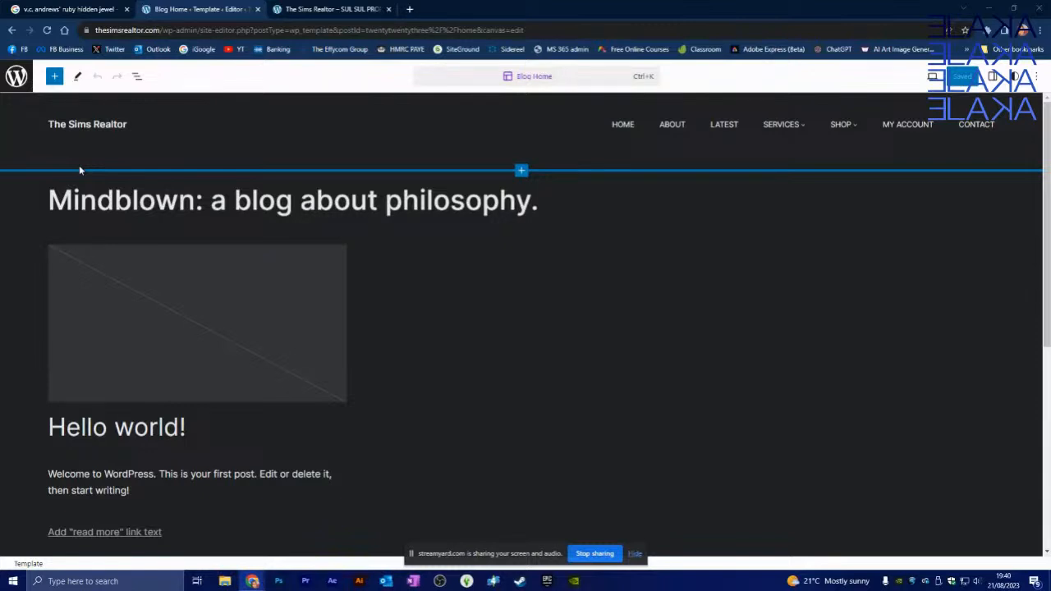
Leave the Blog Home template in the site editor, return to the admin dashboard, and hide the screen-sharing notice.
left_click(17, 76)
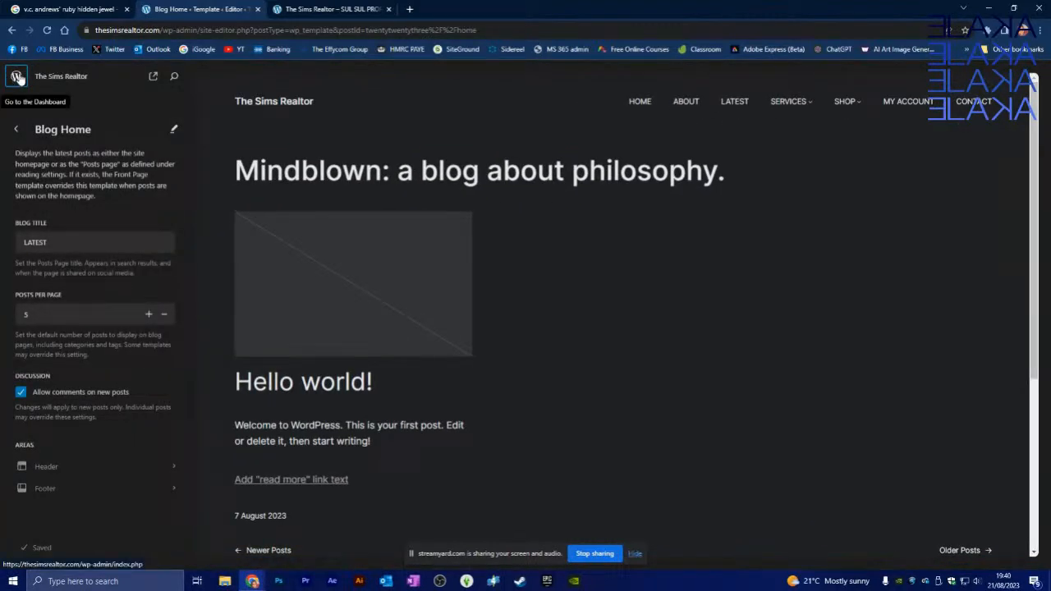
left_click(16, 77)
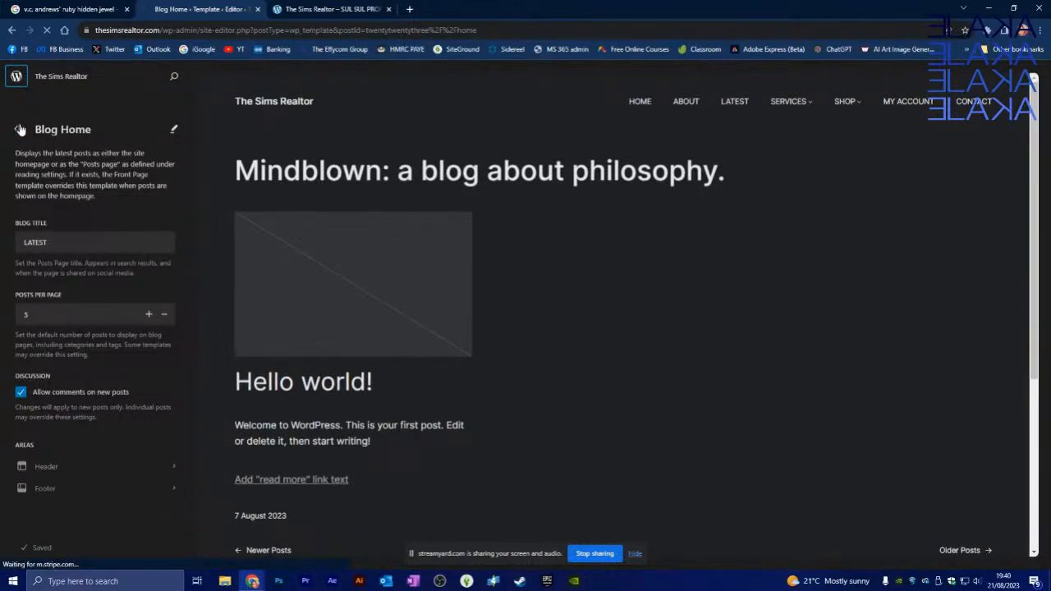
left_click(20, 129)
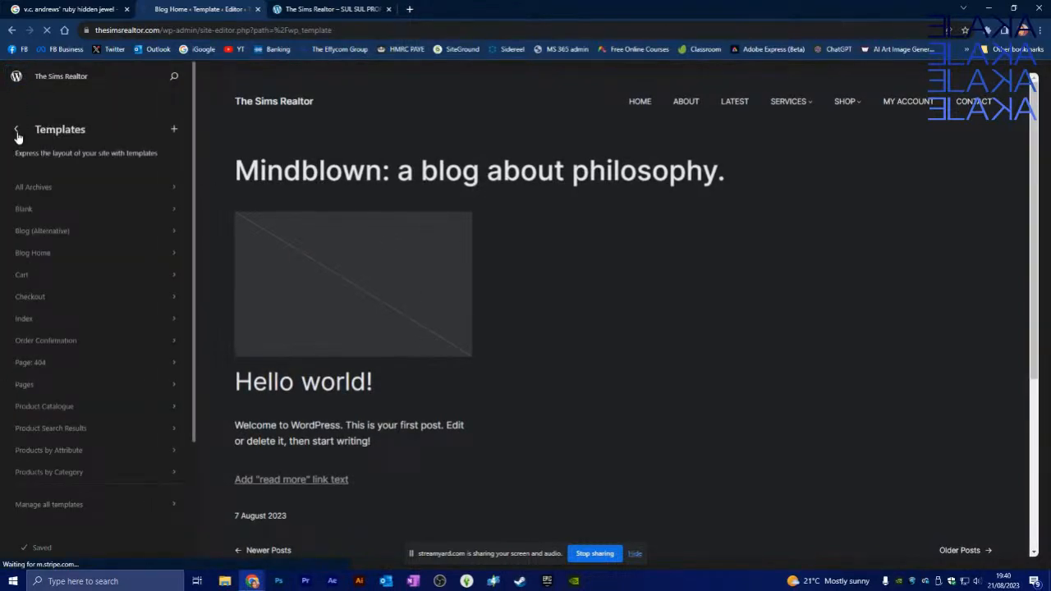
left_click(17, 131)
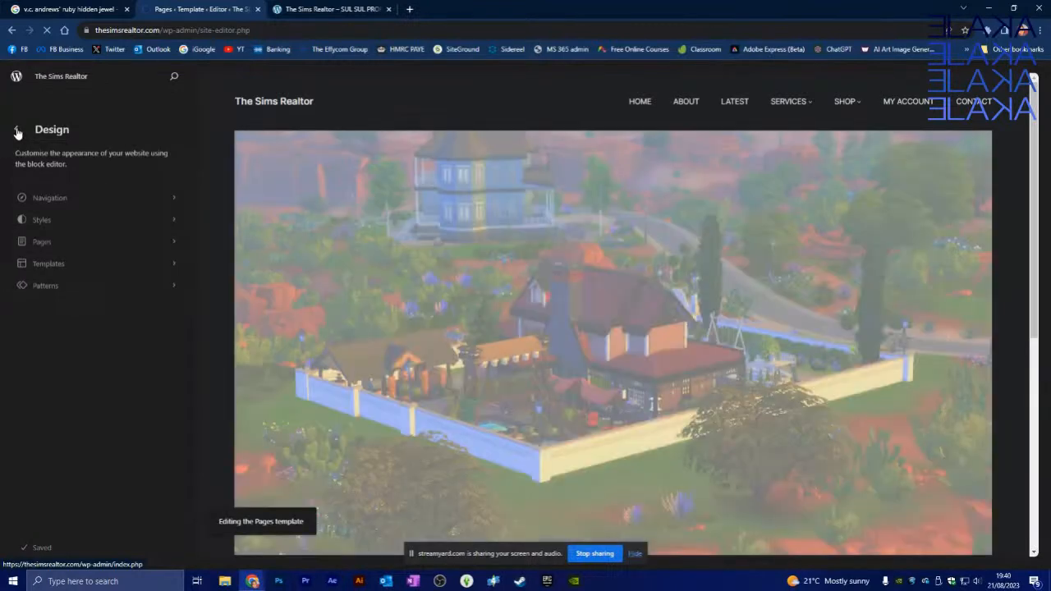
left_click(27, 79)
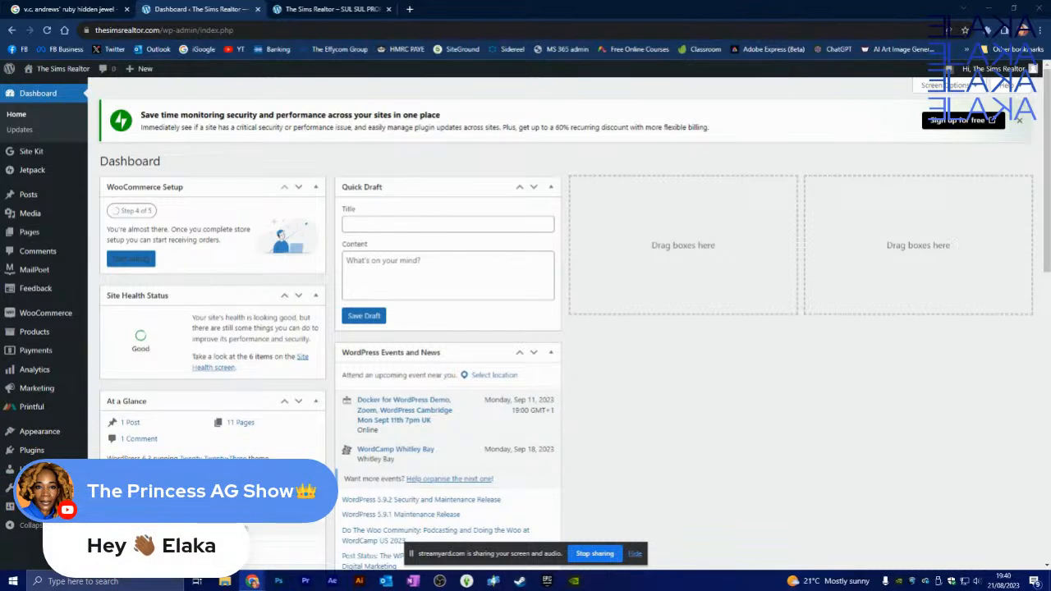
left_click(635, 554)
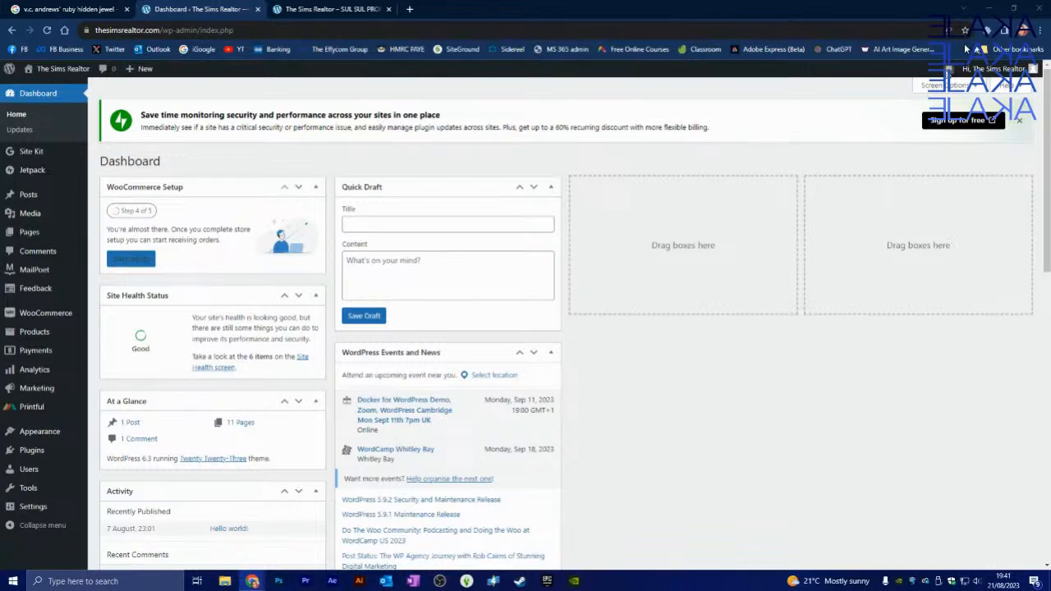
Open the list of installed plugins and look through which ones are active and inactive.
mouse_move(37, 448)
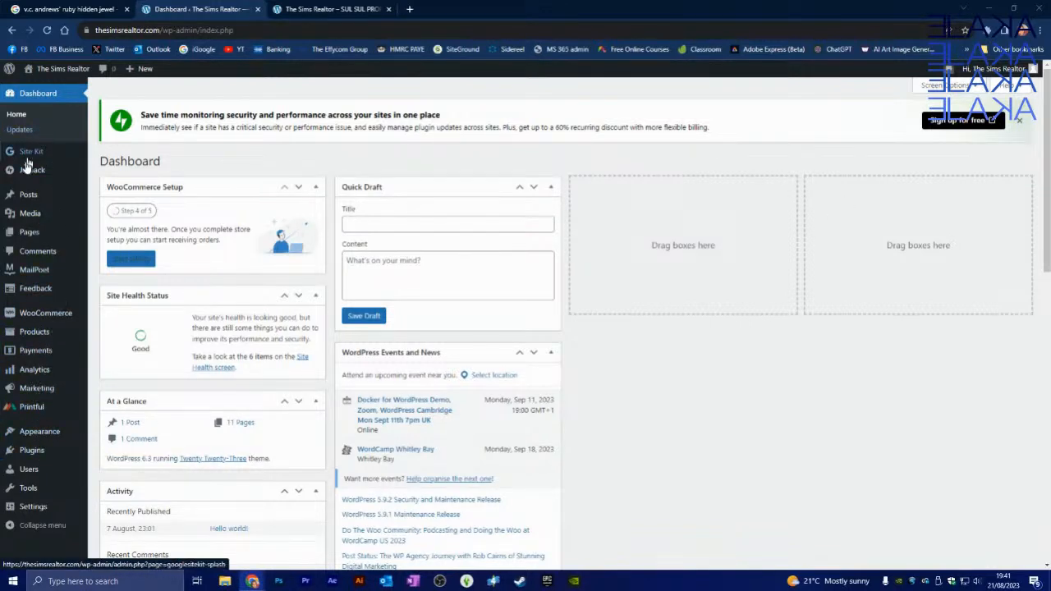
mouse_move(43, 386)
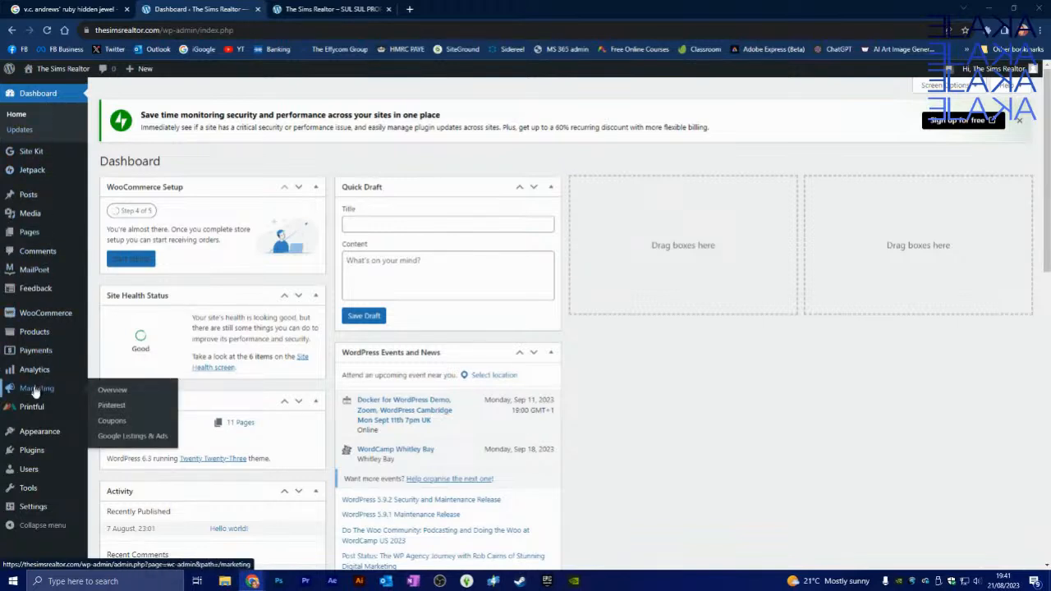
mouse_move(25, 371)
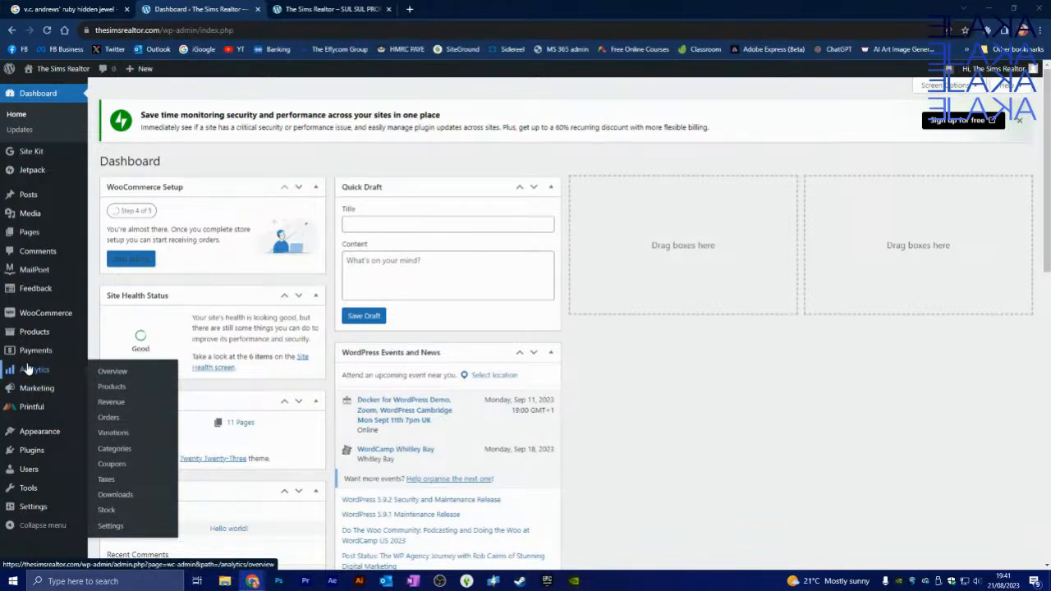
mouse_move(49, 322)
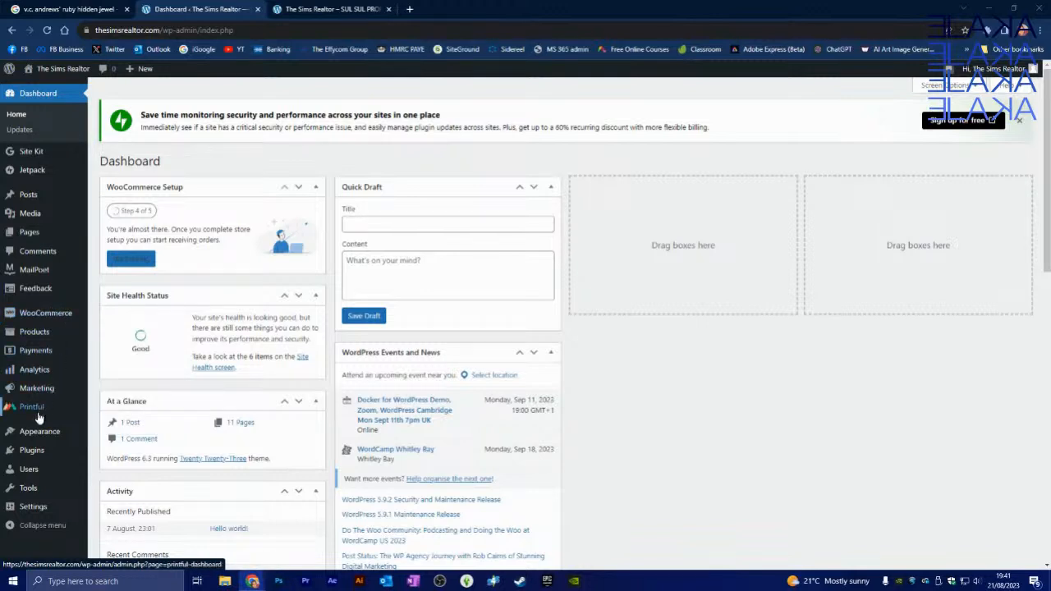
left_click(37, 455)
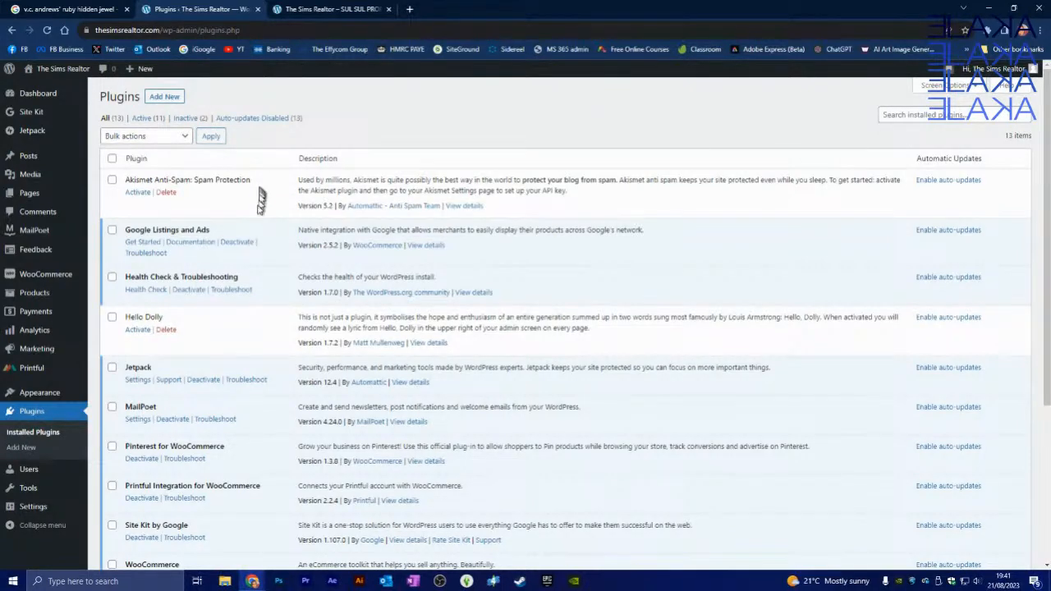
scroll(257, 210, "down", 5)
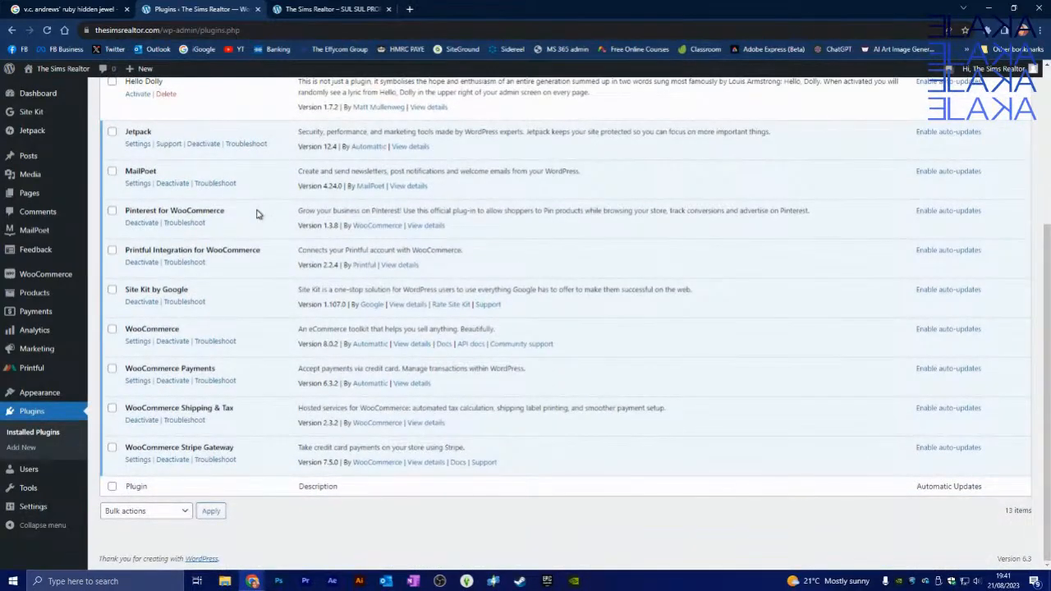
scroll(234, 345, "up", 3)
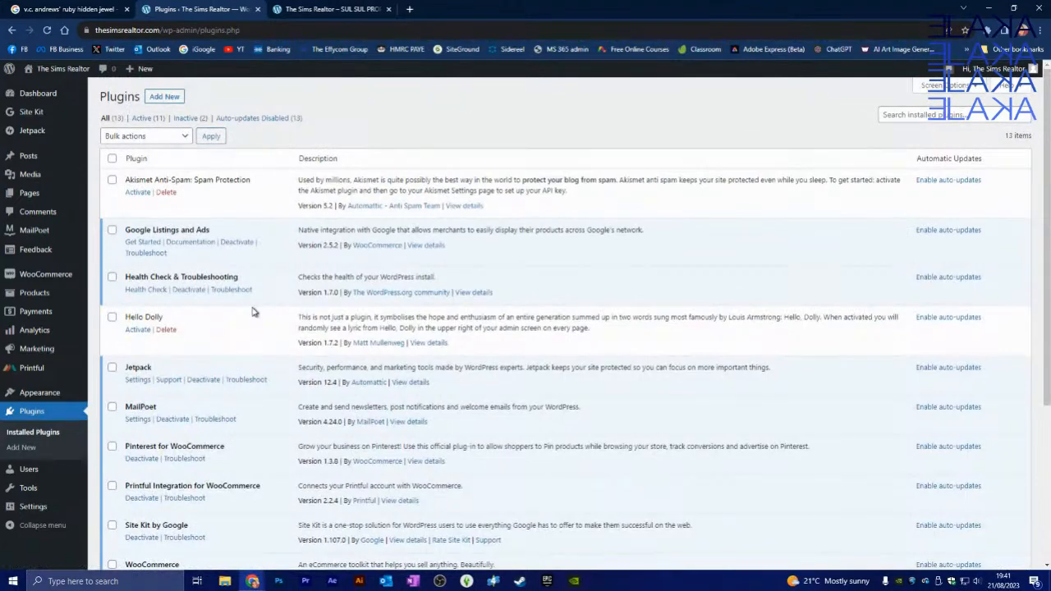
scroll(251, 316, "down", 2)
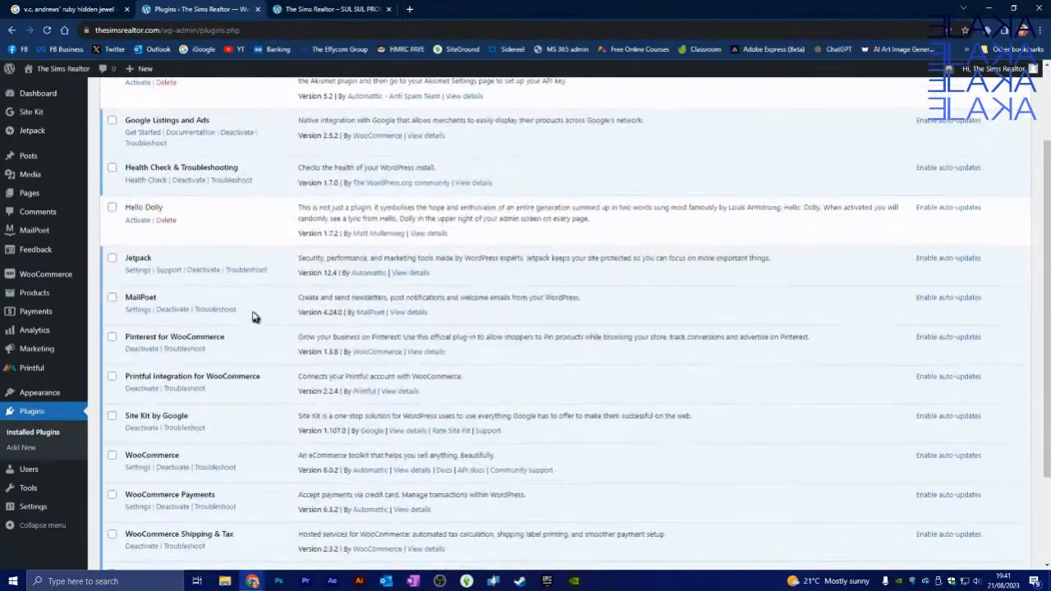
scroll(245, 316, "down", 2)
scroll(242, 315, "down", 1)
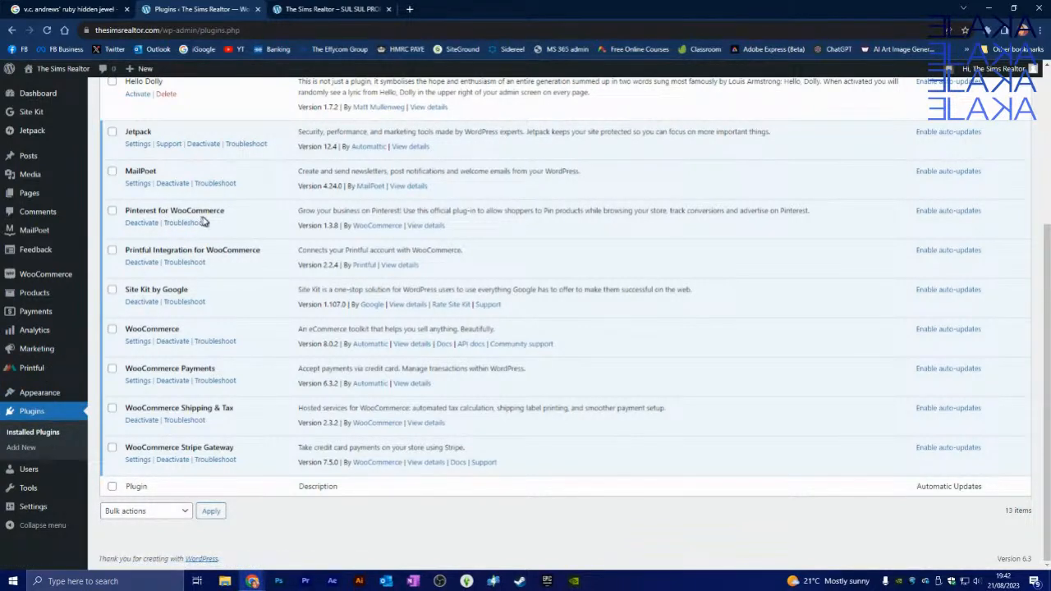
scroll(164, 322, "up", 1)
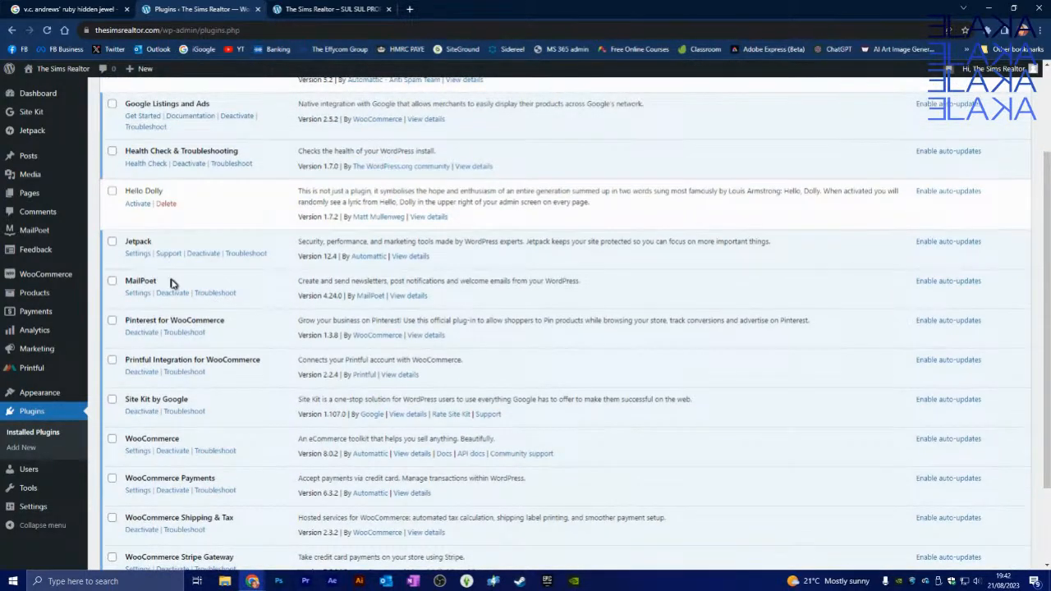
scroll(150, 278, "up", 1)
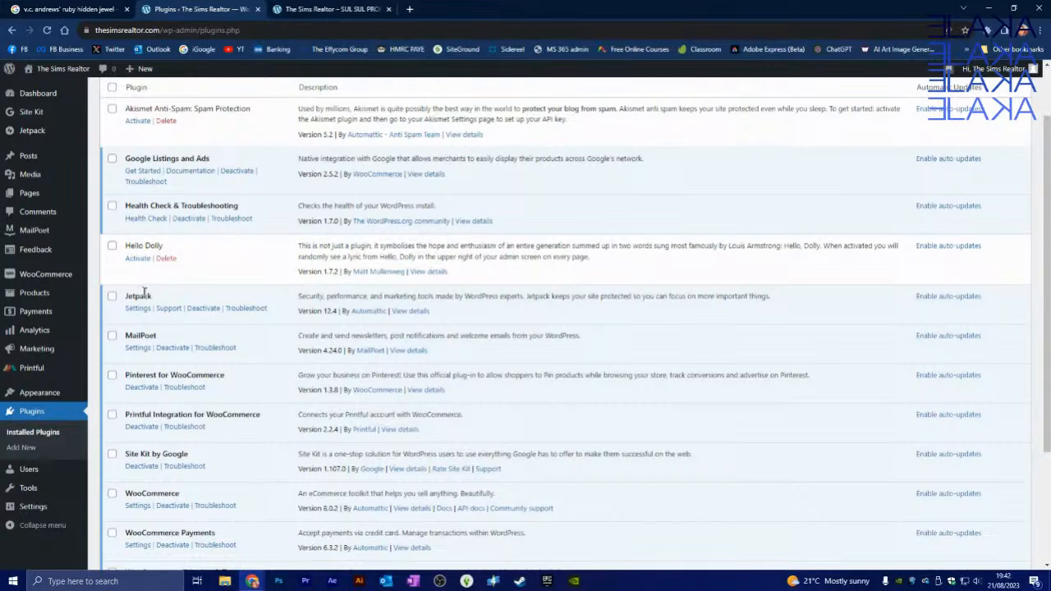
scroll(141, 301, "up", 1)
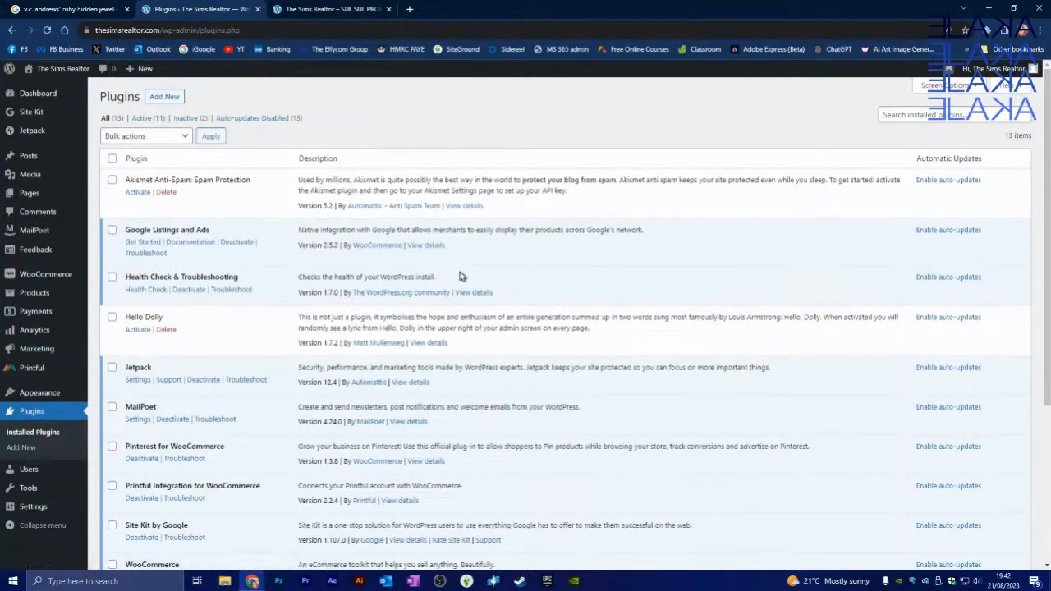
scroll(460, 277, "down", 3)
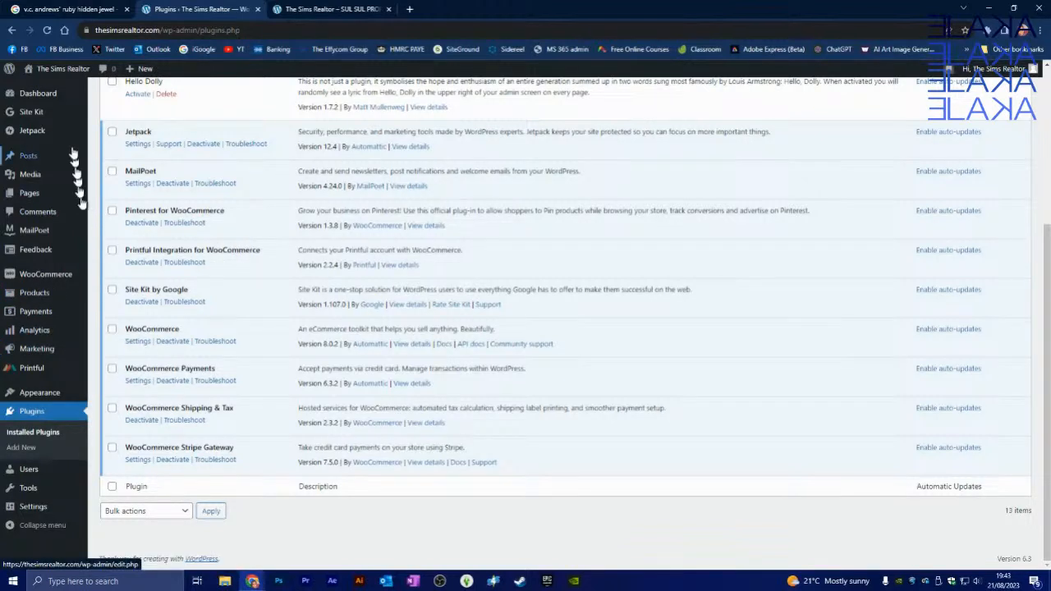
scroll(49, 218, "up", 1)
Open the list of all site pages and review their titles, assigned roles and publication status.
mouse_move(82, 175)
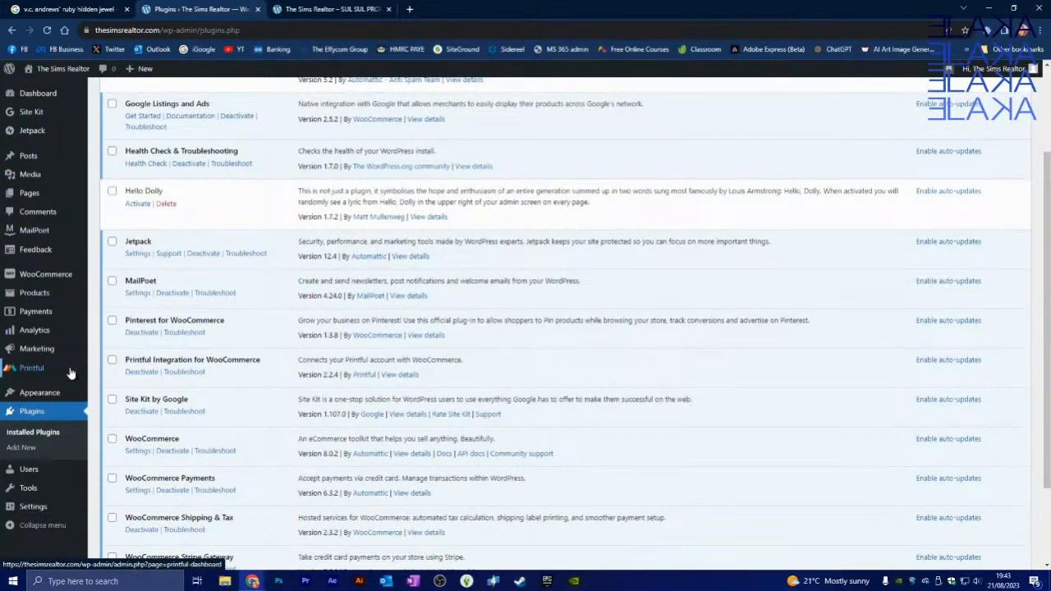
mouse_move(31, 192)
left_click(30, 194)
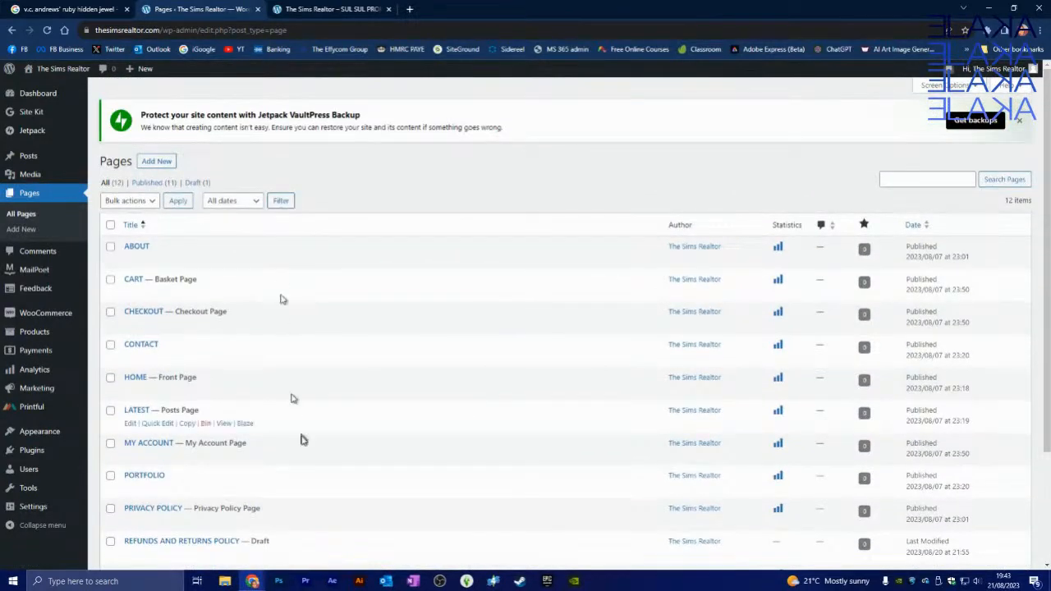
scroll(294, 416, "down", 3)
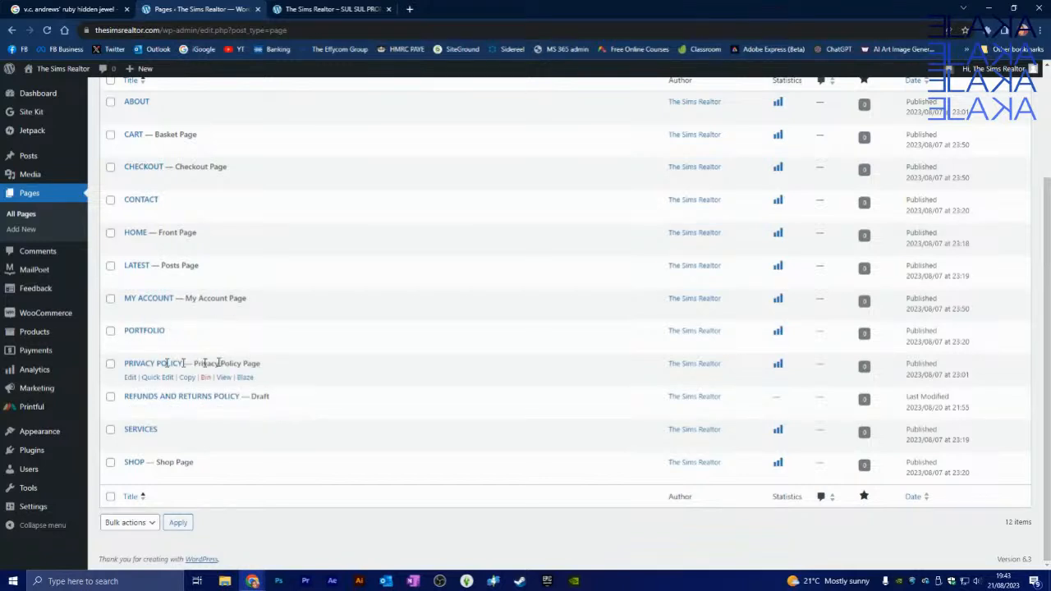
scroll(415, 383, "up", 3)
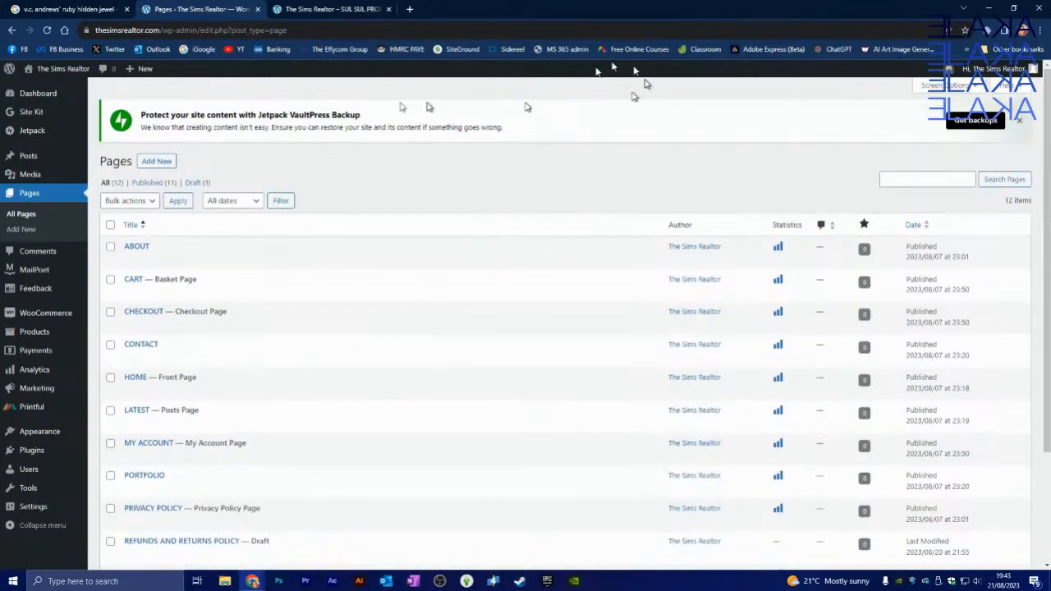
scroll(657, 180, "down", 3)
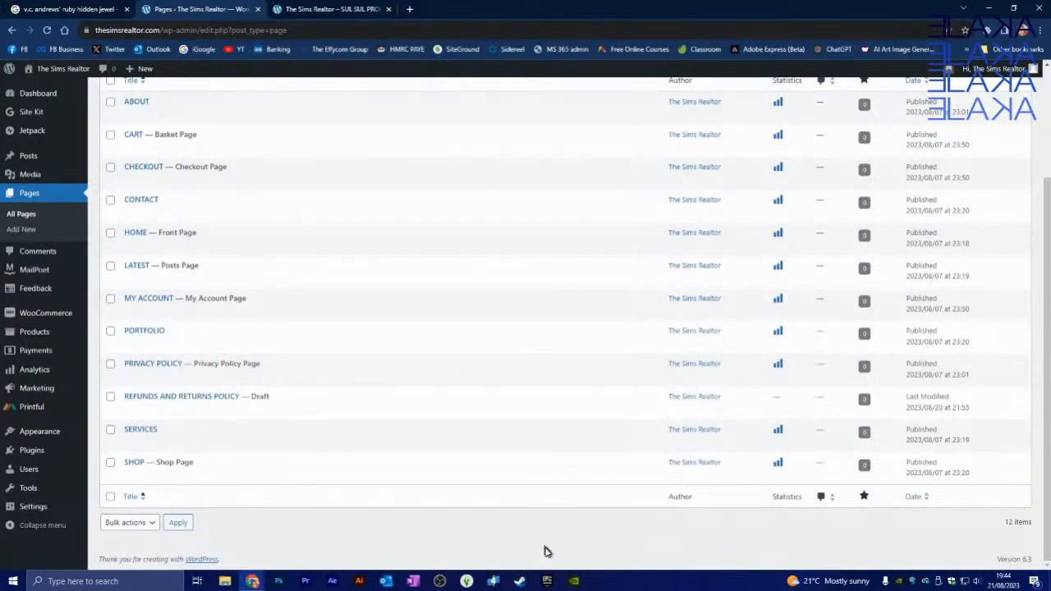
scroll(551, 394, "up", 3)
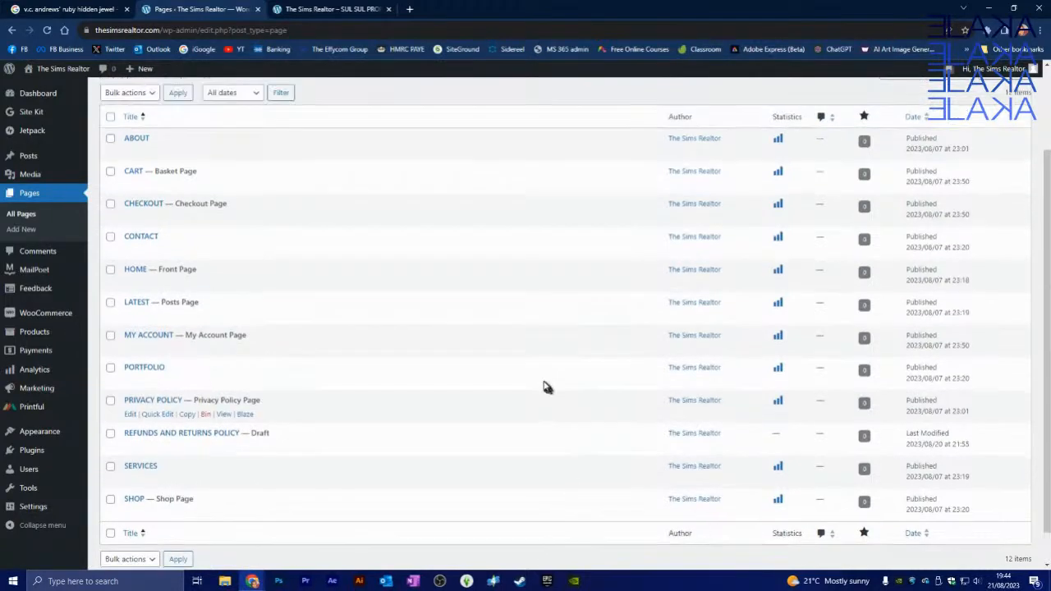
scroll(517, 357, "down", 1)
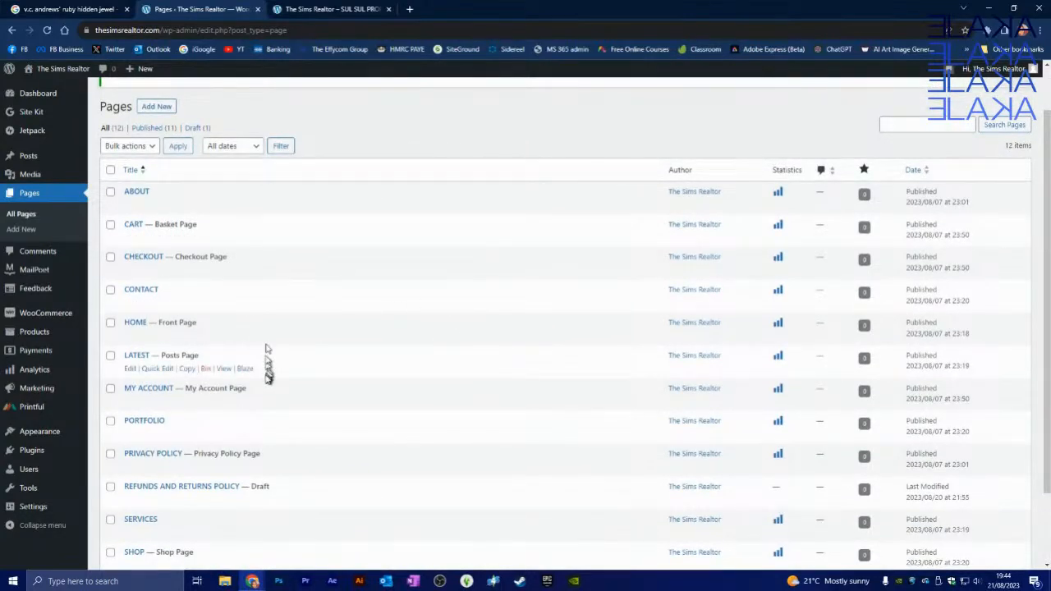
scroll(231, 304, "down", 1)
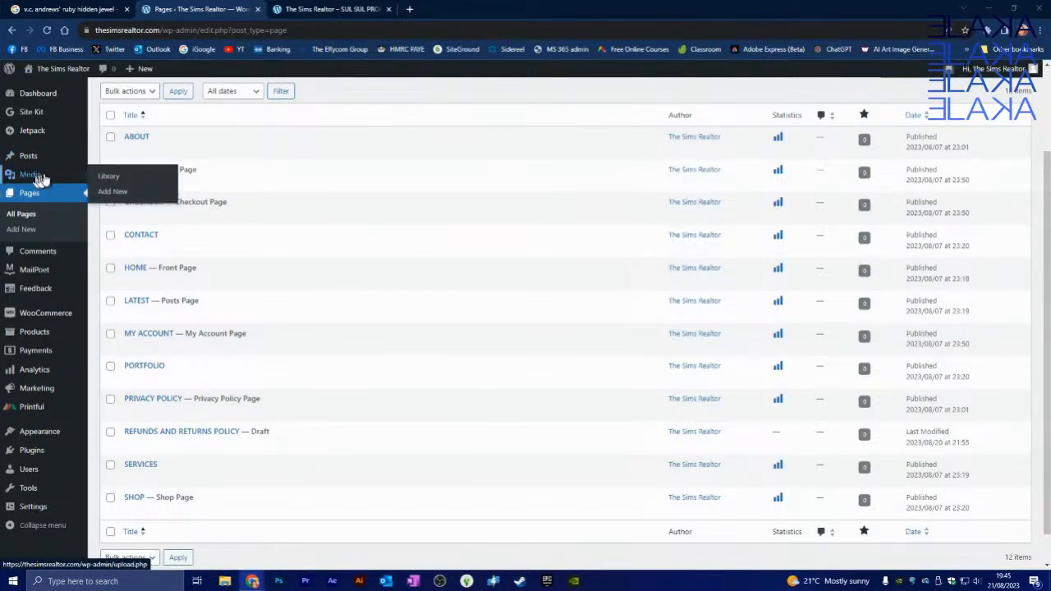
scroll(37, 135, "up", 3)
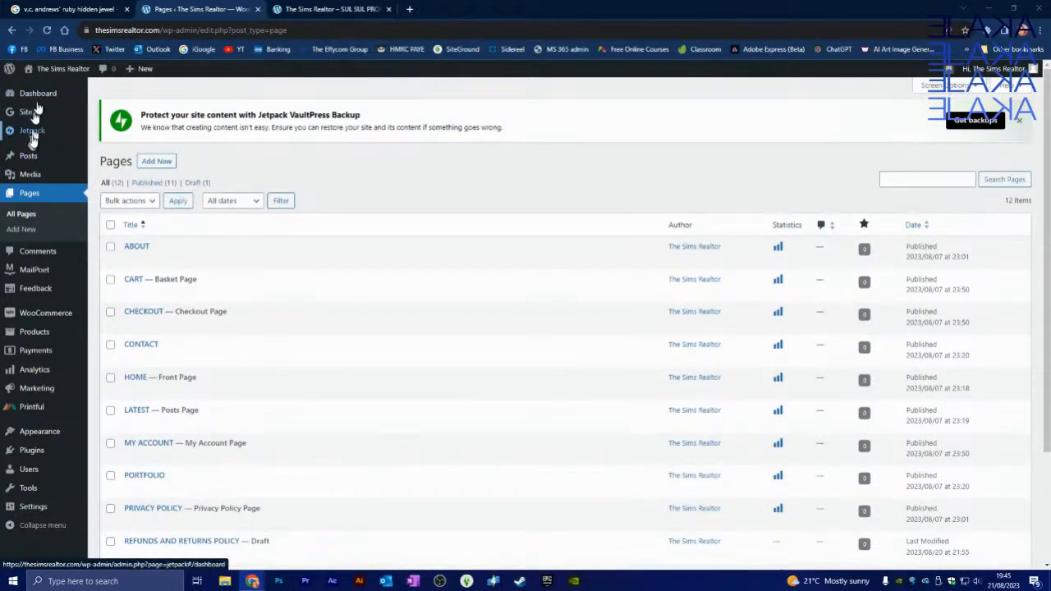
mouse_move(36, 105)
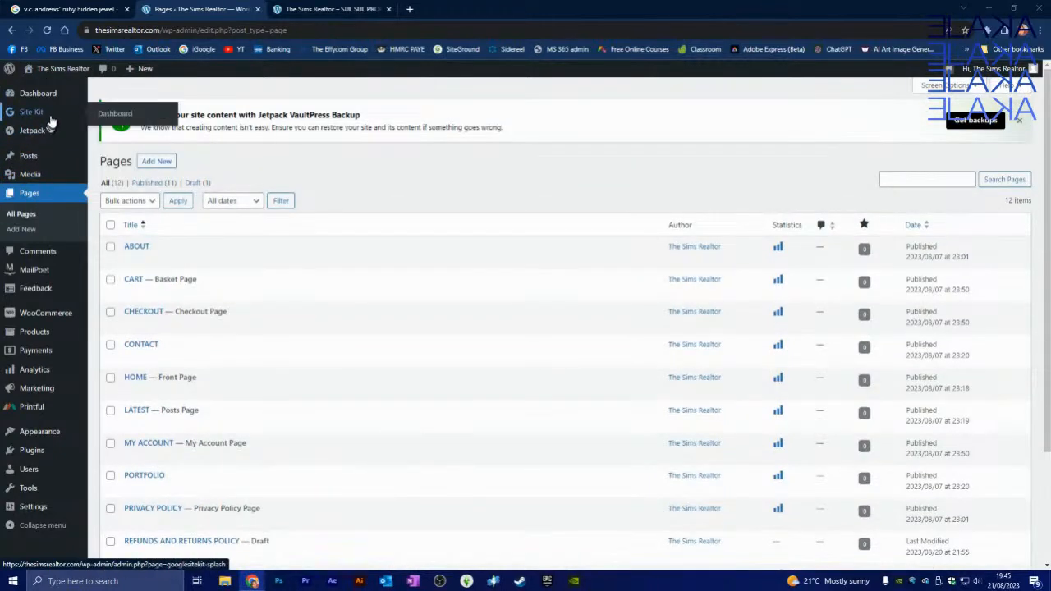
mouse_move(64, 351)
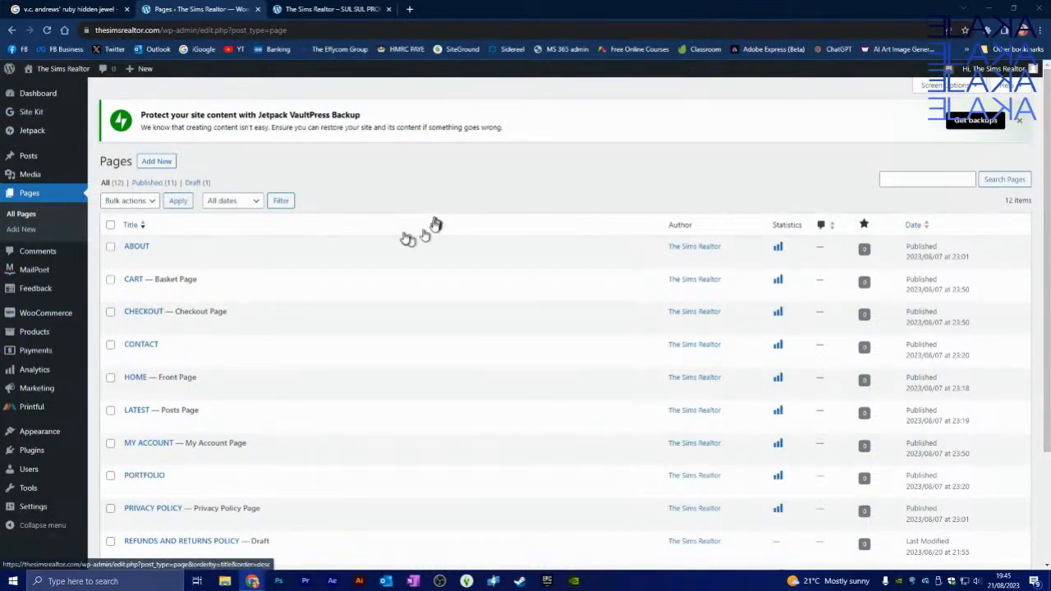
scroll(411, 226, "down", 3)
scroll(480, 376, "up", 5)
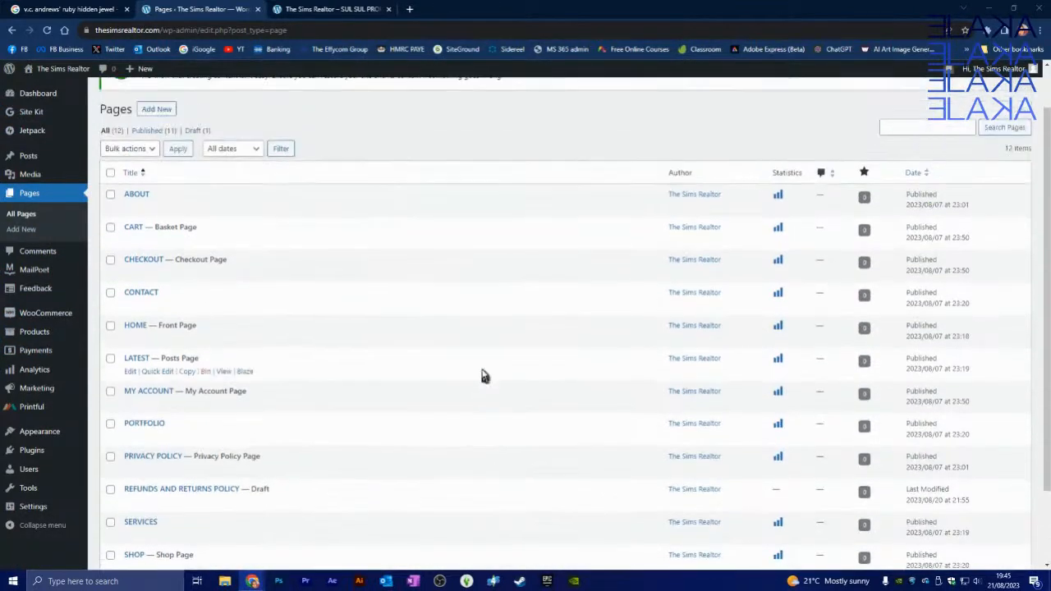
scroll(427, 271, "down", 3)
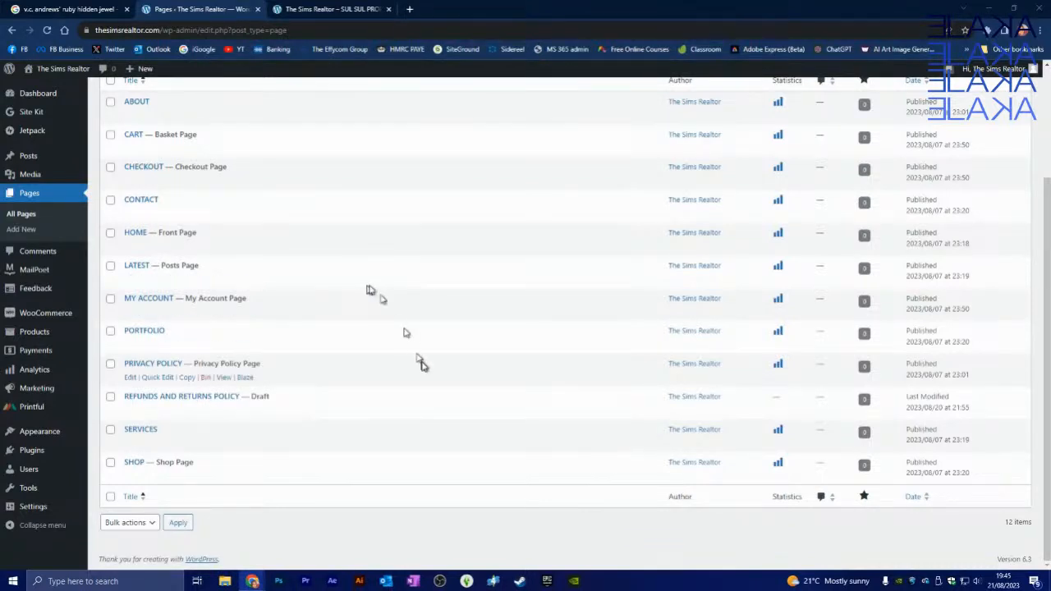
scroll(367, 293, "up", 3)
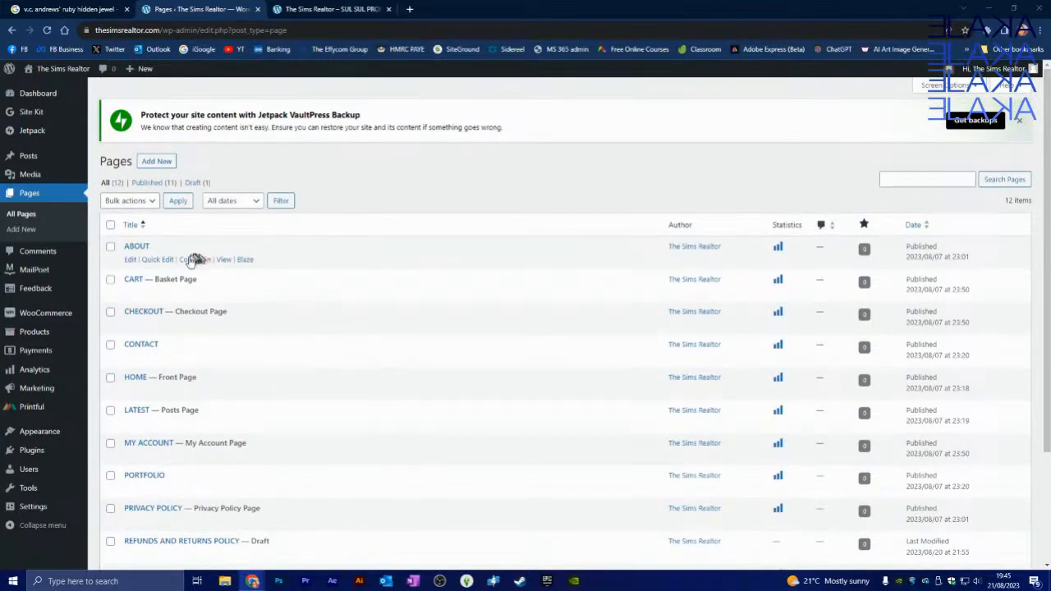
Open the ABOUT page in the page editor and look over its placeholder content.
left_click(142, 248)
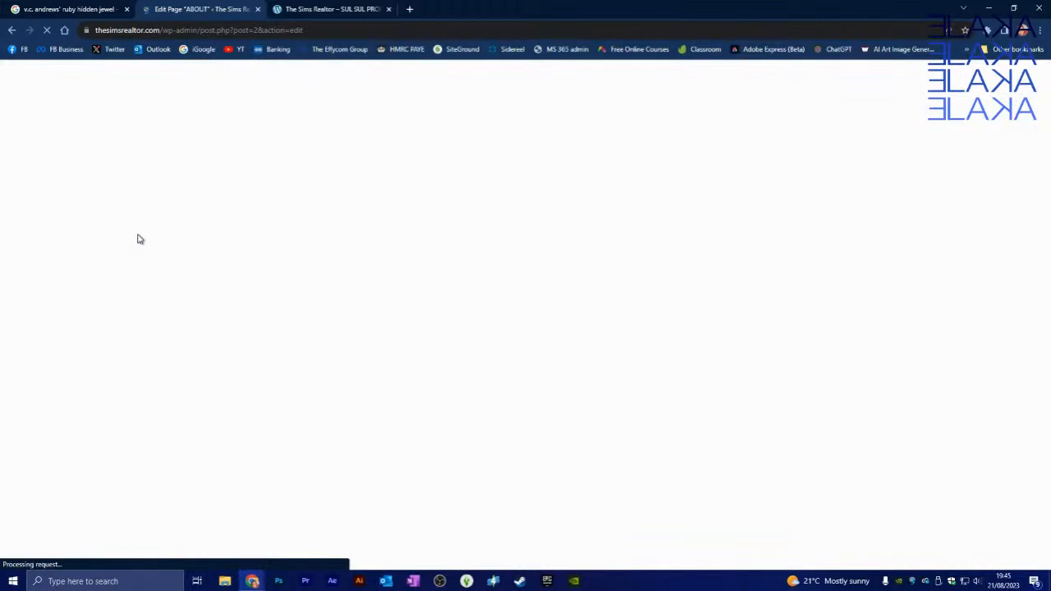
scroll(447, 290, "down", 1)
scroll(450, 290, "up", 1)
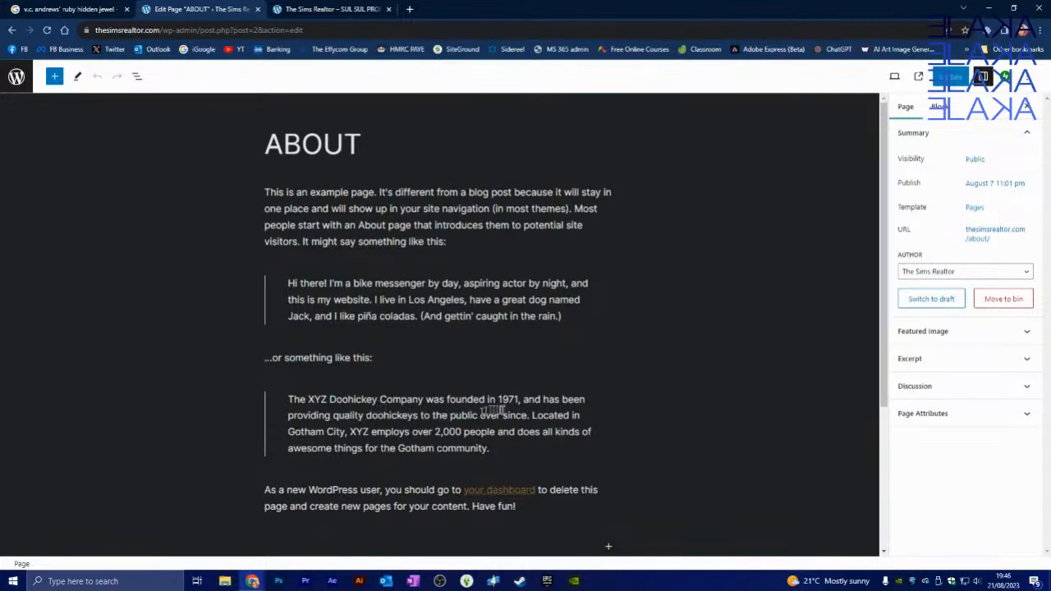
Look over the ABOUT page content, leave its editor, and review the full list of site pages.
scroll(633, 428, "down", 2)
scroll(608, 406, "up", 2)
left_click(11, 32)
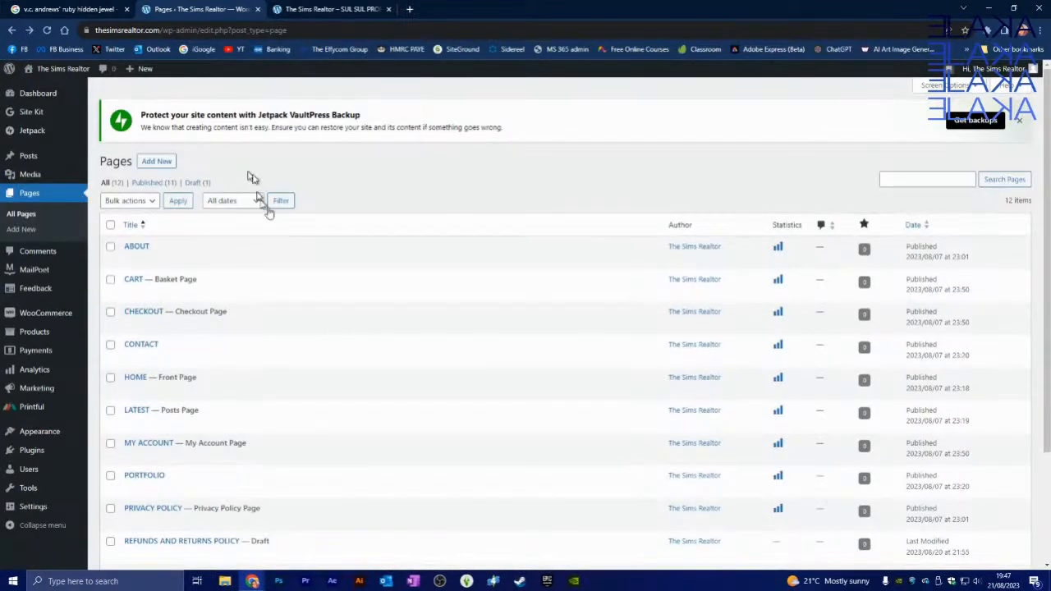
scroll(364, 239, "down", 3)
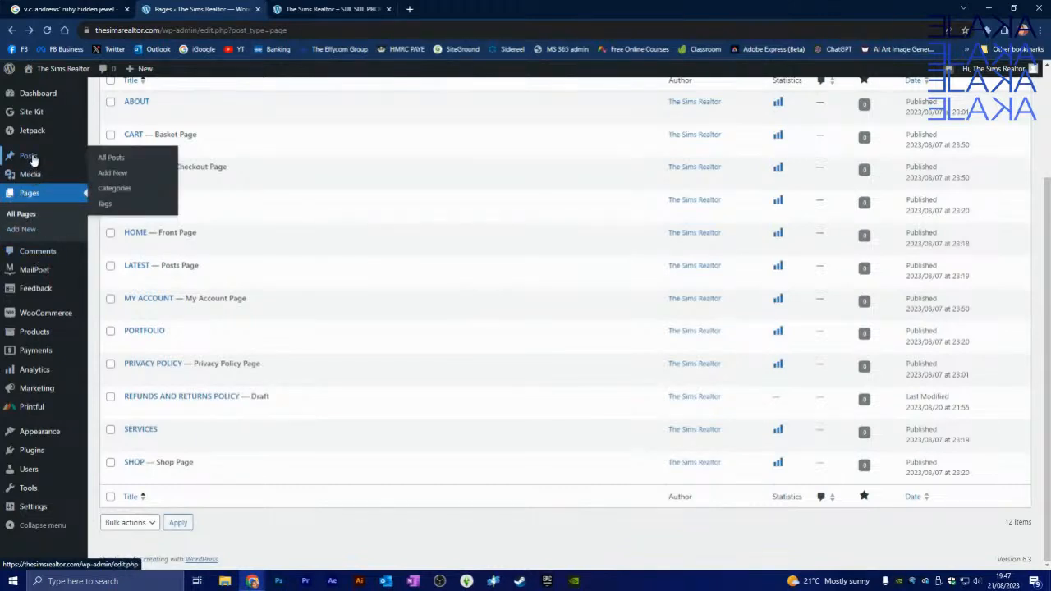
Create a new page from the Pages section and title it "EDITOR'S CHOICE HOMES".
left_click(39, 97)
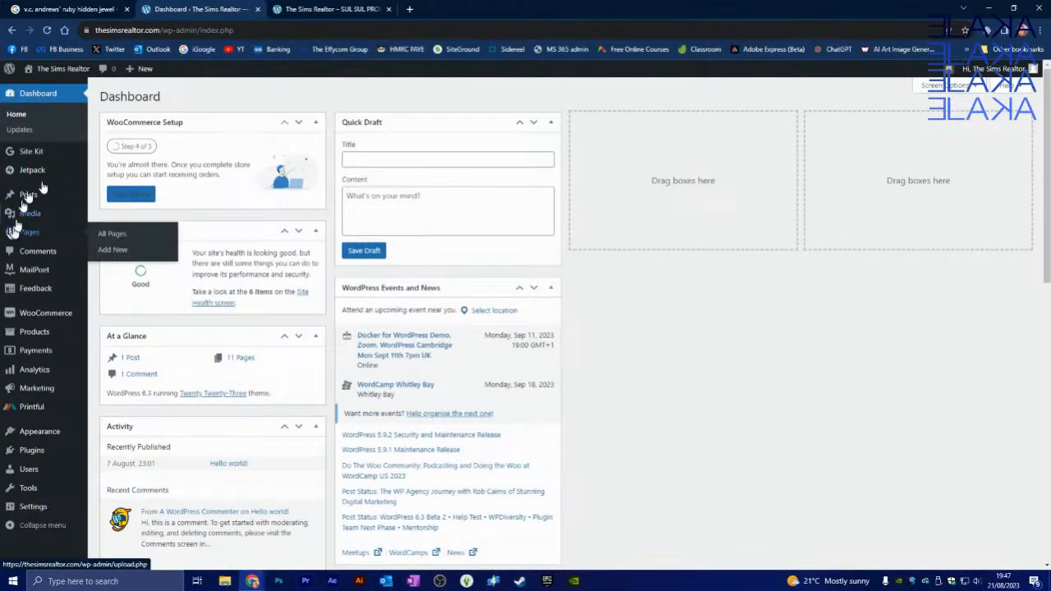
mouse_move(36, 233)
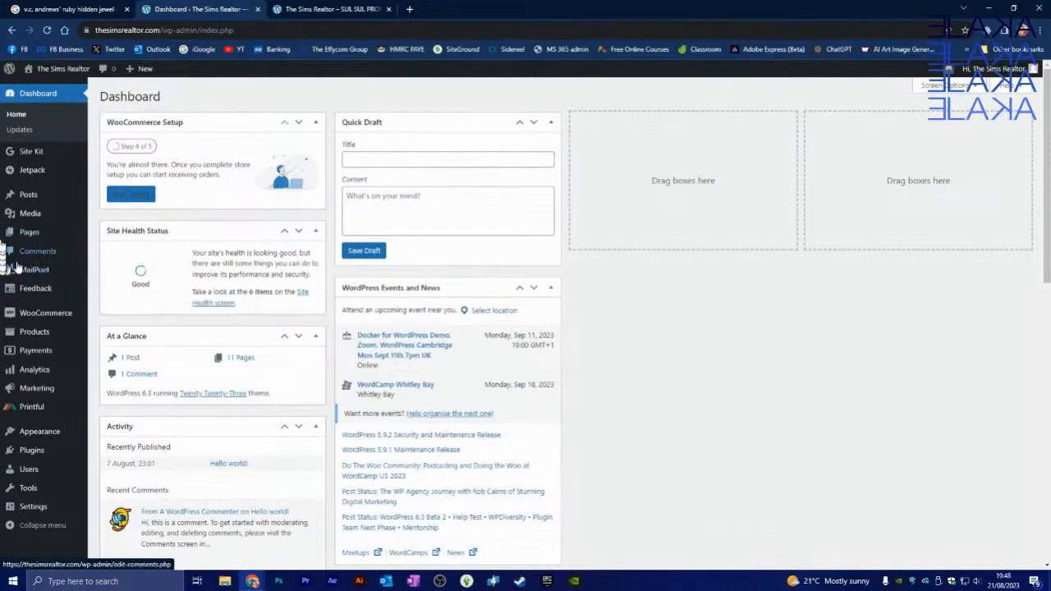
left_click(28, 234)
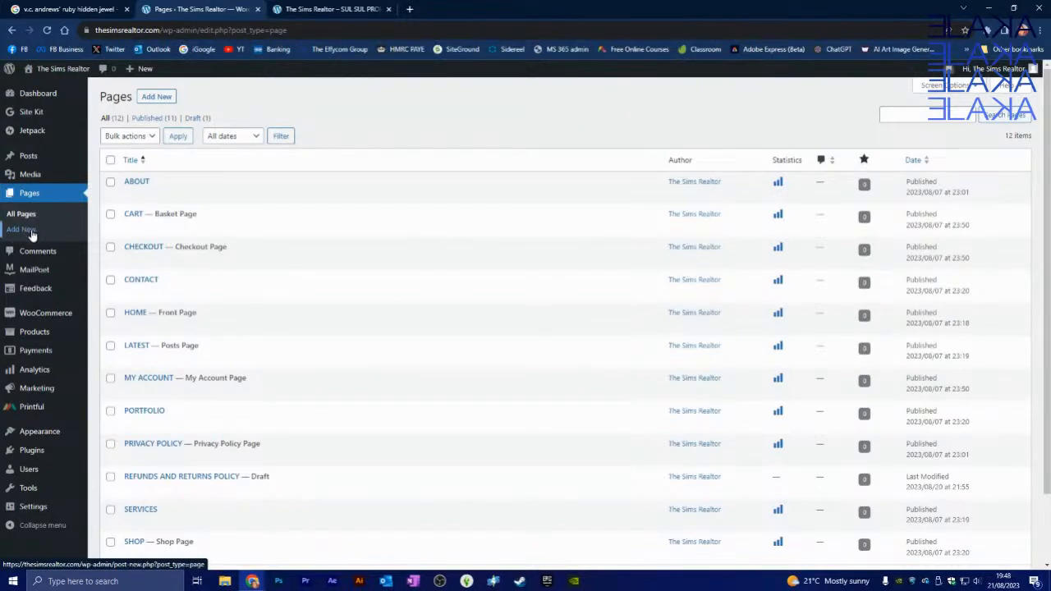
left_click(28, 235)
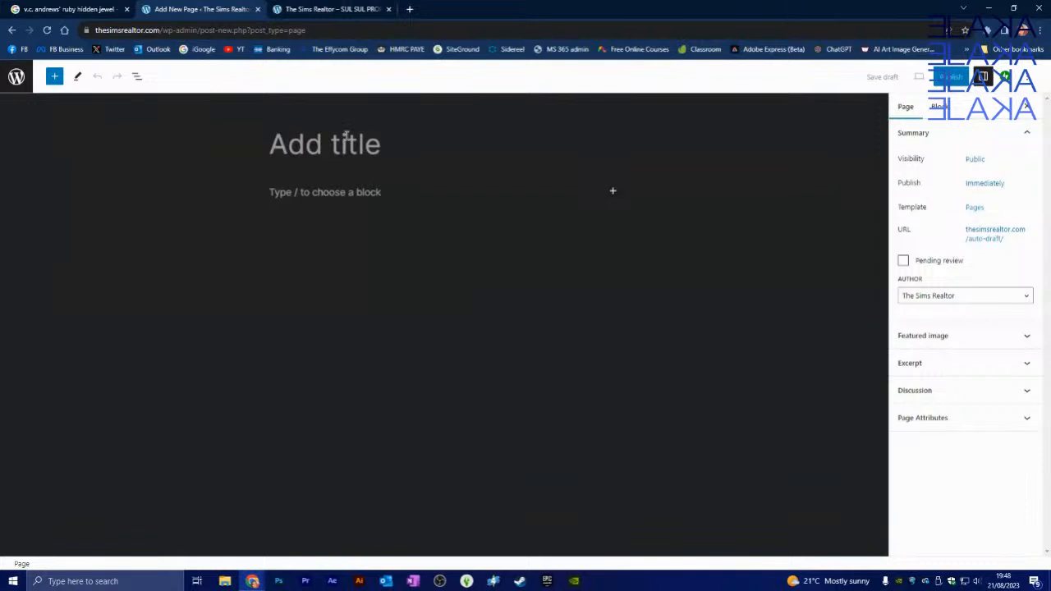
type("ed")
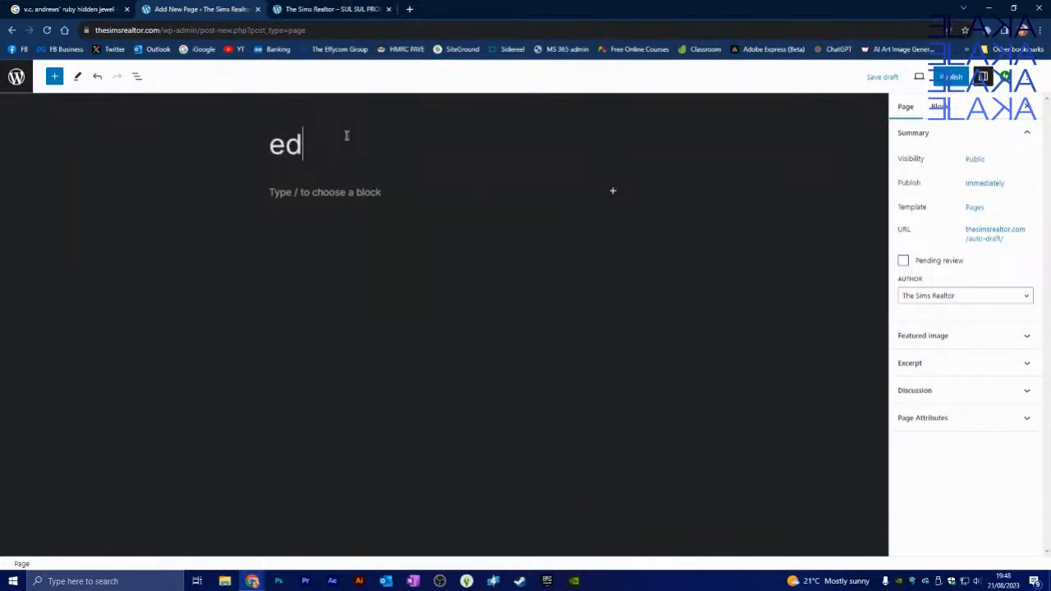
type("i")
key("BackSpace")
key("BackSpace")
key("BackSpace")
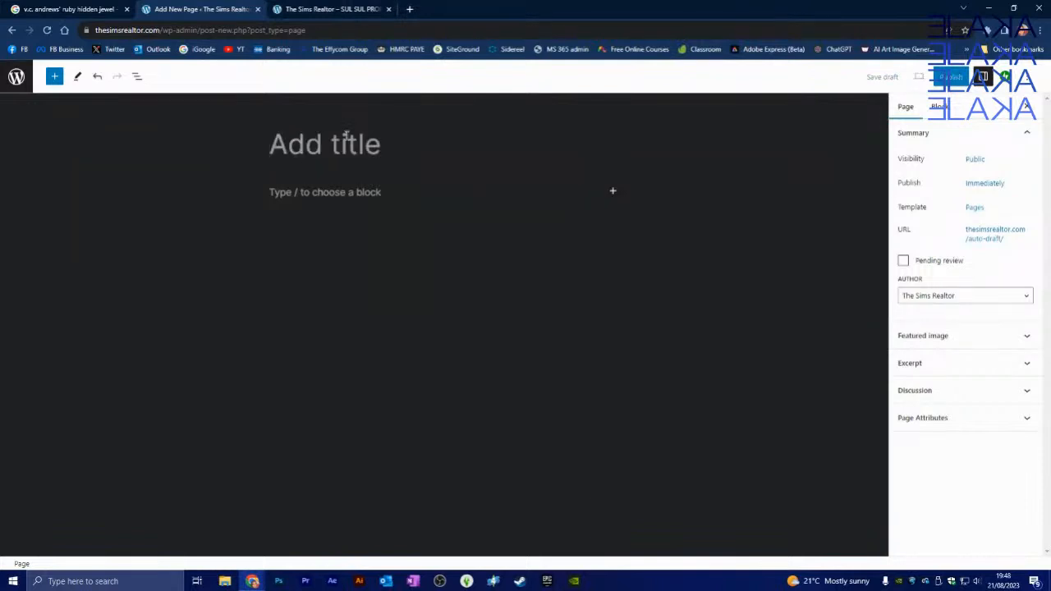
type("EDITOR'S ")
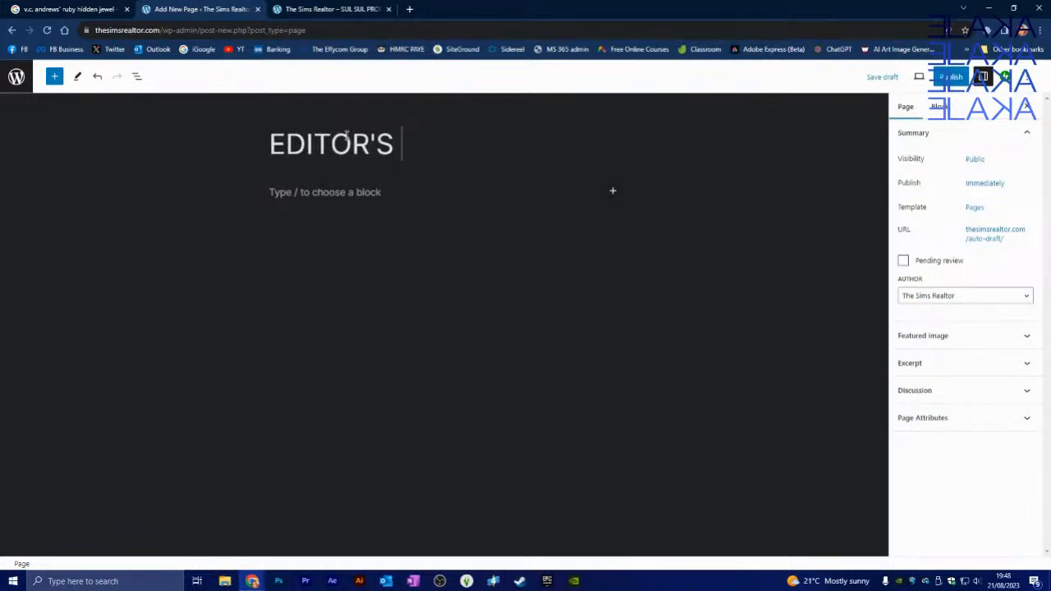
type("CHOICE HOMES")
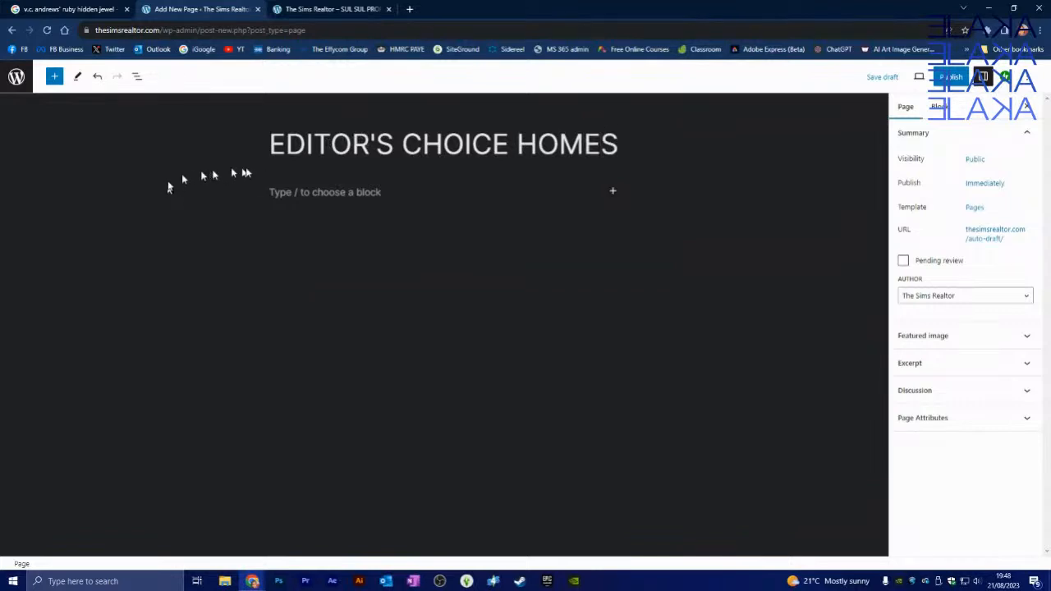
Copy the new page's title text, clear the title, and paste the copied text back in.
left_click_drag(622, 145, 174, 163)
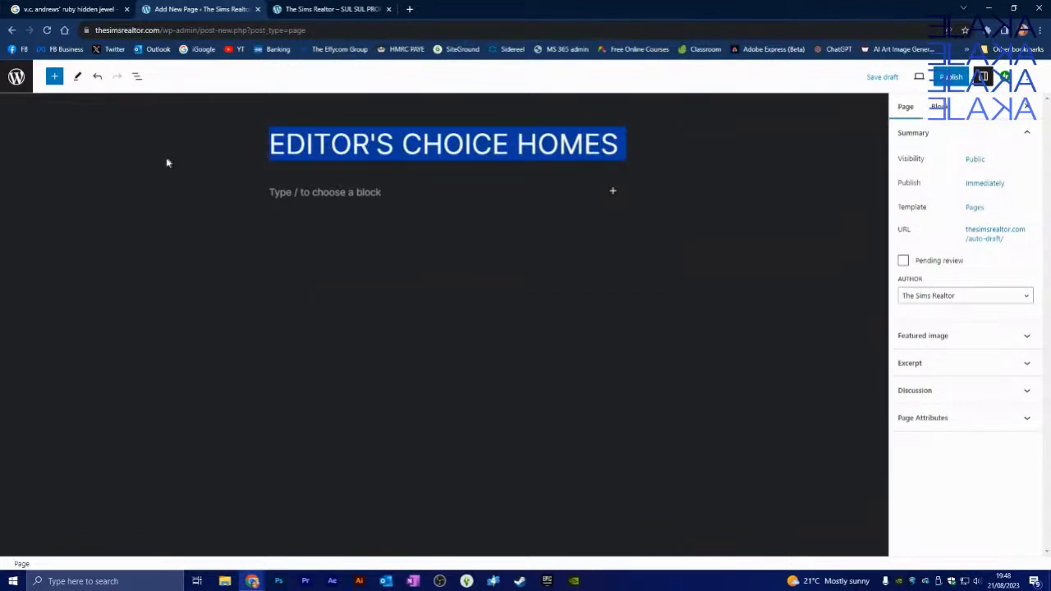
right_click(325, 153)
left_click(349, 199)
left_click(489, 138)
left_click_drag(620, 145, 603, 146)
left_click(164, 148)
left_click(175, 148)
left_click_drag(271, 144, 342, 146)
left_click(660, 155)
left_click_drag(616, 145, 267, 145)
key("BackSpace")
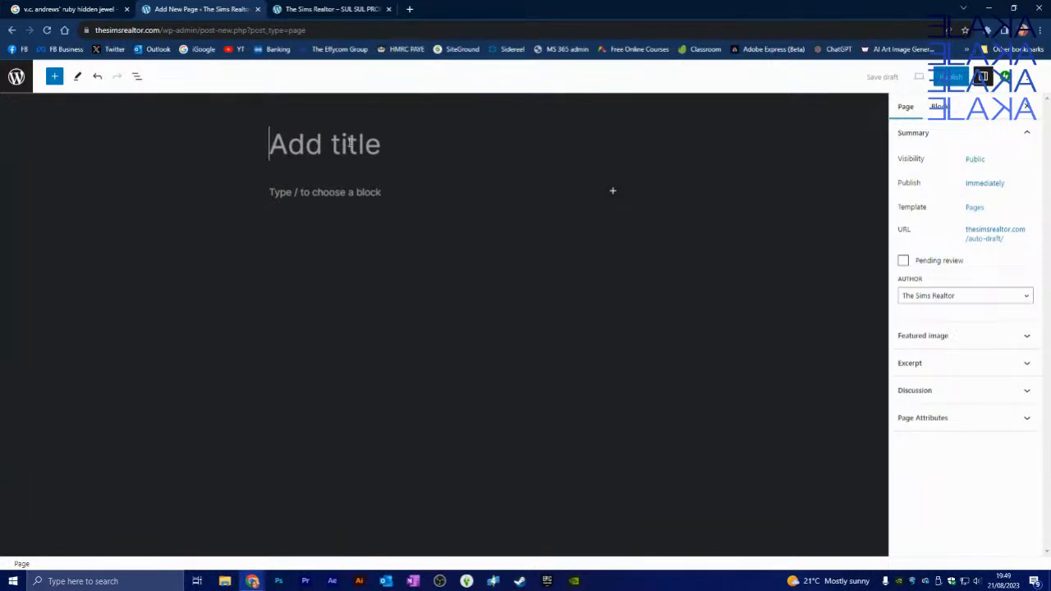
key("ctrl+v")
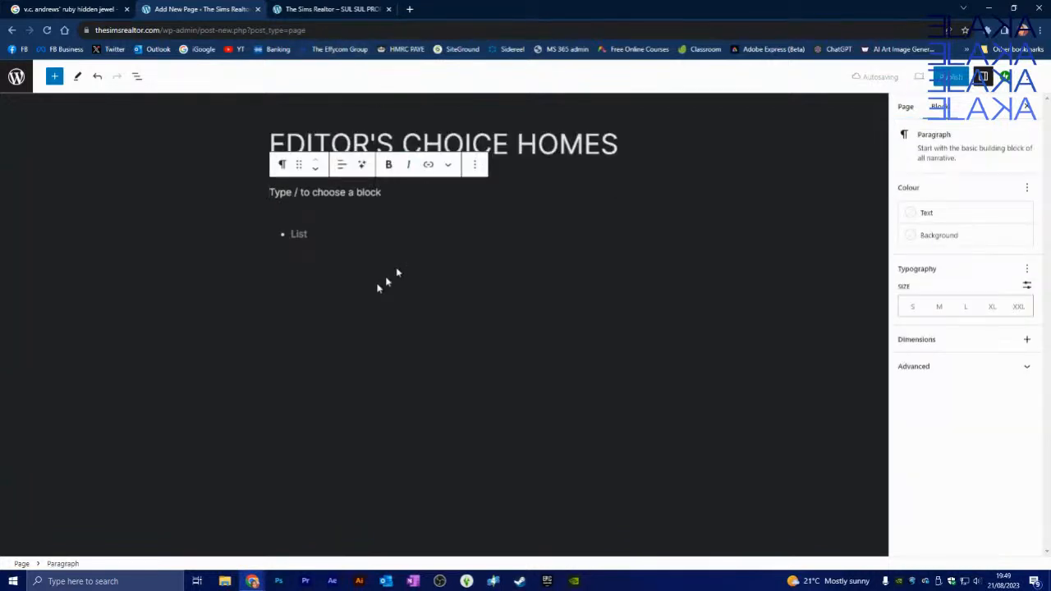
Delete the empty list block beneath the first paragraph of the new page.
left_click(564, 145)
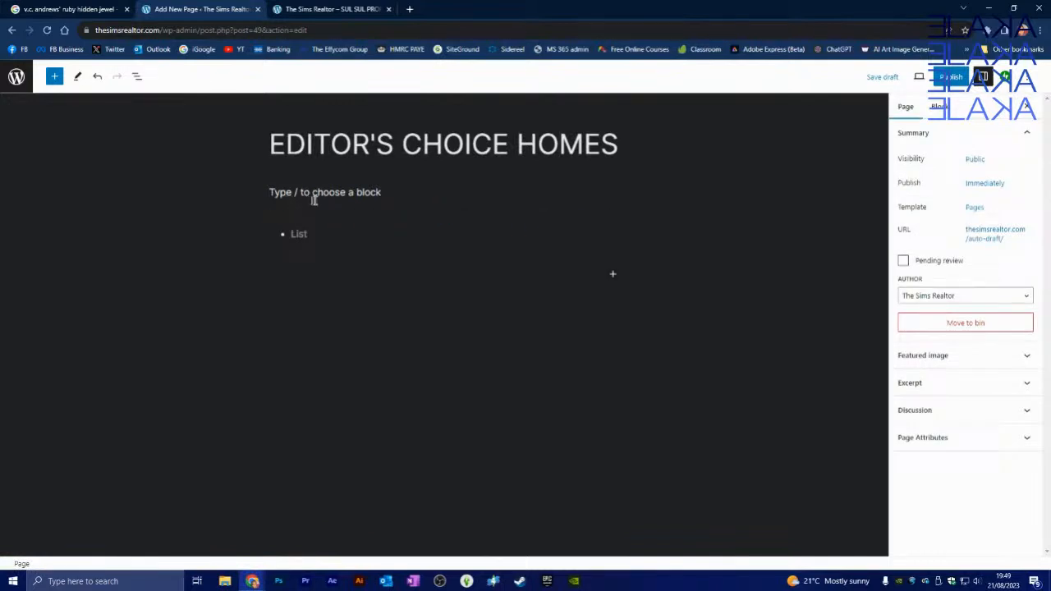
left_click(394, 212)
left_click(313, 236)
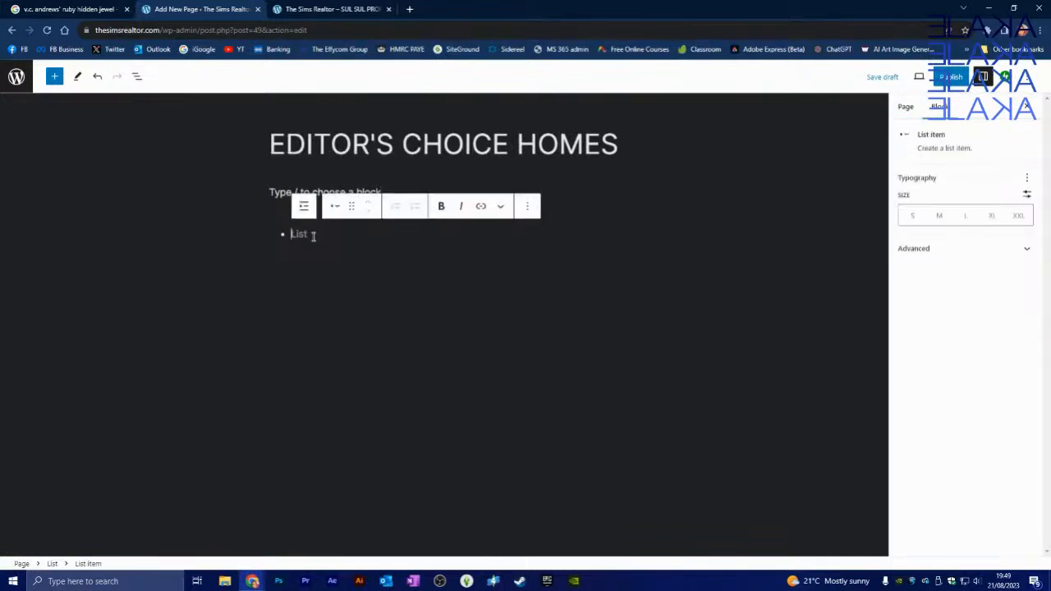
left_click(526, 212)
left_click(535, 408)
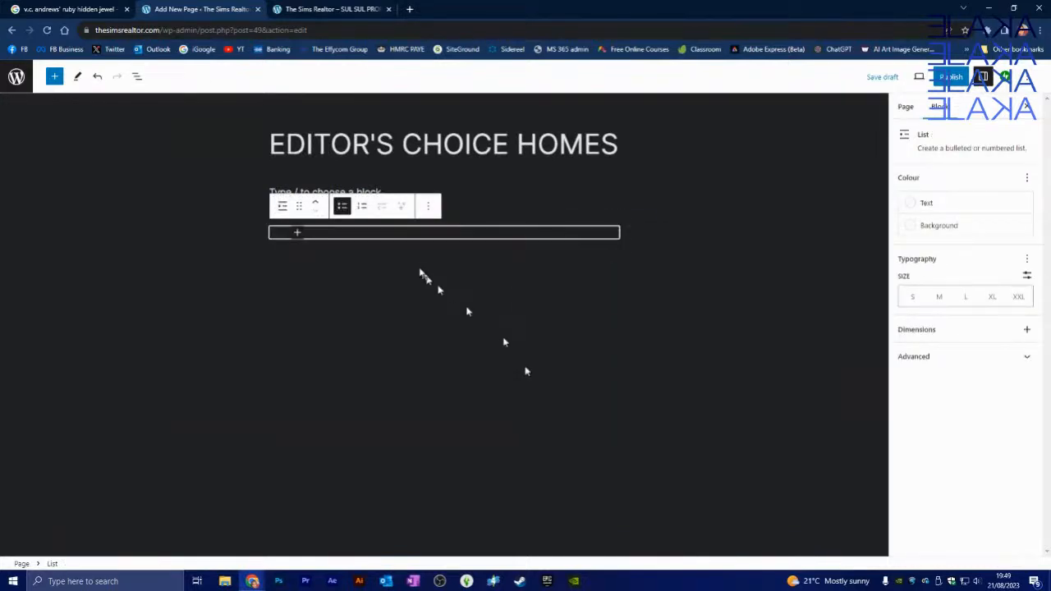
left_click(399, 293)
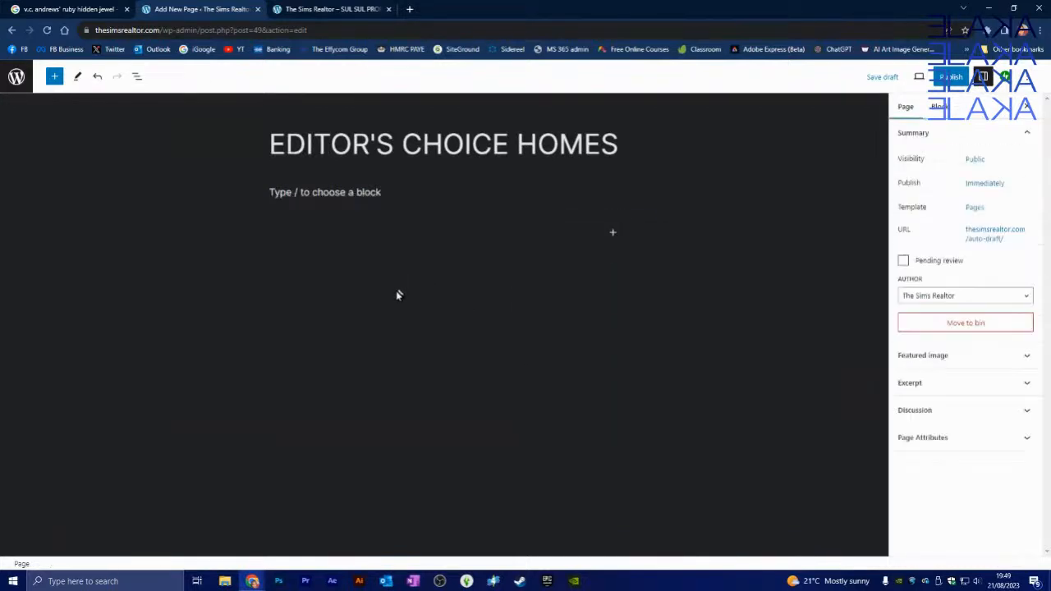
Select the "Type / to choose a block" text and examine its extra formatting options and the AI Assistant's tone choices.
left_click(367, 192)
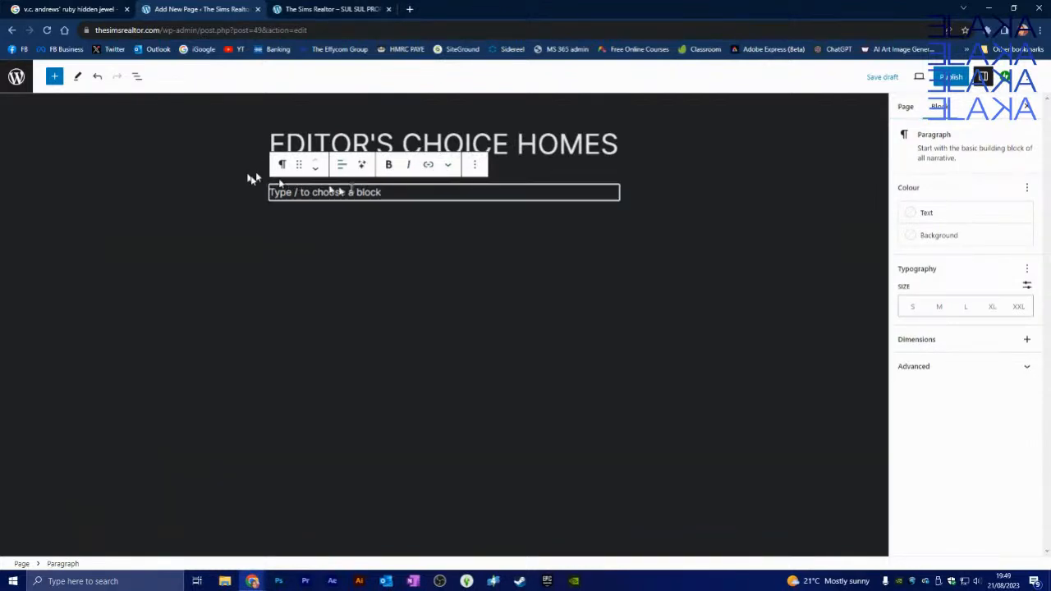
left_click_drag(383, 192, 270, 192)
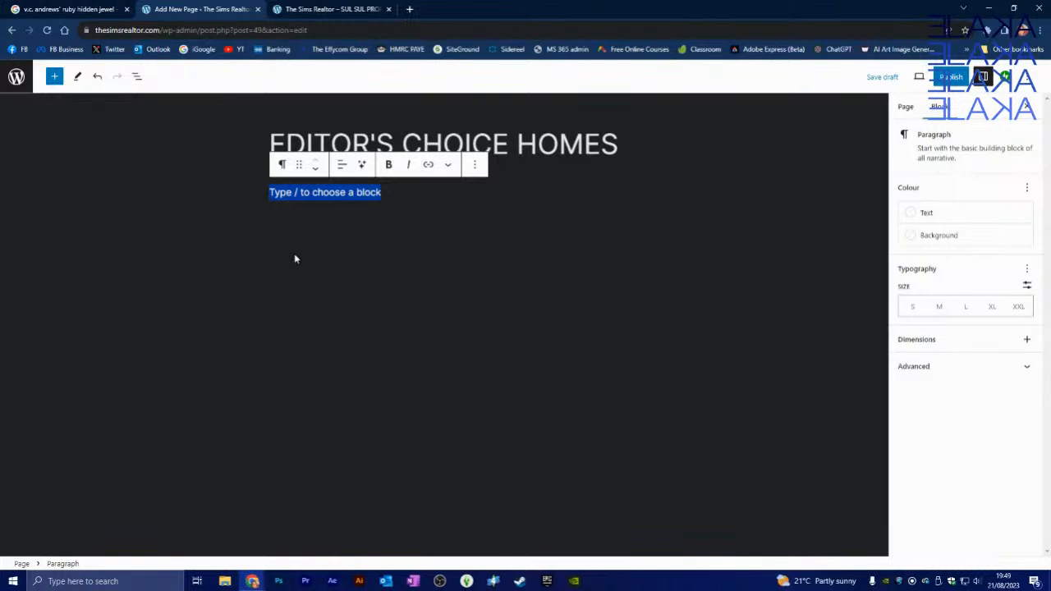
left_click(448, 168)
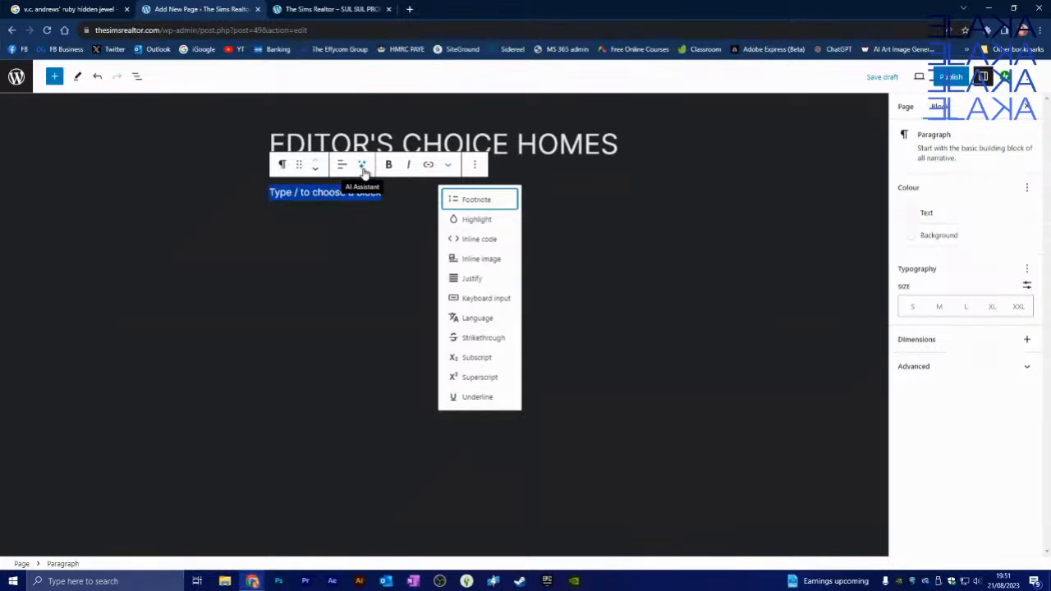
left_click(364, 168)
left_click(364, 168)
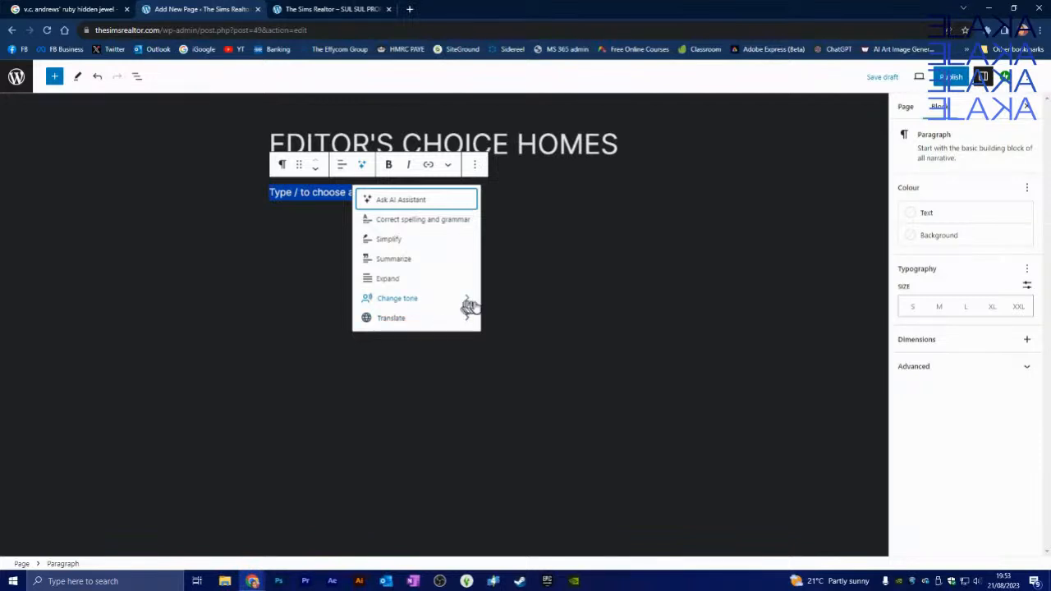
left_click(467, 301)
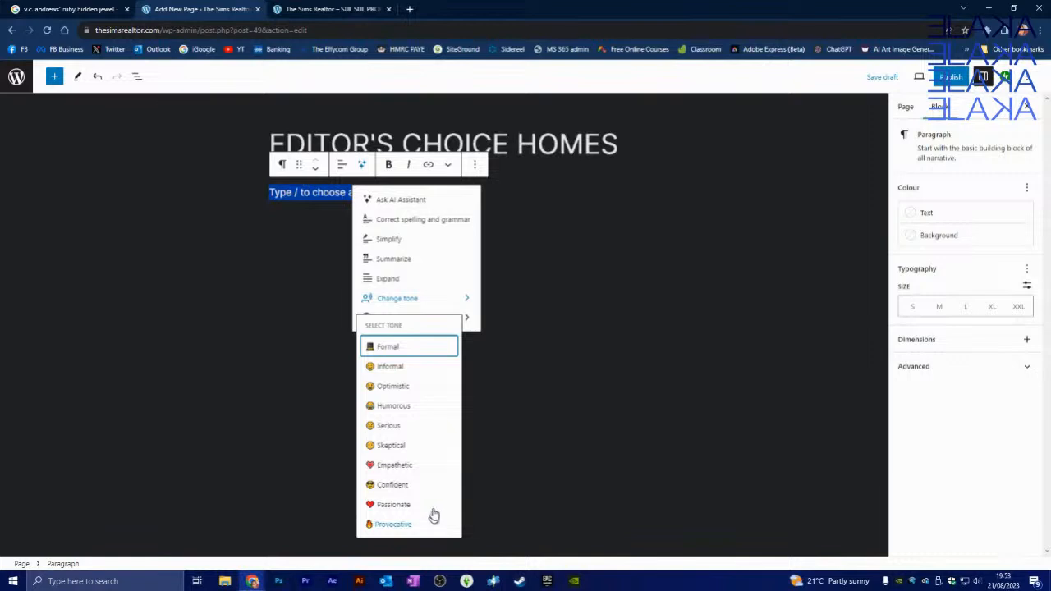
left_click(503, 295)
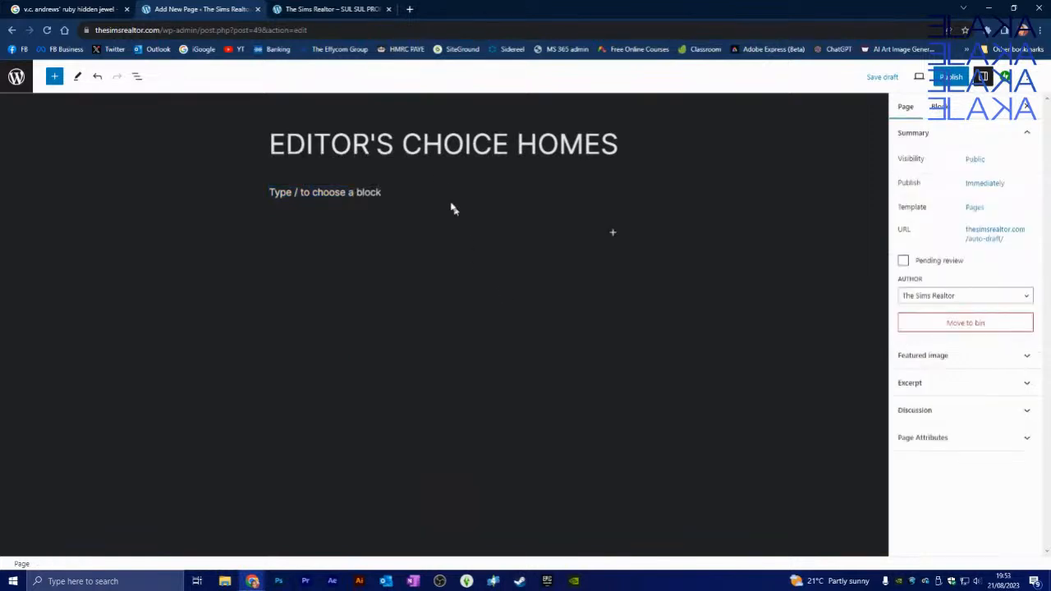
Examine the paragraph block's formatting controls and its block options, such as duplicating, grouping and locking.
left_click(391, 193)
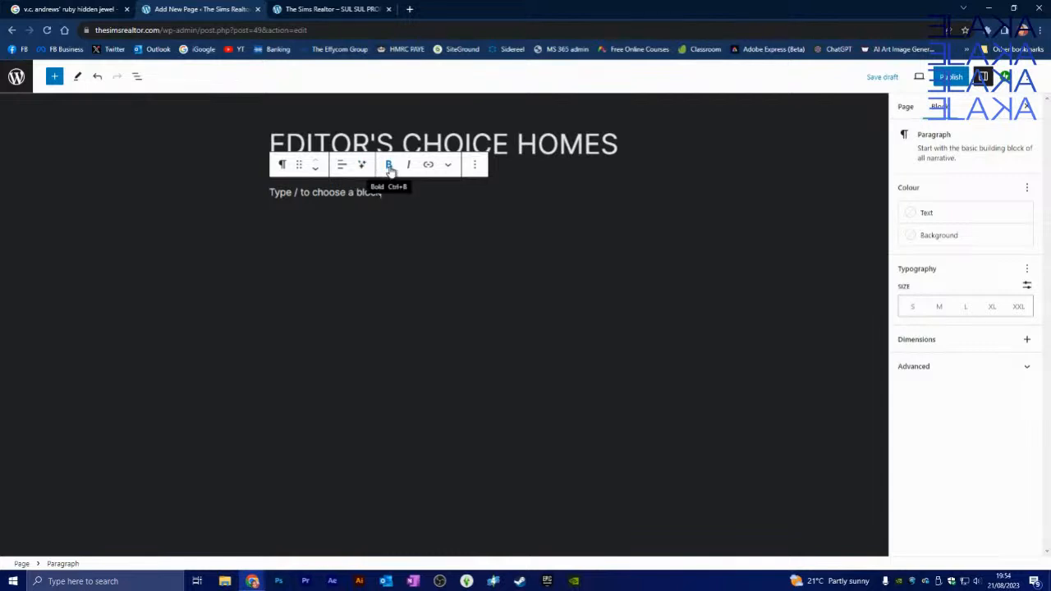
left_click(447, 167)
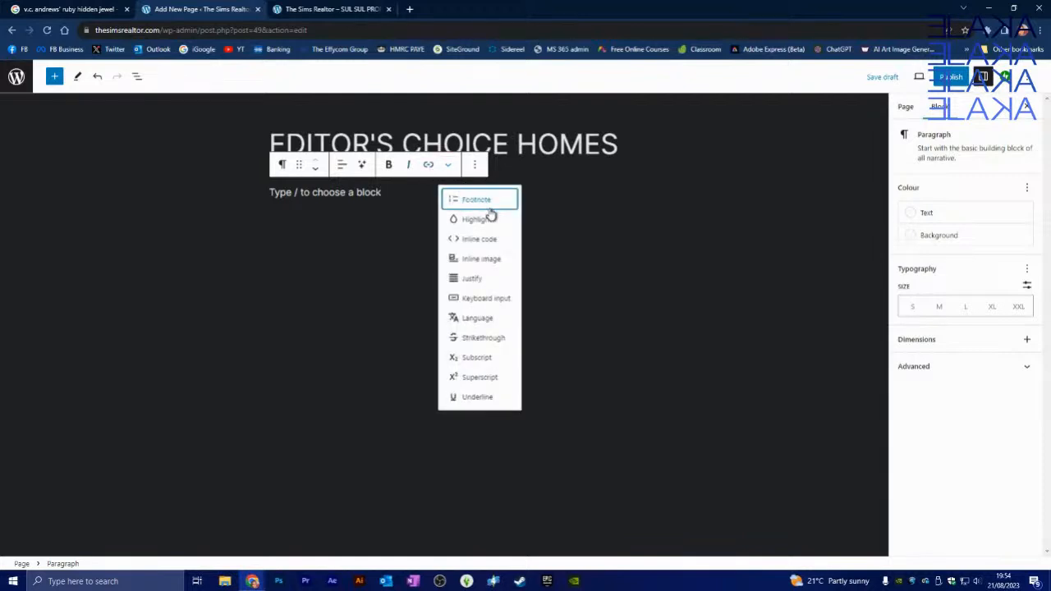
left_click(477, 167)
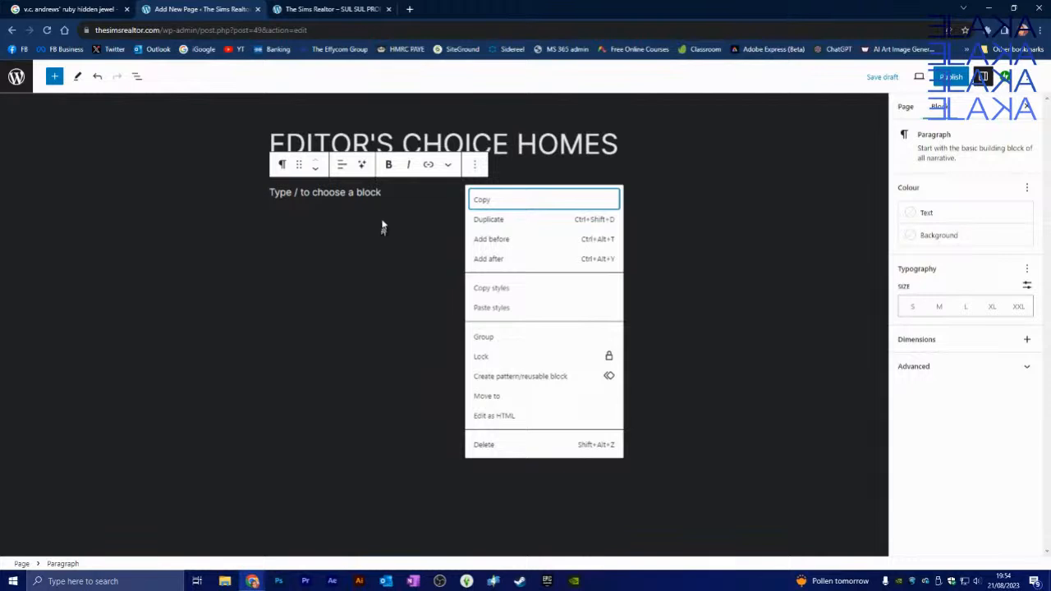
left_click(385, 193)
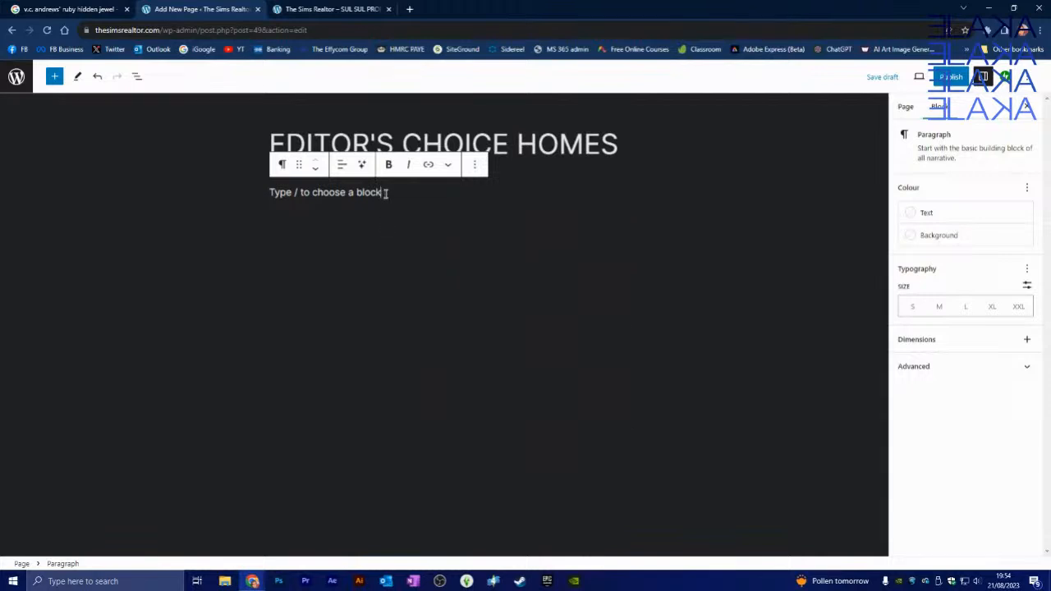
Examine the paragraph block's typography sizes, advanced HTML anchor and CSS class settings, and the padding and margin options.
left_click_drag(385, 193, 263, 199)
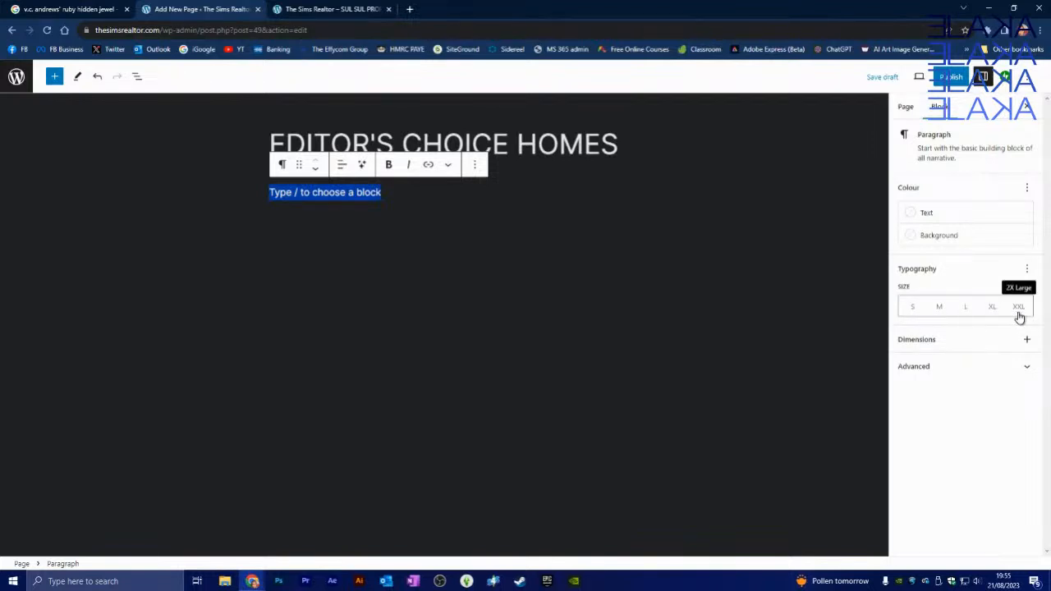
left_click(1026, 367)
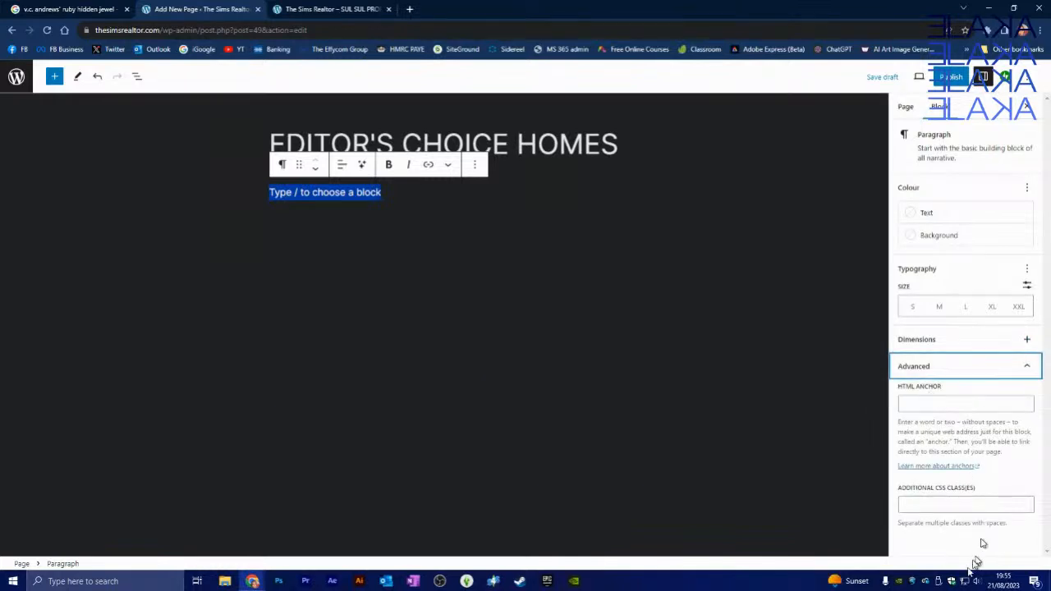
left_click(1031, 367)
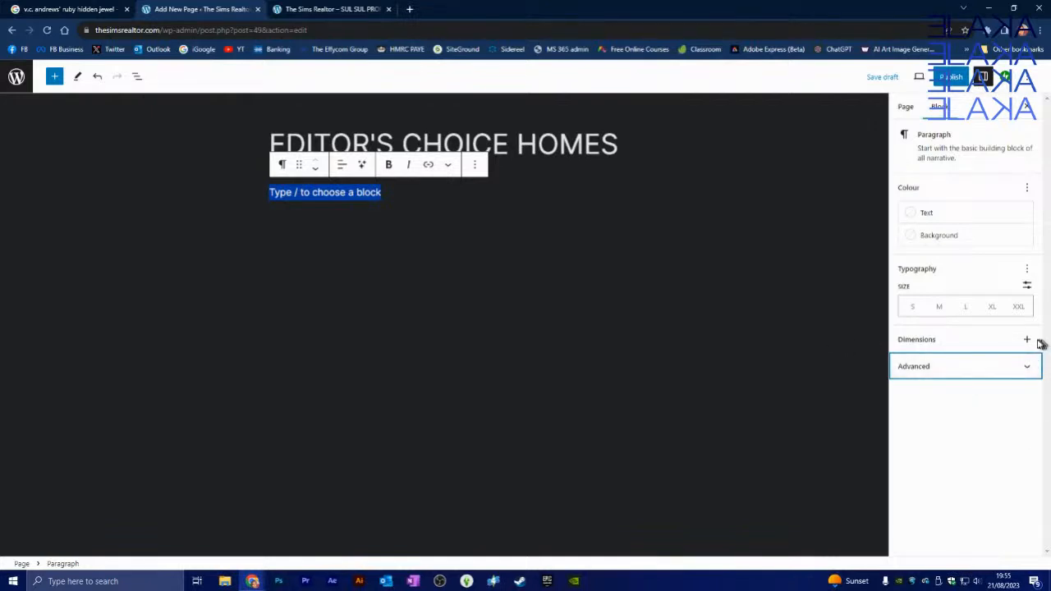
left_click(1027, 339)
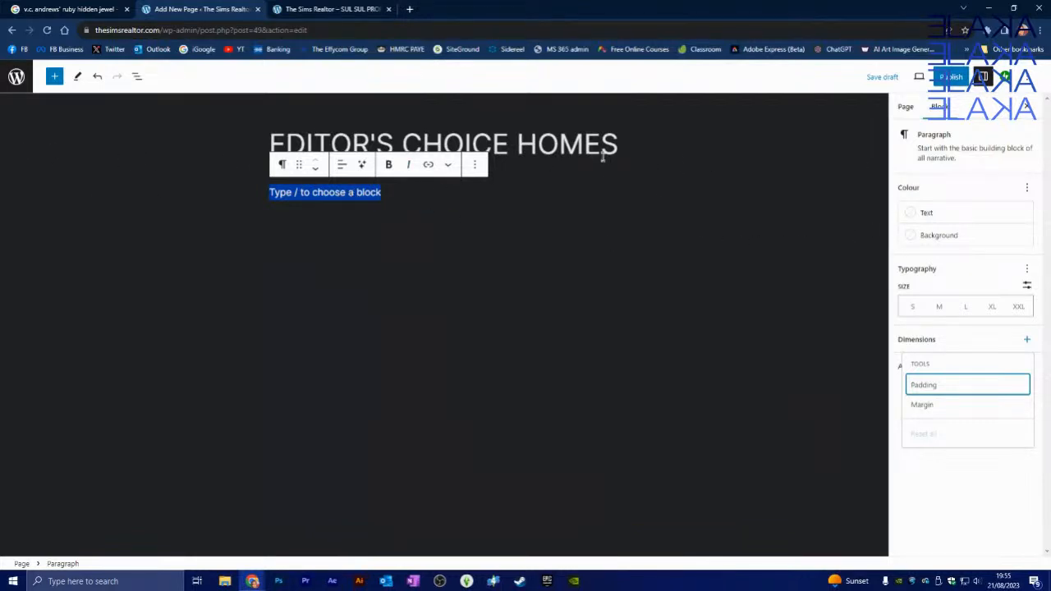
left_click(396, 194)
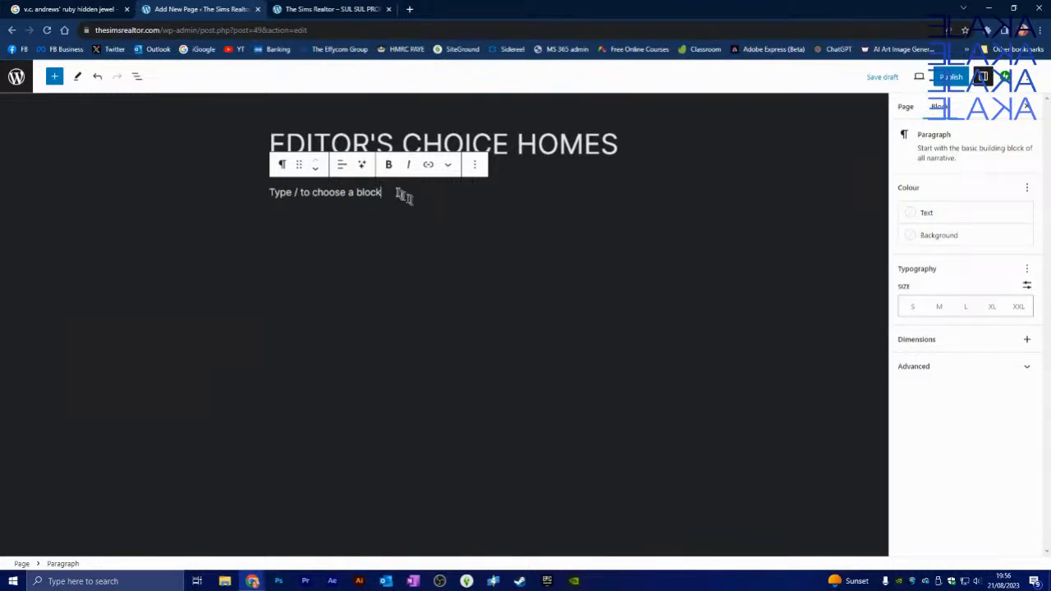
Delete the "Type / to choose a block" text from the paragraph beneath the page title.
left_click_drag(389, 192, 196, 194)
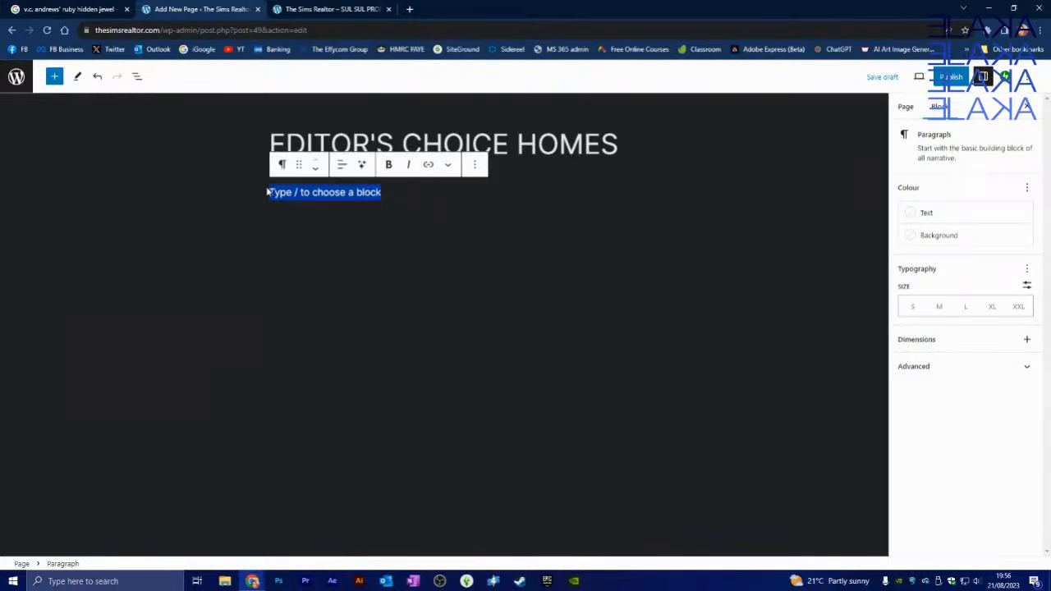
left_click(266, 191)
left_click(382, 191)
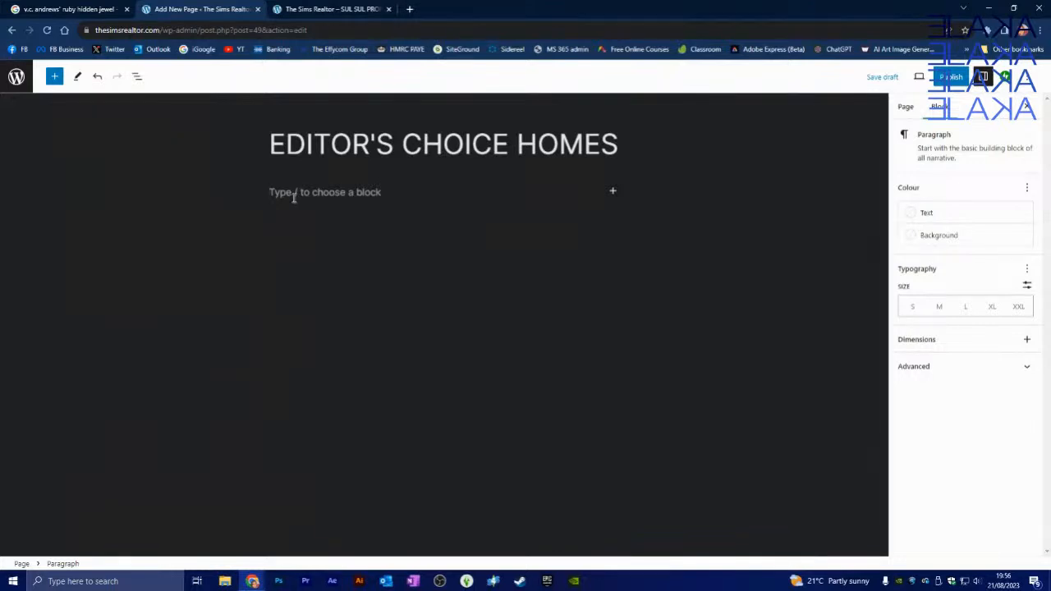
Browse the full block library and examine the available text, media and design blocks, including the Gallery and Heading previews.
left_click(613, 193)
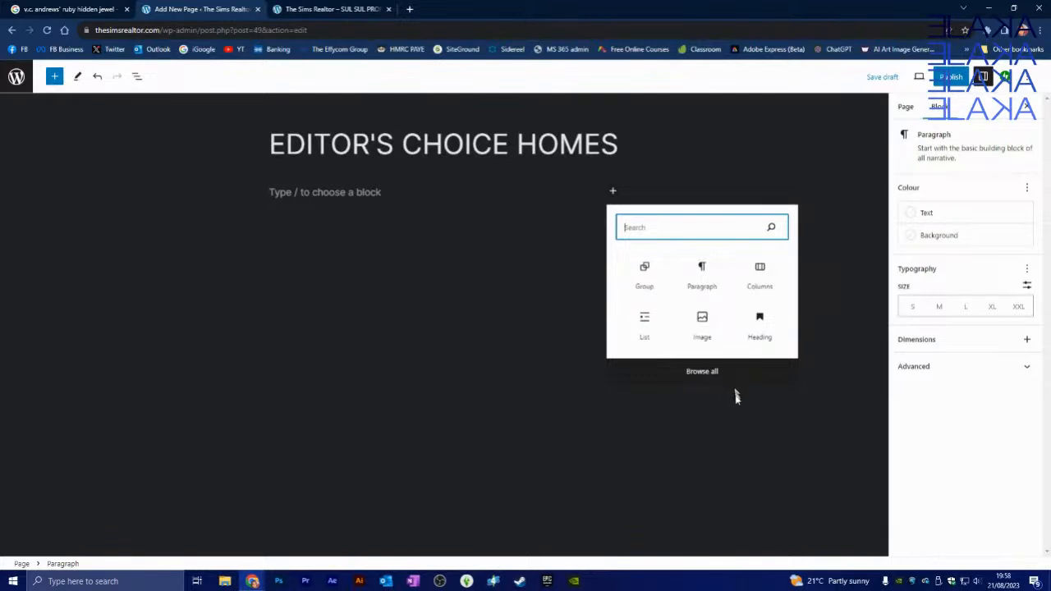
left_click(703, 372)
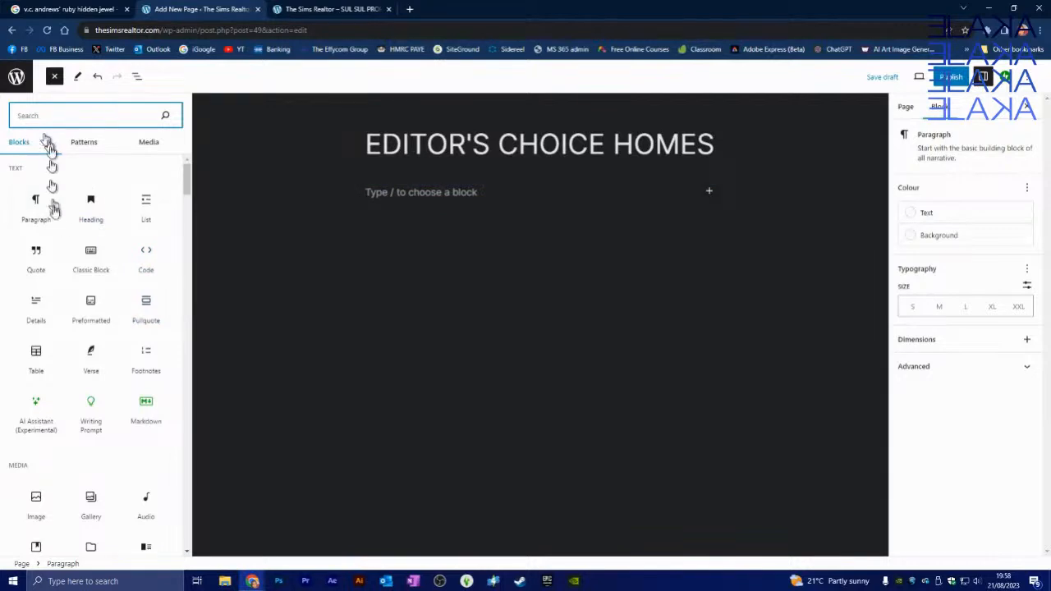
scroll(68, 228, "down", 10)
scroll(85, 254, "down", 3)
scroll(102, 263, "up", 13)
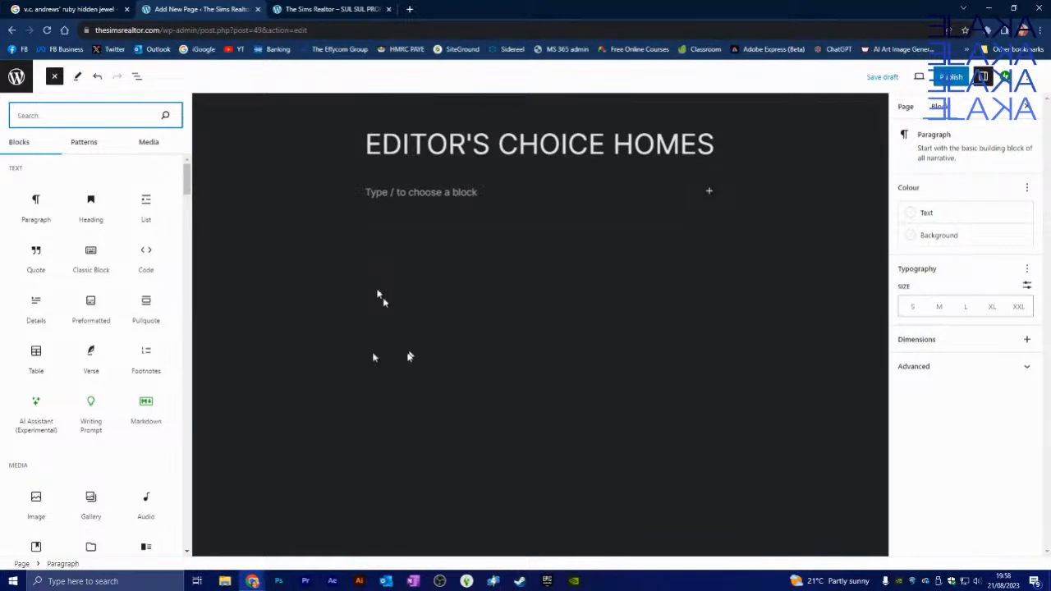
scroll(102, 283, "down", 3)
scroll(122, 250, "down", 1)
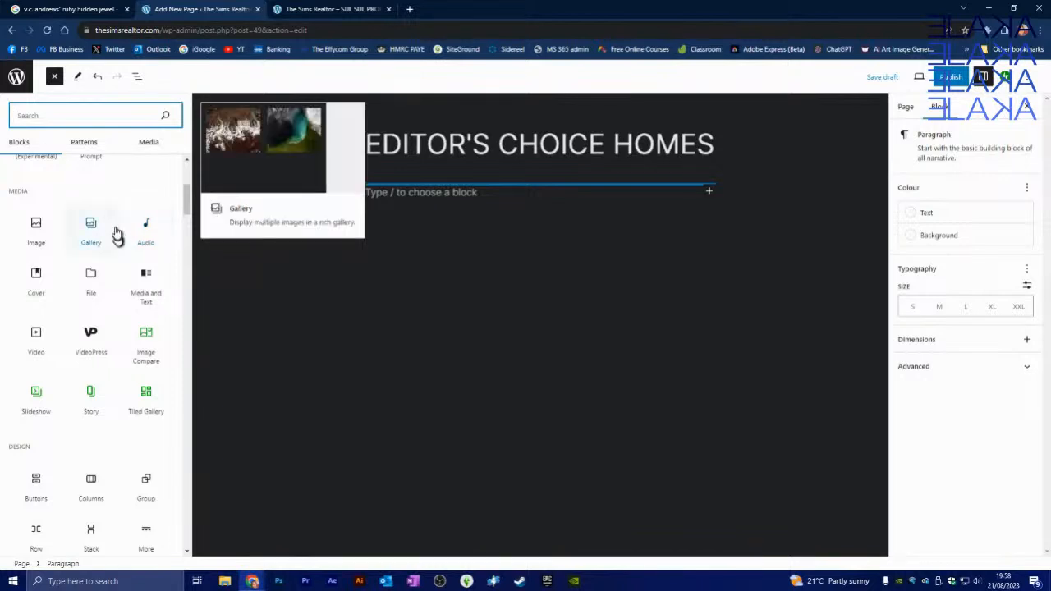
scroll(123, 246, "up", 2)
scroll(124, 246, "down", 3)
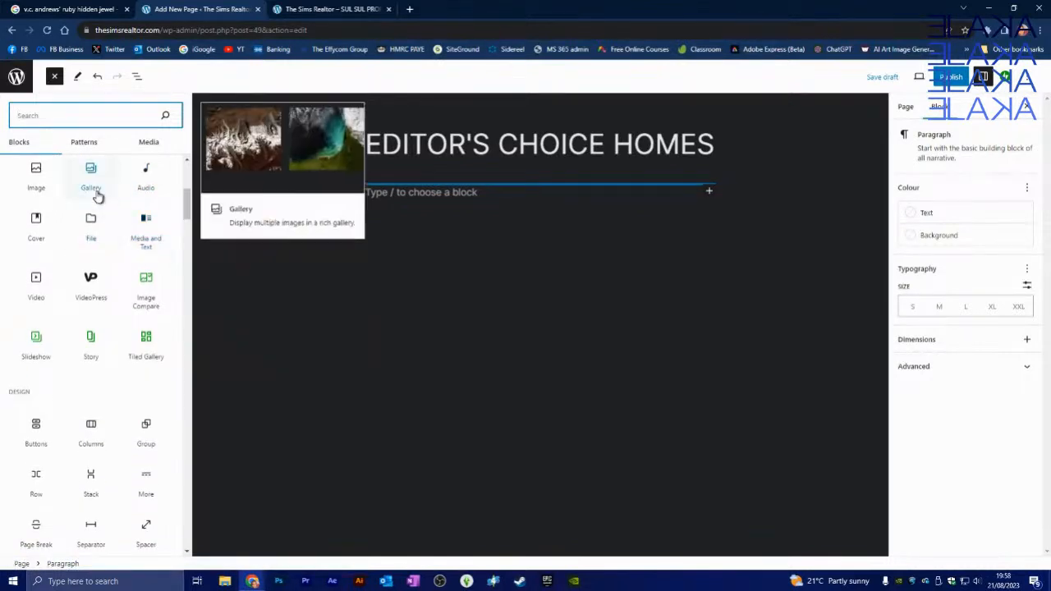
scroll(94, 228, "down", 3)
scroll(93, 225, "up", 4)
scroll(92, 224, "up", 4)
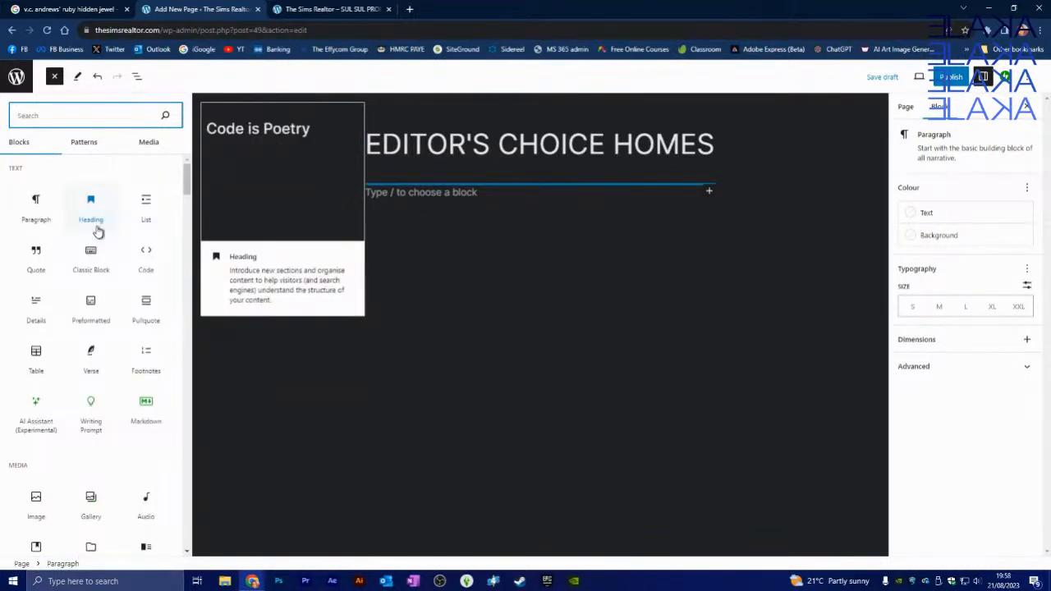
Insert the Link in Bio pattern from the Call to Action patterns into the page.
left_click(83, 144)
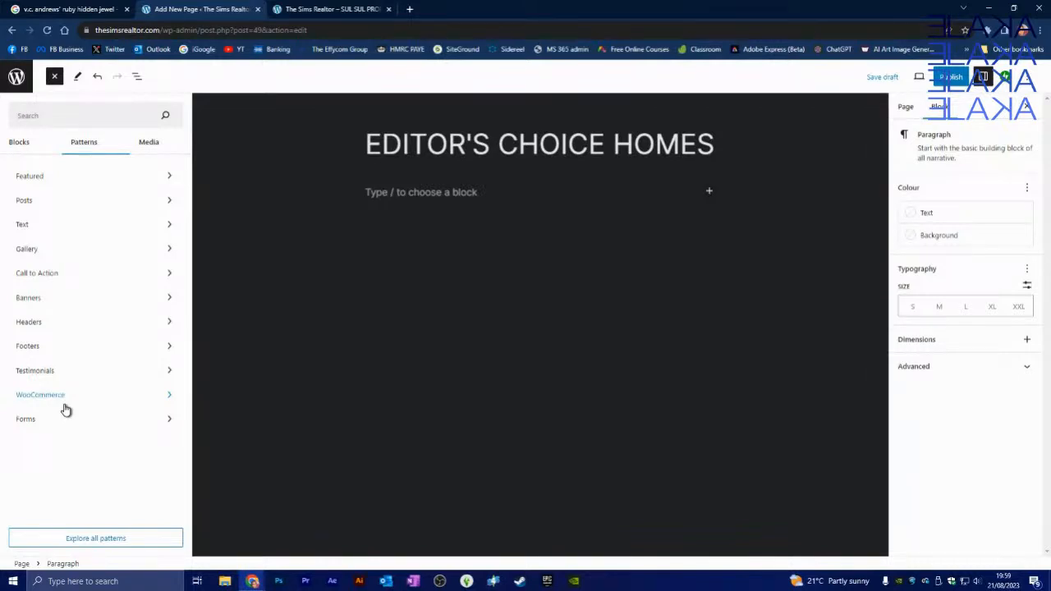
left_click(168, 278)
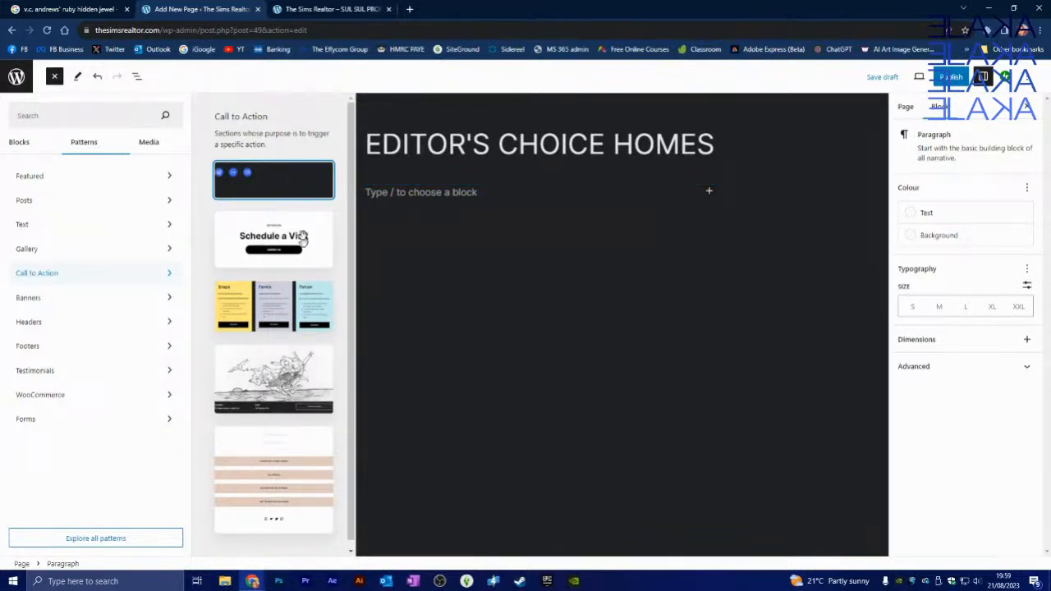
scroll(290, 303, "down", 1)
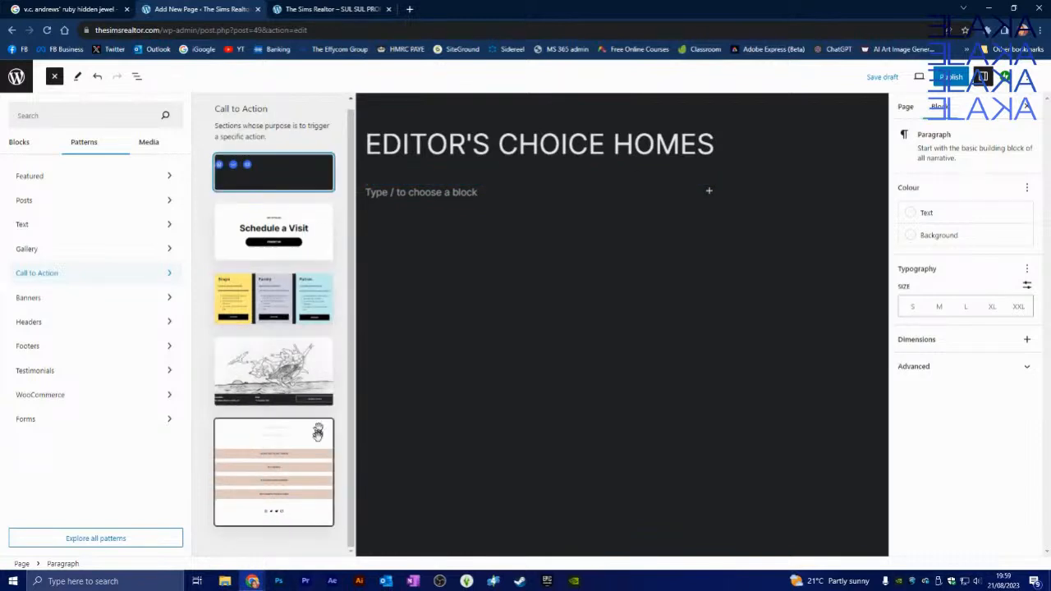
left_click(291, 473)
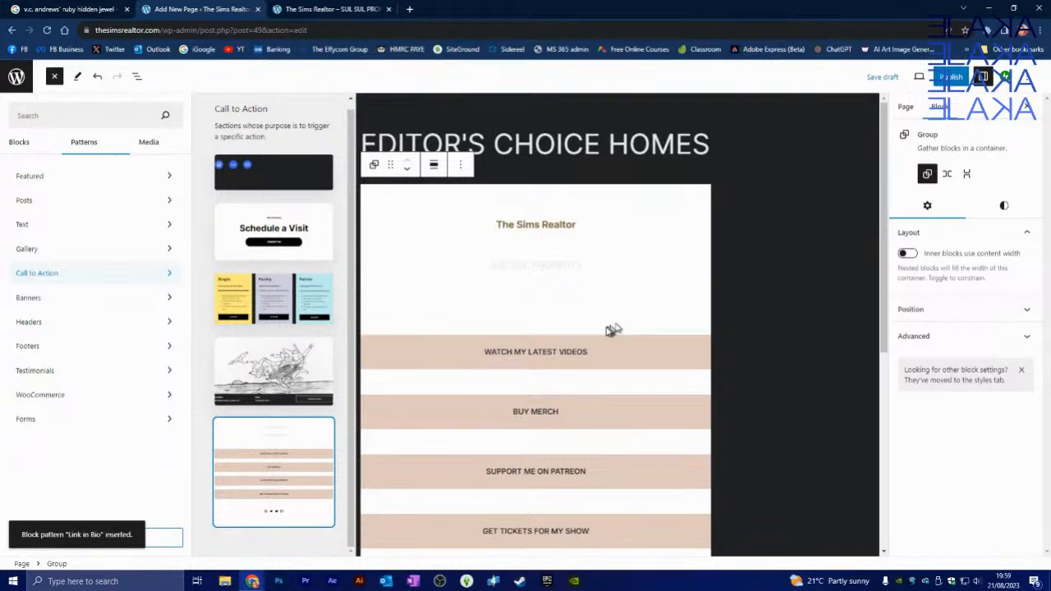
scroll(608, 326, "down", 2)
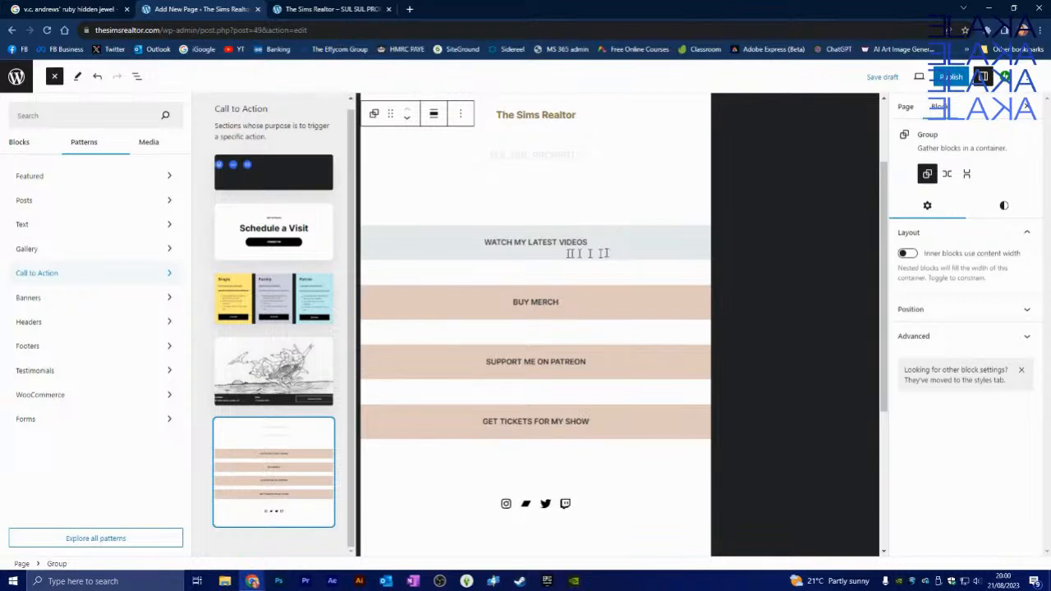
Link the WATCH MY LATEST VIDEOS button to the site's PORTFOLIO page, found by searching for "PORT".
left_click(556, 243)
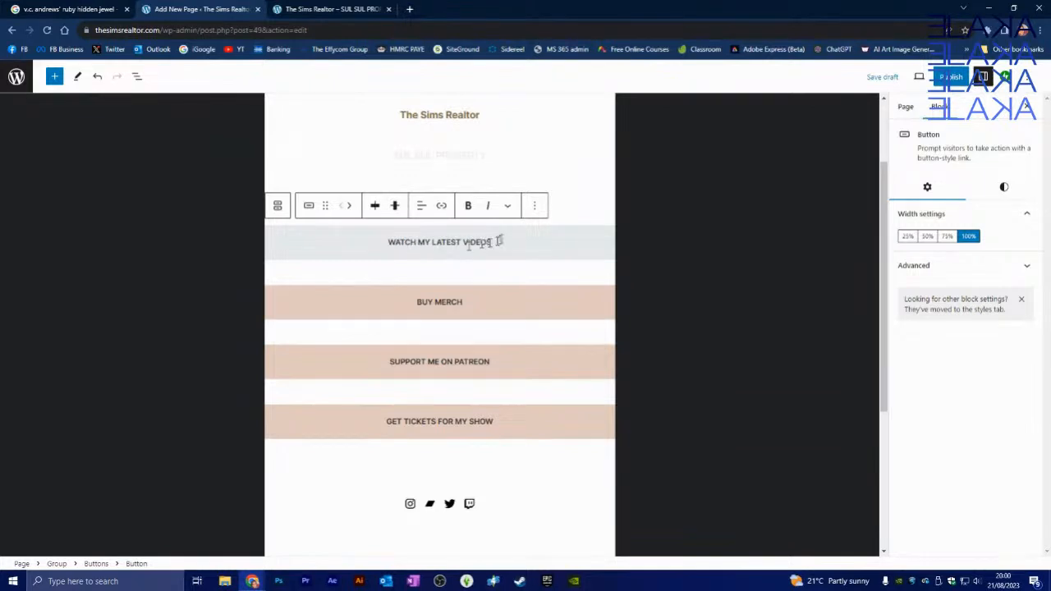
left_click_drag(496, 241, 389, 240)
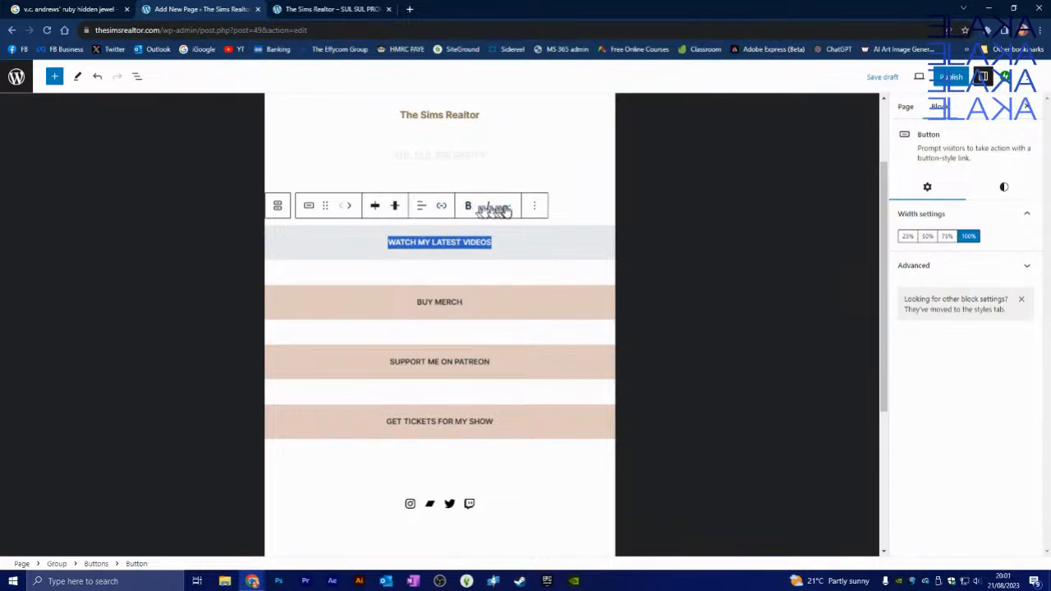
mouse_move(476, 188)
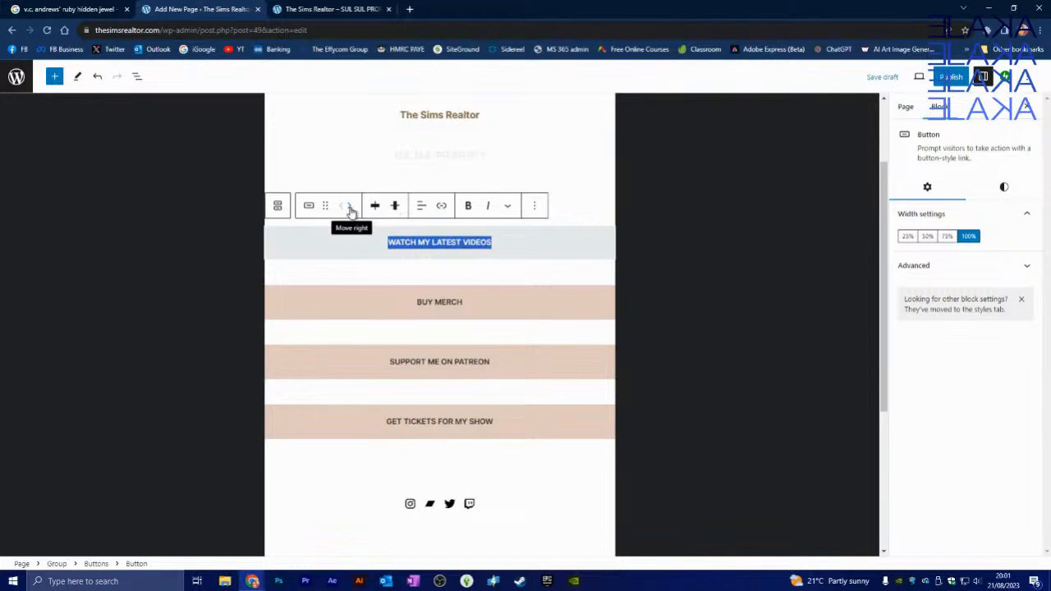
left_click(441, 208)
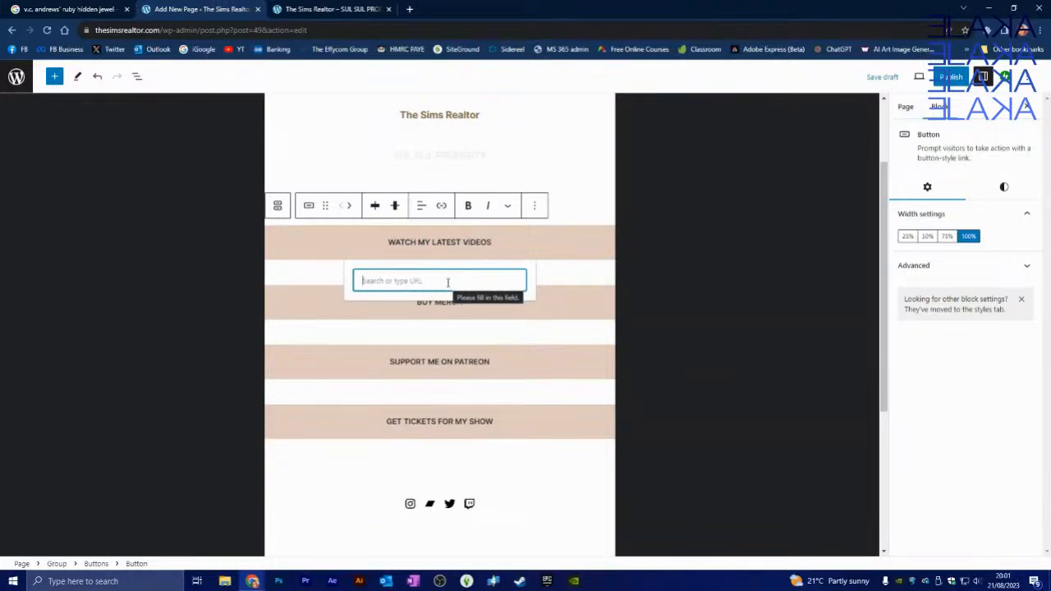
type("PORT")
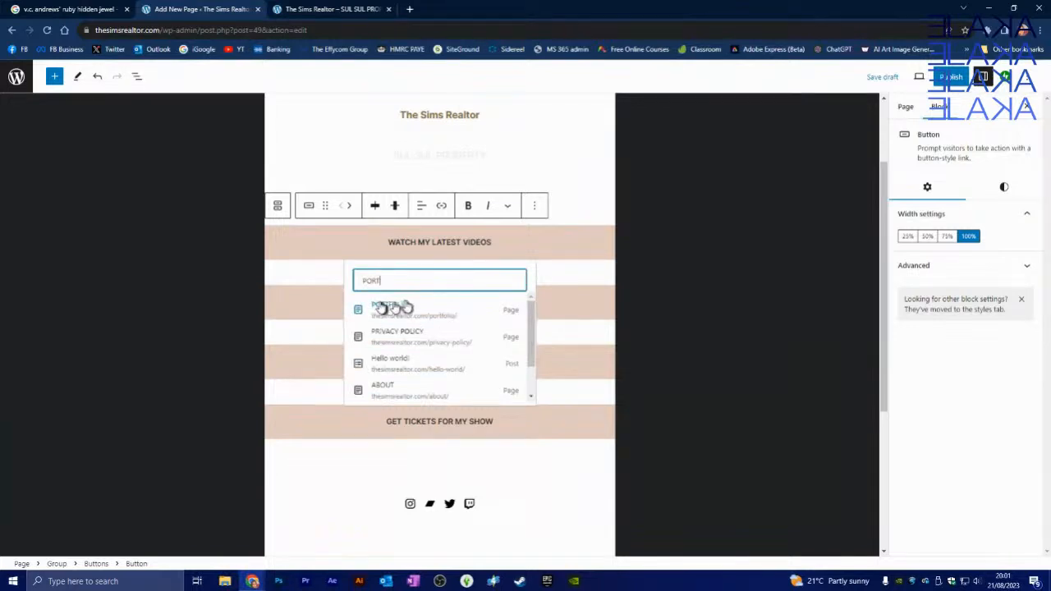
scroll(482, 334, "down", 2)
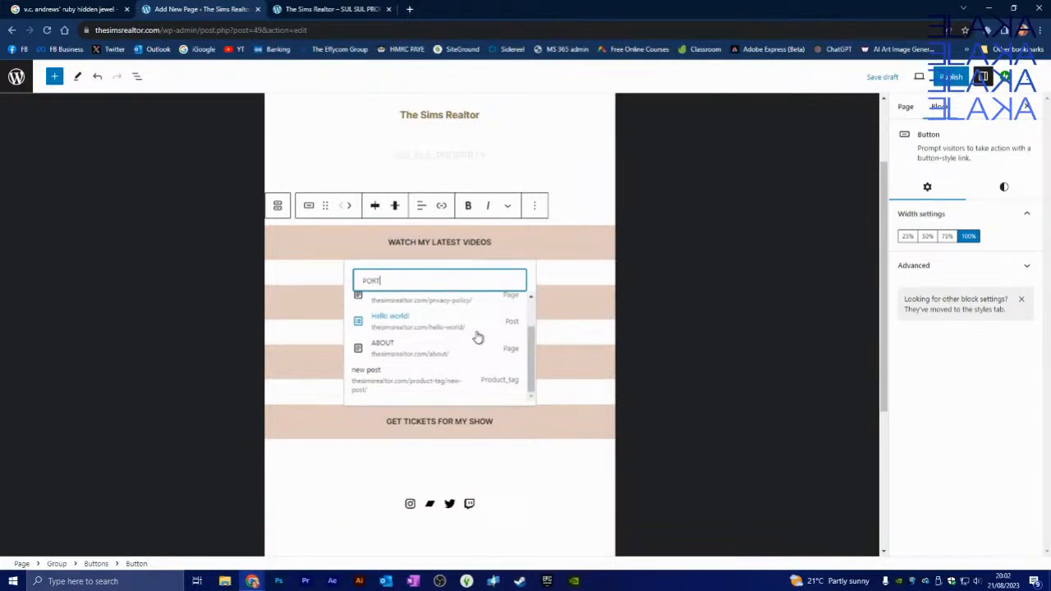
scroll(472, 333, "up", 3)
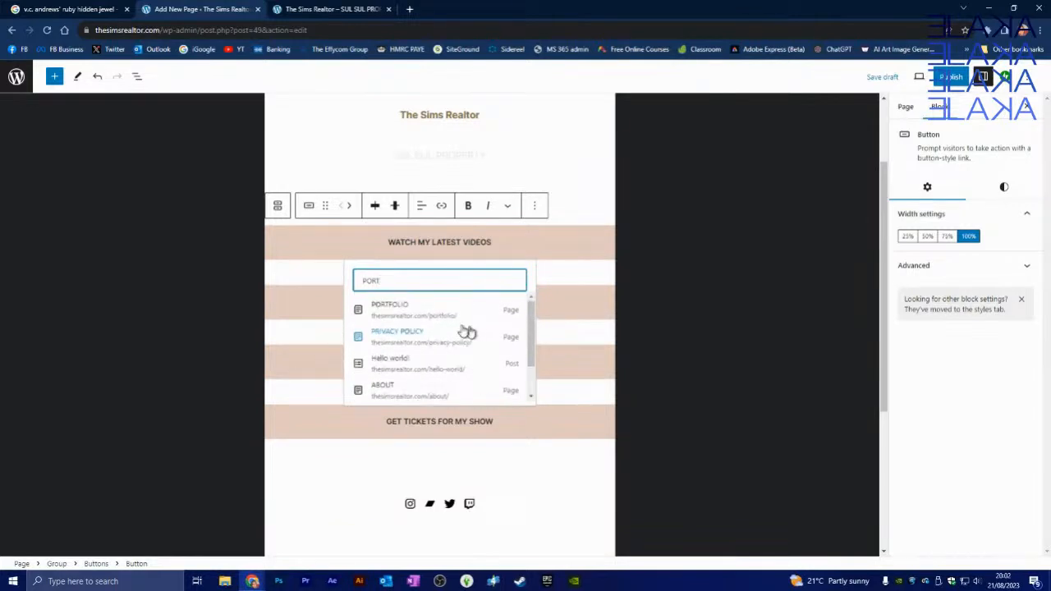
left_click(398, 309)
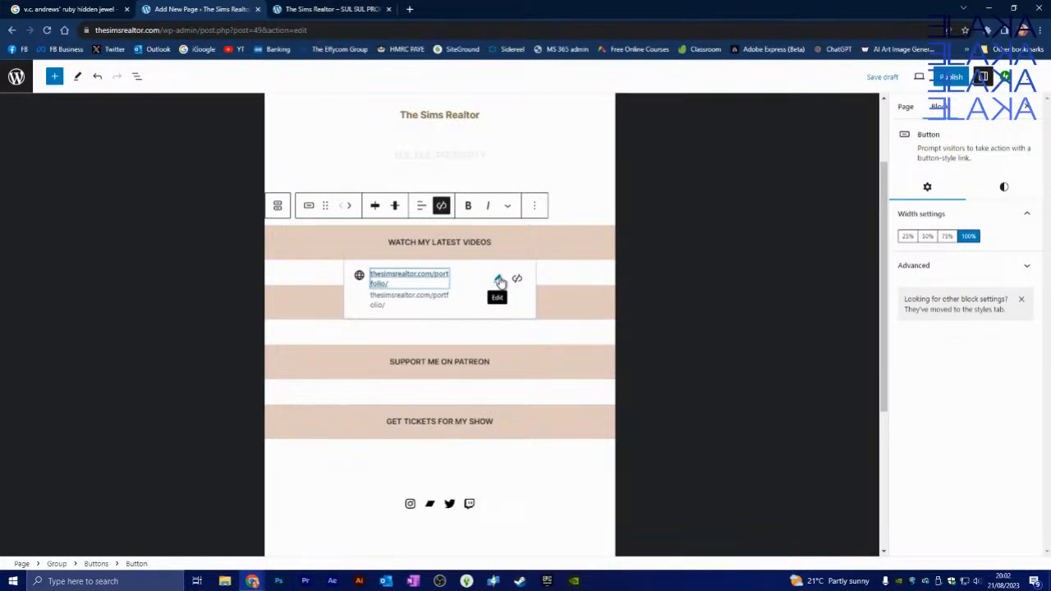
Open the WATCH MY LATEST VIDEOS button's portfolio link for editing and select its entire URL.
left_click(498, 280)
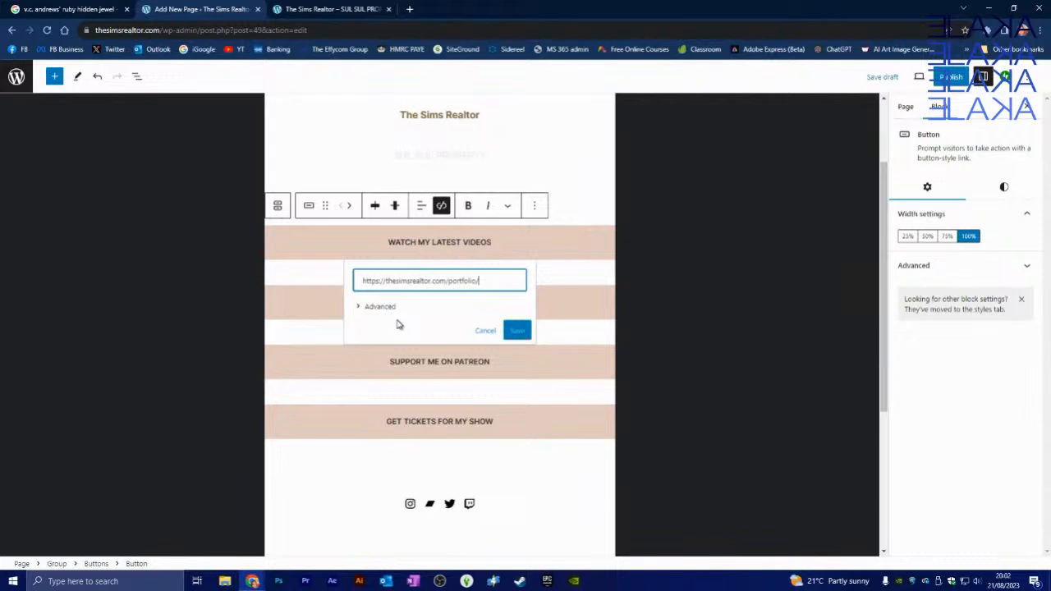
left_click(480, 331)
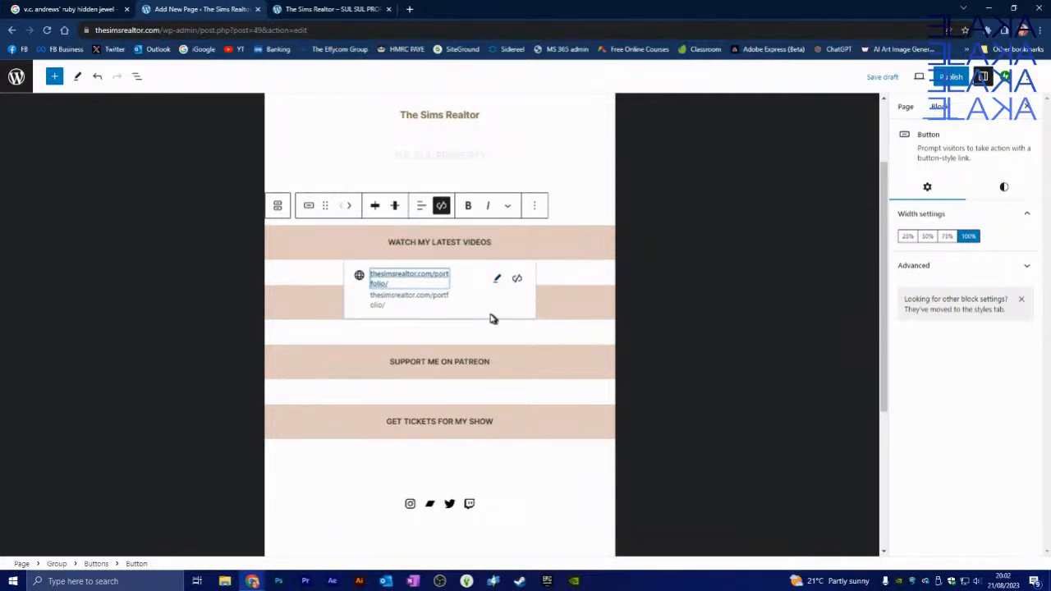
left_click(497, 279)
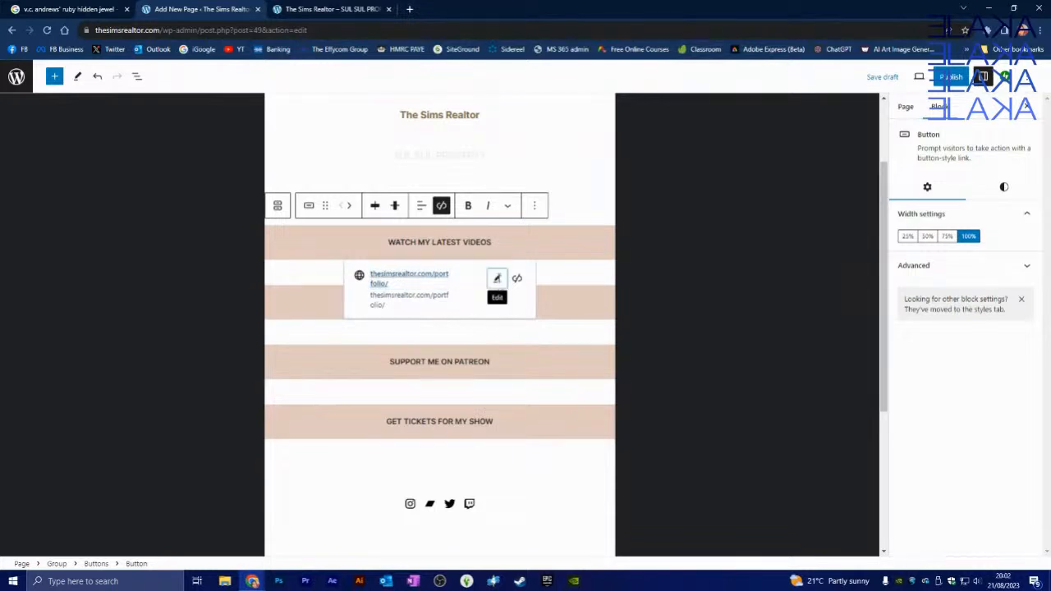
left_click_drag(497, 279, 361, 271)
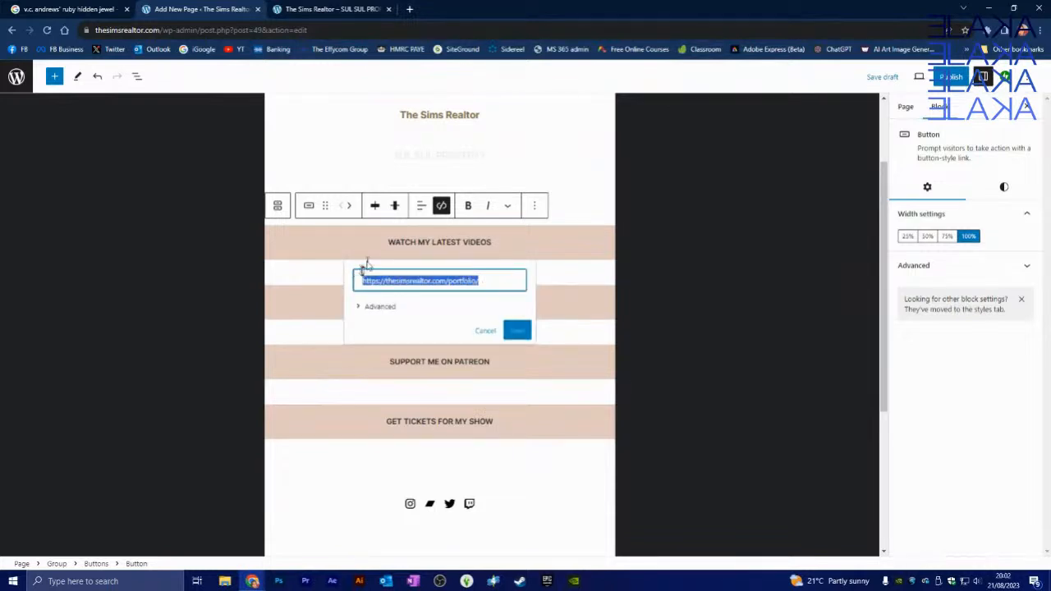
Open YouTube in a new browser tab, go to the account's own channel page and copy its URL.
left_click(409, 9)
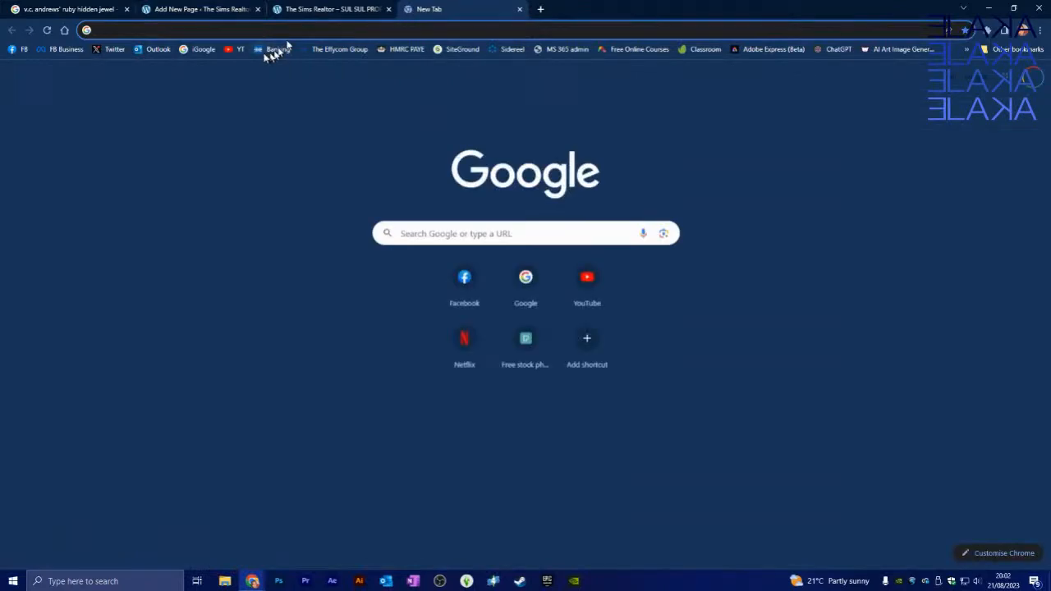
left_click(240, 49)
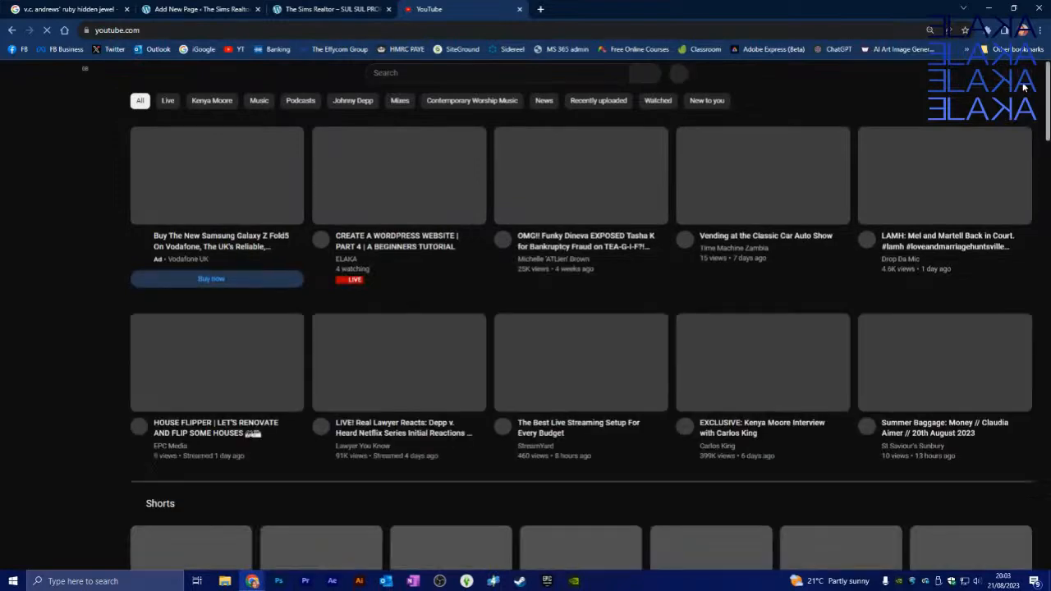
left_click(1022, 78)
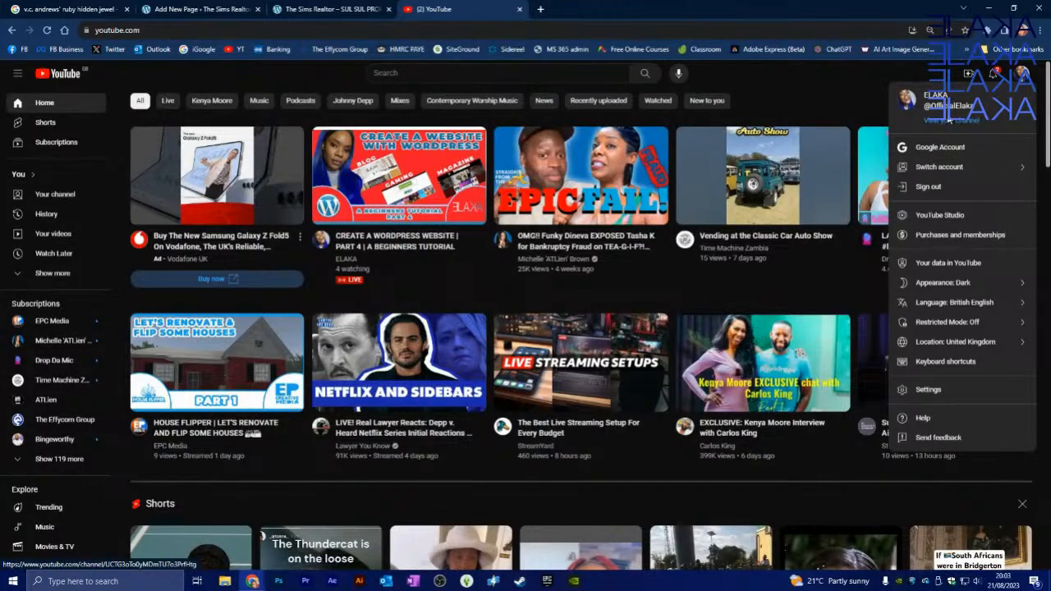
left_click(949, 120)
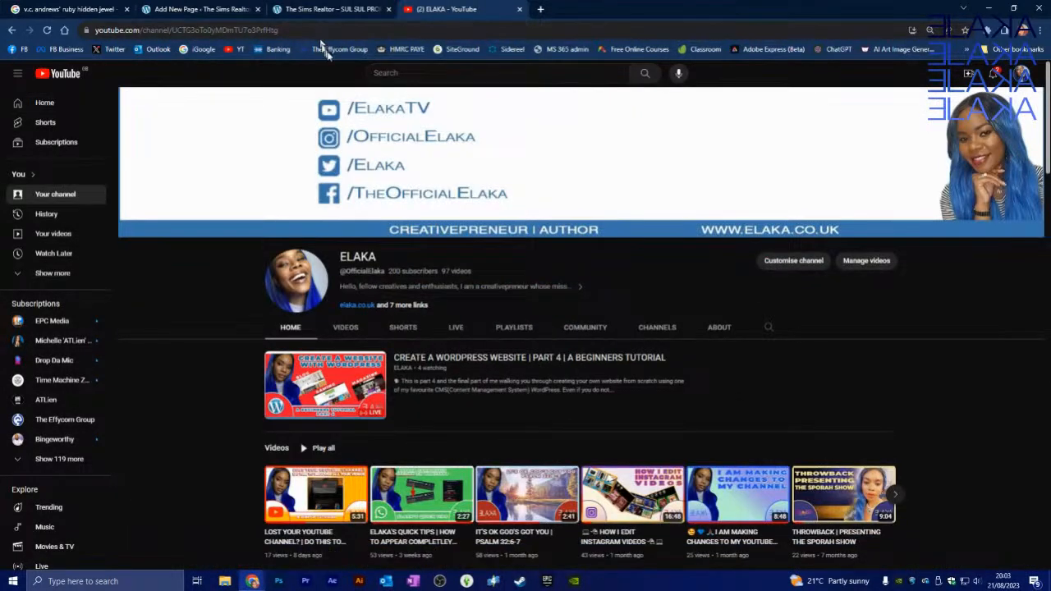
left_click(306, 29)
right_click(304, 31)
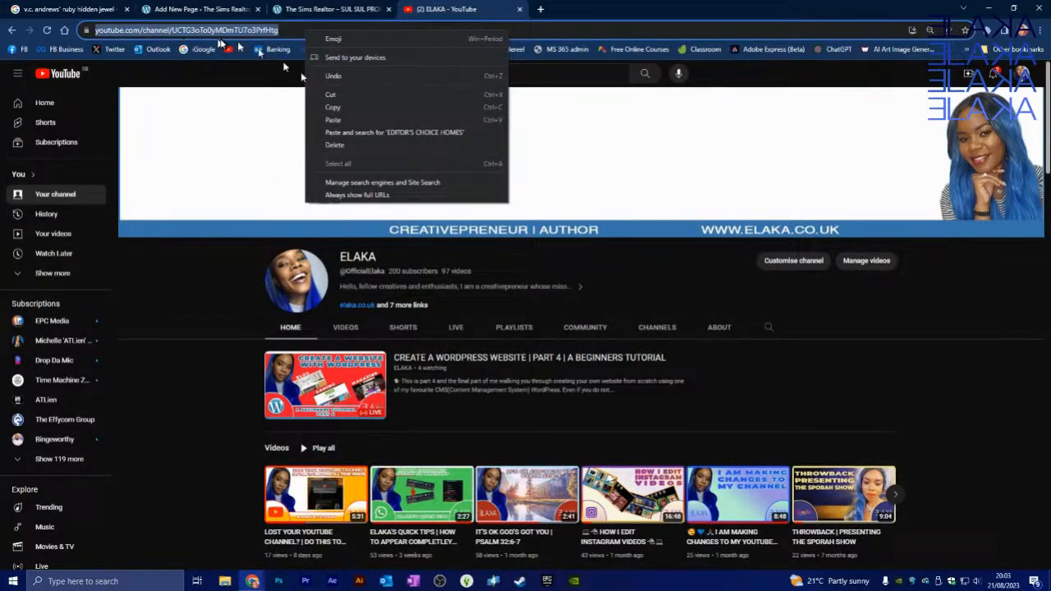
left_click(346, 107)
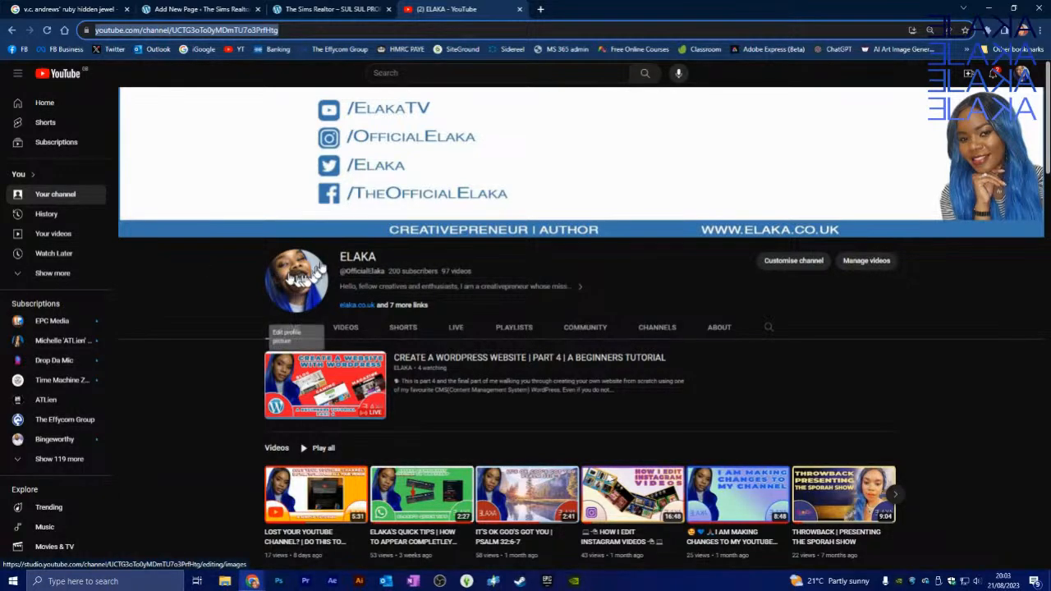
Back in the page editor, replace the WATCH MY LATEST VIDEOS button's link with the copied YouTube channel URL and make it open in a new tab.
left_click(319, 11)
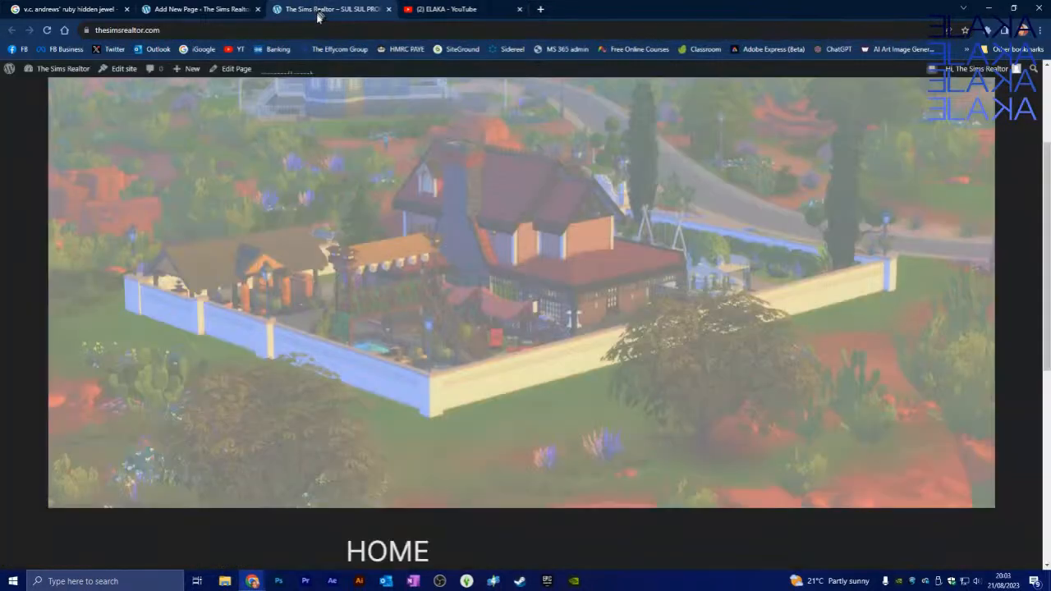
left_click(201, 10)
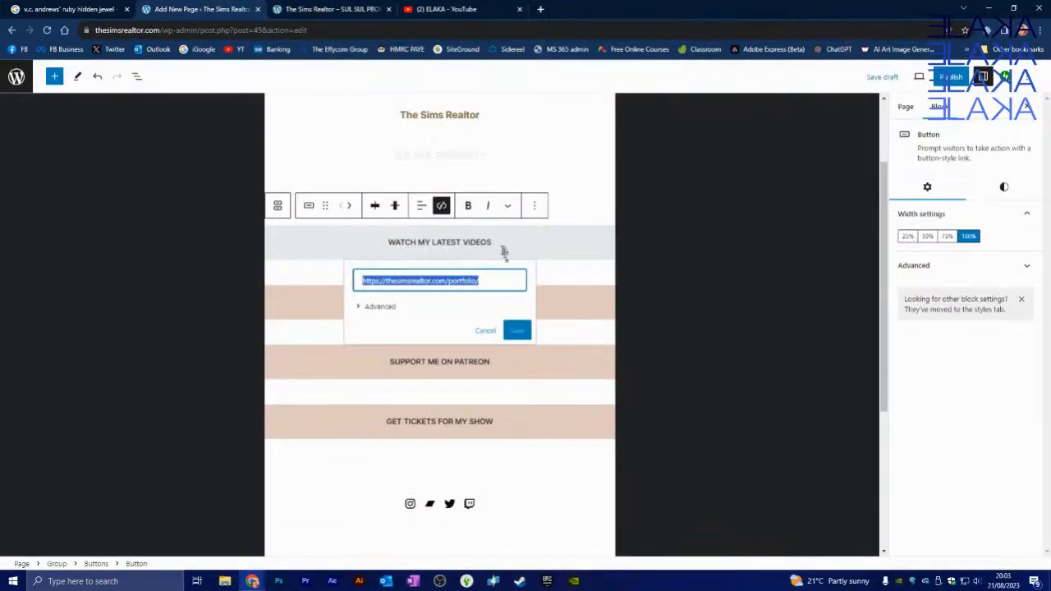
type("https://www.youtube.com/channel/UCTG3oTo0yMDmTU7o3PrFHtg")
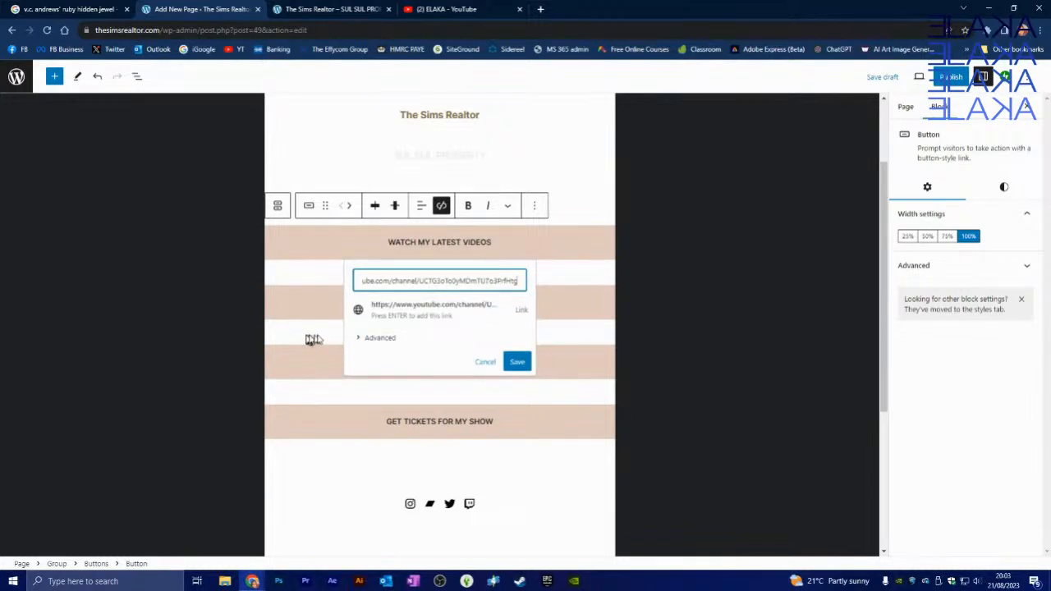
left_click(360, 342)
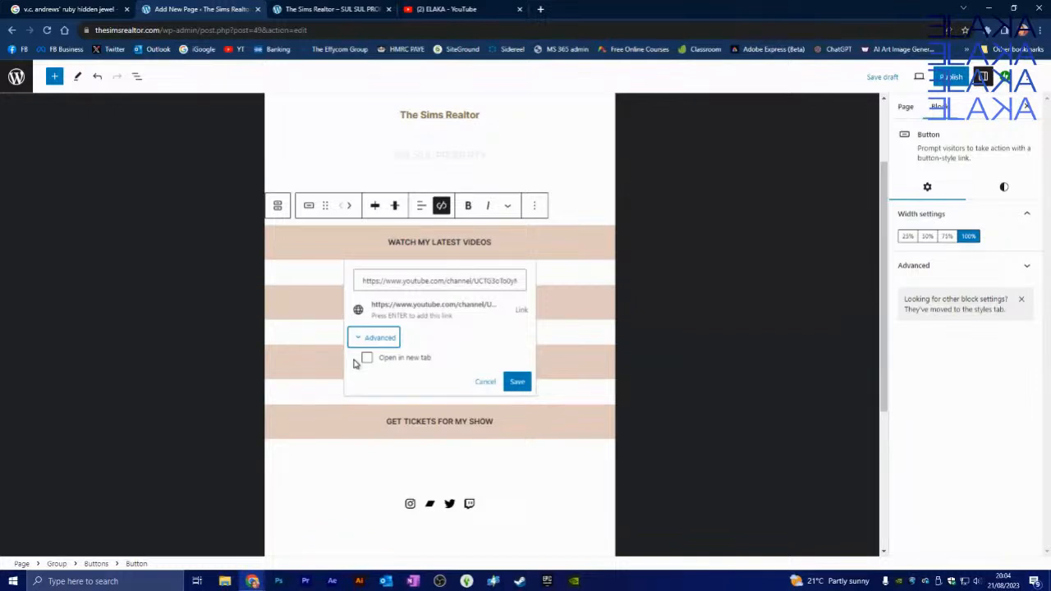
left_click(368, 359)
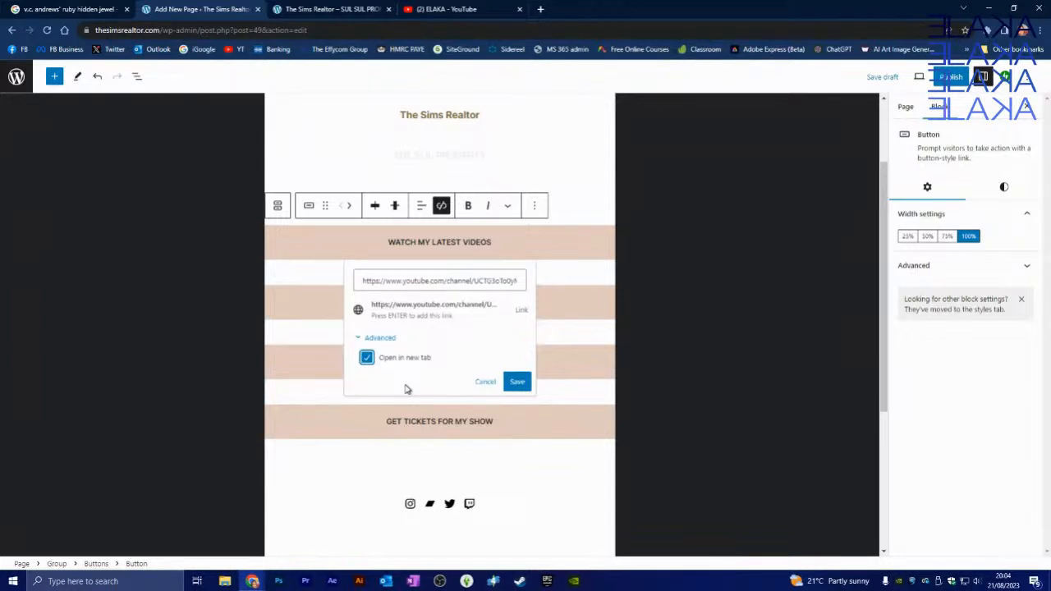
left_click(517, 382)
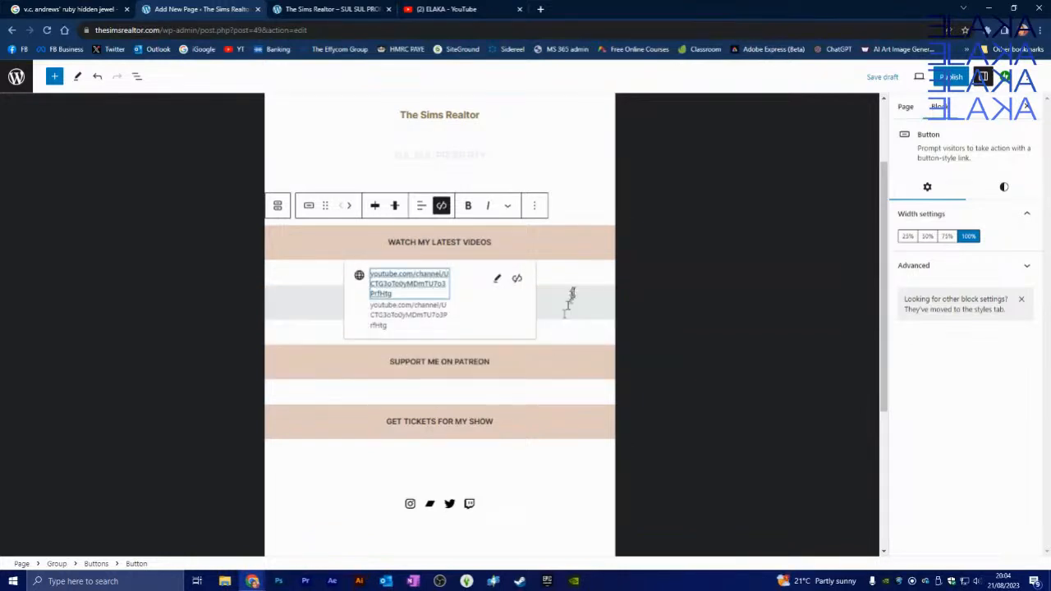
left_click(578, 192)
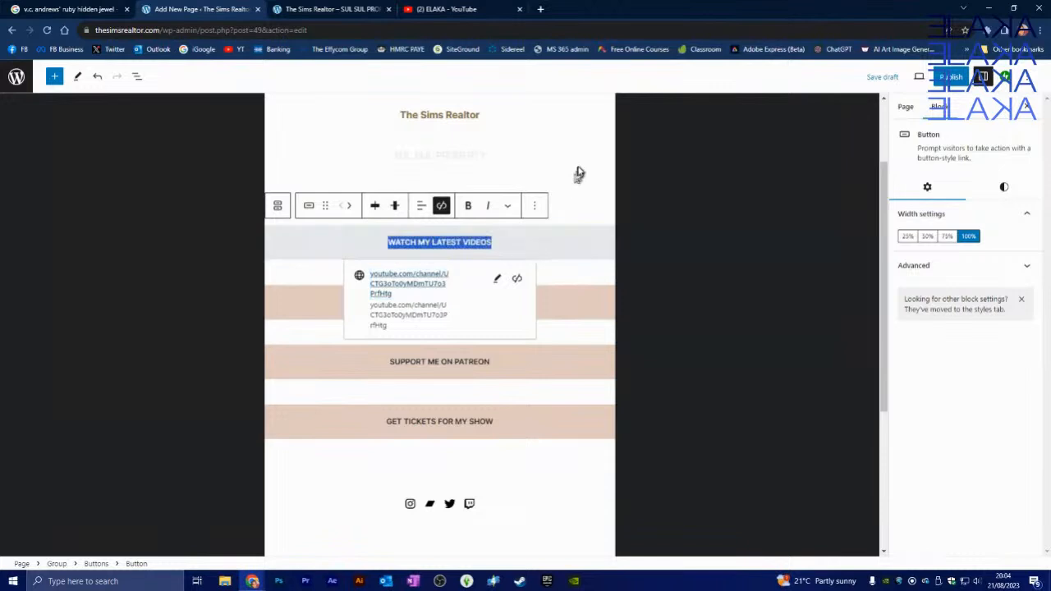
left_click(519, 250)
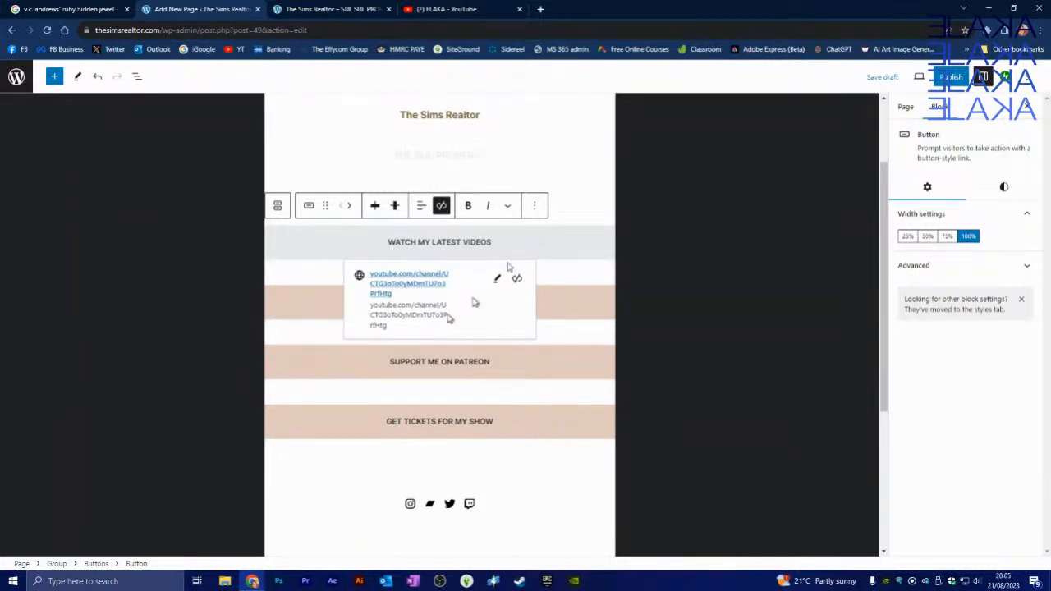
key("Escape")
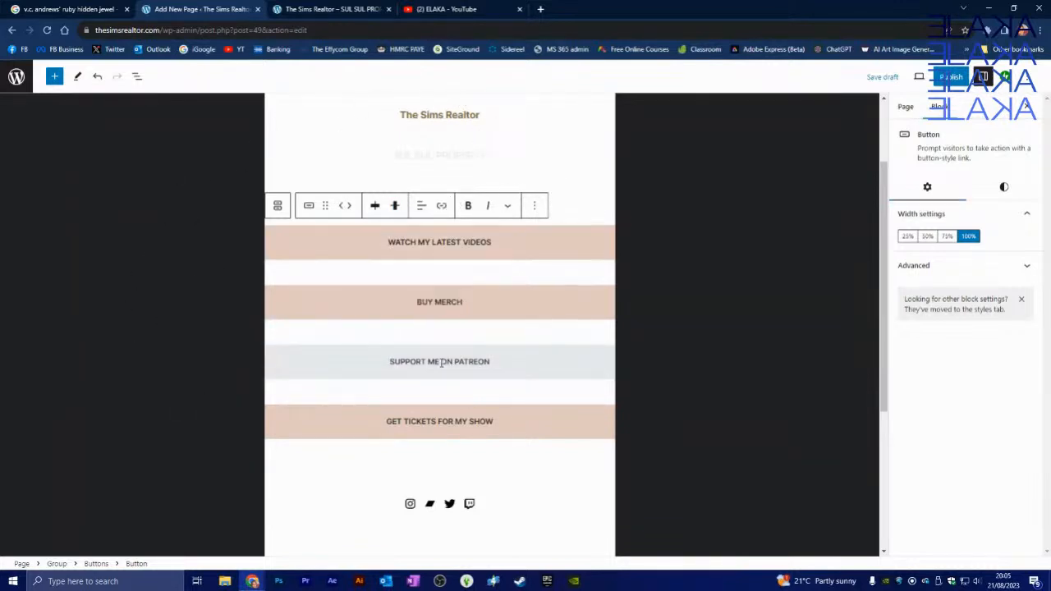
Link the BUY MERCH button to the site's SHOP page, found by searching for "SHOP".
left_click_drag(466, 304, 416, 303)
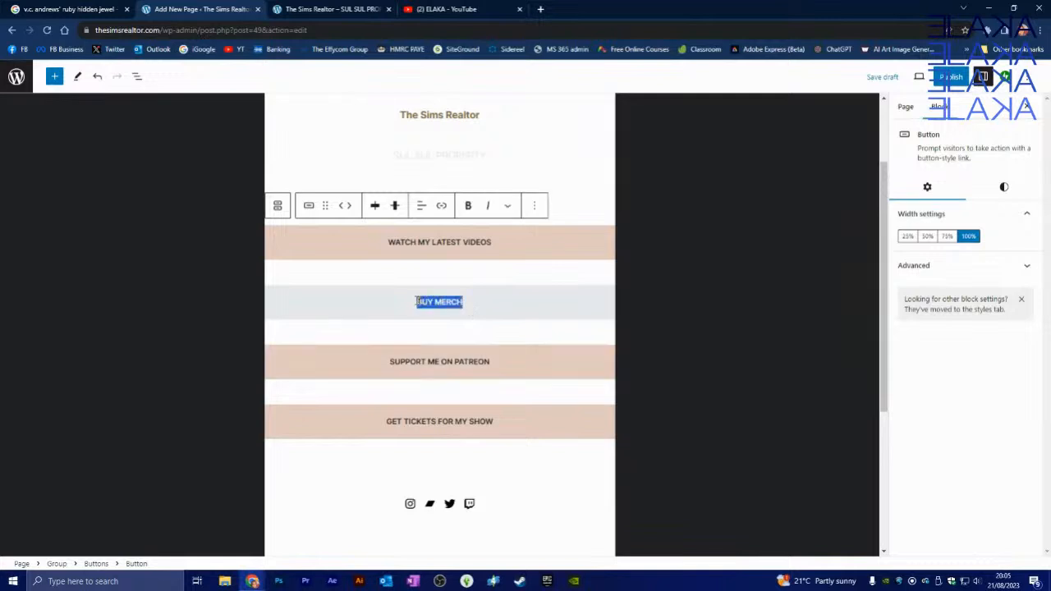
left_click(442, 206)
type("SHOP")
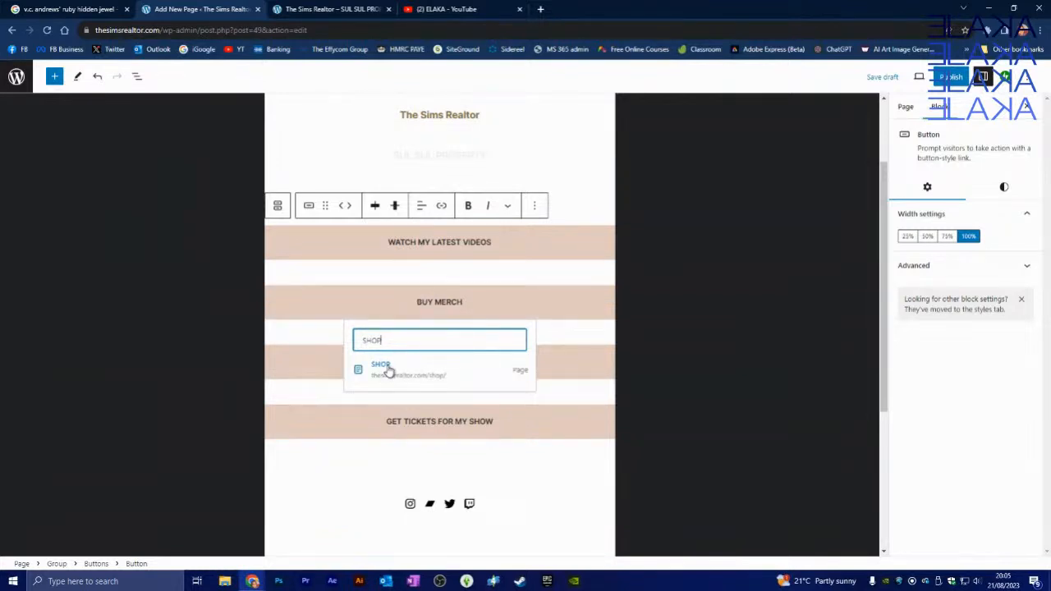
left_click(406, 370)
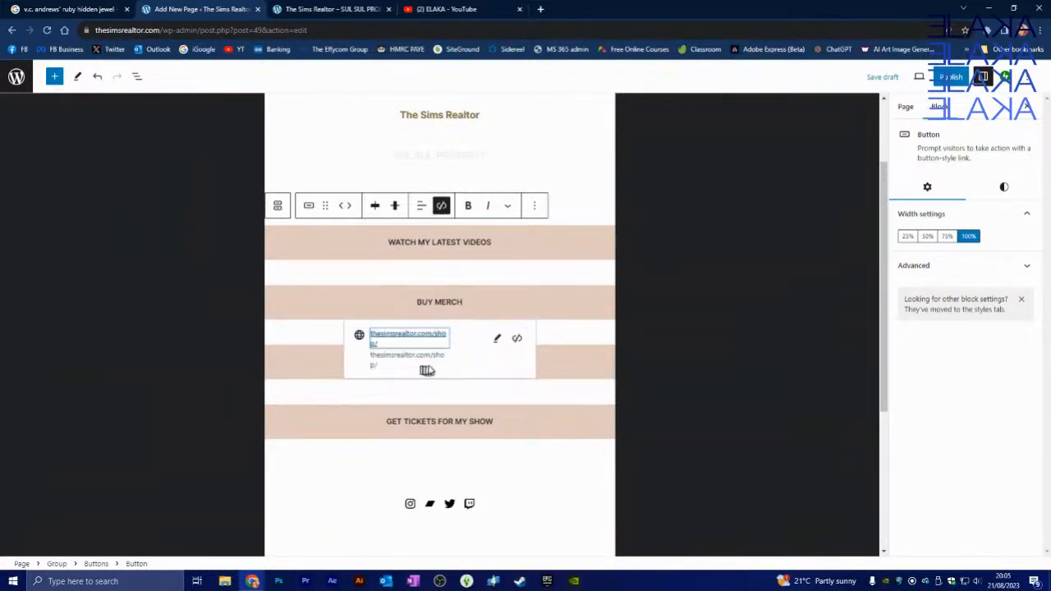
Review the advanced options of the BUY MERCH button's shop link and leave them without saving a change.
left_click(497, 344)
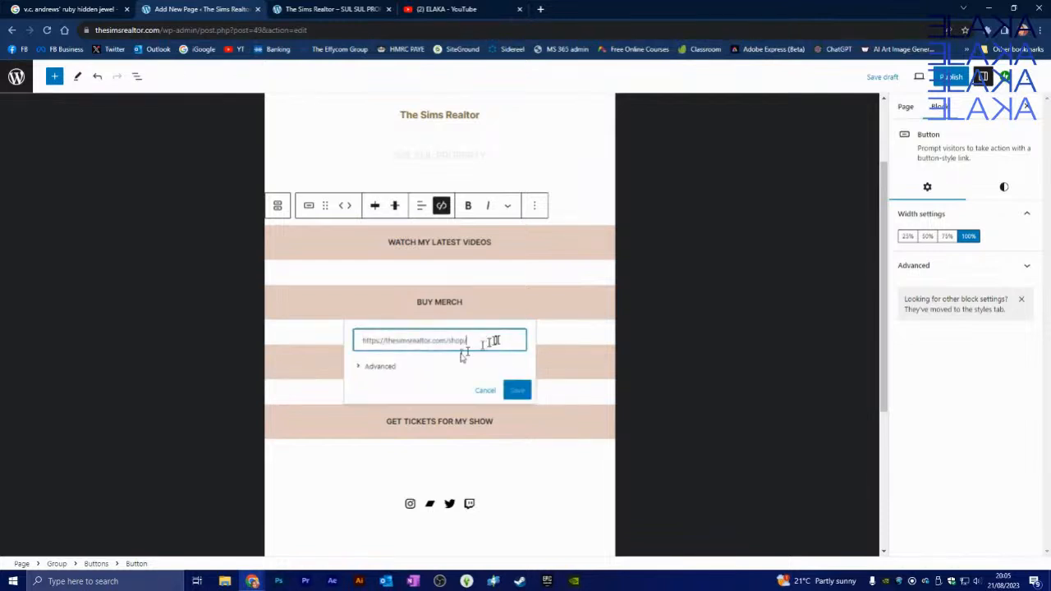
left_click(362, 367)
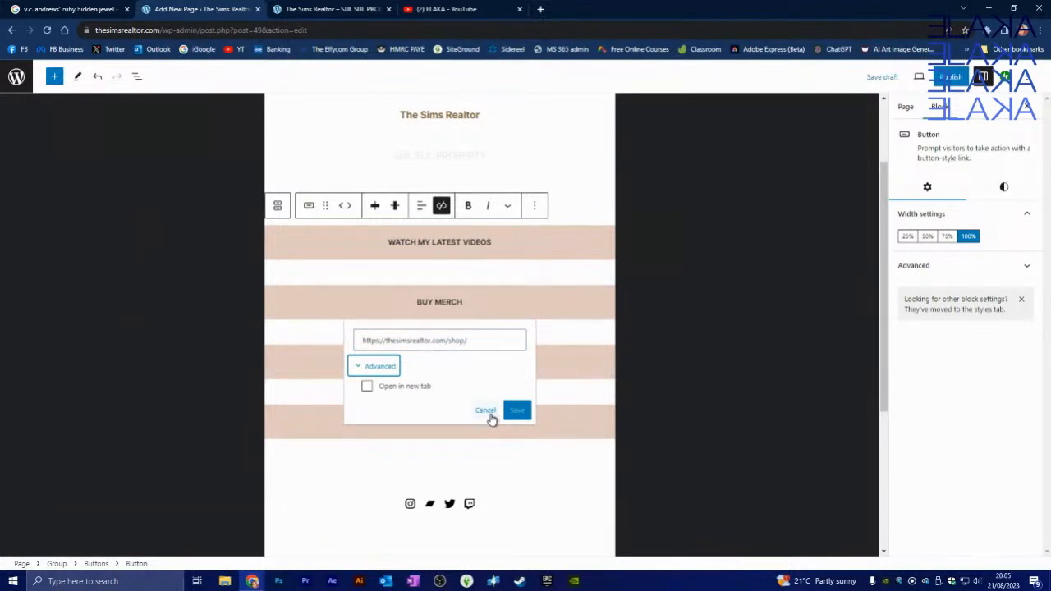
left_click(487, 413)
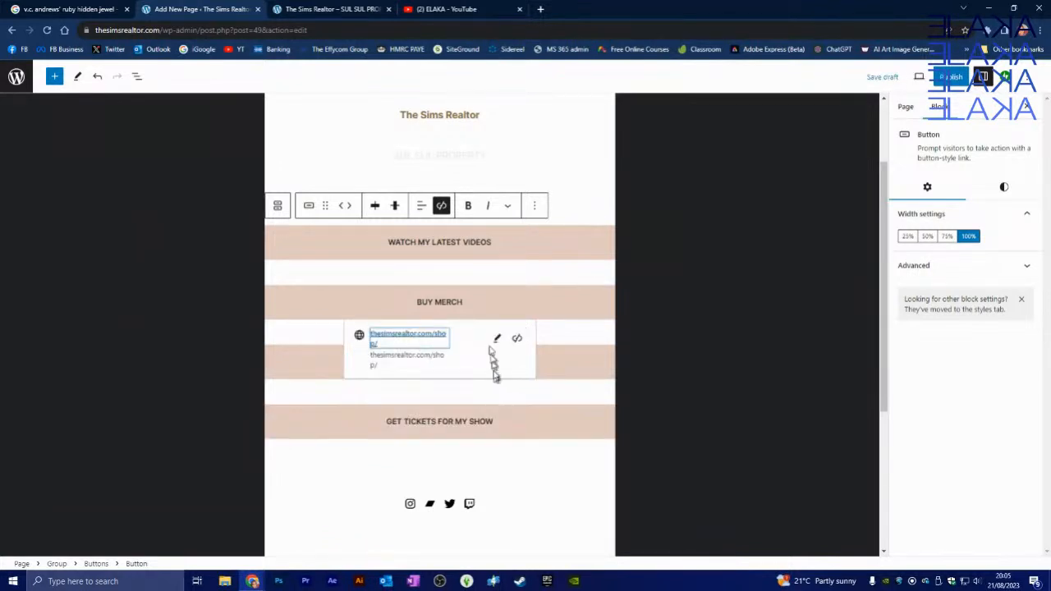
triple_click(585, 301)
left_click(576, 306)
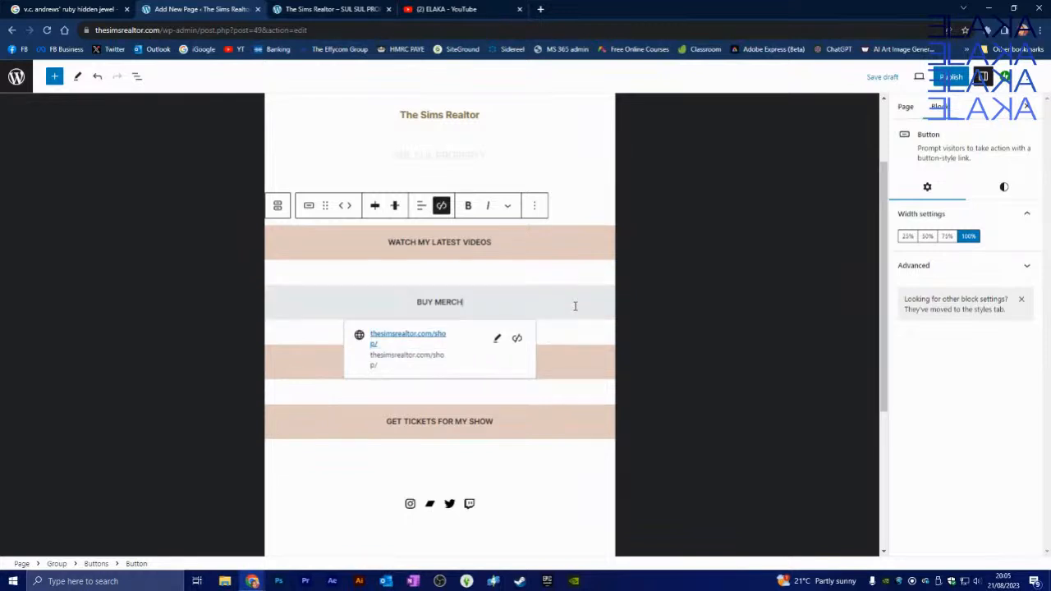
left_click(594, 344)
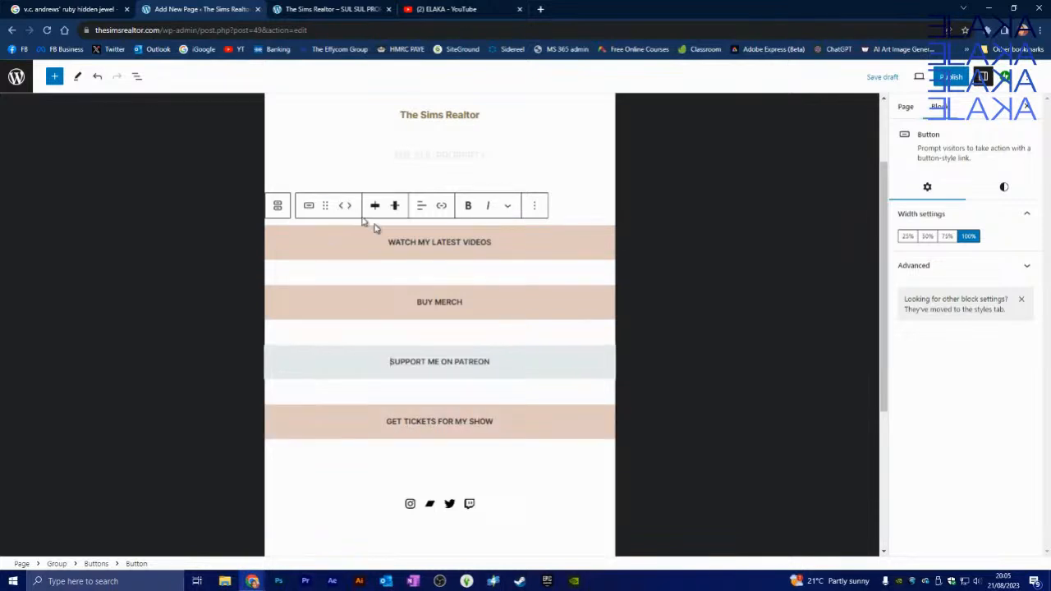
left_click_drag(389, 244, 484, 242)
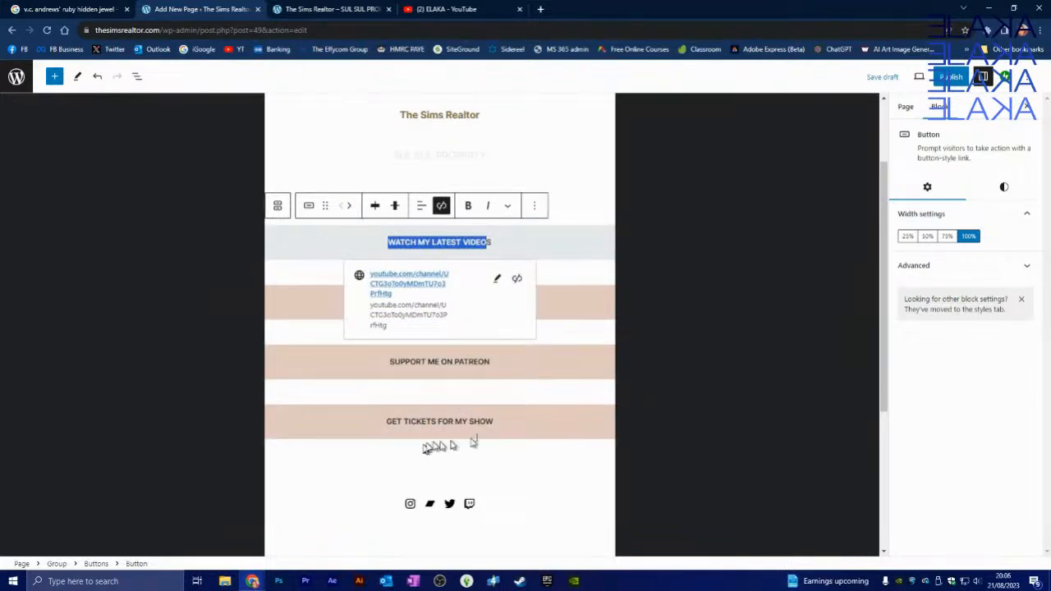
left_click(505, 422)
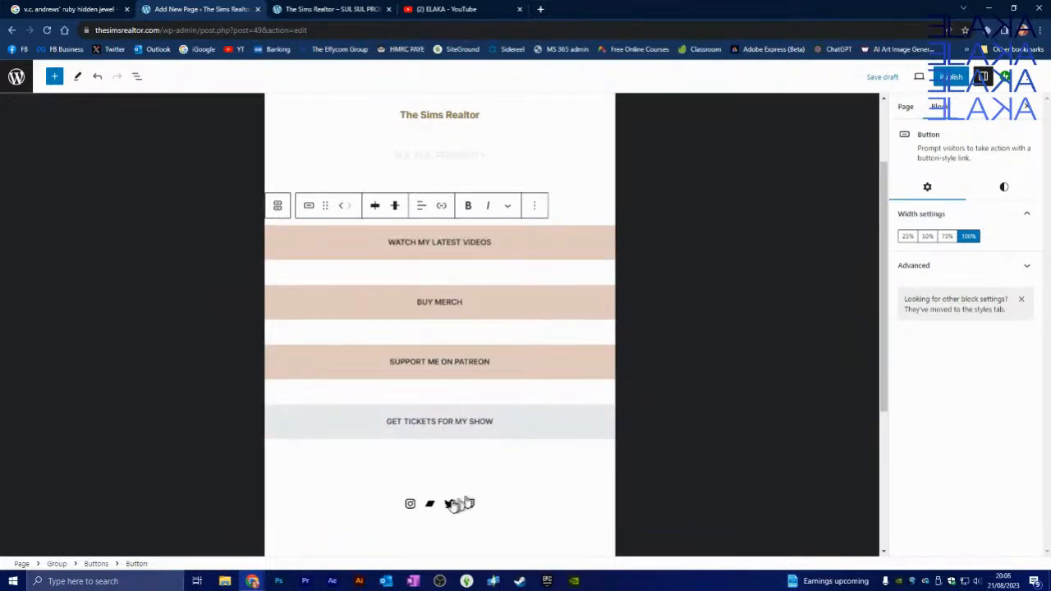
Check the link addresses of the Instagram, Bandcamp, Twitter and Twitch icons below the buttons.
scroll(467, 480, "down", 2)
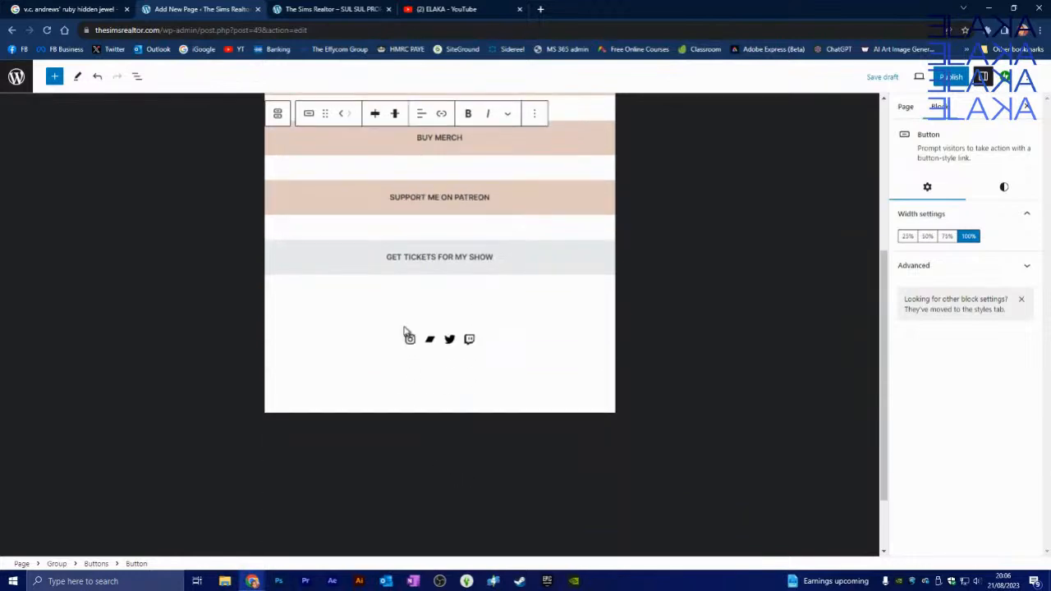
left_click(411, 342)
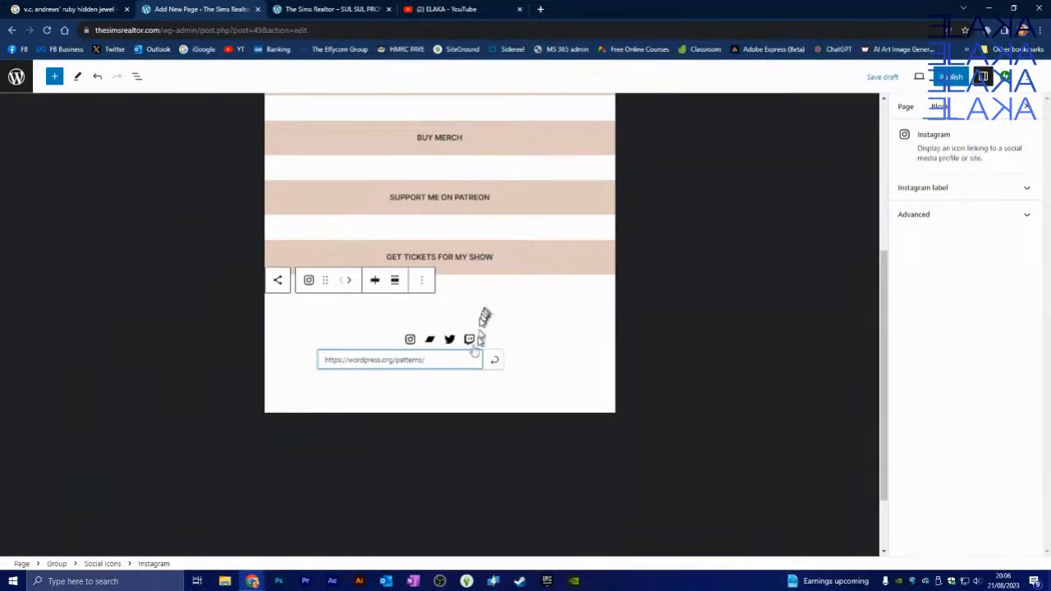
left_click(431, 341)
left_click(448, 341)
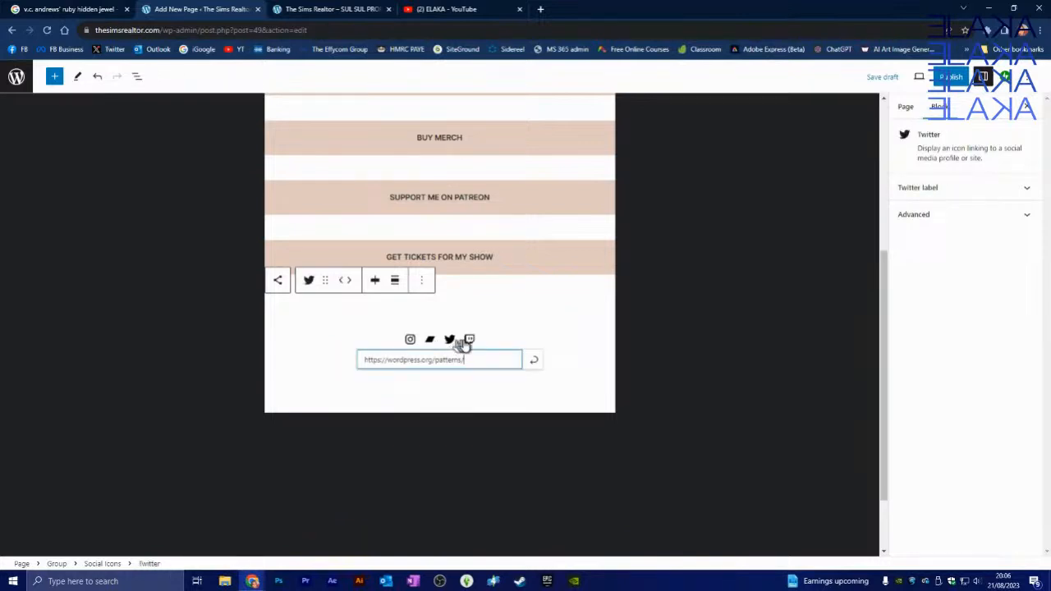
left_click(469, 341)
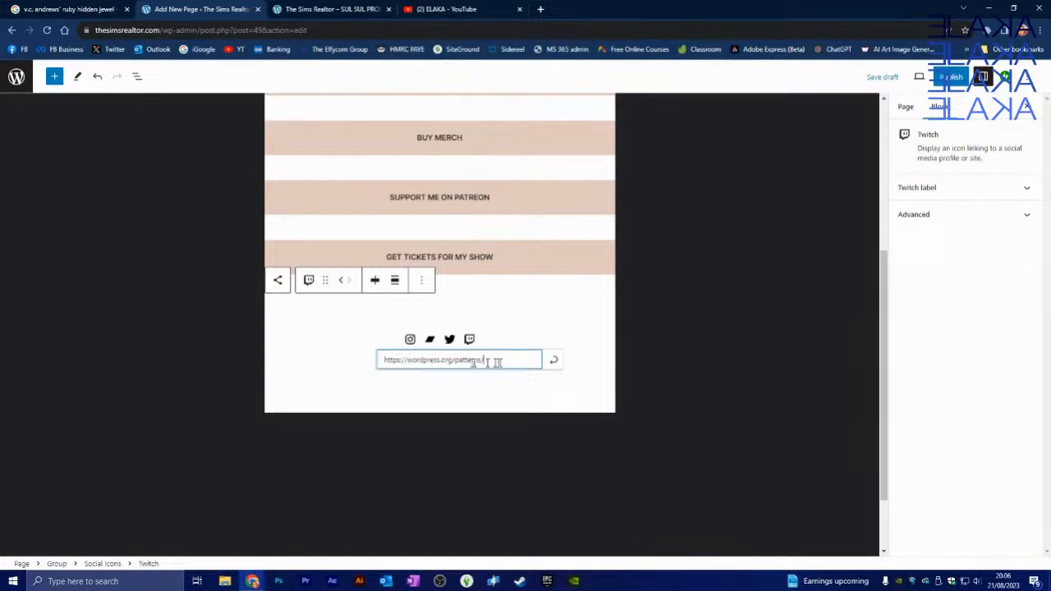
left_click_drag(492, 361, 389, 360)
right_click(403, 359)
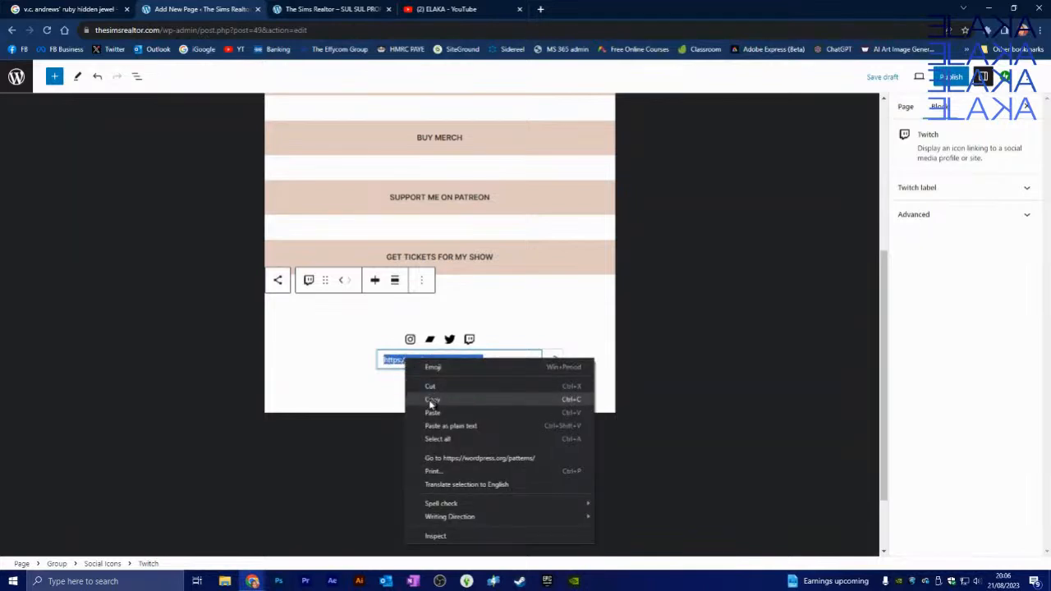
left_click(429, 403)
left_click(536, 8)
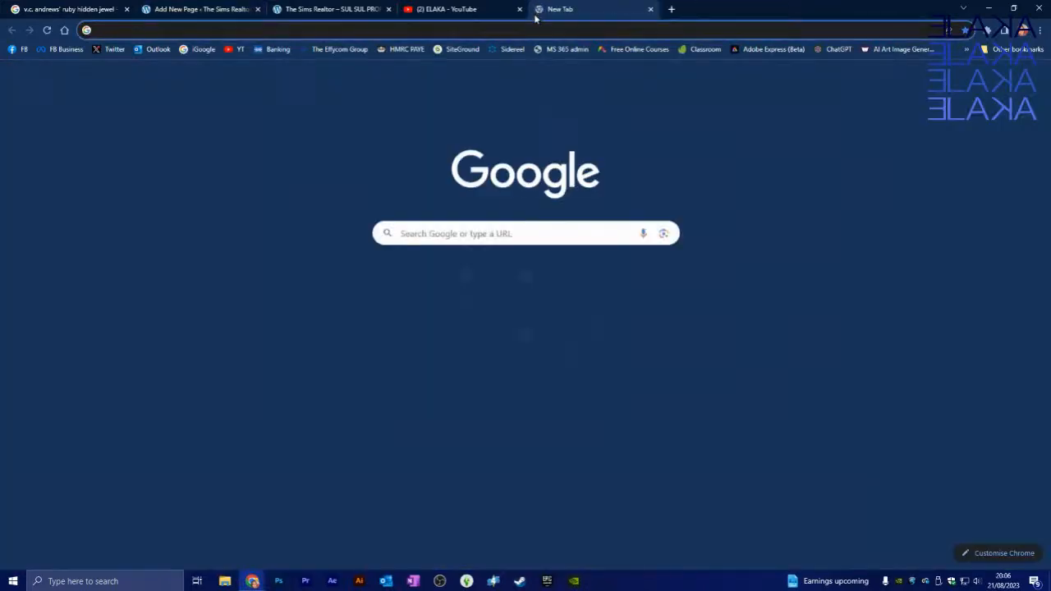
key("ctrl+v")
key("Return")
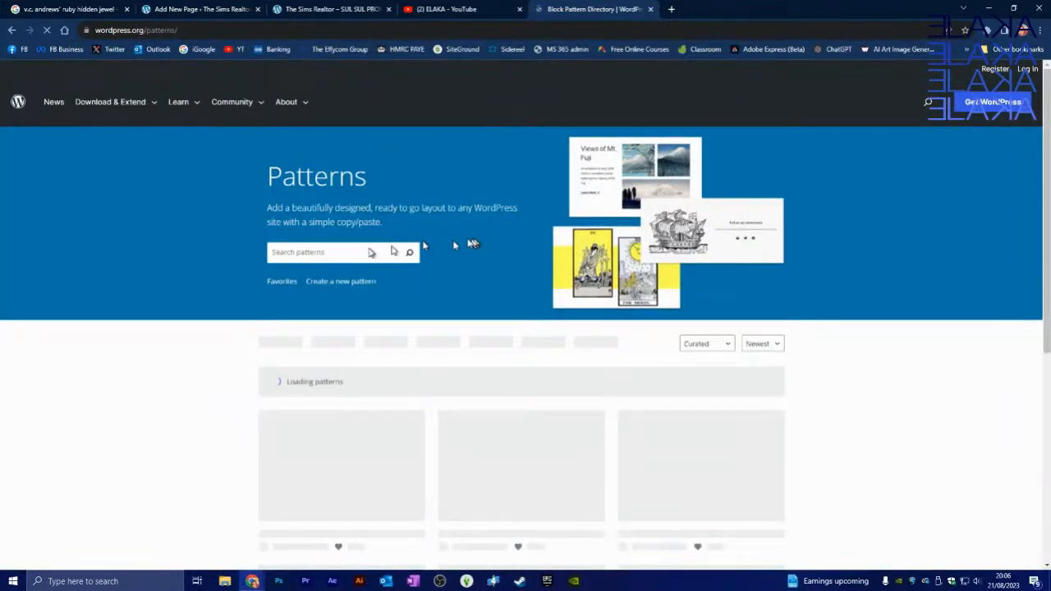
scroll(190, 298, "down", 2)
scroll(190, 292, "down", 1)
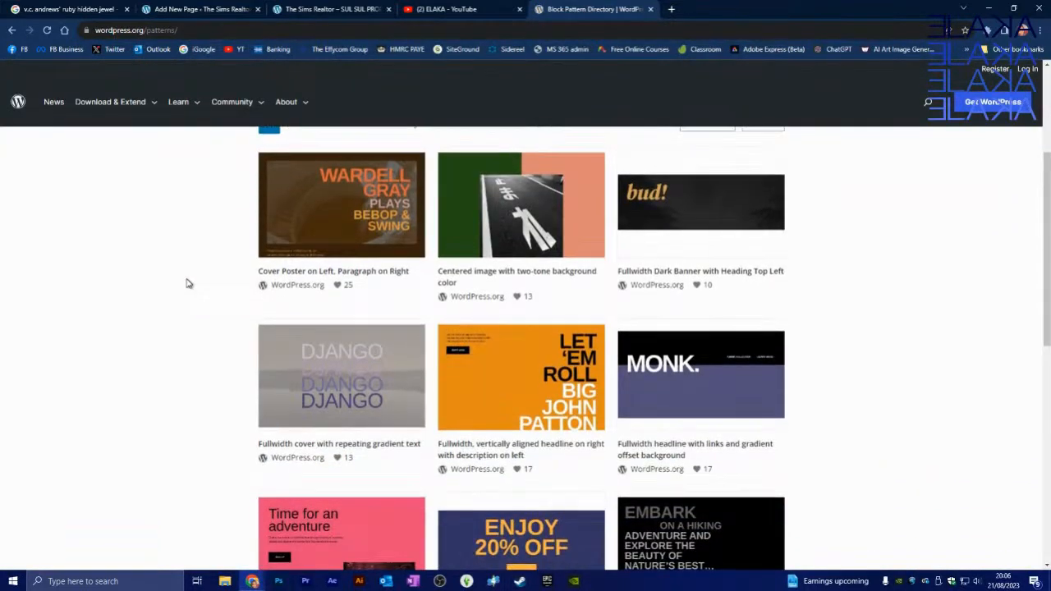
scroll(187, 283, "down", 7)
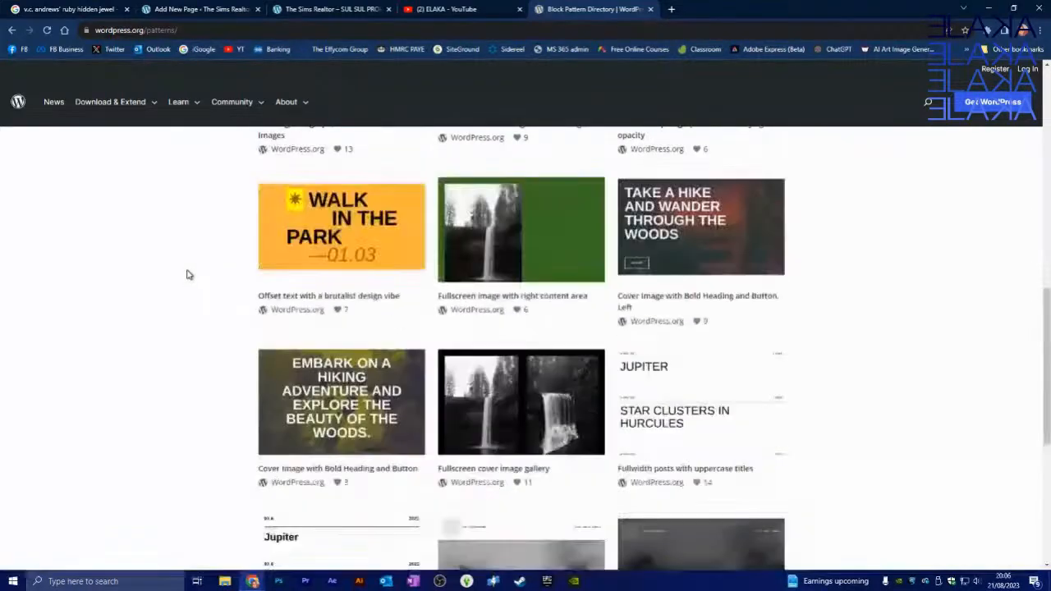
scroll(188, 274, "down", 5)
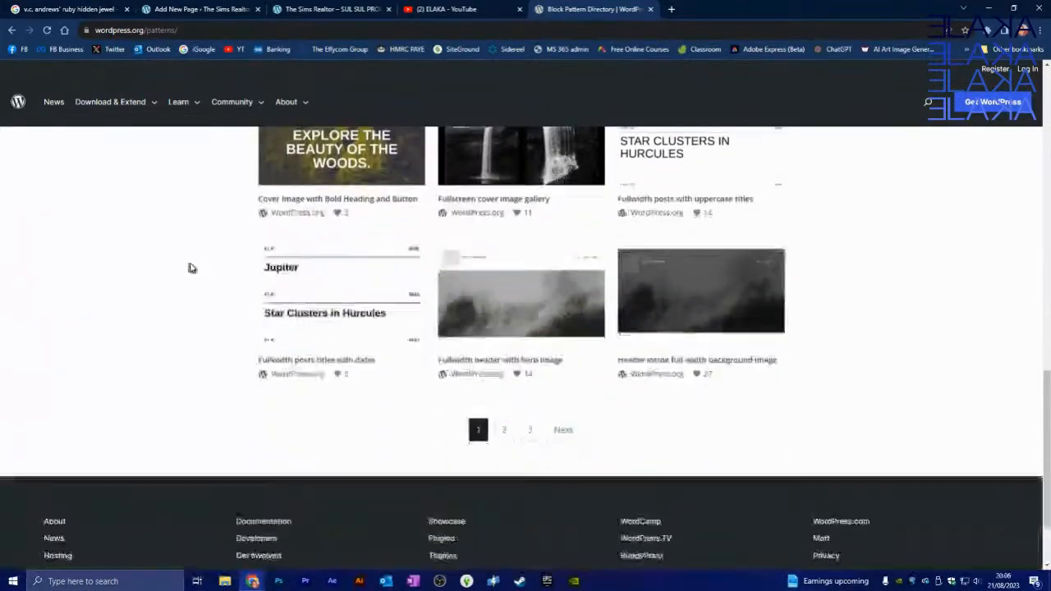
scroll(197, 266, "up", 4)
scroll(538, 103, "up", 5)
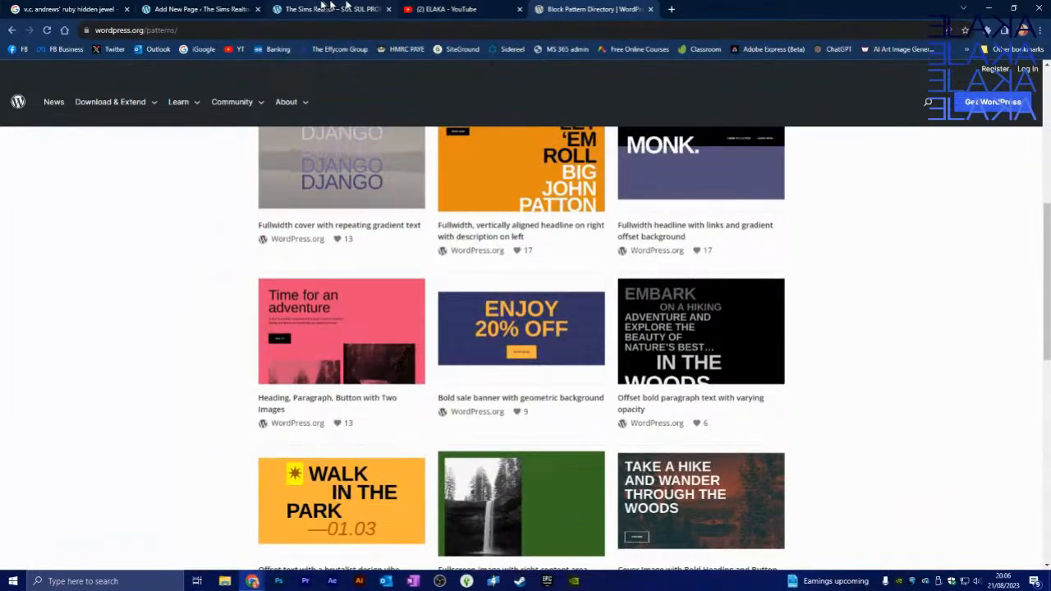
Return to the page editor and open the link fields of the Instagram and Bandcamp social icons.
left_click(201, 9)
scroll(646, 310, "up", 3)
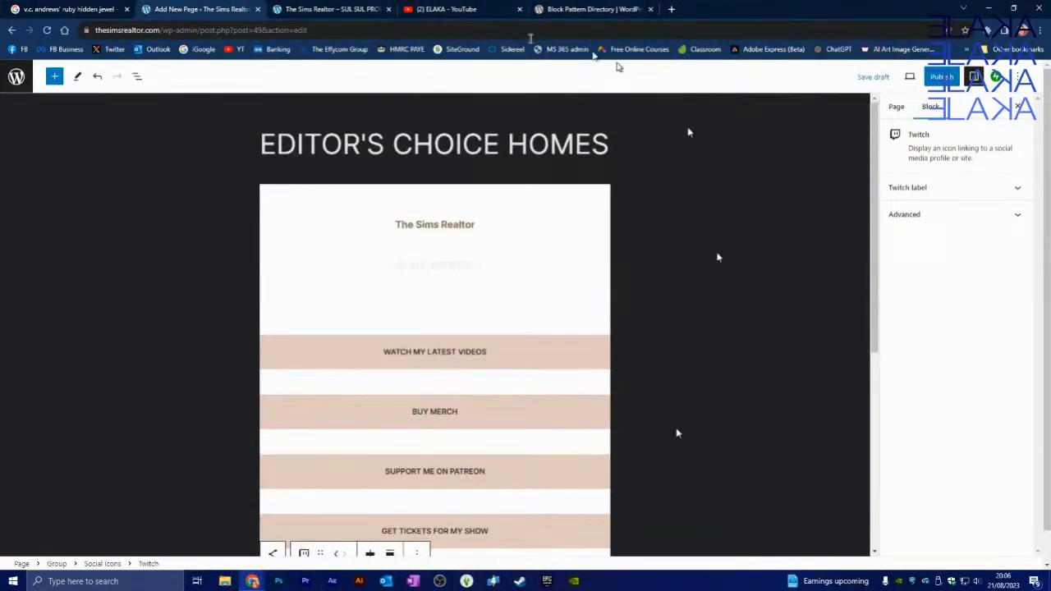
scroll(480, 164, "down", 4)
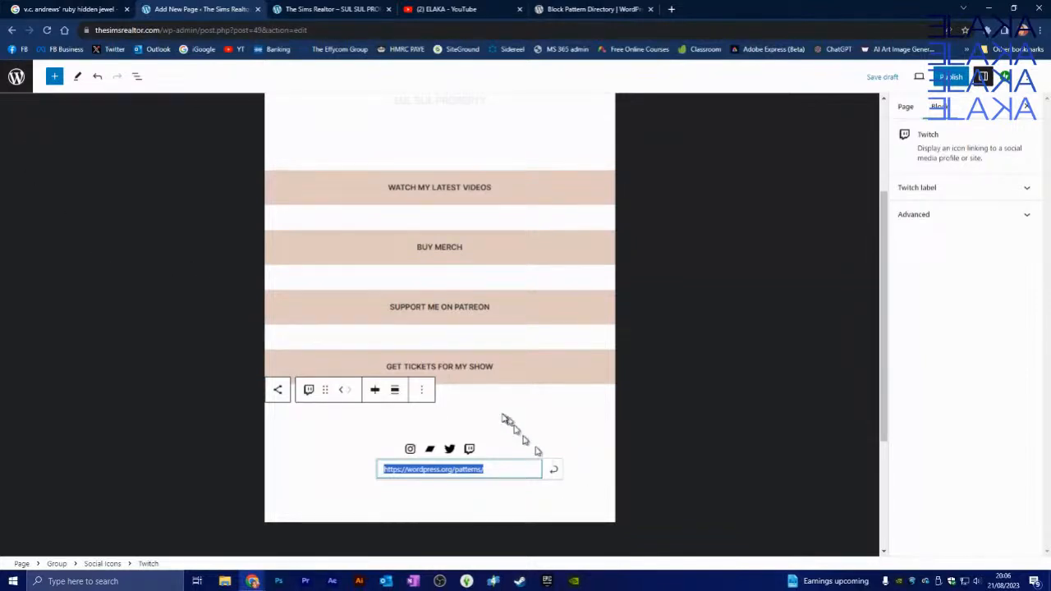
left_click(411, 453)
left_click(411, 452)
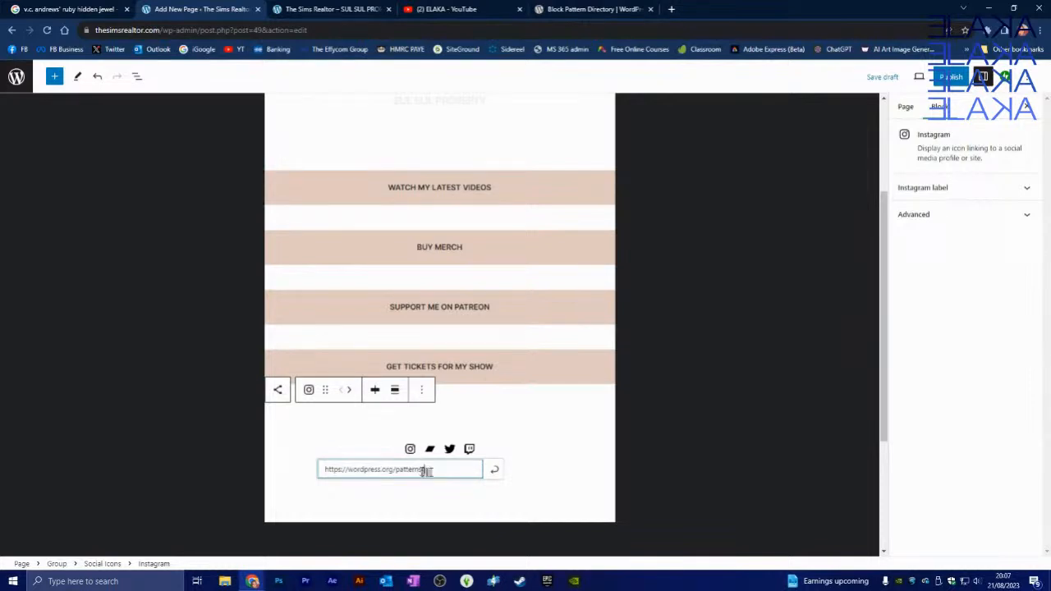
left_click_drag(429, 472, 370, 475)
left_click_drag(438, 475, 320, 456)
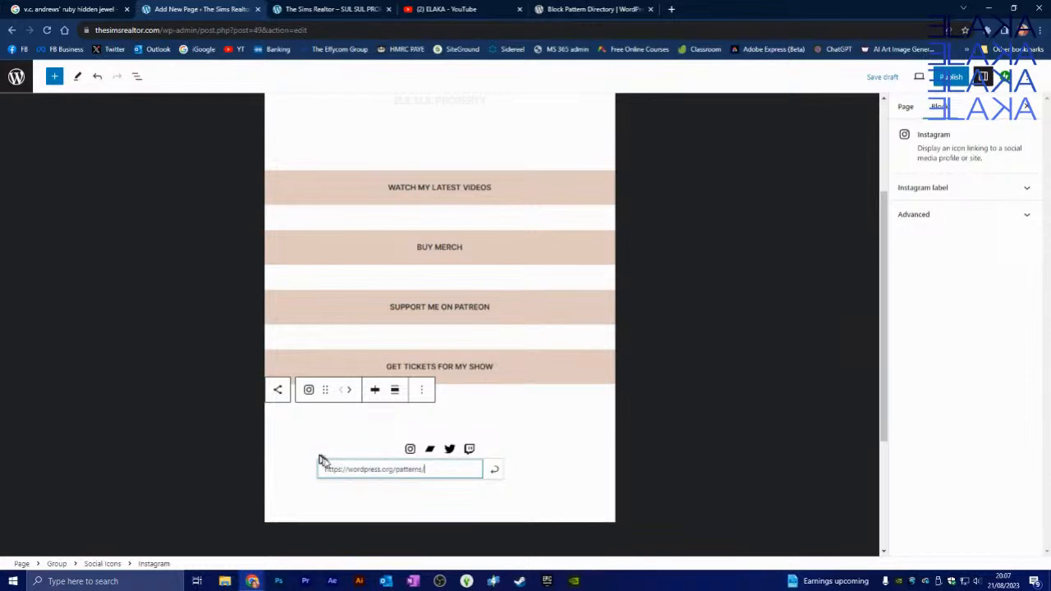
left_click(428, 451)
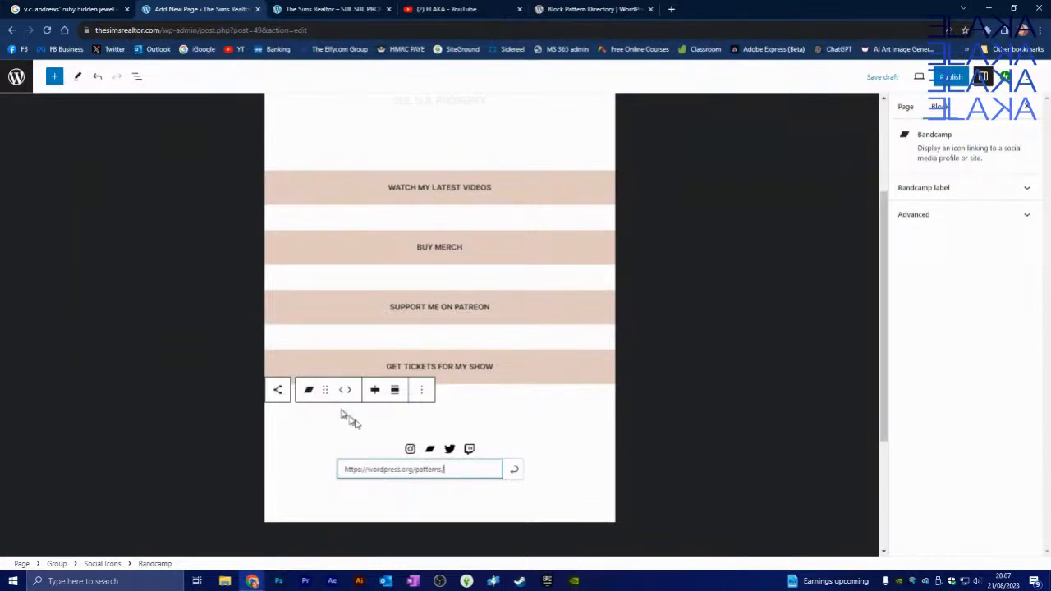
Check the link addresses of the Twitter and Twitch icons and select their parent Social Icons block.
left_click(450, 449)
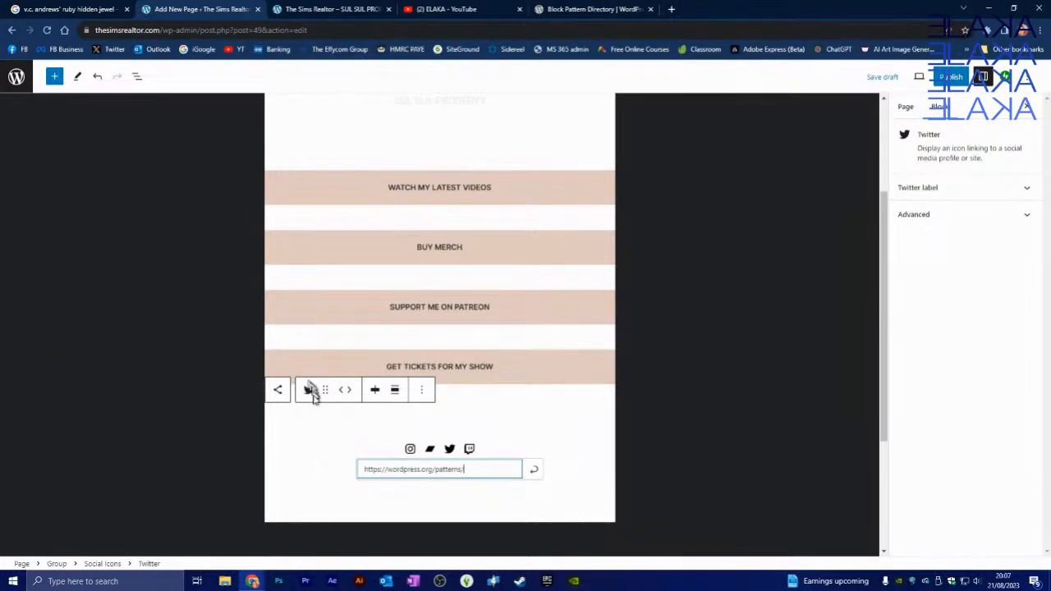
left_click(478, 451)
left_click(476, 451)
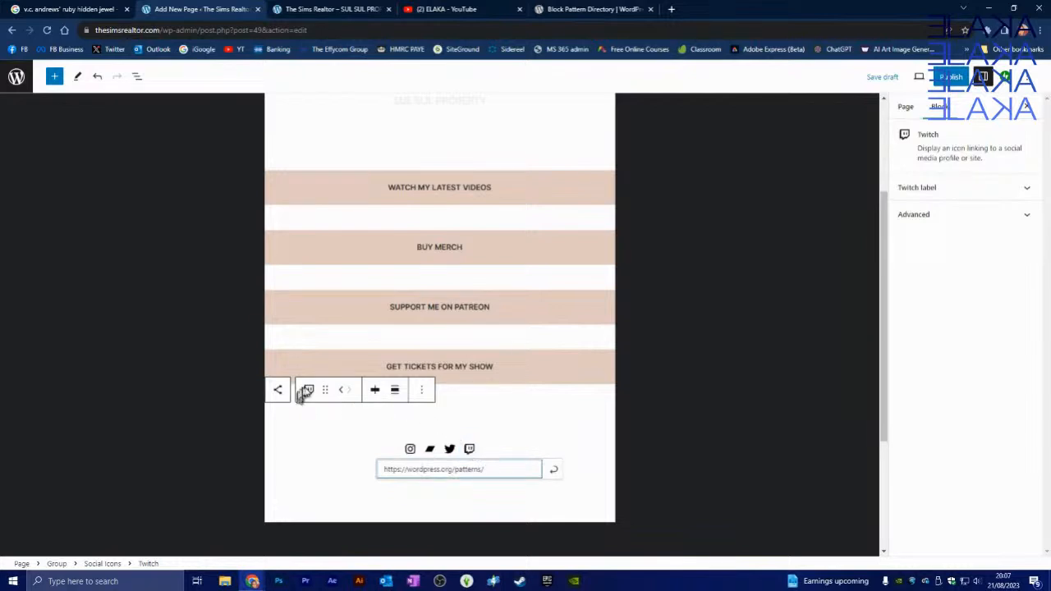
left_click(421, 390)
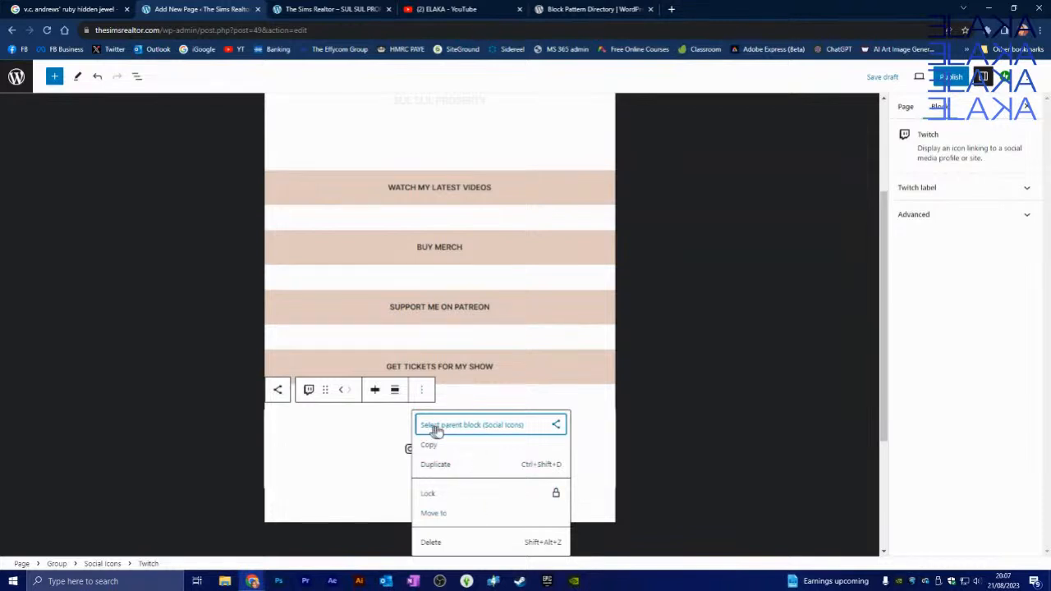
left_click(509, 427)
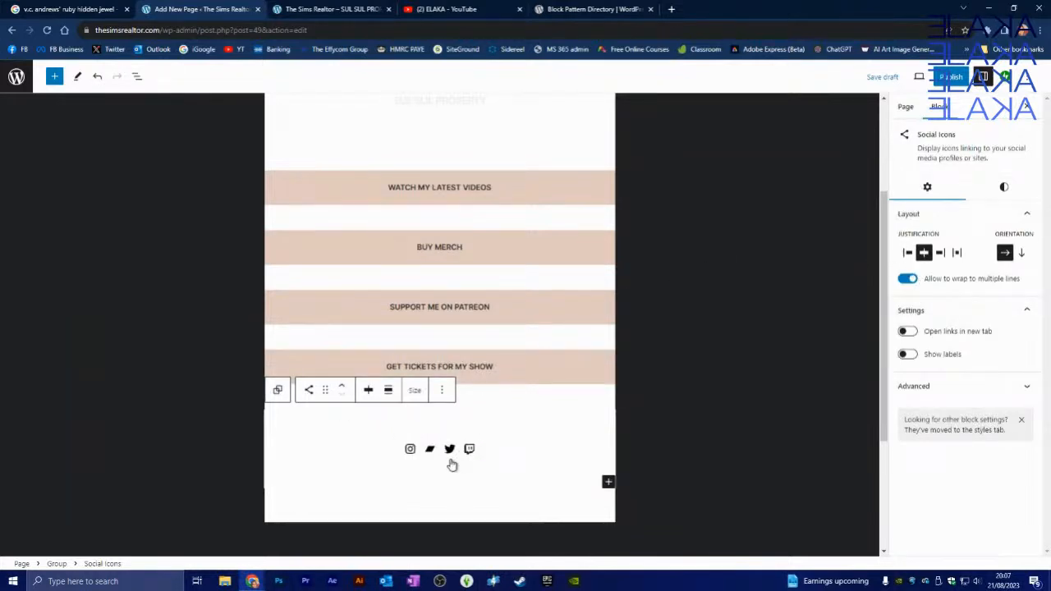
Look through the Social Icons block's transform choices and block options, and the Twitter icon's block options.
left_click(311, 393)
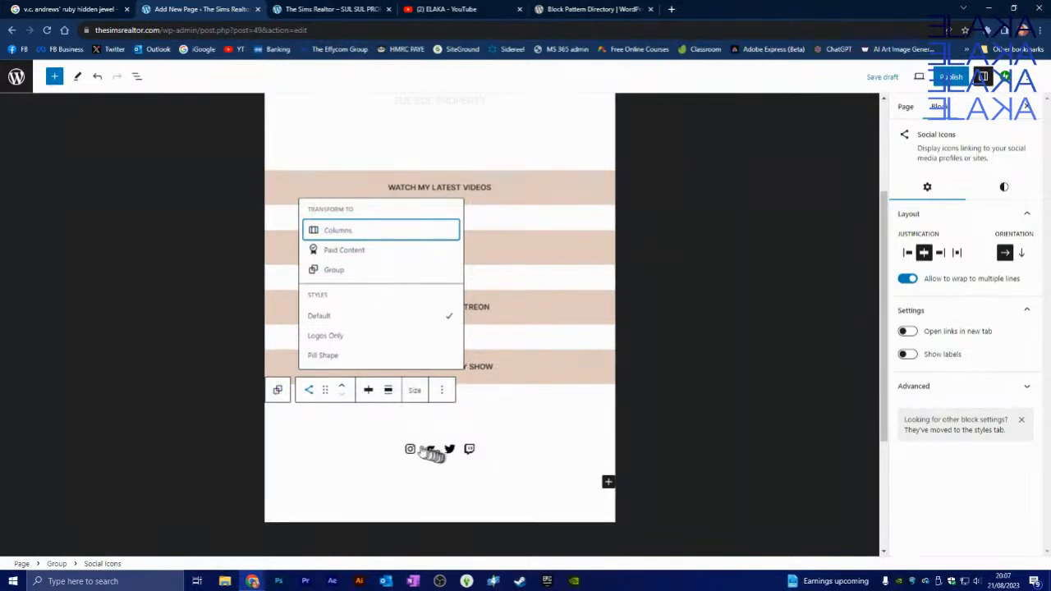
left_click(442, 391)
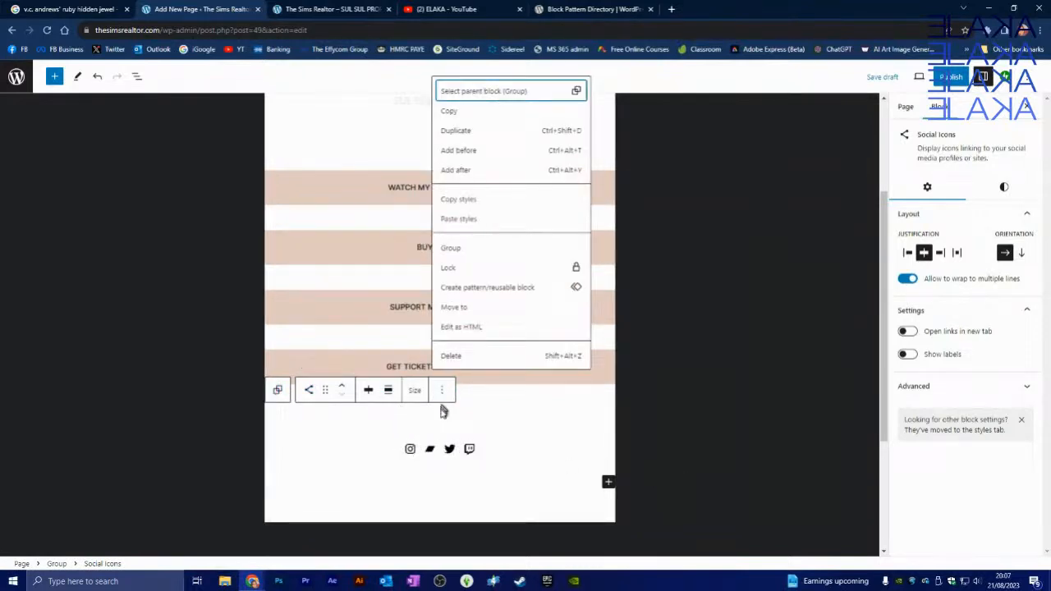
left_click(450, 449)
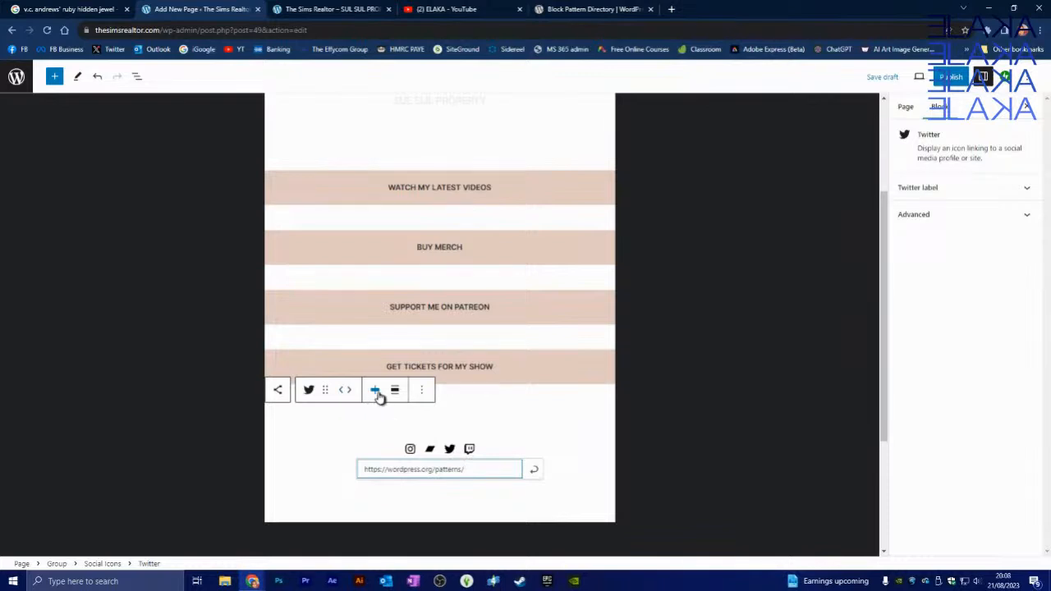
left_click(421, 391)
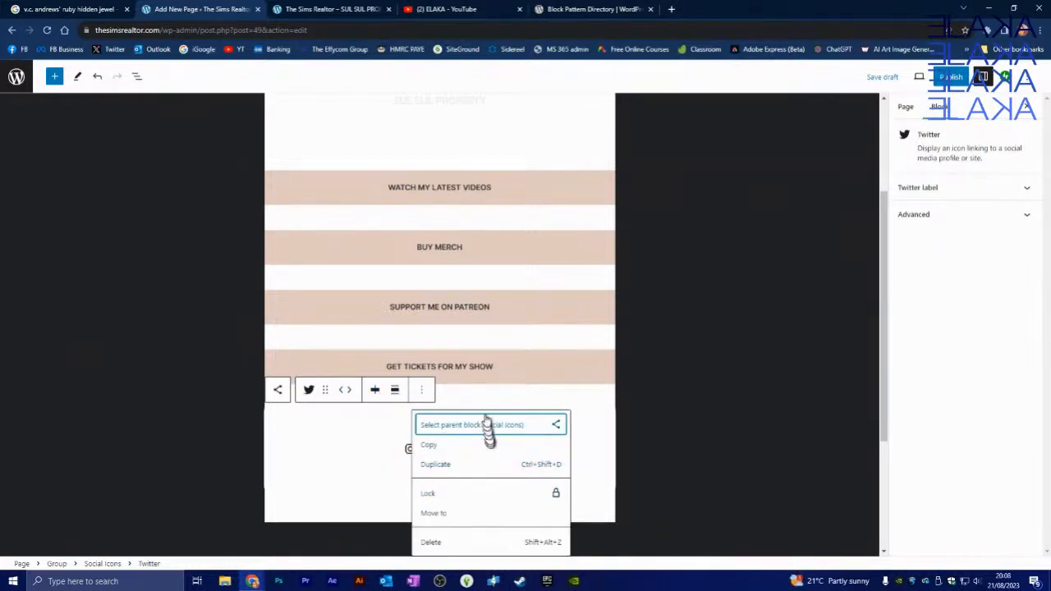
Inspect the Twitter icon's link label and advanced settings without entering anything.
left_click(1025, 190)
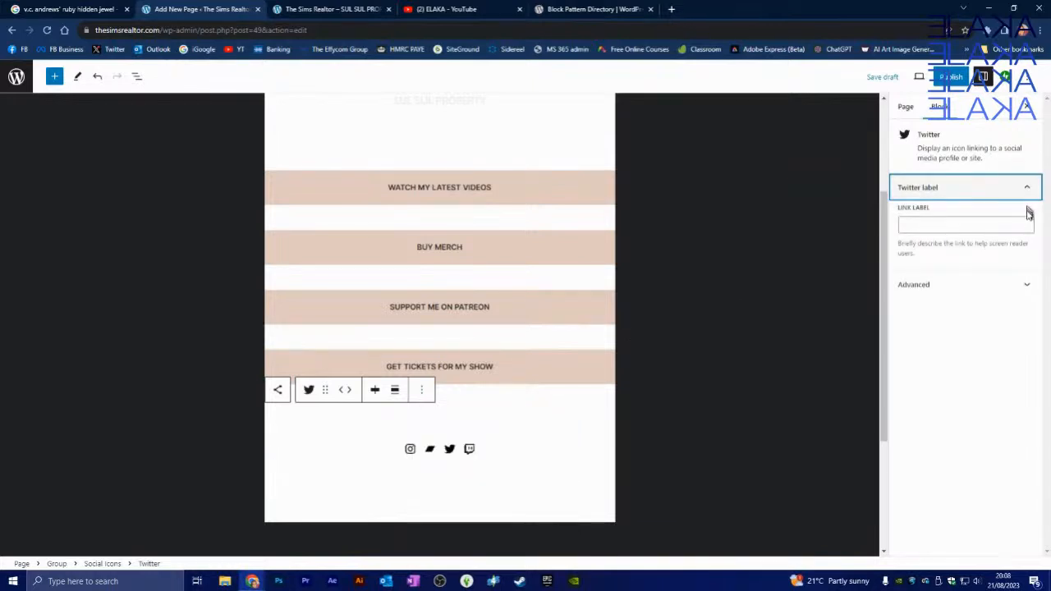
left_click(988, 227)
left_click(1021, 285)
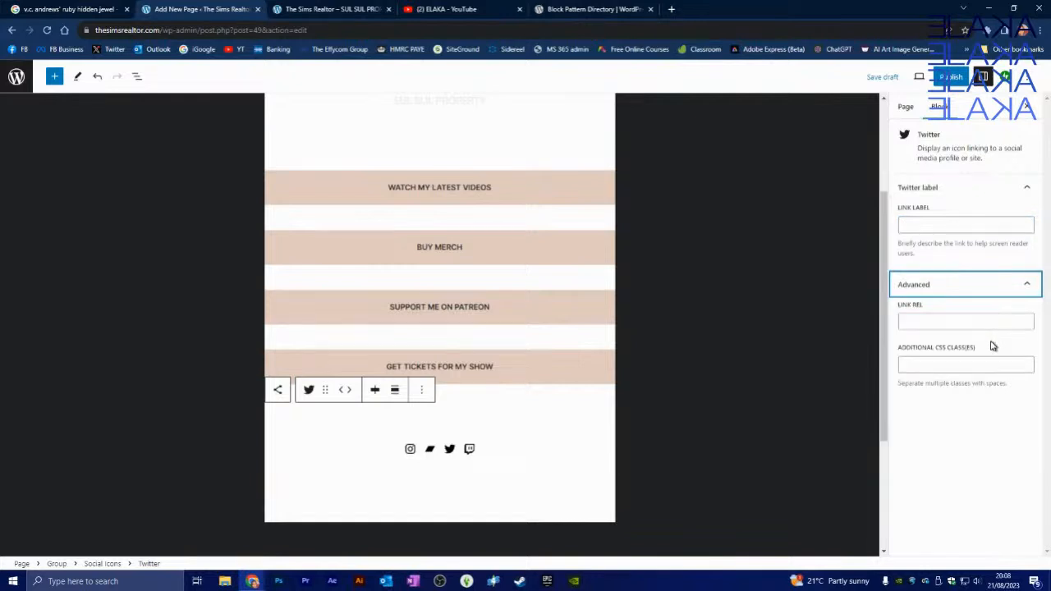
left_click(1030, 288)
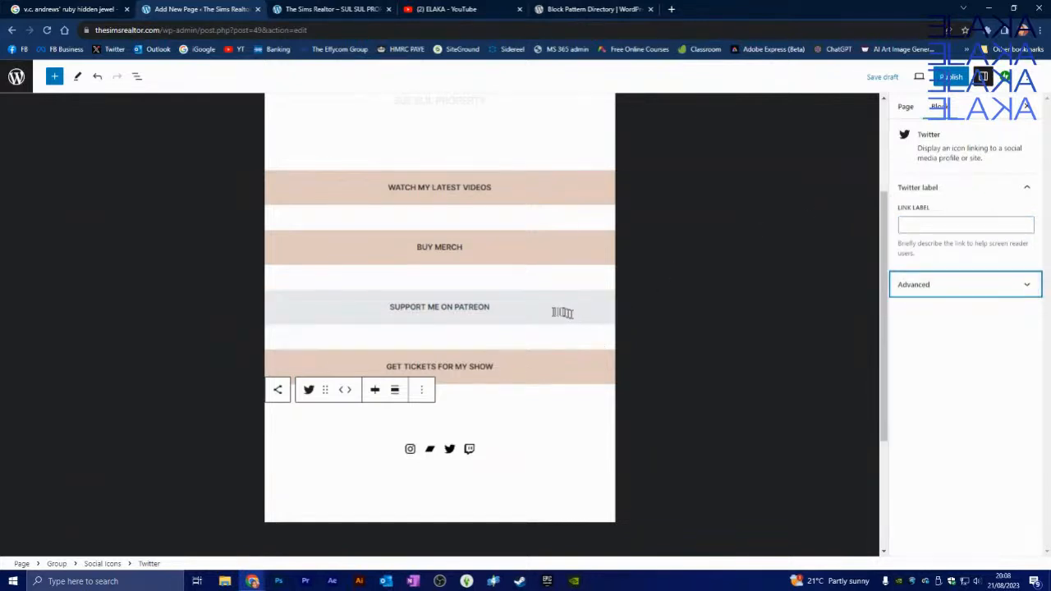
Select the Social Icons block and its parent Group, and look over the whole link pattern.
left_click(393, 456)
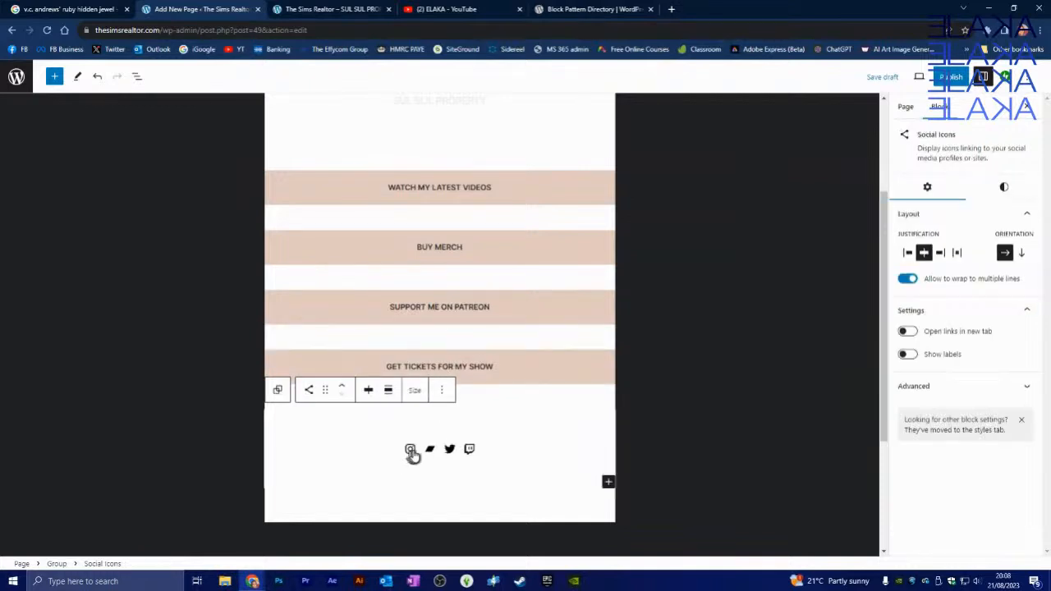
left_click(279, 393)
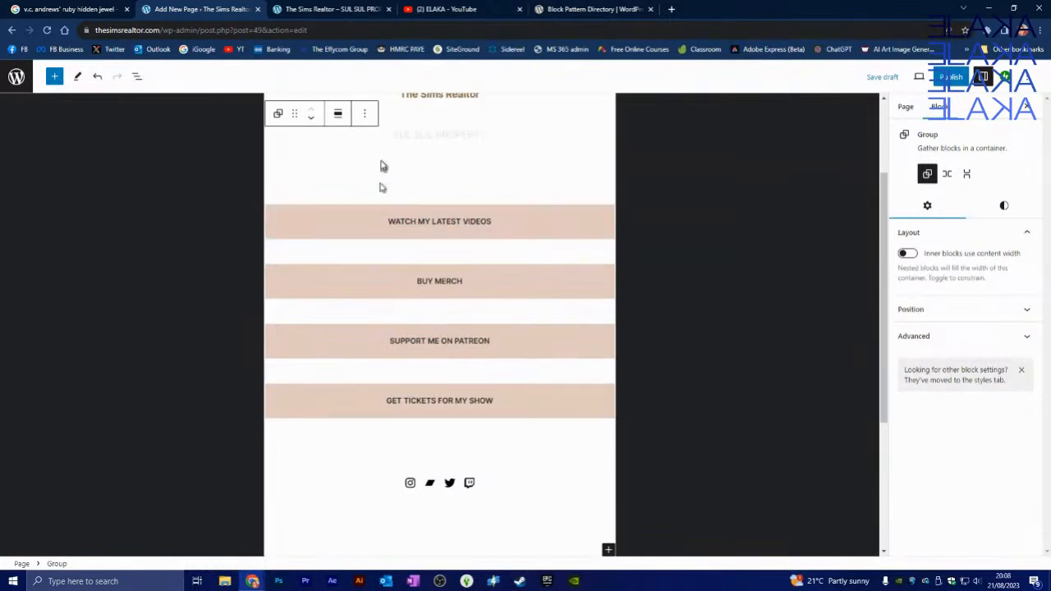
scroll(483, 361, "up", 2)
scroll(483, 358, "down", 5)
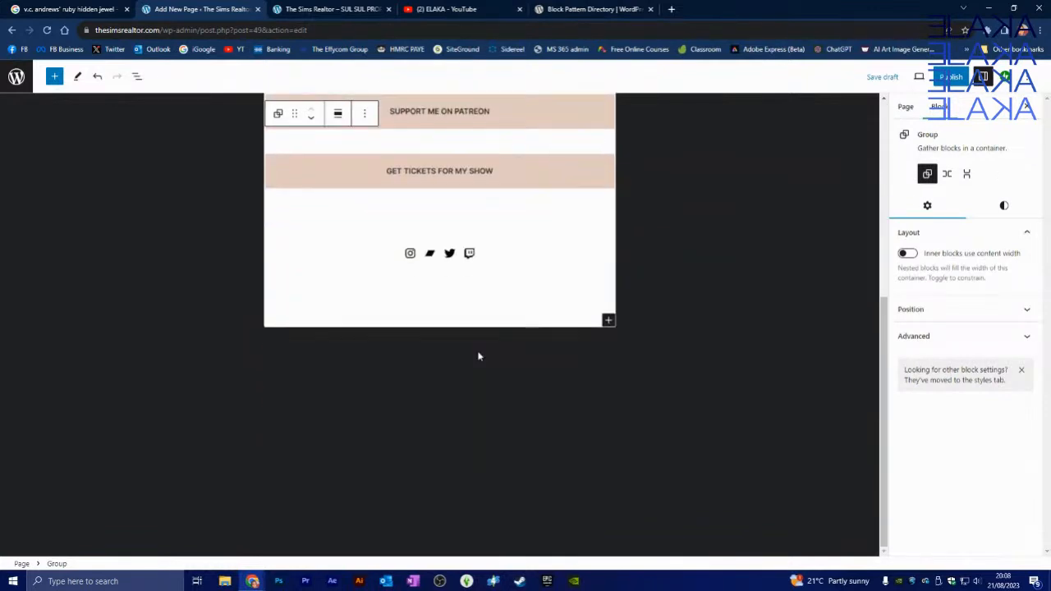
scroll(482, 356, "up", 2)
Review the Social Icons block's style settings, try Primary as the icon colour and set it to Pale pink.
left_click(468, 419)
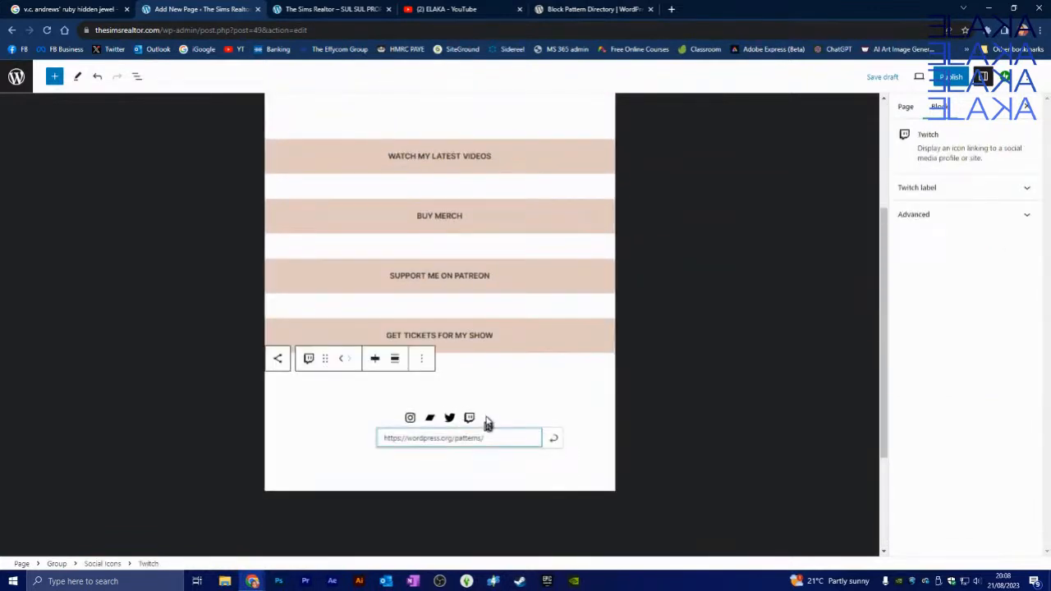
left_click(485, 419)
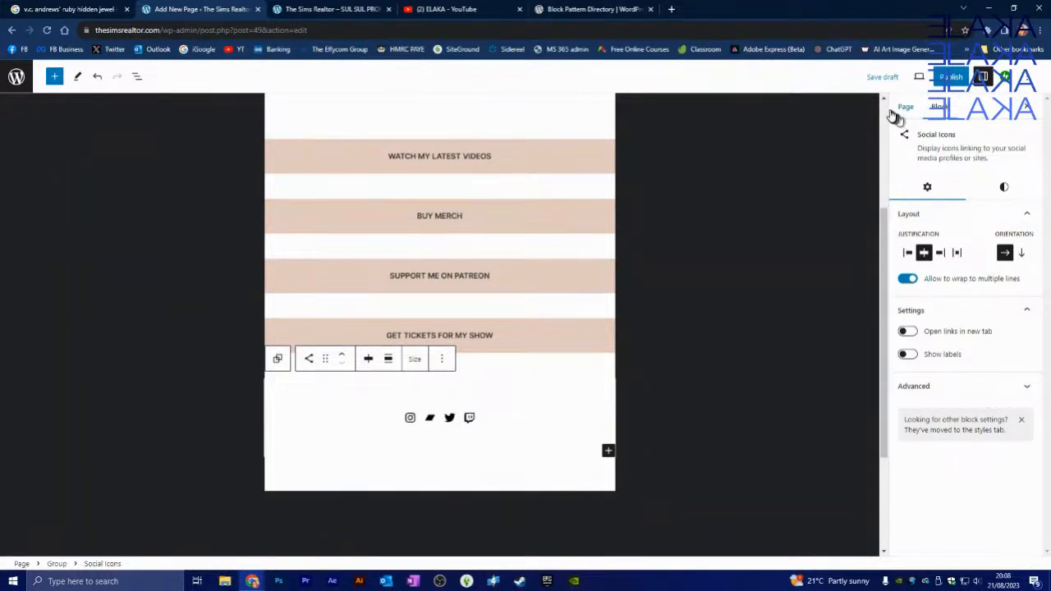
left_click(998, 194)
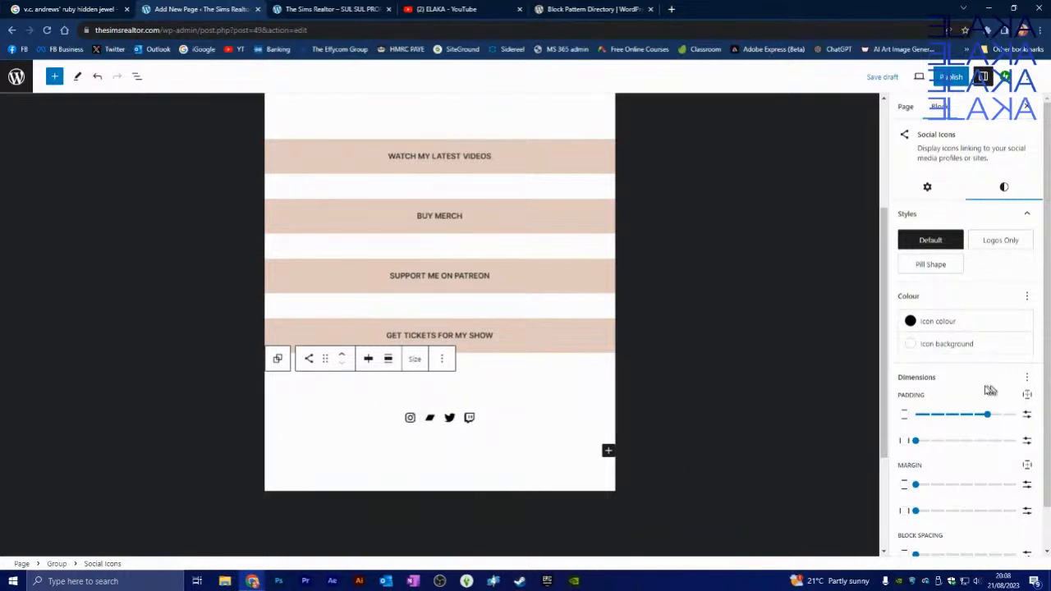
scroll(1002, 393, "down", 1)
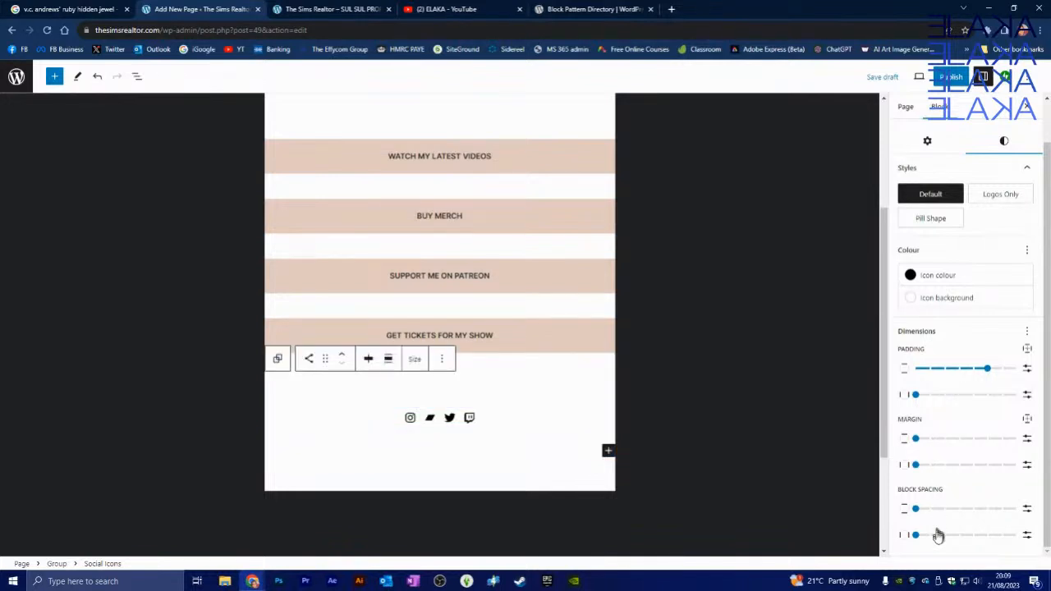
scroll(963, 345, "up", 1)
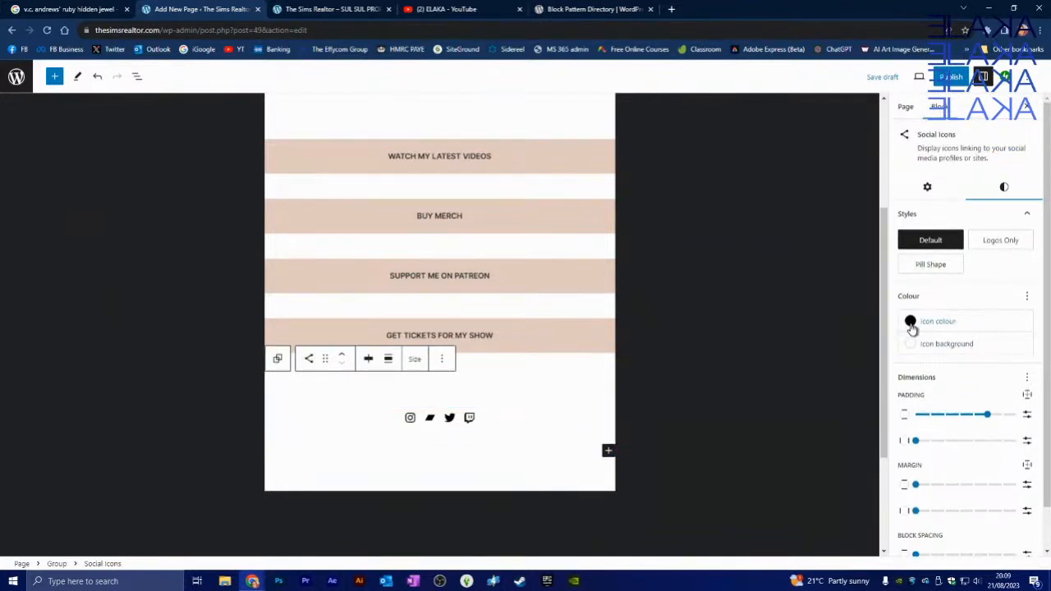
left_click(911, 323)
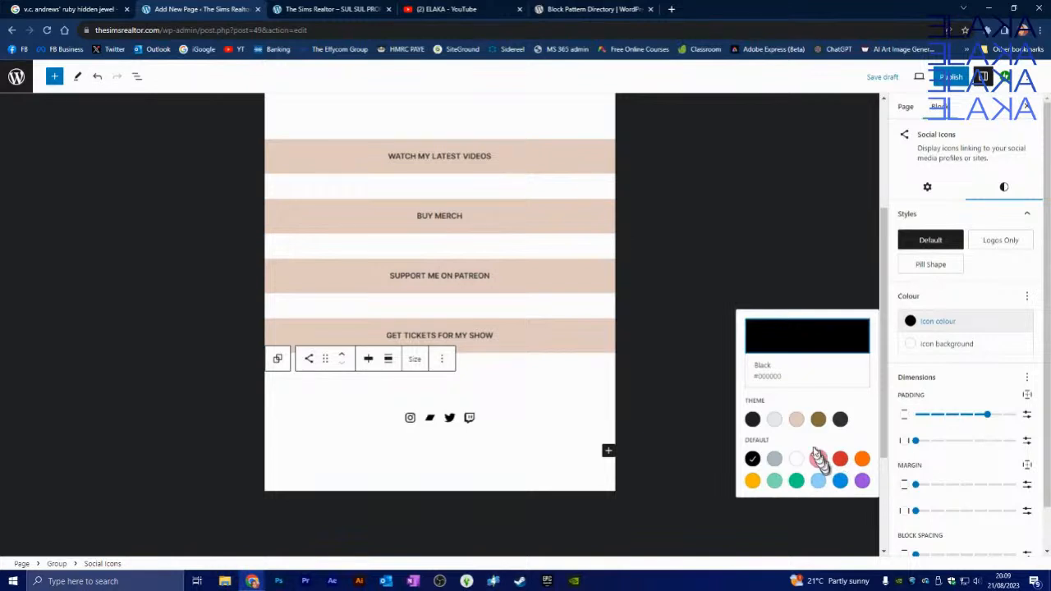
left_click(796, 421)
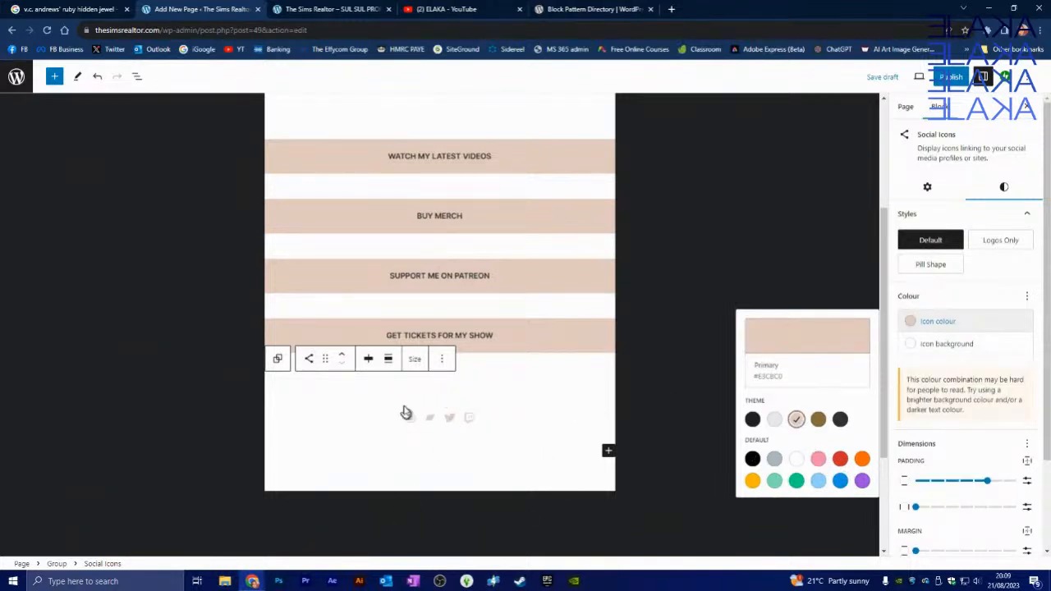
left_click(819, 460)
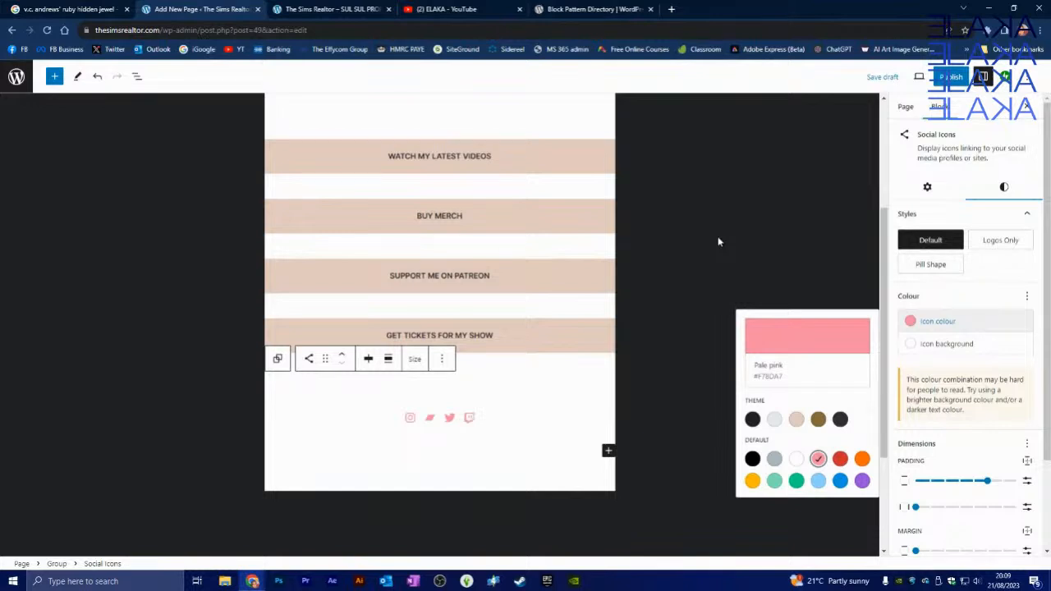
Try Base, Primary, Luminous vivid amber, Cyan bluish grey and Pale cyan blue as the icon background, and restore White.
left_click(943, 346)
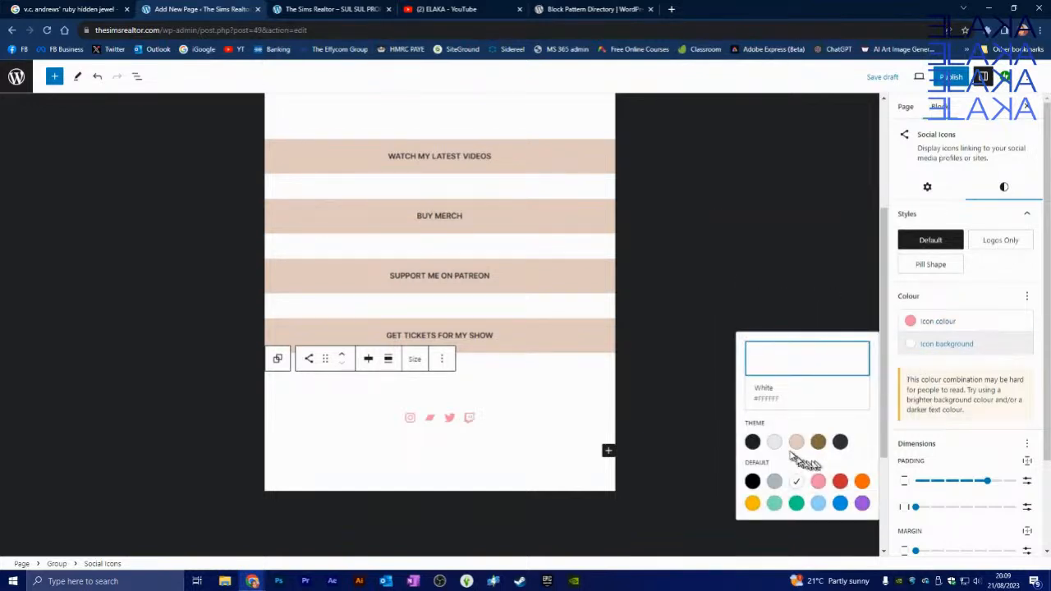
left_click(753, 443)
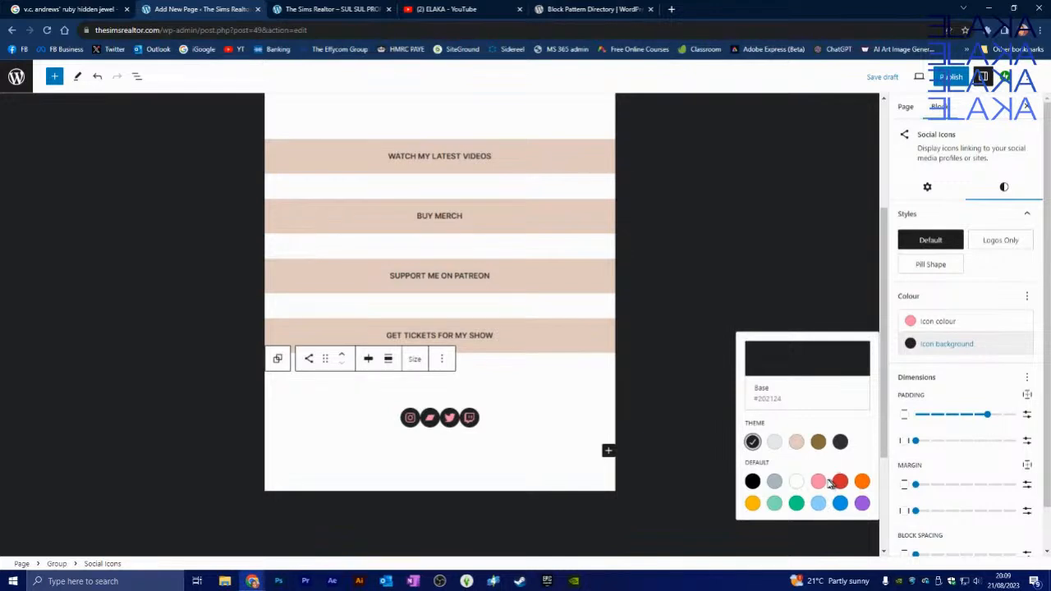
left_click(796, 442)
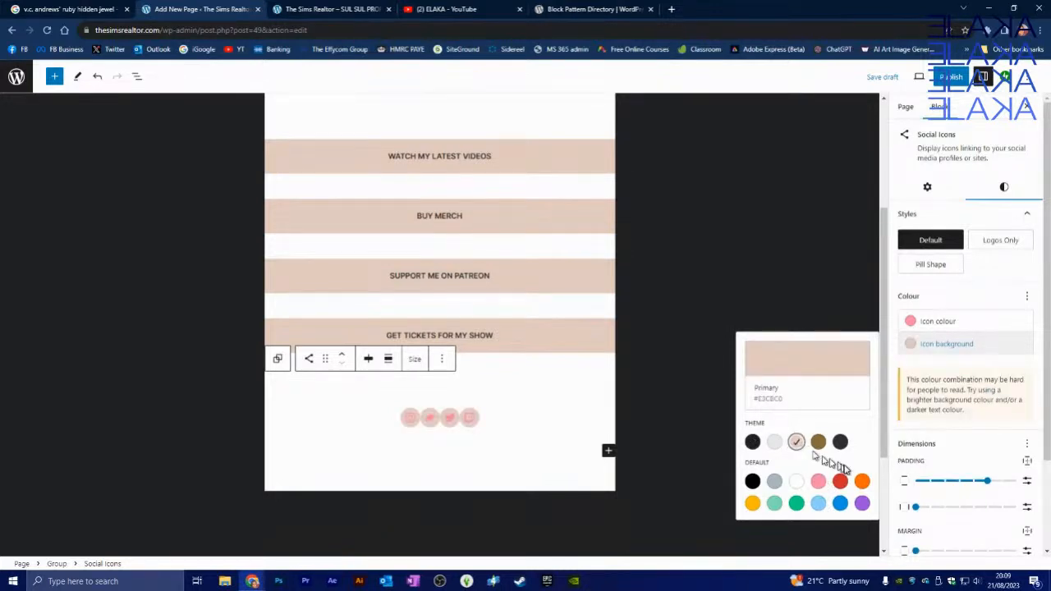
left_click(753, 503)
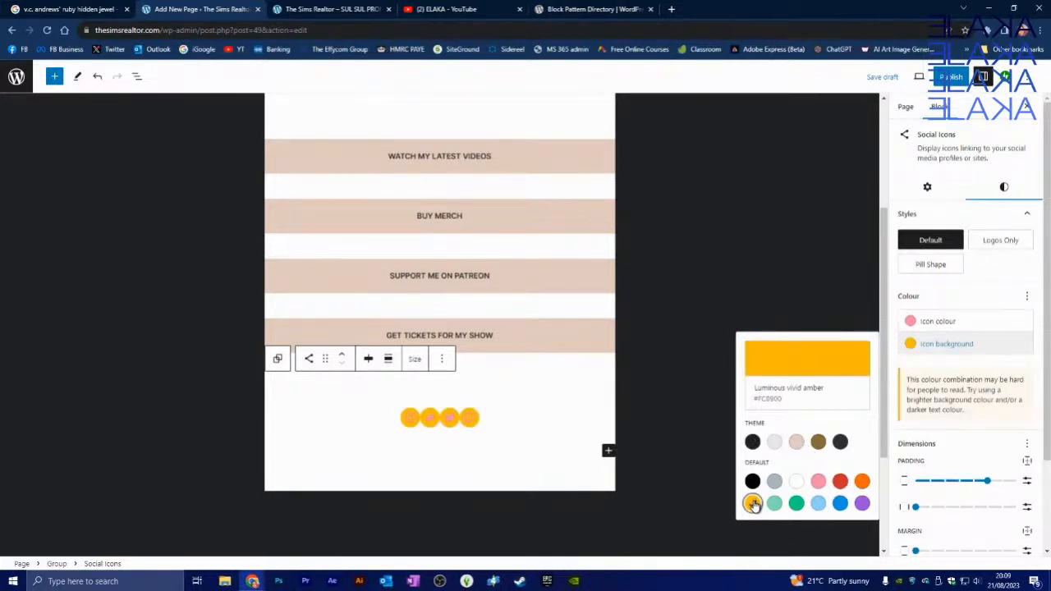
left_click(774, 483)
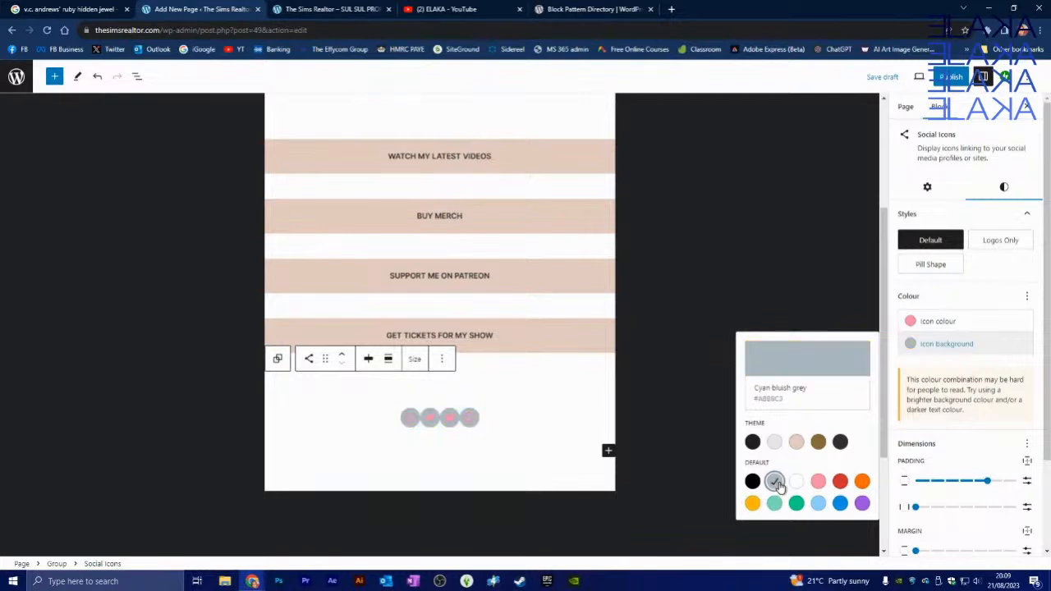
left_click(818, 504)
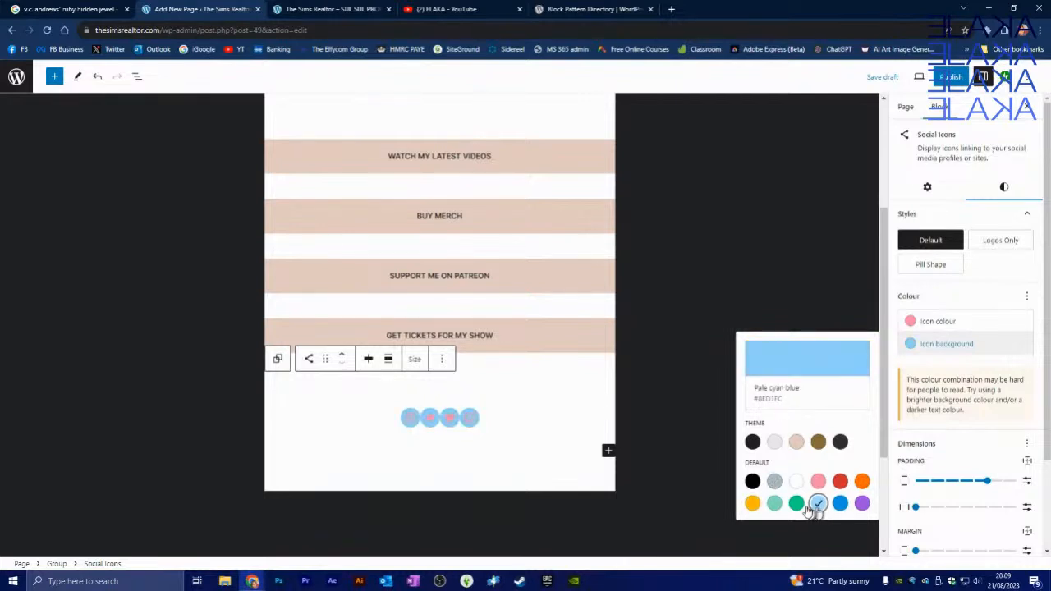
left_click(796, 482)
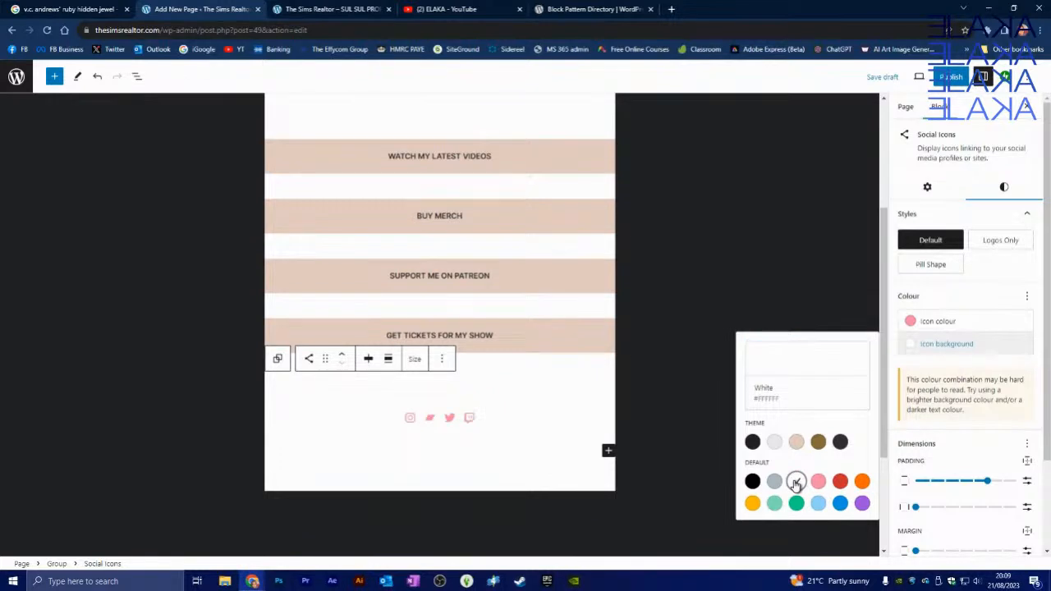
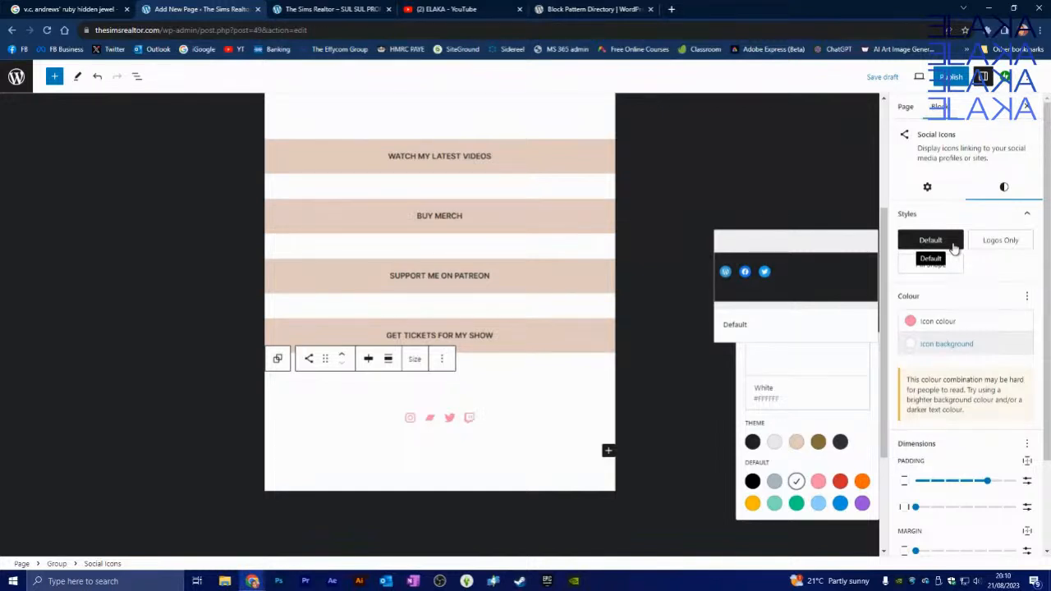
Try the Logos Only style on the social icons and apply the Pill Shape style.
left_click(931, 240)
left_click(998, 242)
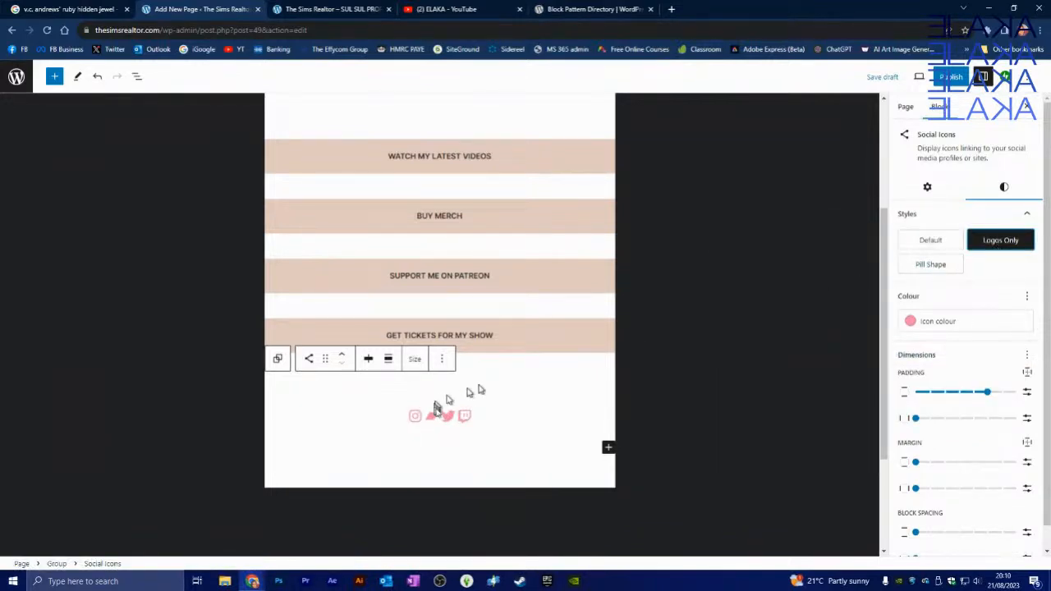
left_click(925, 272)
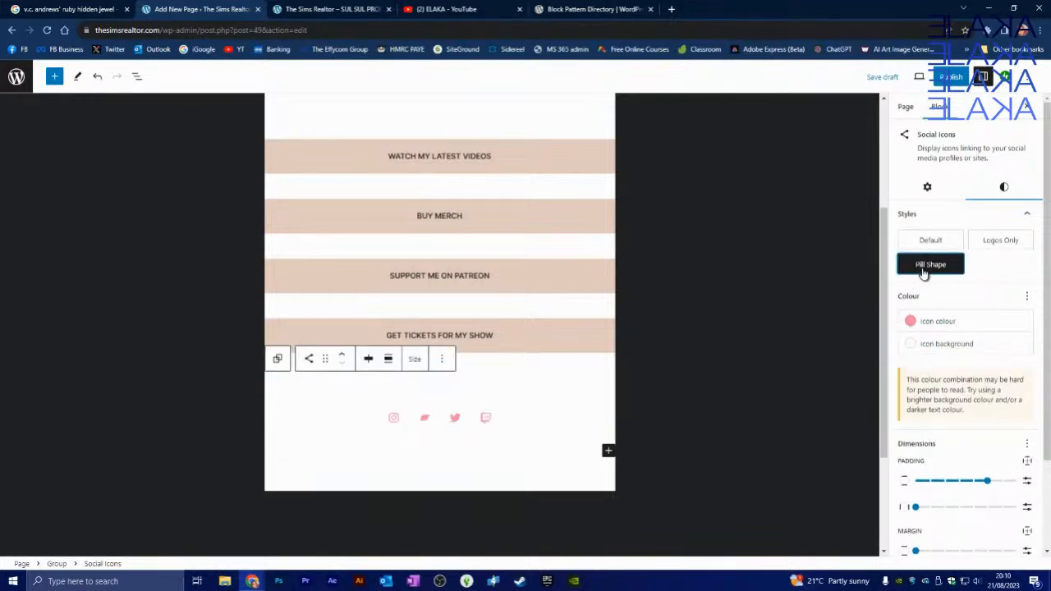
Set the social icons' icon colour to Base and their icon background to Primary.
scroll(979, 423, "down", 2)
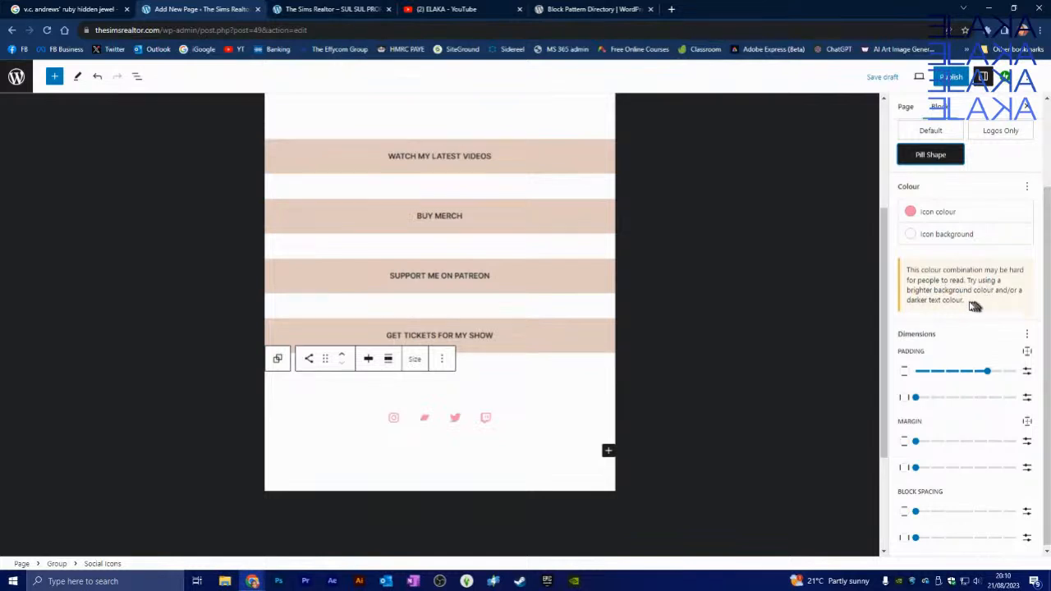
scroll(969, 307, "up", 2)
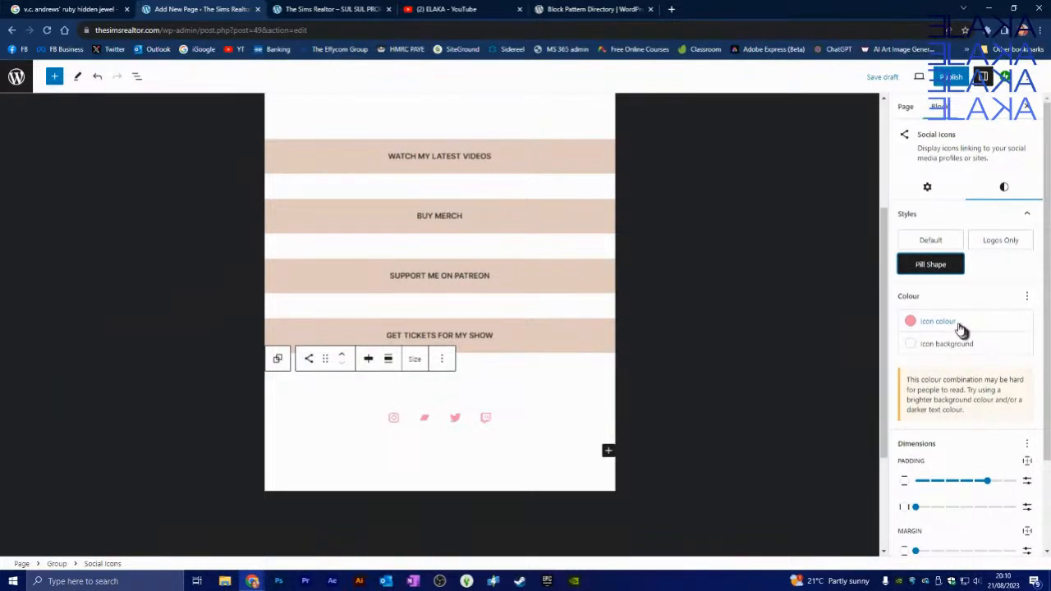
left_click(913, 323)
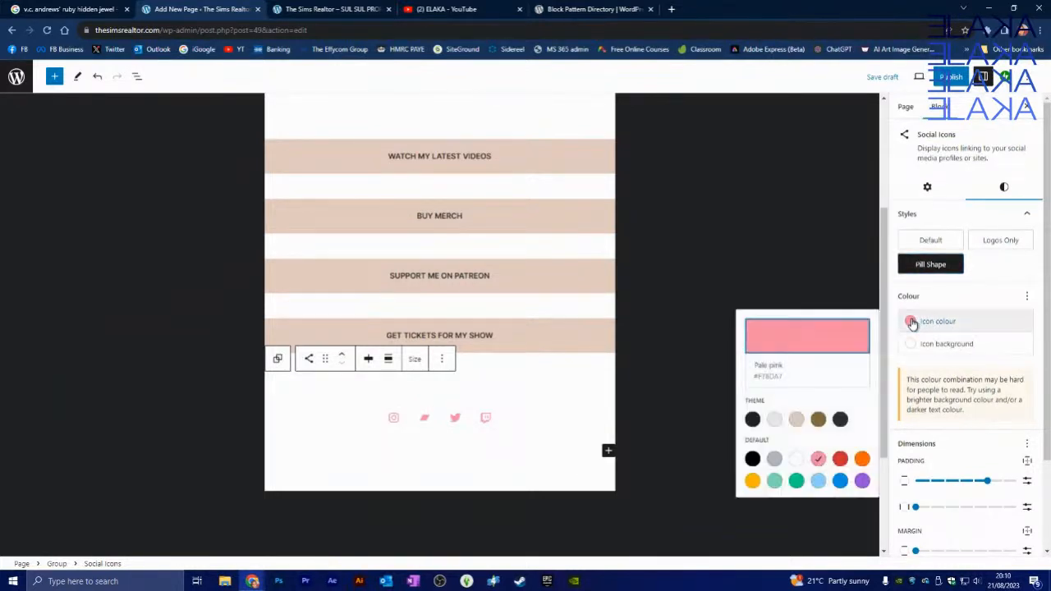
left_click(753, 421)
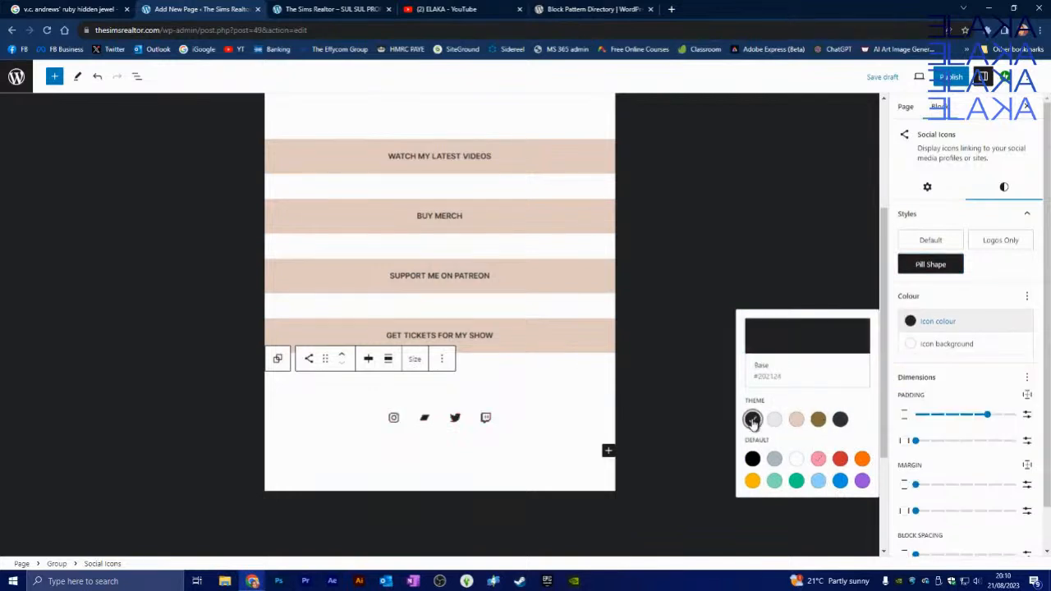
left_click(924, 345)
left_click(797, 444)
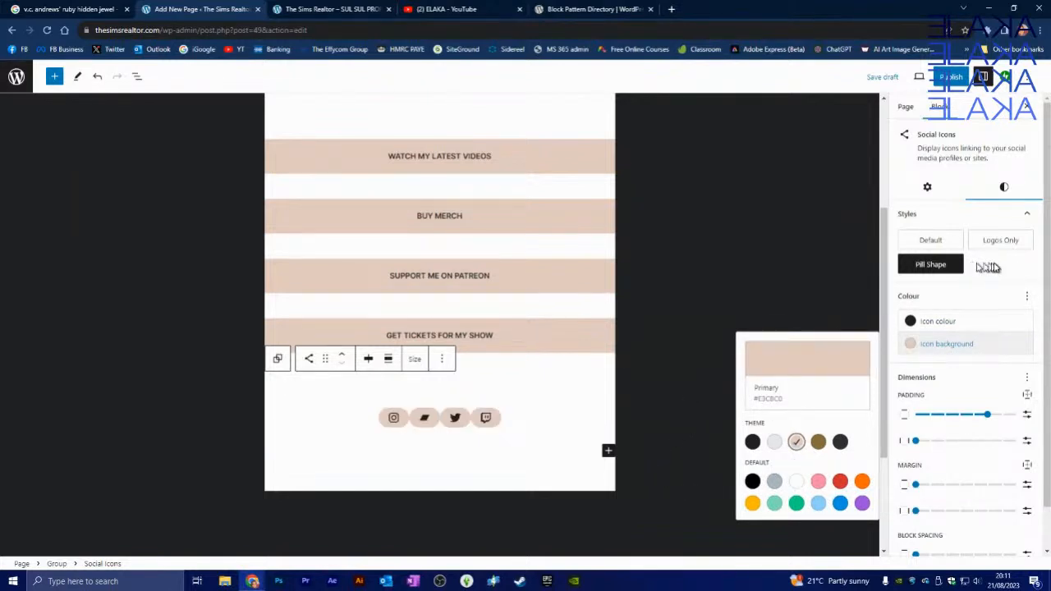
Try the Logos Only style on the social icons, apply the Default style and review the block's layout settings.
mouse_move(951, 271)
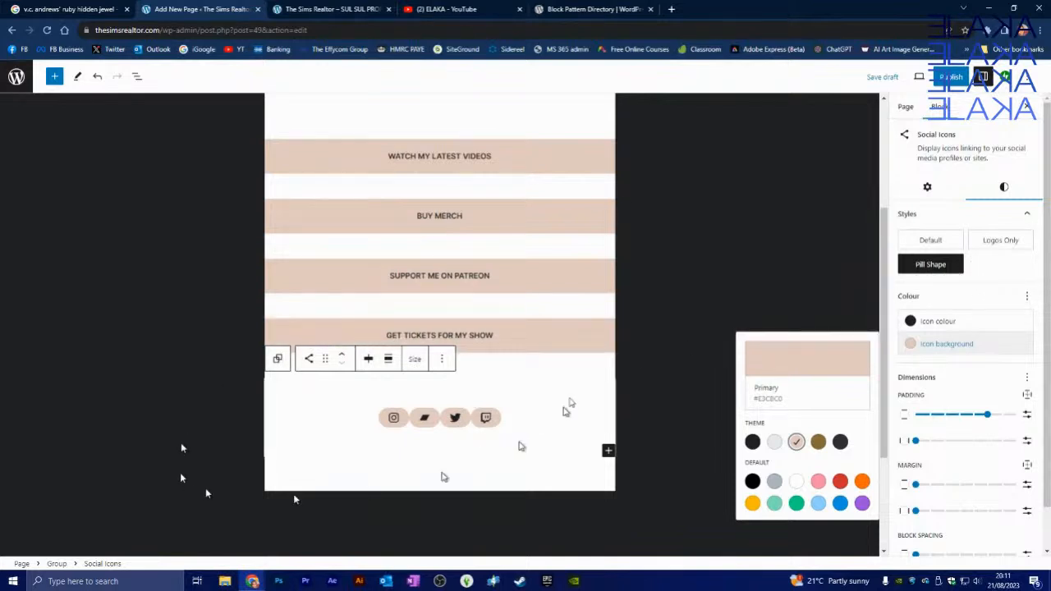
left_click(1000, 246)
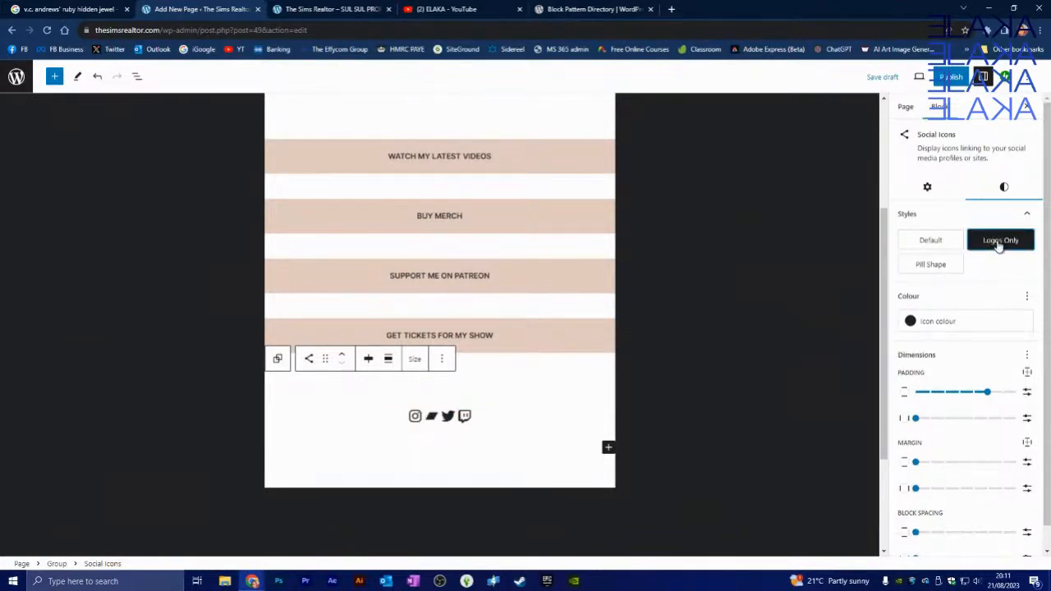
left_click(934, 241)
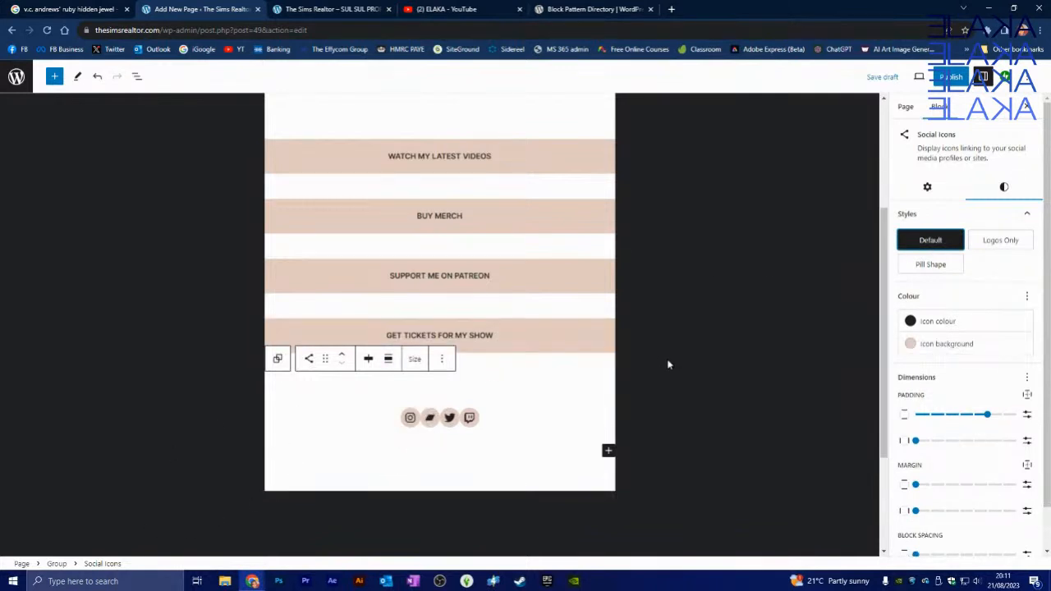
left_click(943, 189)
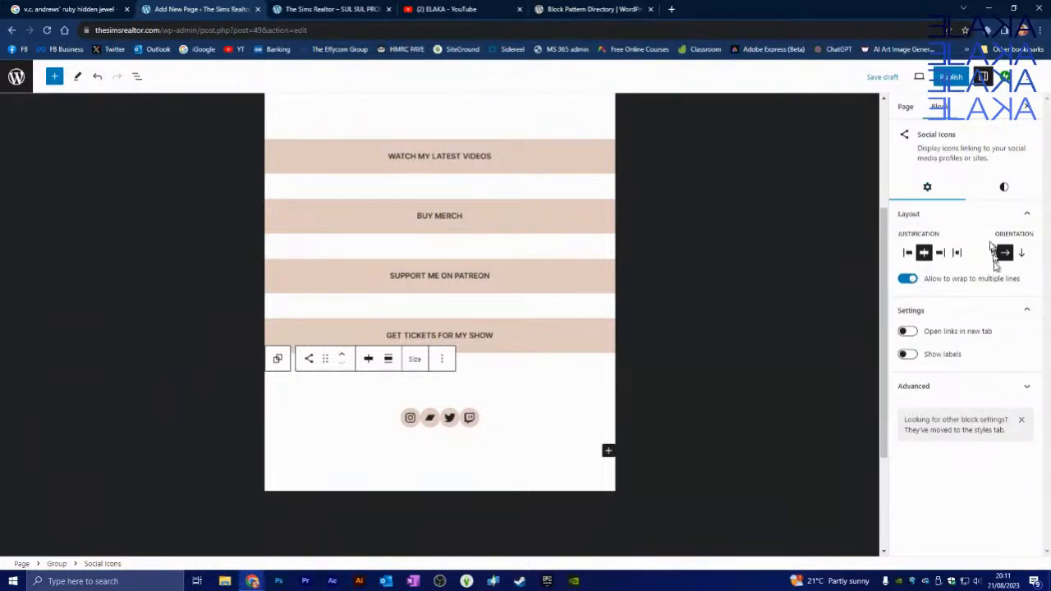
left_click(994, 195)
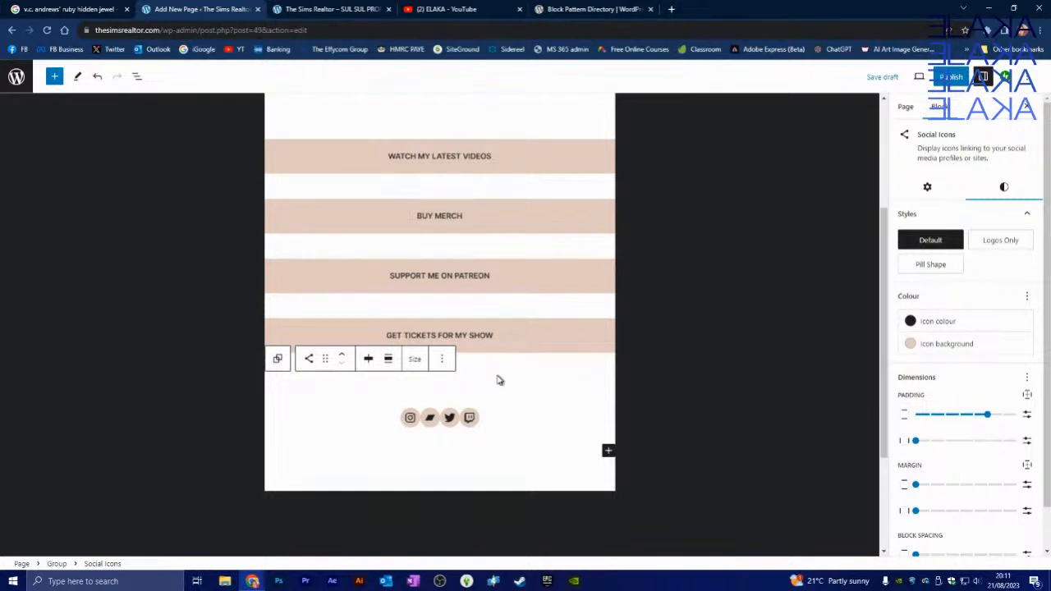
Search the blocks that can be added inside Social Icons for "GROU" and "SOCIAL".
left_click(608, 454)
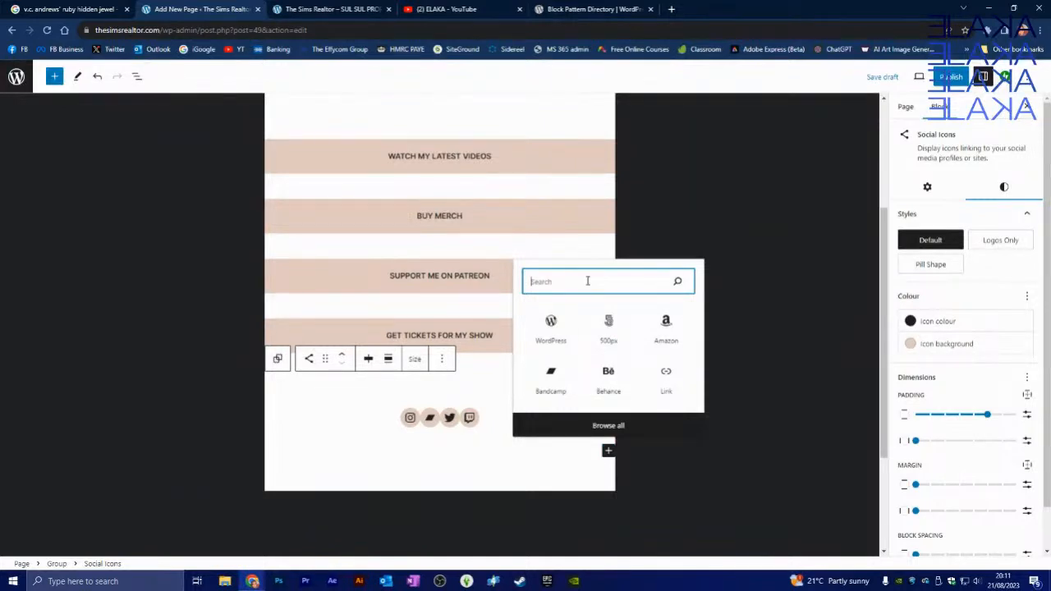
type("GROU")
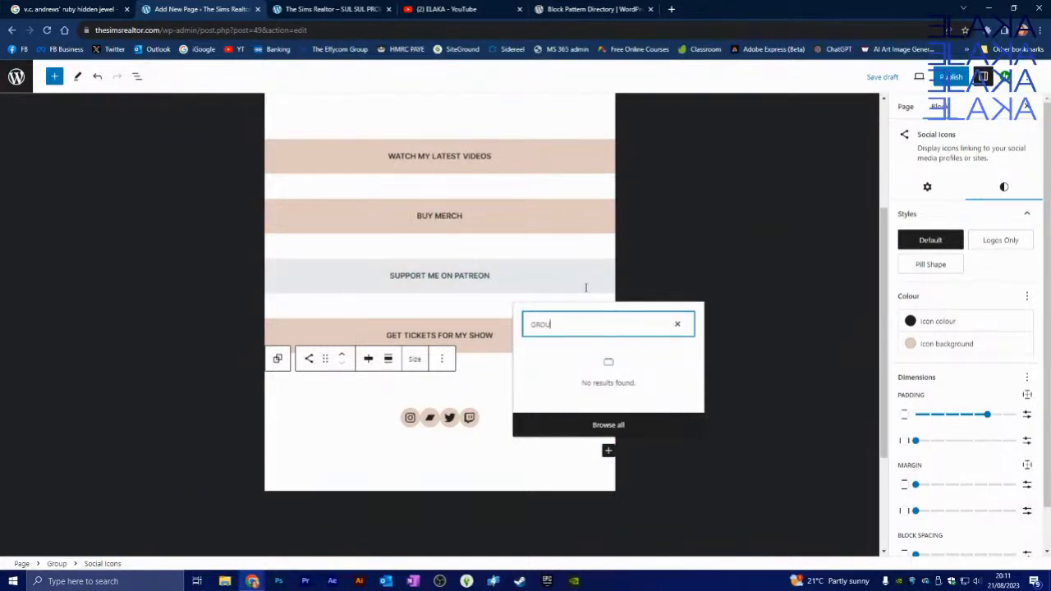
key("BackSpace")
key("BackSpace")
key("BackSpace")
key("BackSpace")
key("BackSpace")
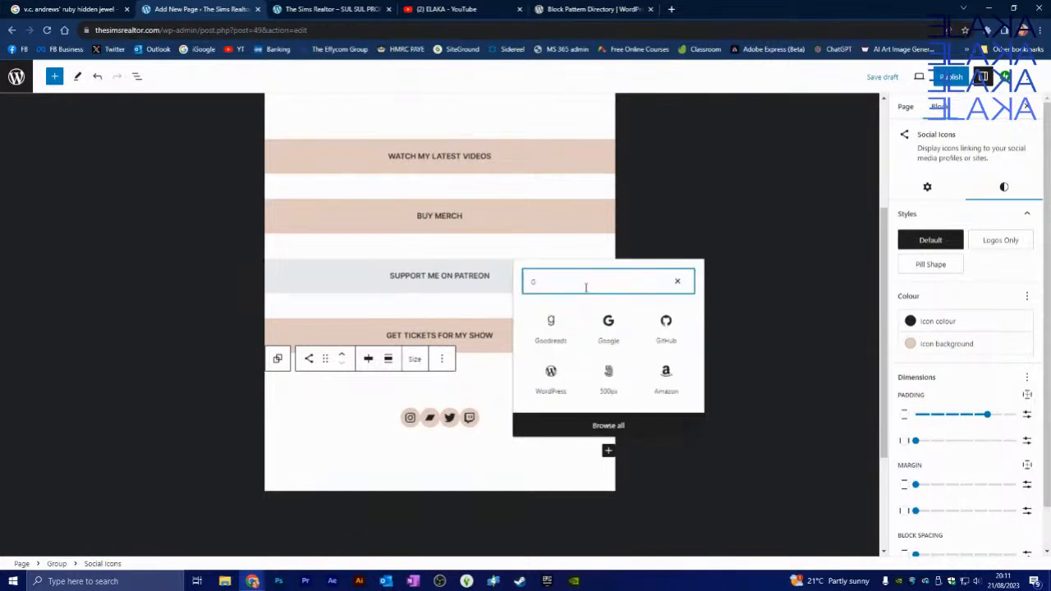
type("s")
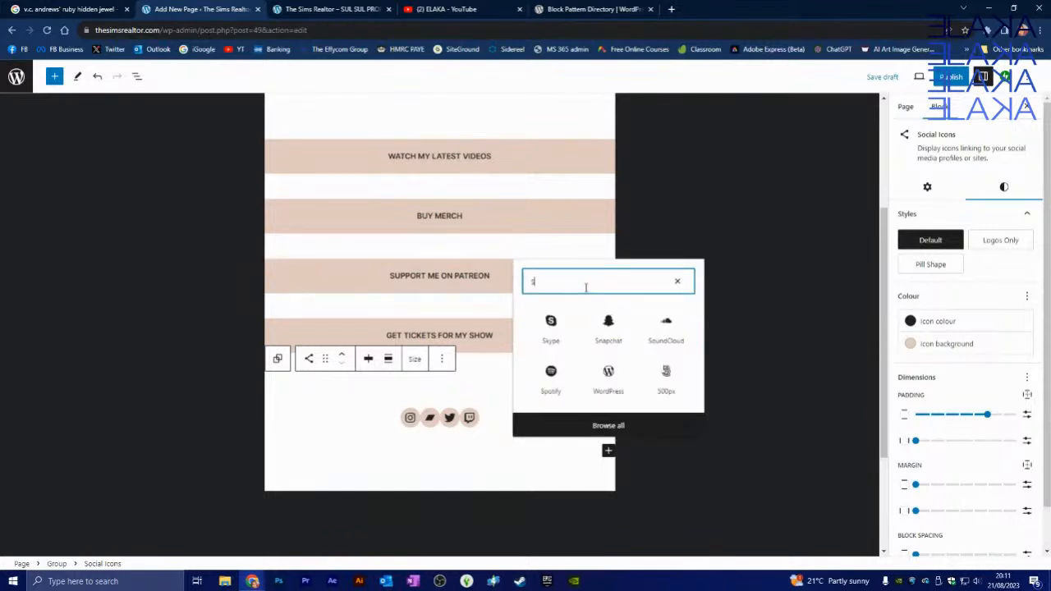
type("oc")
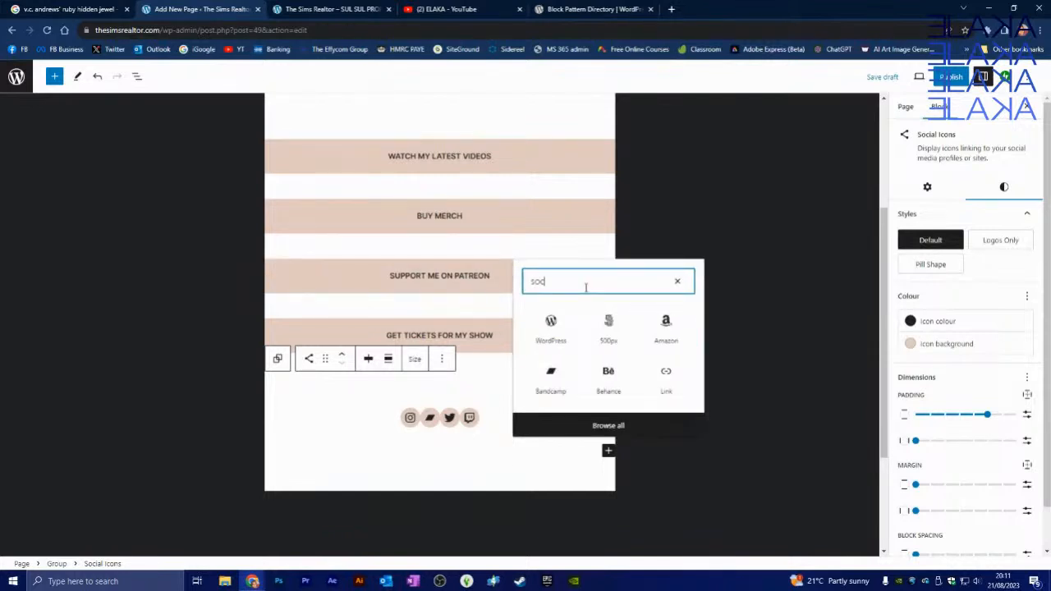
type("a")
key("BackSpace")
key("BackSpace")
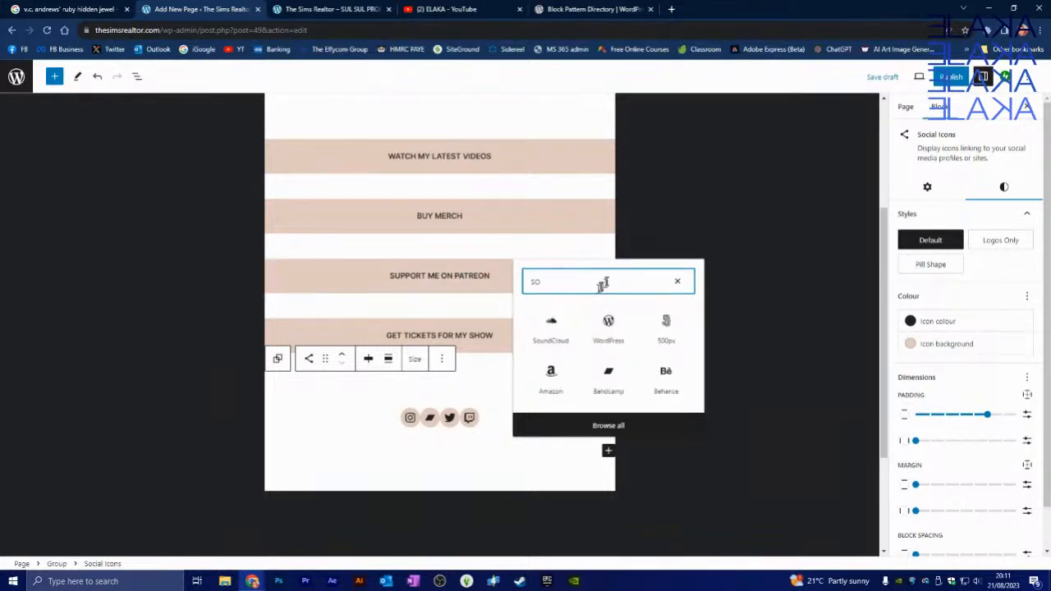
type("cia")
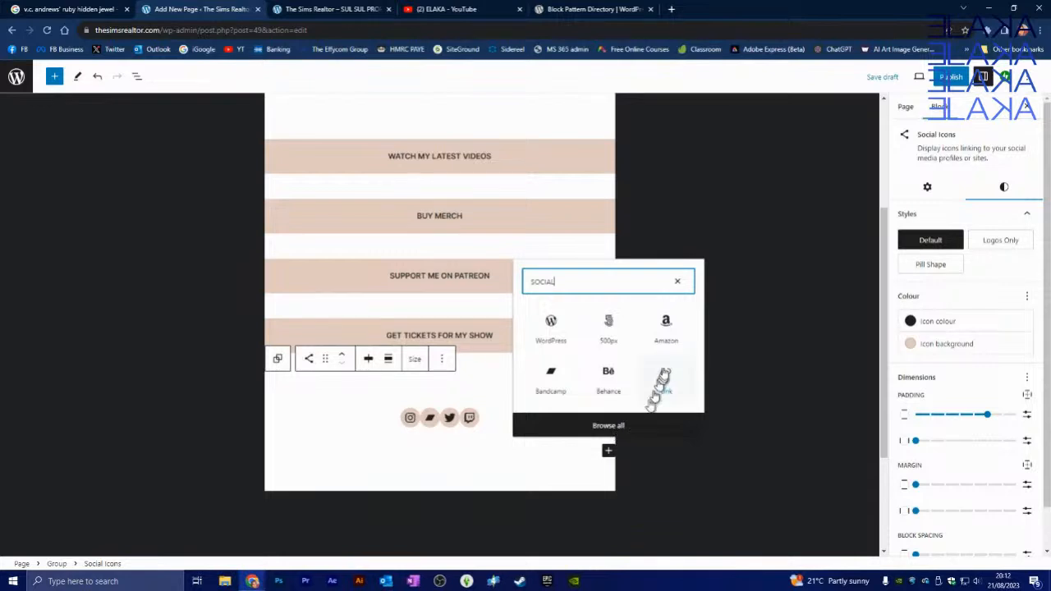
left_click(667, 327)
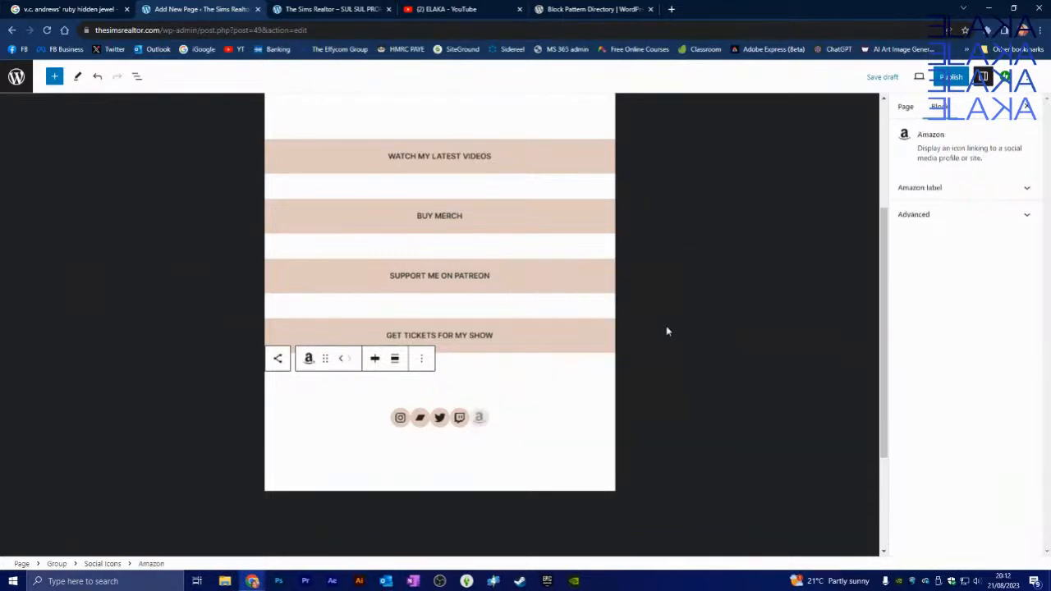
left_click(520, 426)
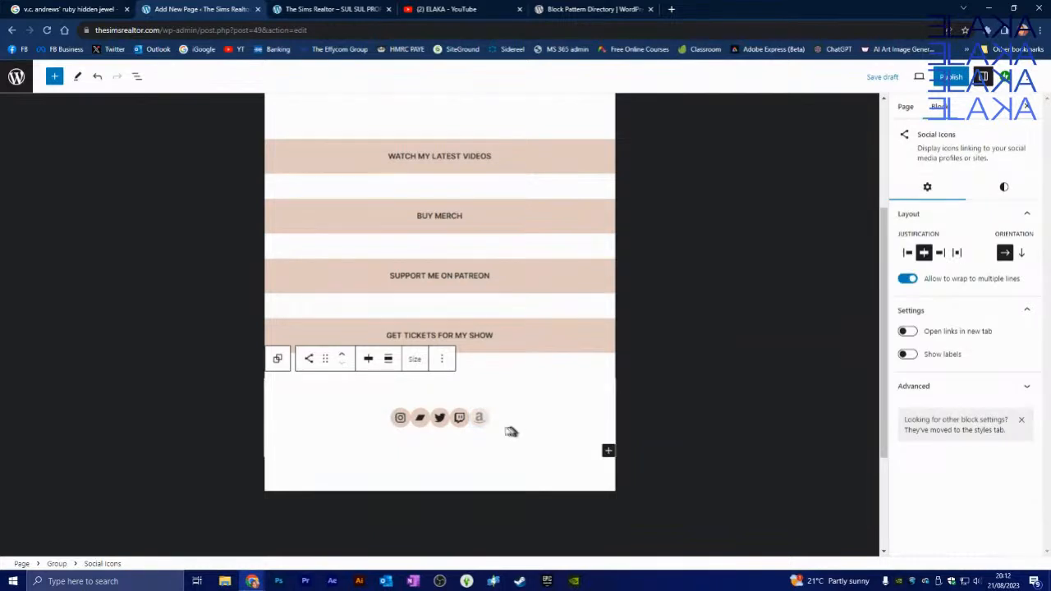
left_click(481, 419)
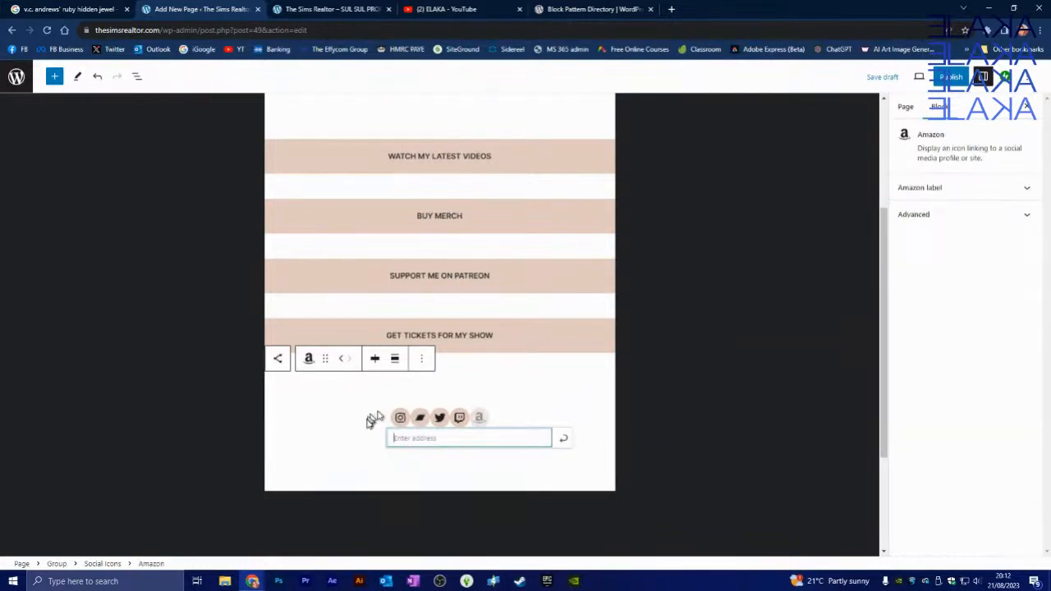
left_click(354, 435)
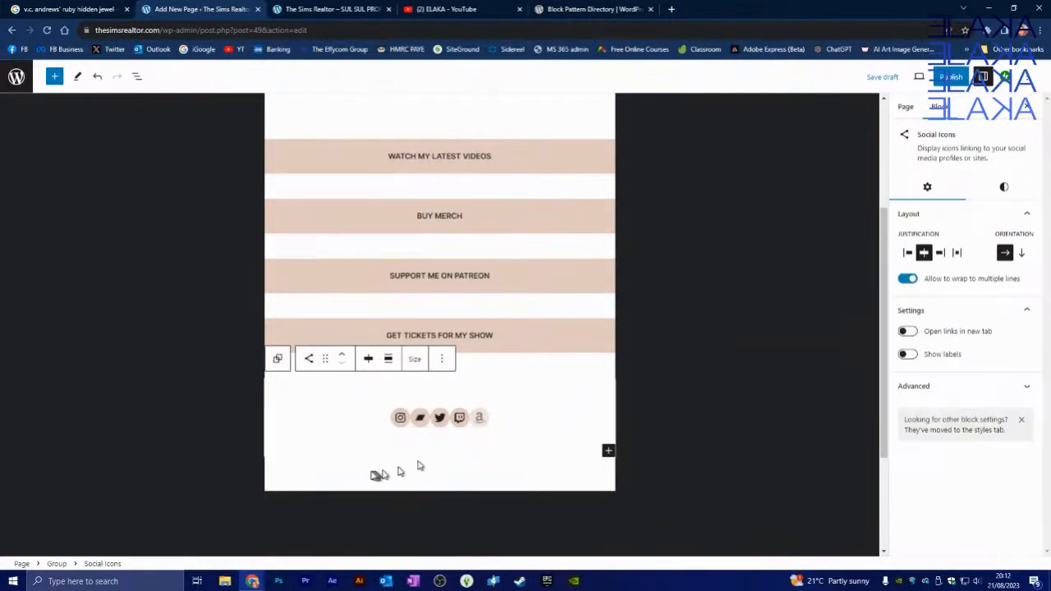
left_click(480, 418)
type("https://wordpress.org/patterns/")
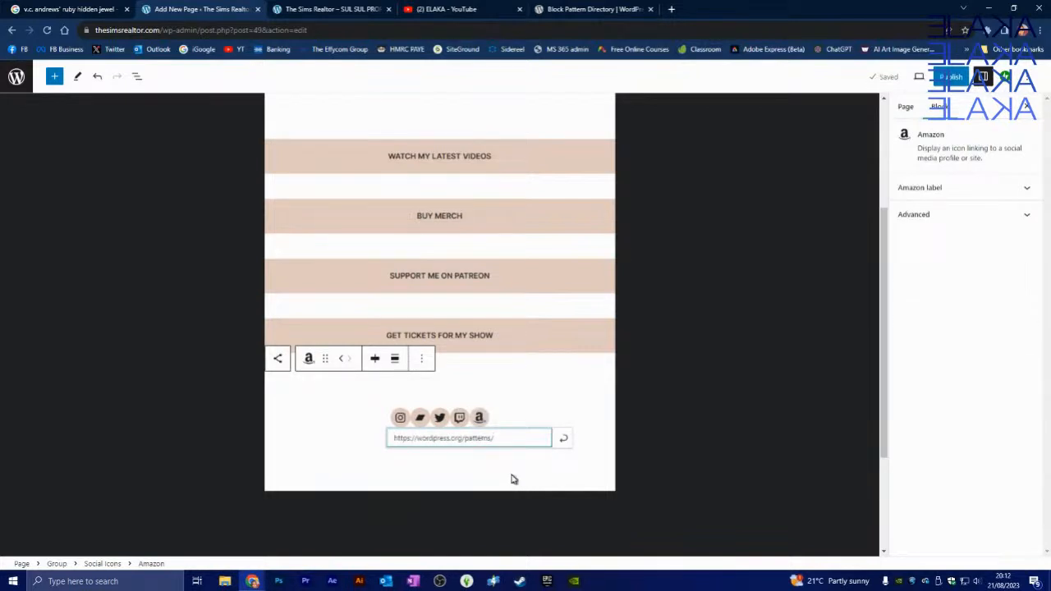
left_click(514, 479)
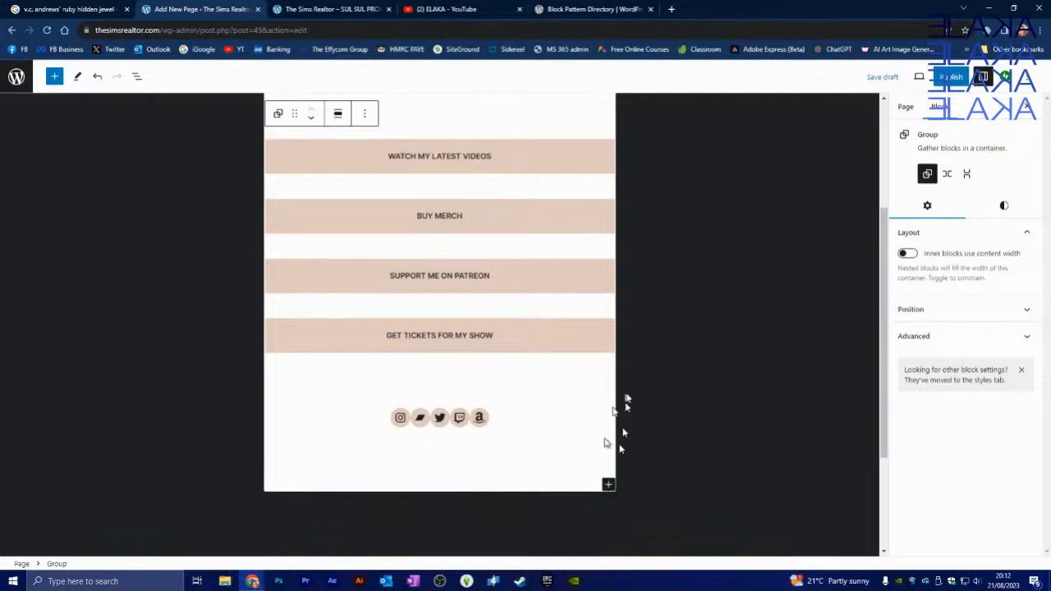
Look over the blocks offered for insertion in the parent Group and reselect the Social Icons block.
left_click(530, 416)
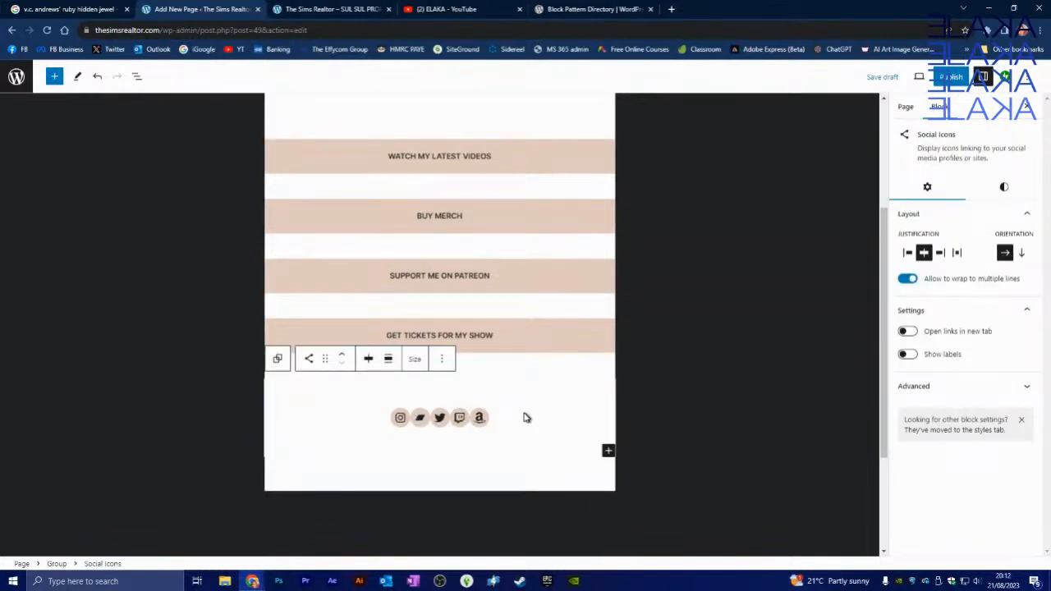
left_click(587, 490)
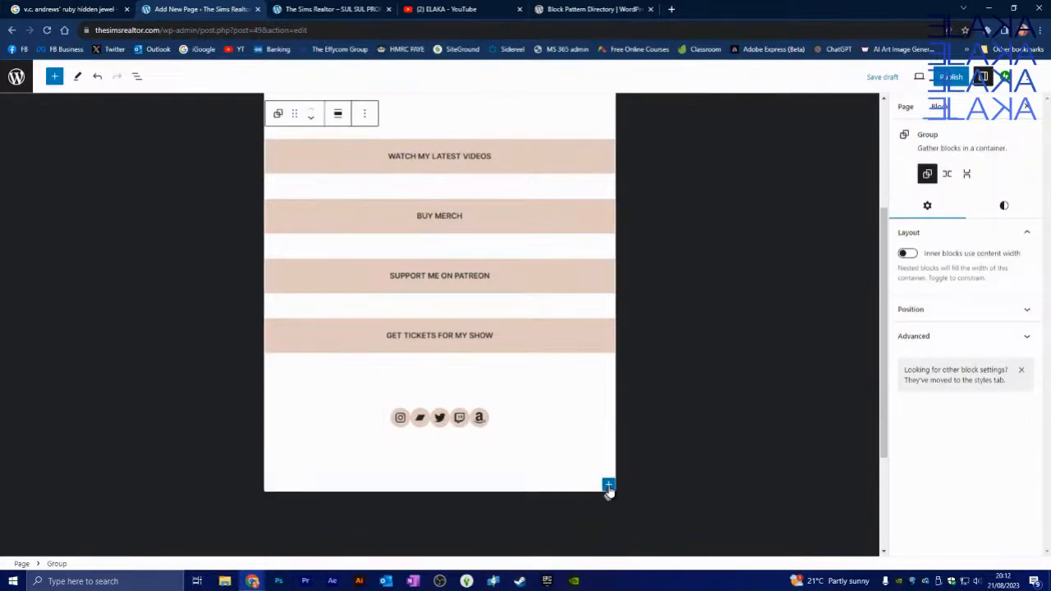
left_click(608, 486)
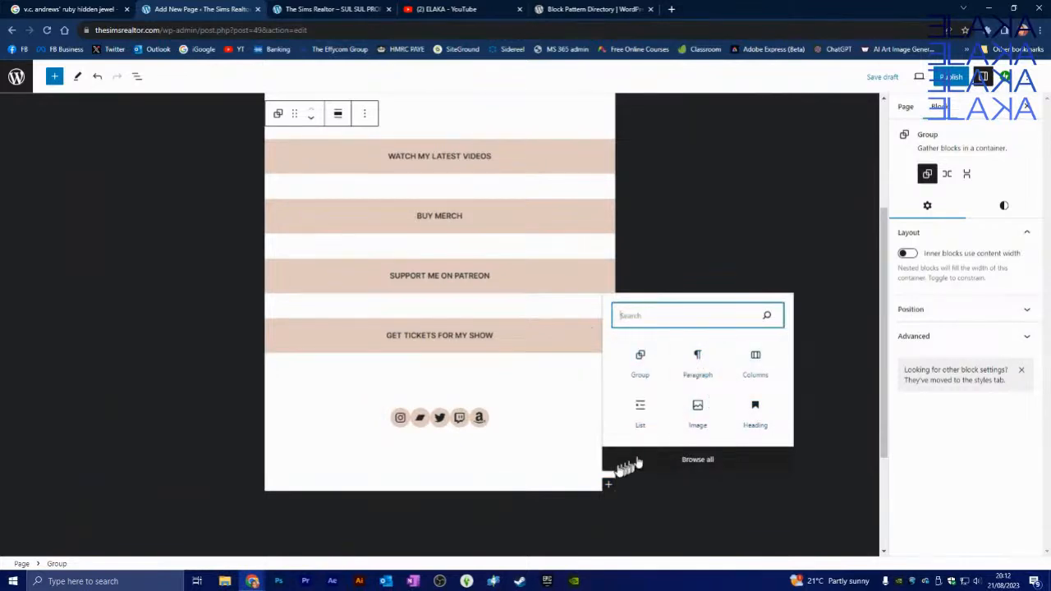
left_click(519, 413)
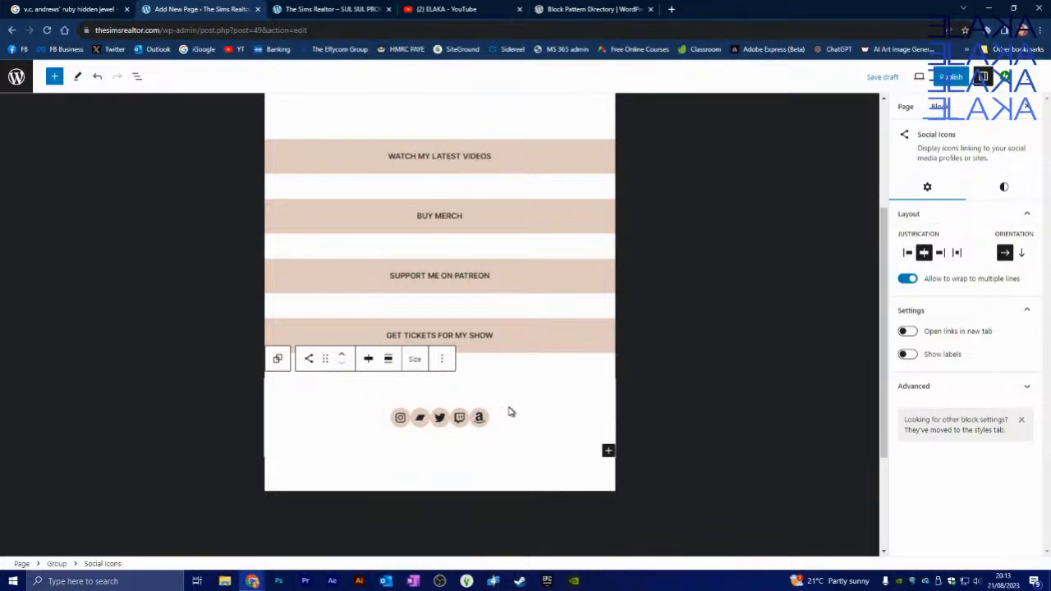
Search all available social icons for "TI" and add the TikTok and Spotify icons to the Social Icons block.
left_click(608, 450)
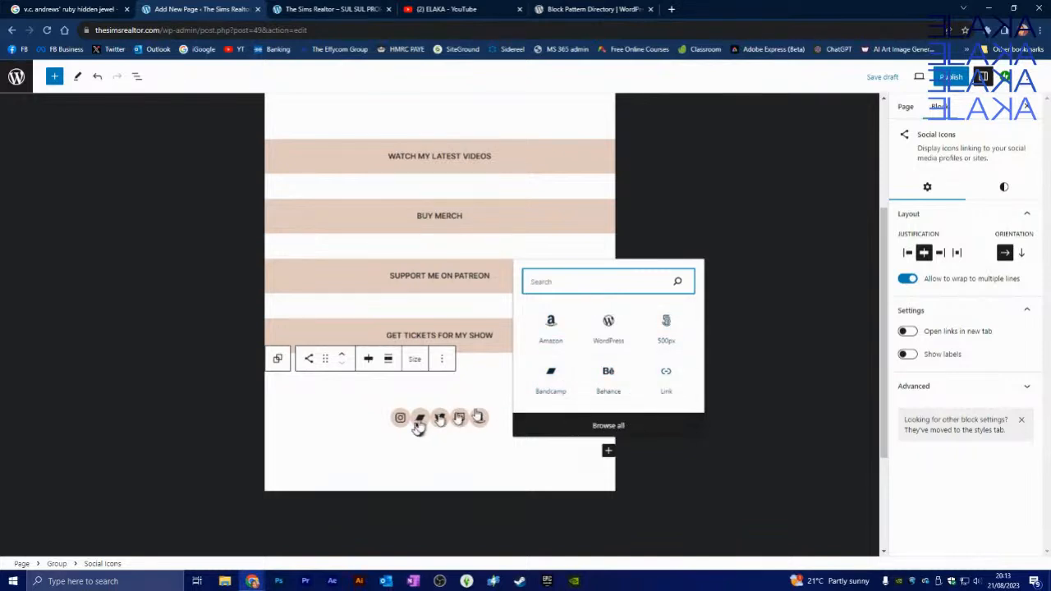
left_click(612, 426)
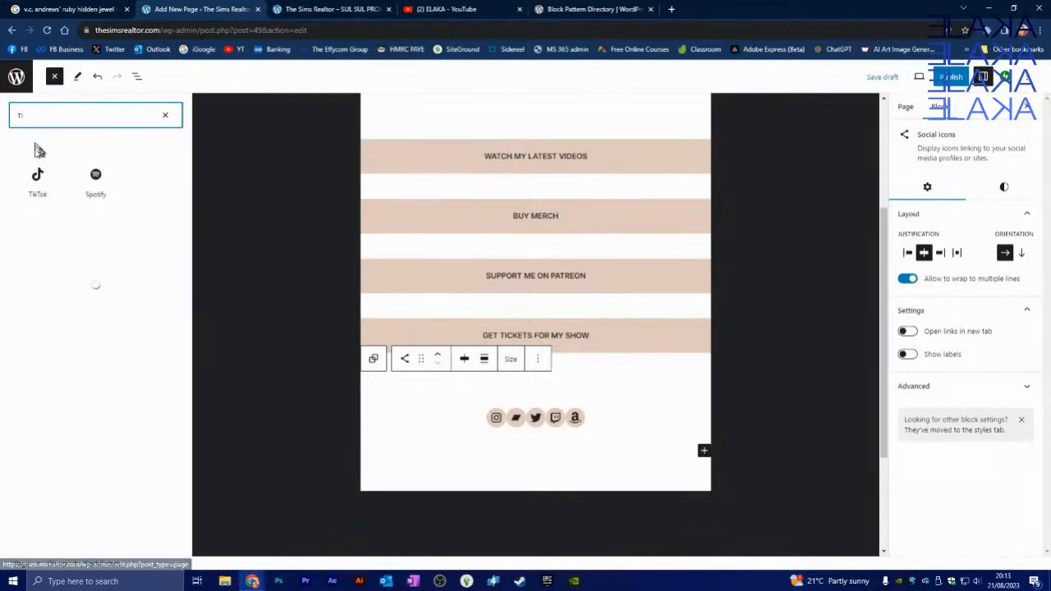
left_click(36, 187)
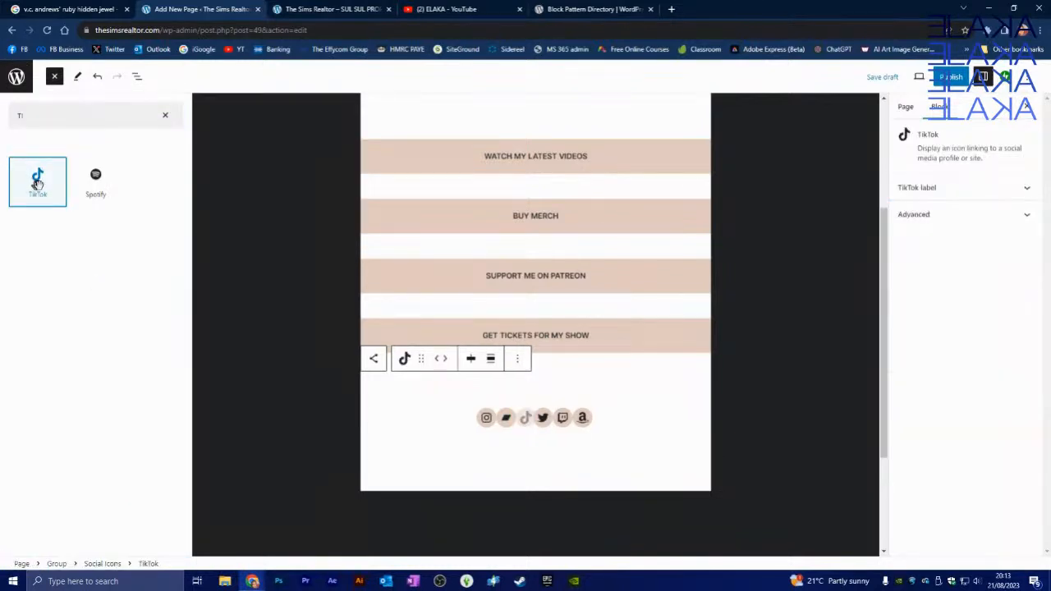
left_click(103, 180)
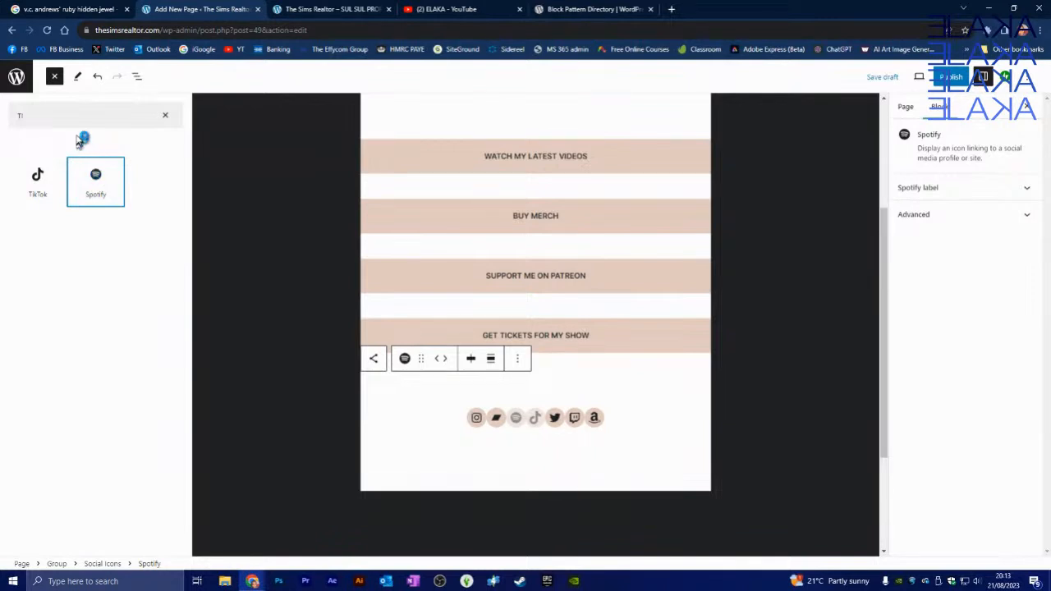
Browse the full list of available social icons from WordPress to YouTube, and close the block library.
left_click(169, 119)
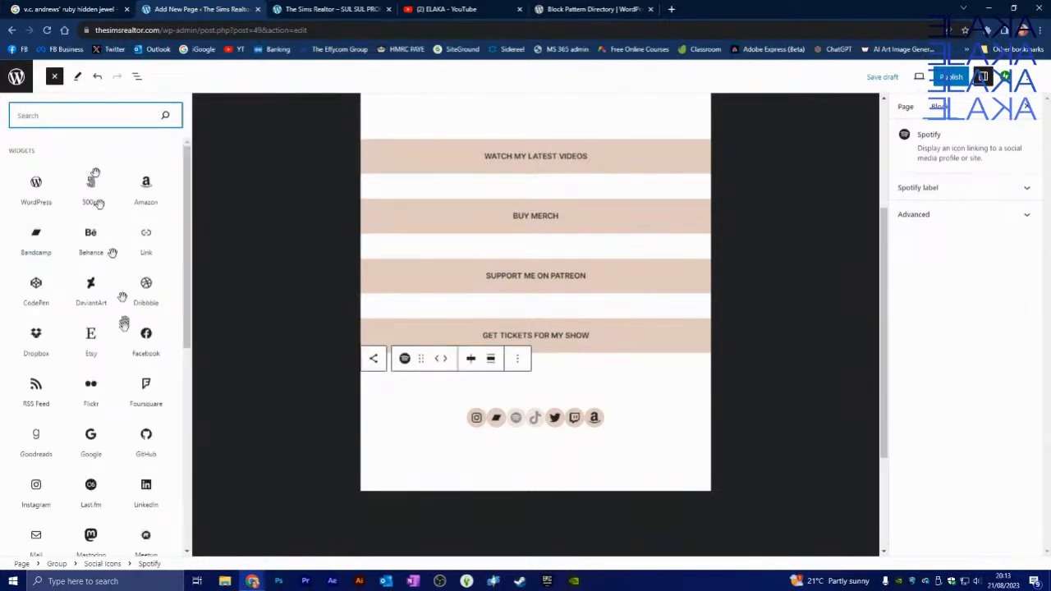
scroll(123, 322, "down", 5)
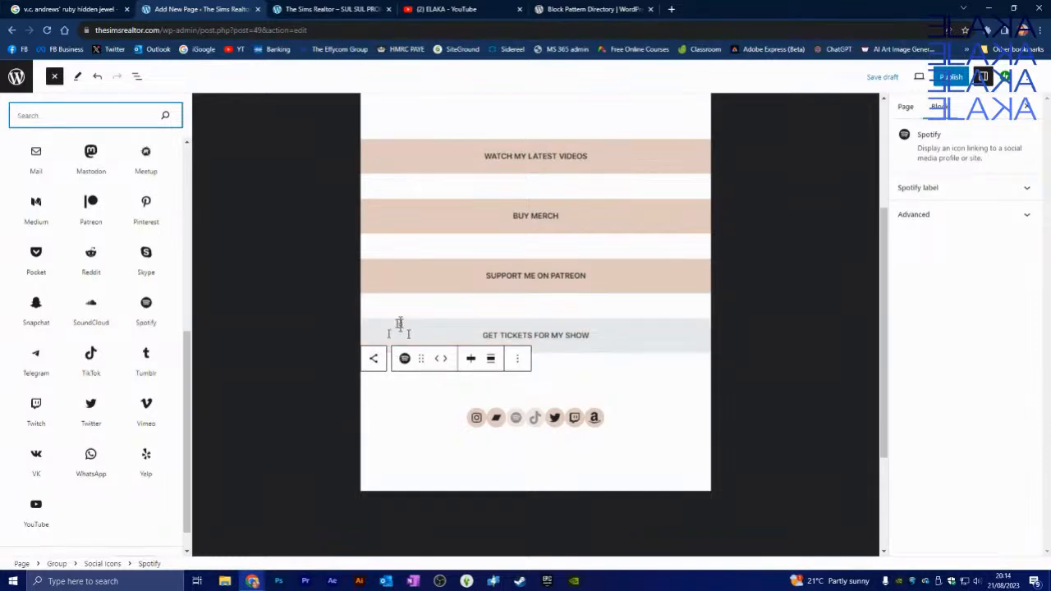
scroll(625, 337, "up", 3)
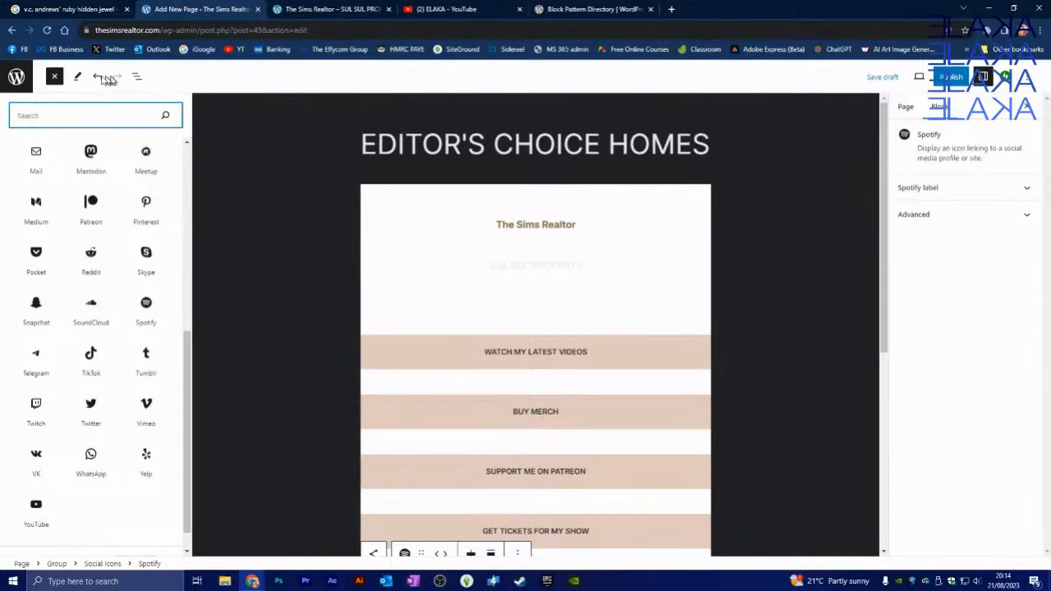
left_click(55, 77)
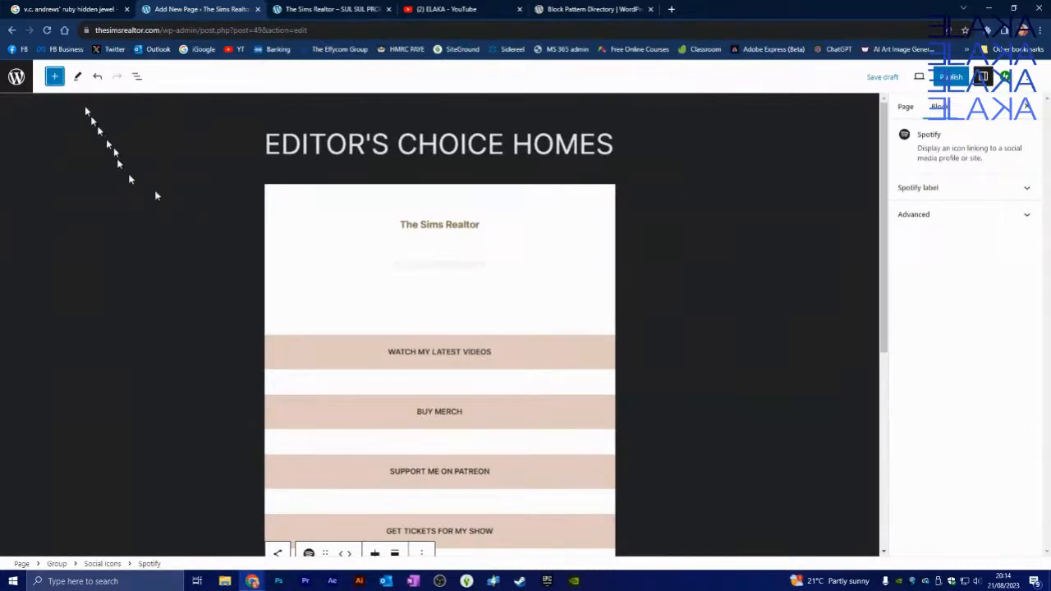
Delete the Group block holding the whole Link in Bio pattern from the page.
scroll(387, 291, "down", 5)
scroll(387, 283, "up", 5)
left_click(578, 230)
left_click(608, 194)
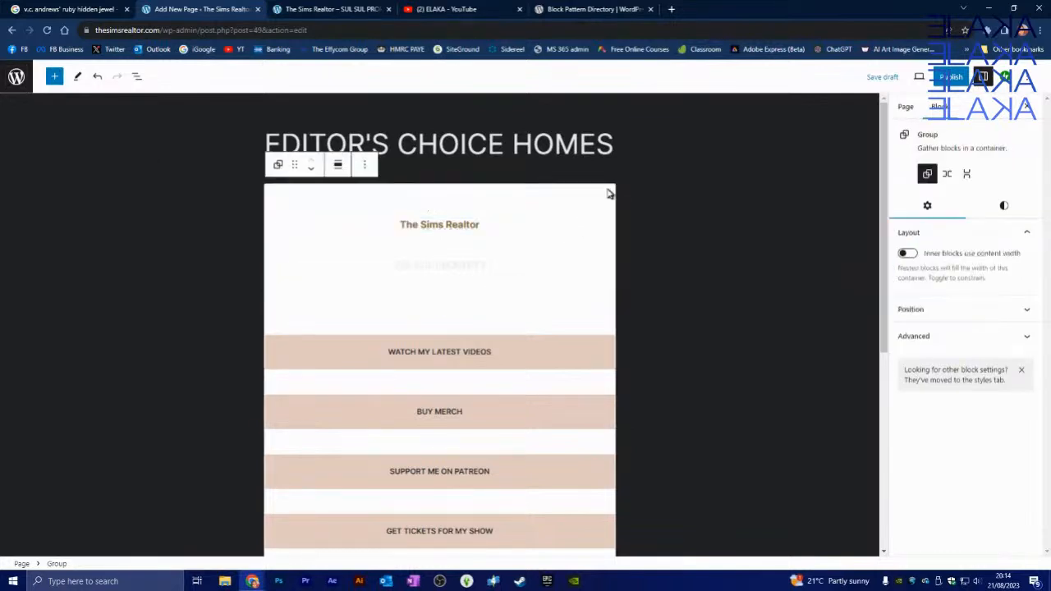
left_click(365, 165)
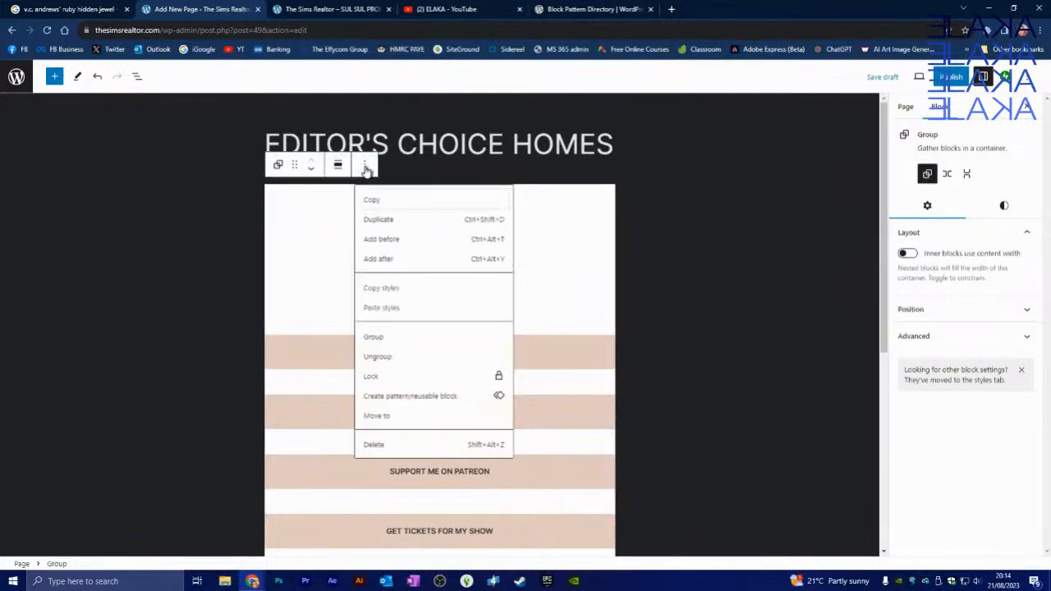
left_click(372, 446)
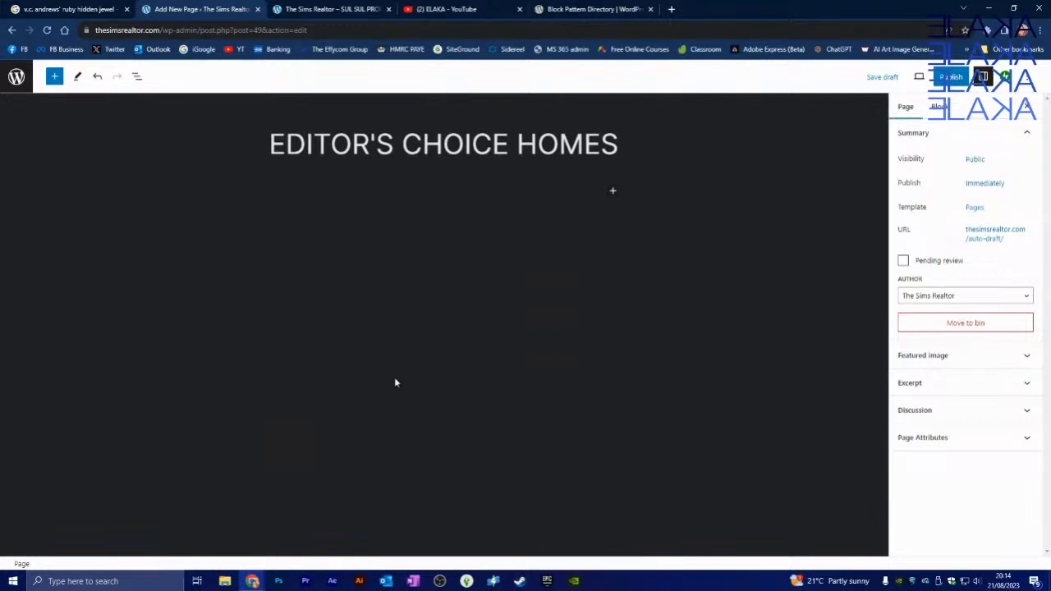
Look through the footer designs in the Footers pattern category of the full block library.
left_click(612, 191)
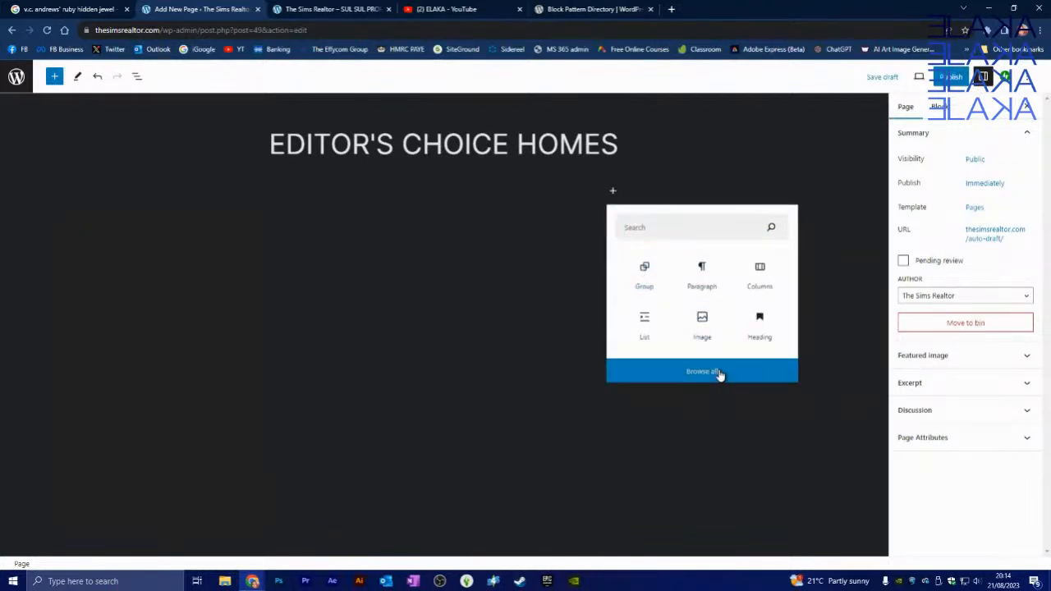
left_click(719, 372)
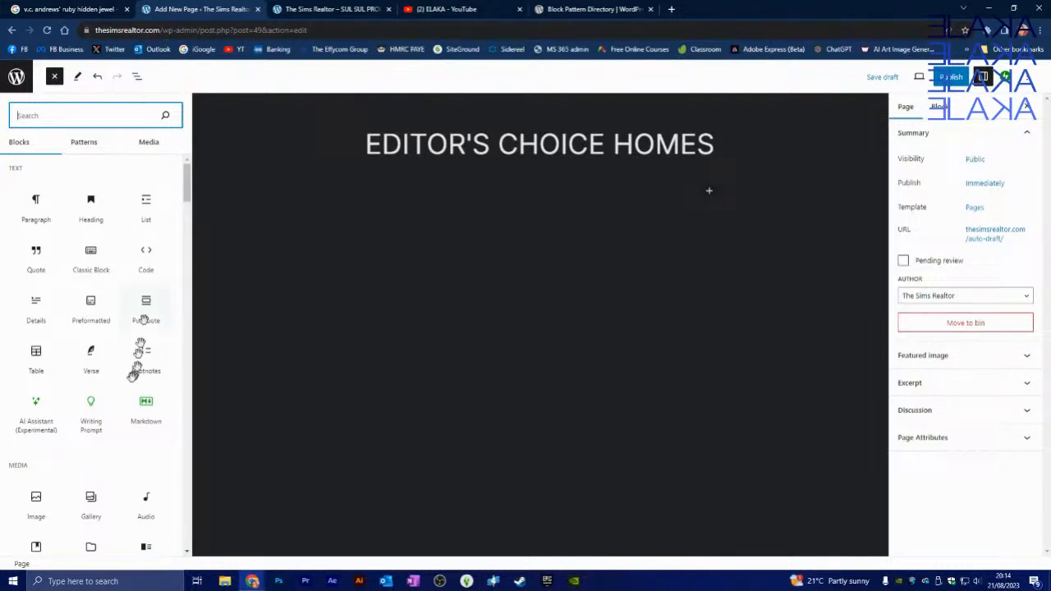
left_click(84, 143)
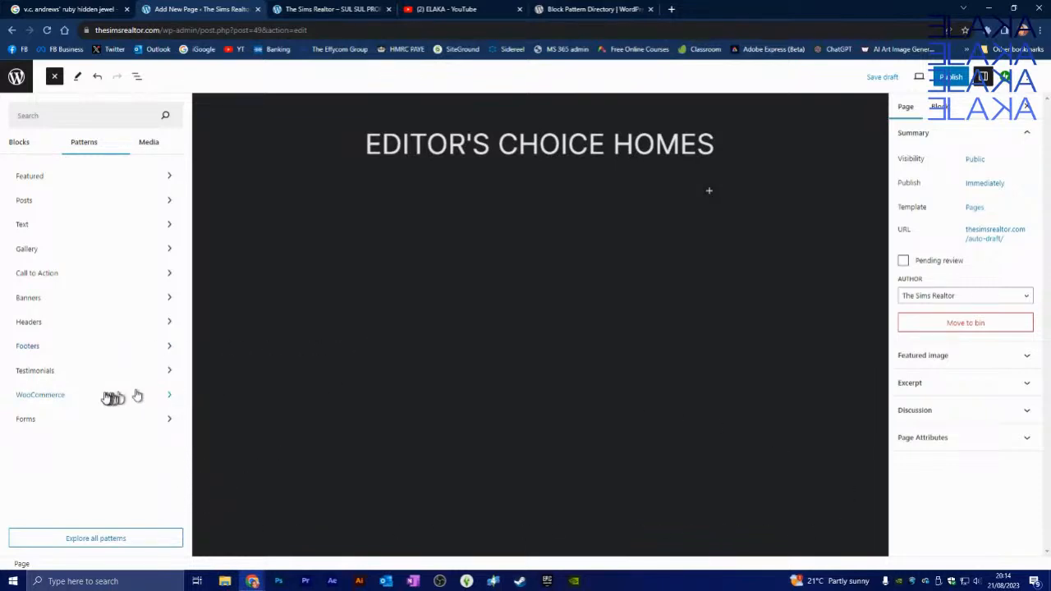
left_click(134, 346)
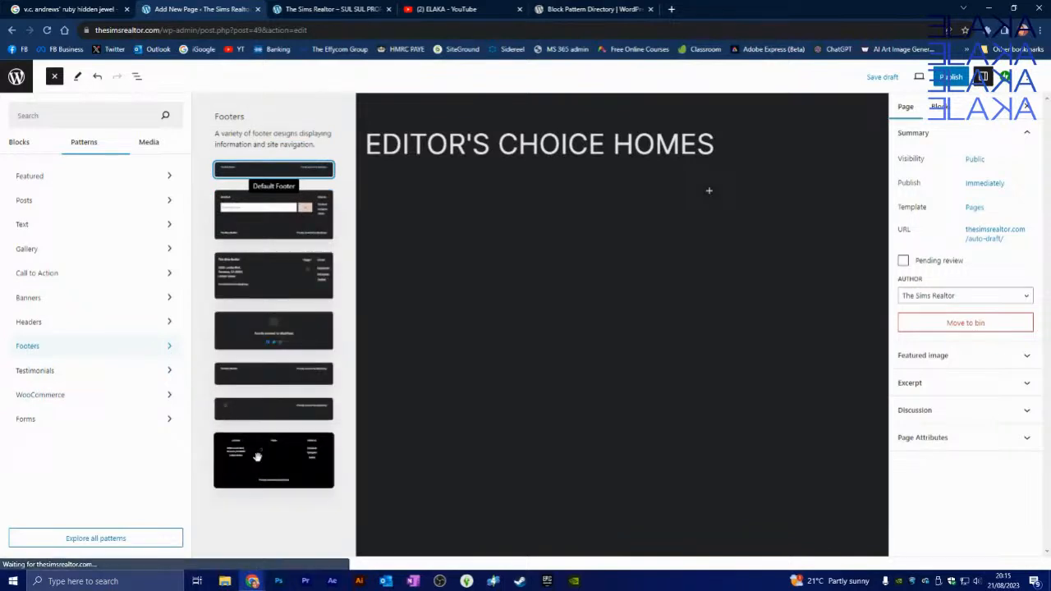
scroll(299, 386, "down", 1)
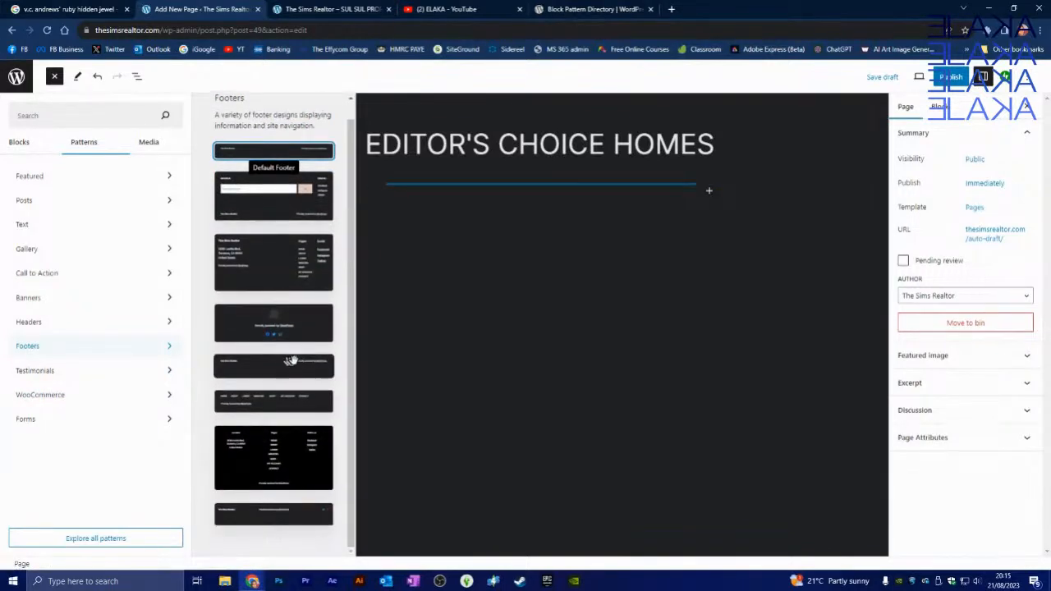
scroll(303, 382, "up", 1)
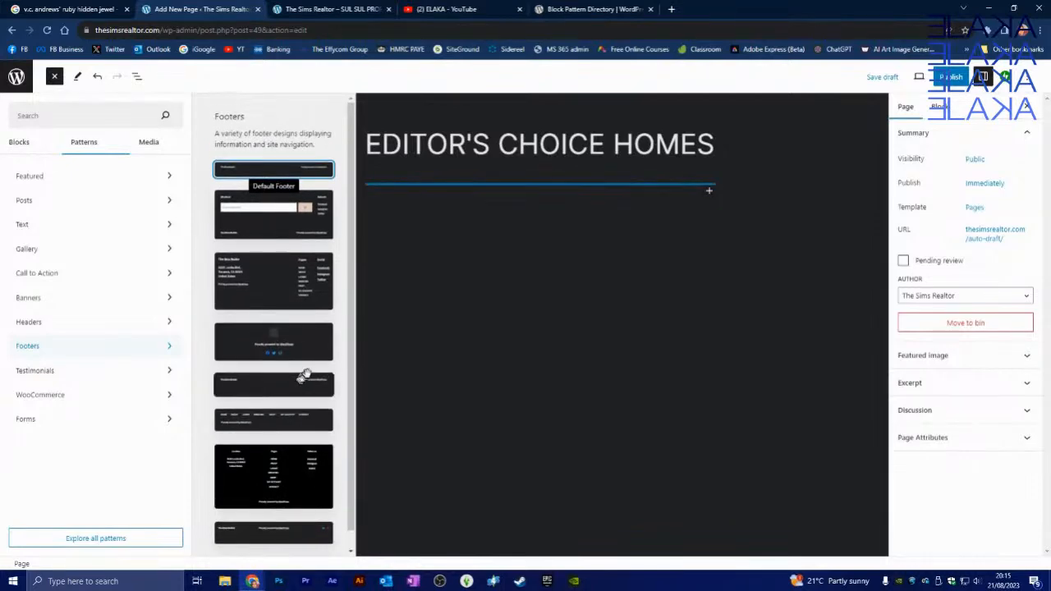
left_click(277, 169)
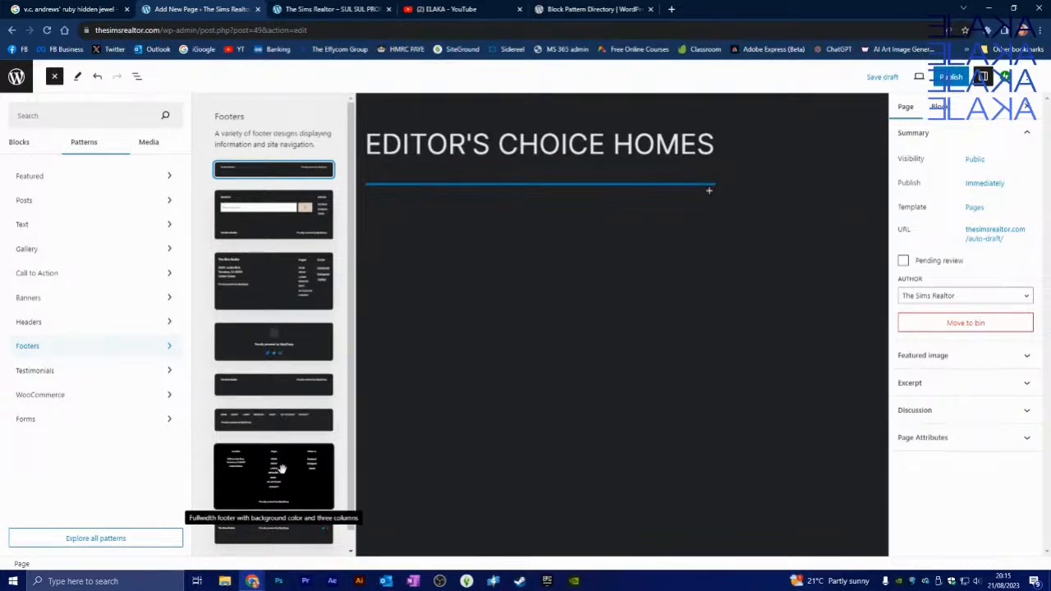
scroll(281, 469, "down", 1)
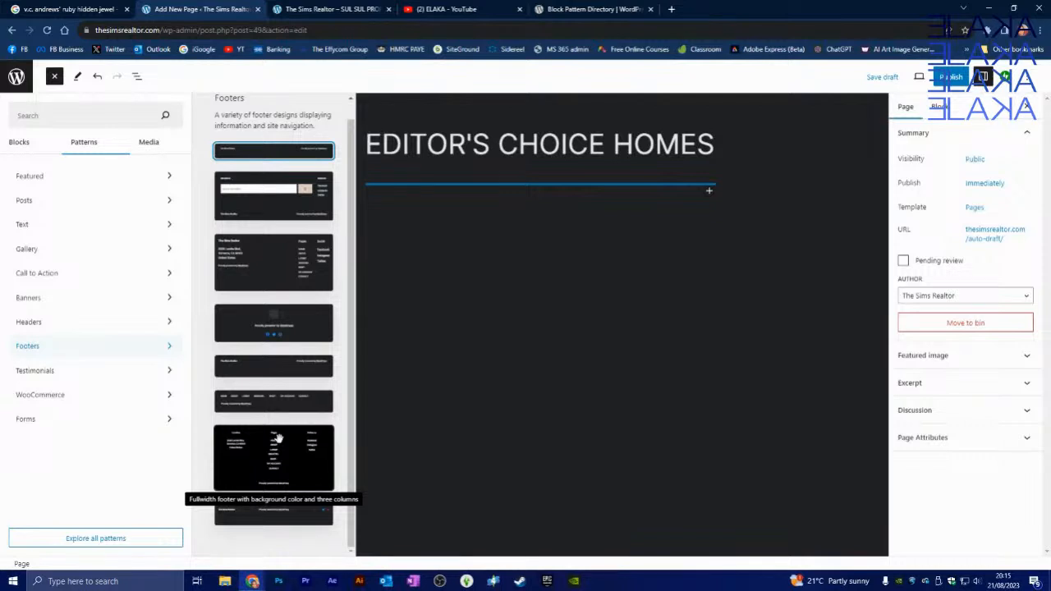
Insert the "Footer with search, site title, and credit line" pattern below the page title.
left_click_drag(278, 438, 571, 234)
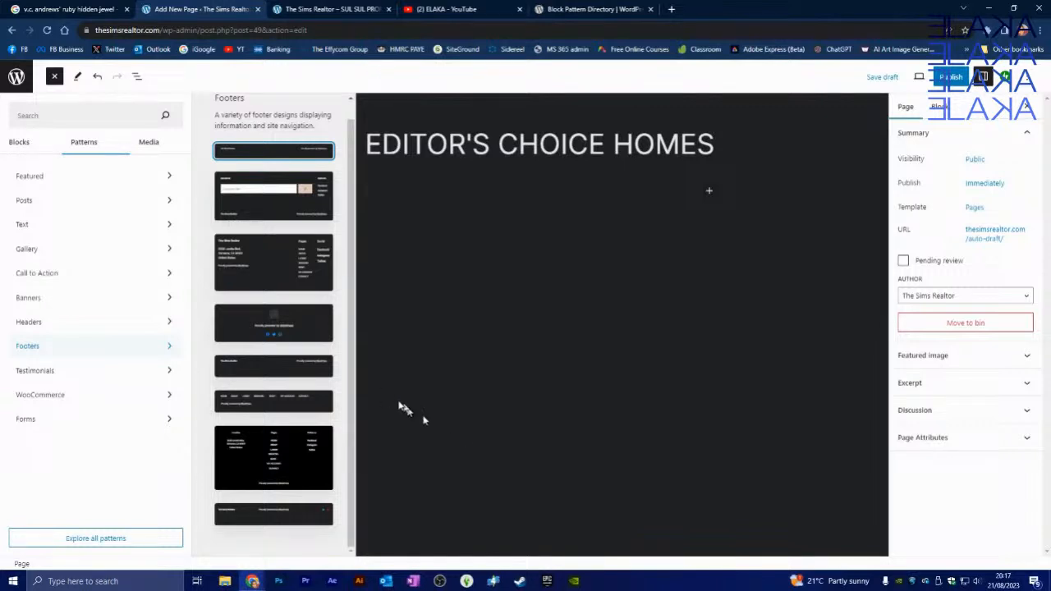
left_click(277, 214)
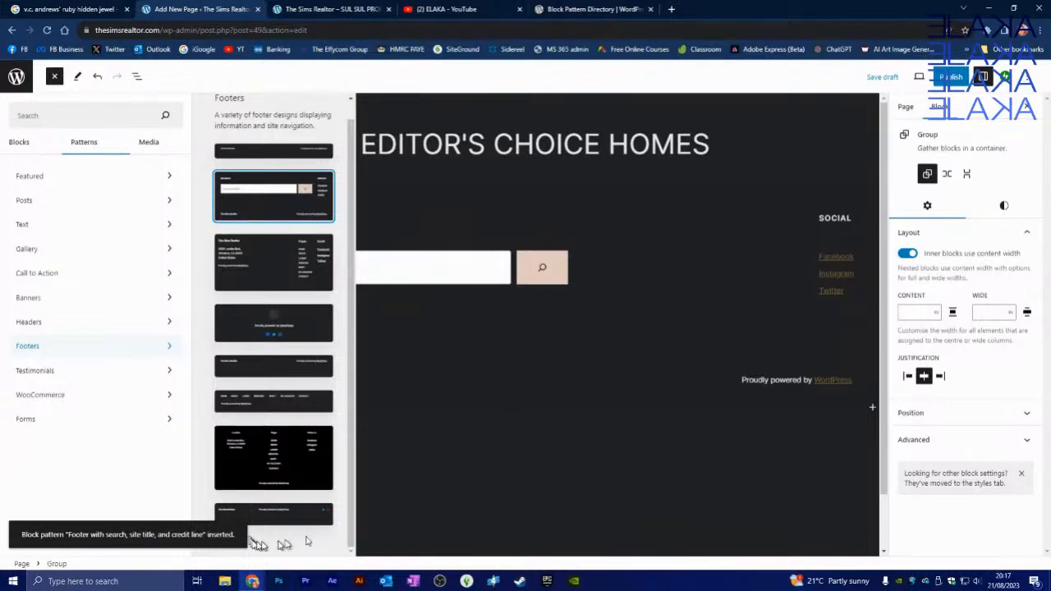
left_click(671, 176)
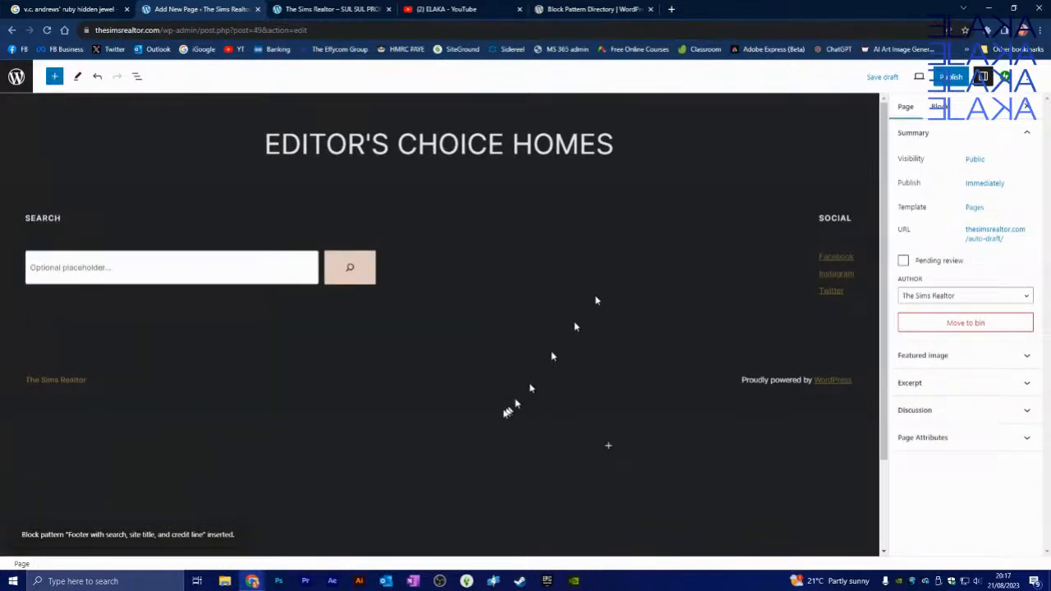
left_click(113, 184)
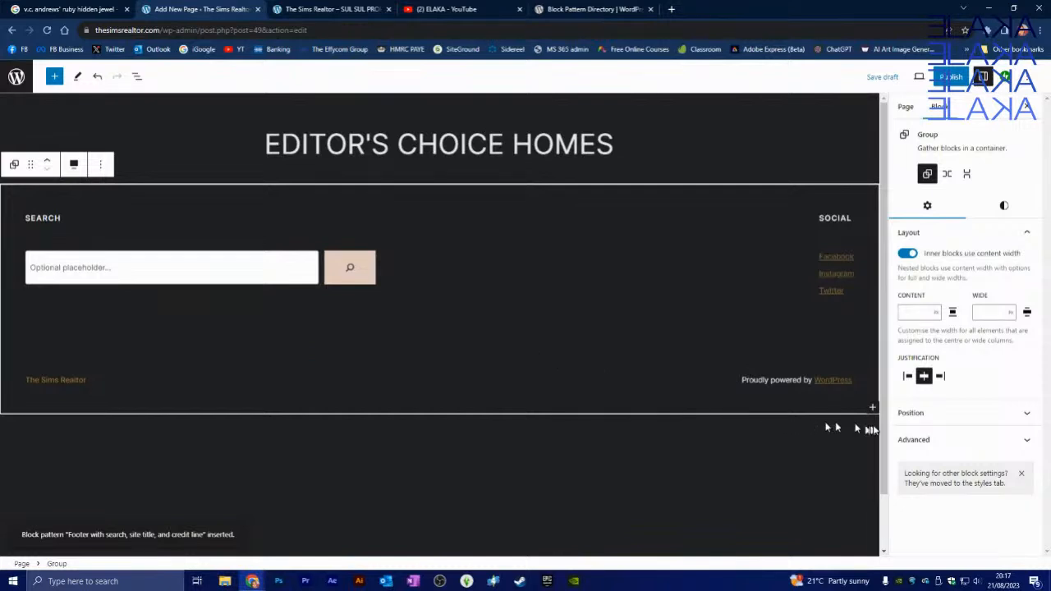
left_click(838, 444)
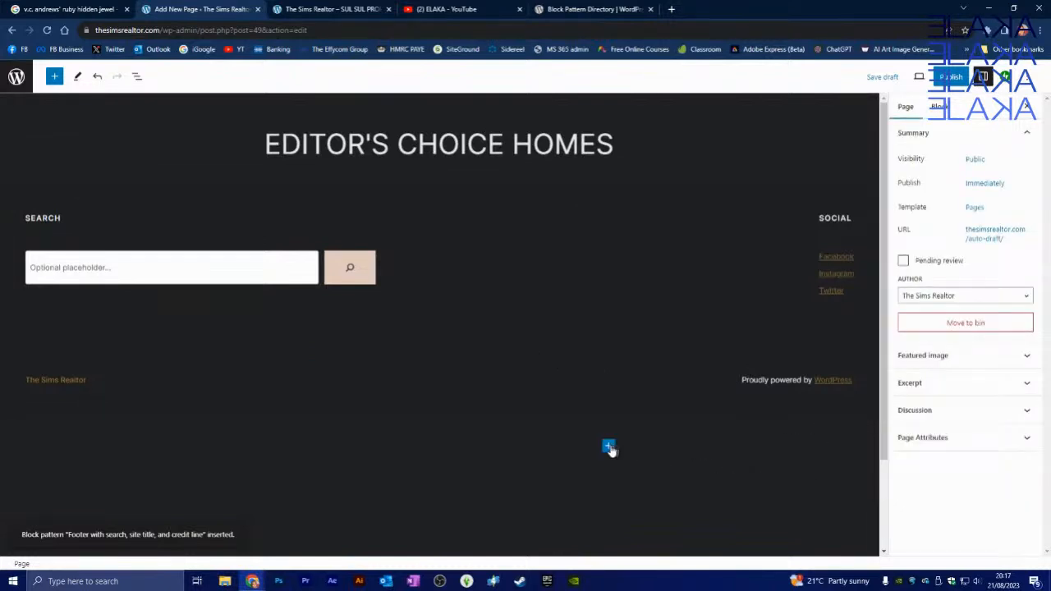
Browse the full block library and insert an Image block below the footer pattern.
left_click(609, 447)
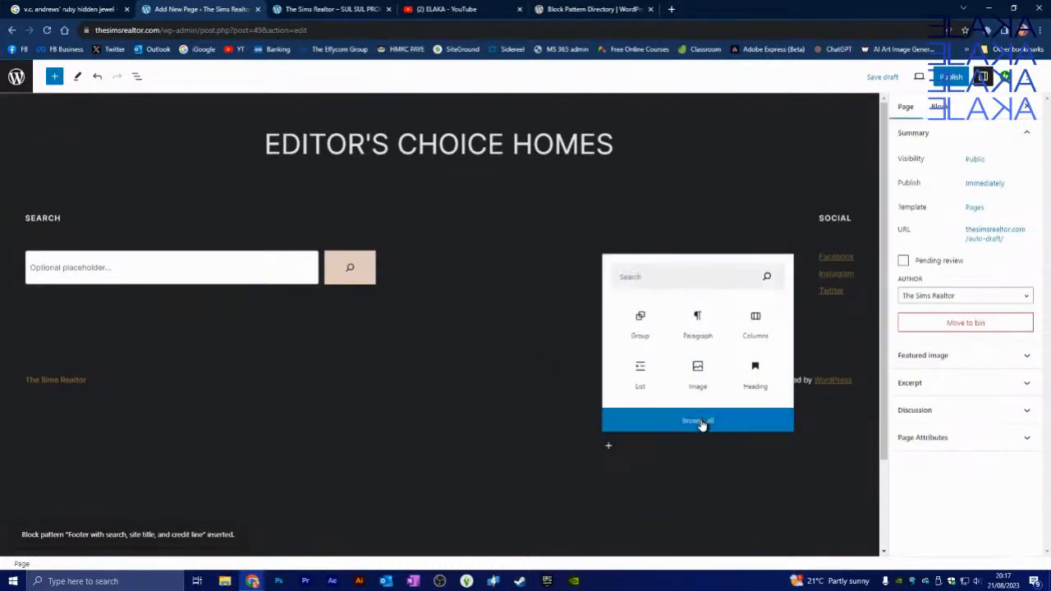
left_click(698, 422)
mouse_move(73, 429)
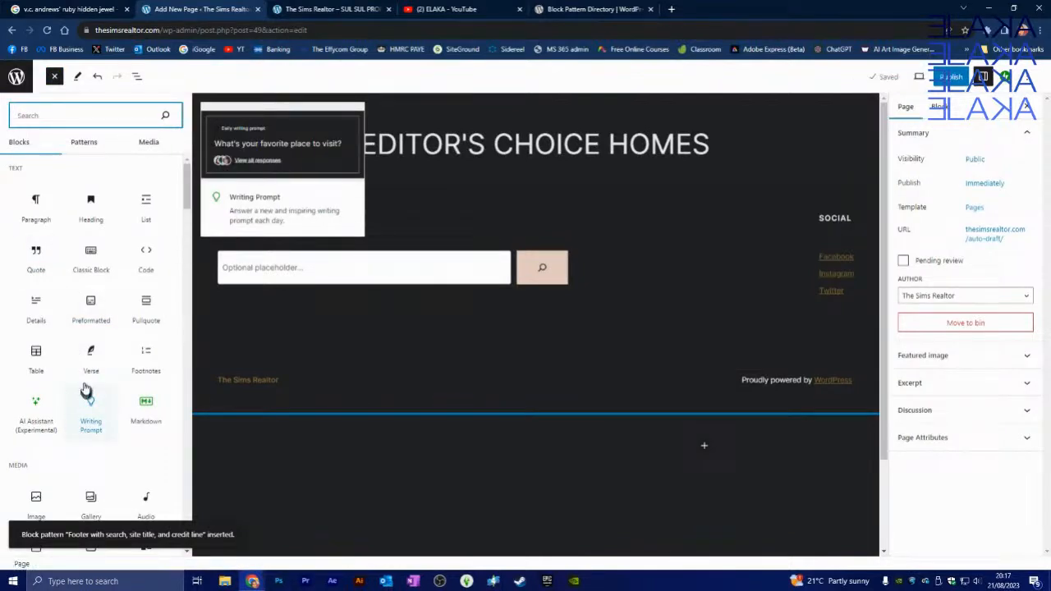
scroll(91, 379, "down", 1)
scroll(91, 379, "down", 3)
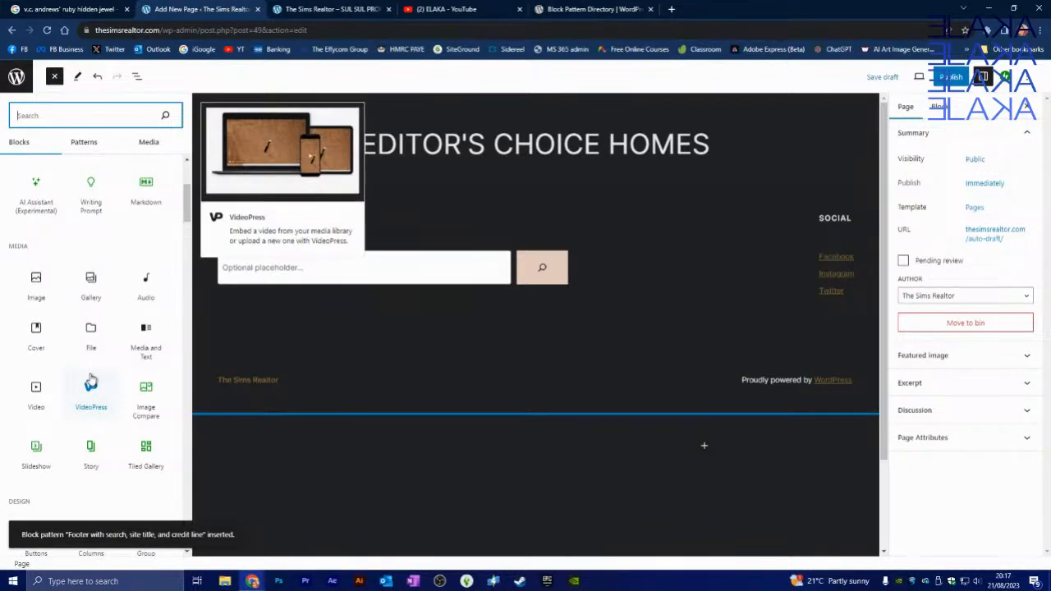
scroll(91, 380, "down", 3)
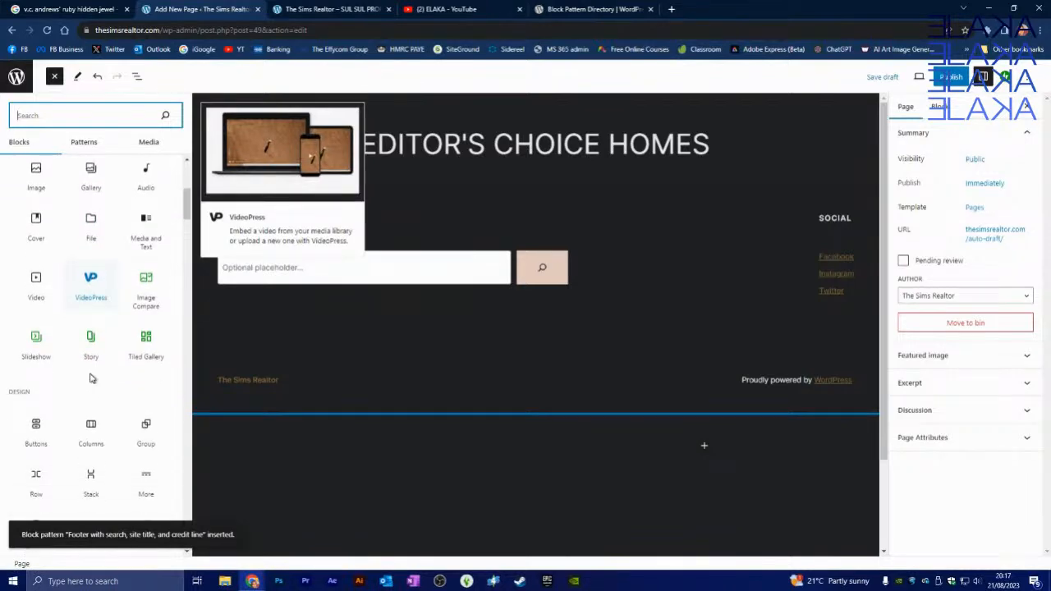
scroll(99, 373, "down", 1)
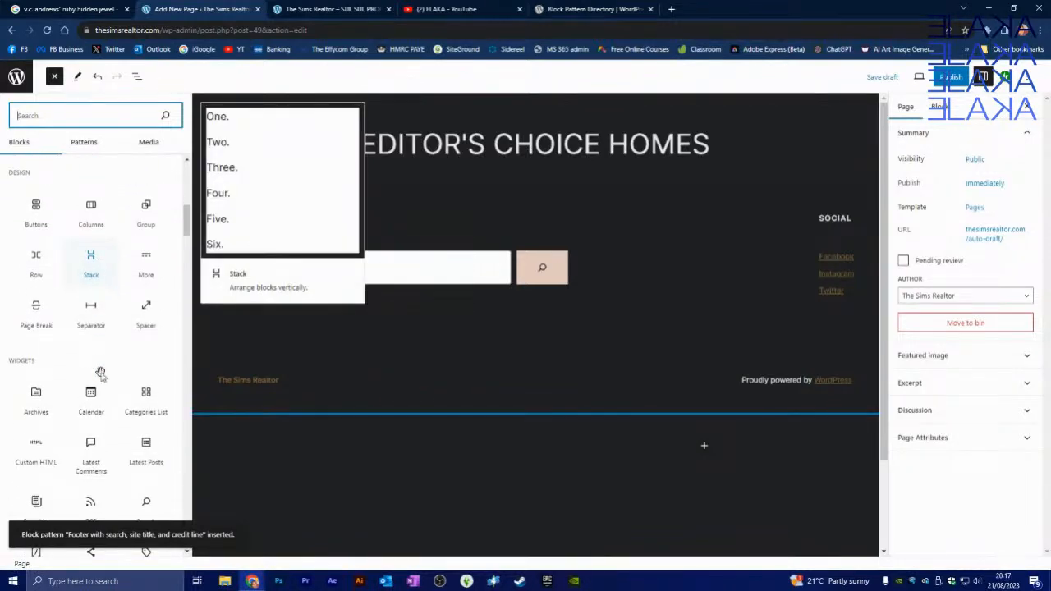
scroll(102, 376, "up", 6)
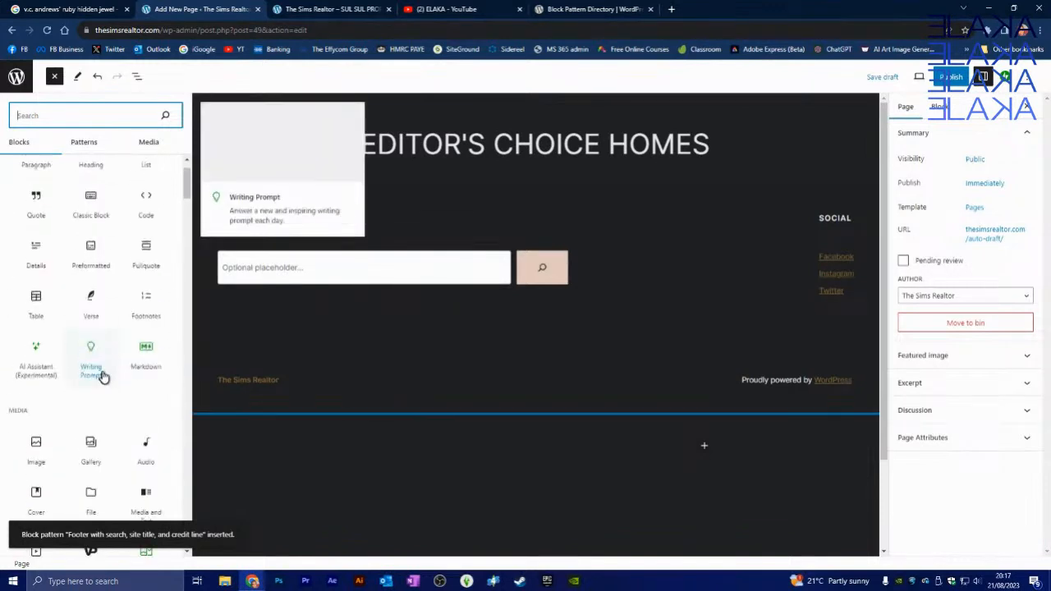
scroll(103, 376, "down", 3)
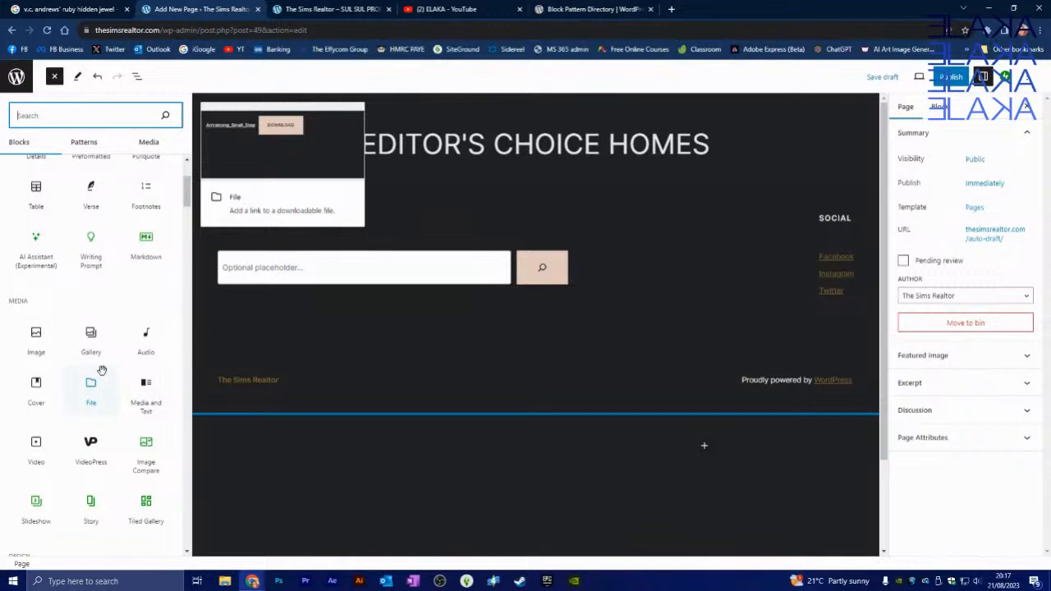
left_click(30, 336)
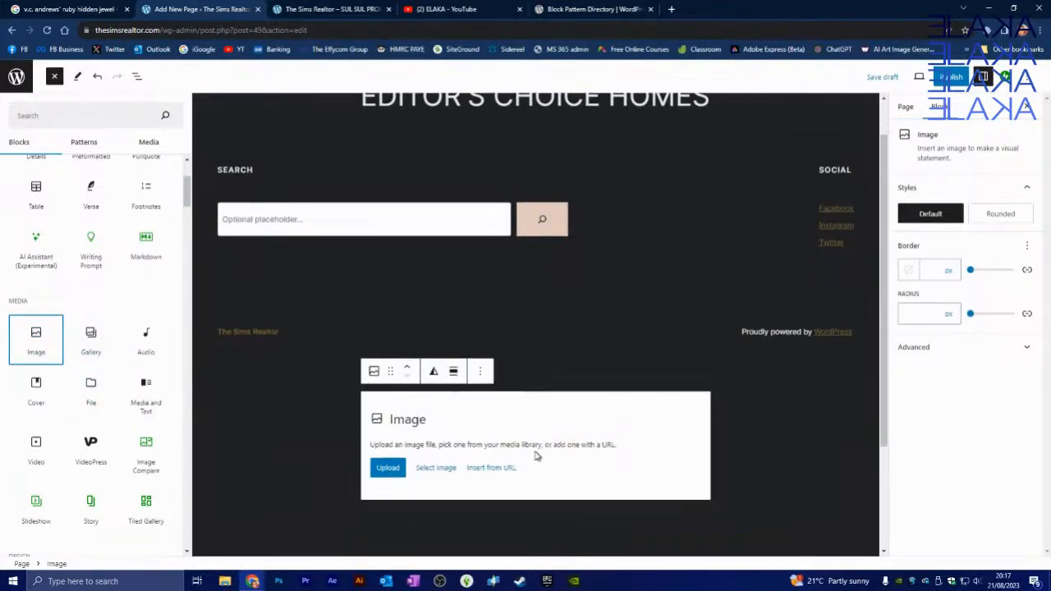
left_click_drag(49, 329, 312, 339)
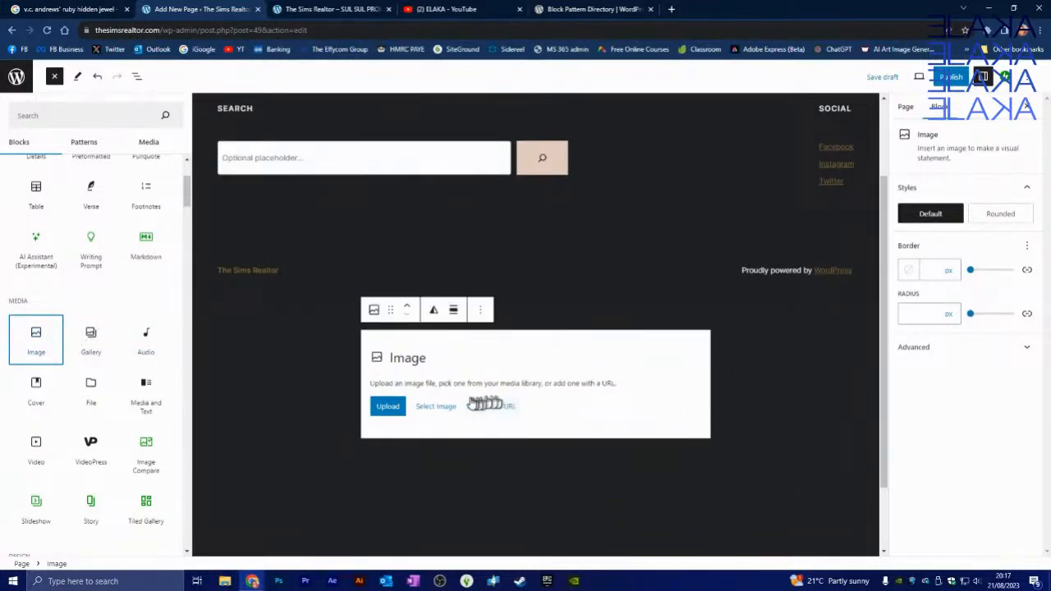
Choose Pexels Free Photos as the Image block's source and search it for "PROPERTY".
left_click(389, 407)
left_click(434, 407)
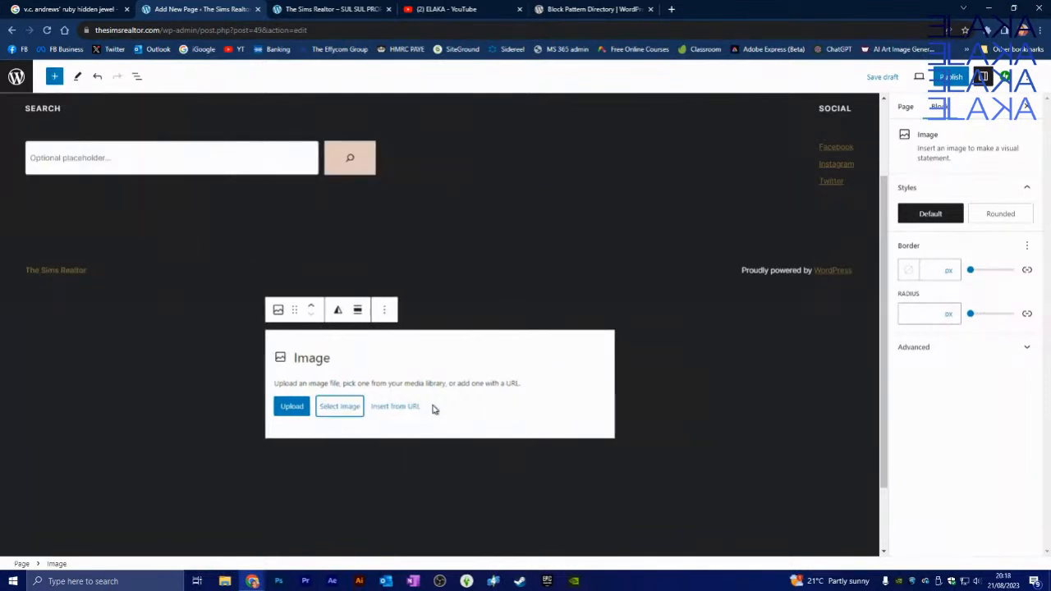
left_click(340, 408)
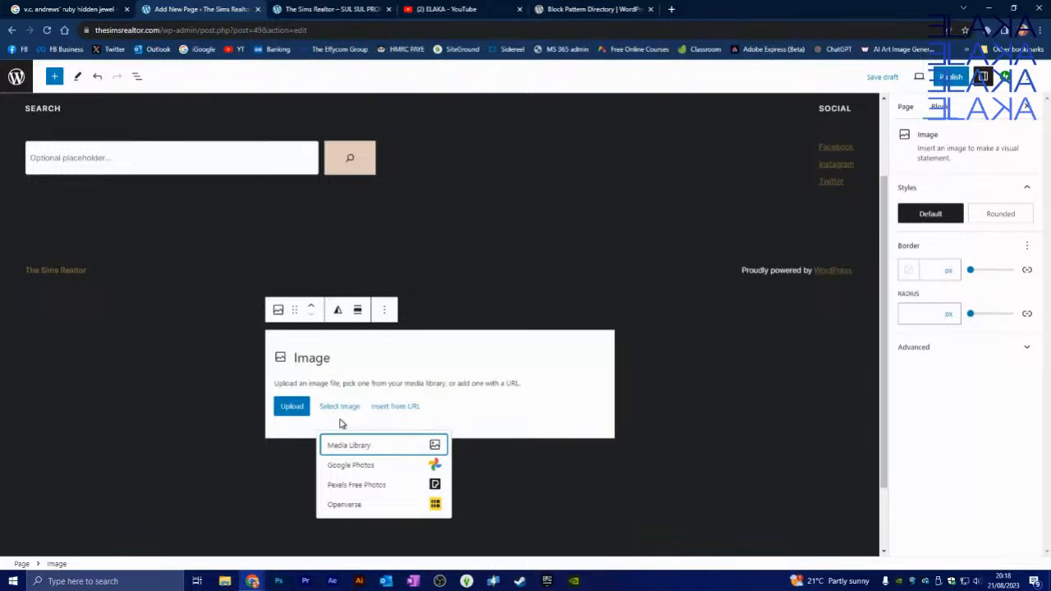
left_click(384, 488)
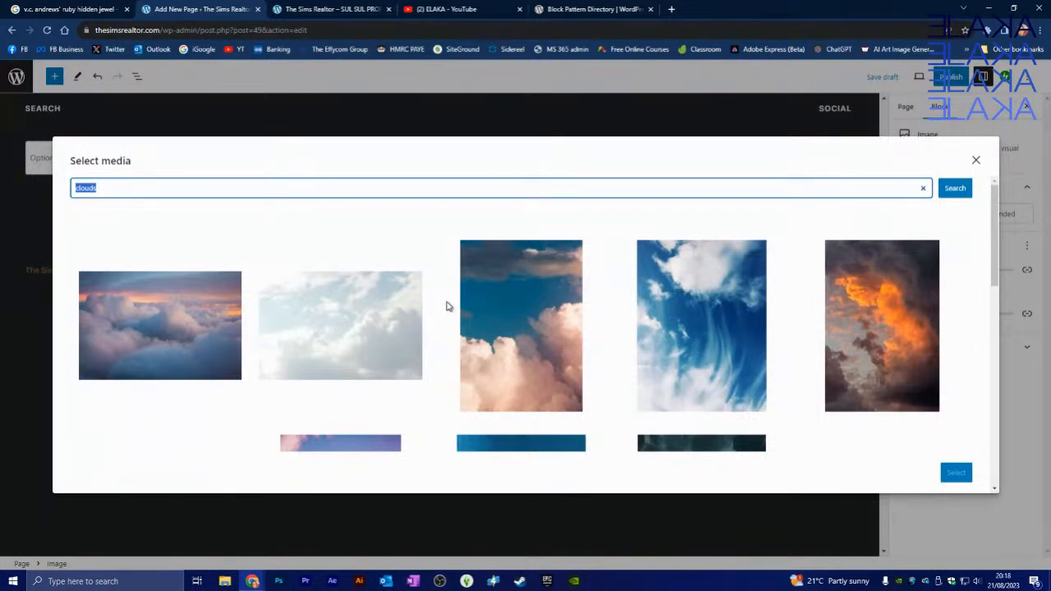
type("paope")
key("BackSpace")
key("BackSpace")
key("BackSpace")
type("ROPERTY")
key("Return")
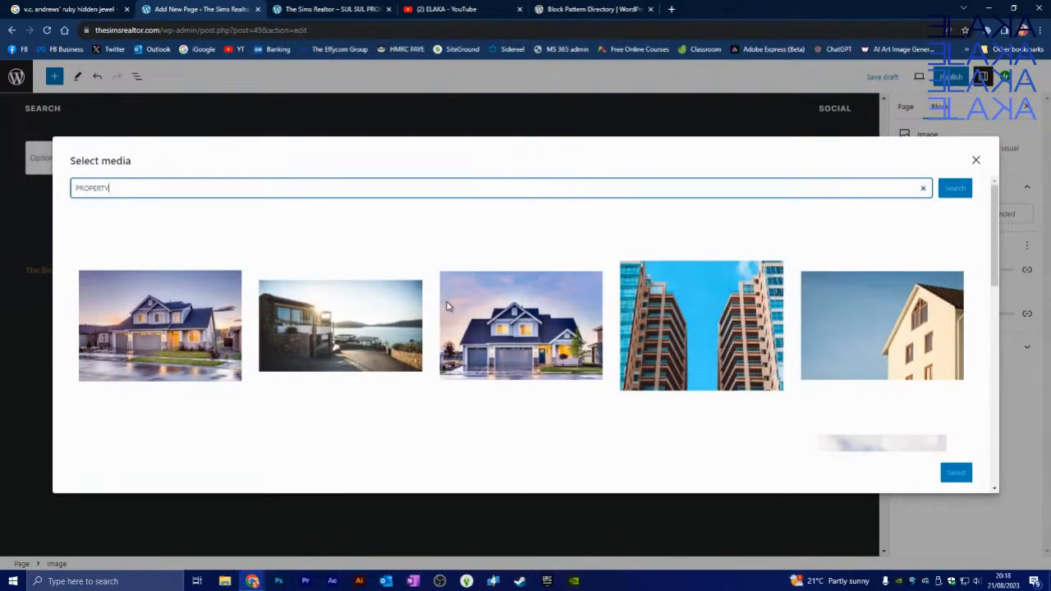
Browse the Pexels property results and insert the photo of the beige bungalow house with the curved driveway into the Image block.
scroll(493, 395, "down", 5)
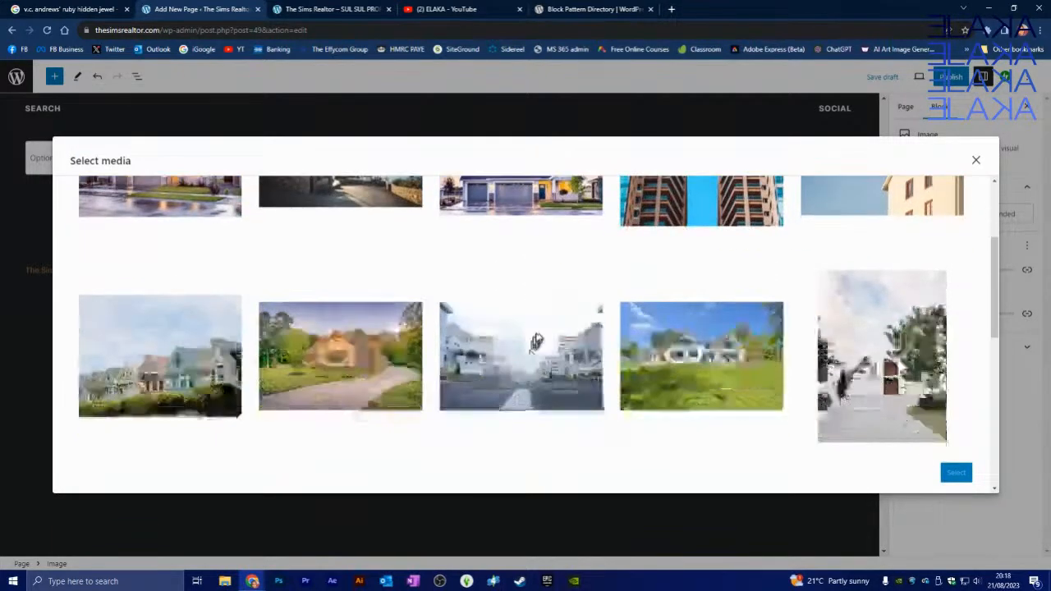
scroll(546, 305, "down", 5)
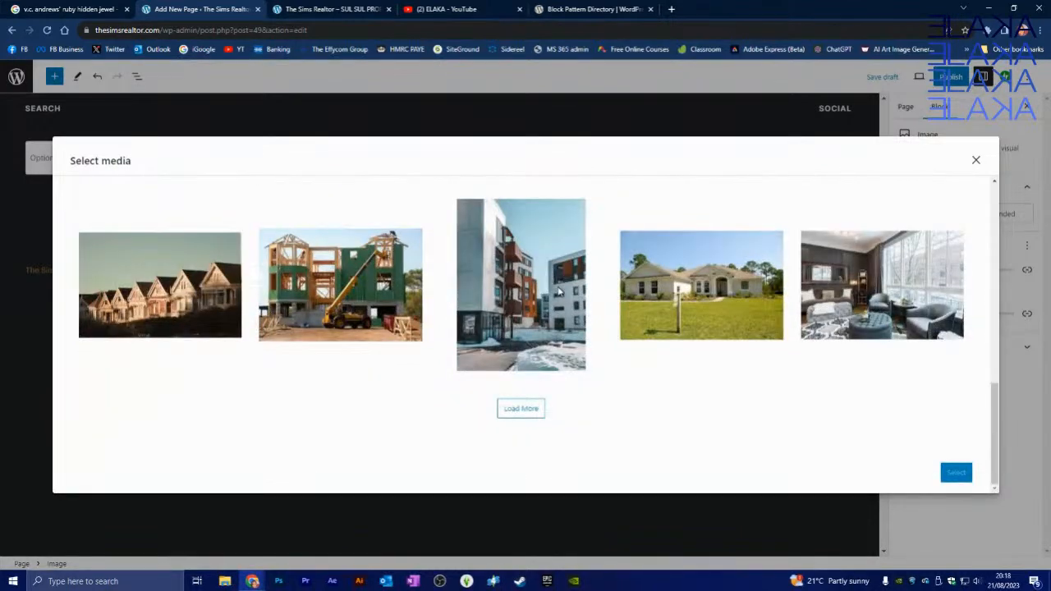
scroll(578, 297, "up", 5)
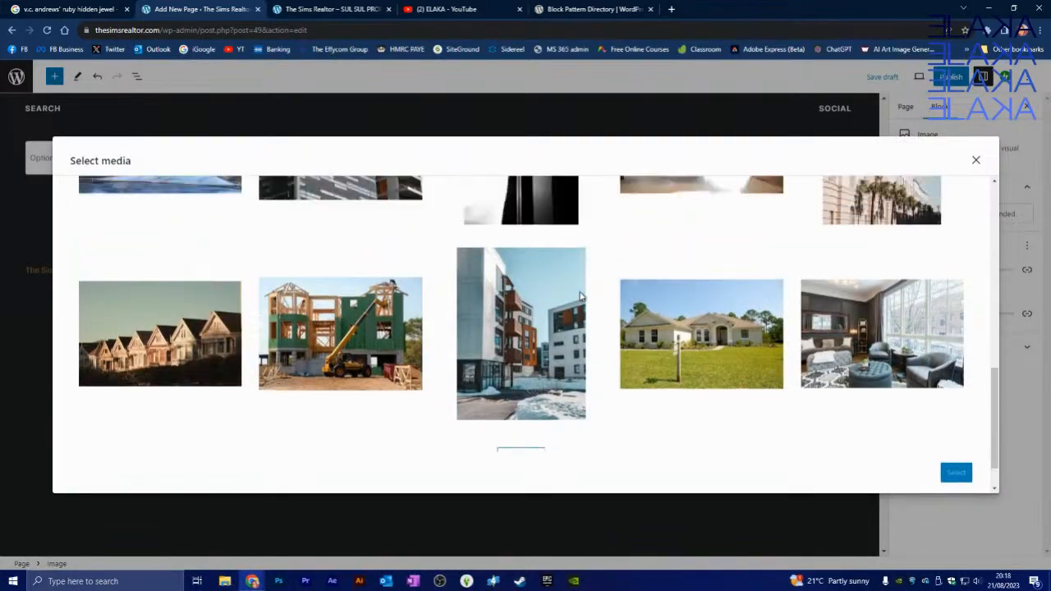
scroll(574, 283, "up", 1)
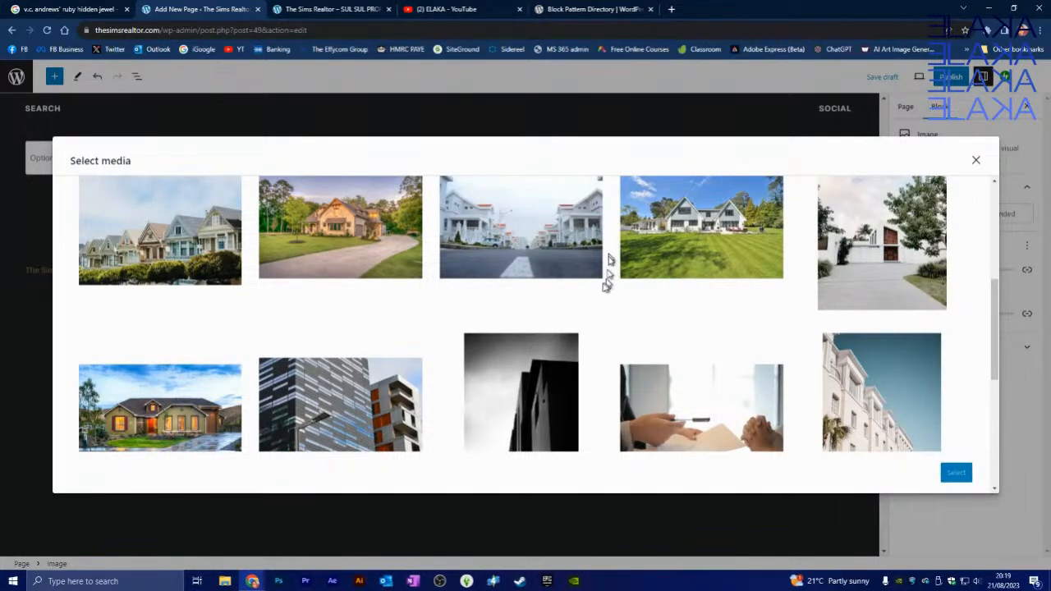
scroll(608, 313, "down", 5)
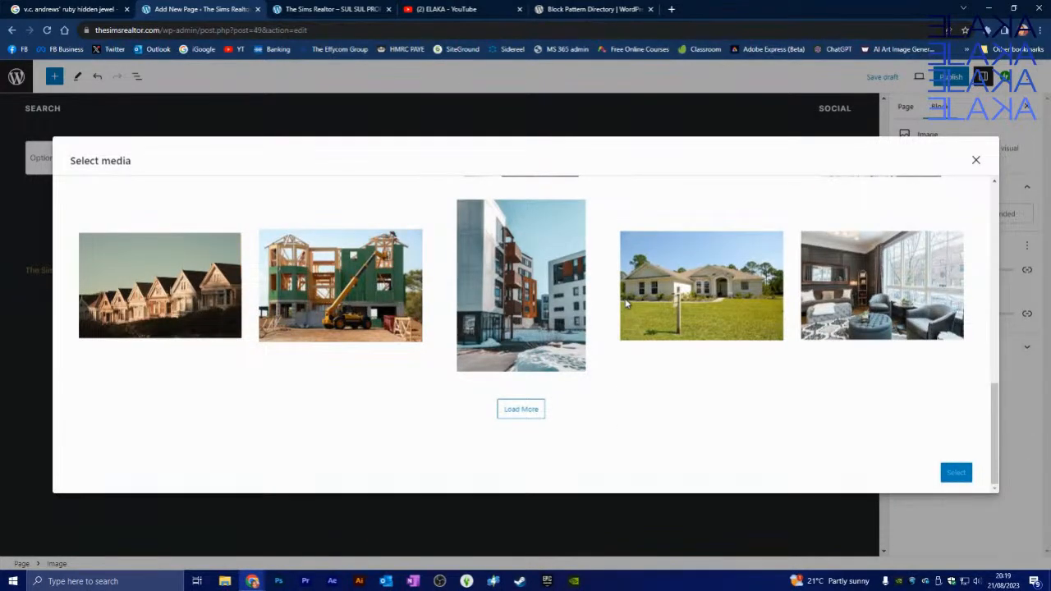
scroll(628, 308, "up", 2)
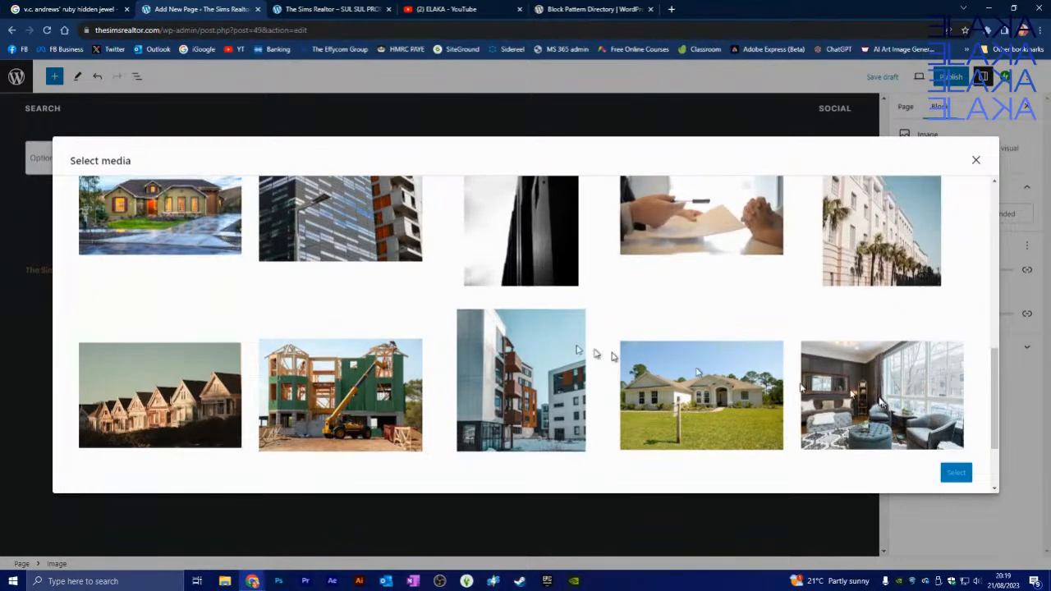
scroll(674, 368, "up", 2)
scroll(534, 333, "up", 1)
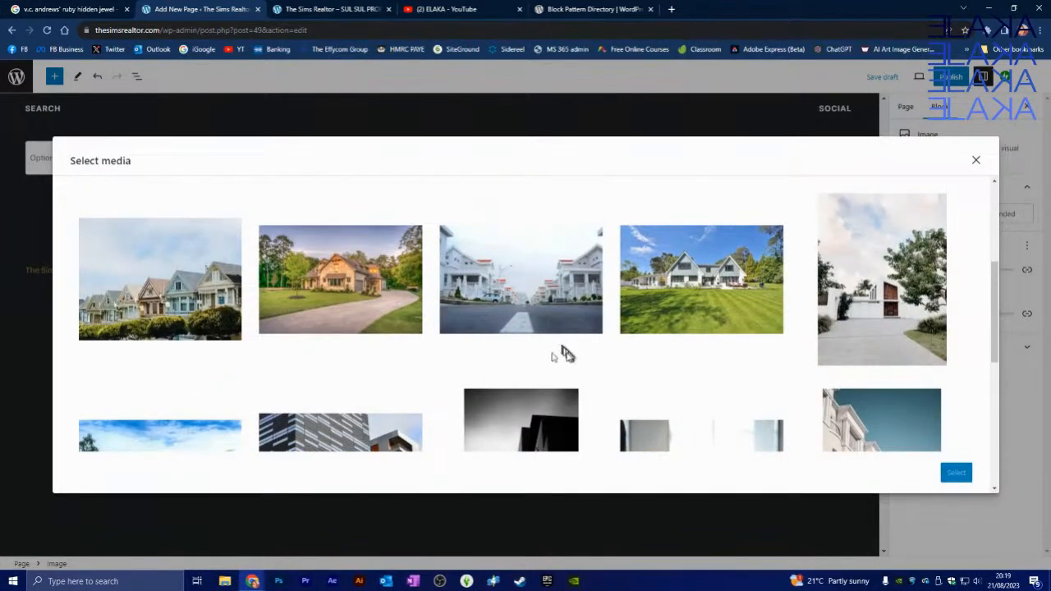
left_click(358, 281)
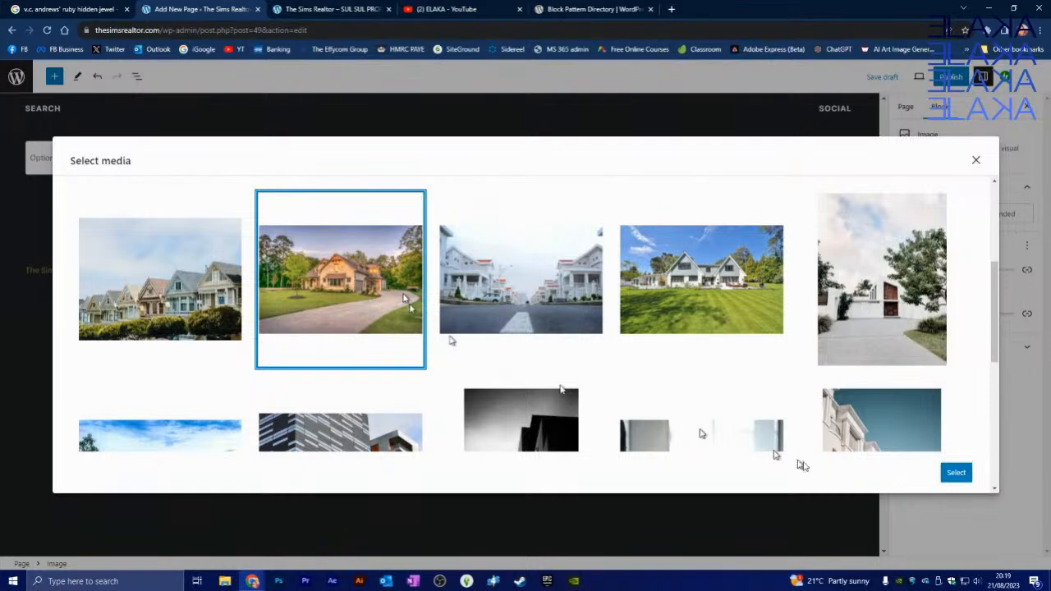
left_click(959, 474)
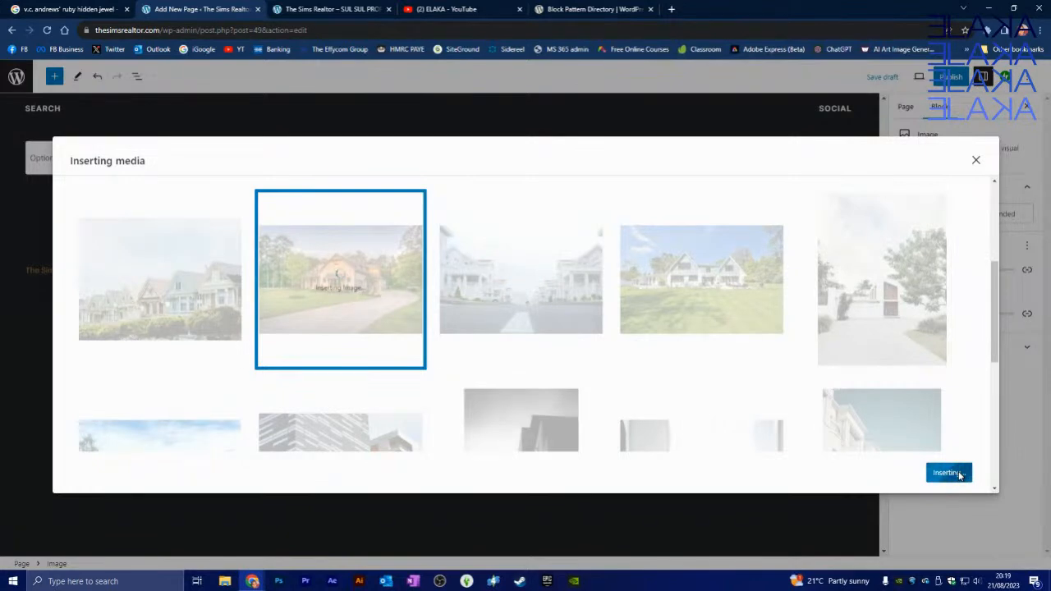
Resize the house image below the footer pattern to about 457 × 304 px.
scroll(649, 418, "down", 3)
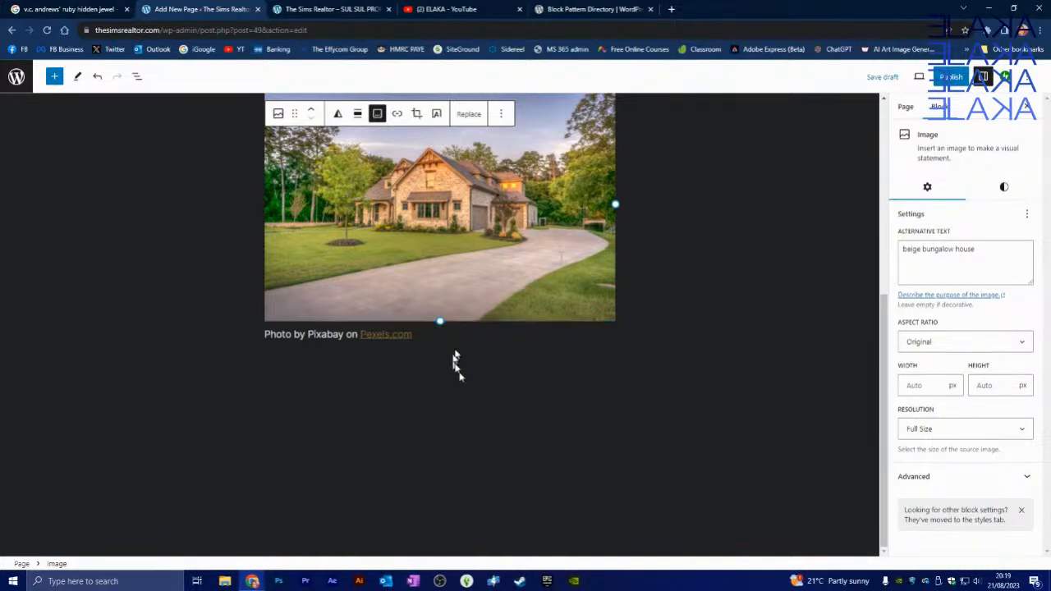
scroll(455, 357, "up", 2)
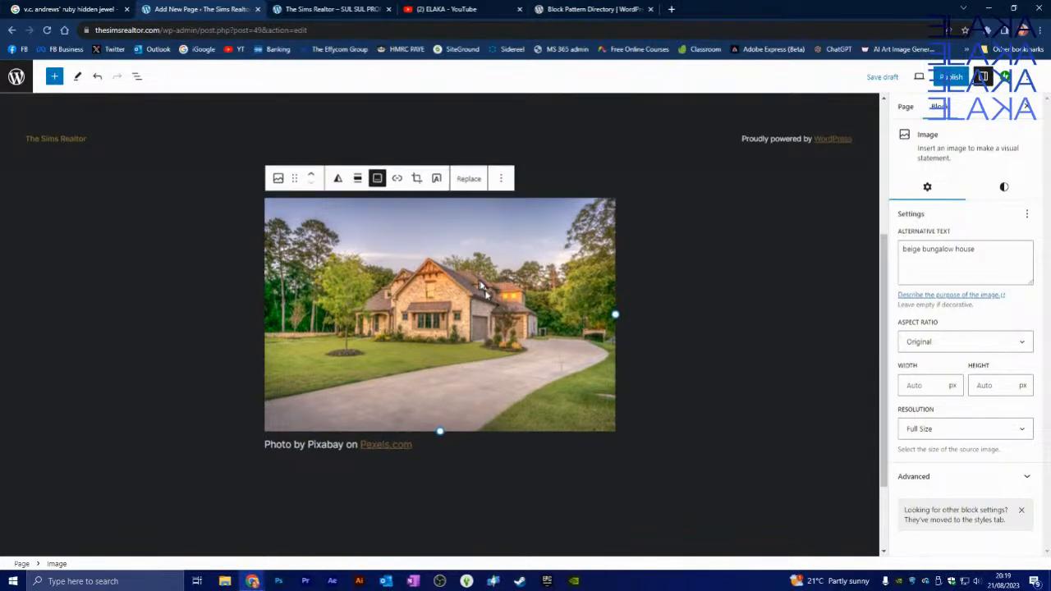
scroll(483, 288, "up", 2)
scroll(485, 291, "down", 1)
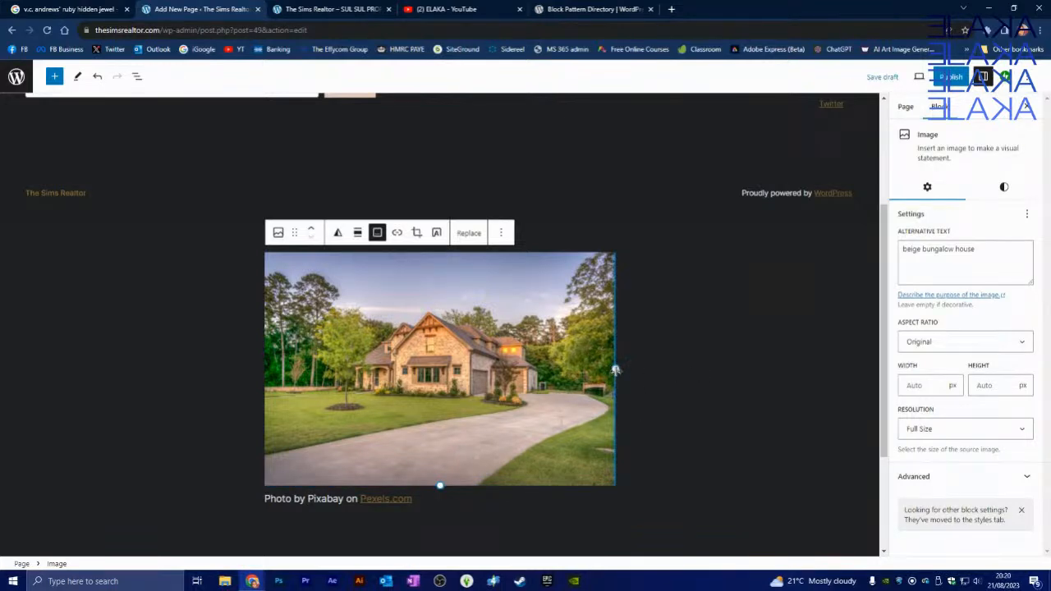
left_click_drag(616, 370, 690, 403)
scroll(731, 420, "down", 1)
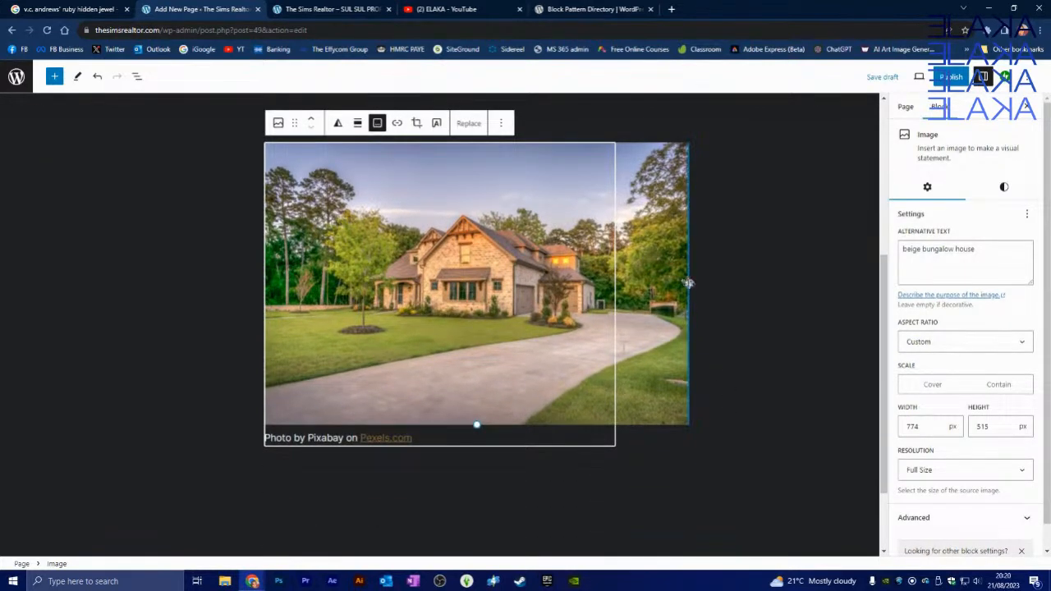
left_click_drag(687, 283, 516, 223)
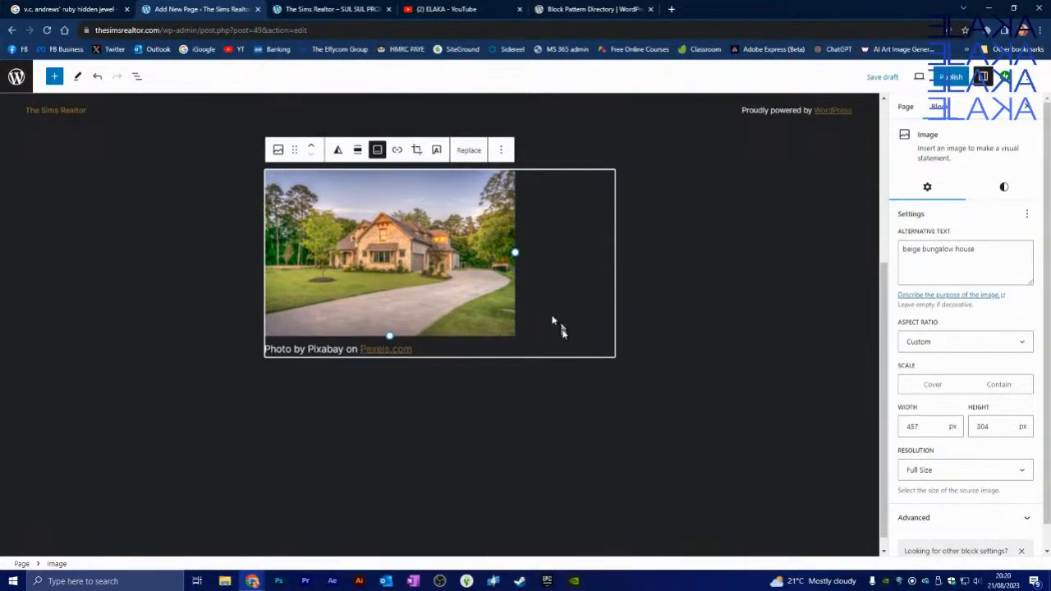
left_click(530, 426)
scroll(542, 402, "up", 2)
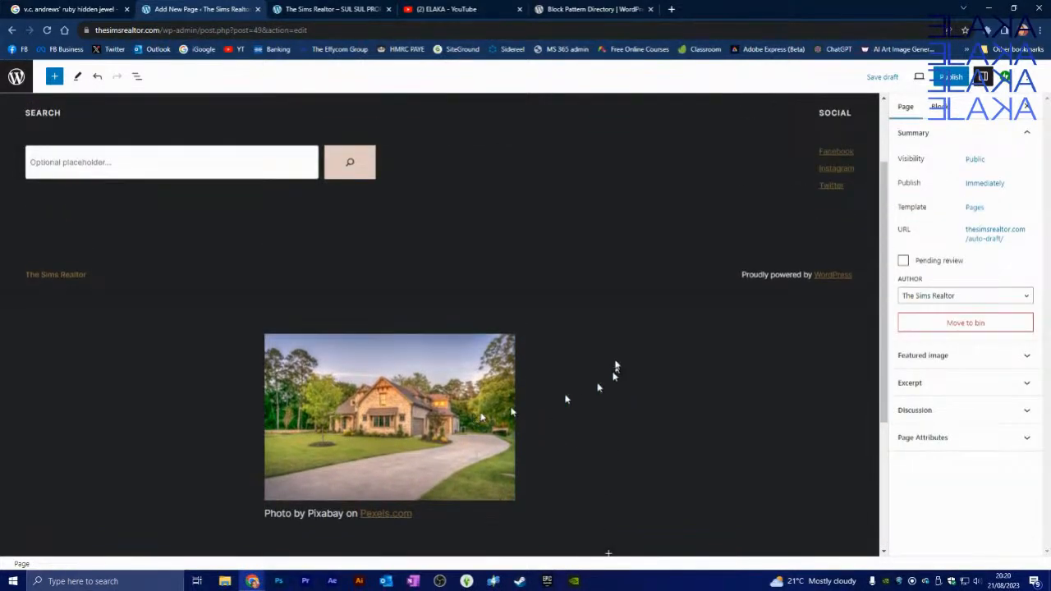
scroll(575, 390, "down", 1)
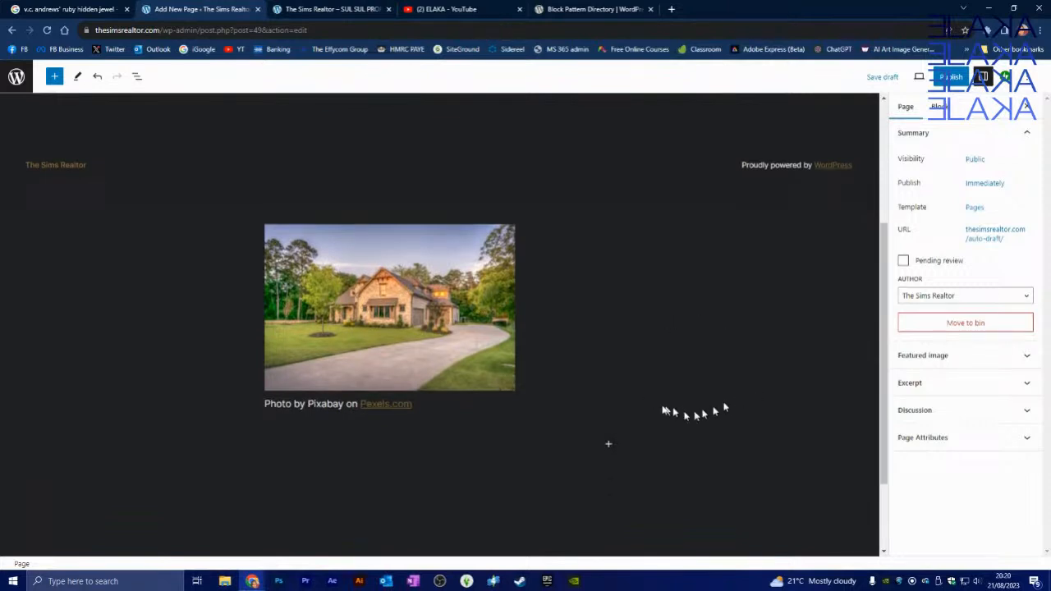
Align the house image to the centre of the page.
left_click(451, 291)
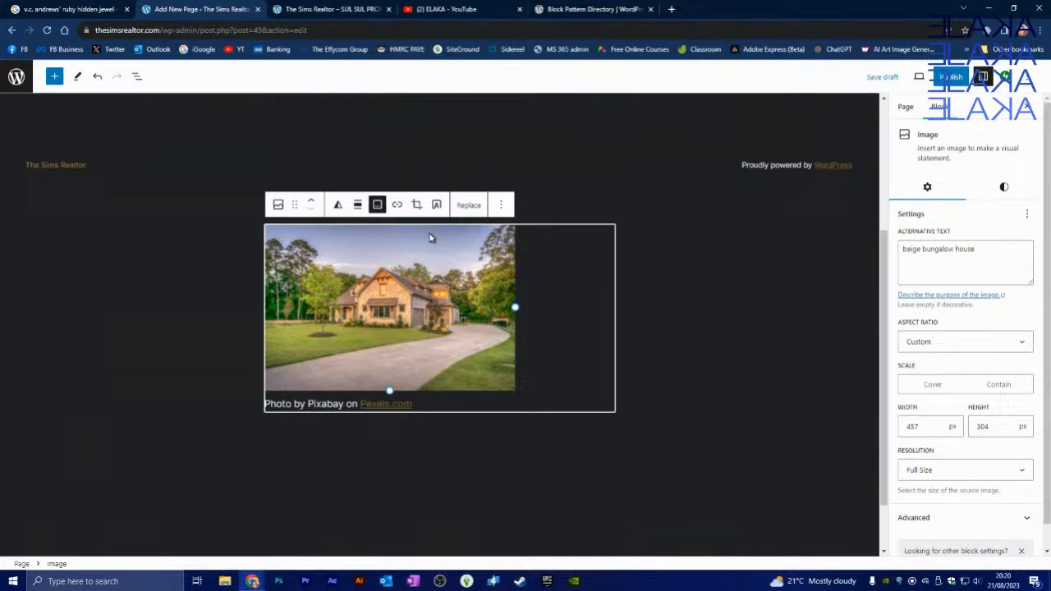
left_click(358, 207)
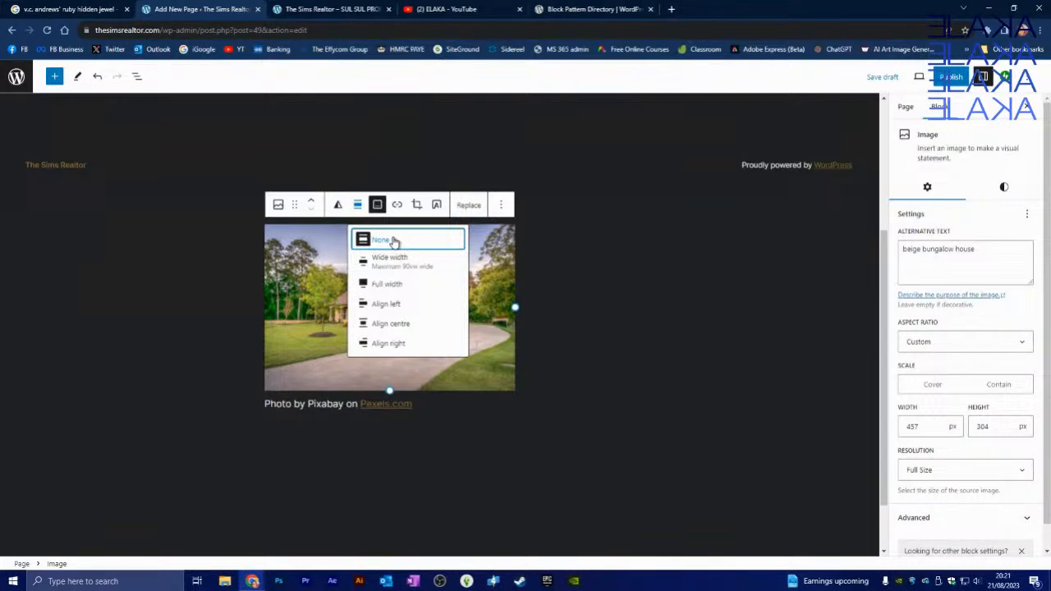
left_click(398, 325)
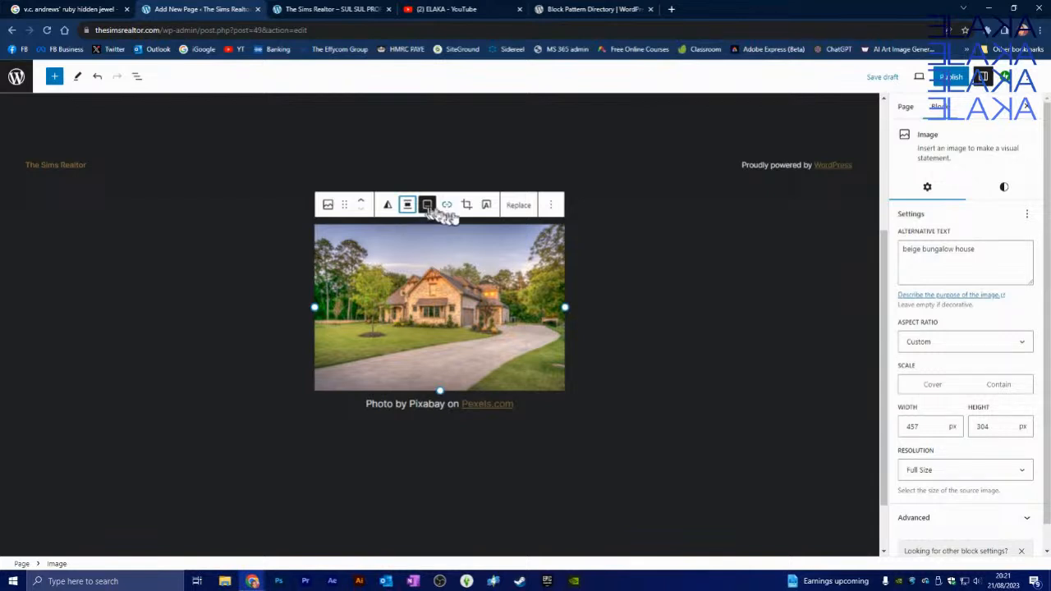
Try cropping the house image with a closer zoom and the house repositioned in the frame, and cancel the crop.
left_click(469, 206)
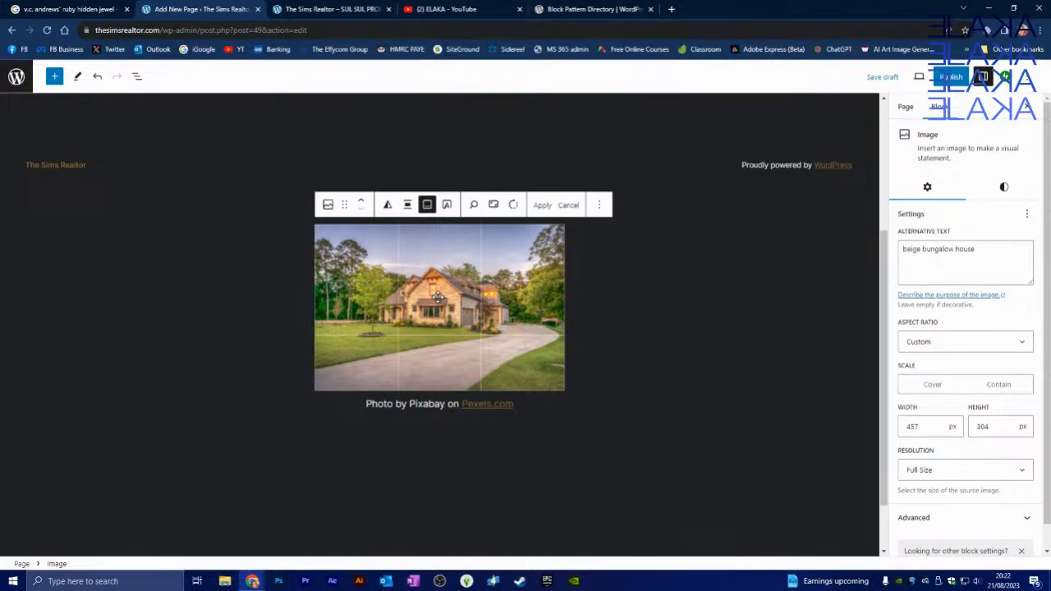
scroll(459, 300, "up", 2)
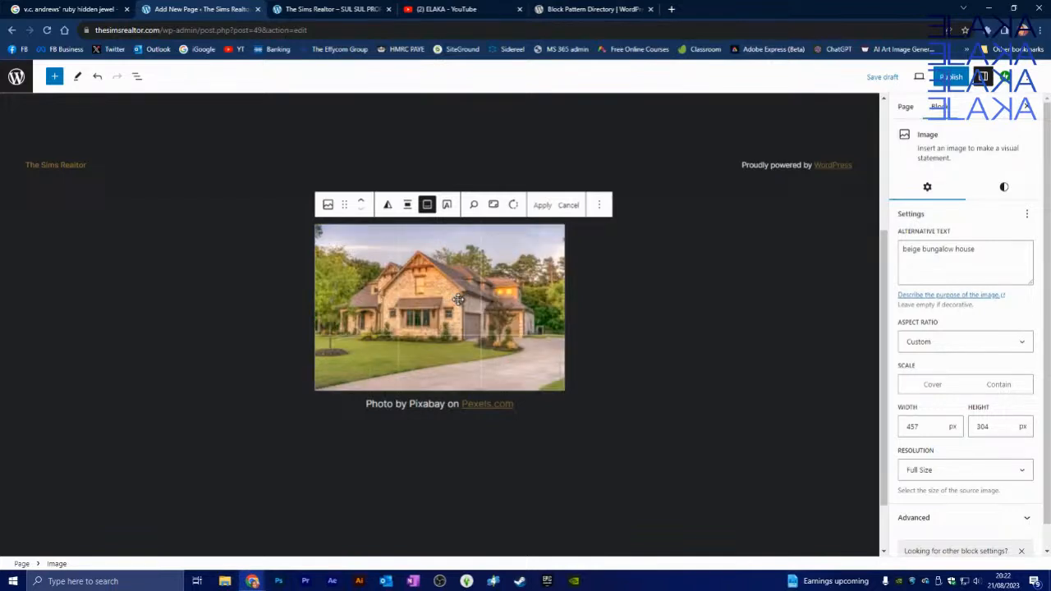
scroll(459, 300, "down", 2)
scroll(458, 300, "up", 3)
scroll(459, 300, "down", 3)
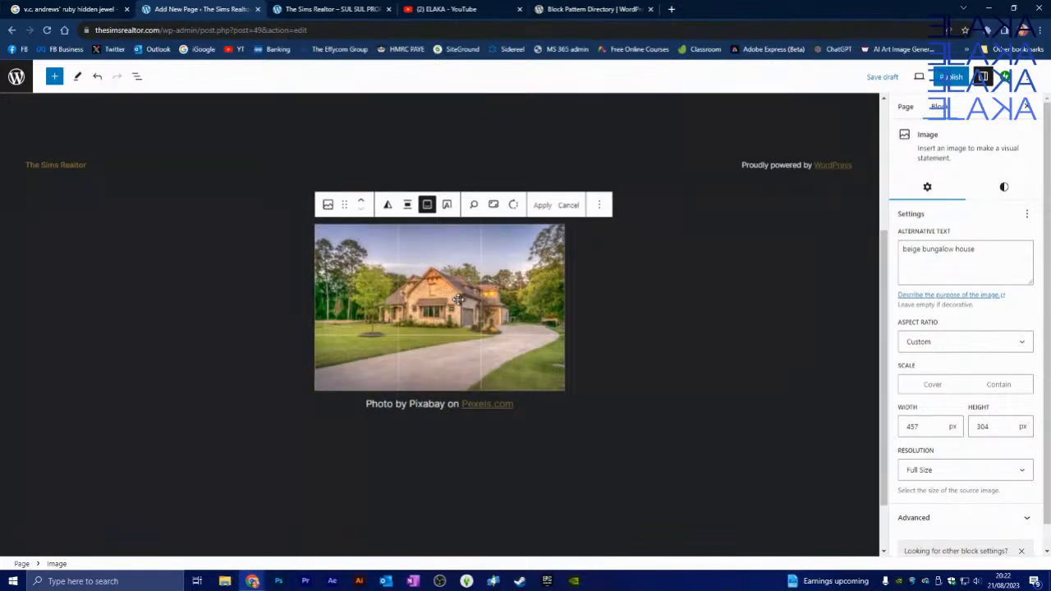
scroll(458, 300, "up", 2)
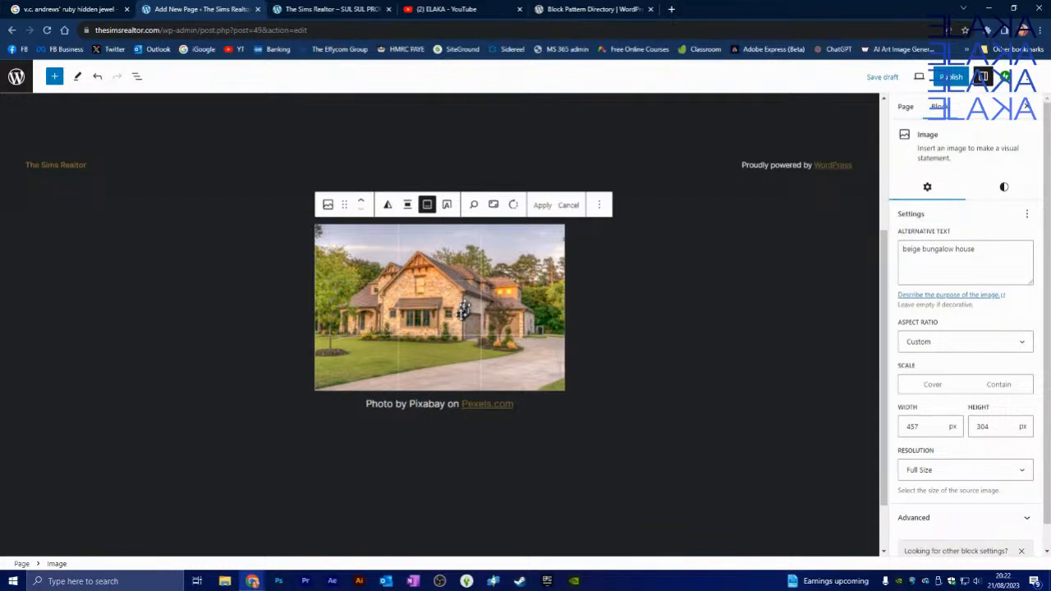
scroll(438, 307, "up", 2)
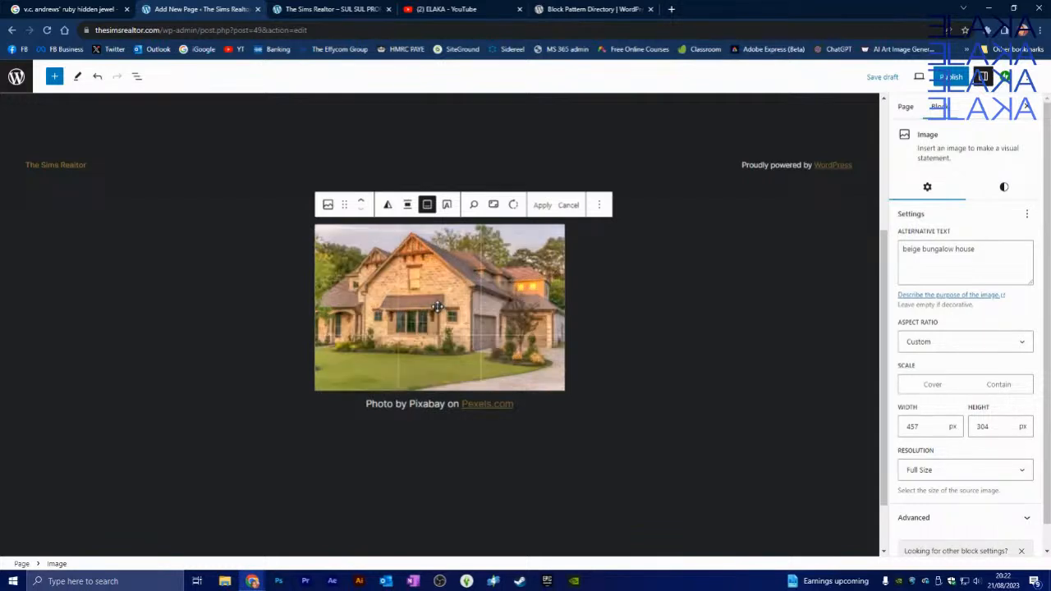
left_click_drag(394, 287, 441, 290)
left_click_drag(432, 284, 428, 294)
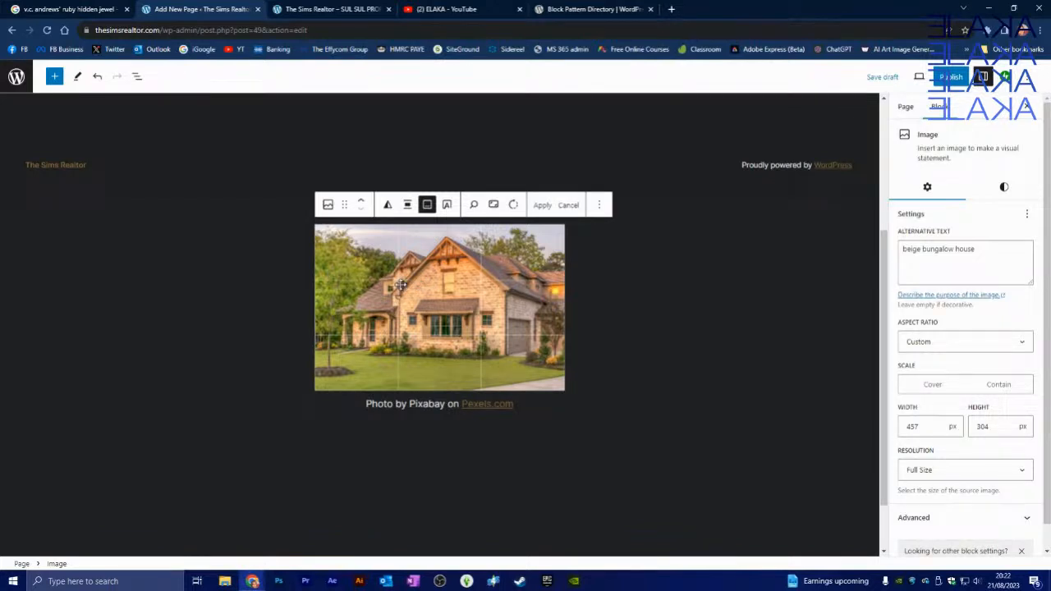
left_click(569, 205)
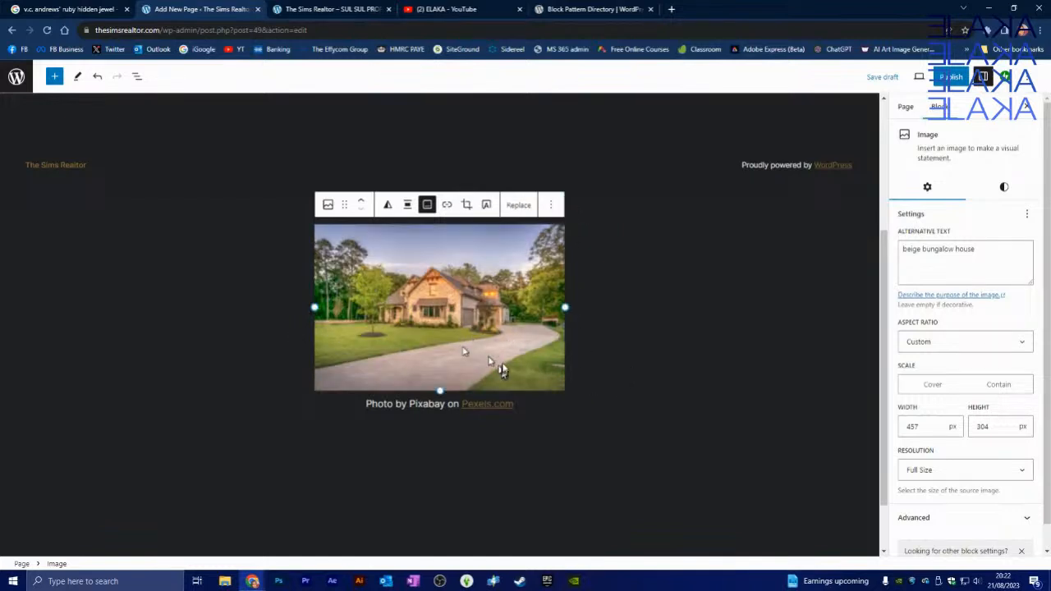
Try adding text over the house image by converting it to a Cover block, and undo the conversion.
left_click(488, 206)
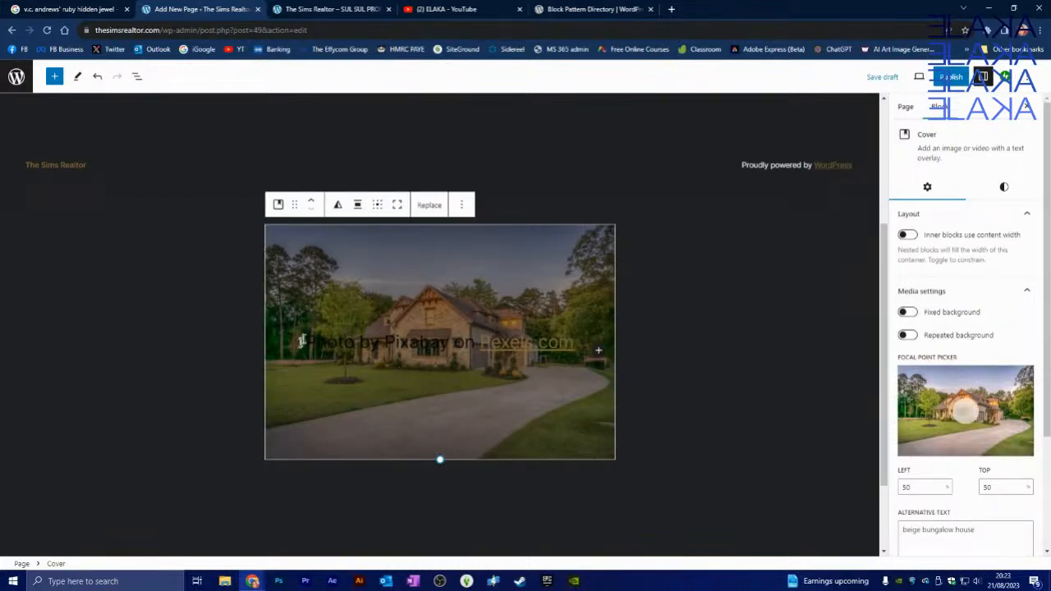
left_click(598, 351)
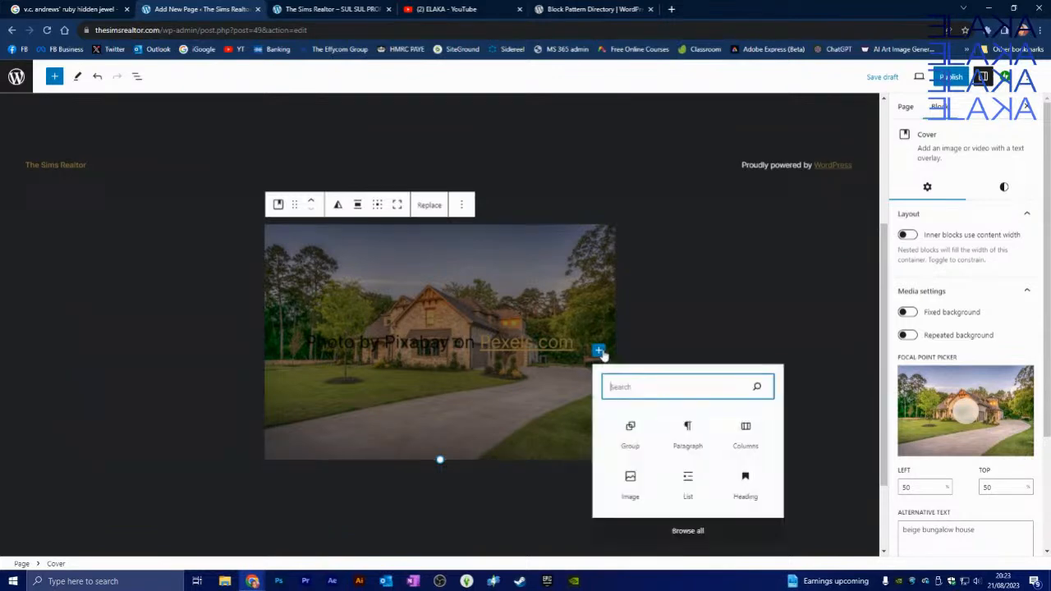
left_click(535, 298)
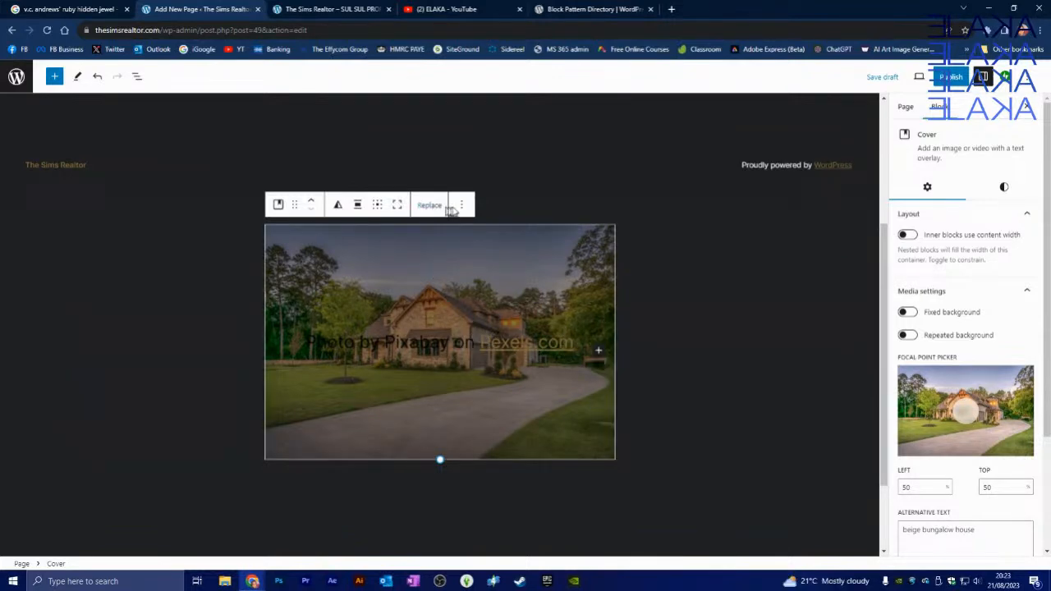
left_click(648, 286)
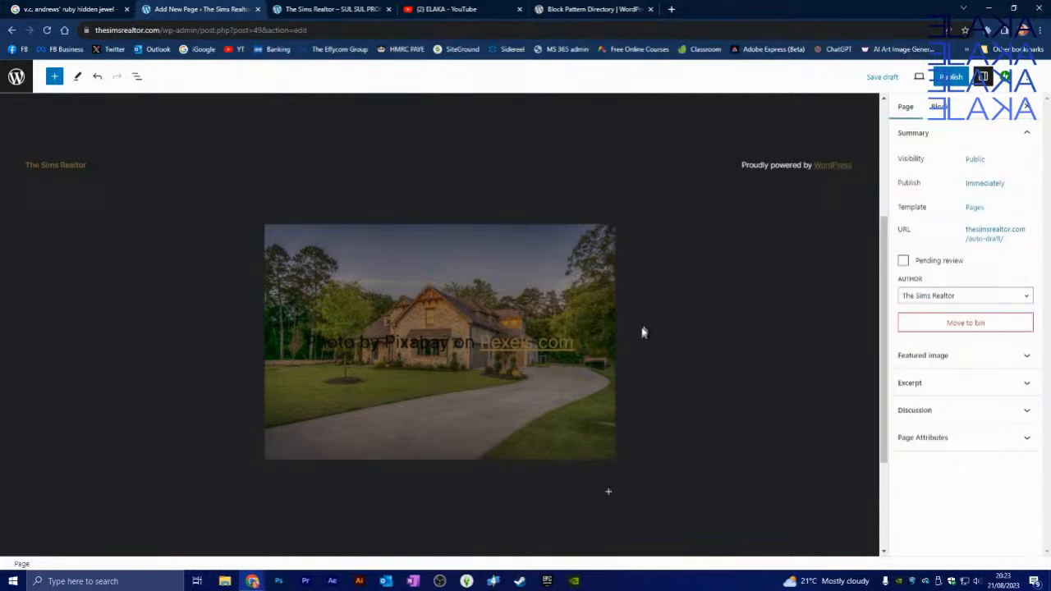
key("ctrl+z")
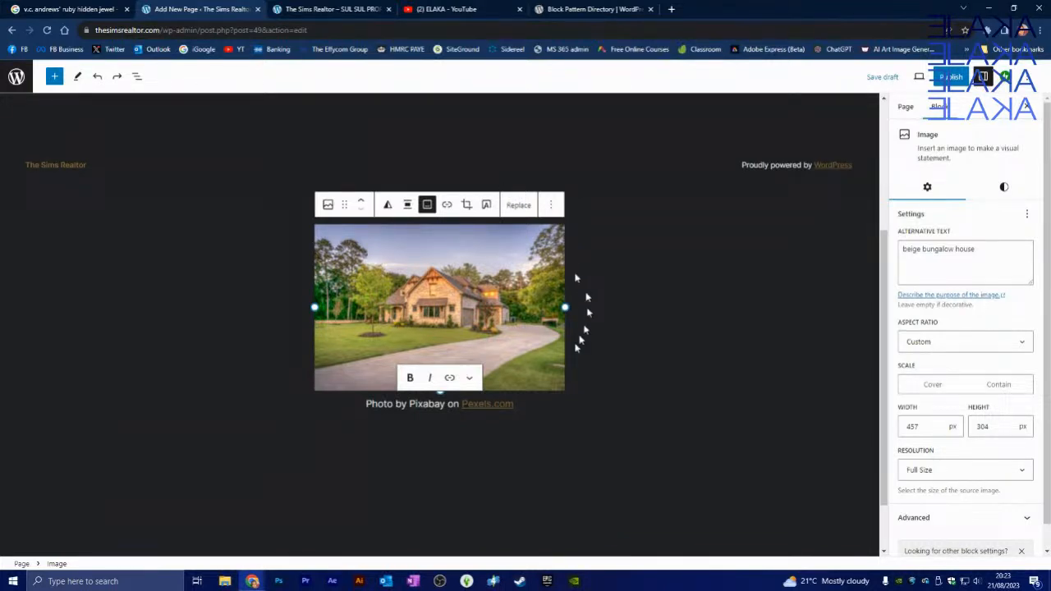
scroll(603, 333, "down", 2)
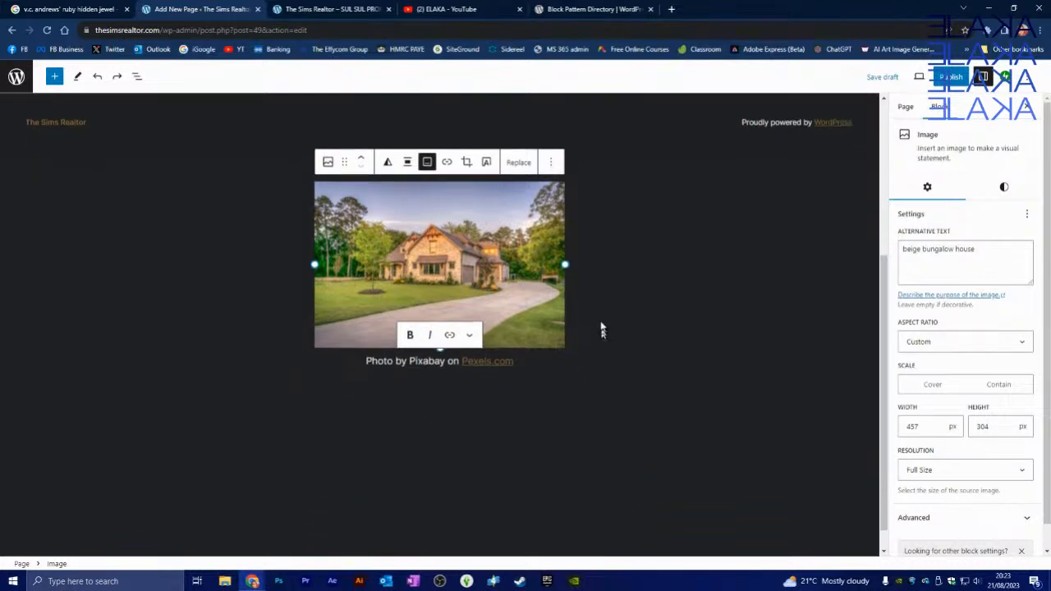
scroll(599, 282, "up", 4)
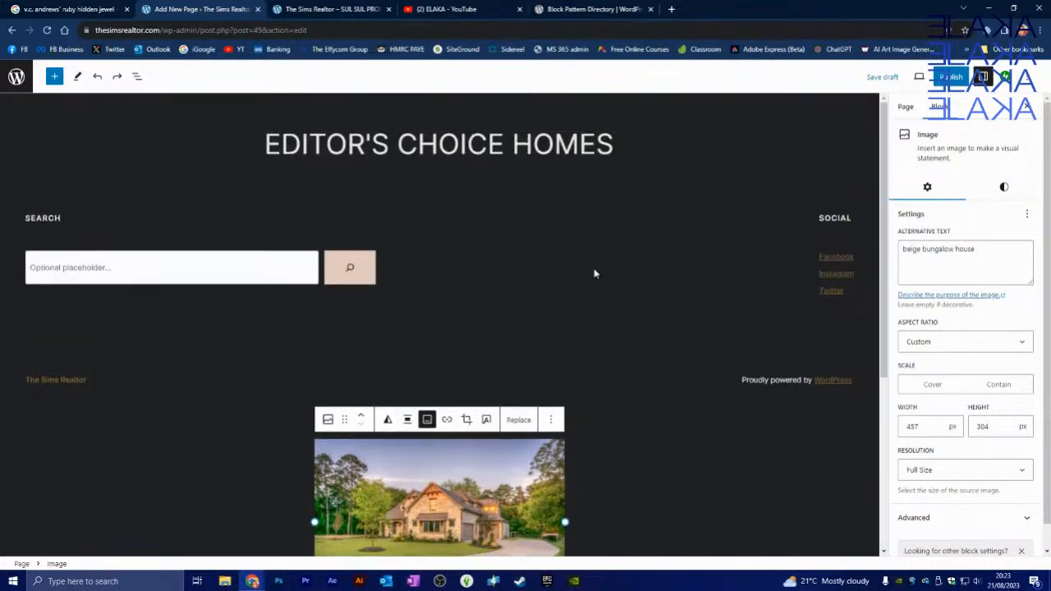
scroll(596, 273, "down", 2)
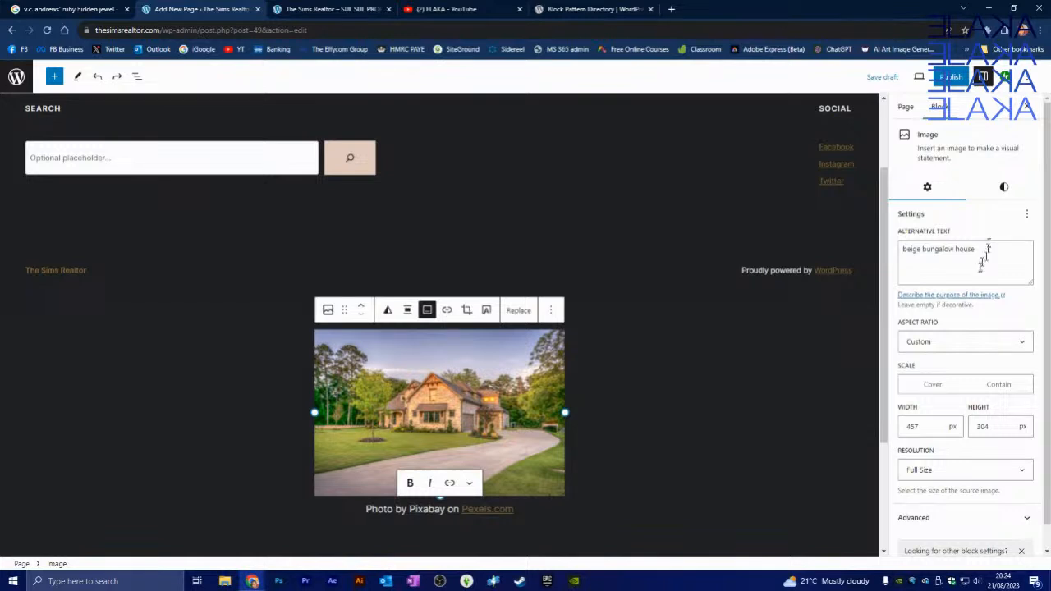
scroll(977, 344, "down", 1)
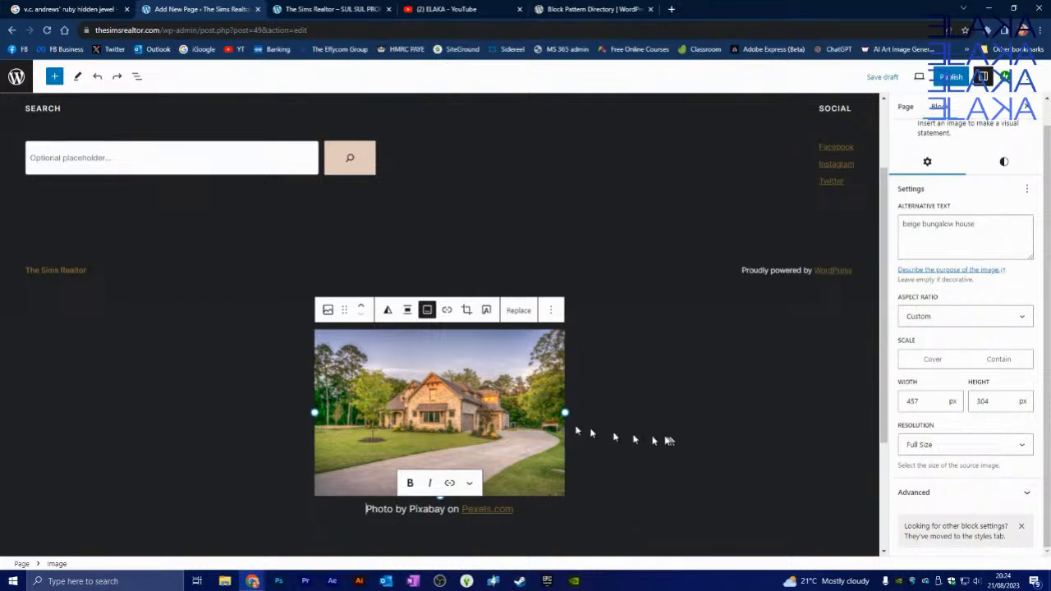
left_click(994, 445)
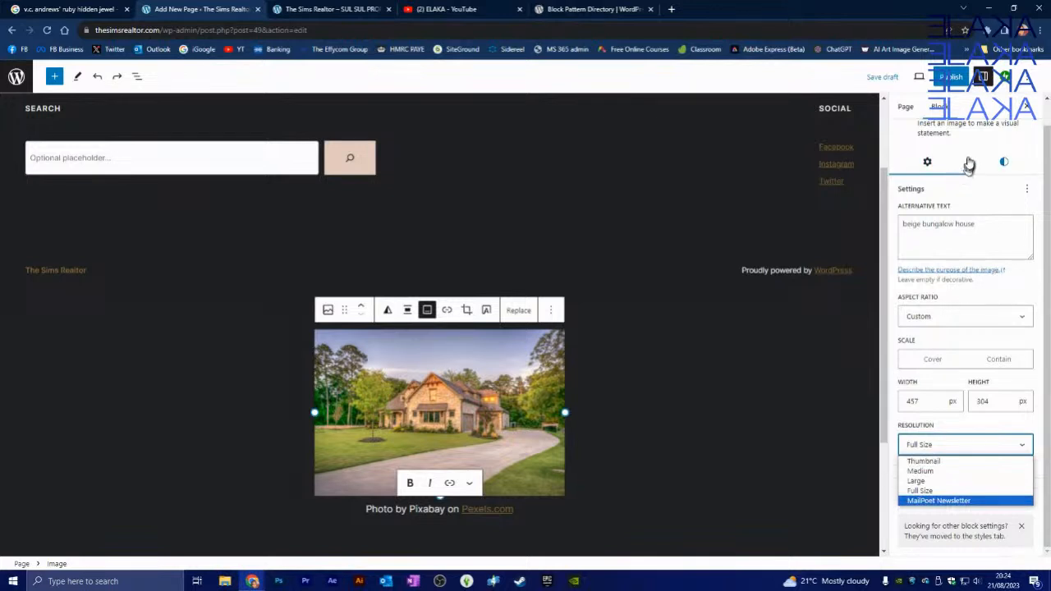
left_click(626, 460)
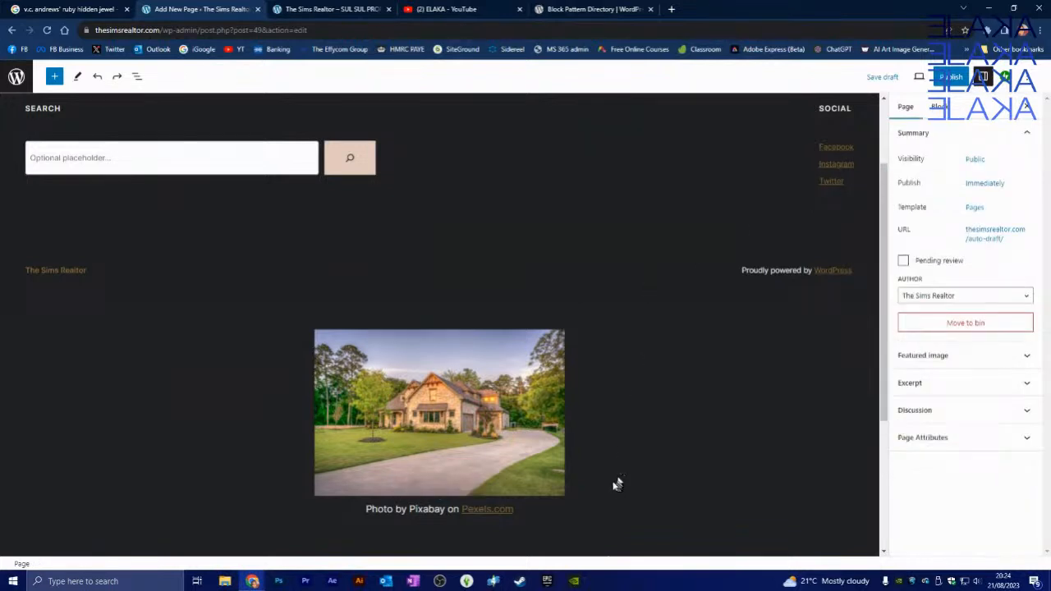
scroll(616, 481, "up", 2)
scroll(615, 459, "down", 1)
scroll(429, 364, "down", 2)
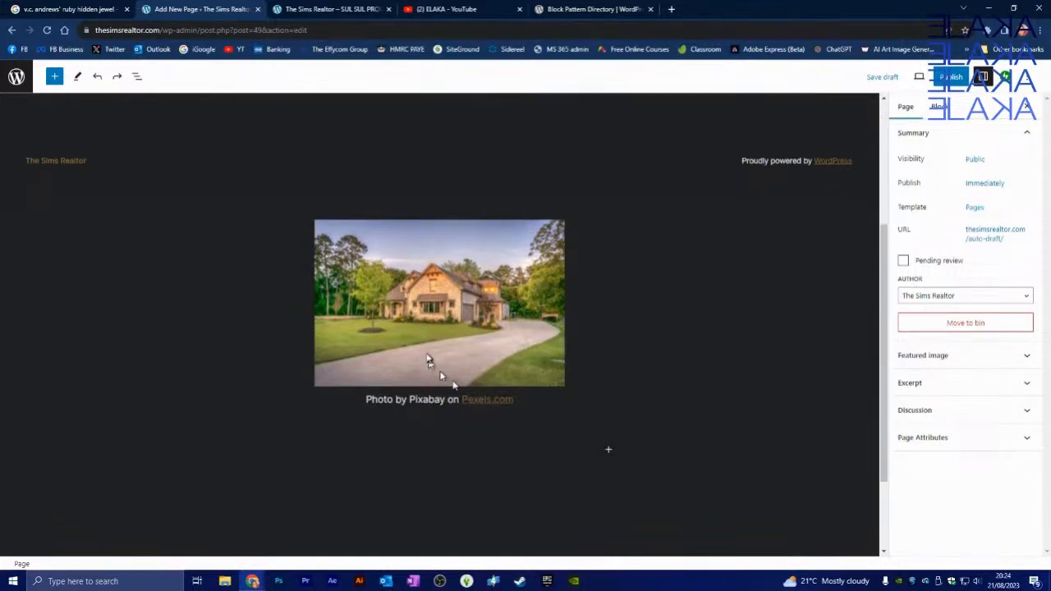
Move the footer pattern group with the search box and social links below the house image.
scroll(436, 359, "up", 3)
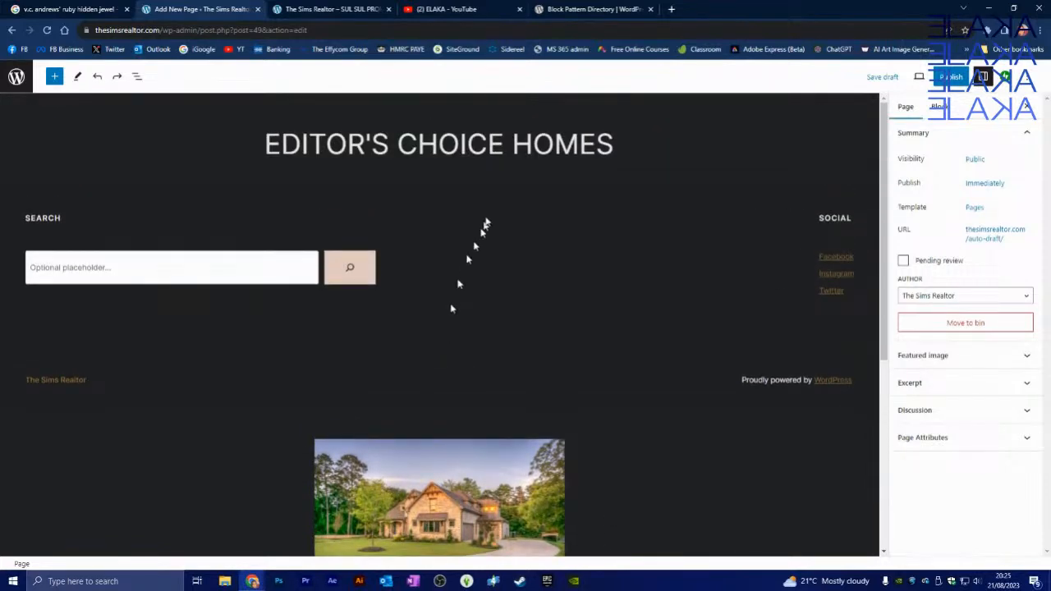
left_click(493, 216)
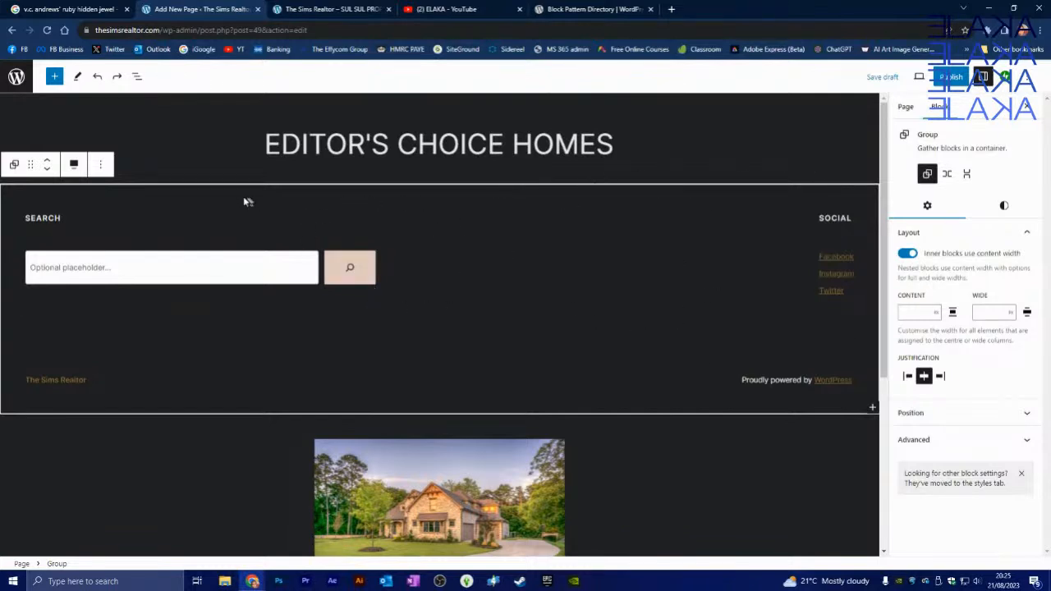
left_click(47, 170)
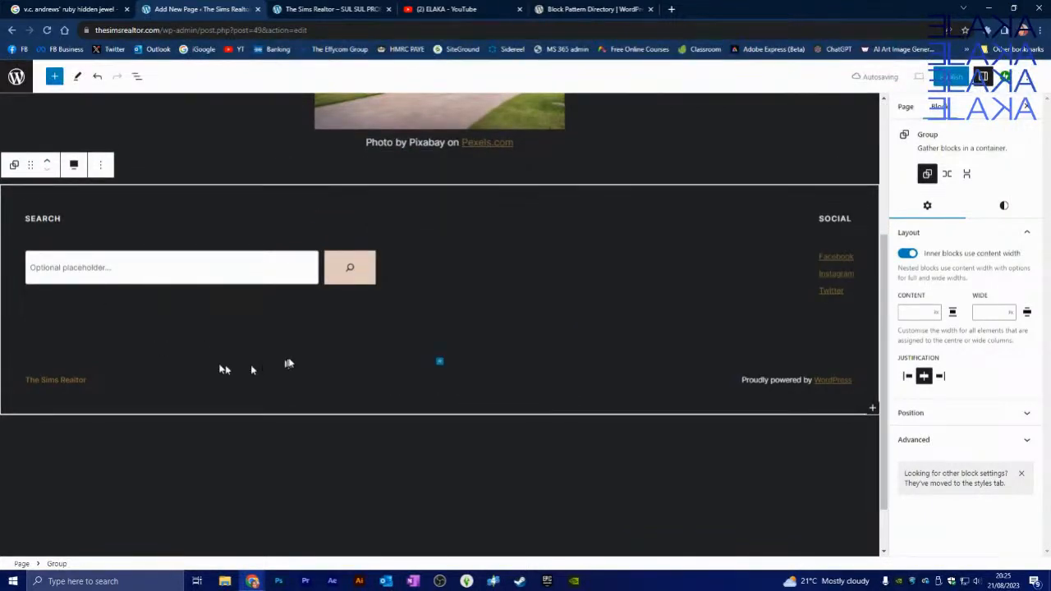
scroll(549, 308, "up", 4)
scroll(506, 285, "down", 2)
scroll(505, 279, "up", 2)
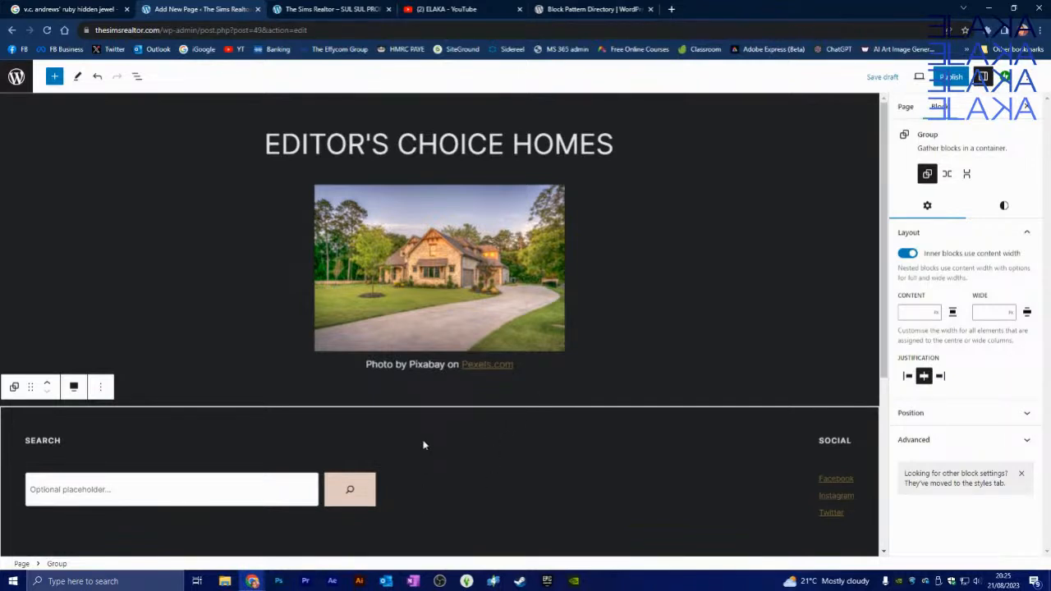
left_click(667, 251)
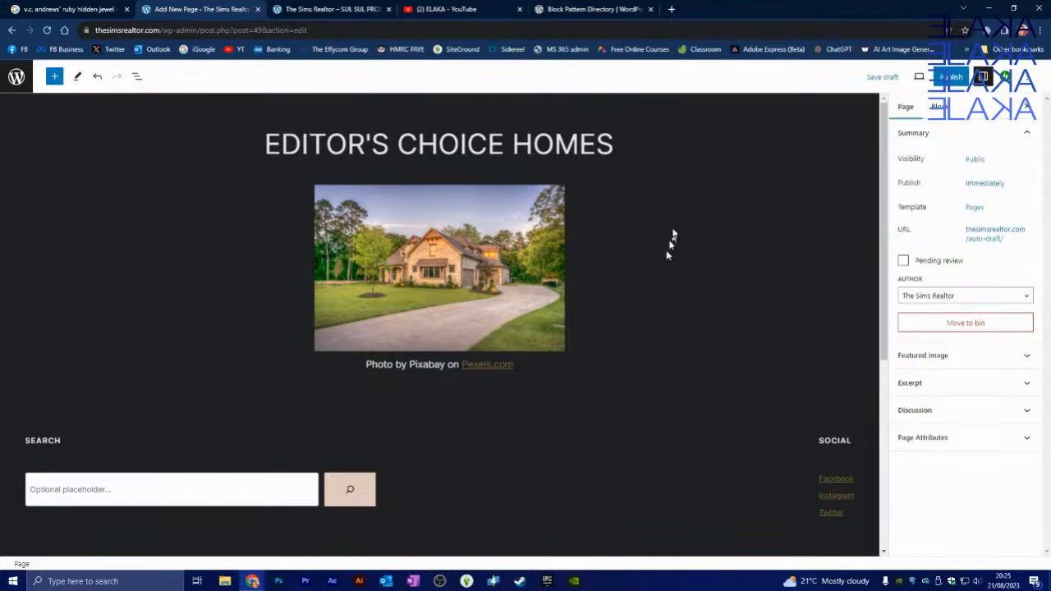
left_click(495, 267)
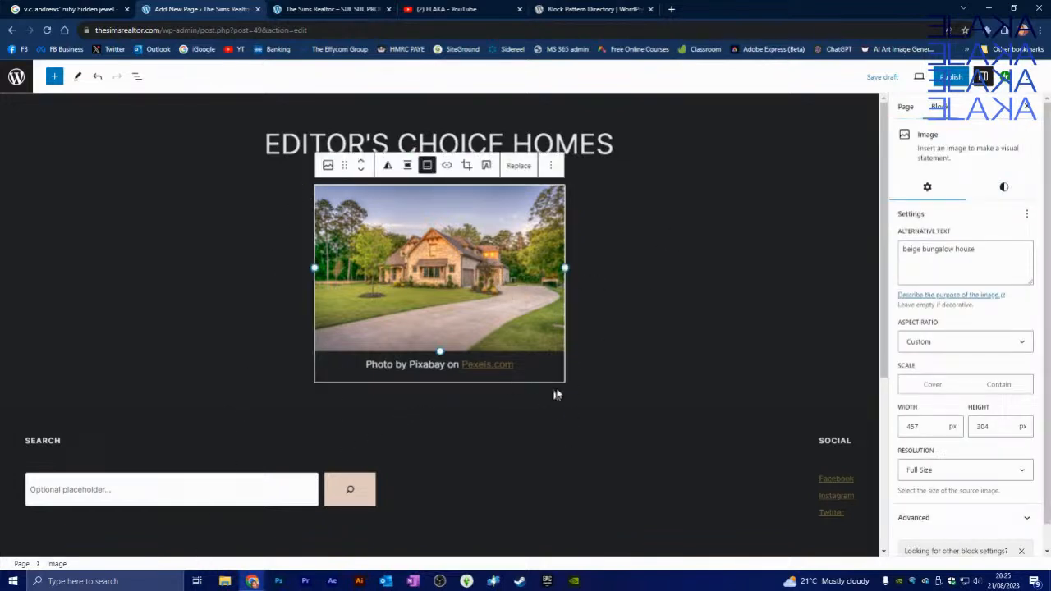
scroll(558, 390, "down", 4)
scroll(565, 378, "up", 2)
scroll(611, 325, "up", 2)
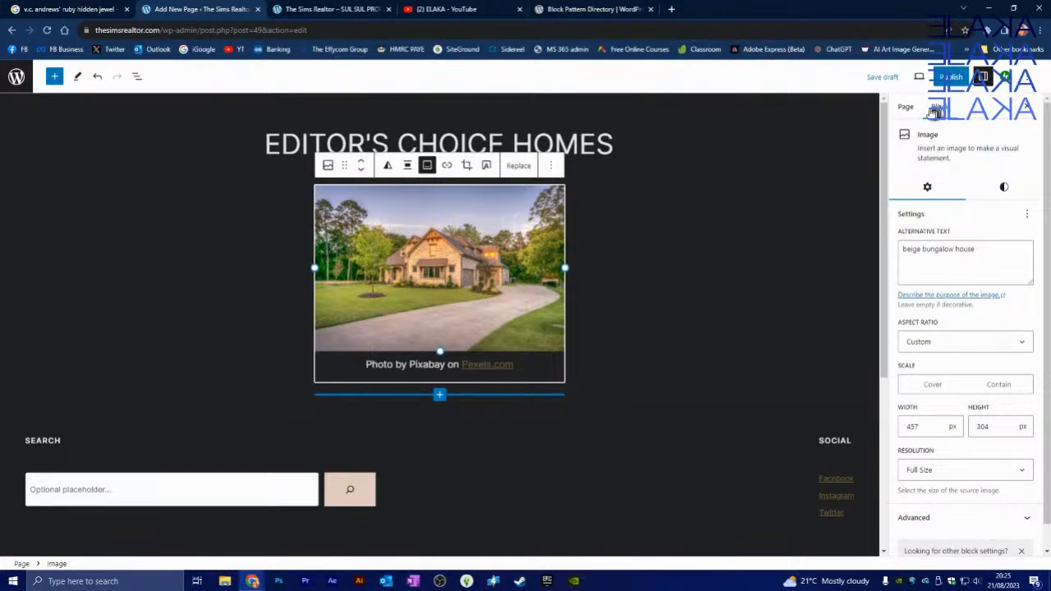
Preview the EDITOR'S CHOICE HOMES page in a new tab and check its layout from header to footer.
left_click(906, 108)
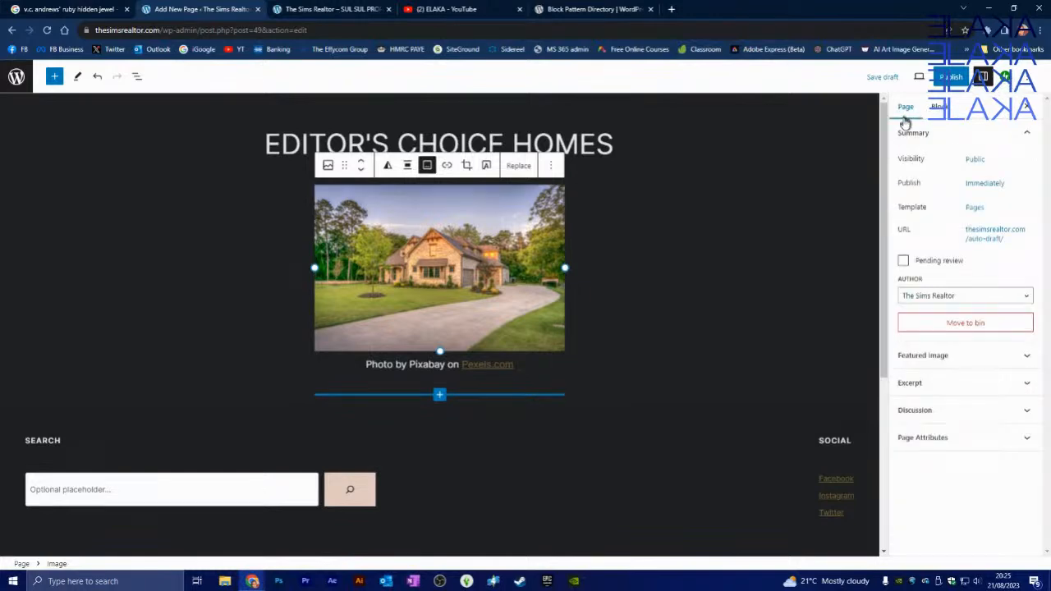
left_click(920, 79)
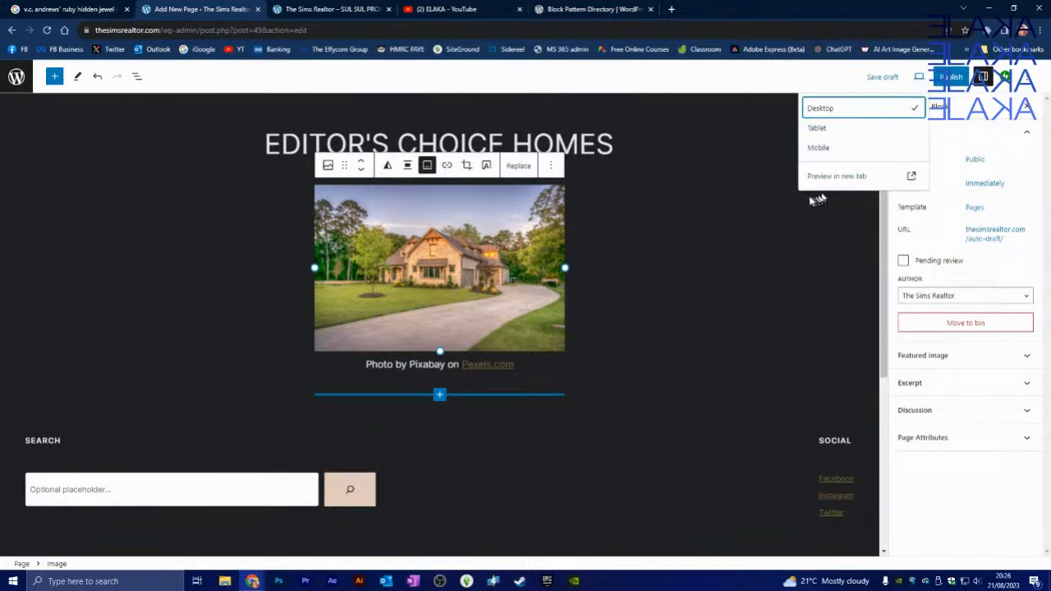
left_click(837, 177)
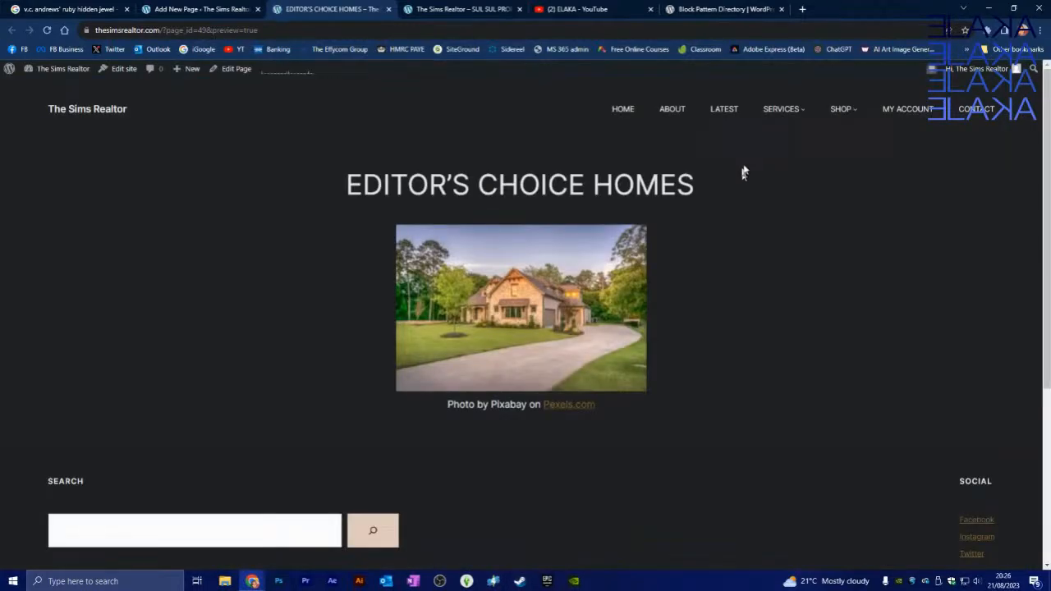
scroll(772, 242, "down", 3)
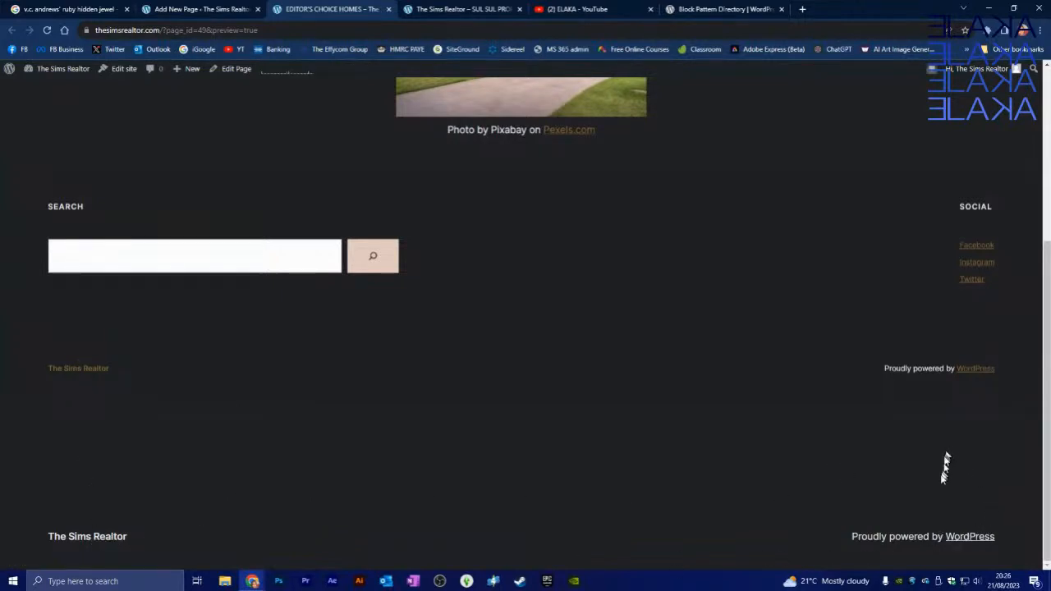
scroll(903, 472, "up", 3)
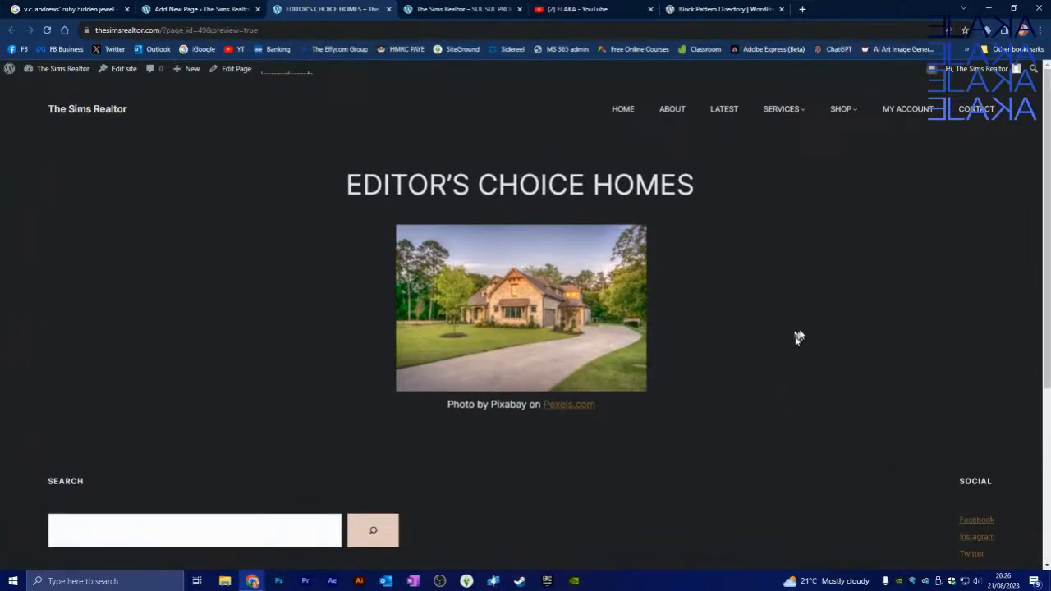
scroll(793, 353, "down", 3)
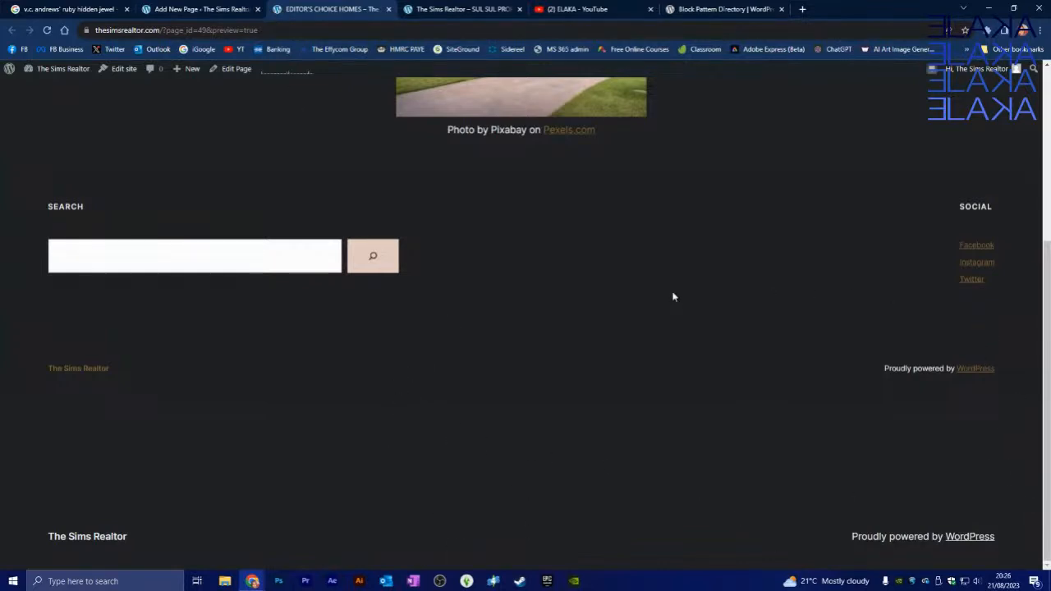
scroll(631, 310, "up", 1)
scroll(631, 311, "up", 2)
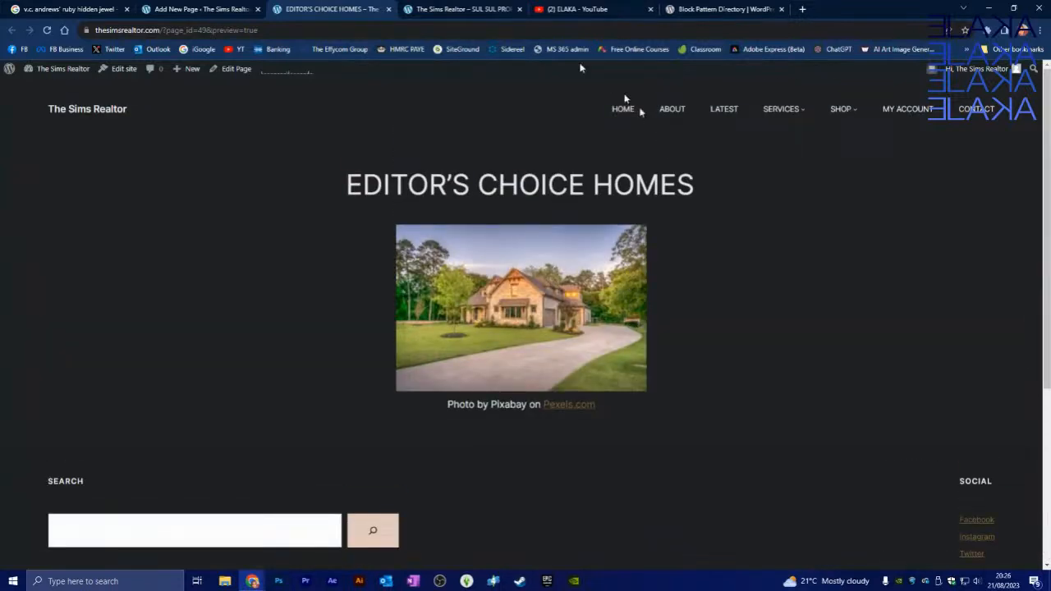
Return to the page editor and insert a Paragraph block between the house image and the footer pattern.
left_click(218, 7)
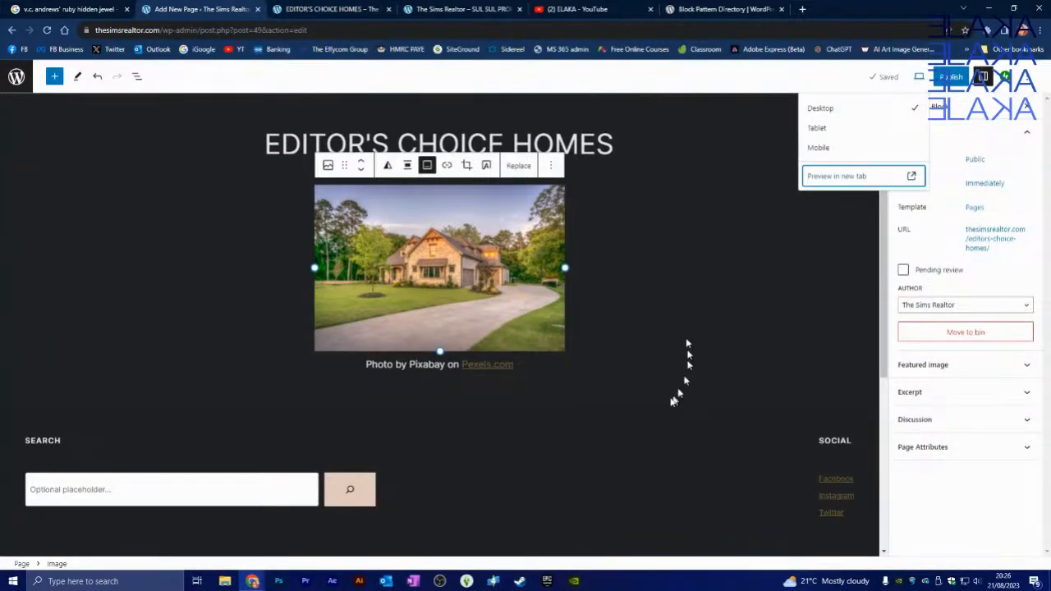
left_click(606, 353)
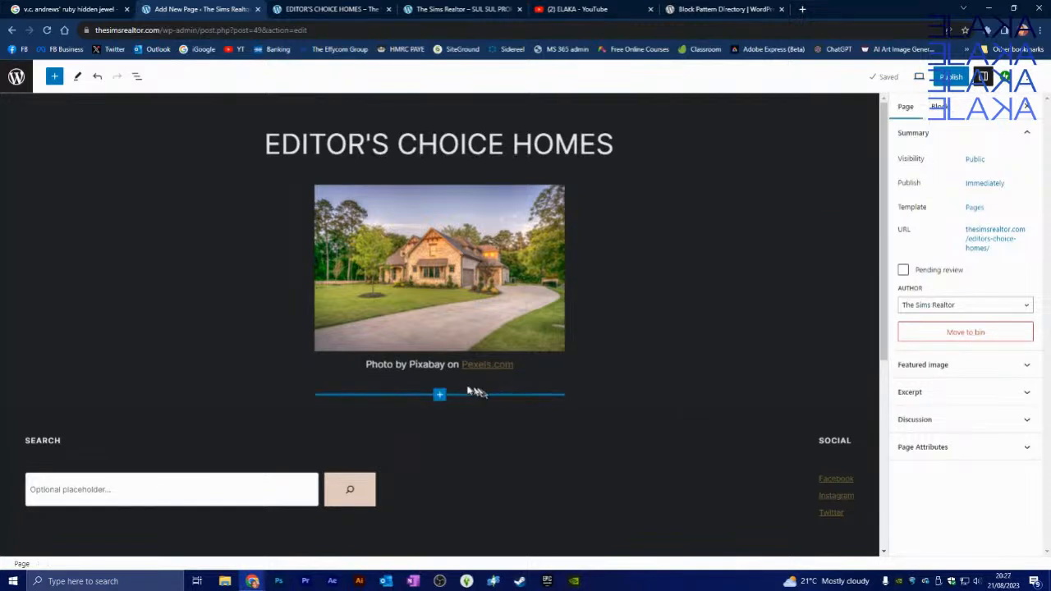
scroll(662, 288, "down", 2)
scroll(594, 284, "up", 2)
scroll(602, 280, "down", 1)
scroll(602, 280, "down", 1)
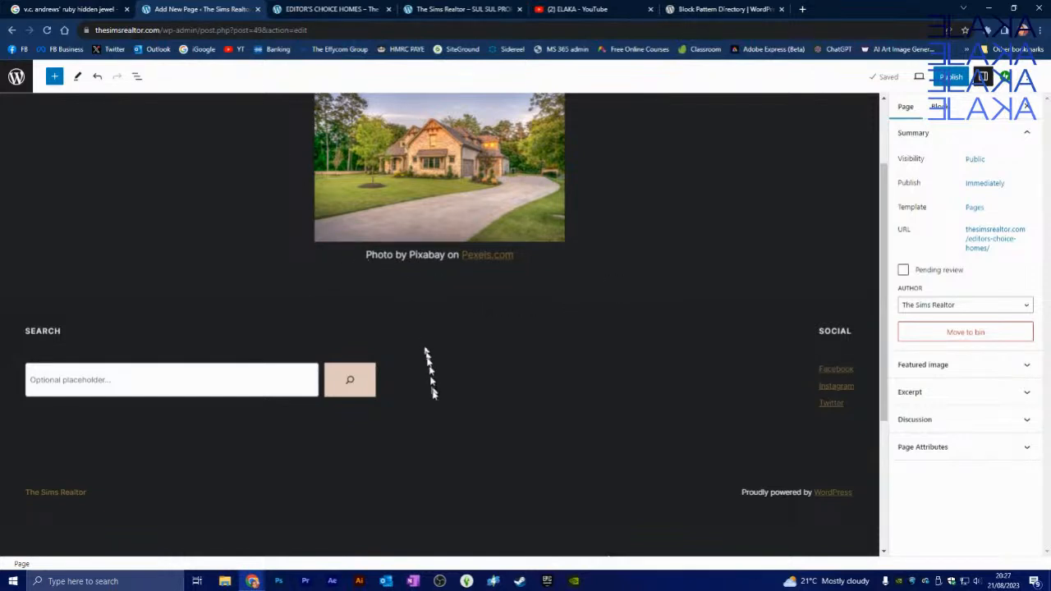
scroll(466, 200, "up", 1)
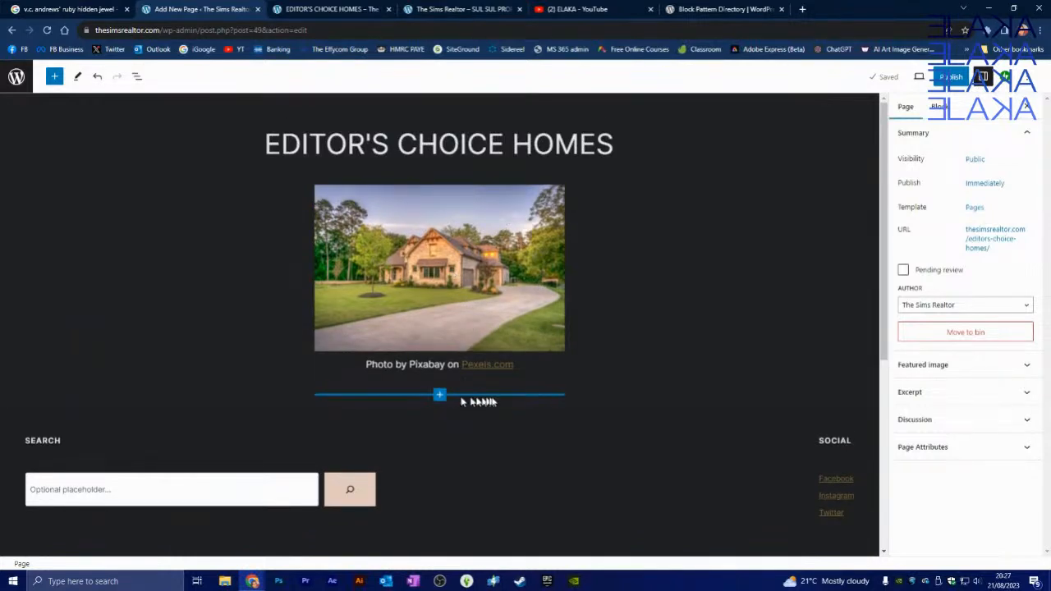
left_click(438, 396)
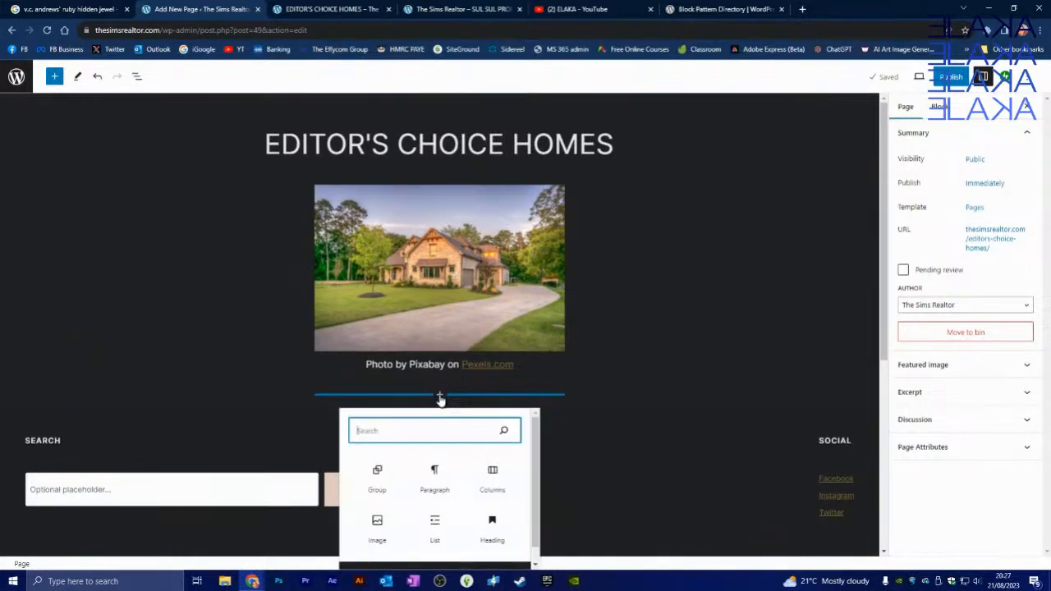
scroll(548, 380, "down", 1)
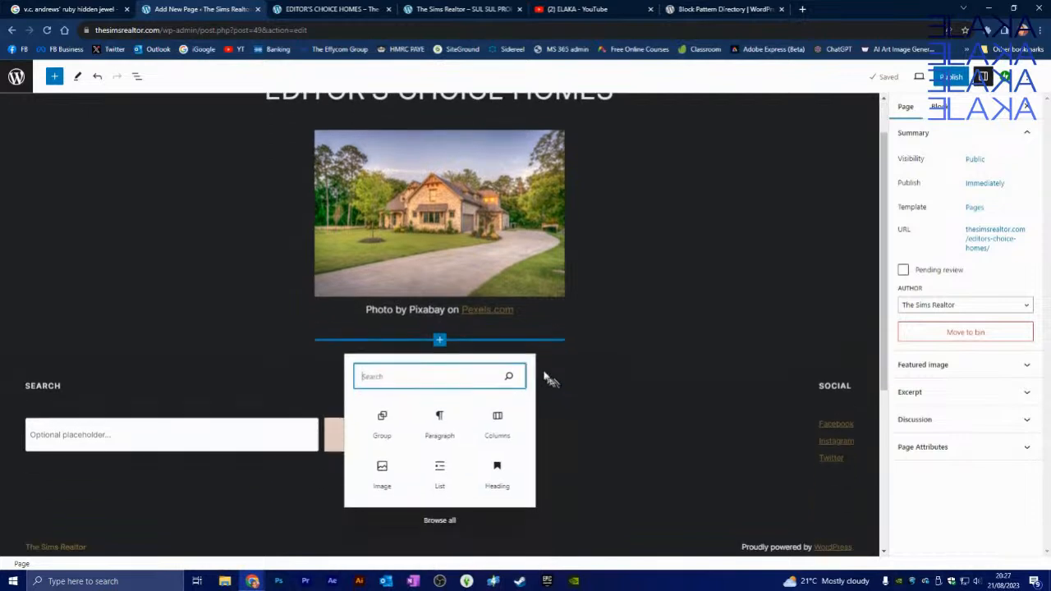
left_click(443, 433)
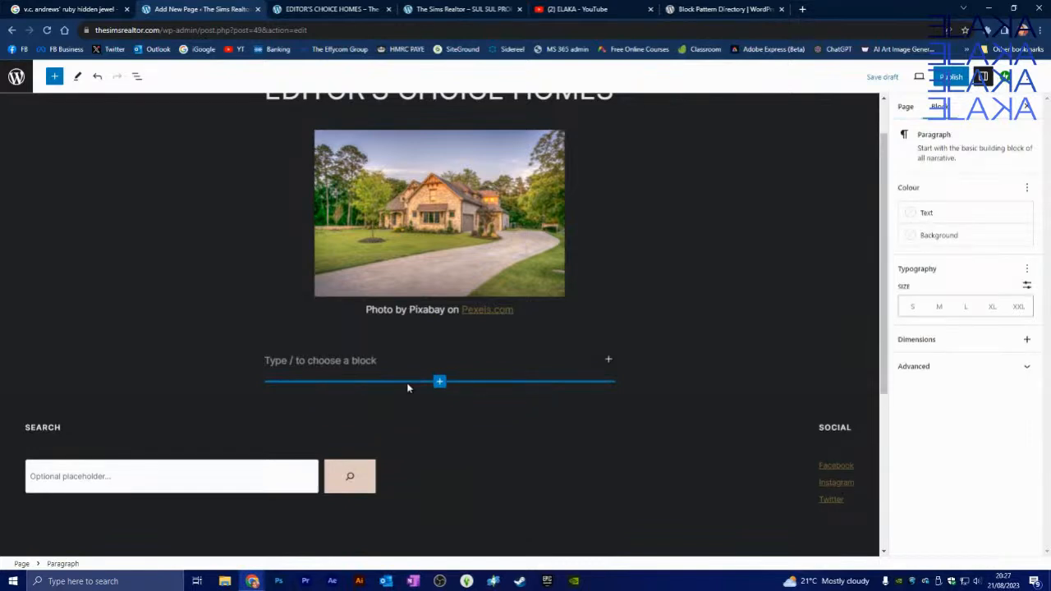
Try filling the new paragraph with random filler text, and delete it.
type("KSZDFSKDFIUFHSLUFHIUF ADFHAUF")
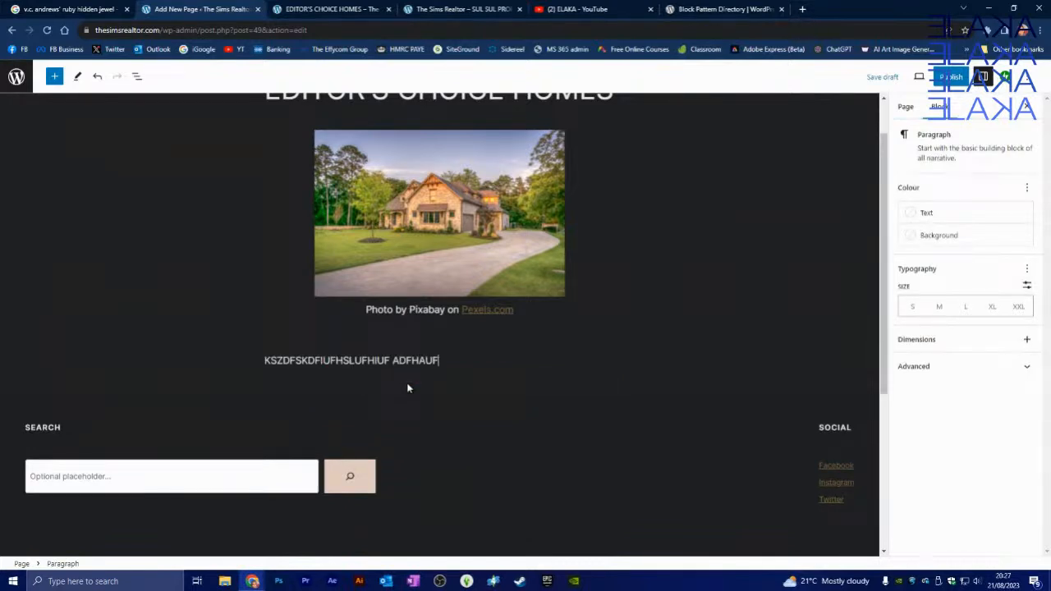
type("H A;OUIH OUAHF OAFUH A;OF IOU O")
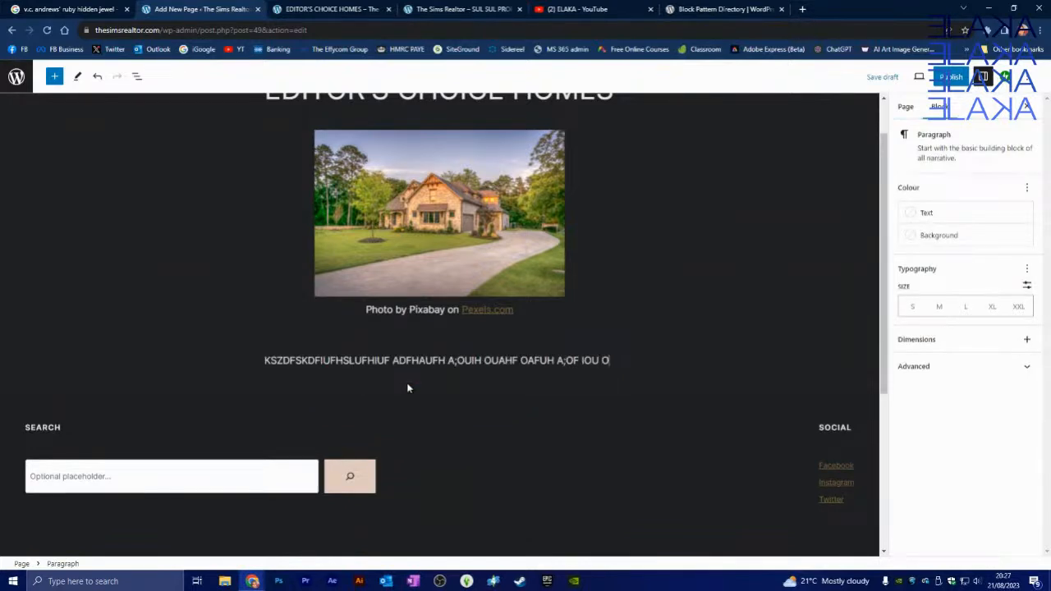
type("I OAZDF AFOA FAOF AF")
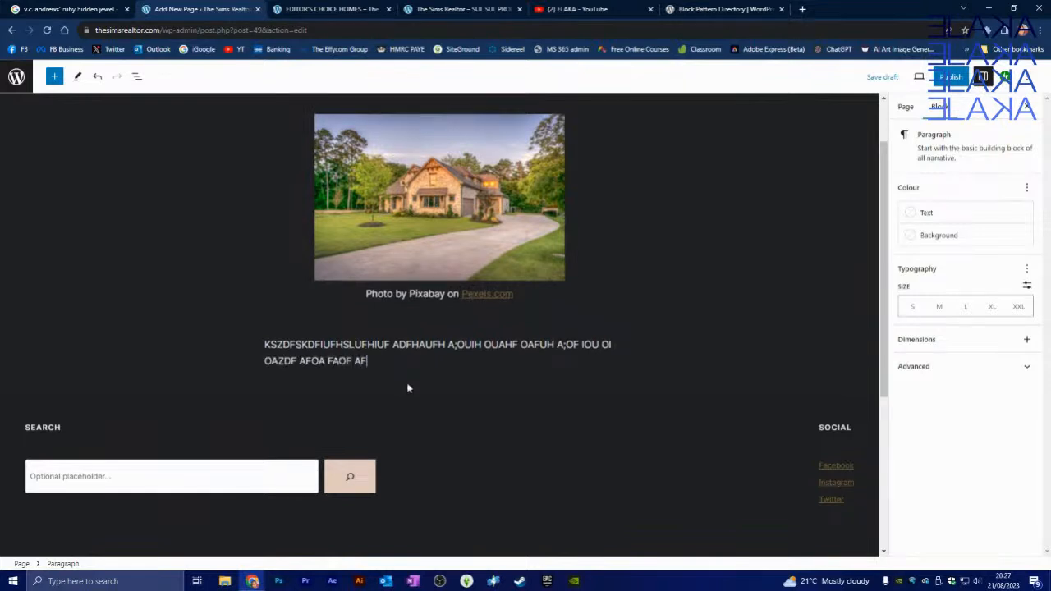
left_click_drag(380, 360, 266, 344)
key("BackSpace")
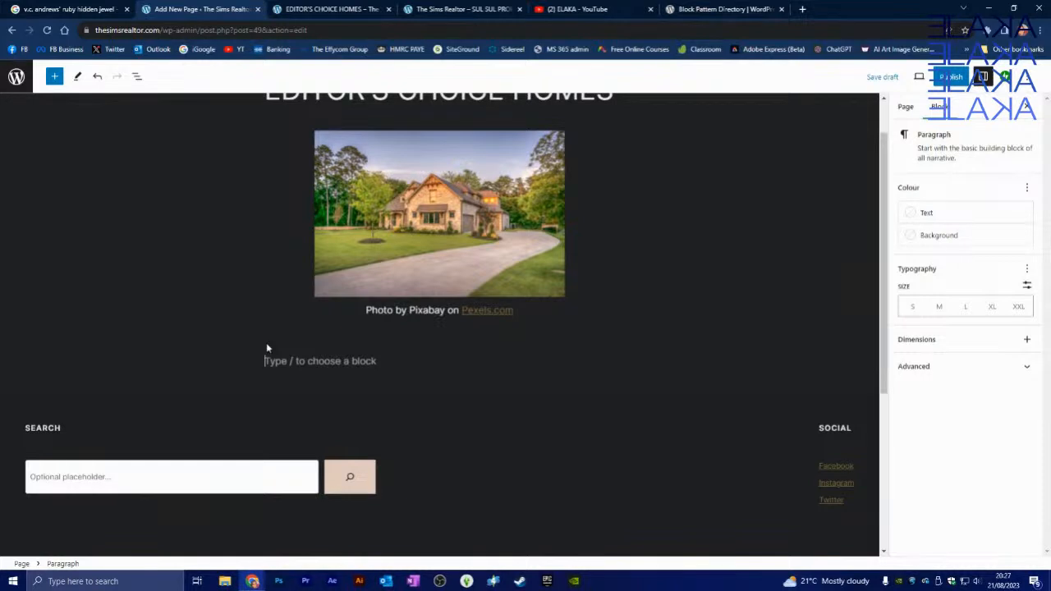
Write 'These properties we are showcasing are teh ones we deem to be the best of the best. You heard it here first!' in the paragraph.
type("These properties we are show")
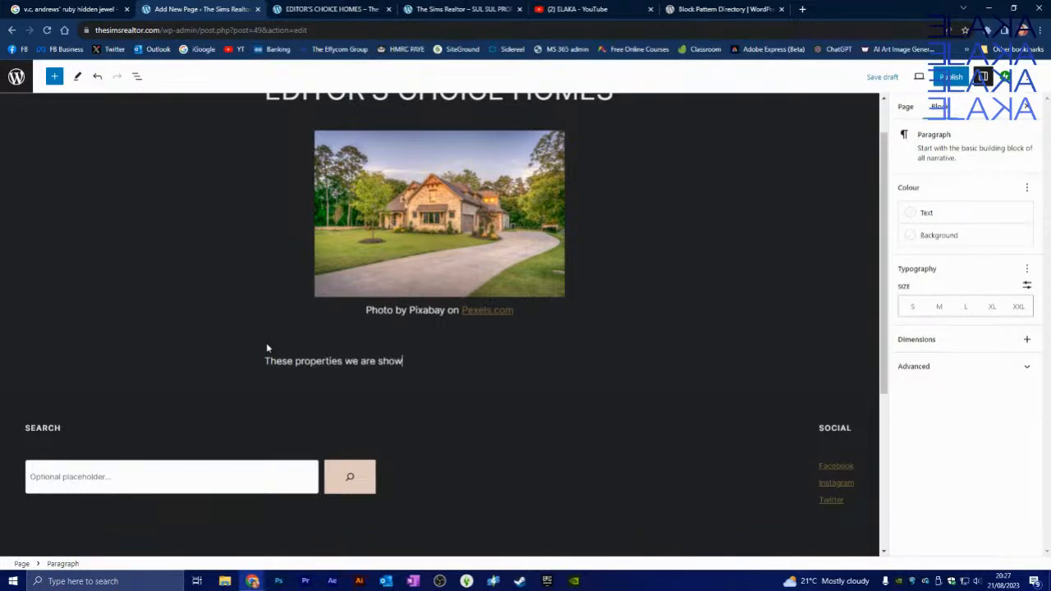
type("casing are teh ones we deem")
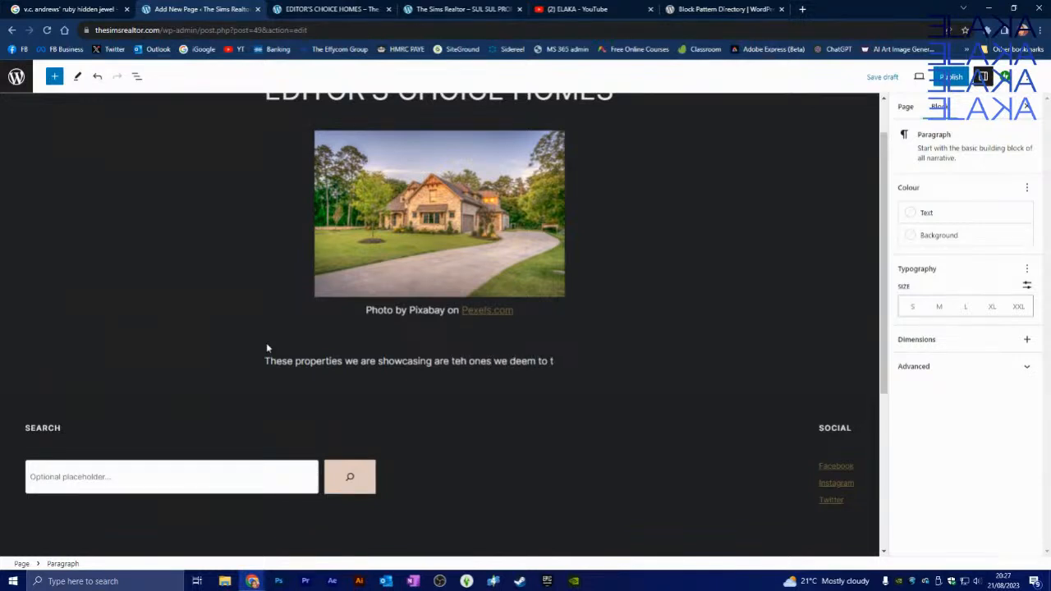
type(" to be the best of the best. ")
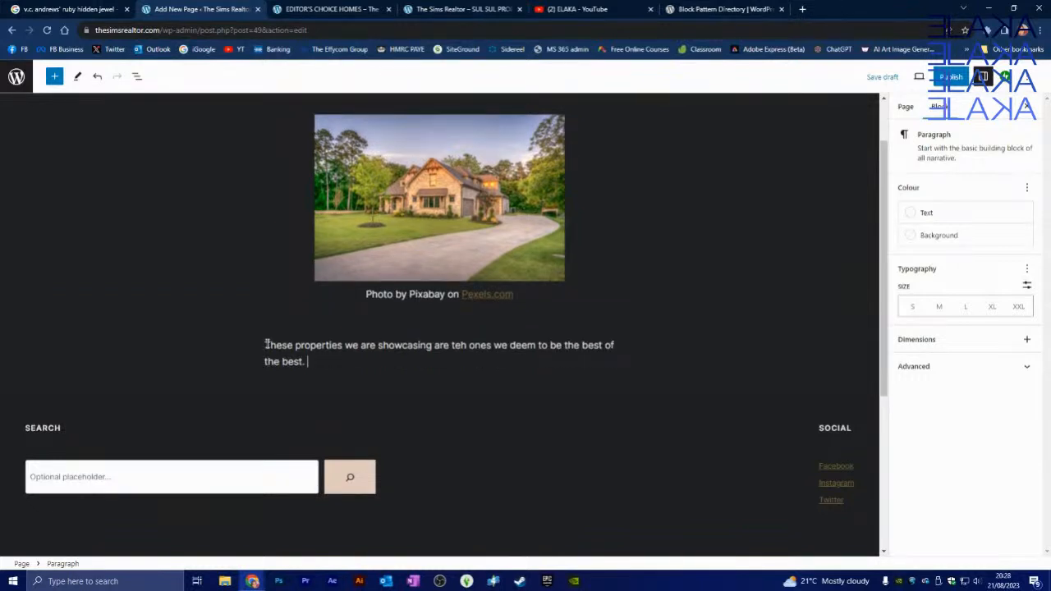
type("uyouYou heard")
type("it here first!")
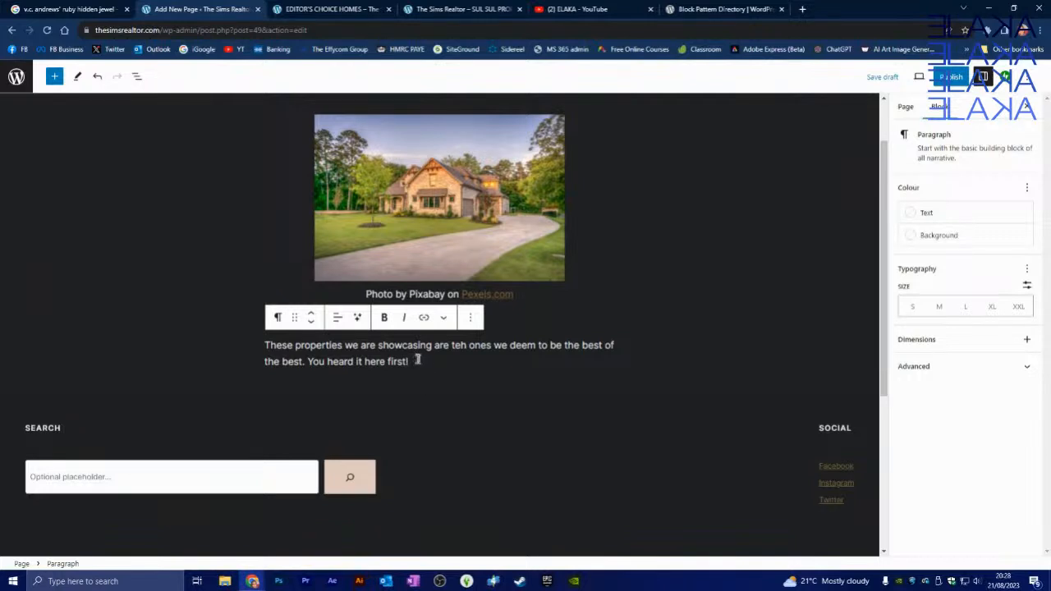
Expand the paragraph about the showcased properties using the AI Assistant's Expand option.
left_click_drag(412, 361, 268, 340)
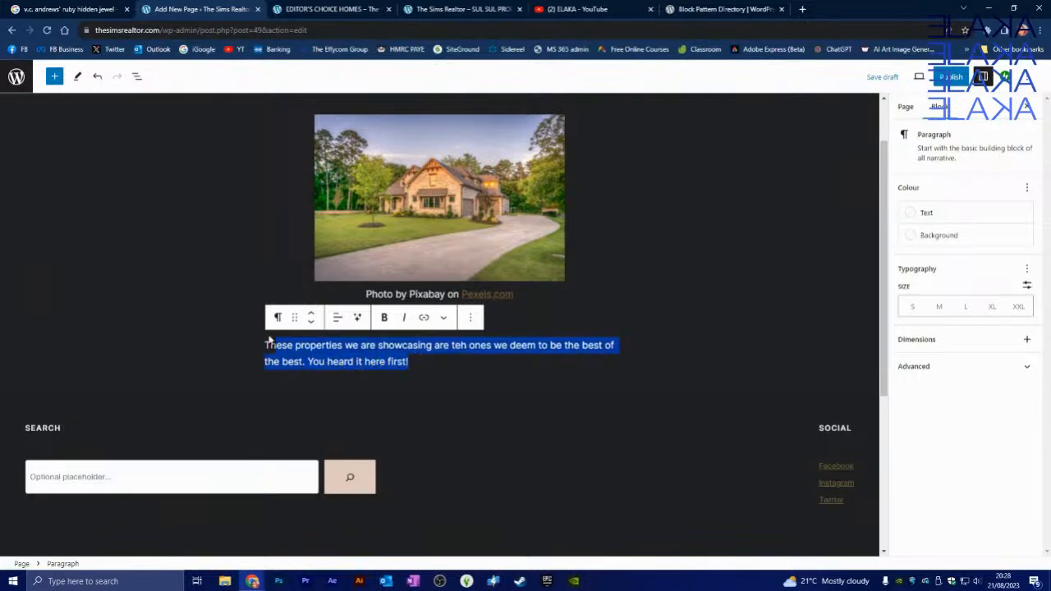
left_click(433, 356)
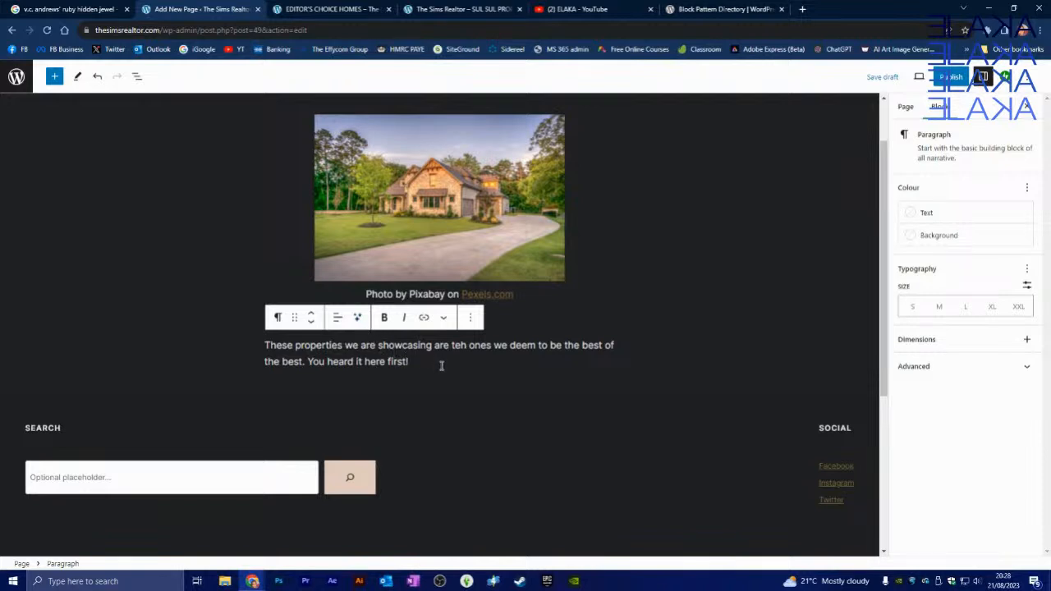
left_click(358, 318)
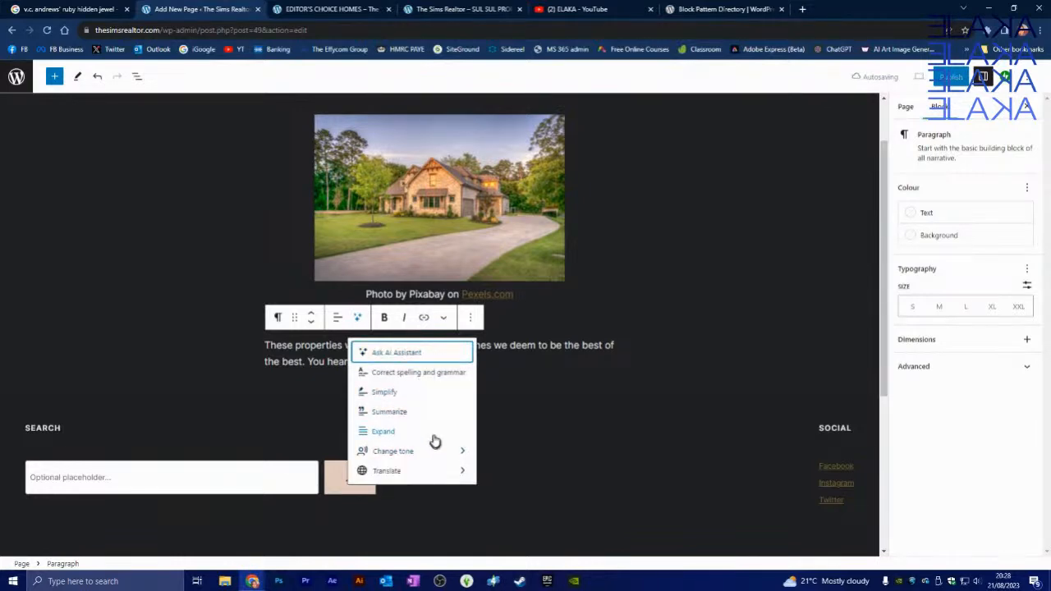
left_click(384, 433)
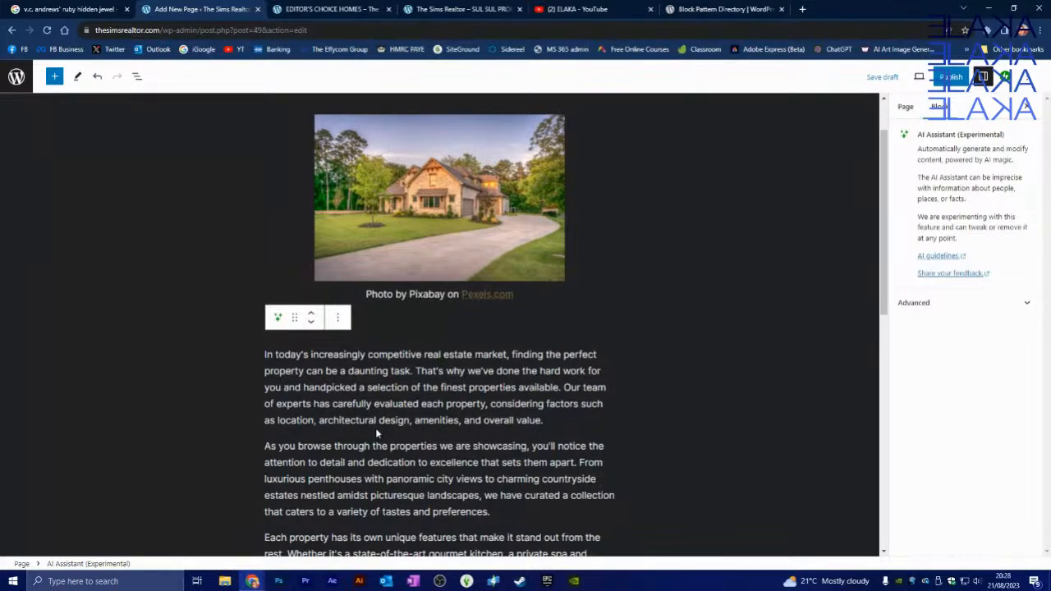
Read through the AI-expanded property description from start to end and accept it into the page.
scroll(515, 386, "down", 2)
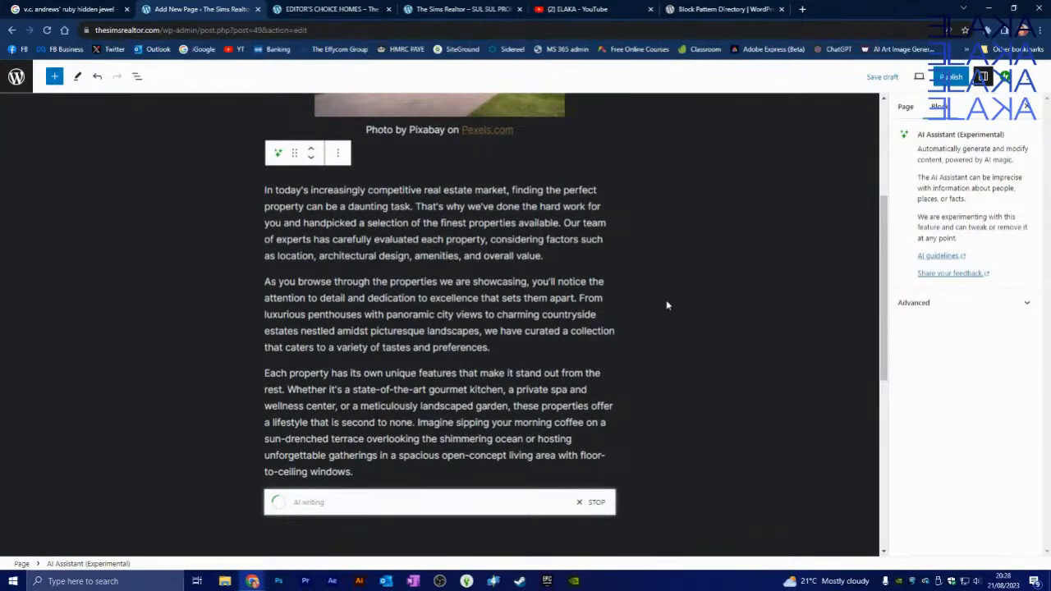
scroll(672, 305, "down", 3)
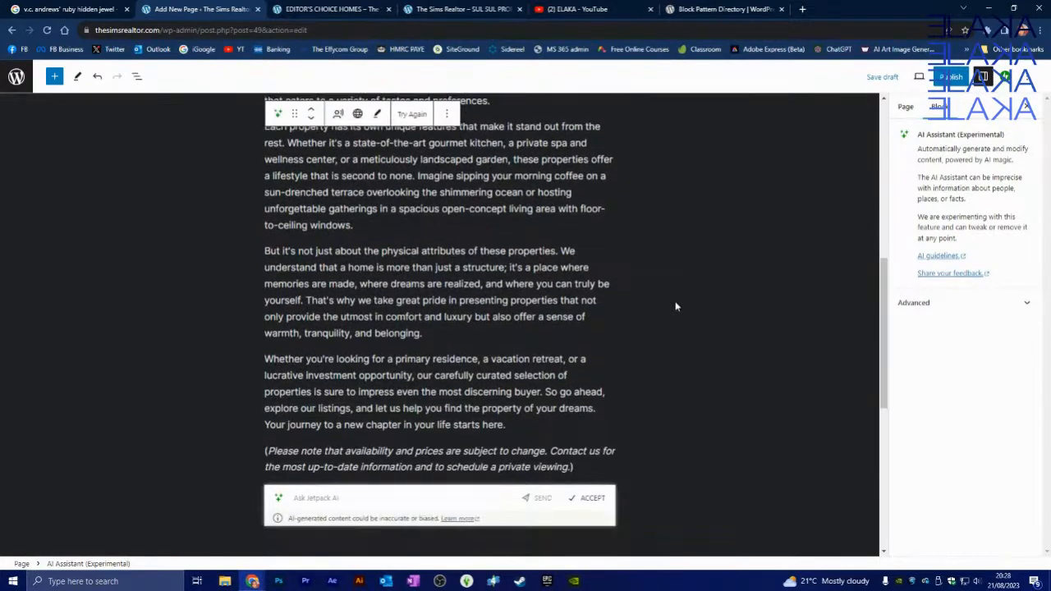
scroll(694, 329, "up", 3)
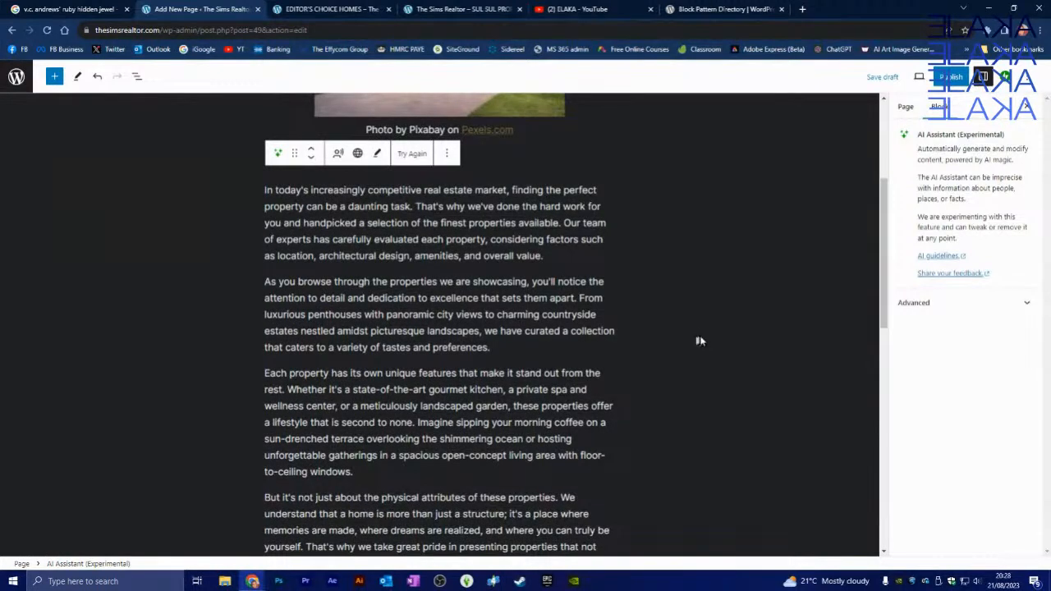
scroll(702, 341, "up", 1)
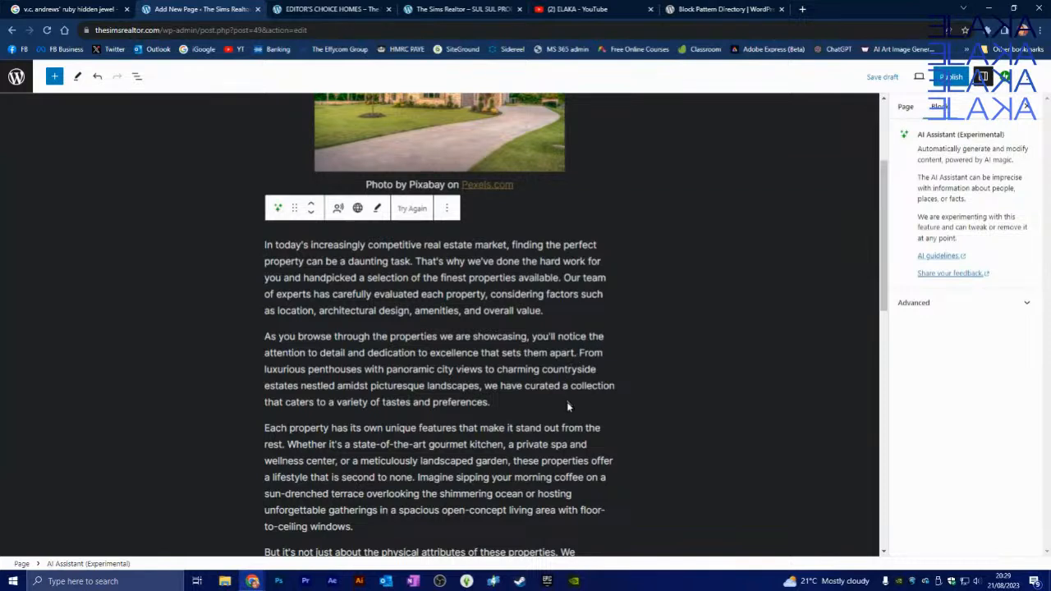
scroll(576, 383, "down", 1)
scroll(576, 383, "down", 1)
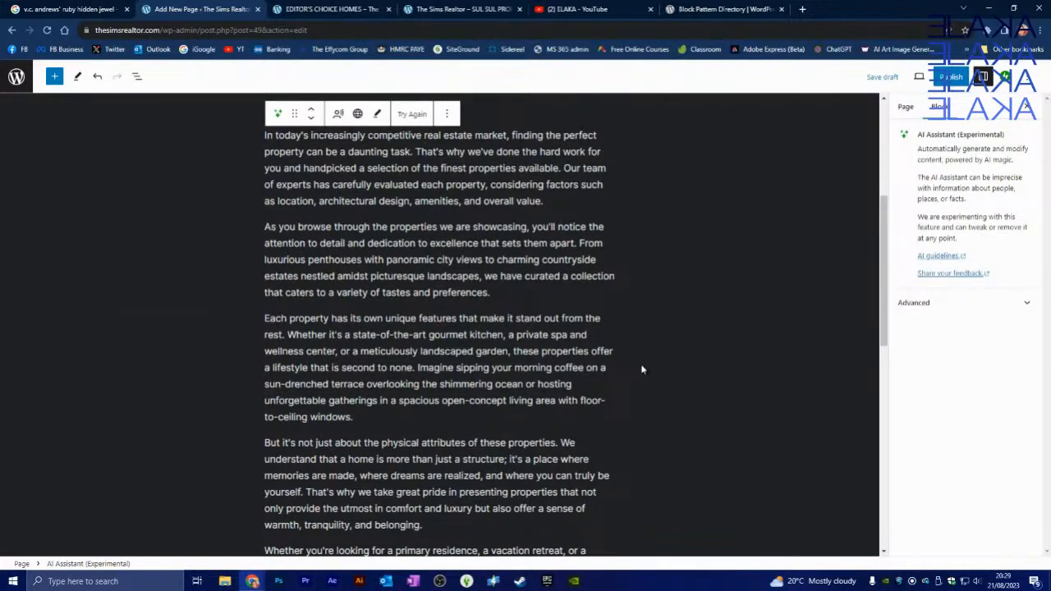
scroll(642, 368, "down", 1)
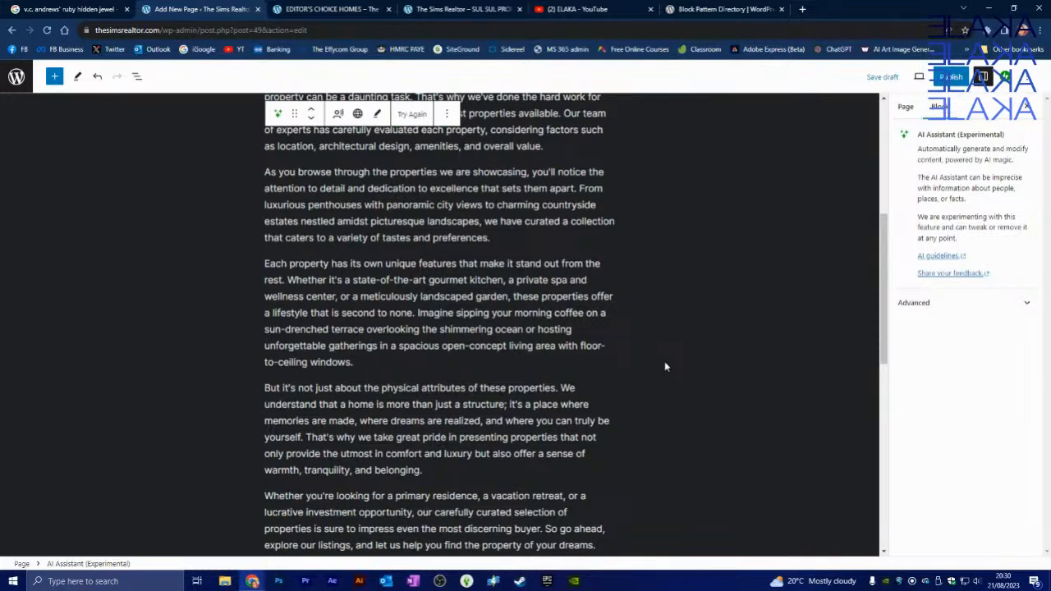
scroll(665, 366, "down", 1)
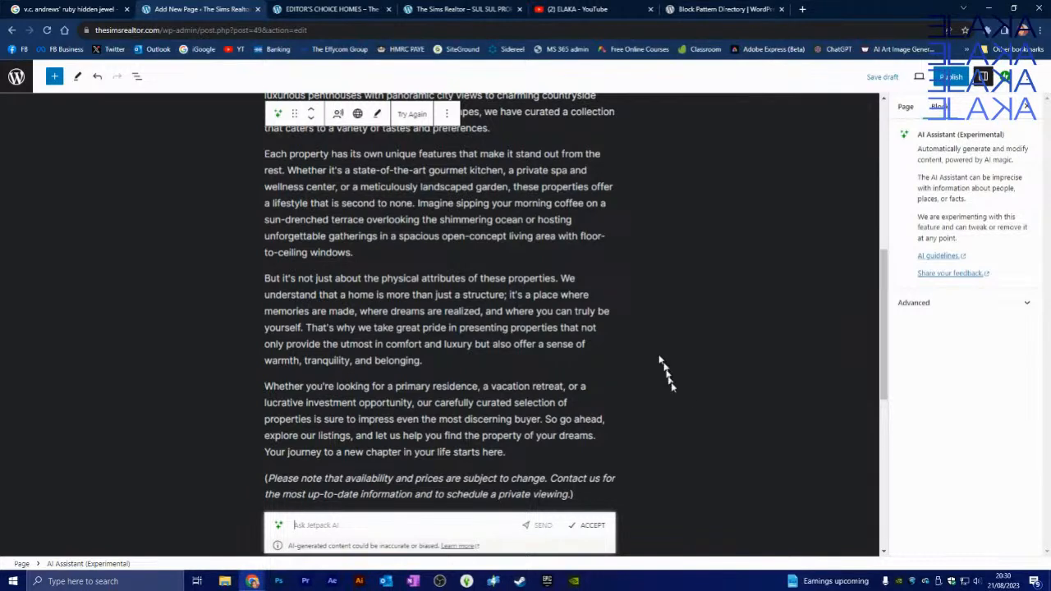
scroll(663, 386, "down", 1)
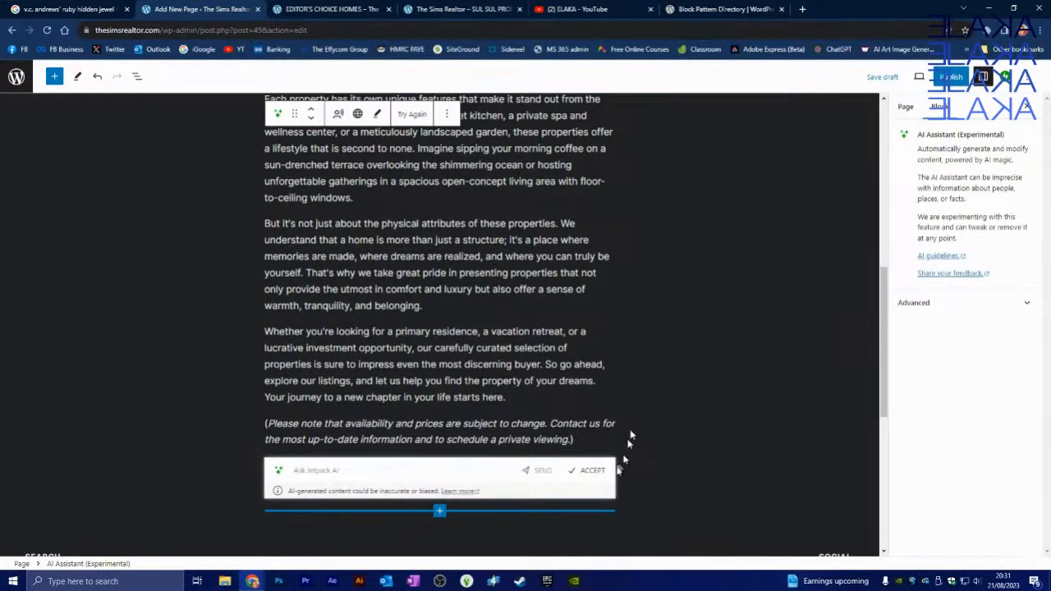
left_click(593, 475)
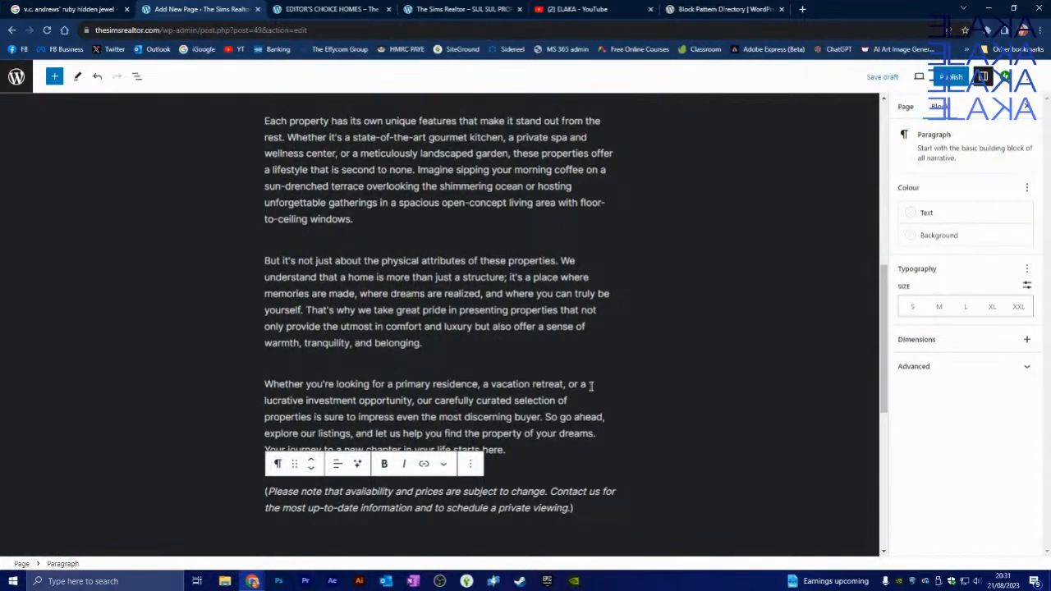
Justify the first description paragraph, starting 'In today's increasingly competitive real estate market'.
scroll(592, 386, "up", 7)
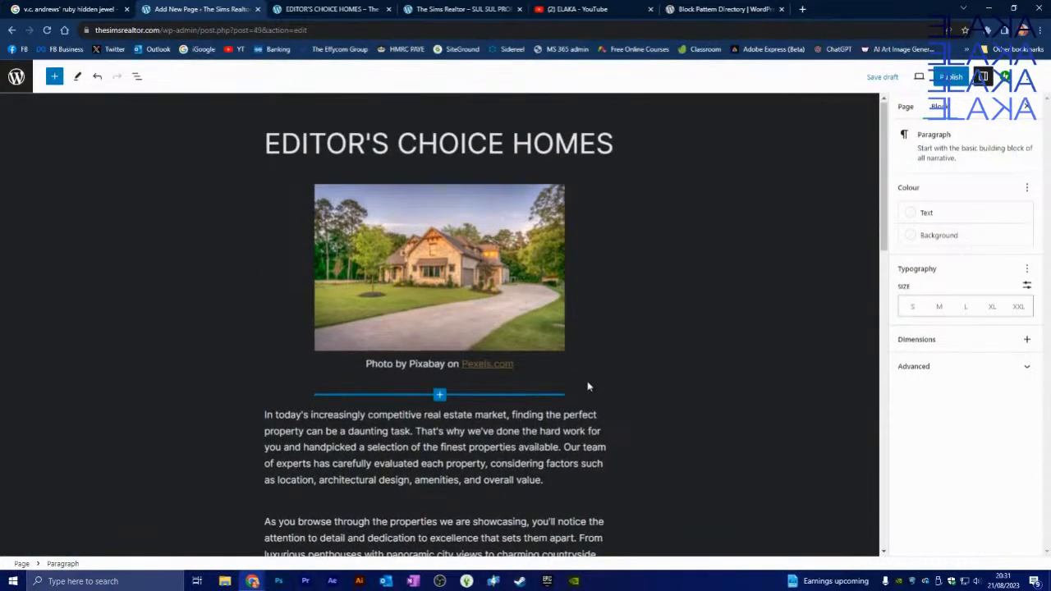
scroll(588, 387, "down", 2)
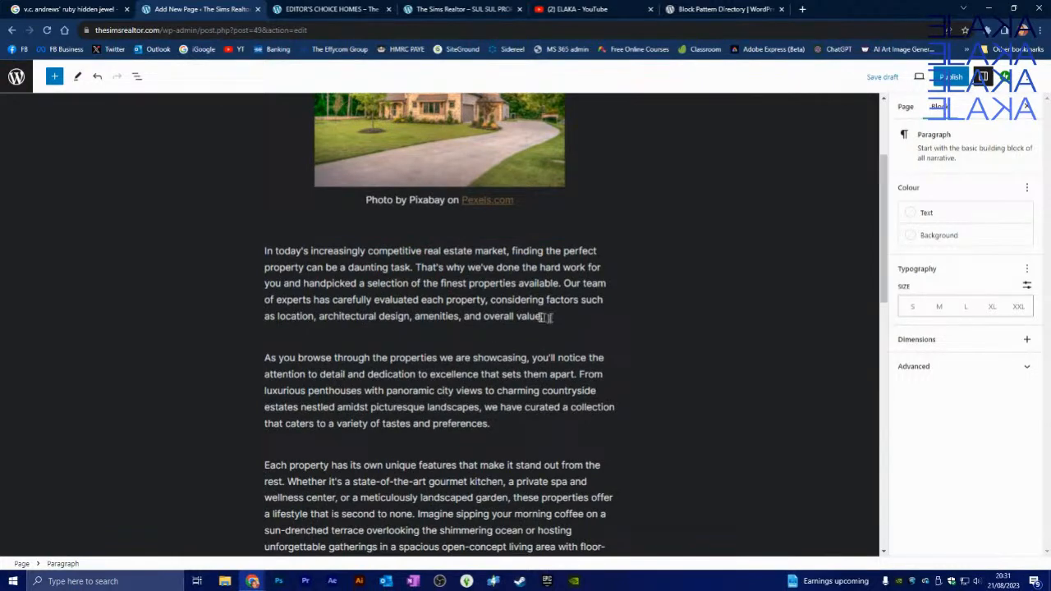
left_click(518, 301)
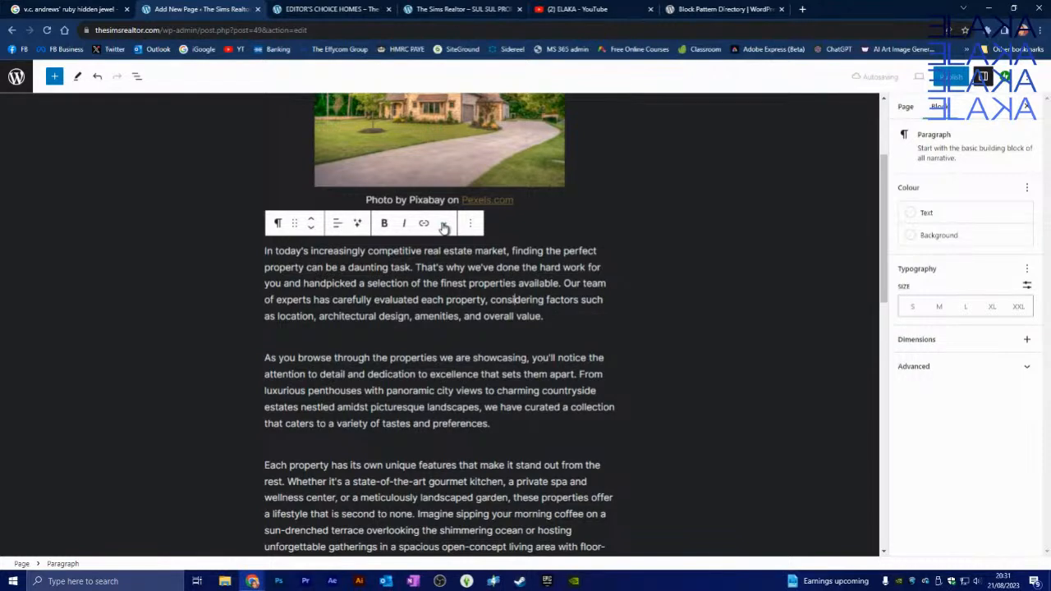
left_click(469, 225)
left_click(445, 226)
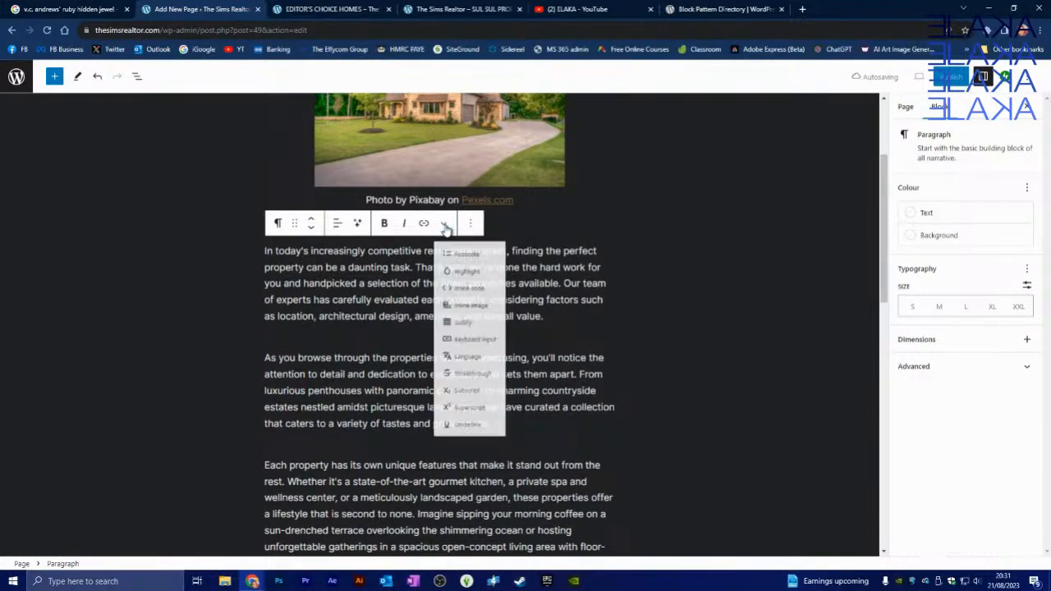
left_click(467, 340)
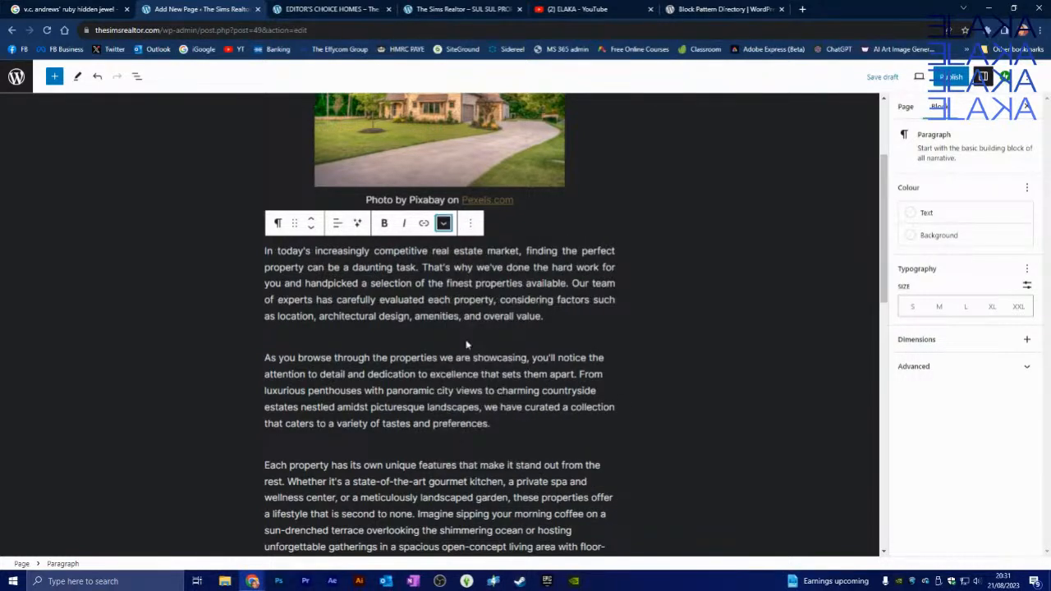
Justify the second and third description paragraphs, starting 'As you browse through the properties' and 'Each property has its own unique features'.
left_click(472, 361)
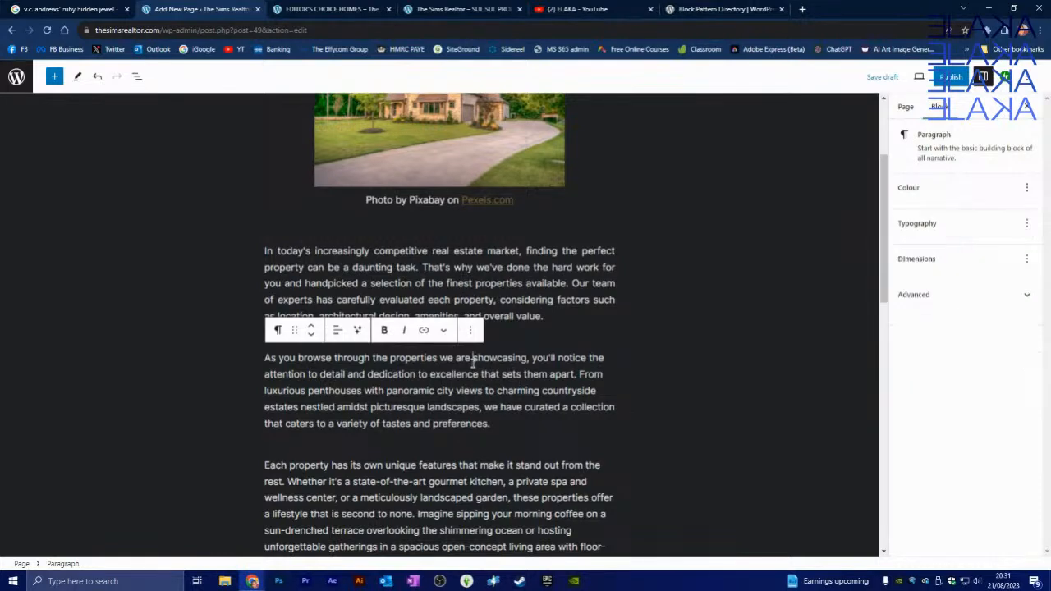
left_click(443, 330)
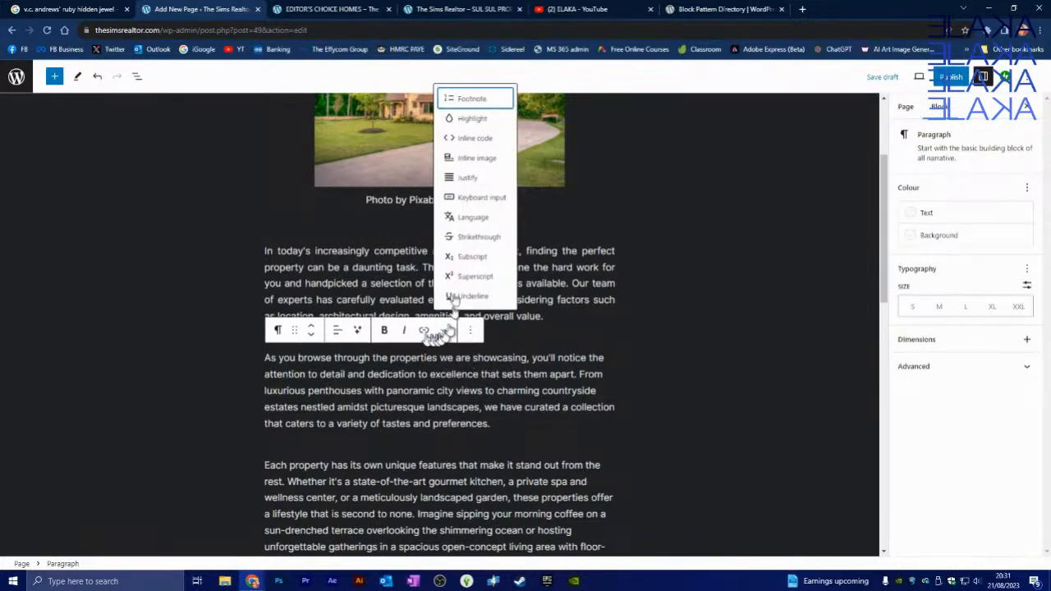
left_click(466, 177)
scroll(501, 312, "down", 2)
left_click(482, 316)
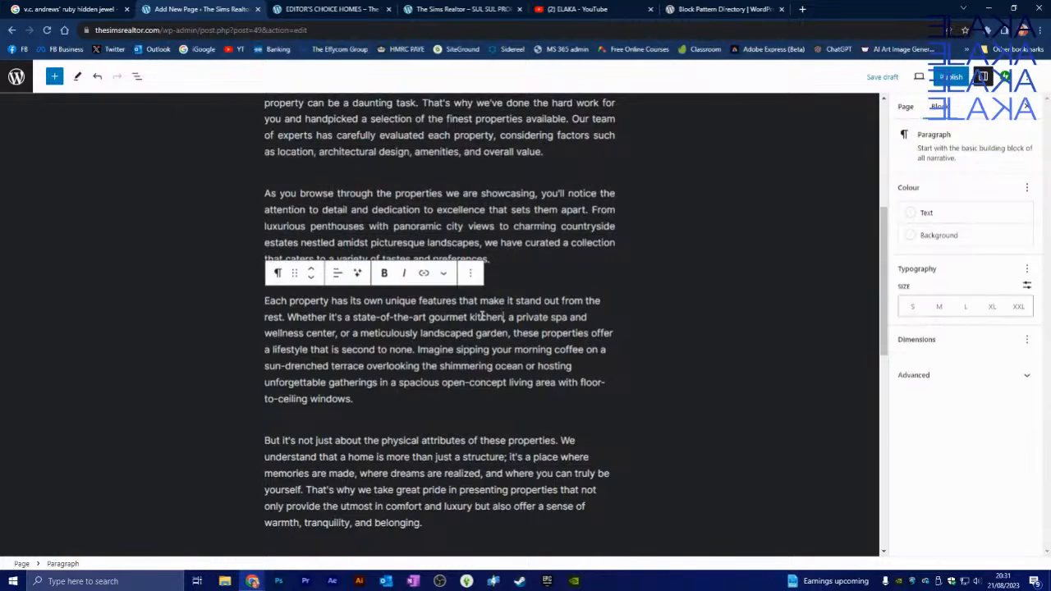
left_click(444, 272)
left_click(466, 386)
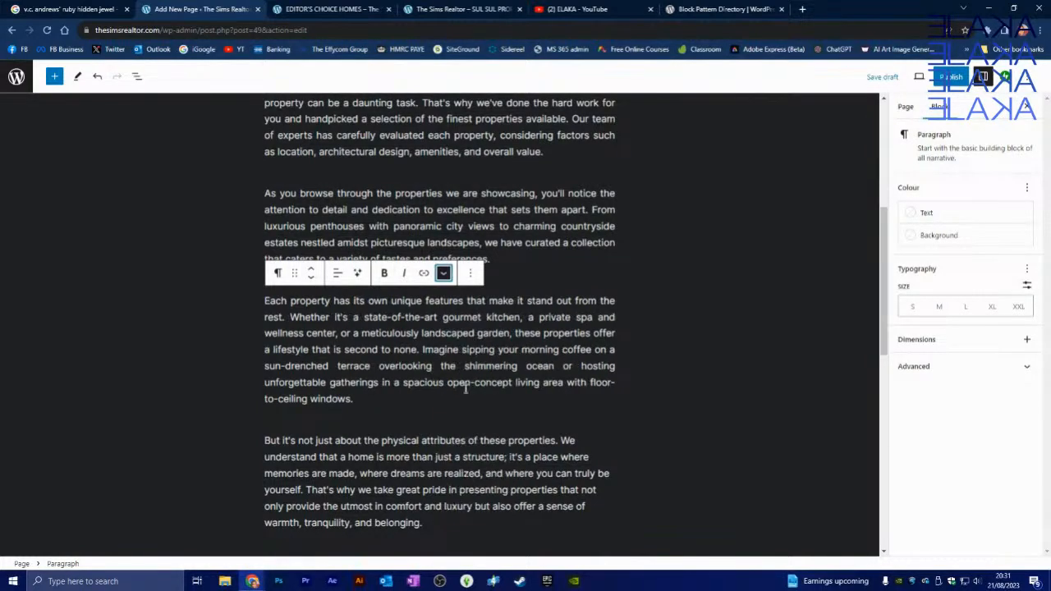
Justify the fourth and fifth description paragraphs, starting 'But it's not just about' and 'Whether you're looking for a primary residence'.
scroll(465, 390, "down", 2)
left_click(481, 279)
left_click(444, 248)
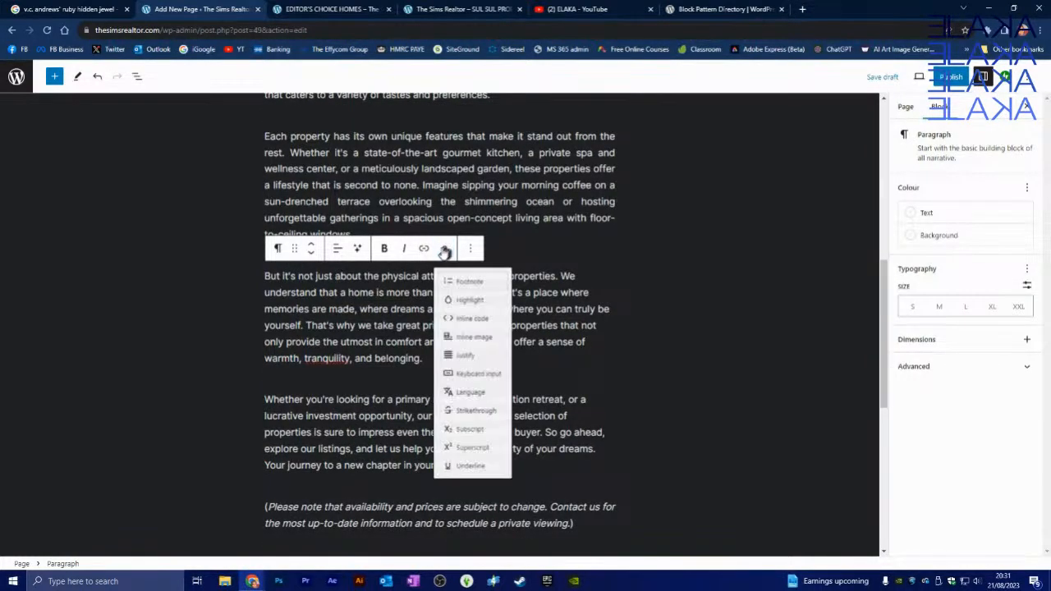
left_click(469, 364)
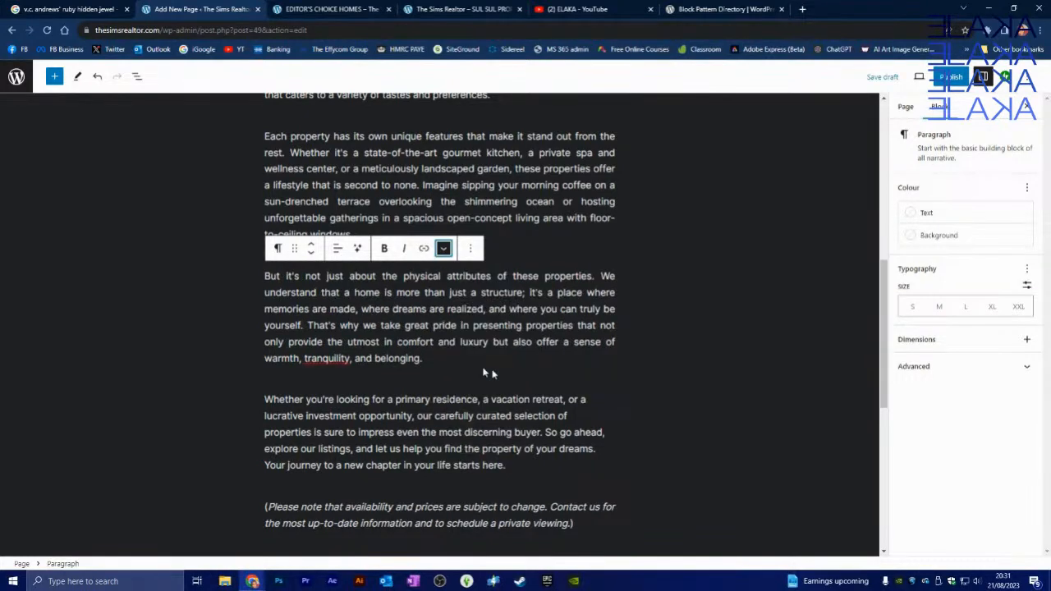
scroll(483, 372, "down", 1)
left_click(501, 314)
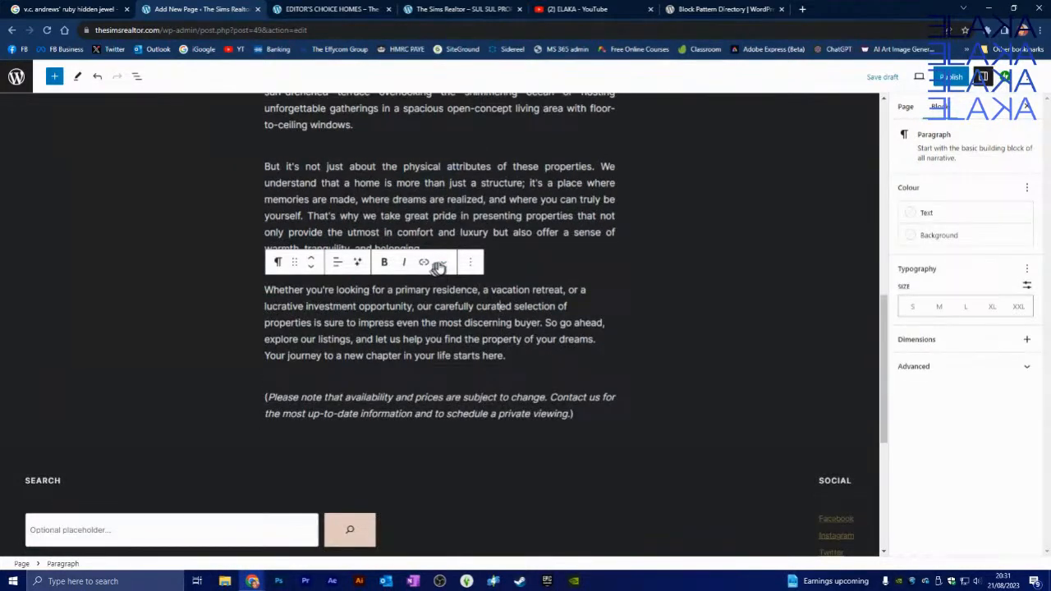
left_click(442, 262)
left_click(464, 376)
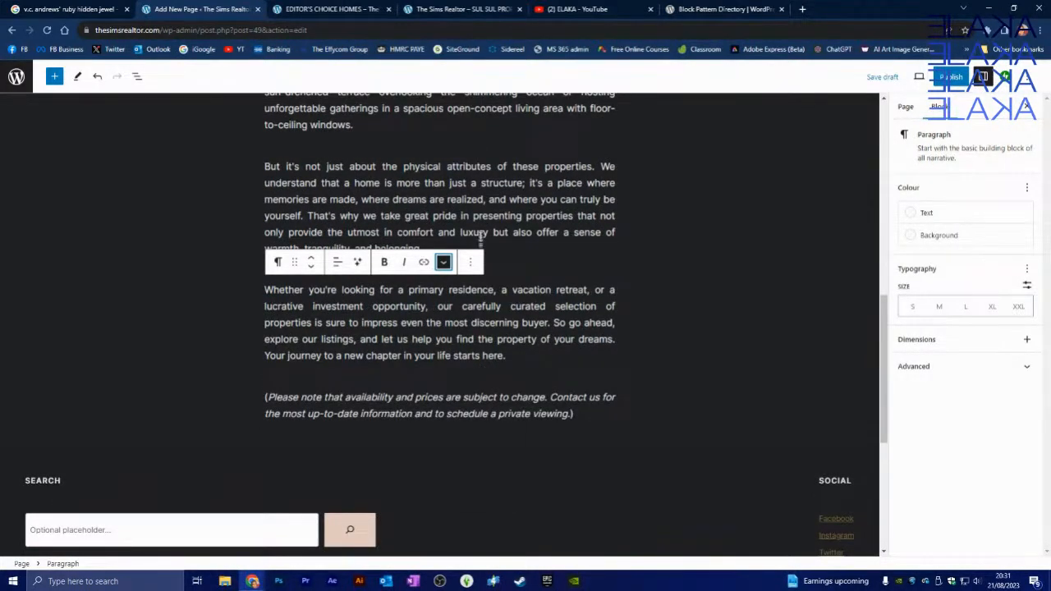
Correct the spelling of 'tranquility' to 'tranquillity' in the fourth description paragraph using the spell-check suggestion.
left_click(484, 201)
scroll(519, 275, "up", 1)
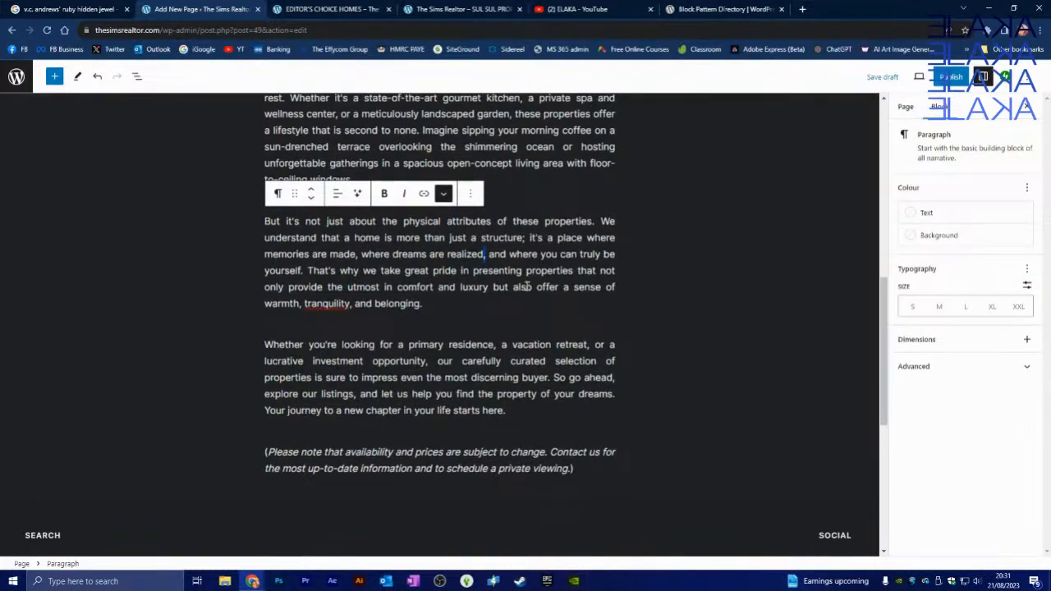
right_click(331, 305)
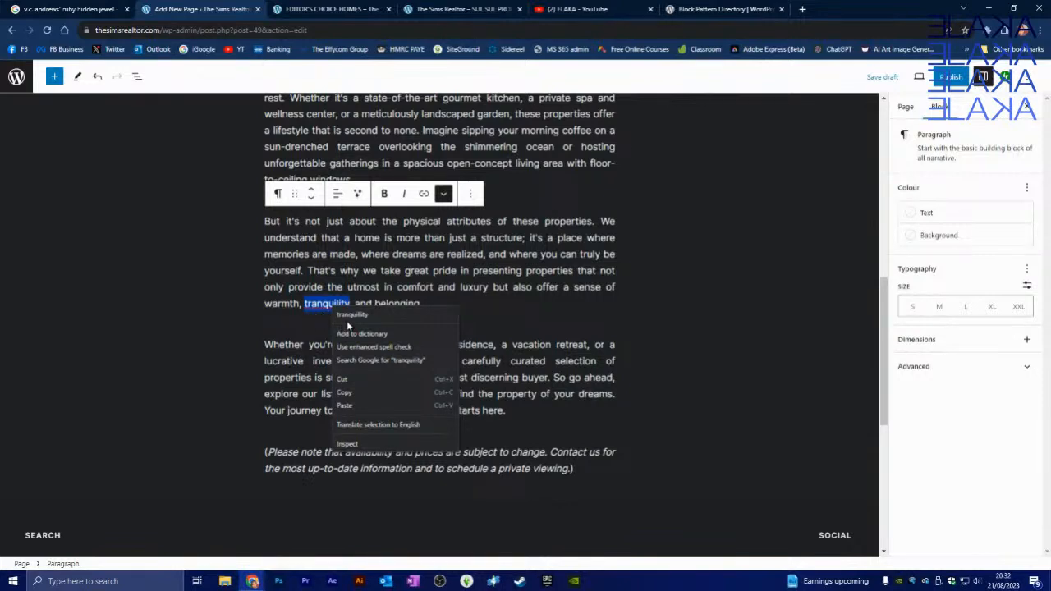
left_click(348, 318)
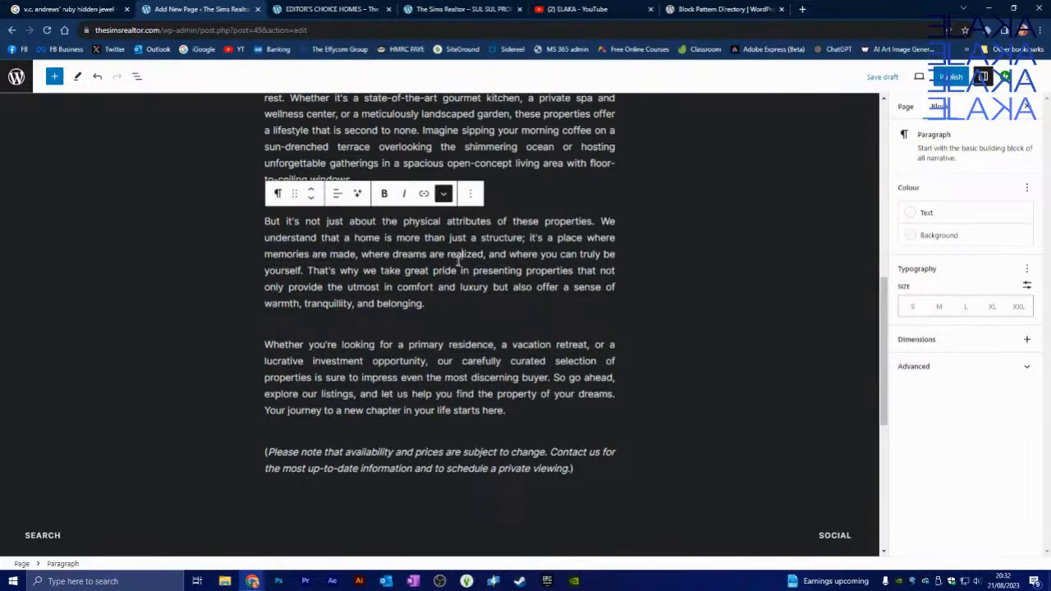
Review the whole EDITOR'S CHOICE HOMES page in the editor, from the title and image through the justified text to the footer.
scroll(482, 277, "down", 2)
scroll(493, 271, "up", 8)
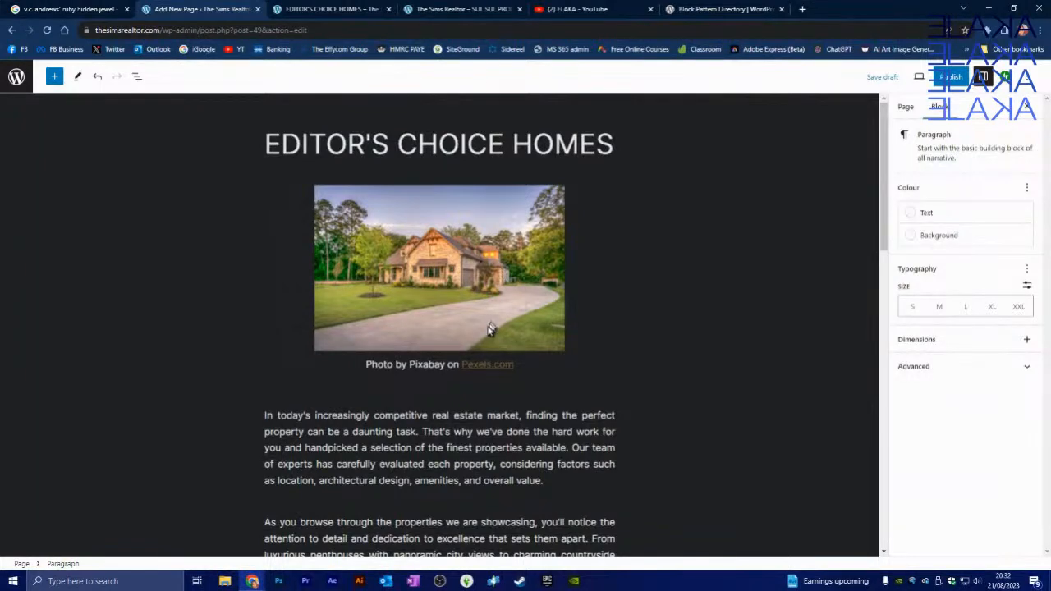
scroll(480, 320, "down", 1)
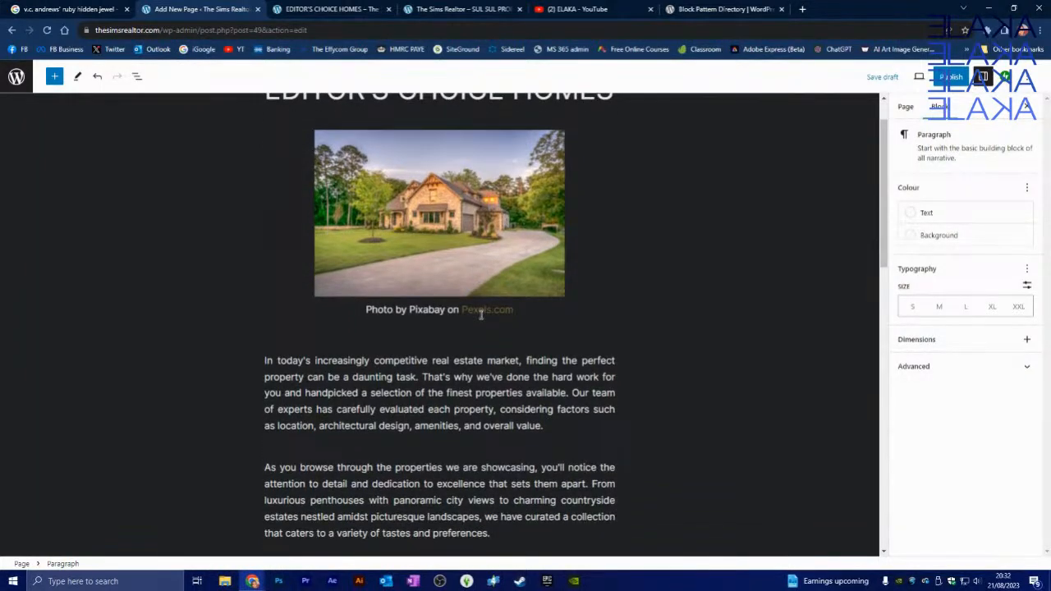
scroll(482, 312, "down", 10)
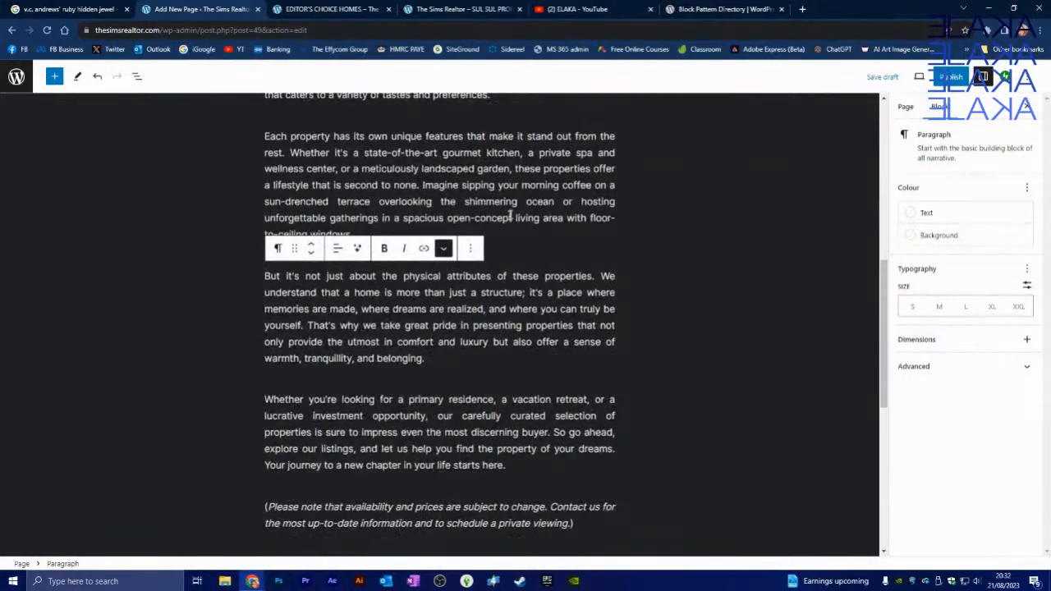
scroll(538, 250, "up", 8)
mouse_move(552, 242)
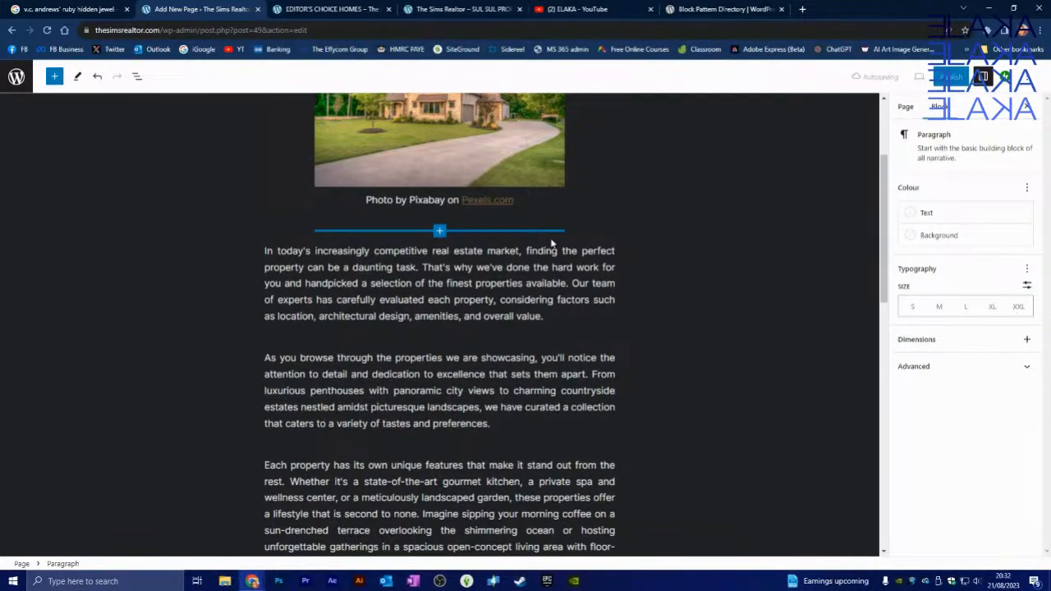
scroll(588, 319, "up", 2)
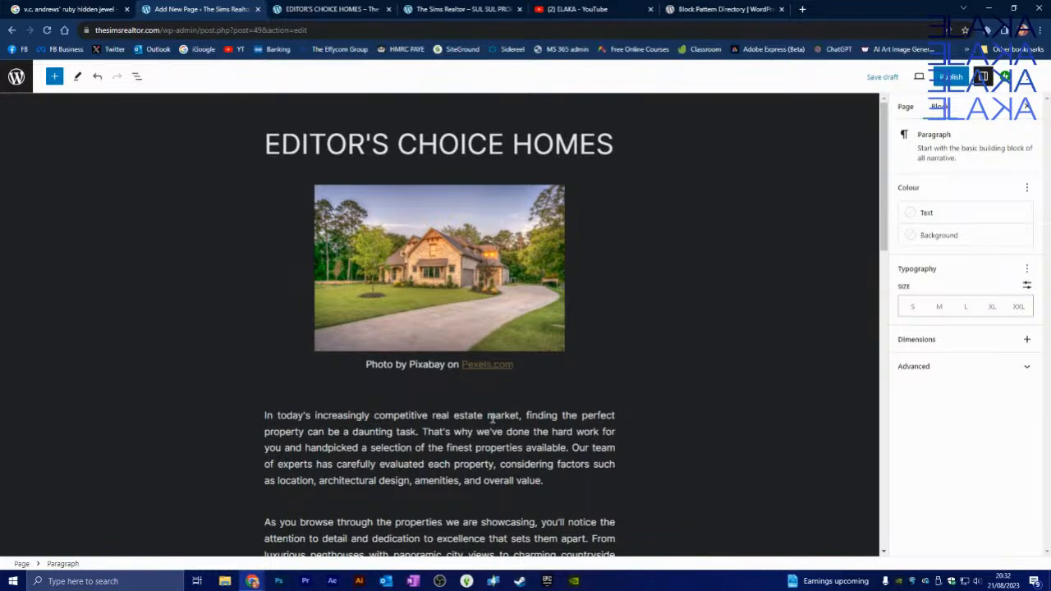
mouse_move(503, 406)
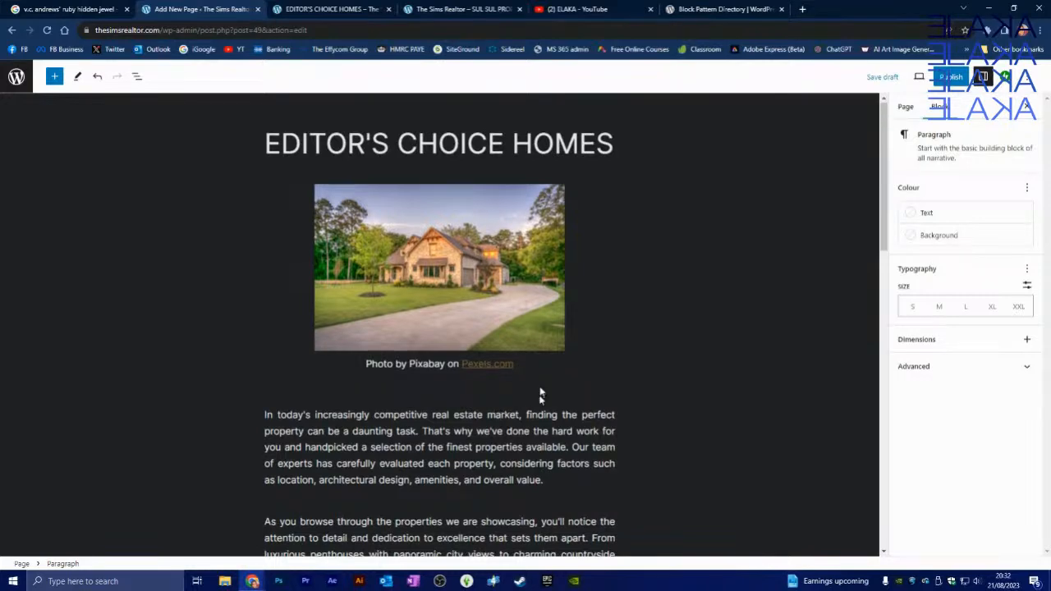
scroll(542, 386, "down", 6)
scroll(501, 319, "down", 5)
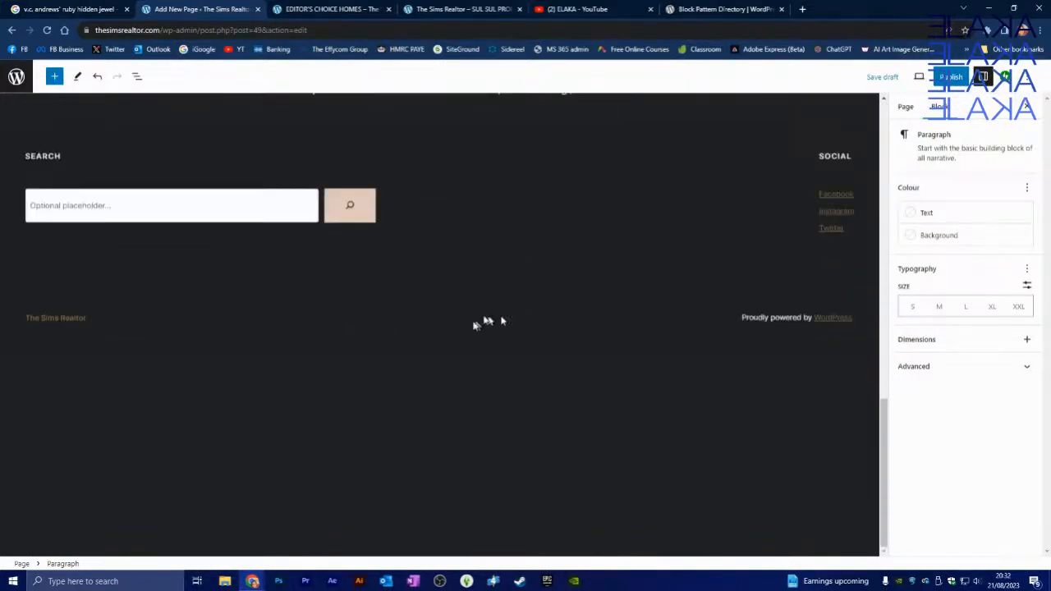
Review the text of the EDITOR'S CHOICE HOMES page and publish the page.
scroll(475, 312, "up", 1)
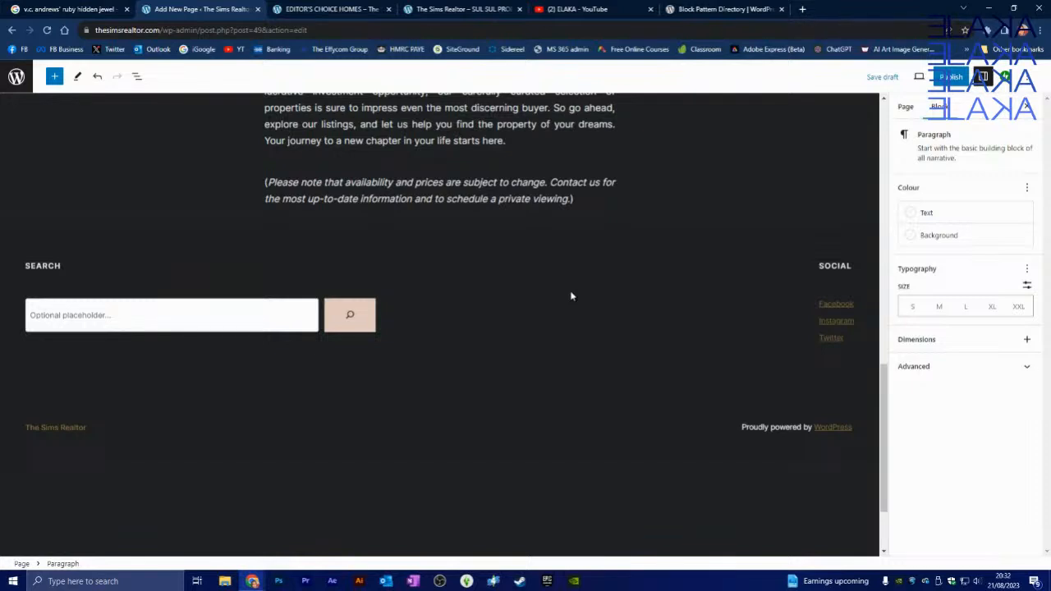
scroll(572, 296, "up", 15)
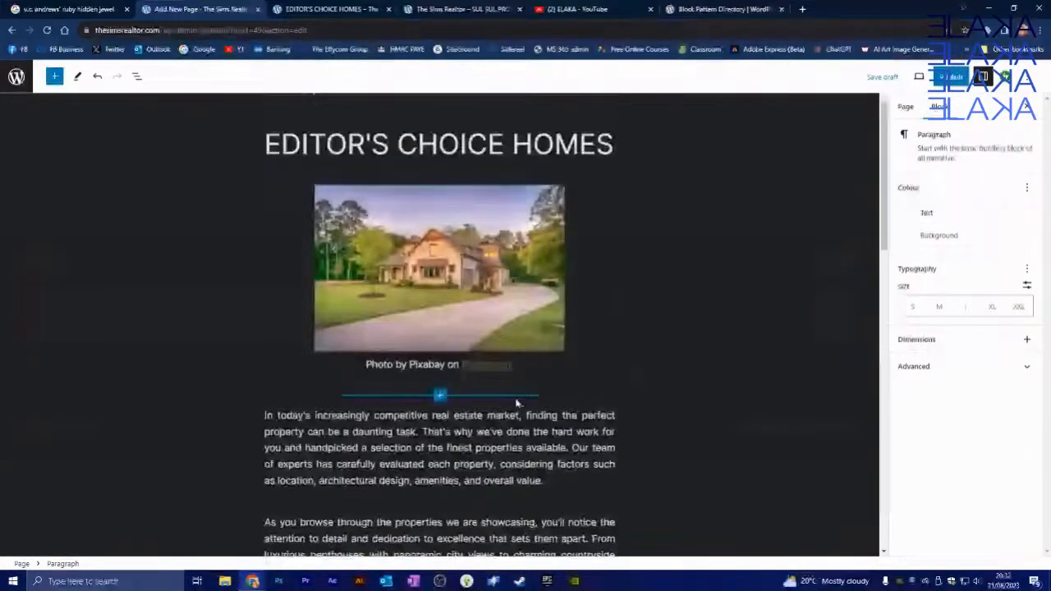
scroll(519, 401, "down", 3)
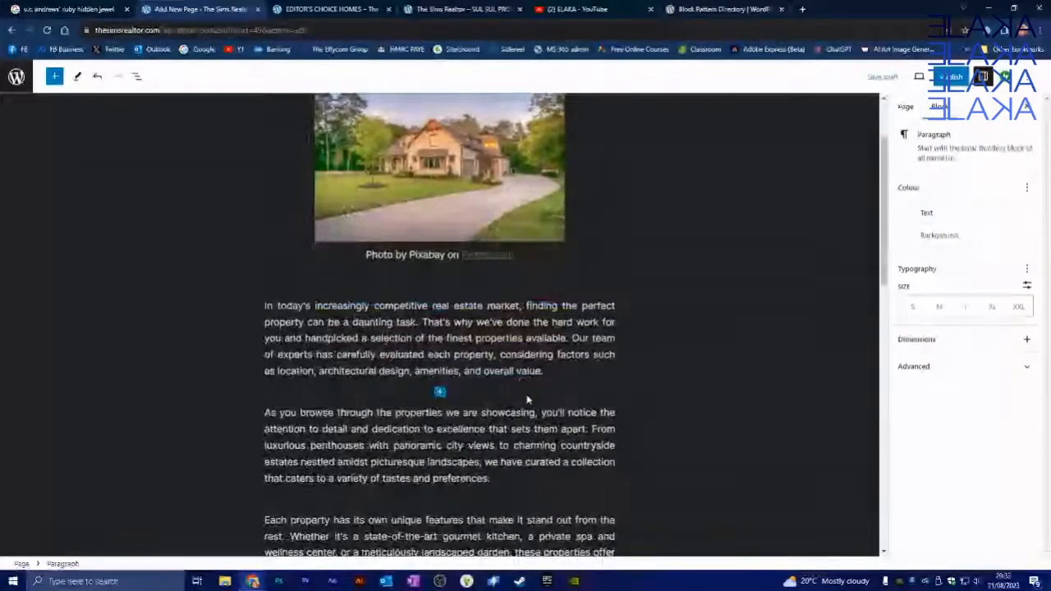
scroll(543, 402, "down", 3)
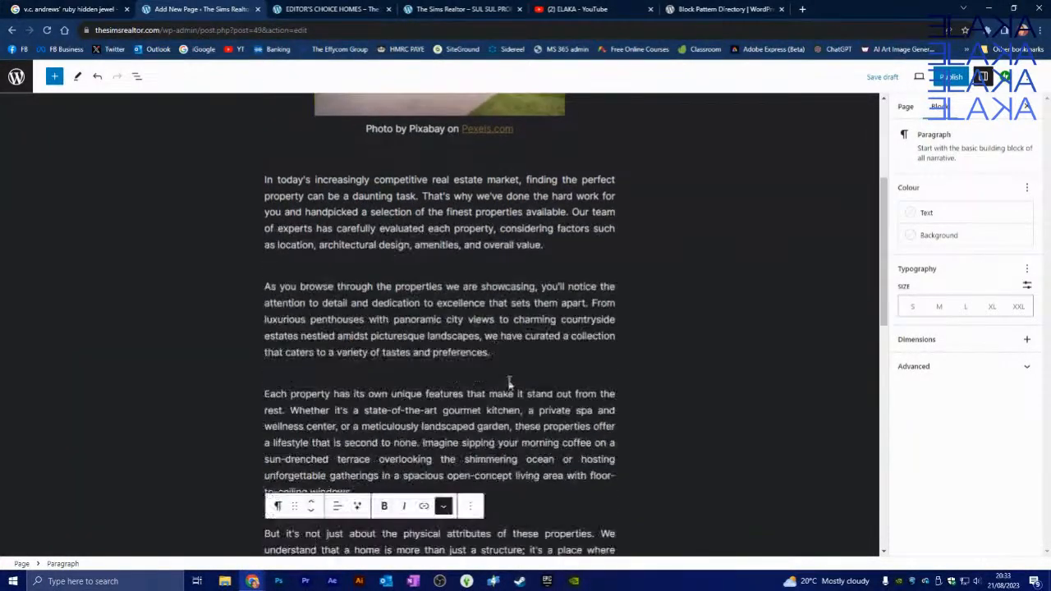
scroll(522, 354, "down", 2)
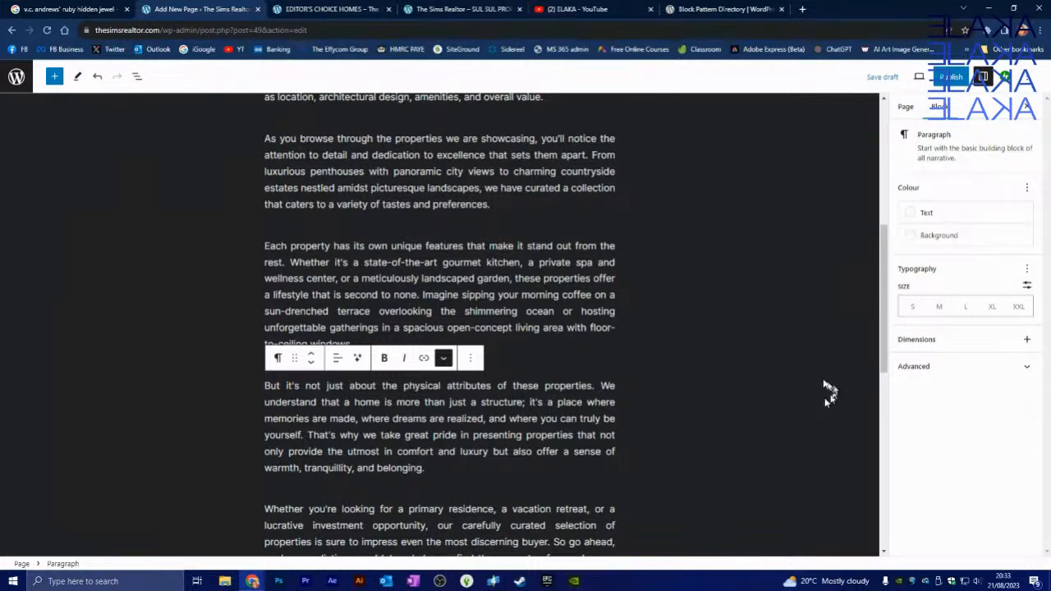
left_click(808, 366)
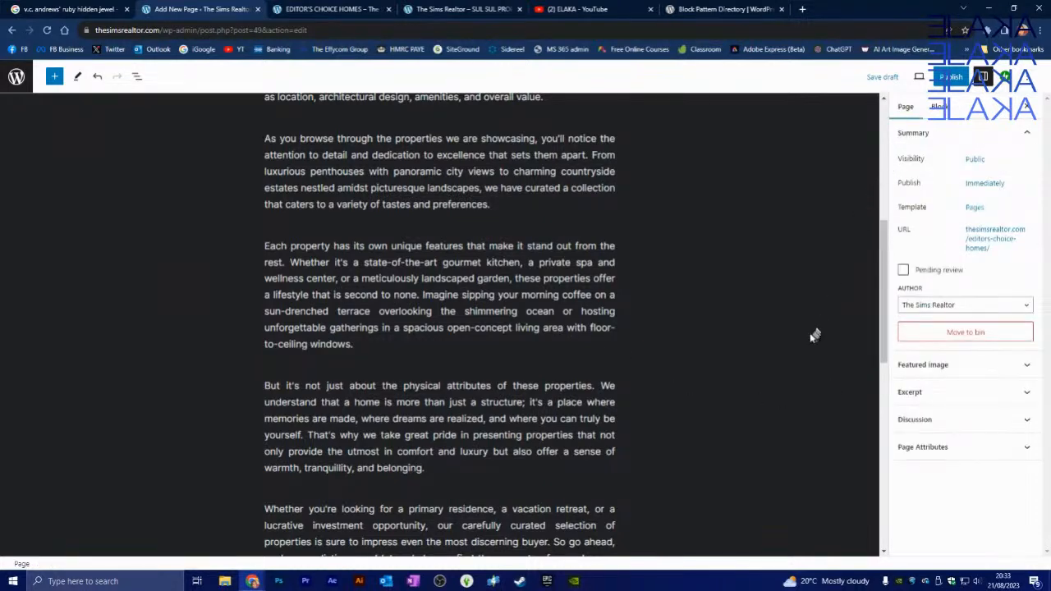
scroll(797, 300, "up", 5)
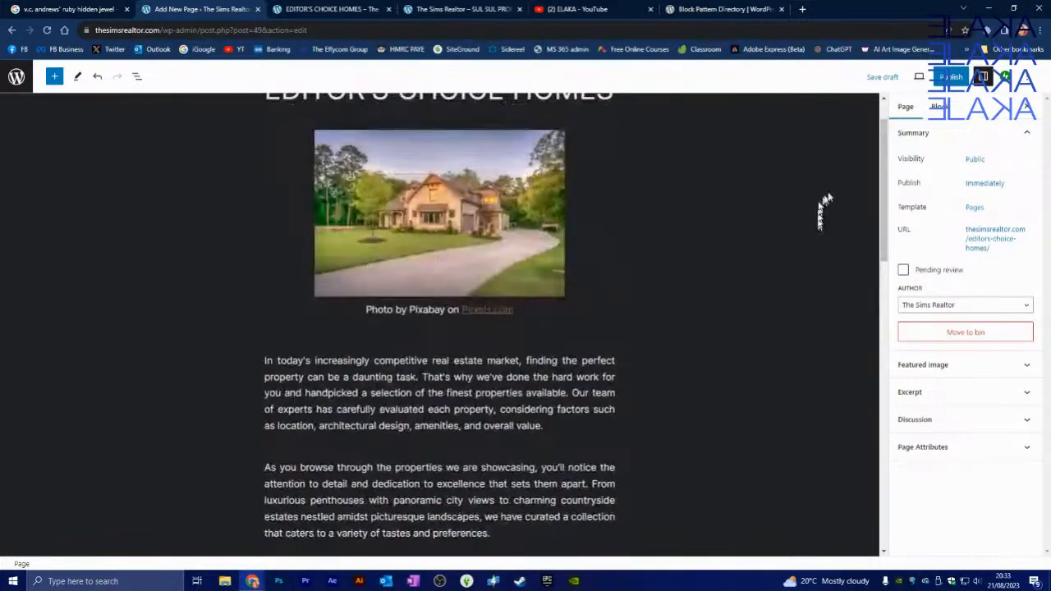
left_click(951, 77)
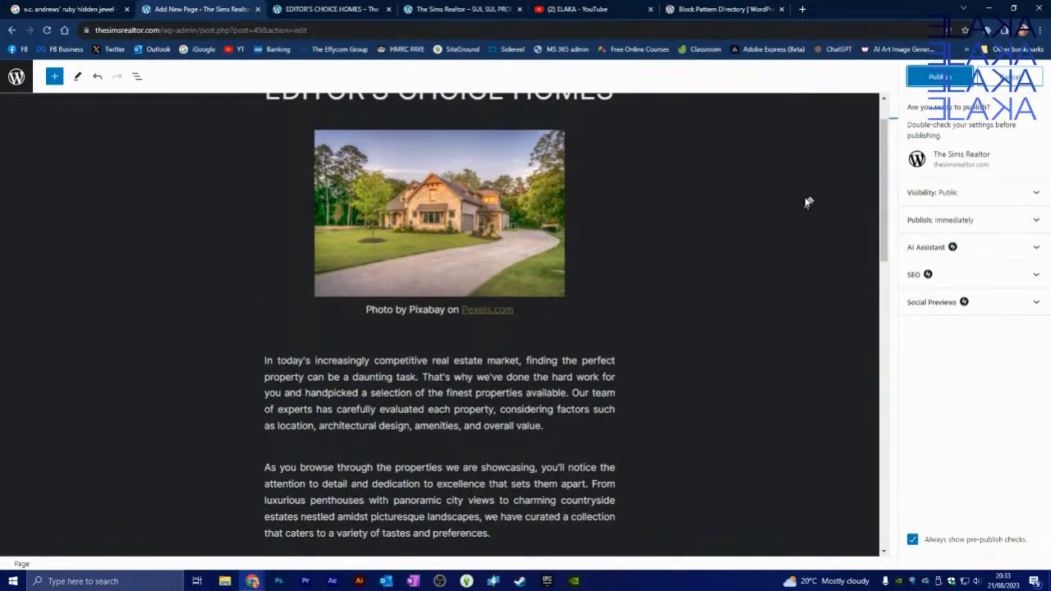
left_click(943, 77)
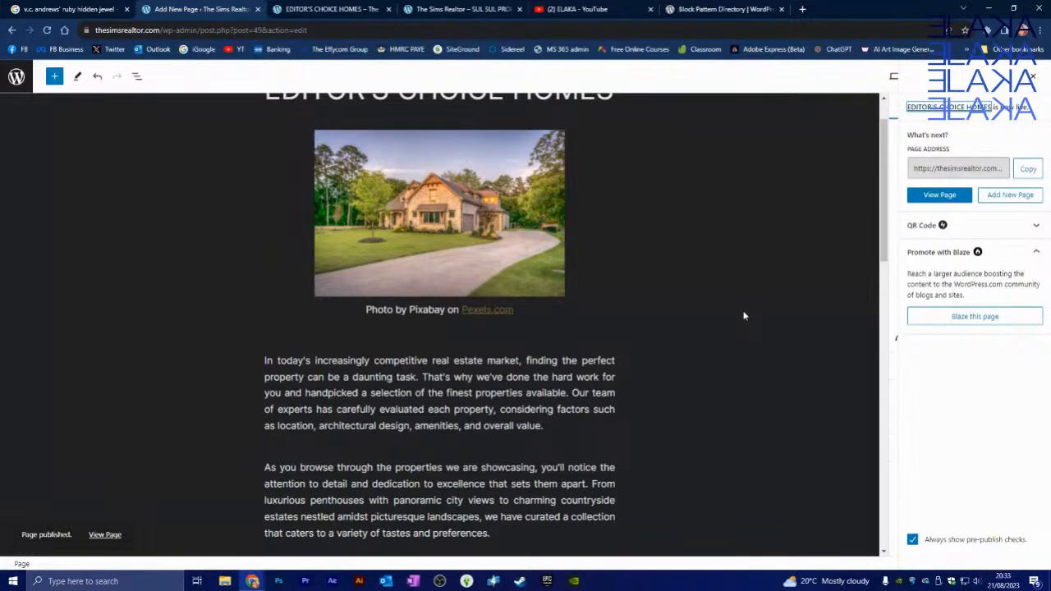
Leave the page editor and look through the list of all the site's pages.
left_click(17, 78)
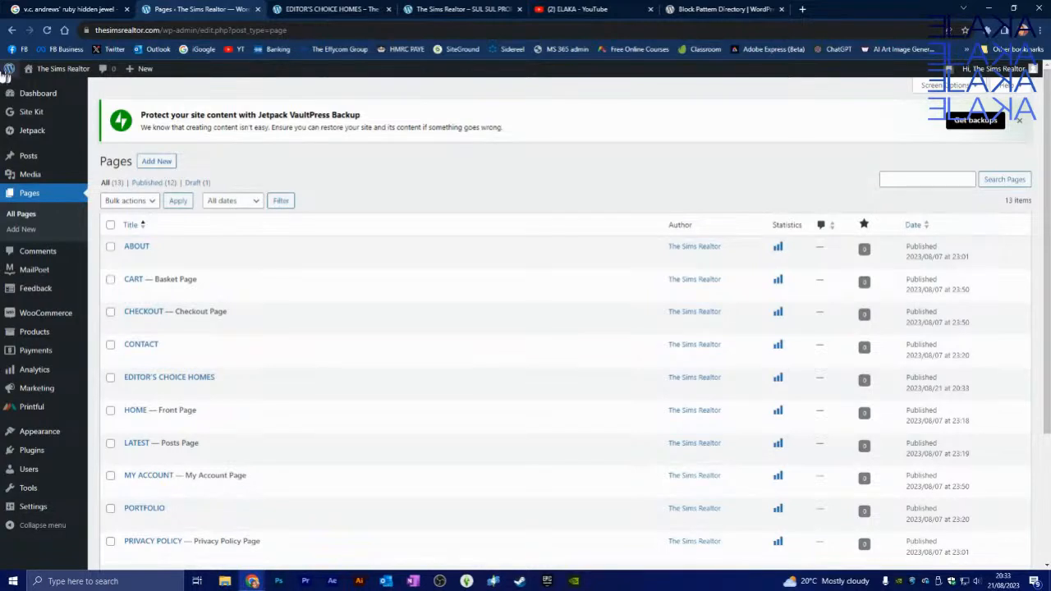
mouse_move(9, 72)
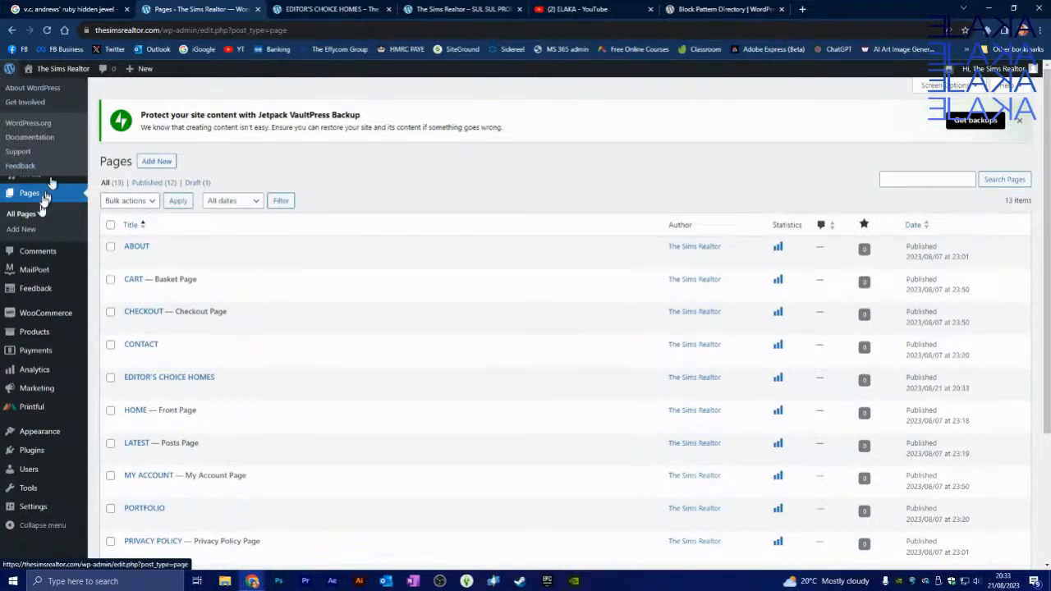
scroll(28, 262, "down", 3)
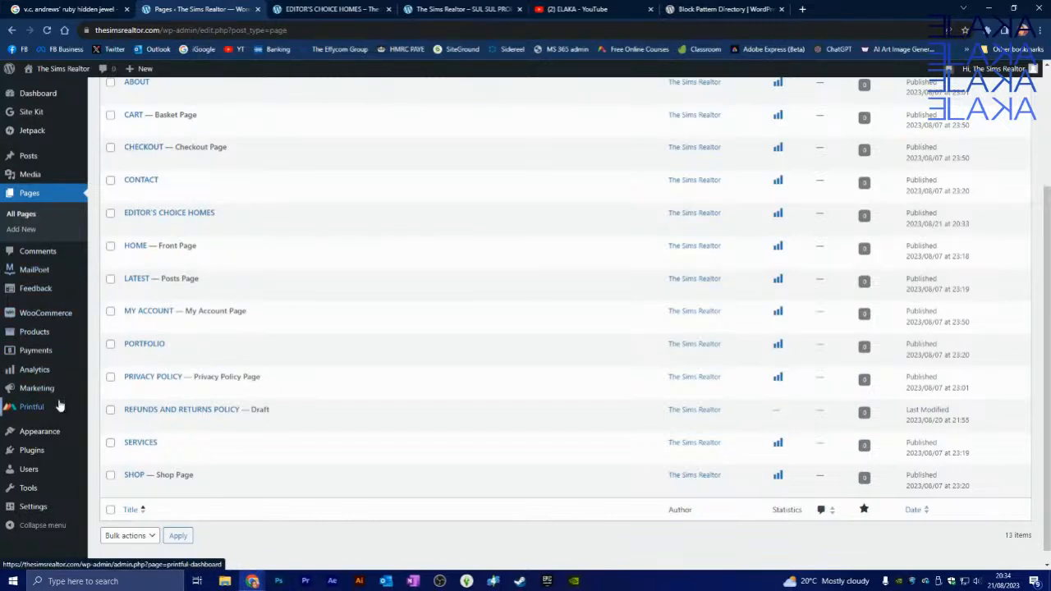
mouse_move(70, 455)
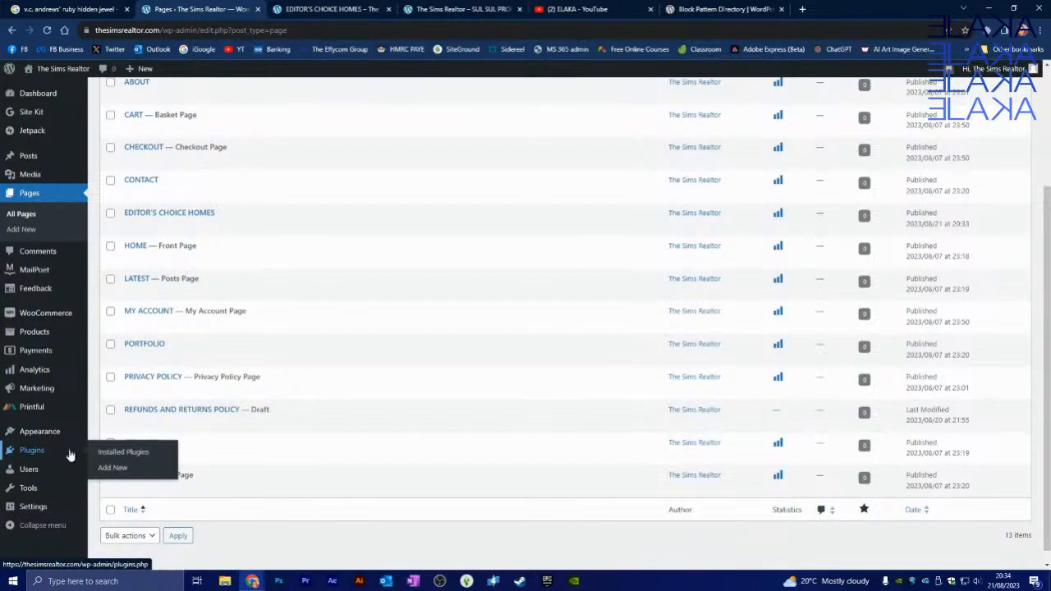
mouse_move(71, 379)
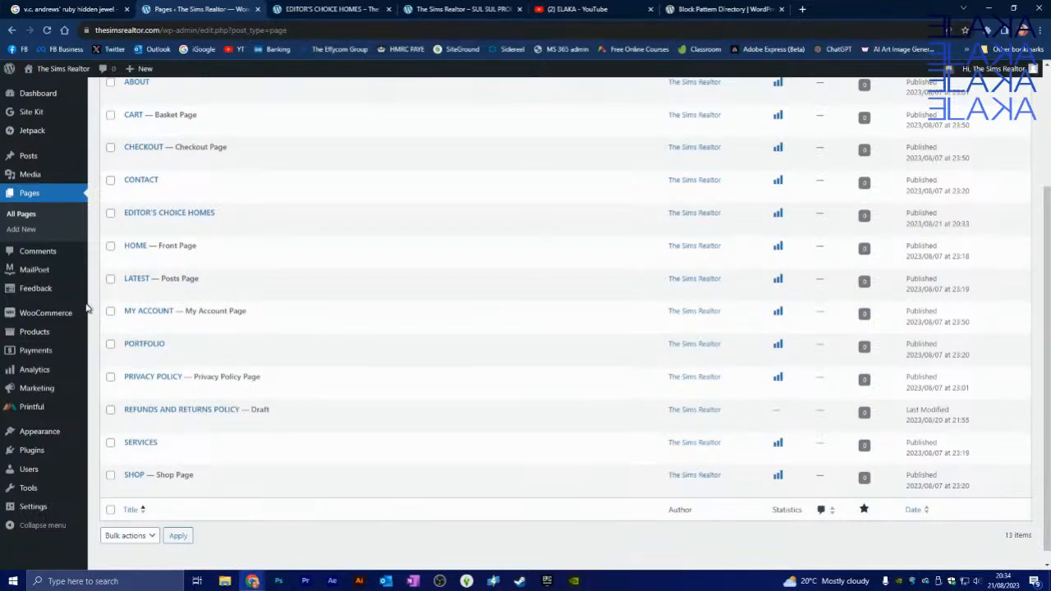
Go to the site's posts and open the management of post categories.
mouse_move(36, 134)
mouse_move(24, 158)
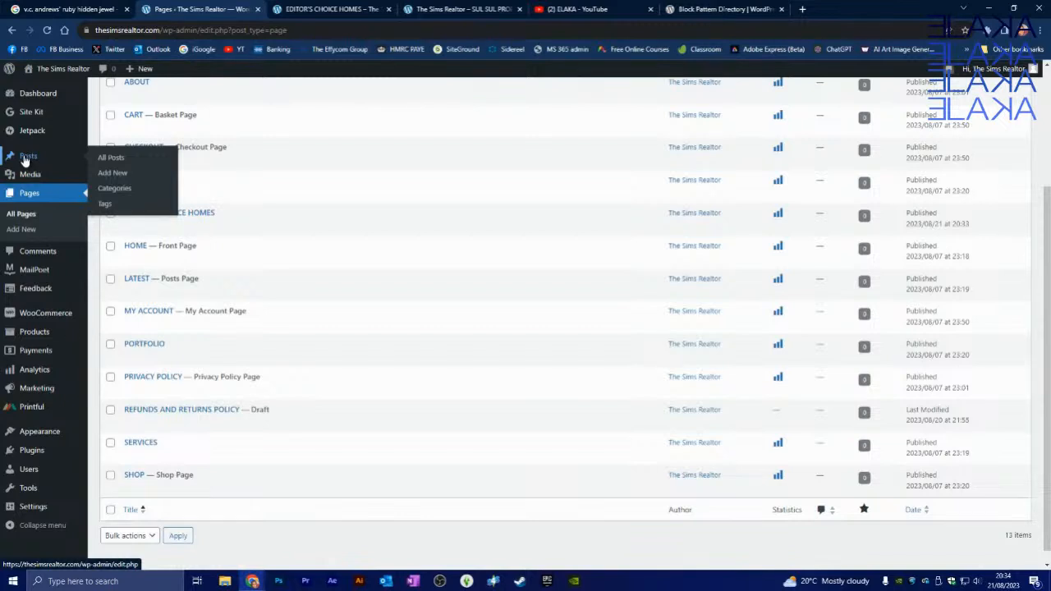
mouse_move(100, 170)
left_click(31, 159)
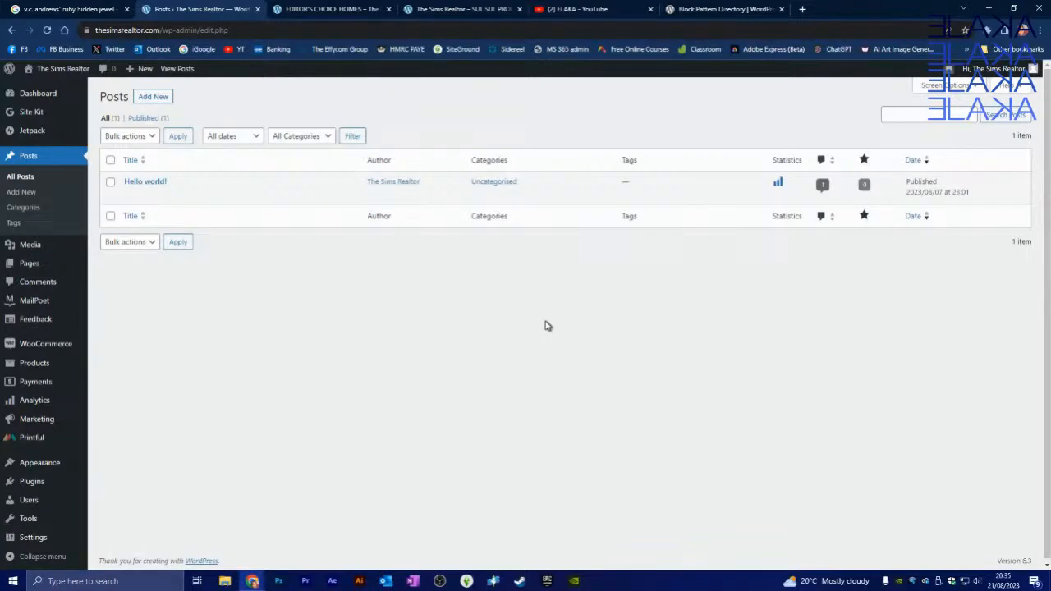
left_click(24, 212)
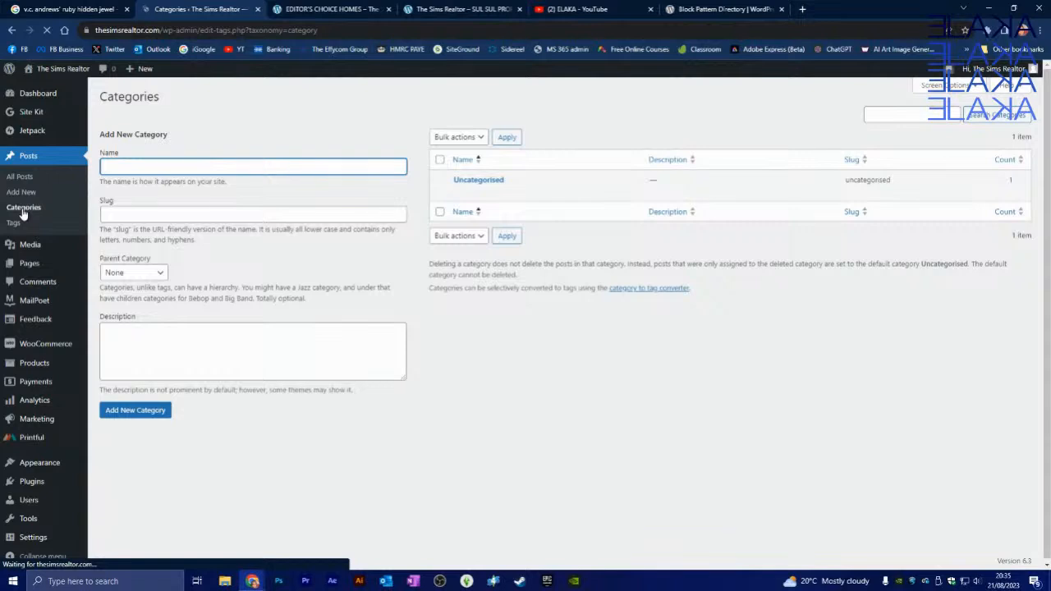
Quick-edit the Uncategorised category, rename it LATEST with the slug LATEST, and save the change.
mouse_move(464, 200)
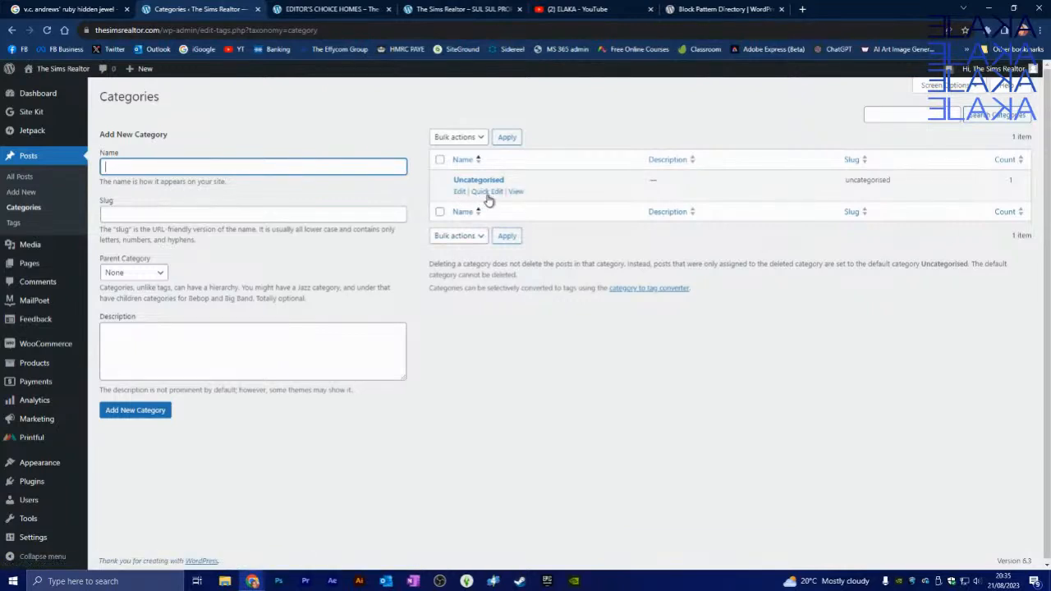
left_click(486, 192)
double_click(557, 201)
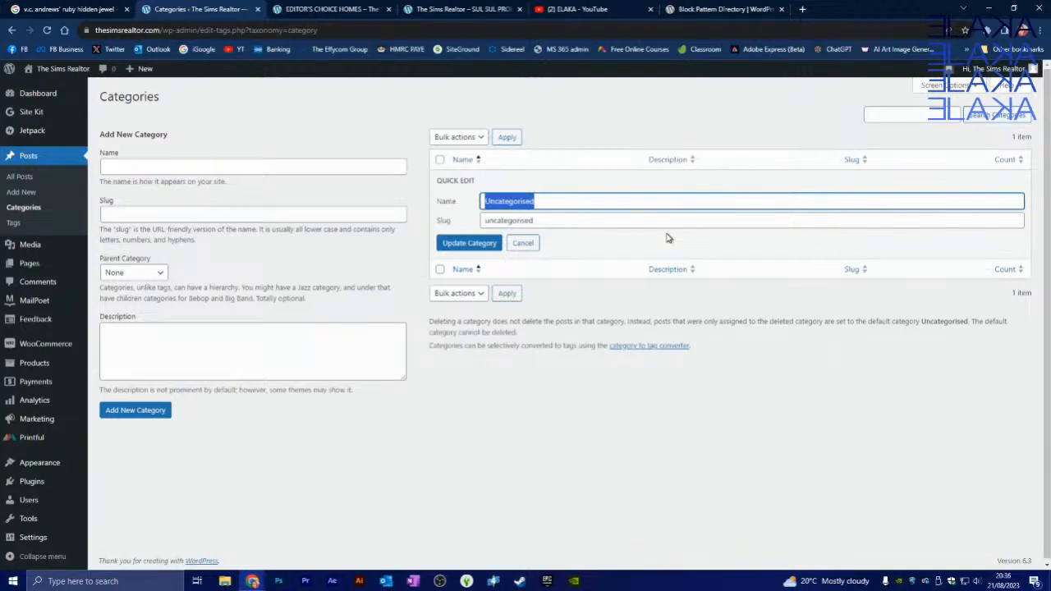
type("LATEST")
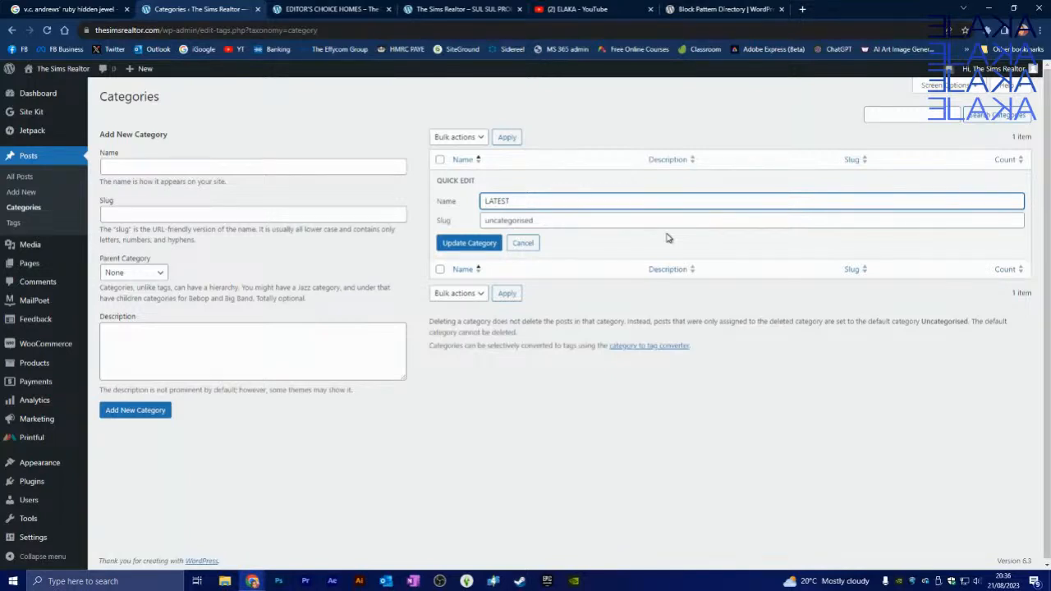
key("Tab")
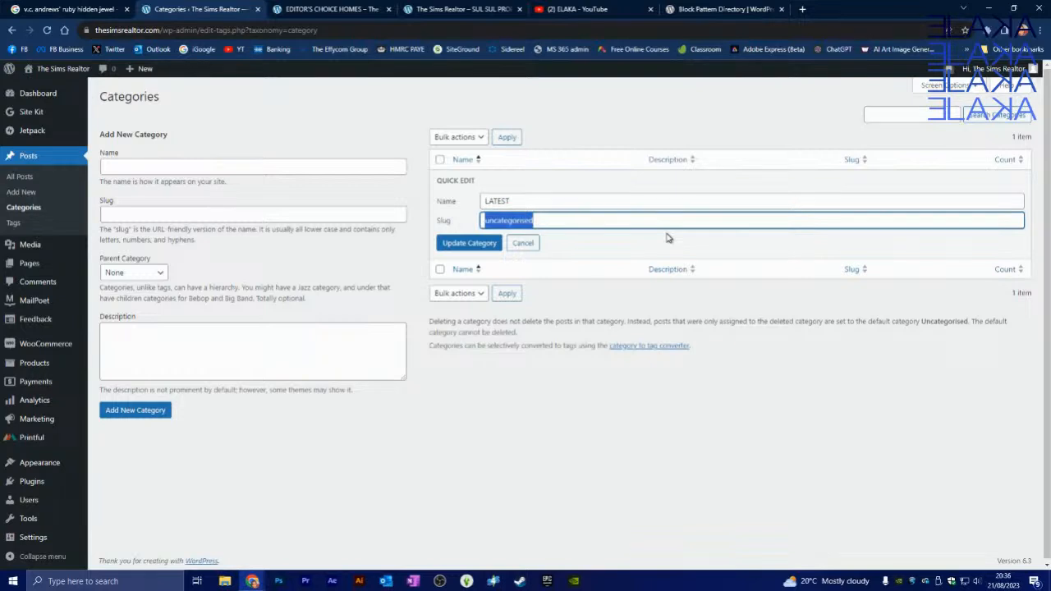
type("latest")
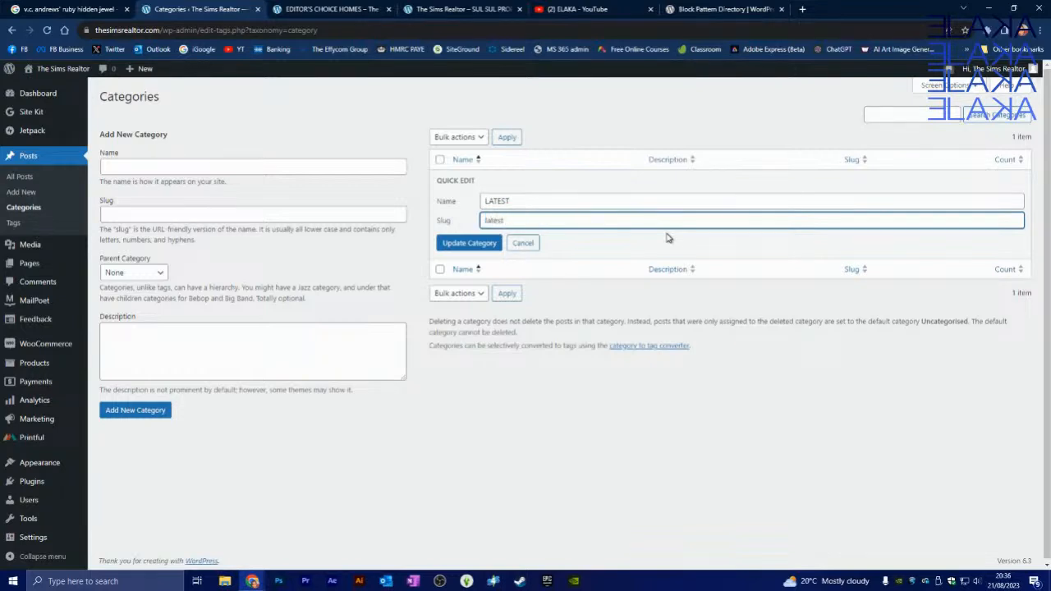
key("BackSpace")
key("BackSpace")
key("BackSpace")
key("BackSpace")
key("BackSpace")
key("BackSpace")
type("LATEST")
left_click(477, 247)
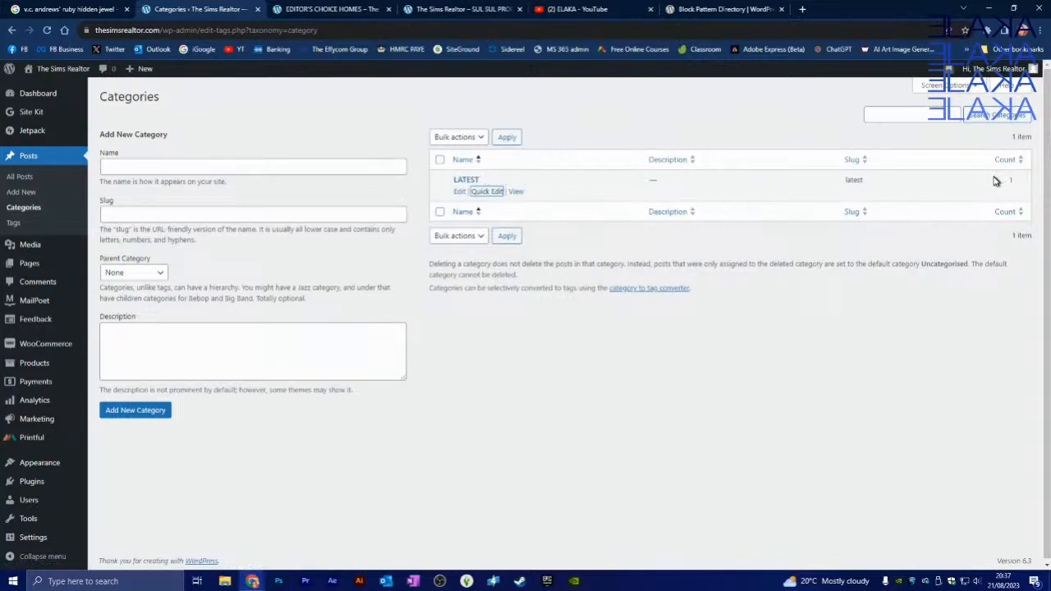
Add a new post category named PROPERTY with the slug PROPERTY.
left_click(253, 161)
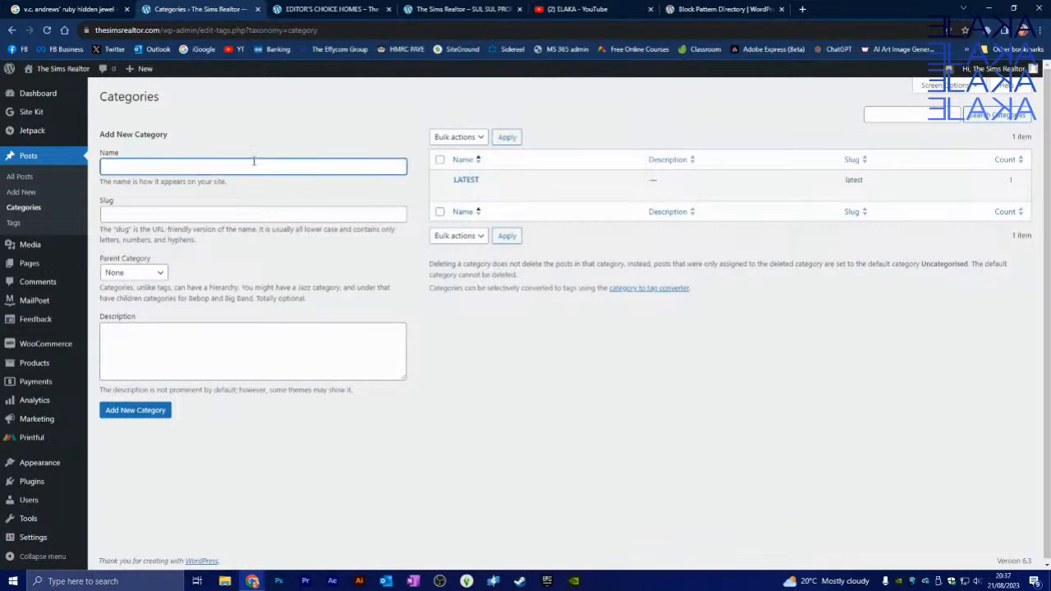
type("PROPERTY")
key("Tab")
type("PROPER")
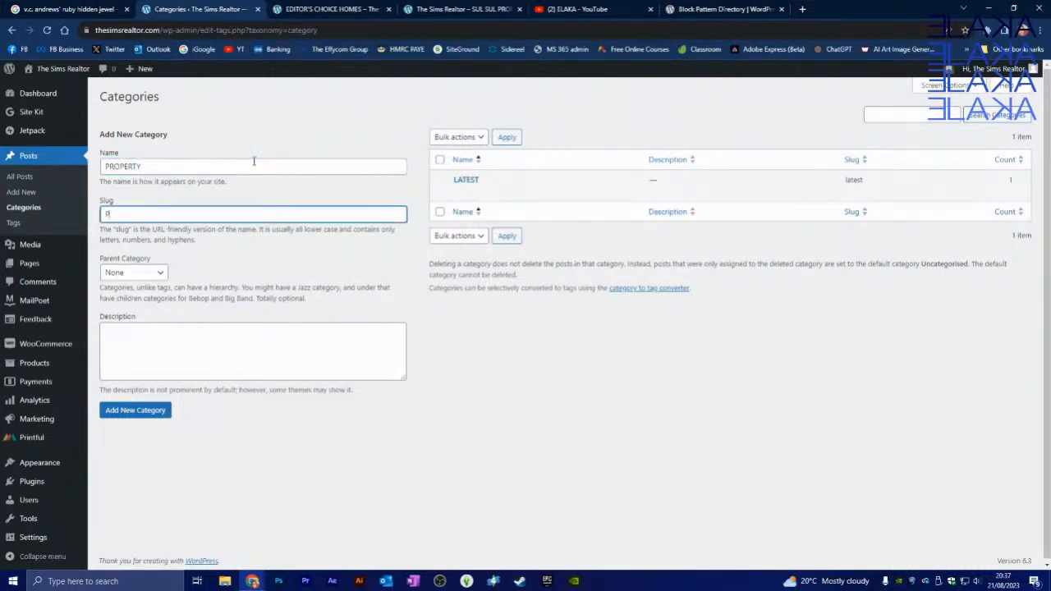
type("TY")
left_click(121, 417)
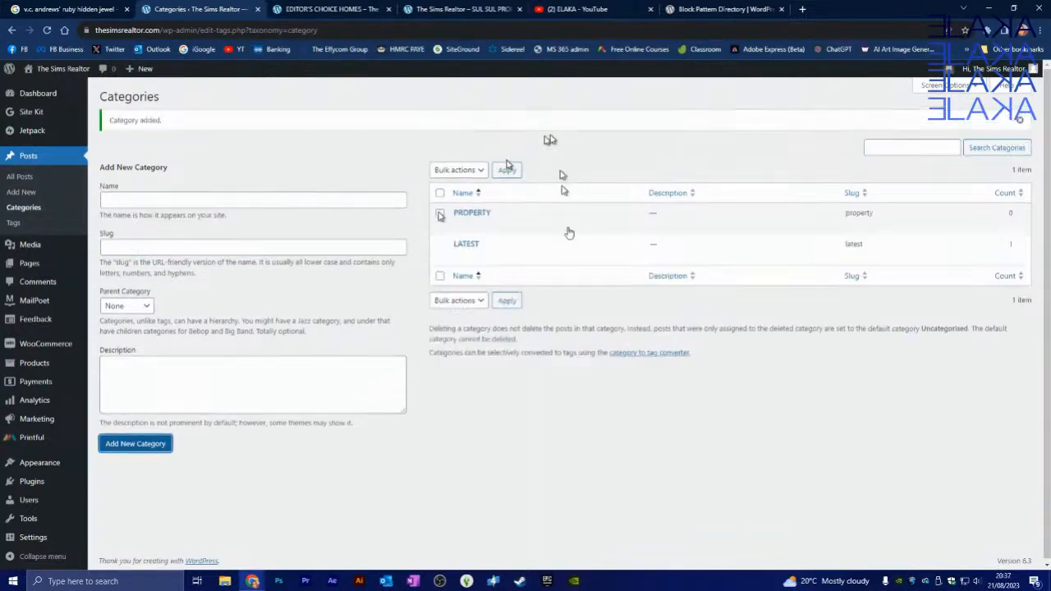
Add a new post category named HOUSE FLIPPING with the slug HOUSE FLIPPING.
left_click(357, 202)
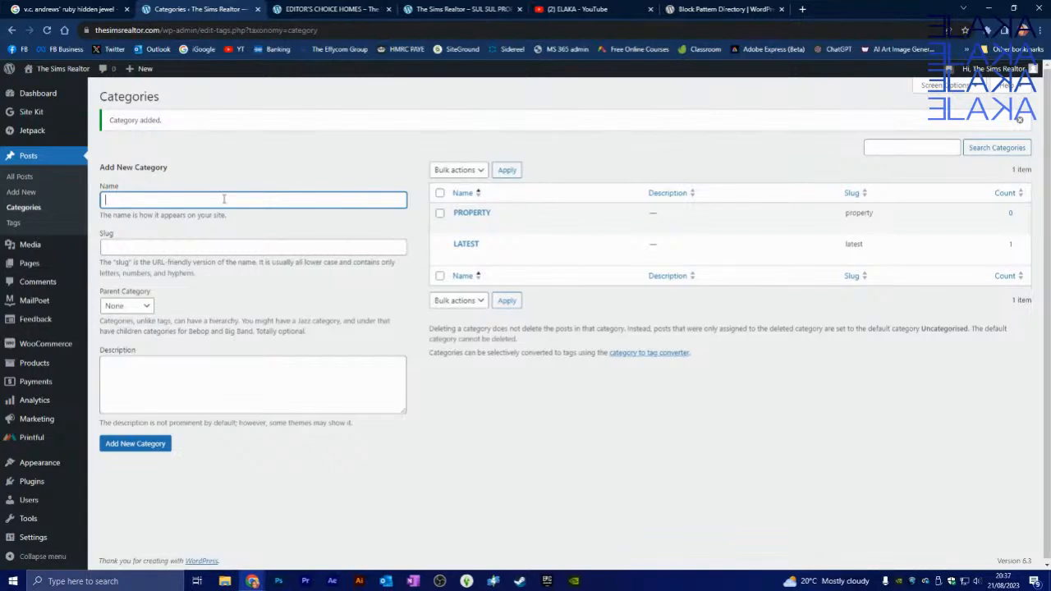
type("HOUSE FLIPPING")
key("Tab")
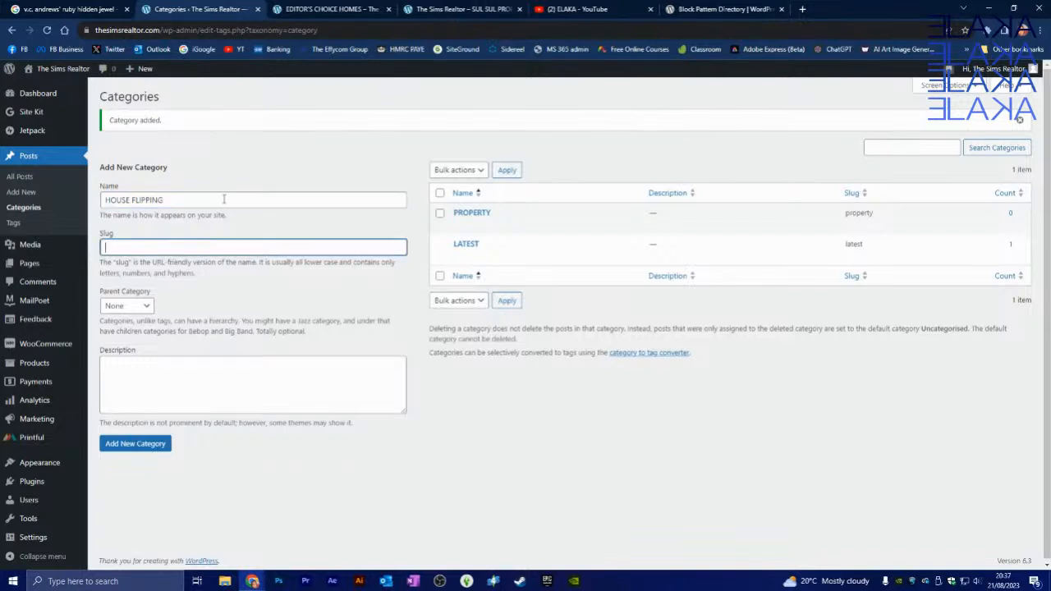
type("HOUSE FLIPPING")
left_click(116, 449)
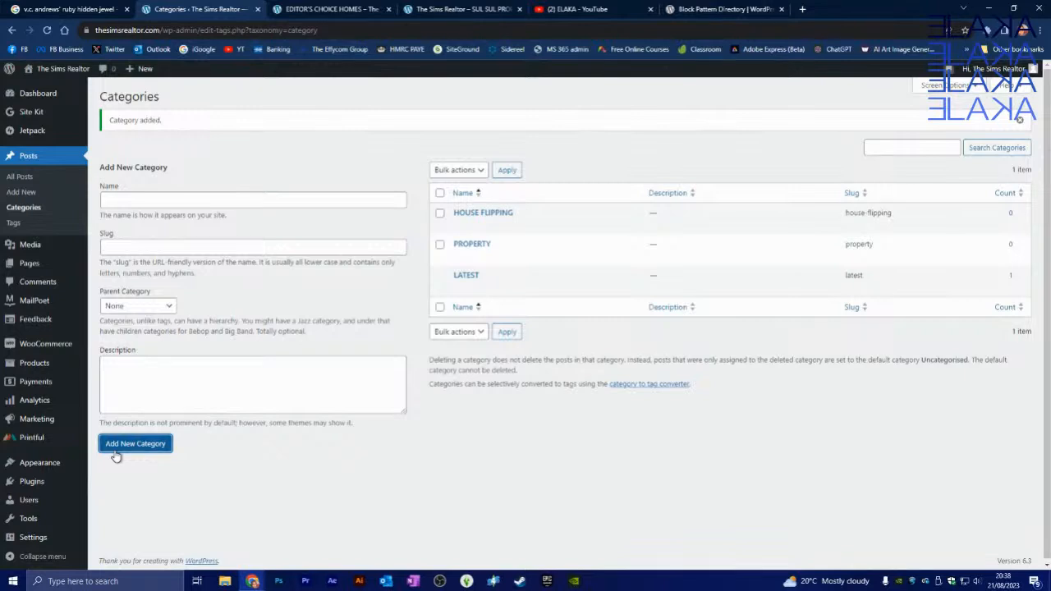
Enter RENOVATIONS as both the name and the slug of another new category.
left_click(193, 200)
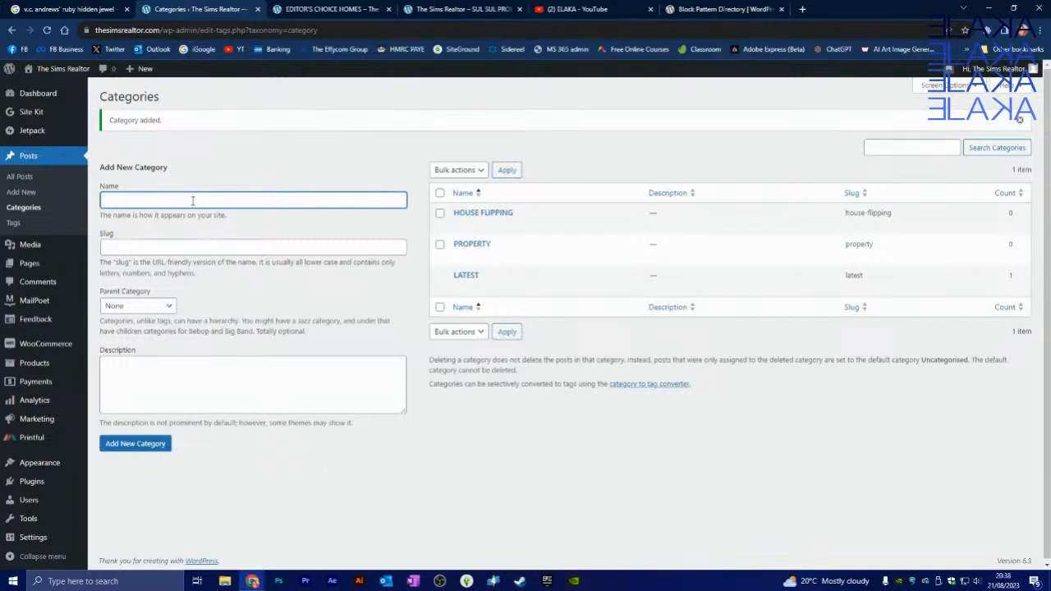
type("BUYERSA")
key("BackSpace")
key("BackSpace")
key("BackSpace")
key("BackSpace")
key("BackSpace")
key("BackSpace")
key("BackSpace")
type("RENOVATIONS")
key("Tab")
type("RENOVAT")
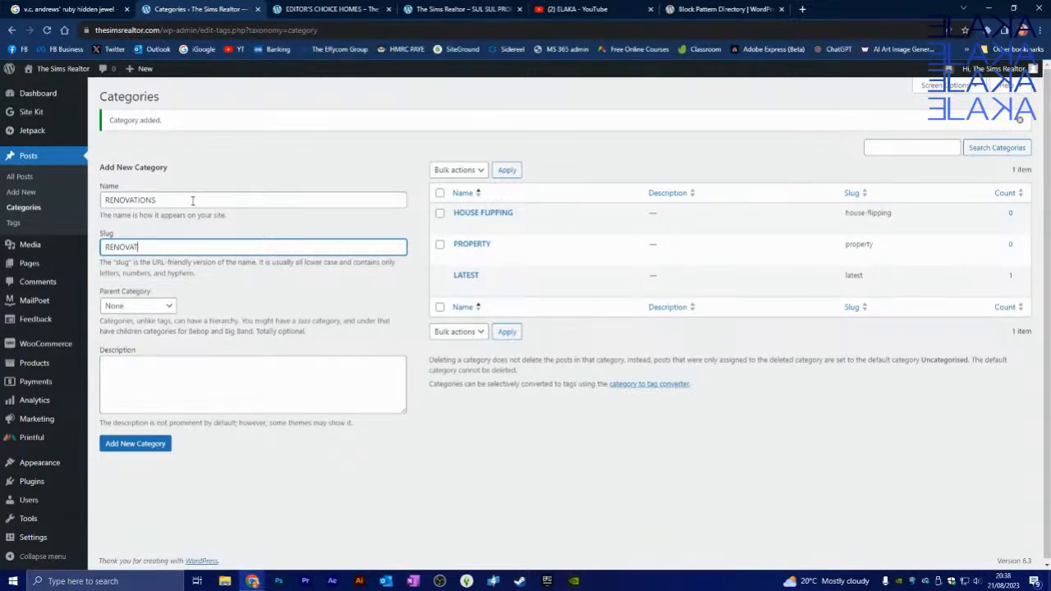
type("IONS")
Make HOUSE FLIPPING the parent of the RENOVATIONS category and add it to the category list.
mouse_move(483, 225)
mouse_move(474, 290)
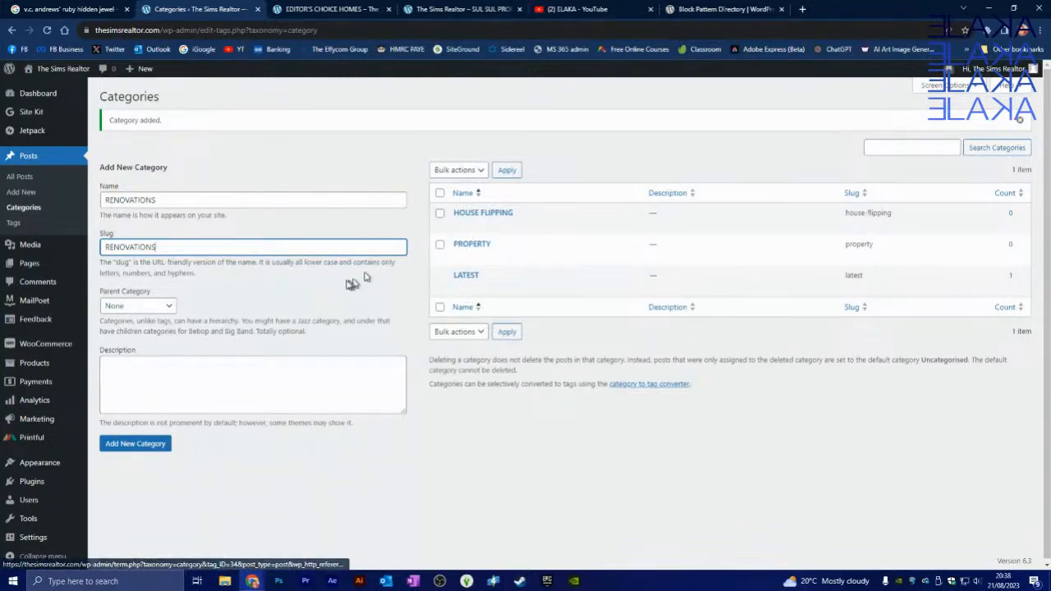
left_click(169, 308)
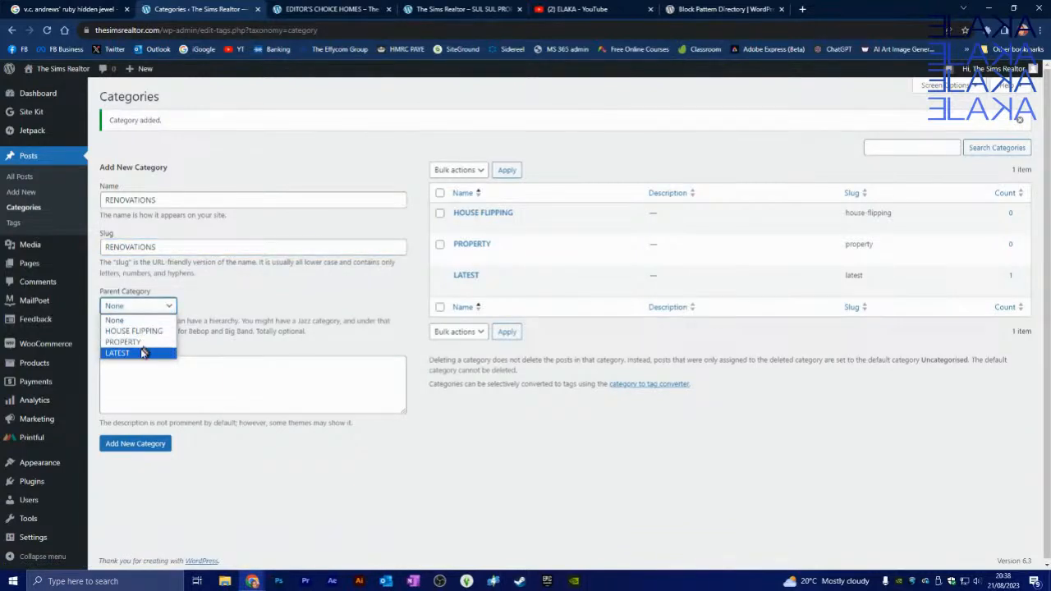
left_click(140, 333)
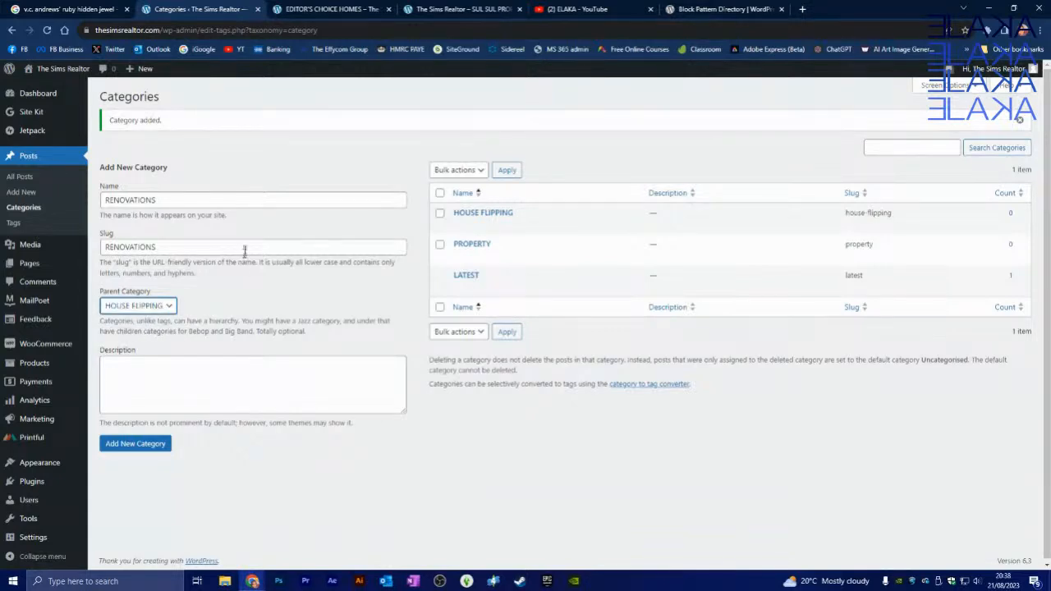
left_click(129, 444)
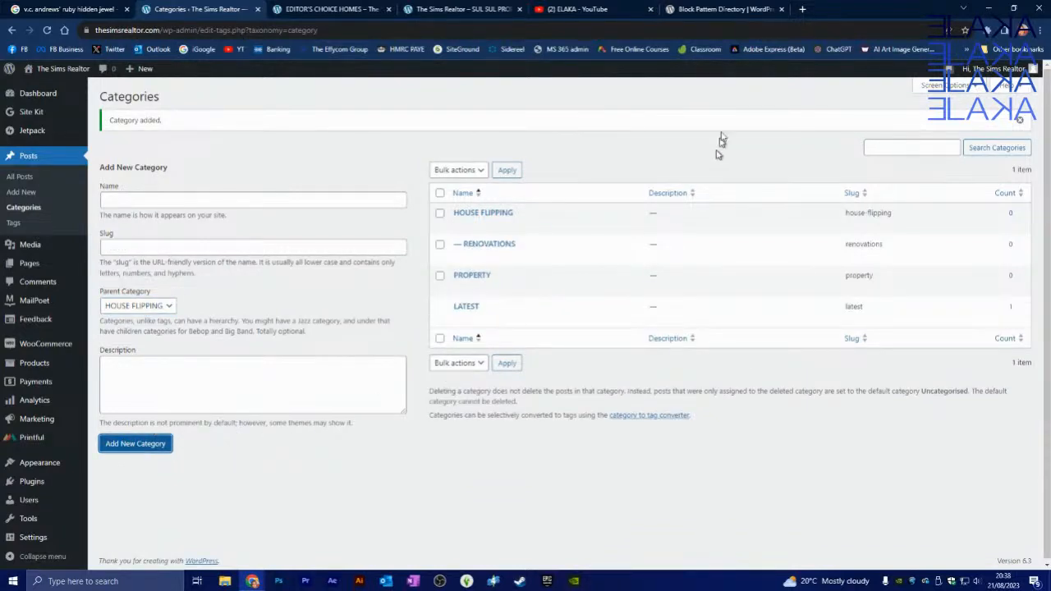
Reset the parent category to None in the new category form.
mouse_move(476, 262)
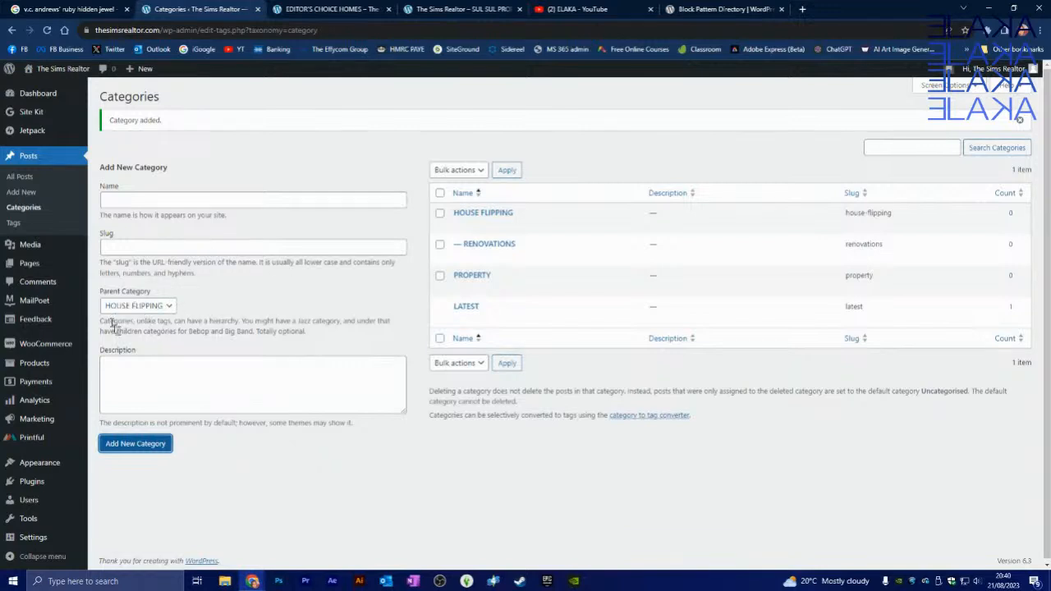
left_click(245, 198)
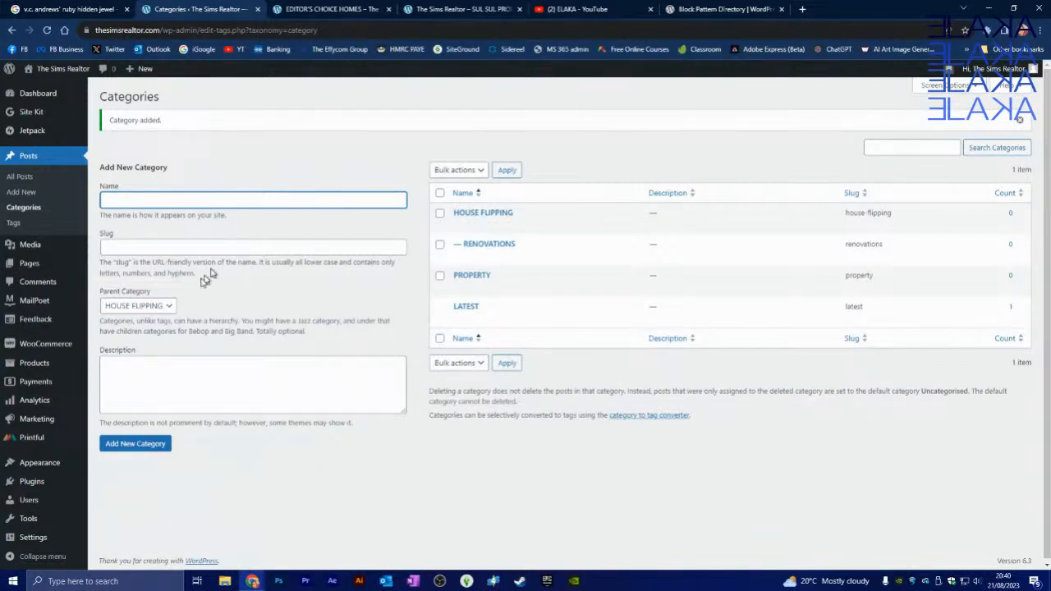
left_click(171, 306)
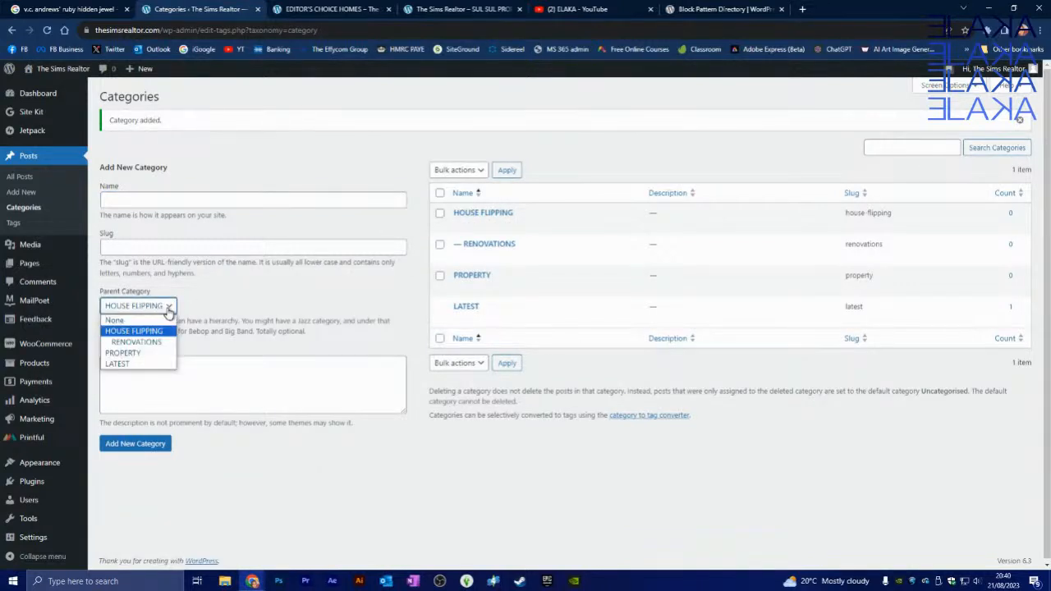
left_click(153, 319)
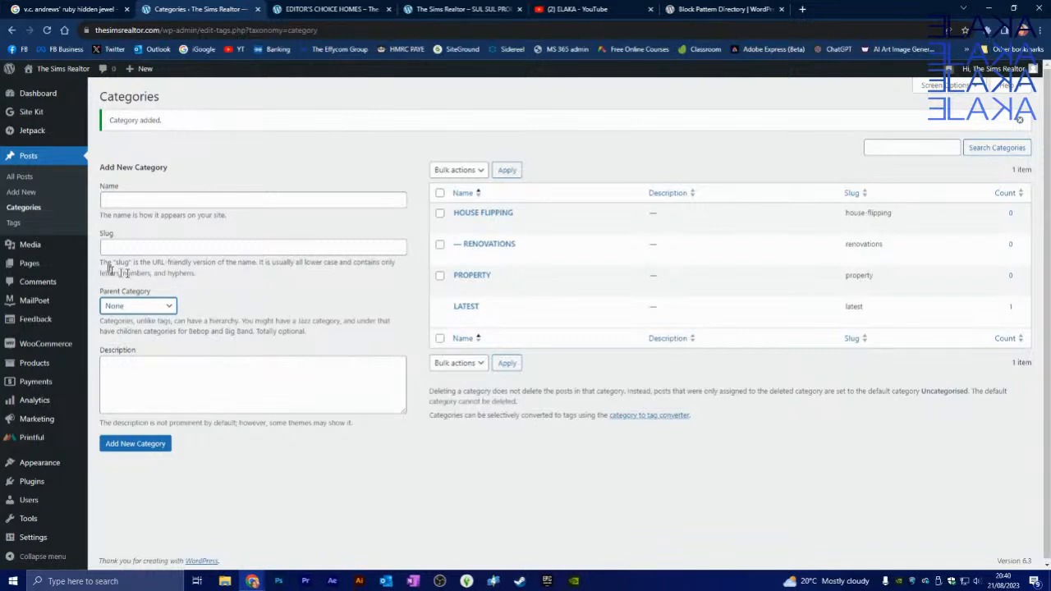
Add a new post tag named property with the slug property.
left_click(15, 224)
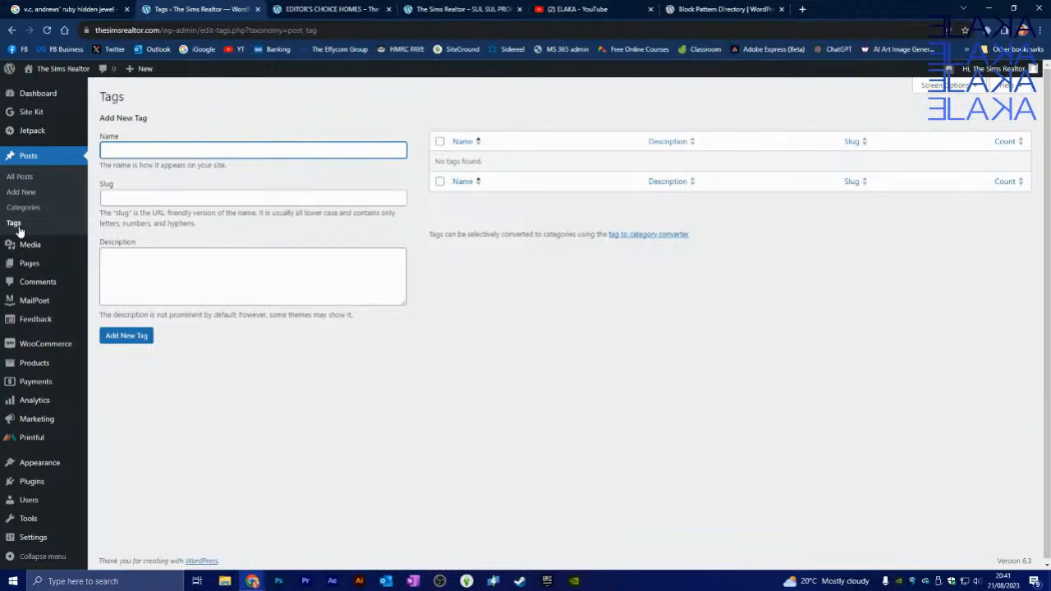
type("property")
key("Tab")
type("property")
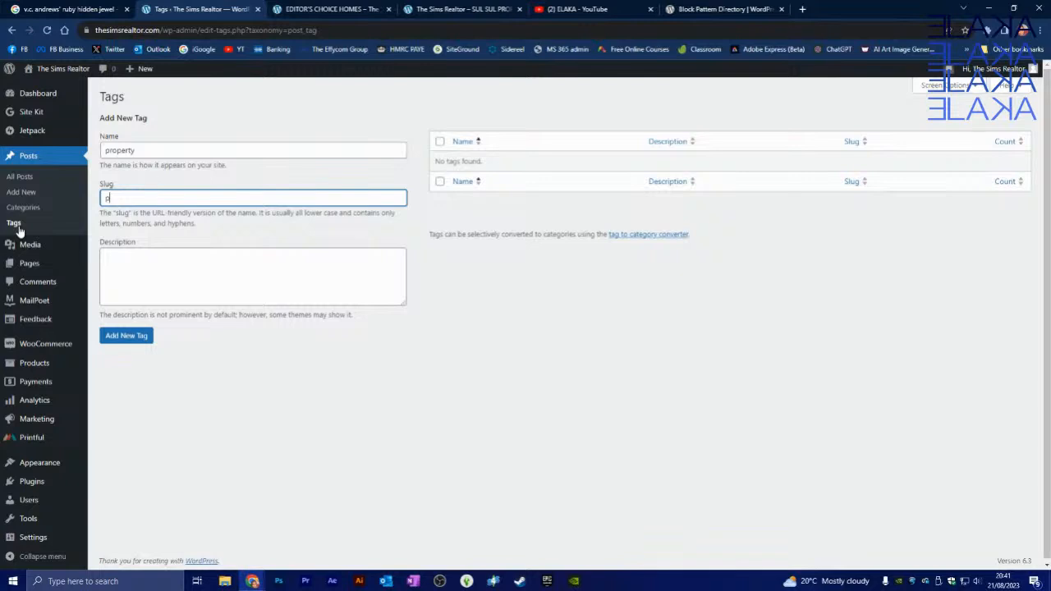
left_click(130, 337)
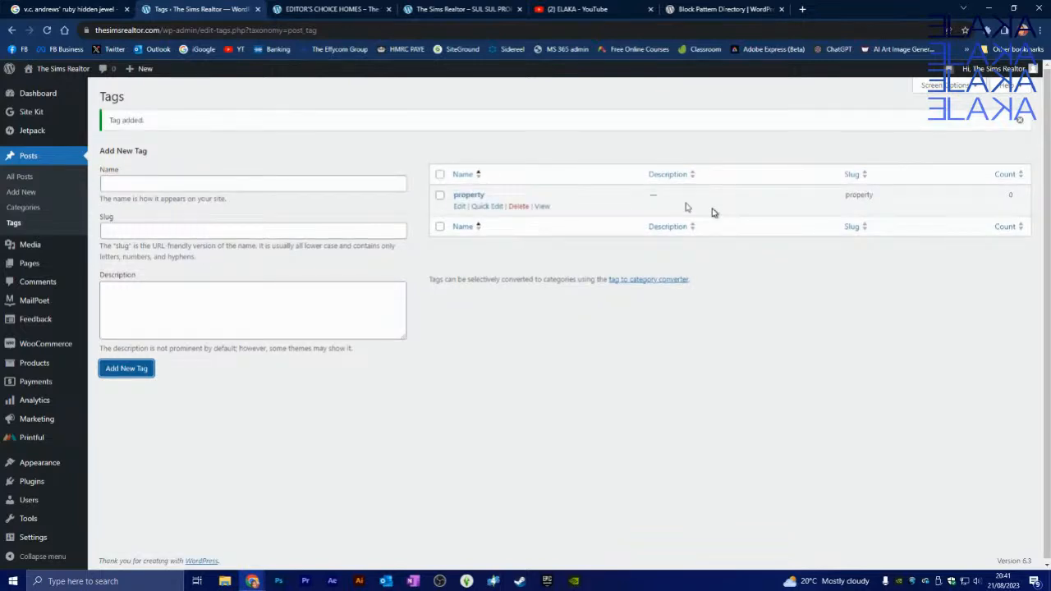
Add a new post tag named house flipping with the slug house flipping.
left_click(161, 185)
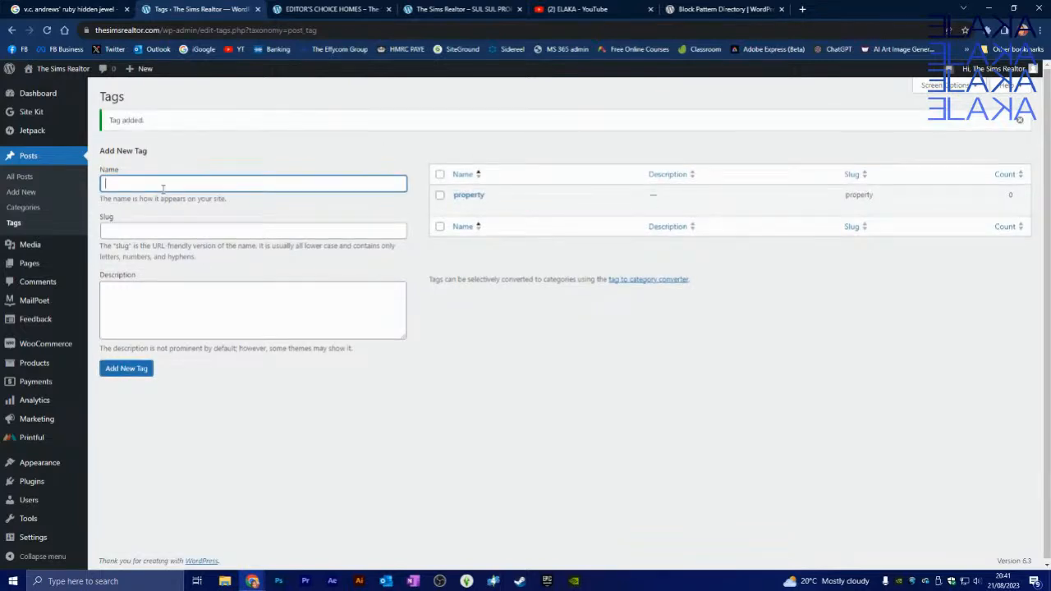
type("house flipping")
key("Tab")
type("housr f")
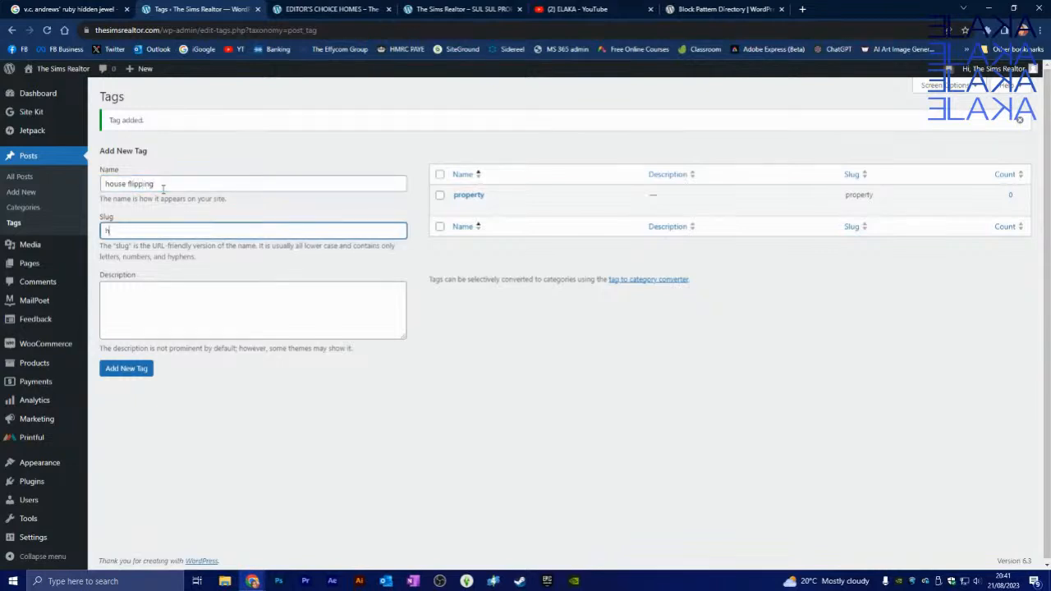
key("BackSpace")
key("BackSpace")
type("er")
key("BackSpace")
key("BackSpace")
key("BackSpace")
type("ew")
key("BackSpace")
type("flipping")
left_click(119, 371)
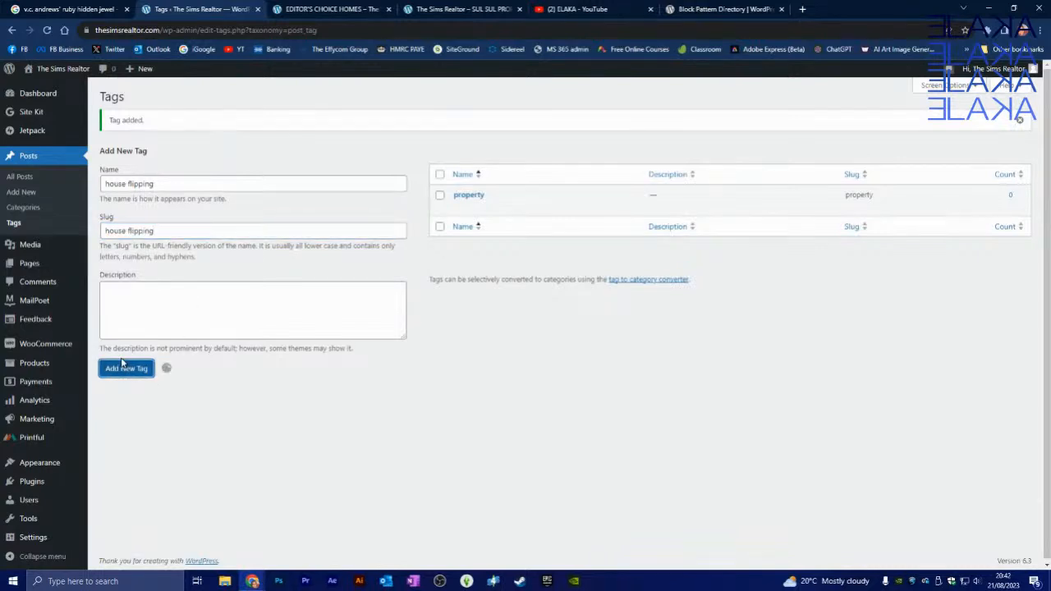
Add a new post tag named new builds with the slug new builds.
left_click(198, 188)
type("new build")
key("BackSpace")
type("ds")
key("Tab")
type("new")
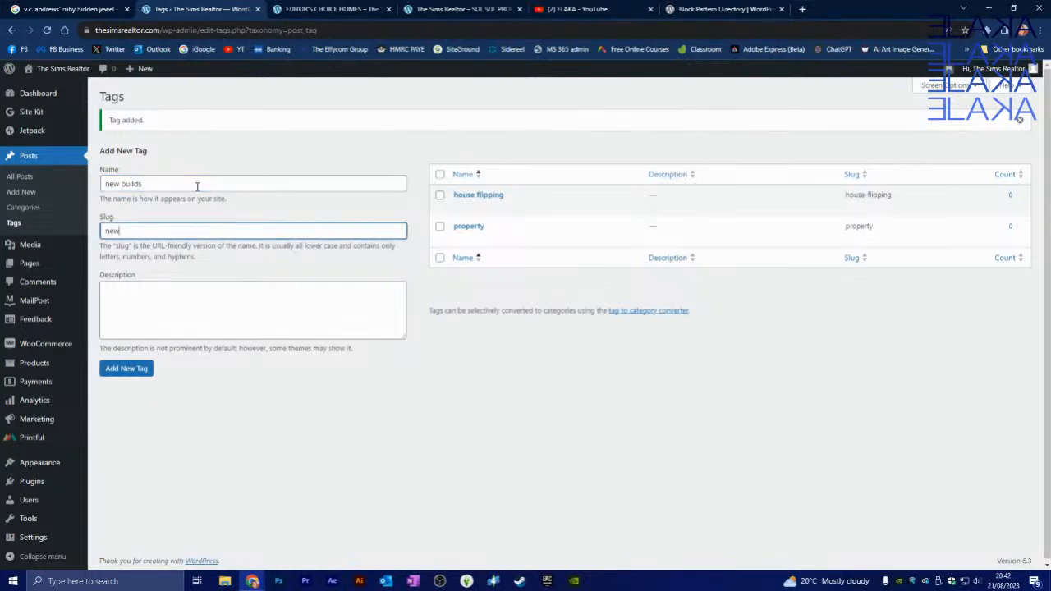
type("builds")
left_click(120, 231)
left_click(138, 369)
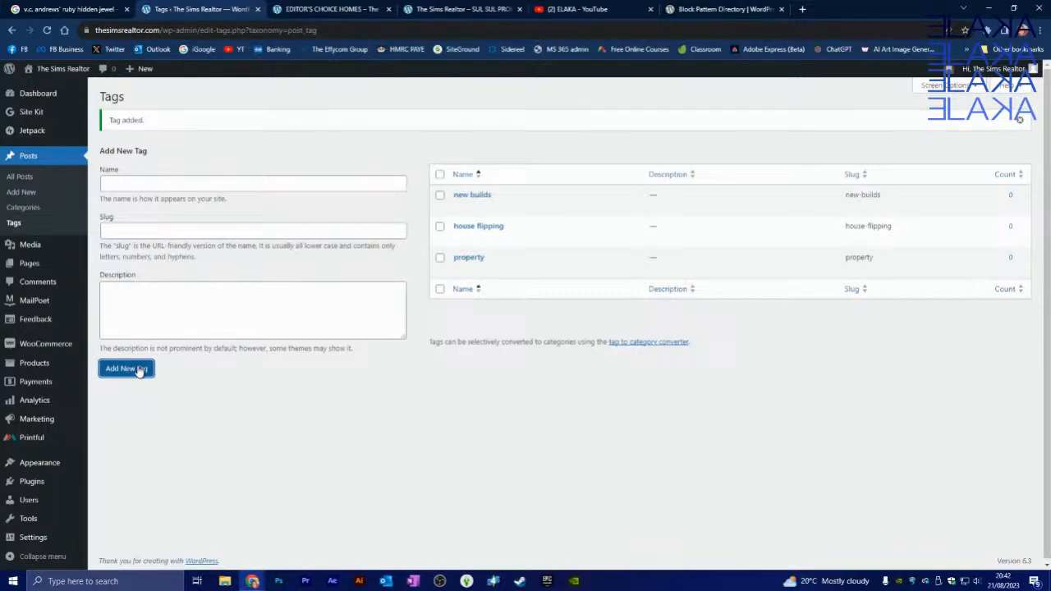
Create a new blog post and place the cursor in its empty first paragraph.
mouse_move(41, 363)
left_click(31, 195)
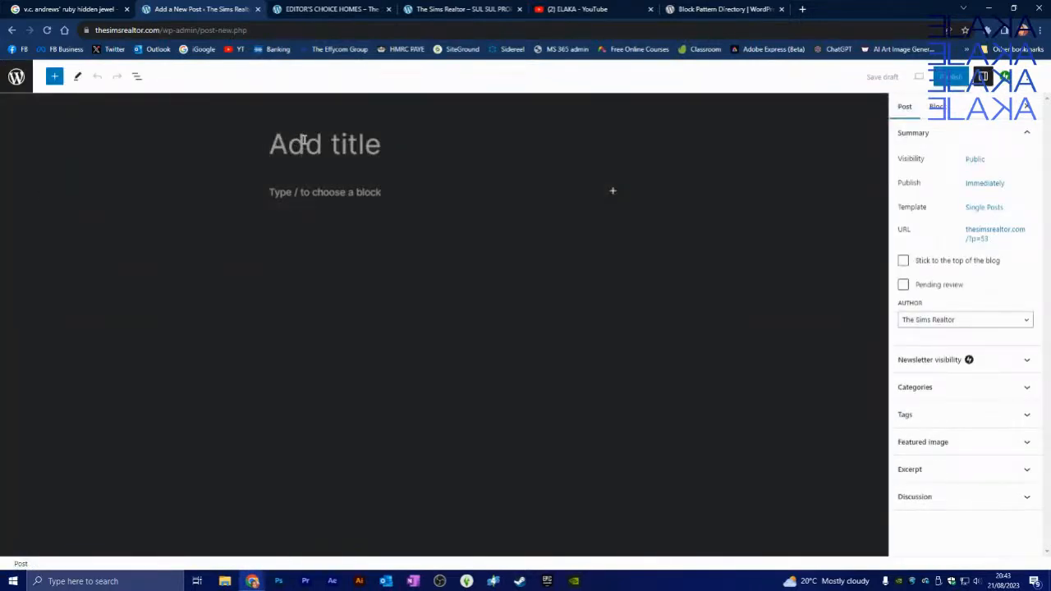
left_click(336, 192)
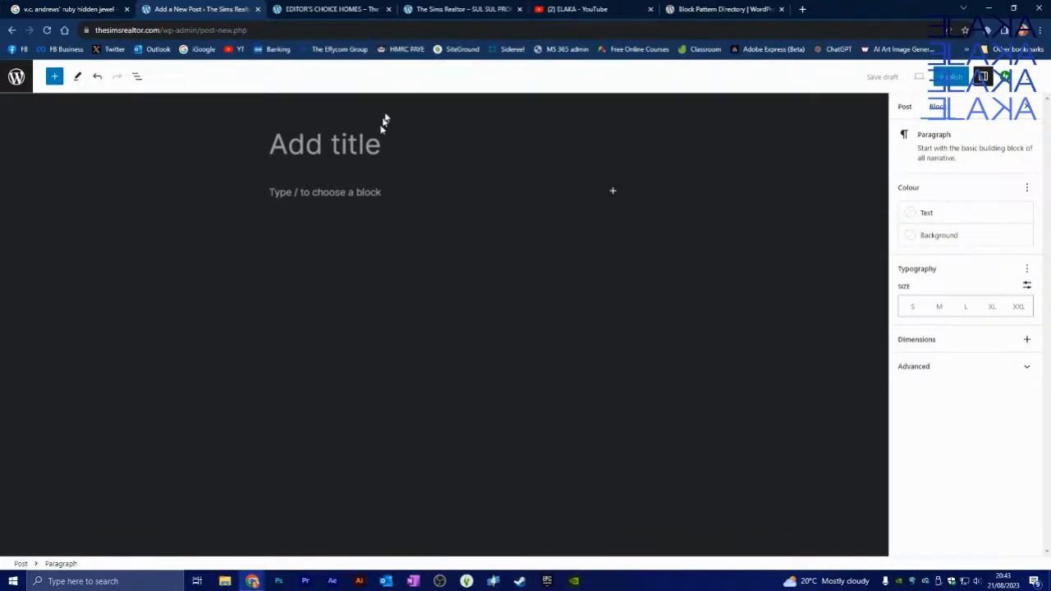
Switch to YouTube and copy the share link of the Sulani Beach Front speed build video from the EPC Media channel.
left_click(591, 9)
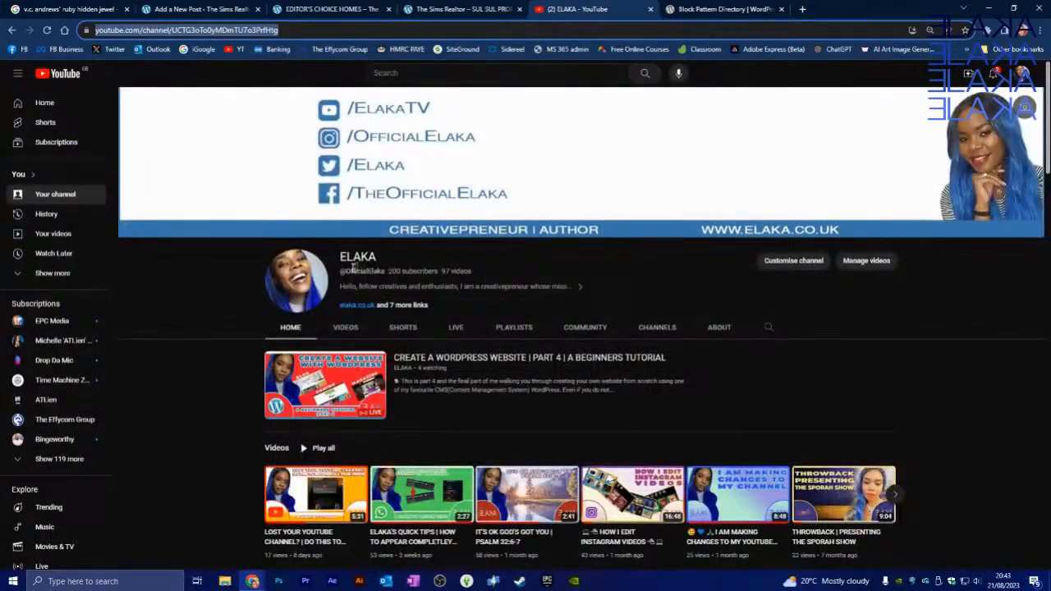
left_click(47, 324)
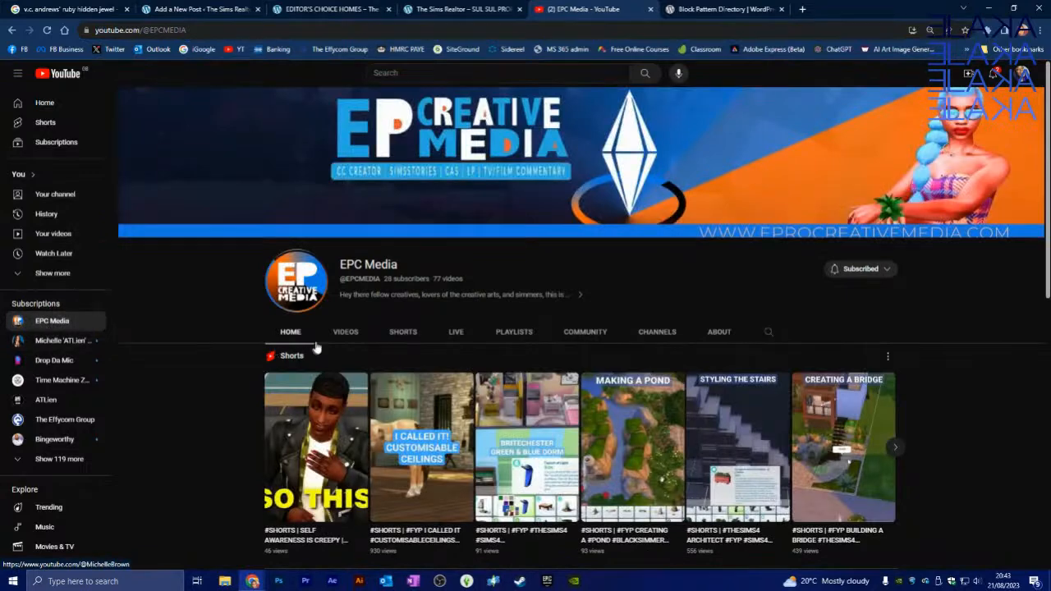
left_click(345, 334)
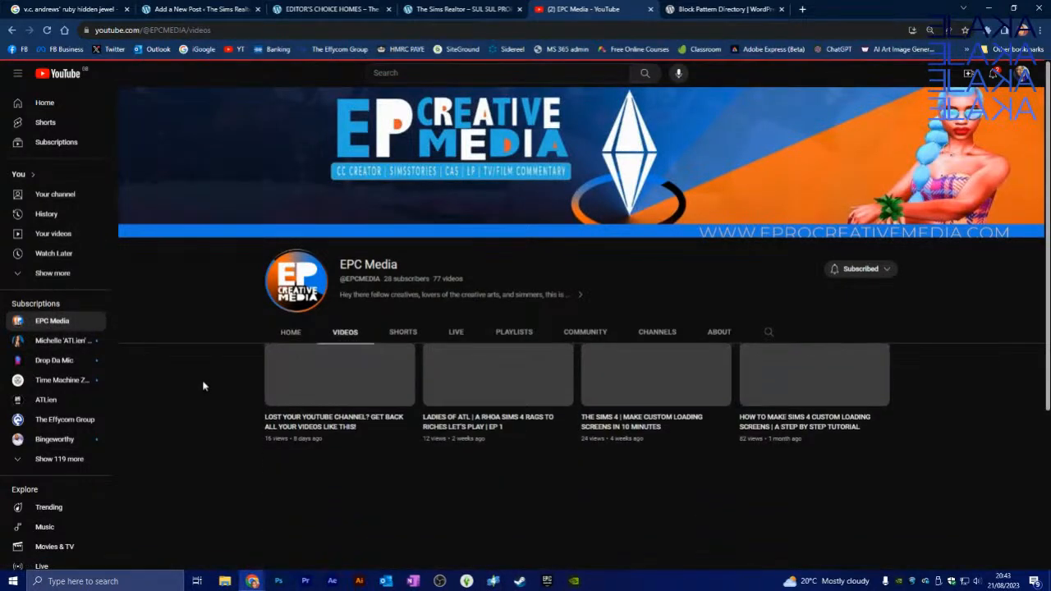
scroll(218, 394, "down", 2)
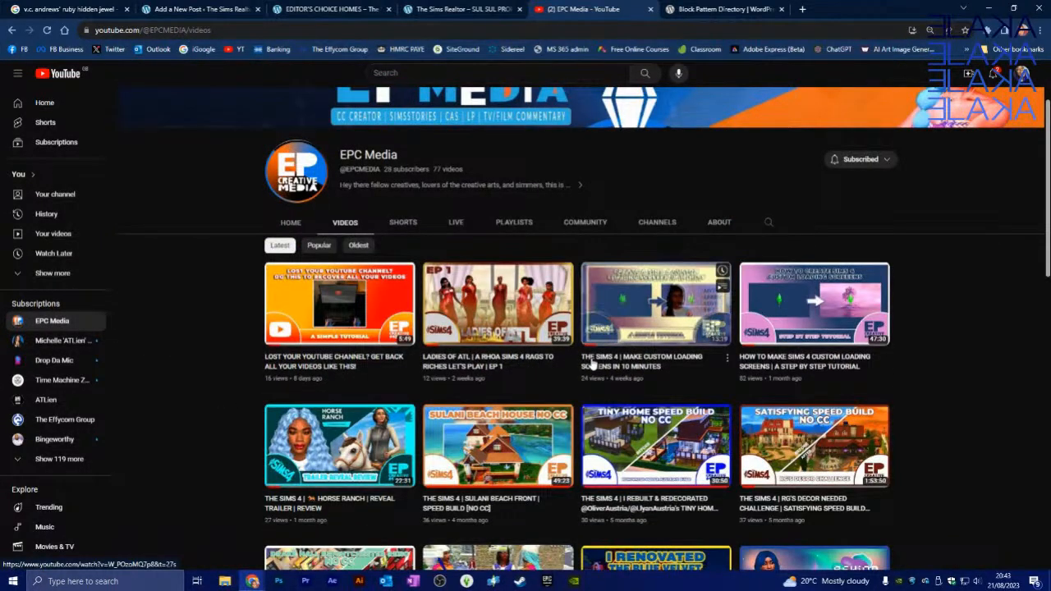
scroll(567, 395, "down", 1)
left_click(569, 453)
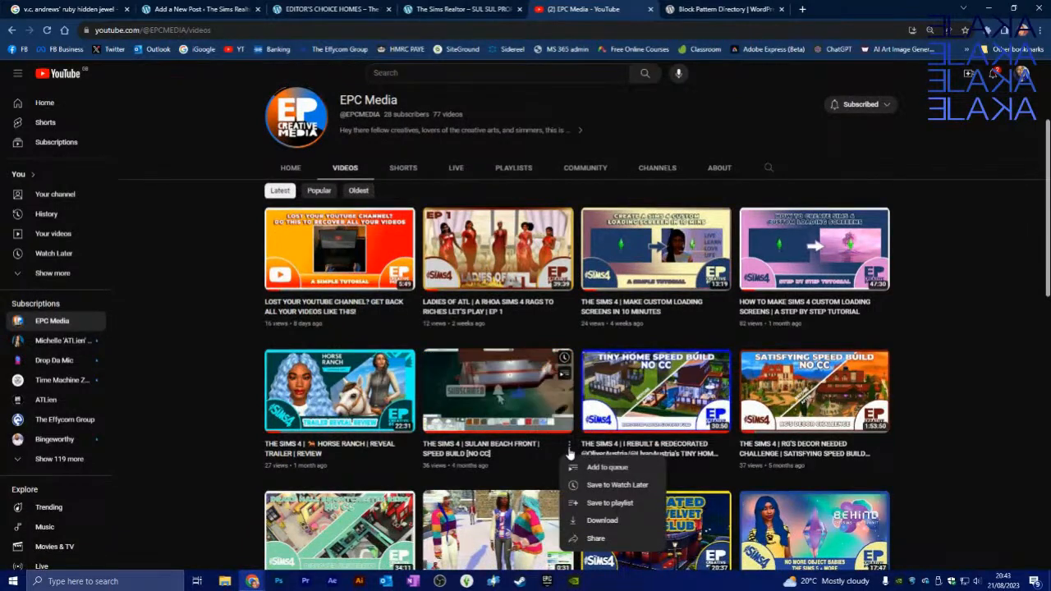
left_click(600, 538)
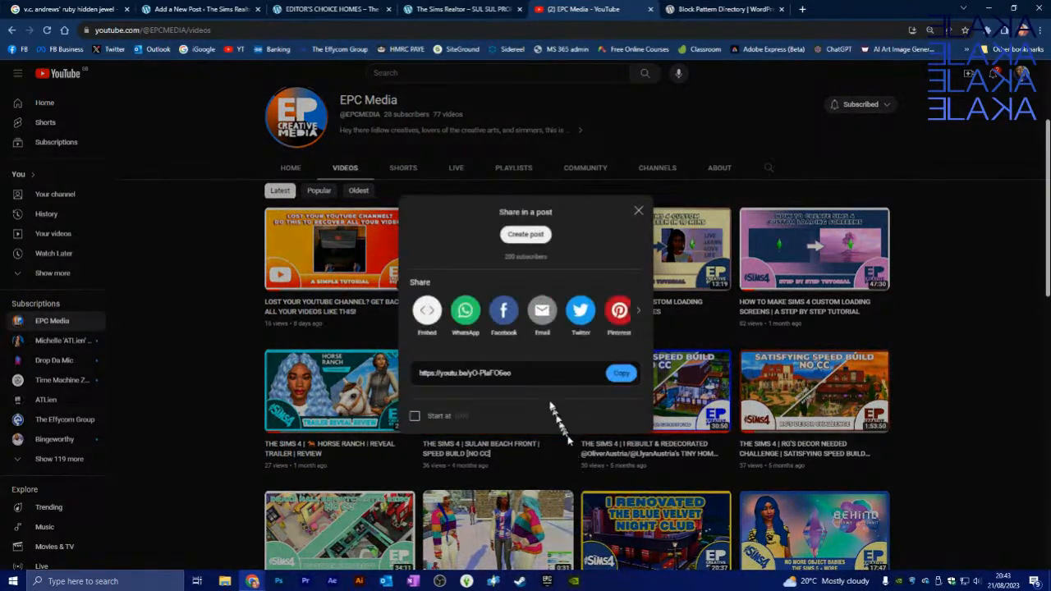
left_click(621, 372)
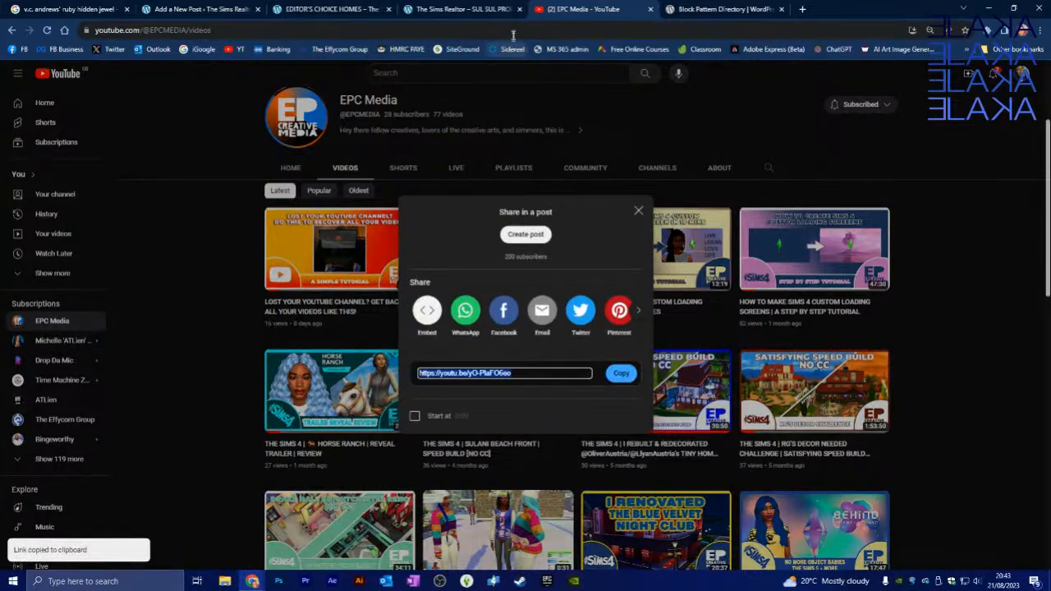
Return to the new post and paste the copied video link into the empty paragraph as a YouTube embed.
left_click(419, 7)
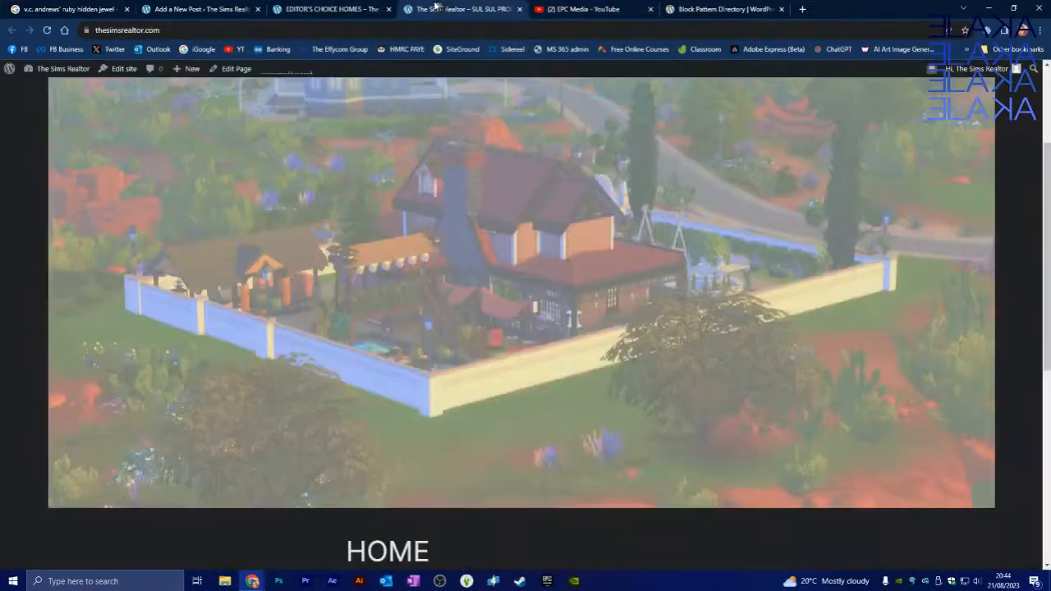
left_click(356, 9)
left_click(195, 9)
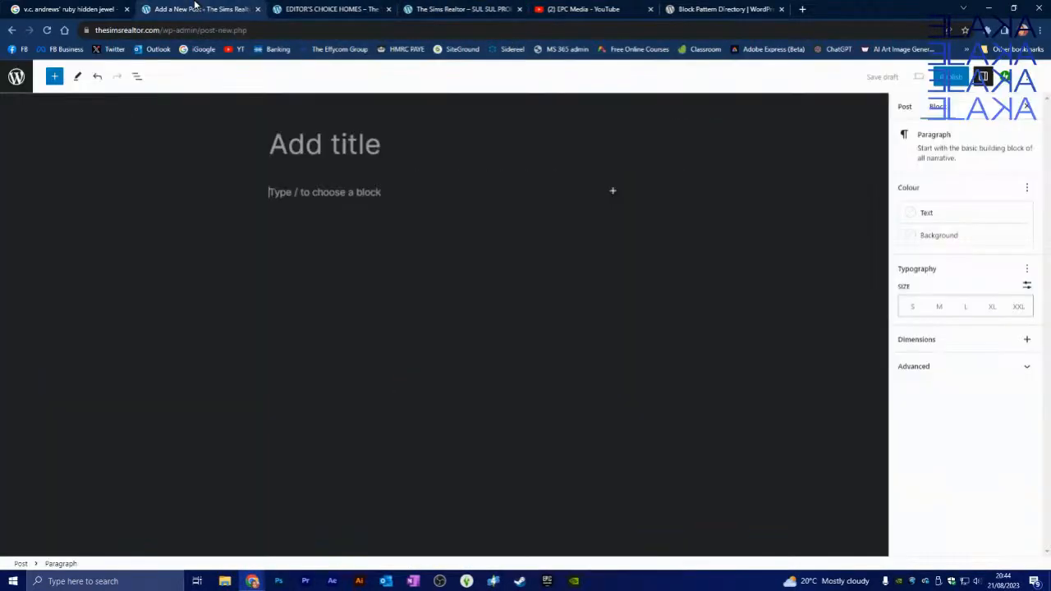
right_click(332, 190)
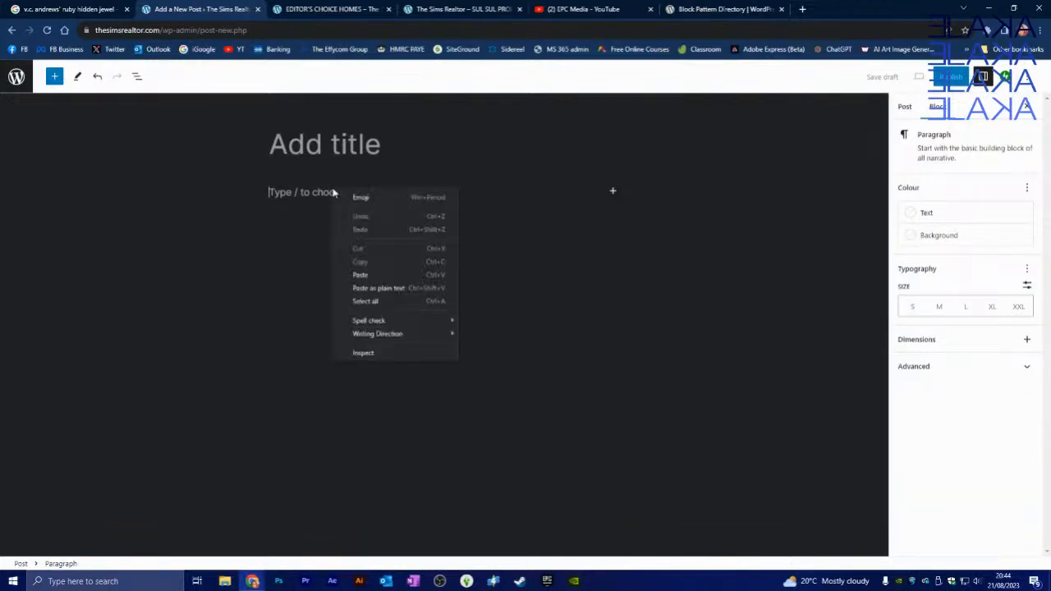
left_click(377, 275)
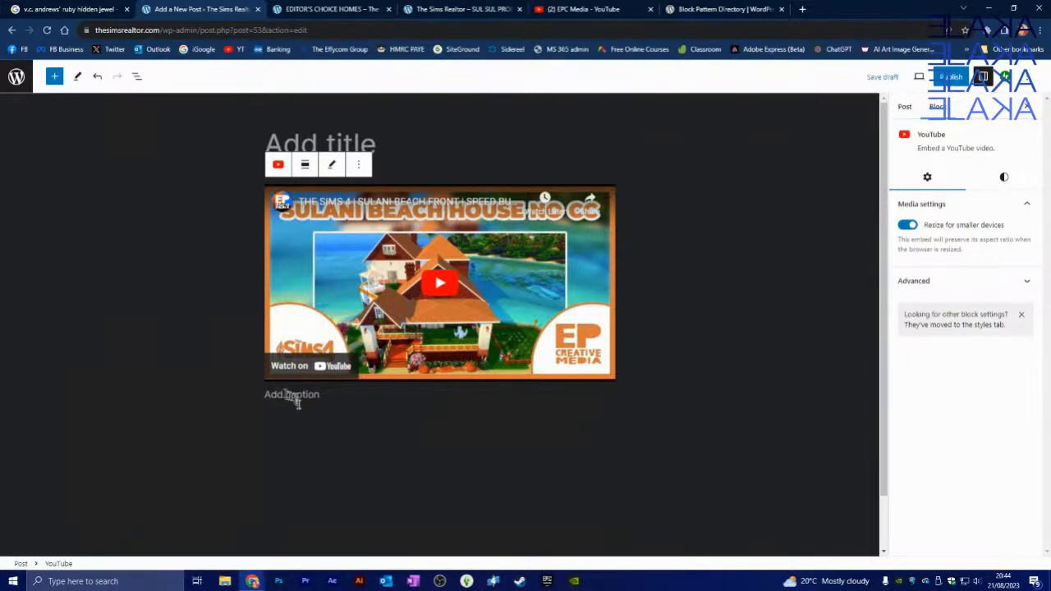
Add a paragraph block with the placeholder text "hfgkjshfgkshgskgh" and move it above the embedded video.
left_click(304, 429)
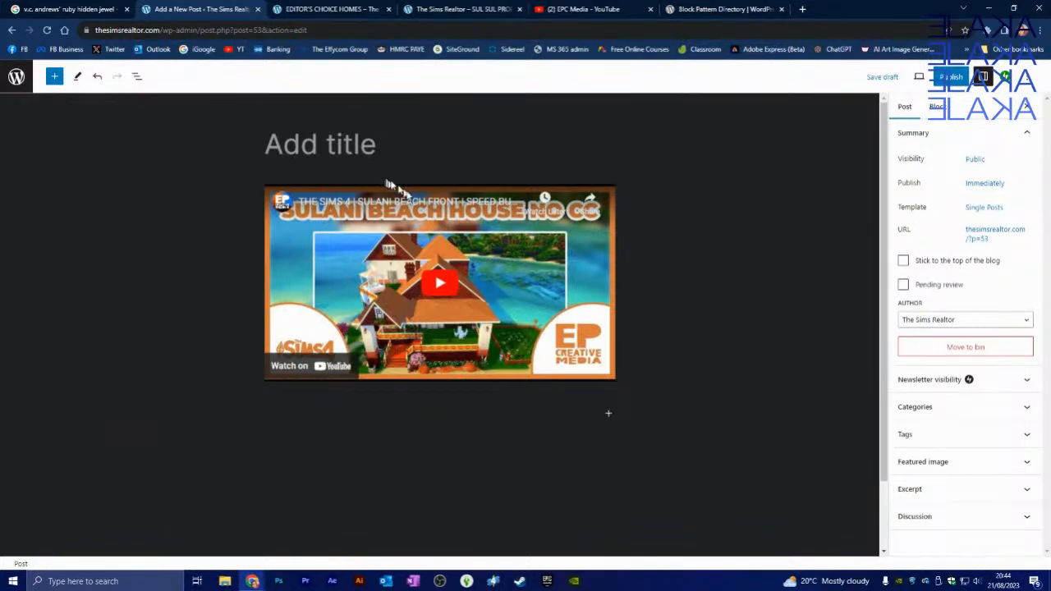
left_click(609, 414)
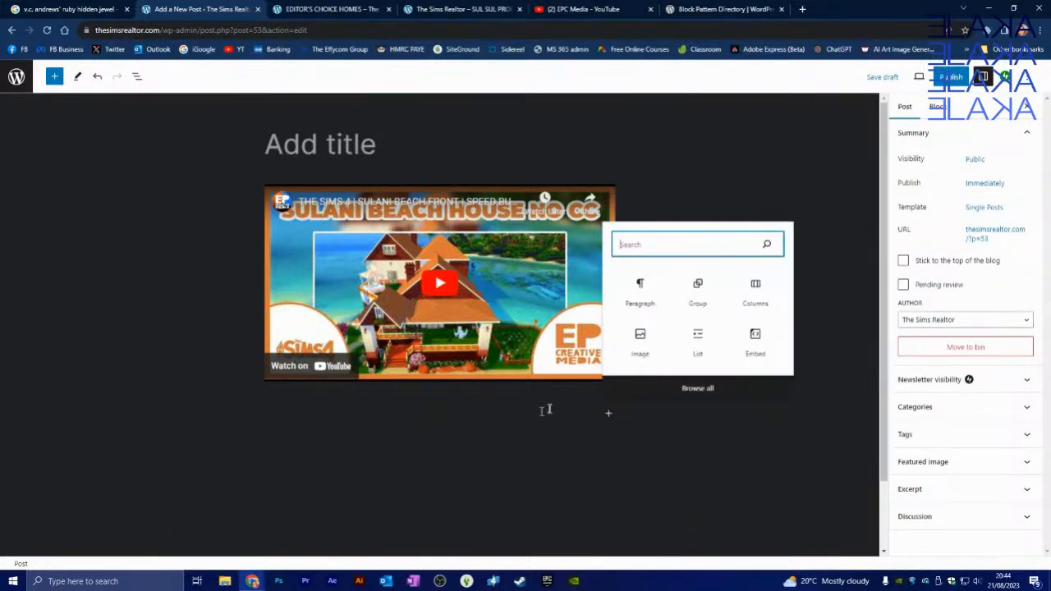
left_click(633, 295)
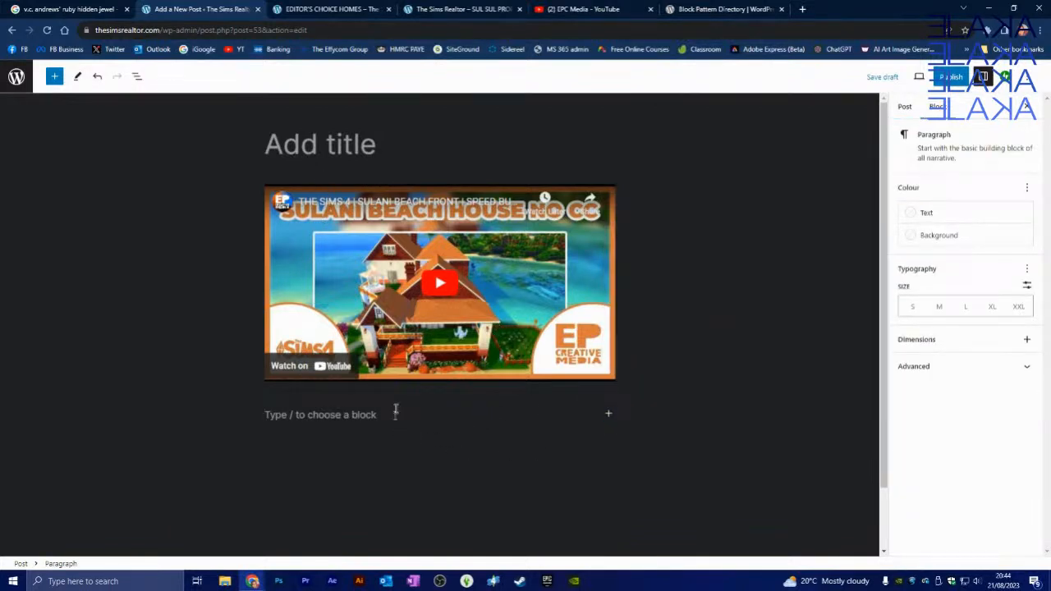
type("hfgkjshfgkshgskgh")
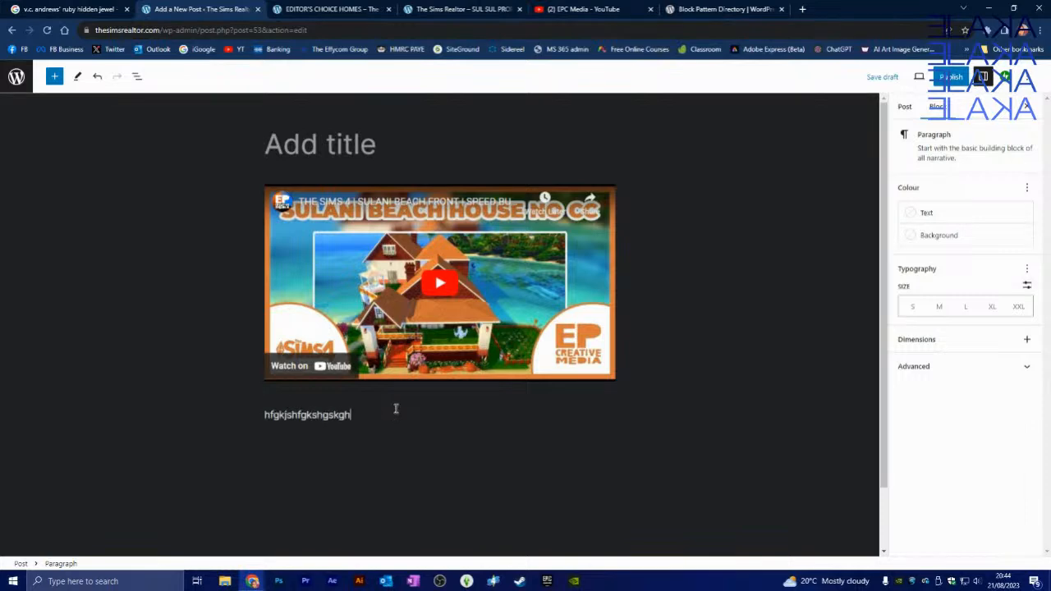
left_click(312, 385)
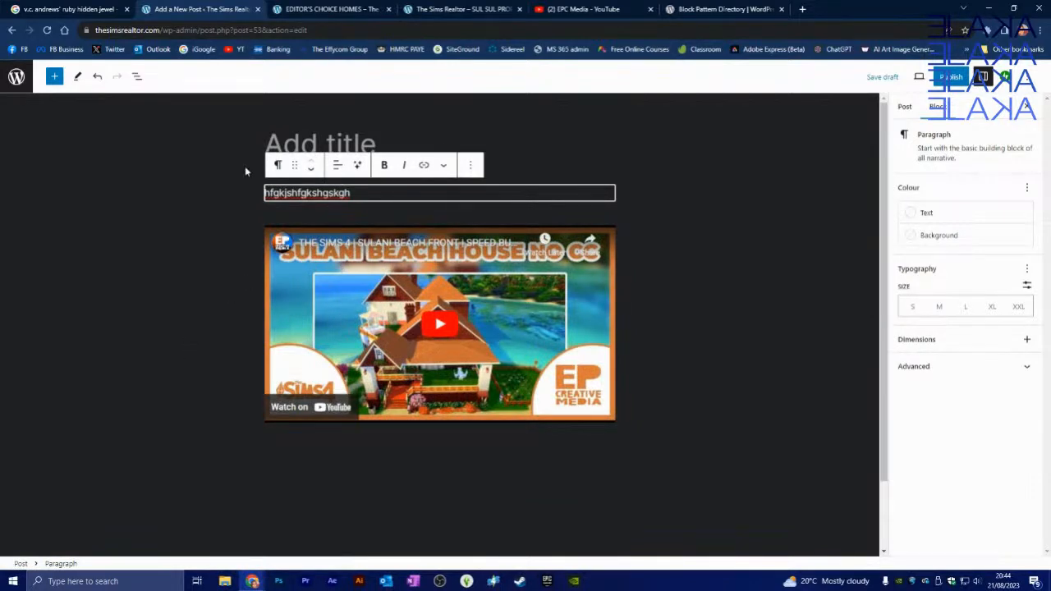
Title the post MY PERFECT HOUSE.
left_click(334, 129)
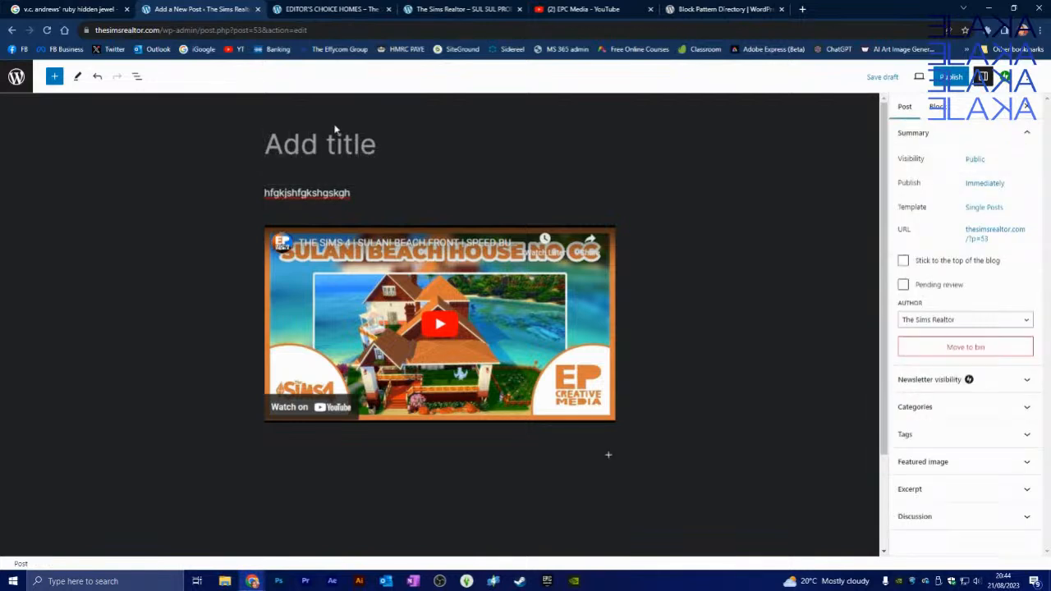
type("MY PERFECT BUILD")
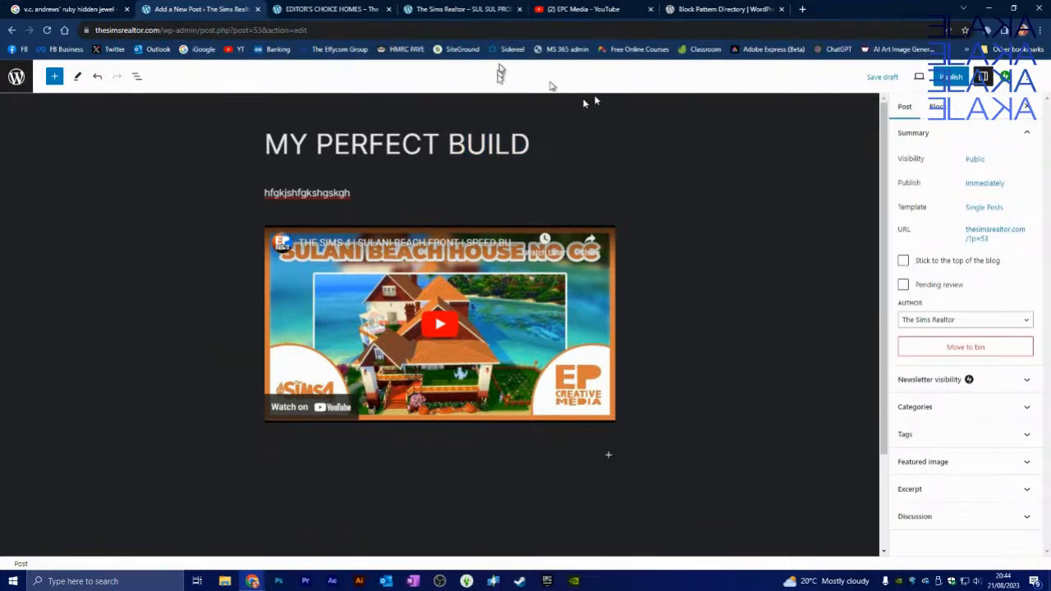
left_click_drag(449, 144, 524, 146)
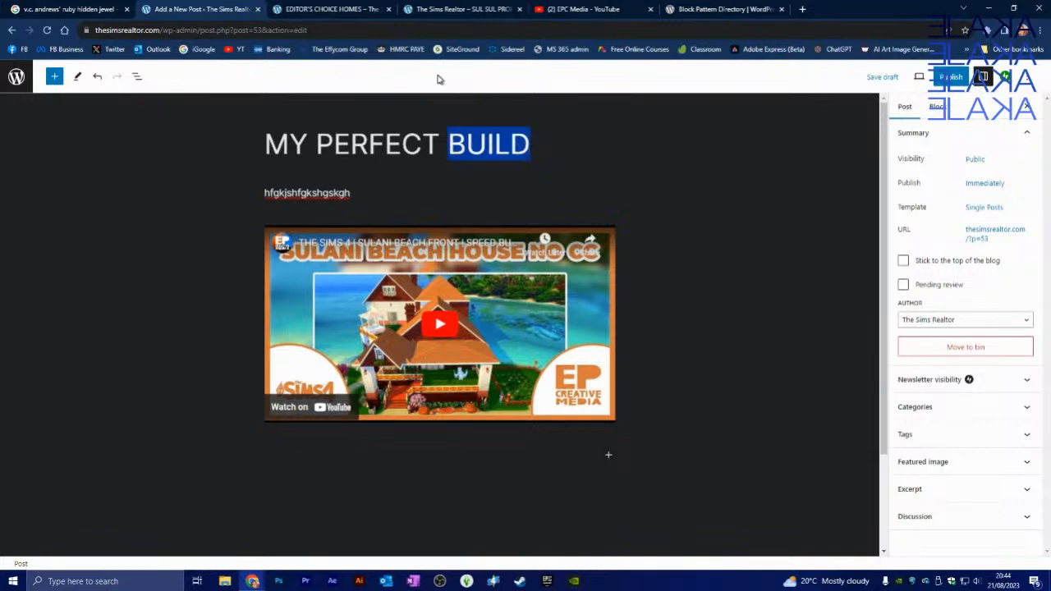
type("HOUSE")
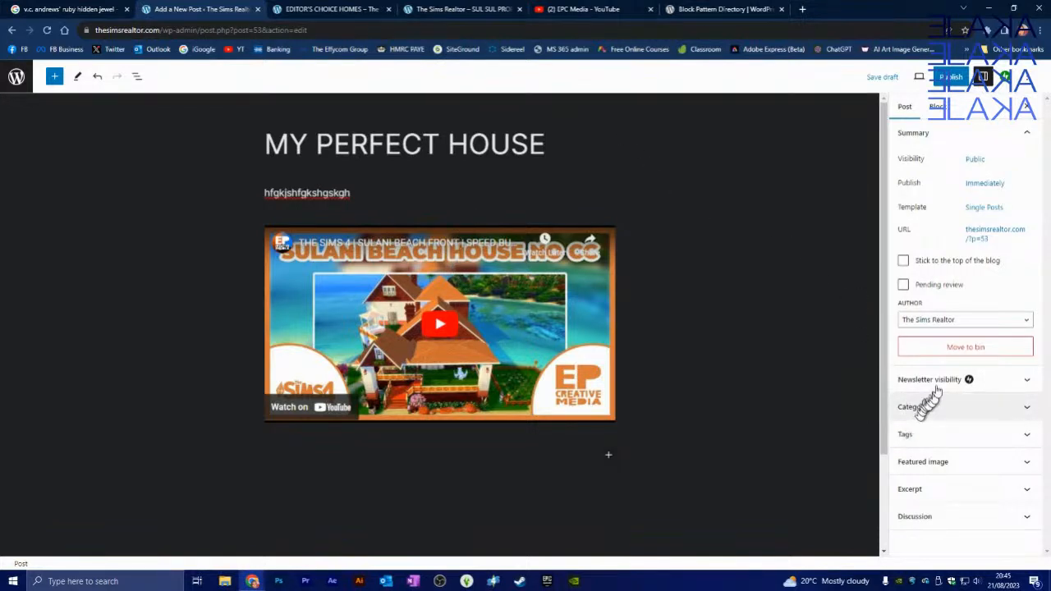
Assign the post to the LATEST and PROPERTY categories.
left_click(1011, 411)
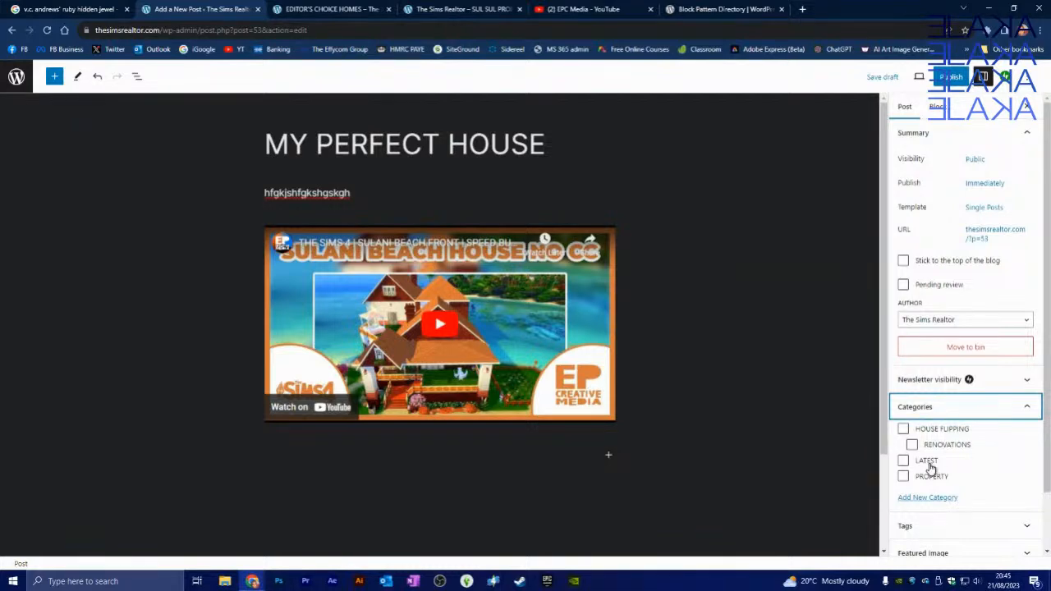
left_click(903, 463)
left_click(904, 462)
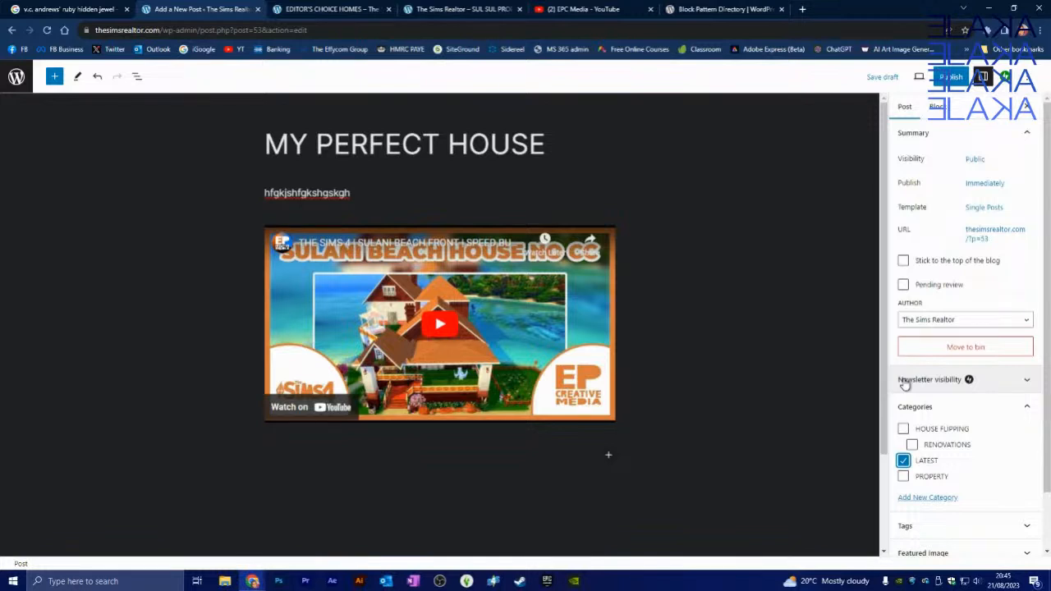
left_click(904, 476)
scroll(994, 404, "down", 2)
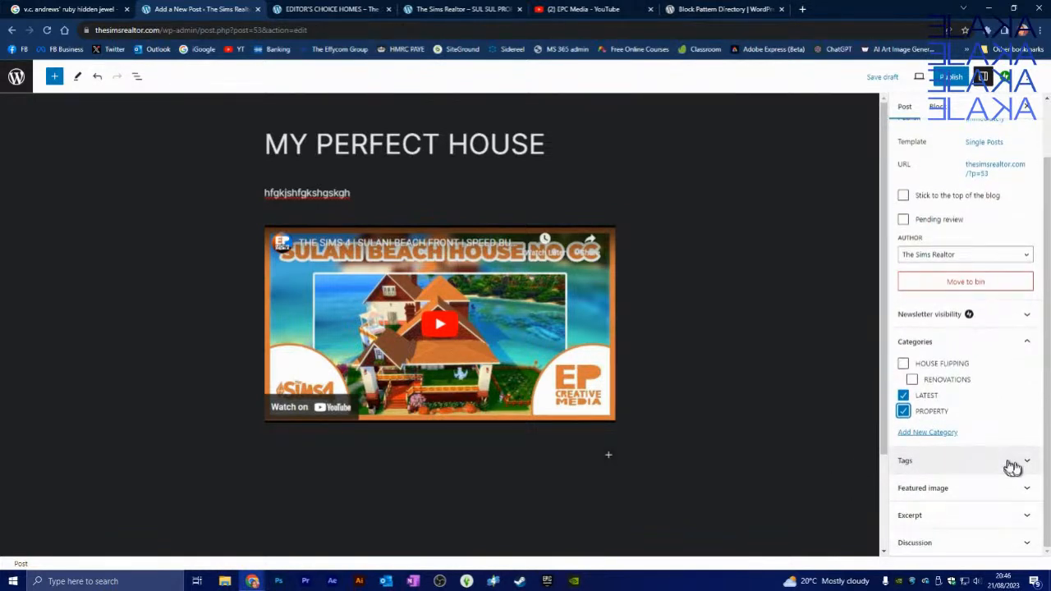
left_click(1031, 345)
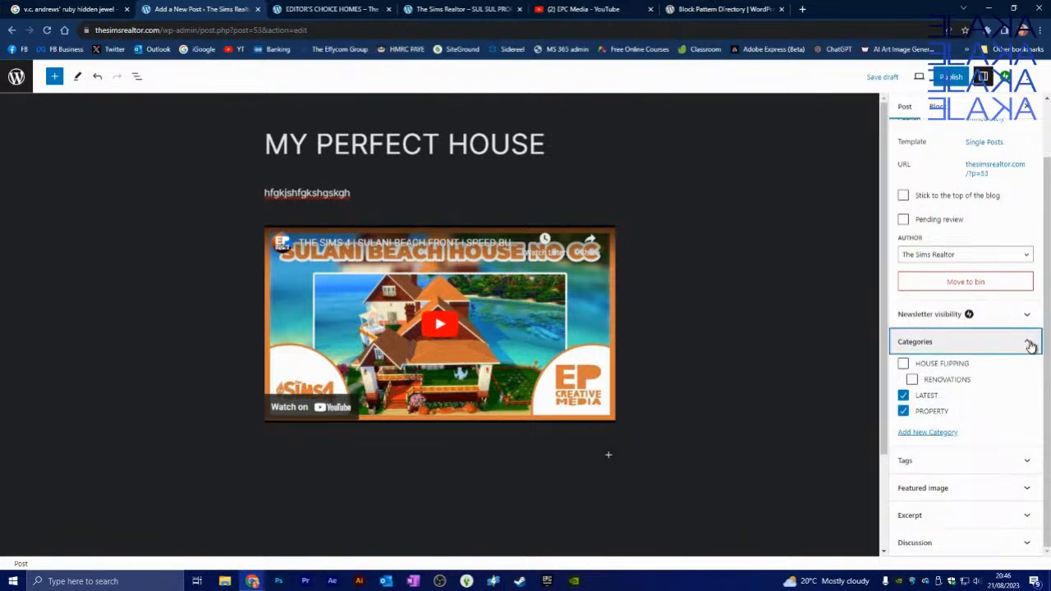
left_click(1030, 345)
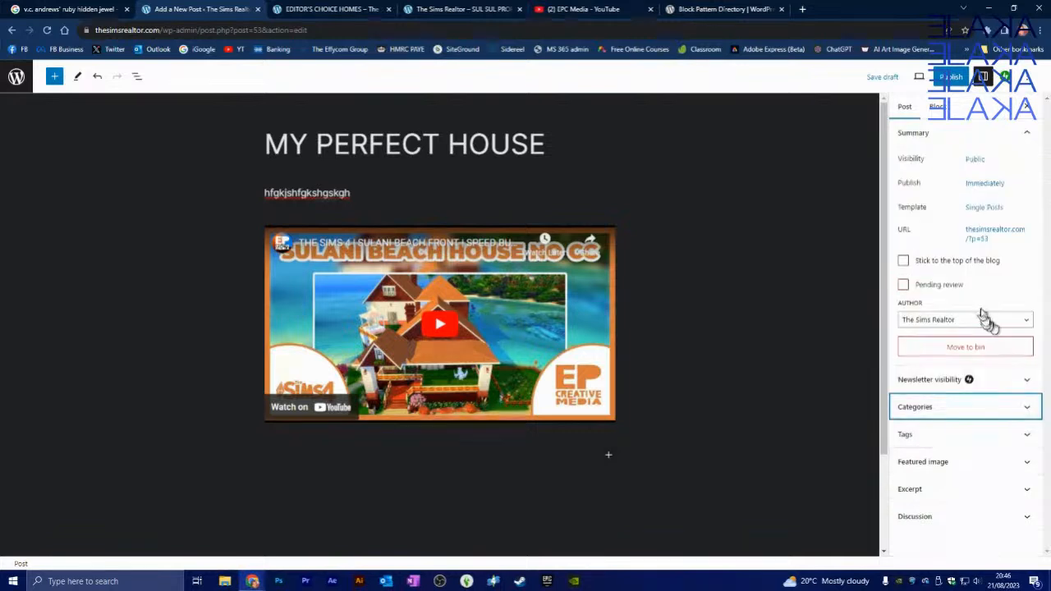
left_click(1023, 410)
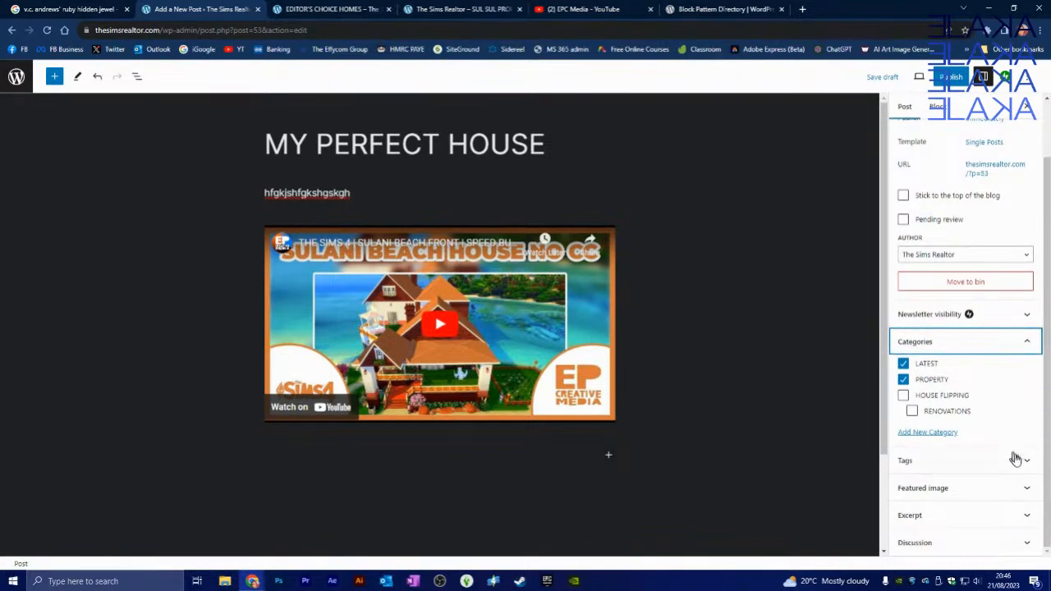
Add the existing tags "property" and "new builds" to the post.
left_click(1028, 466)
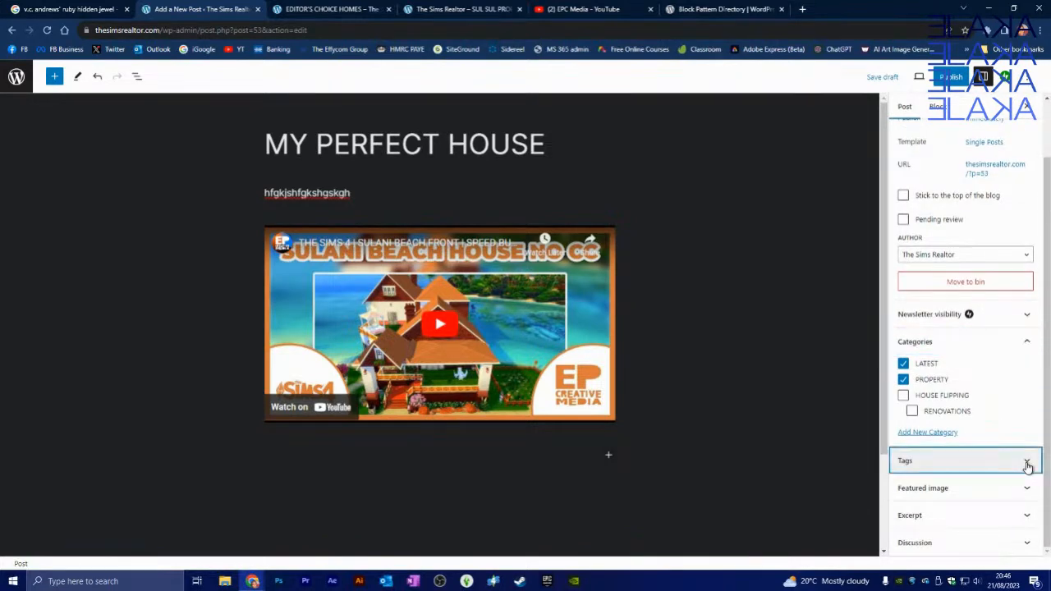
left_click(985, 435)
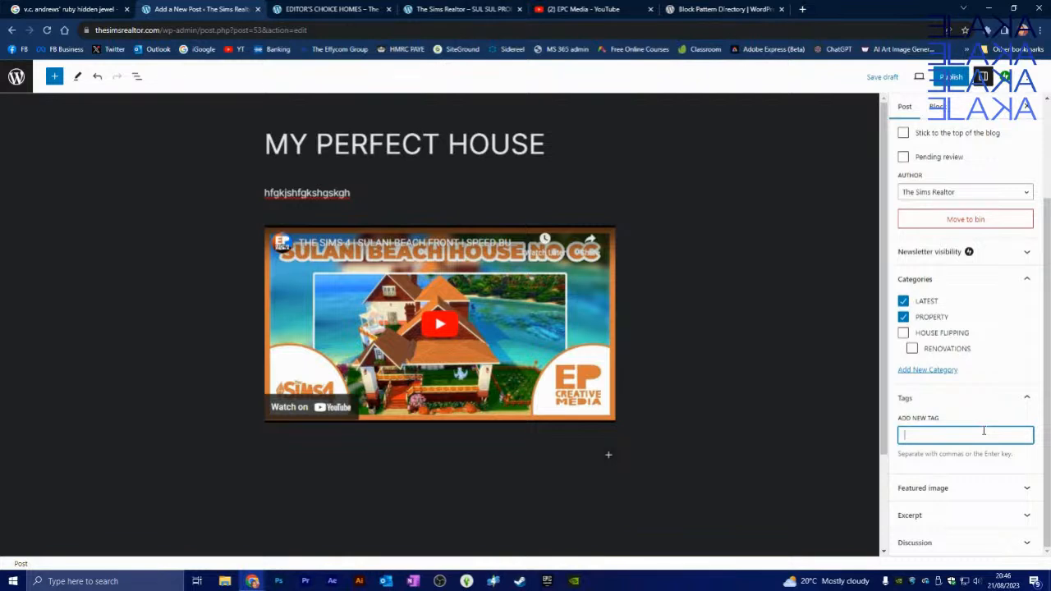
type("propert")
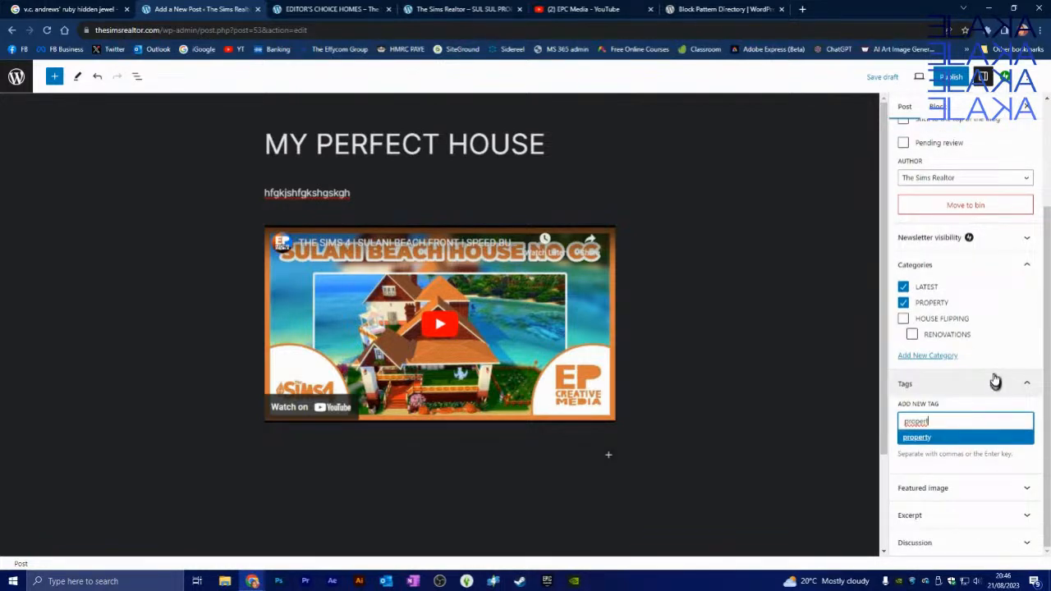
left_click(922, 440)
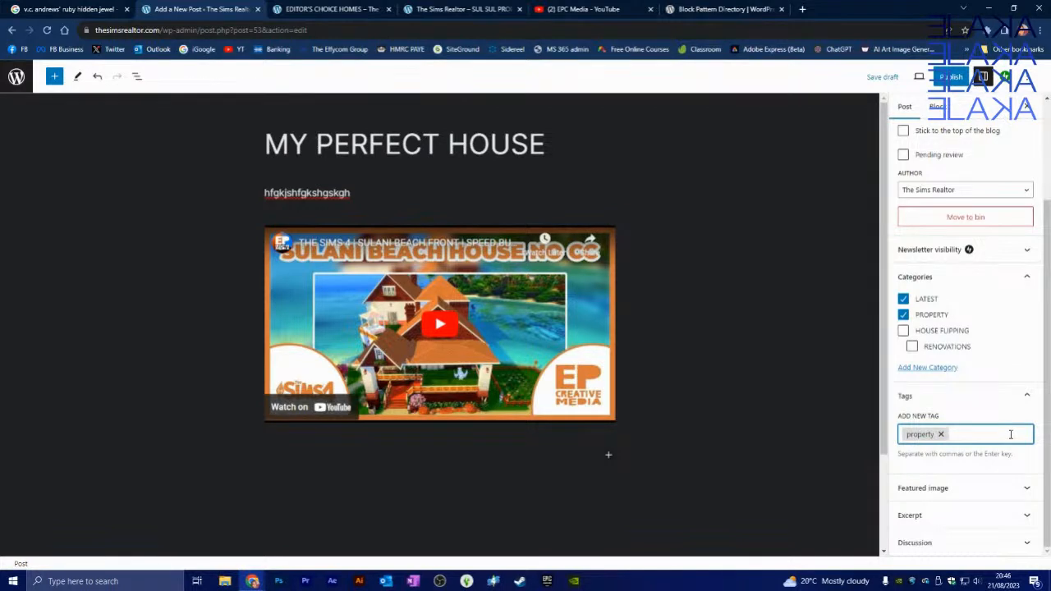
type("new bui")
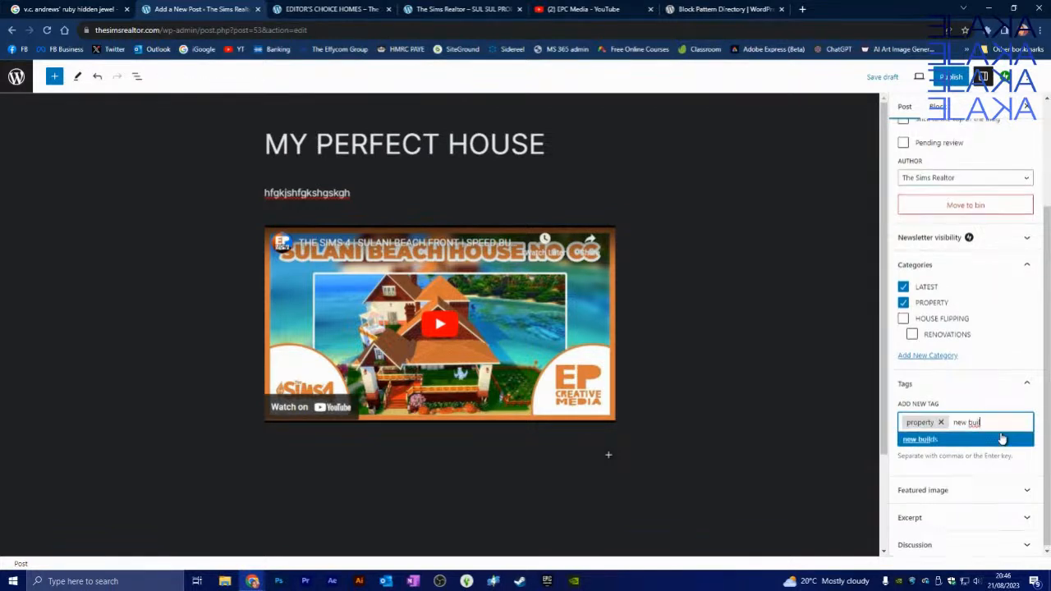
left_click(922, 442)
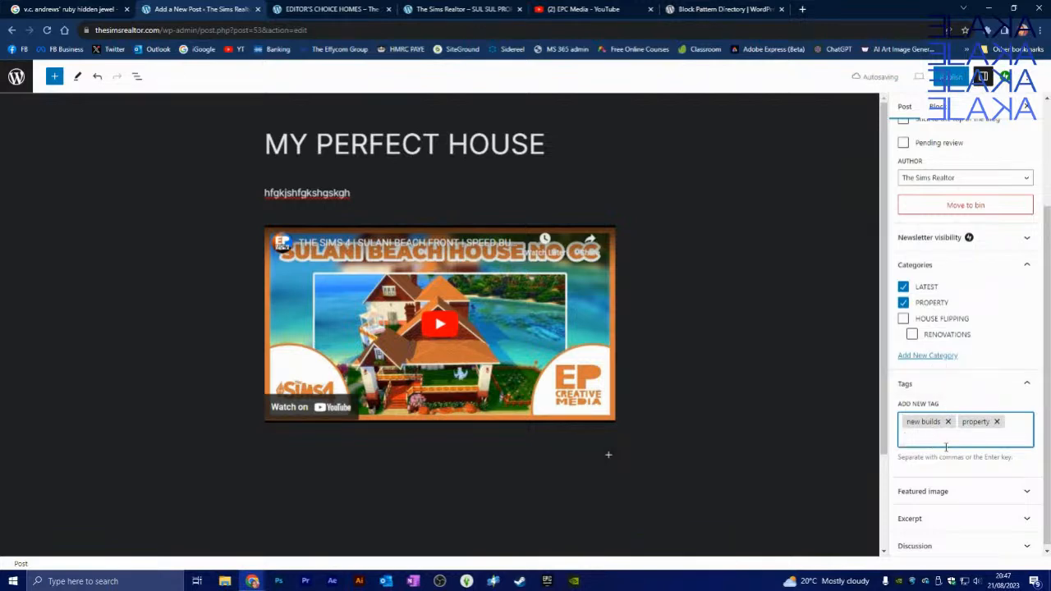
Add the tags "latest" and "new post" to the post.
type("latesdt")
key("BackSpace")
key("BackSpace")
type("t")
key("Return")
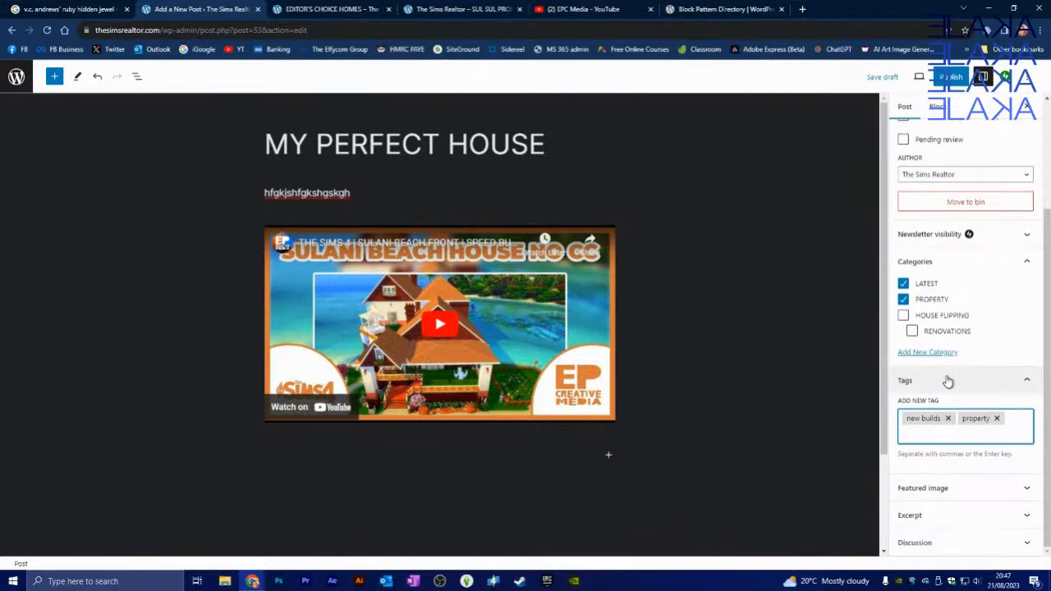
type("n")
key("BackSpace")
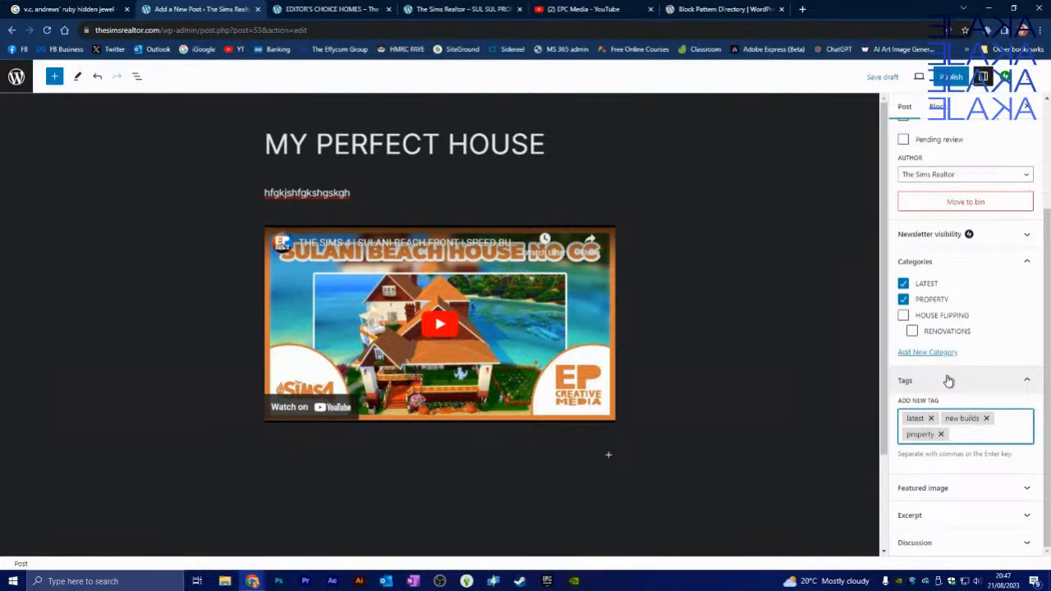
type("new post")
key("Return")
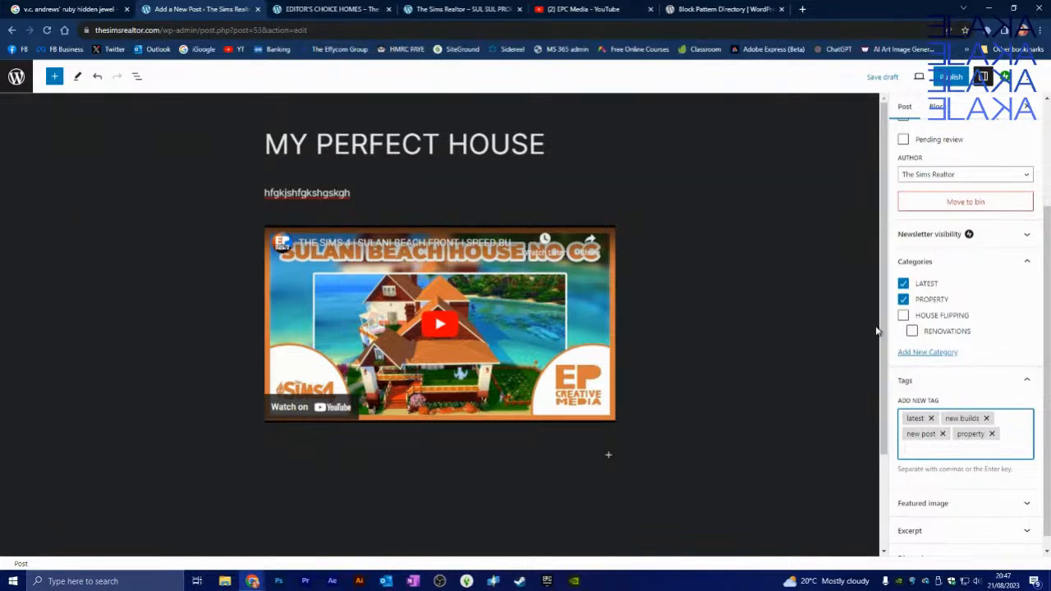
scroll(953, 402, "down", 1)
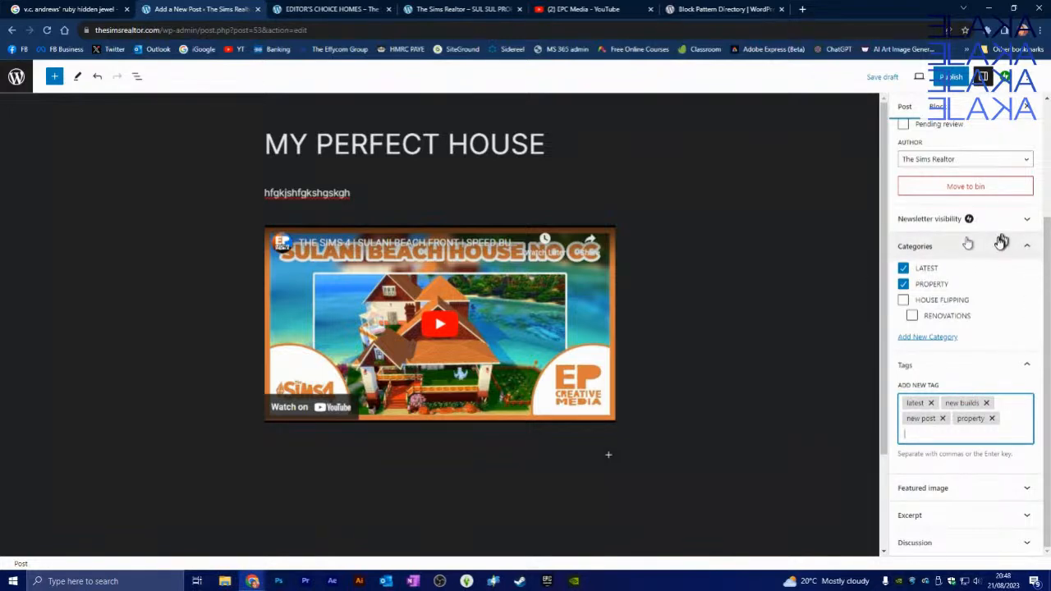
Set the featured image from Pexels Free Photos, searching for "house" and choosing the wooden house with a balcony and a person standing below.
left_click(1016, 489)
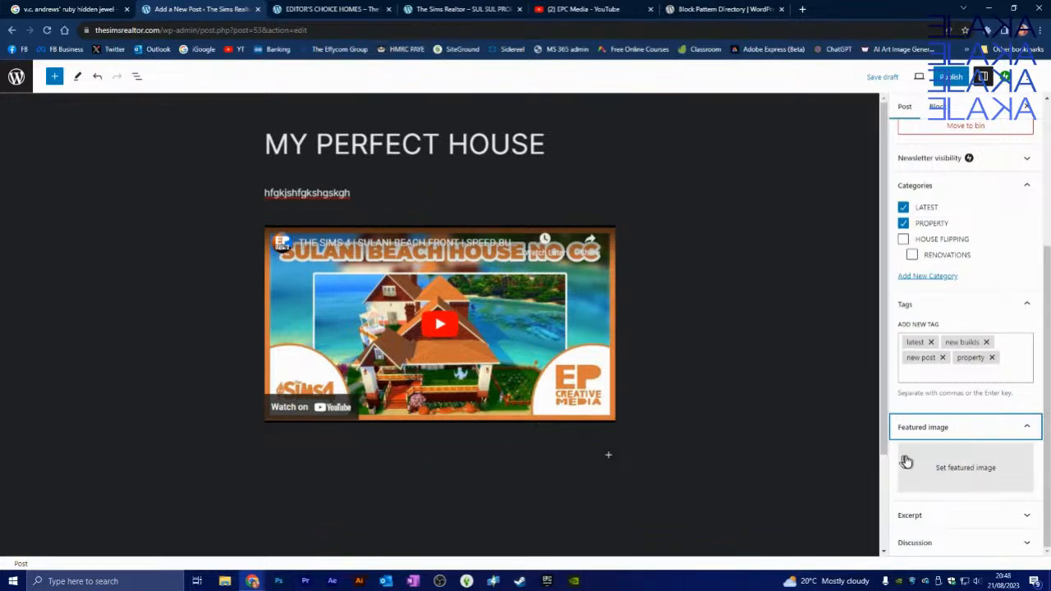
left_click(936, 469)
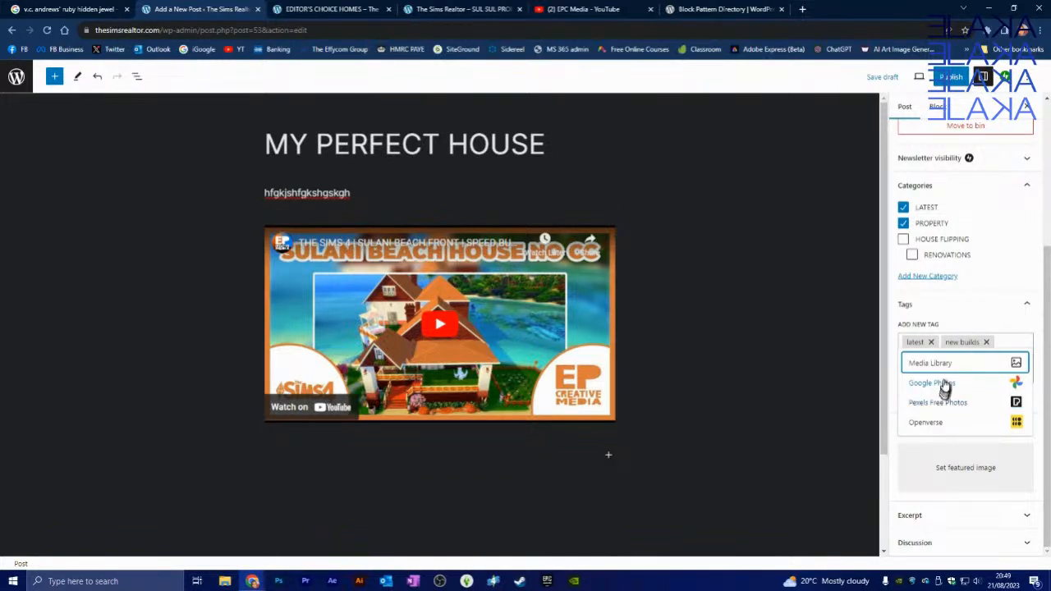
left_click(953, 404)
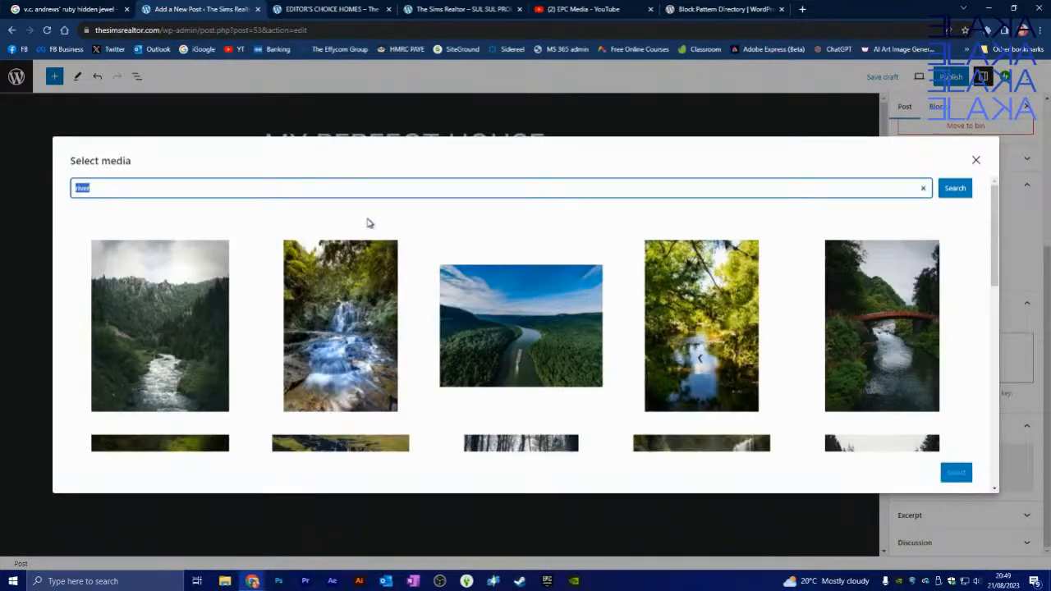
type("house")
key("Return")
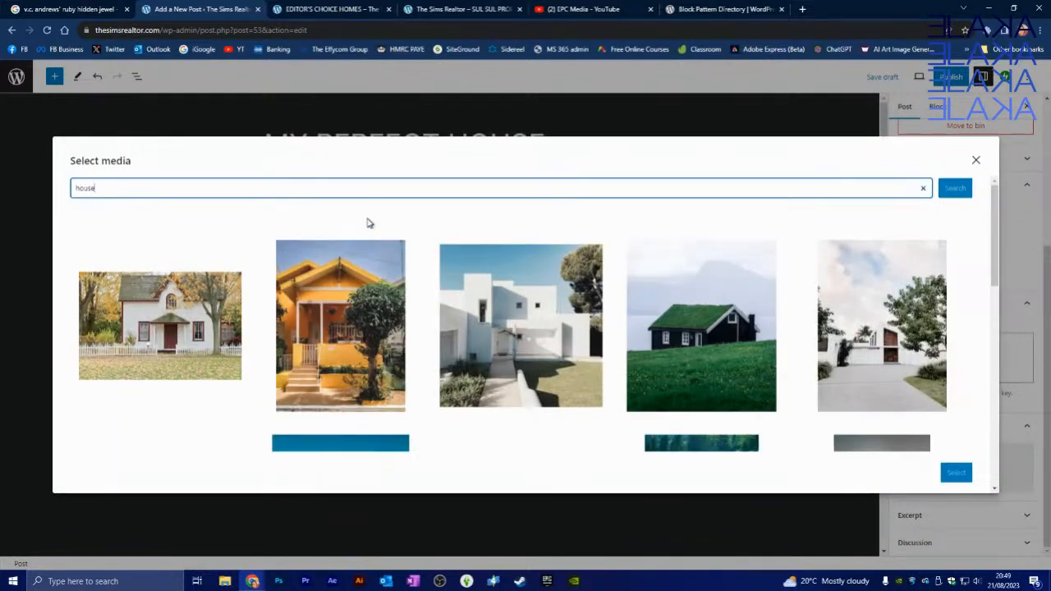
scroll(473, 312, "down", 2)
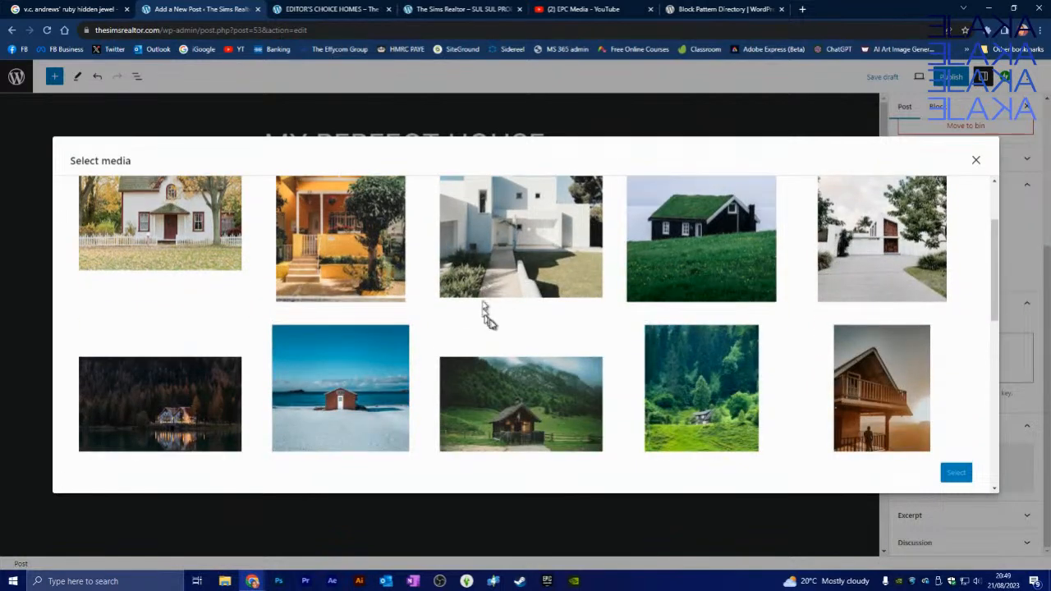
scroll(489, 316, "down", 2)
left_click(879, 323)
left_click(954, 471)
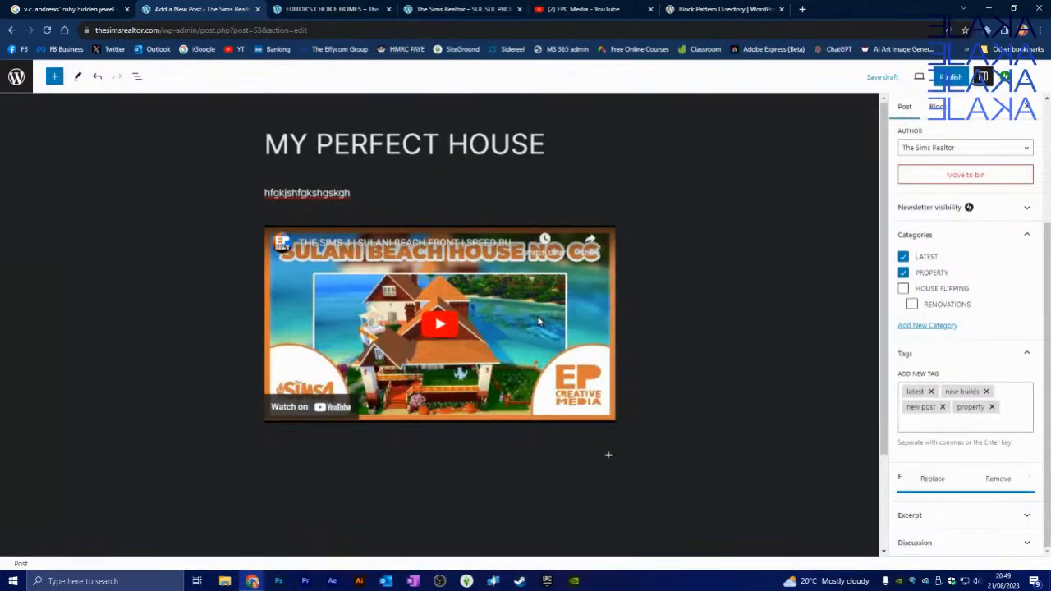
scroll(961, 456, "down", 1)
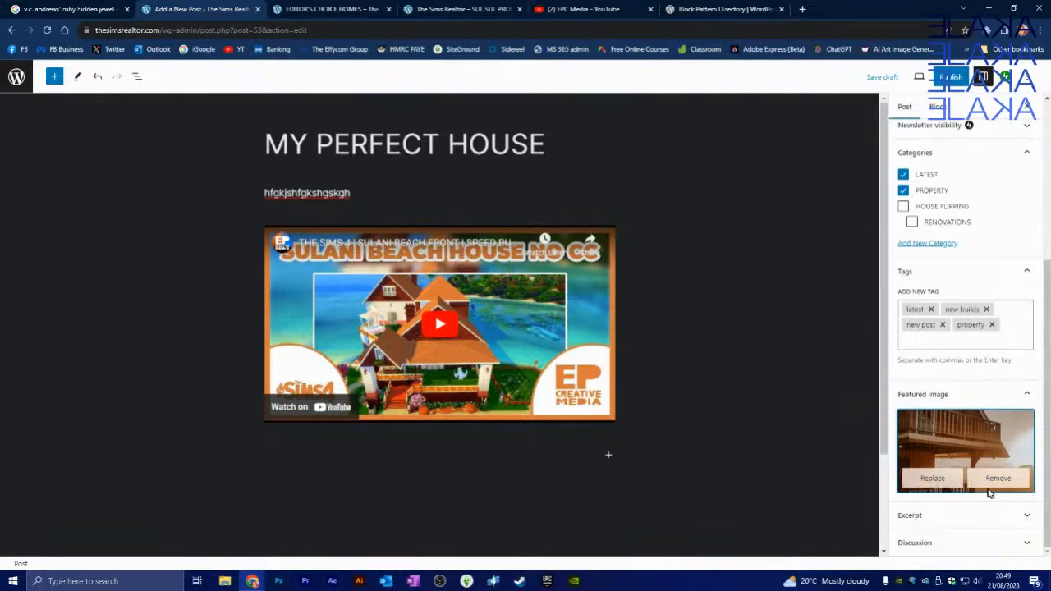
Examine the Media Library and file upload options for replacing the featured image, and leave without choosing one.
left_click(934, 479)
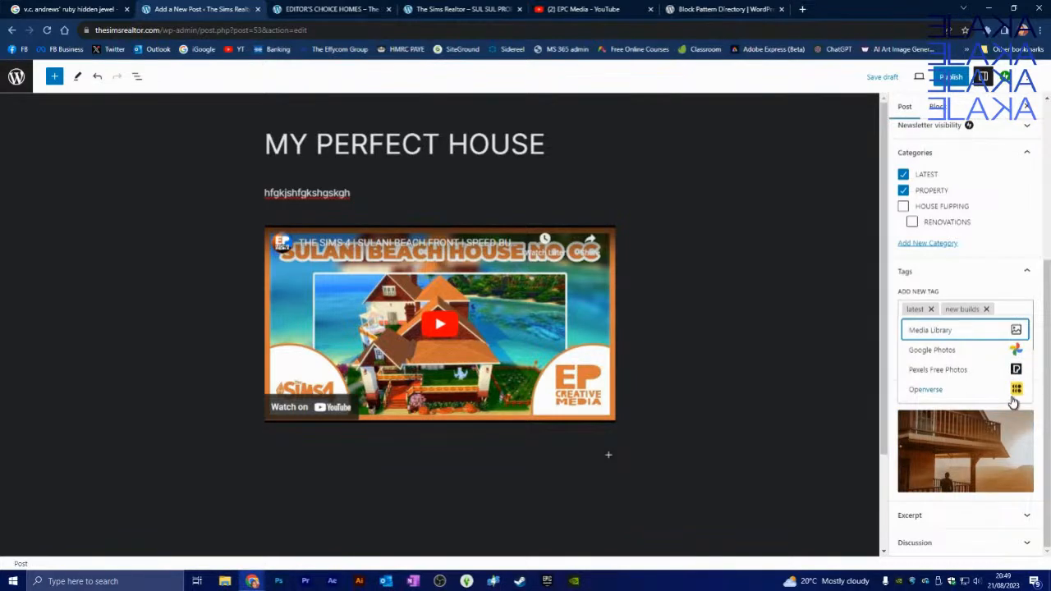
left_click(977, 333)
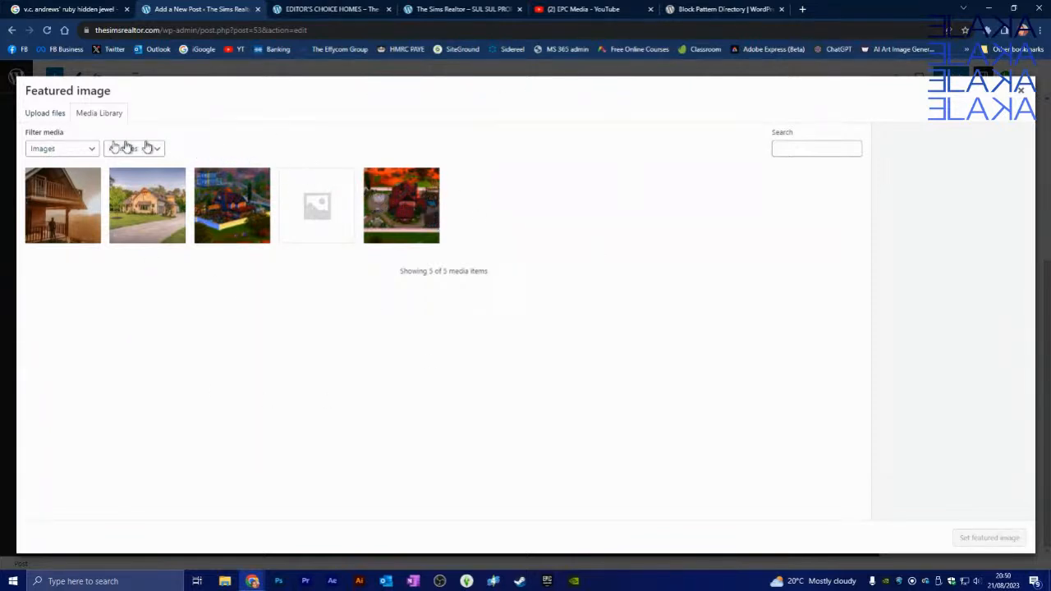
left_click(39, 117)
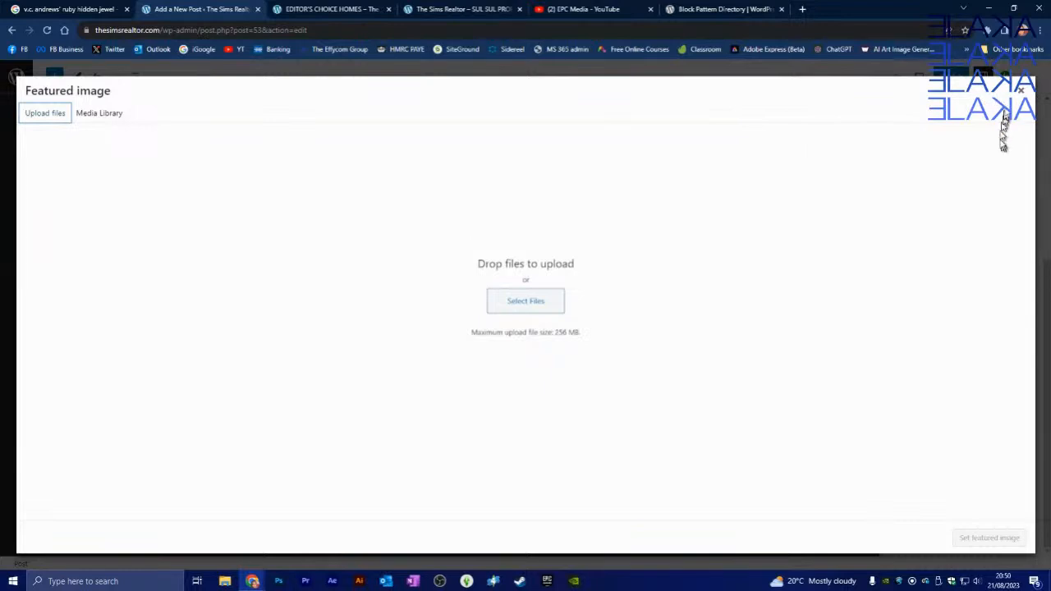
left_click(1023, 93)
scroll(739, 353, "down", 1)
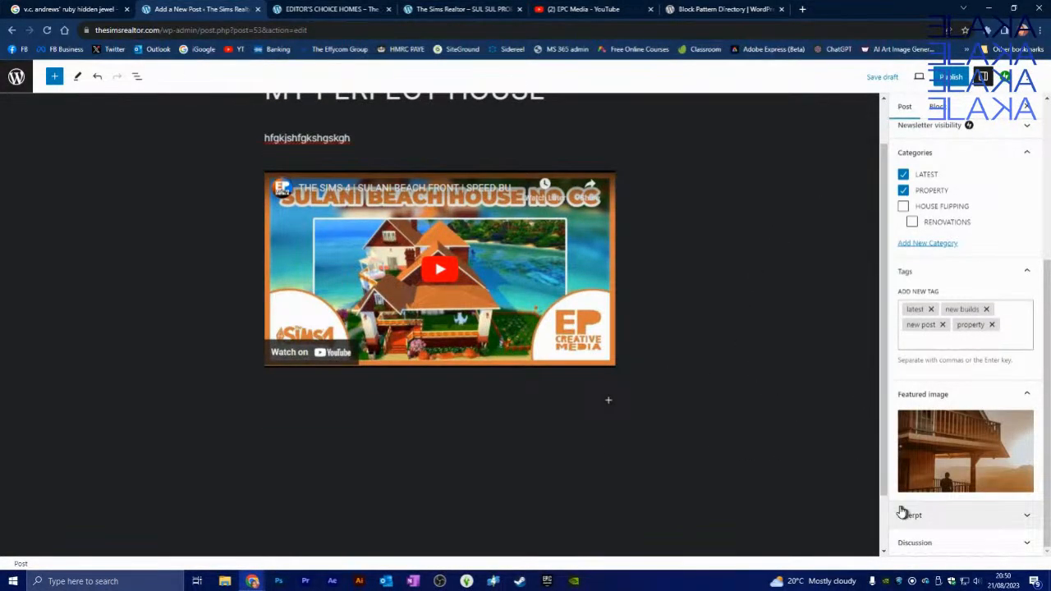
Examine the post's optional excerpt field and its discussion settings for comments and pingbacks.
left_click(1028, 519)
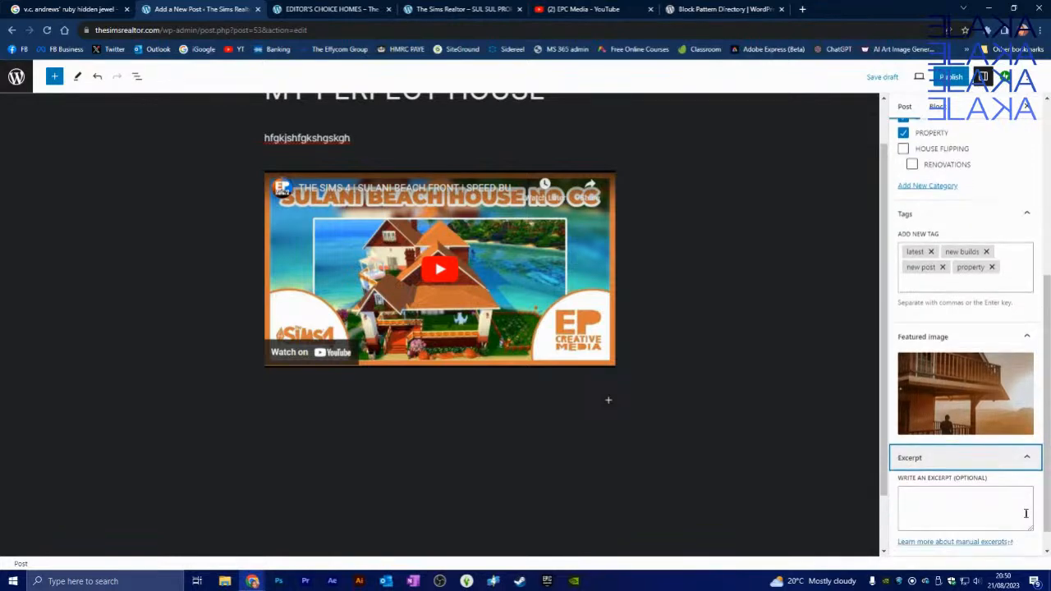
left_click(986, 470)
scroll(583, 405, "up", 1)
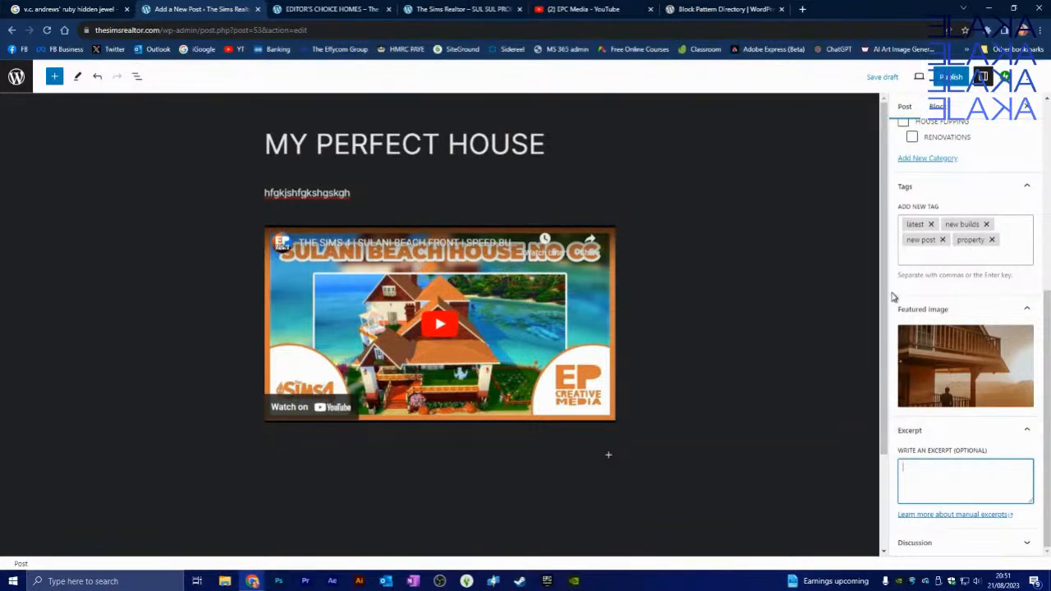
left_click(1032, 544)
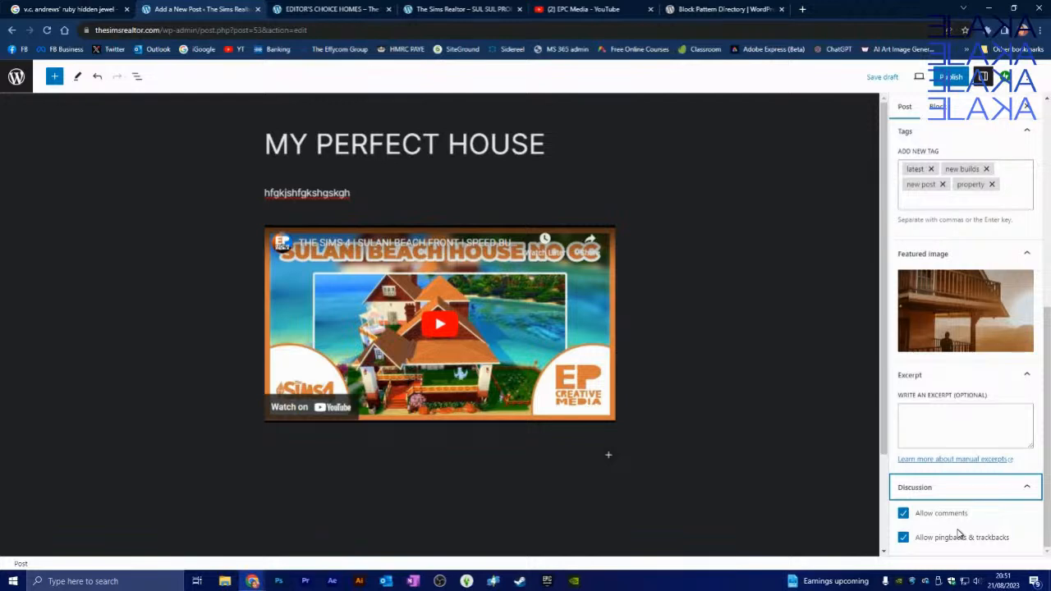
left_click(745, 368)
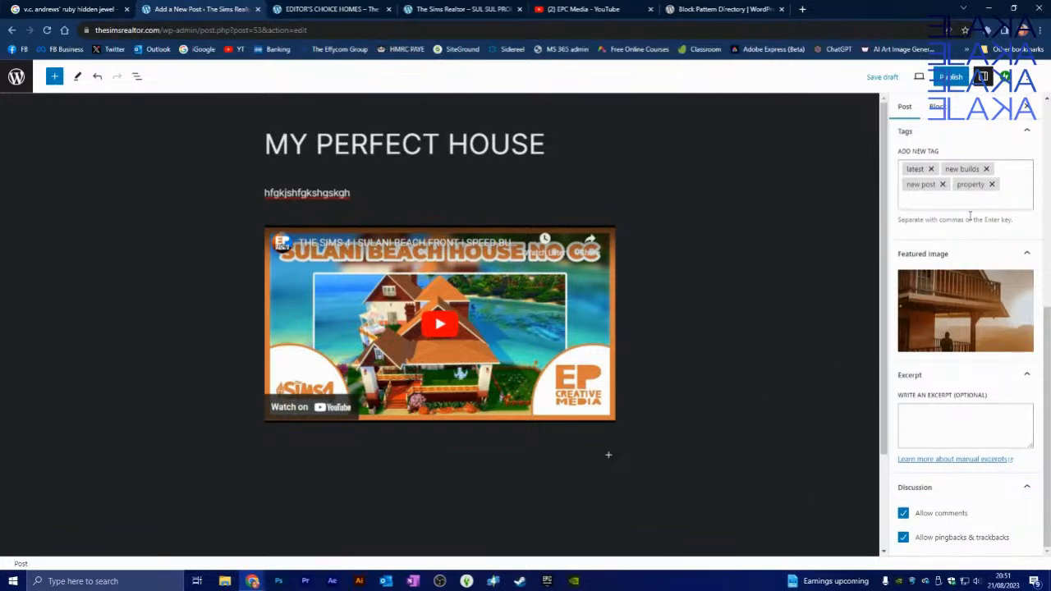
Examine the post's scheduling options for publish date and time and its visibility options in the post summary.
scroll(933, 423, "up", 3)
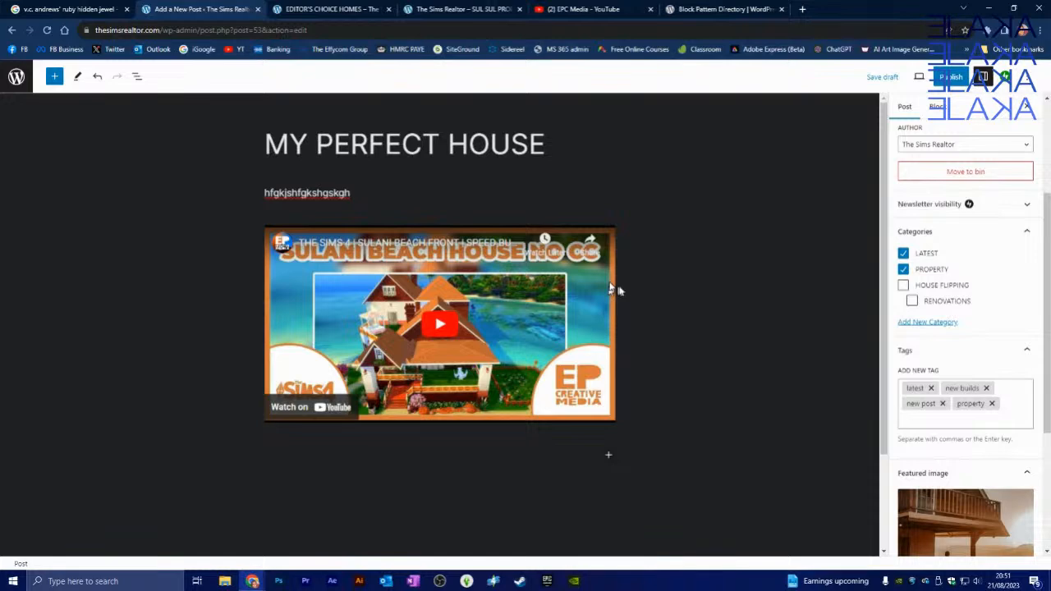
scroll(953, 161, "down", 3)
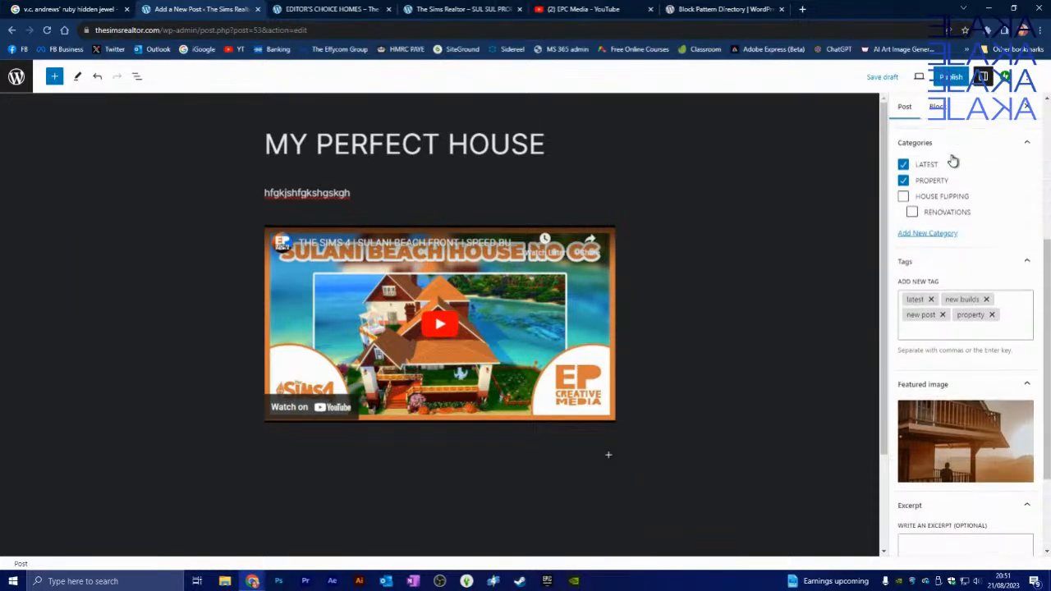
scroll(955, 485, "up", 5)
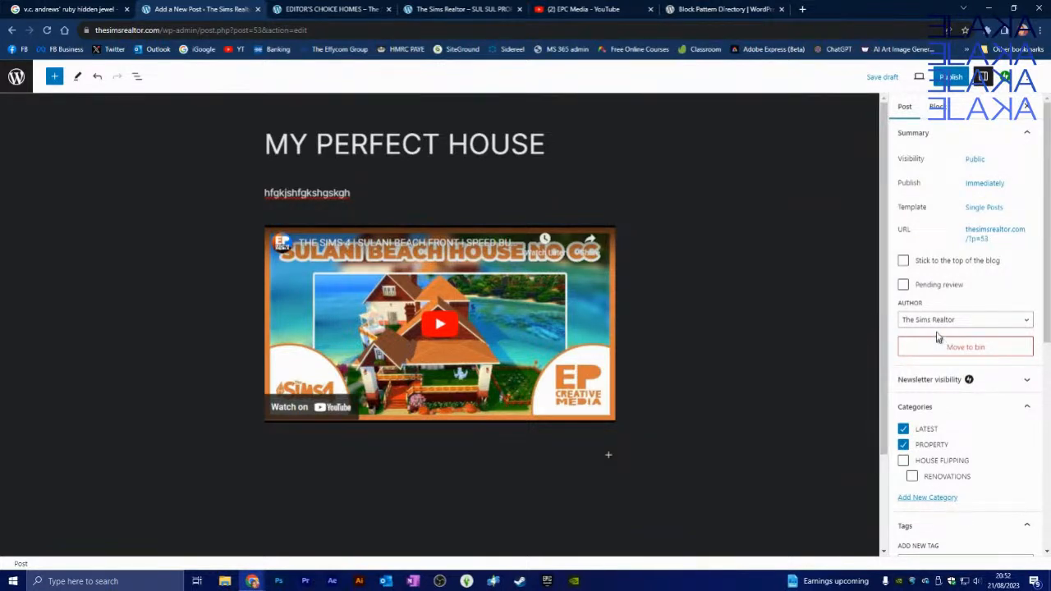
left_click(982, 188)
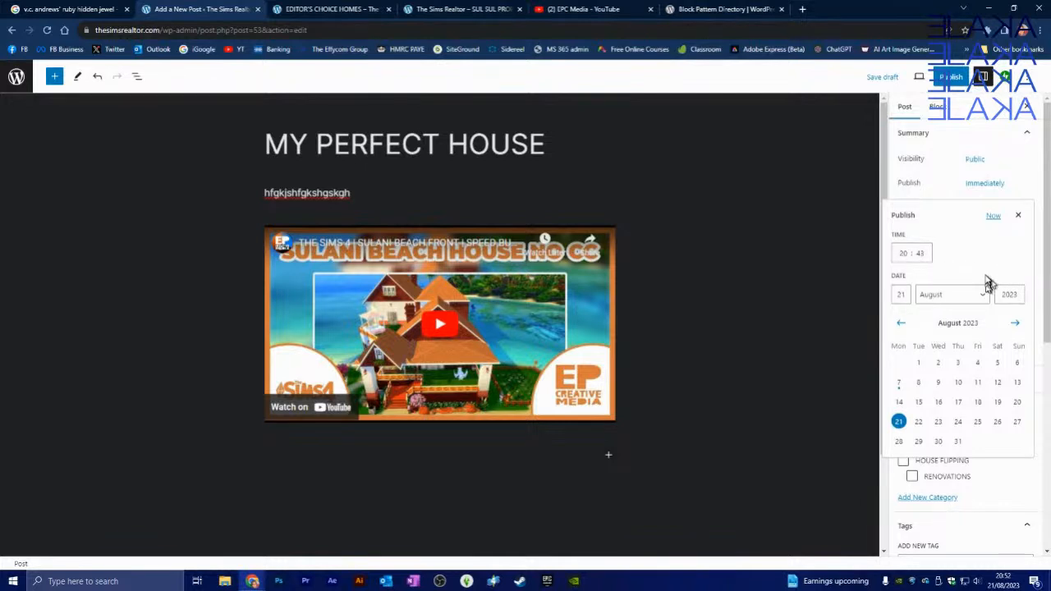
left_click(1021, 215)
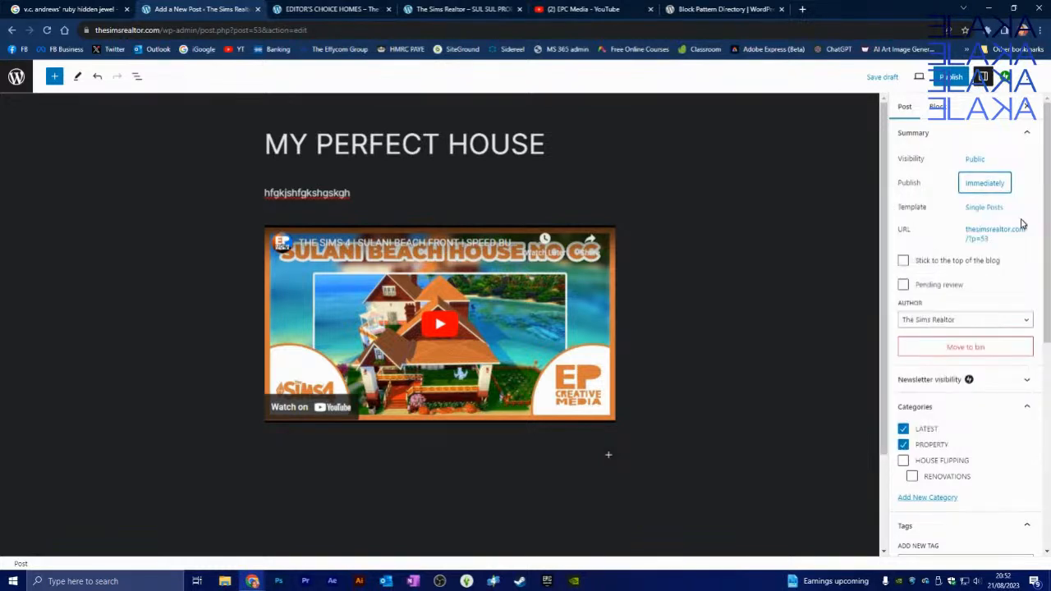
left_click(977, 159)
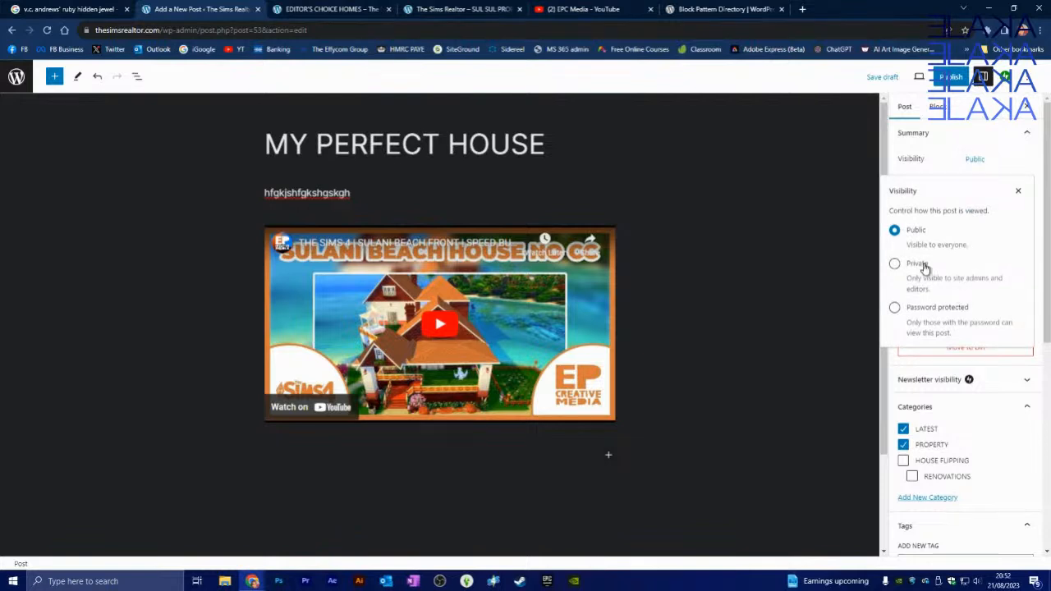
left_click(1018, 191)
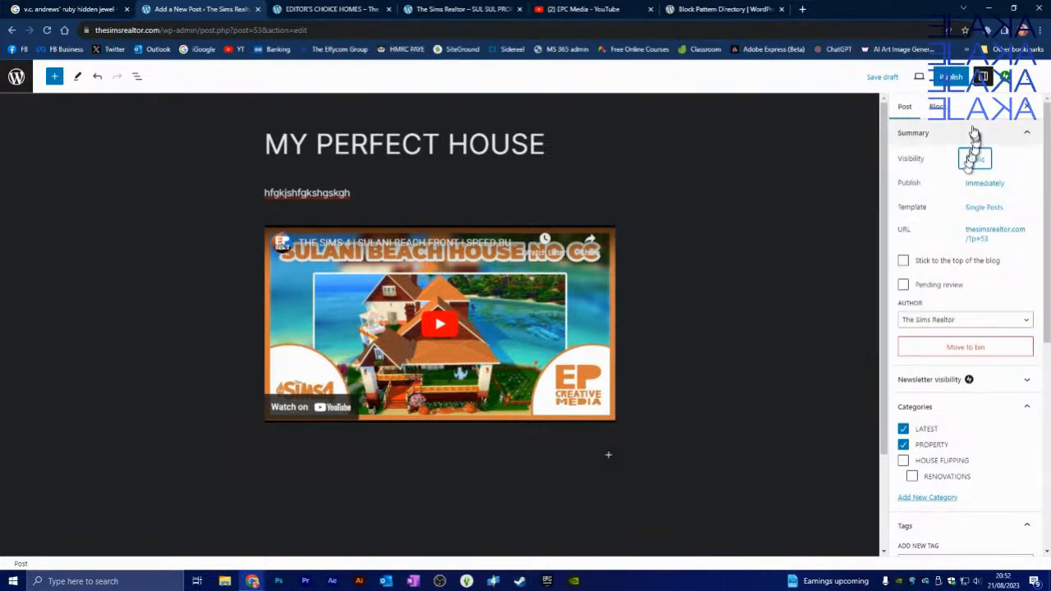
Open the pre-publish checks and examine the AI Assistant feedback option and the SEO title and description fields.
left_click(953, 78)
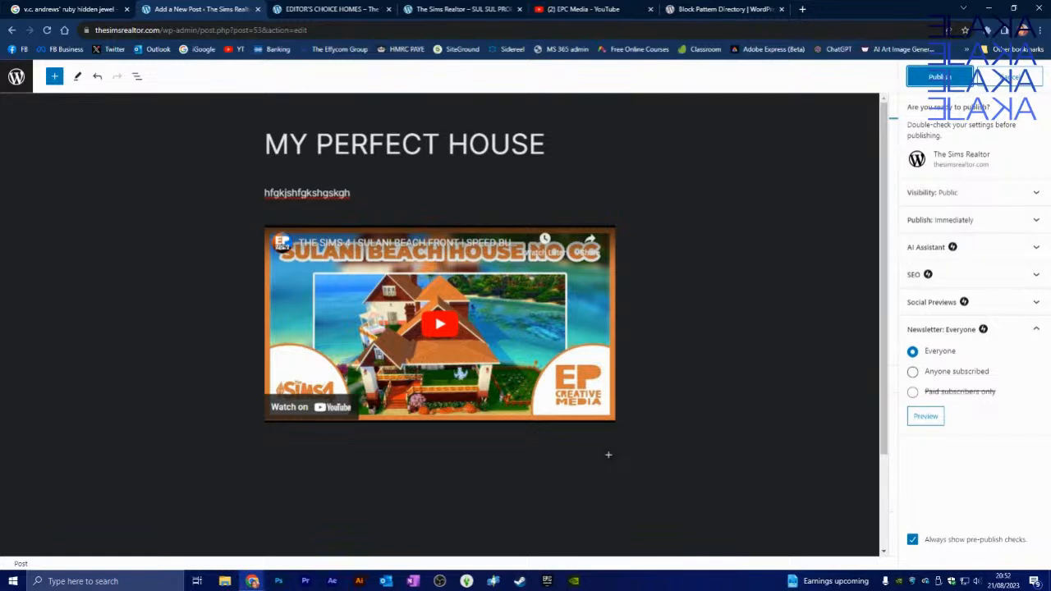
left_click(1037, 250)
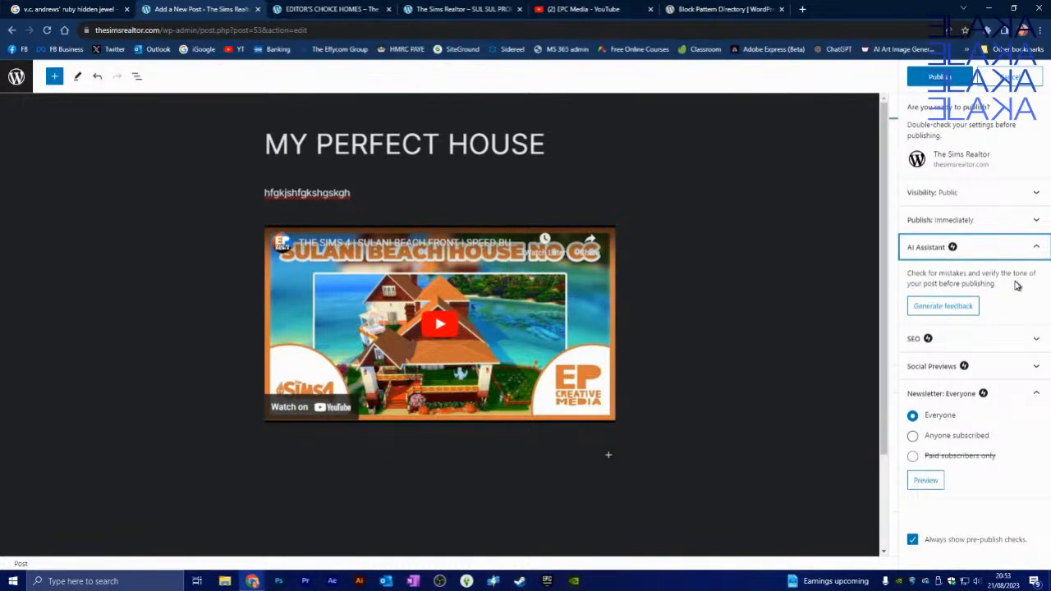
left_click(1036, 250)
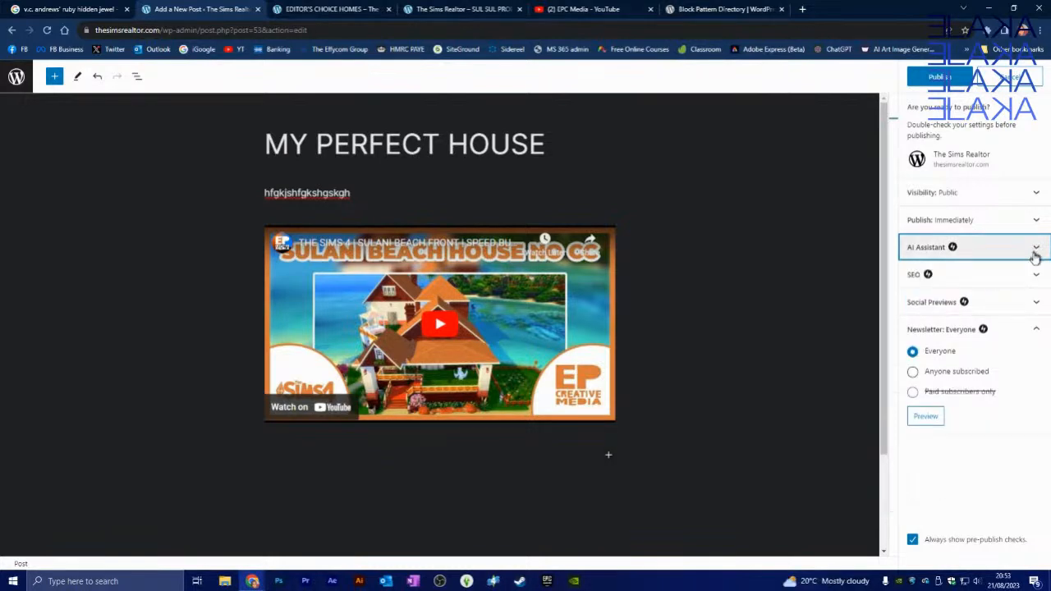
left_click(1034, 278)
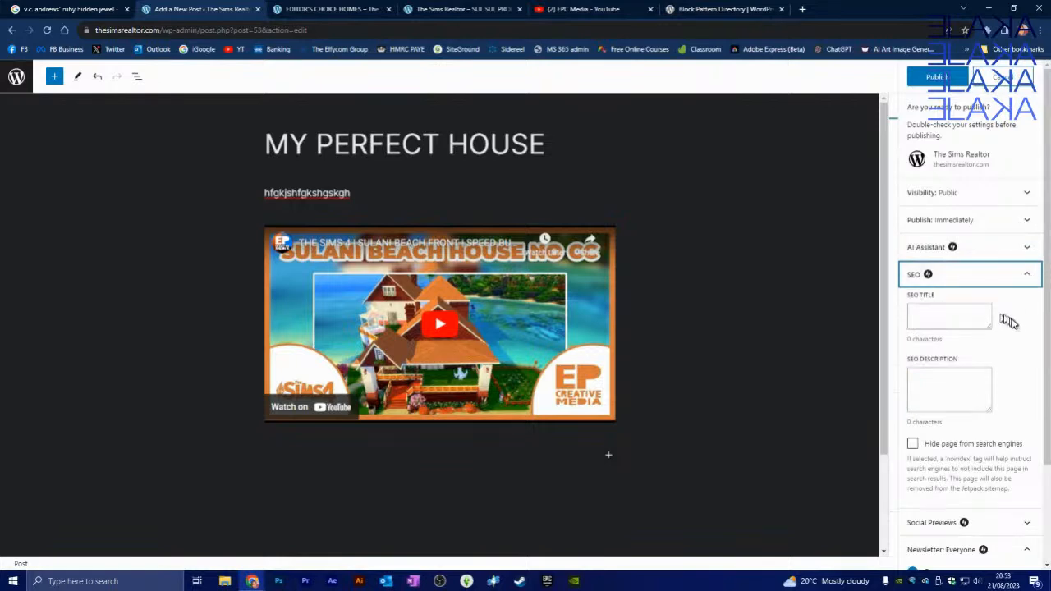
left_click(946, 381)
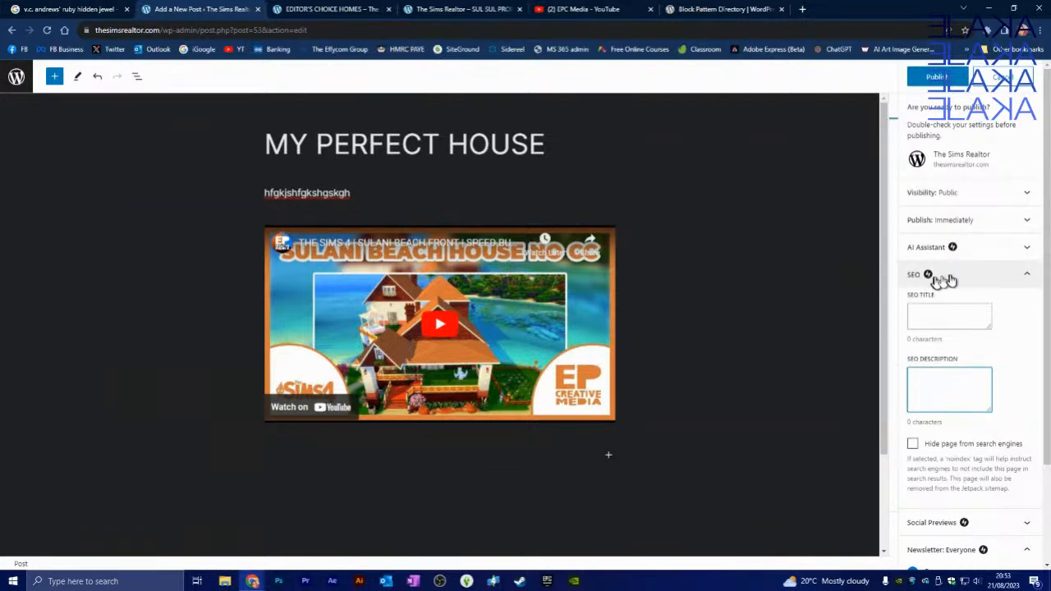
left_click(1029, 278)
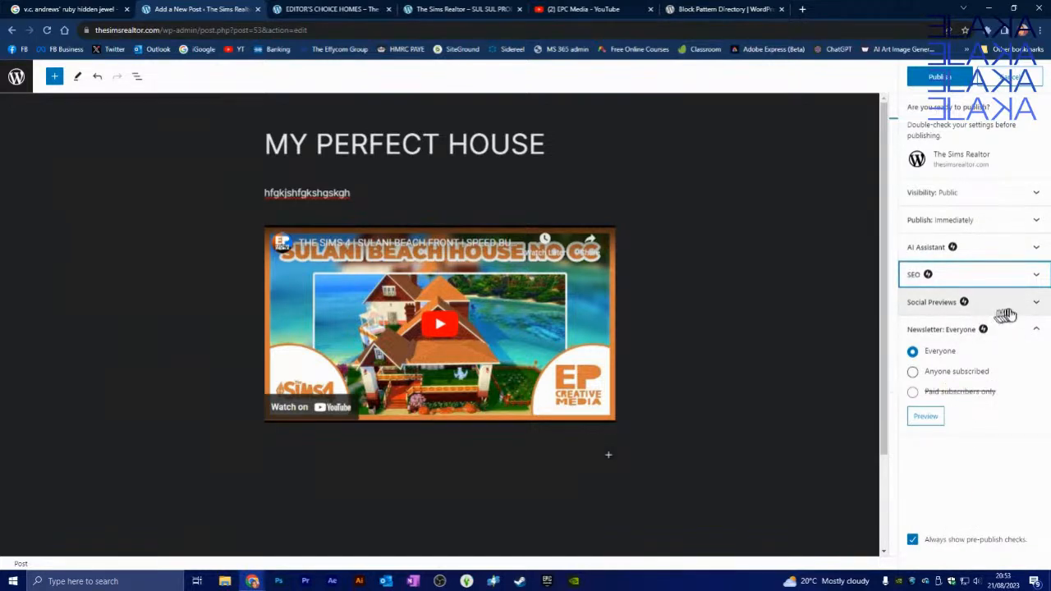
Preview how the post will look on Google search, Twitter, Facebook, LinkedIn and Tumblr, and close the social previews.
left_click(1034, 329)
left_click(1034, 306)
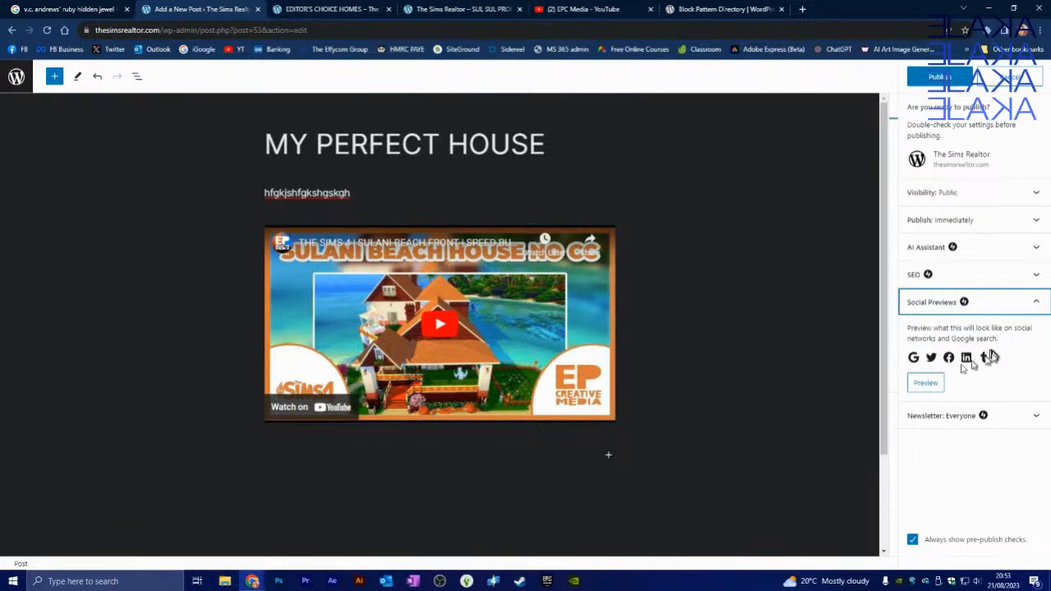
left_click(926, 384)
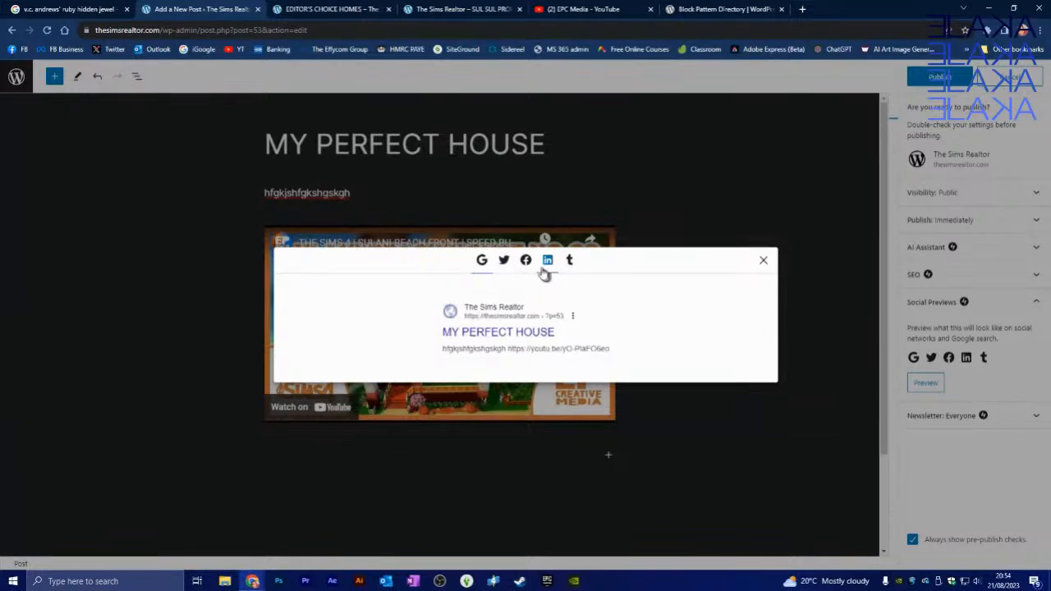
left_click(504, 261)
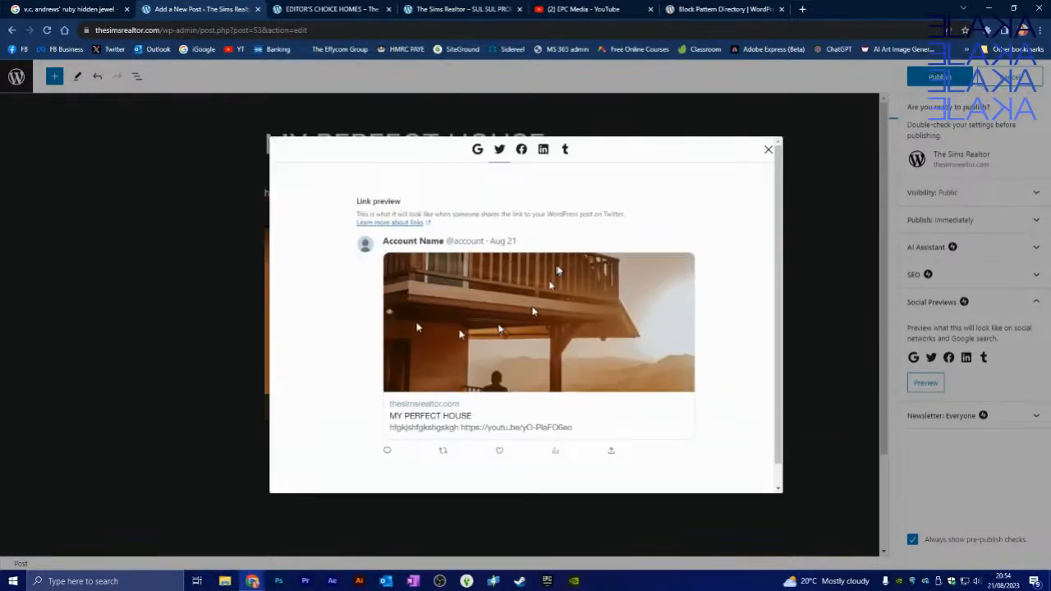
left_click(521, 151)
scroll(508, 281, "down", 5)
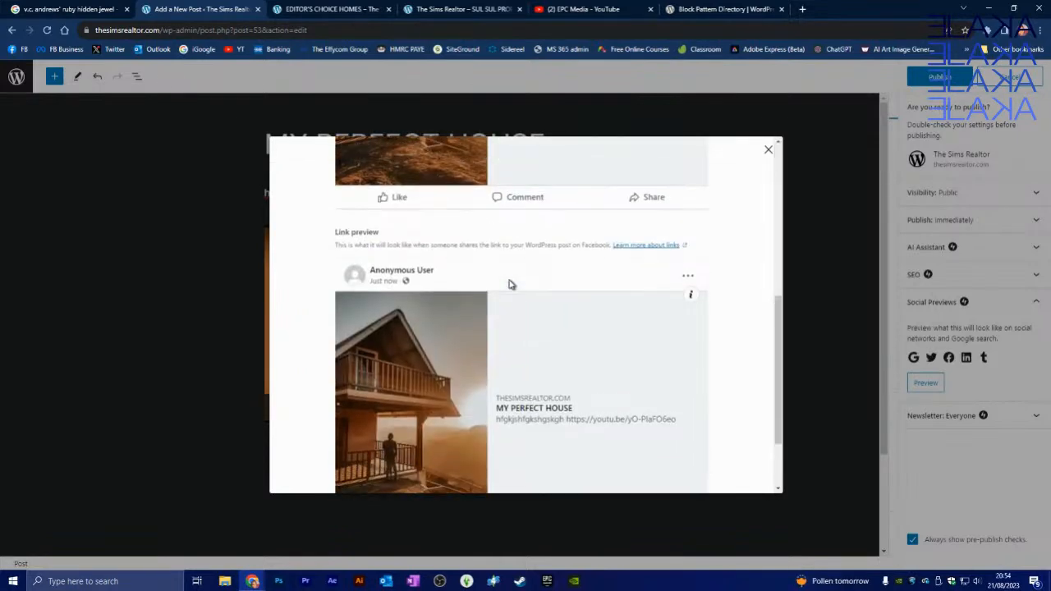
scroll(509, 283, "up", 5)
left_click(543, 149)
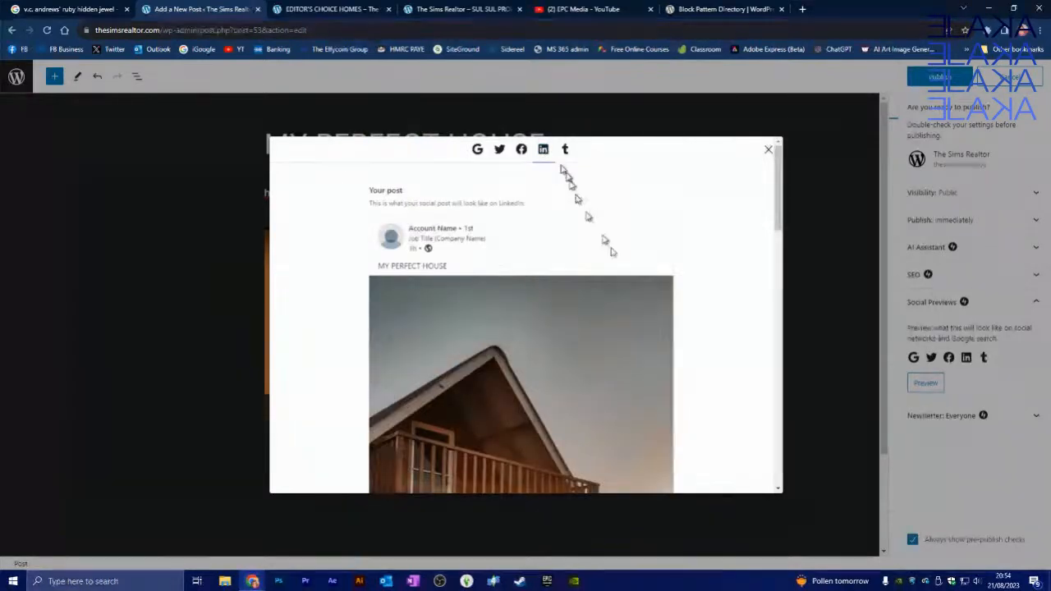
scroll(676, 336, "down", 5)
scroll(698, 328, "up", 5)
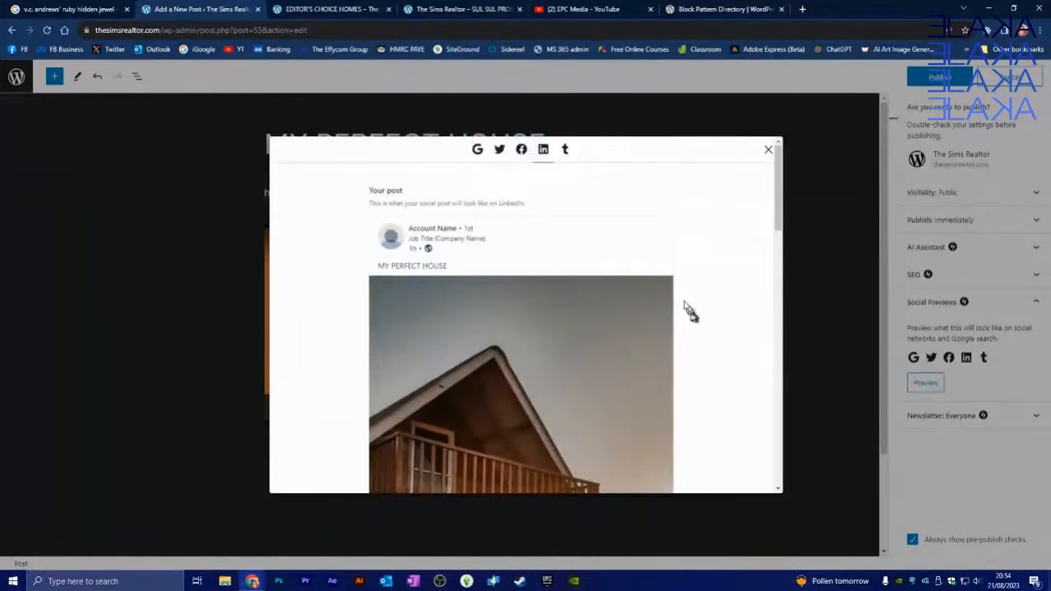
left_click(564, 151)
scroll(649, 259, "down", 5)
scroll(707, 169, "up", 5)
scroll(743, 158, "down", 6)
left_click(768, 150)
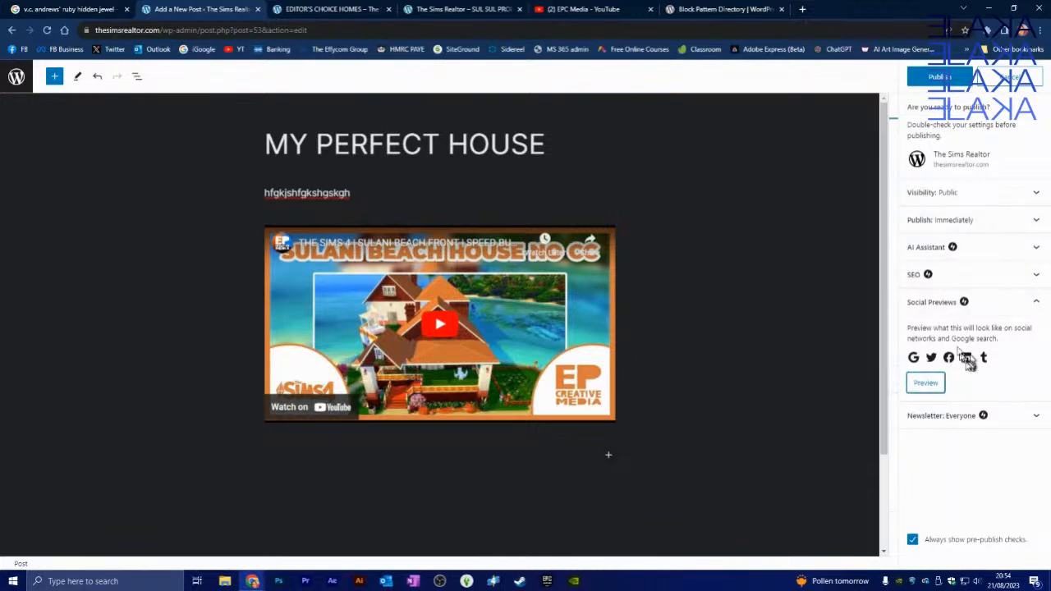
Leave the pre-publish checks without publishing and review the post's categories, tags, featured image, excerpt and discussion settings.
left_click(1013, 78)
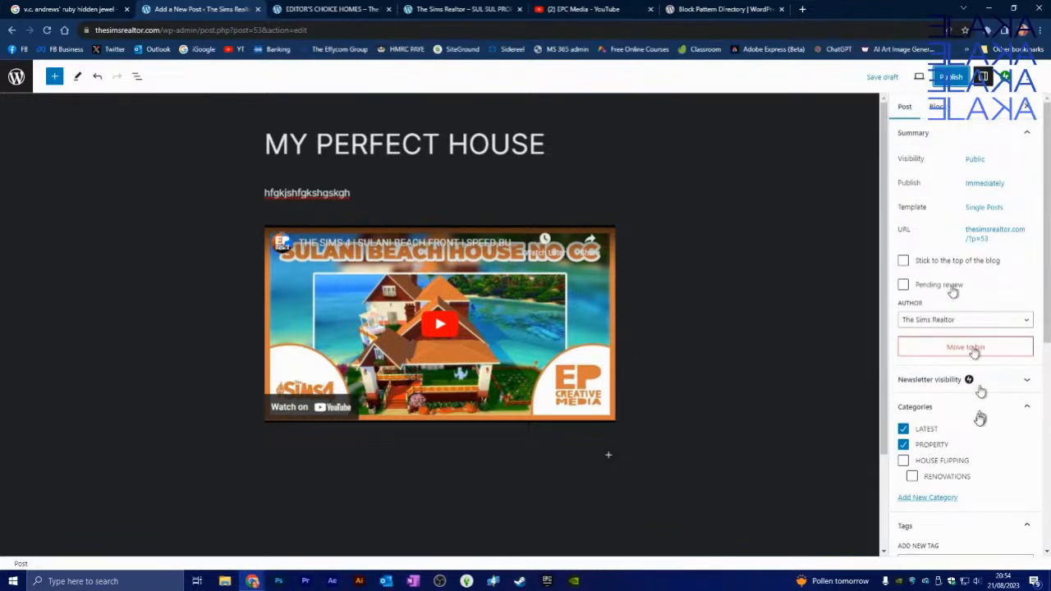
scroll(976, 378, "down", 3)
scroll(976, 401, "down", 5)
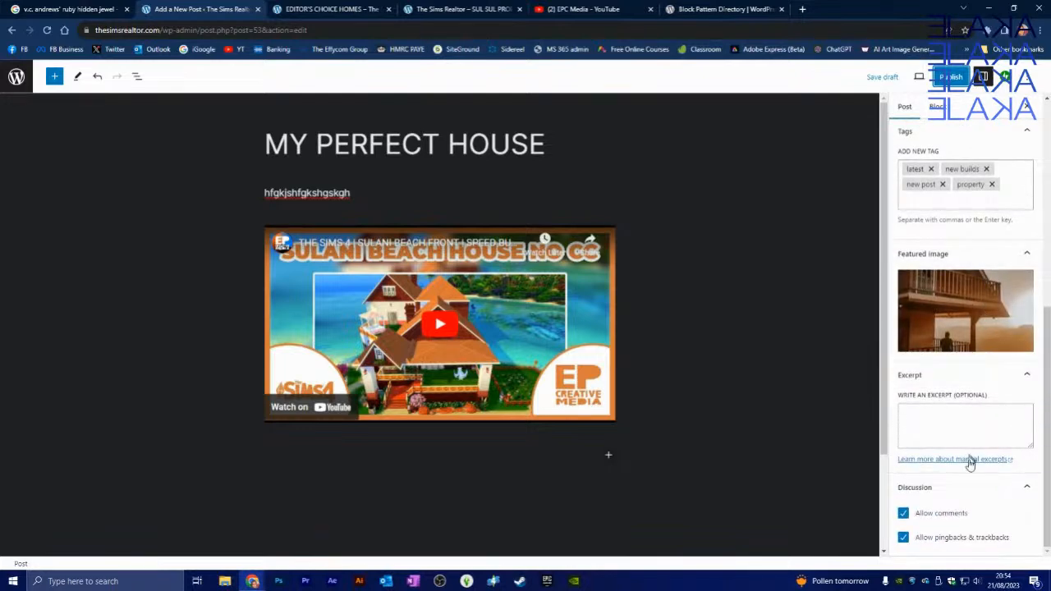
scroll(931, 263, "up", 5)
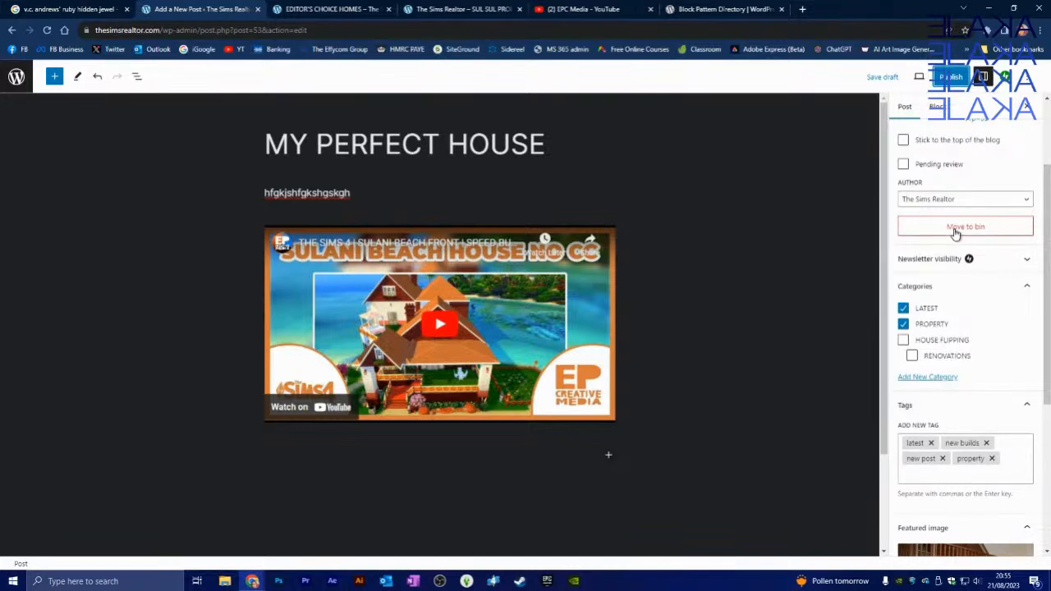
scroll(995, 383, "down", 3)
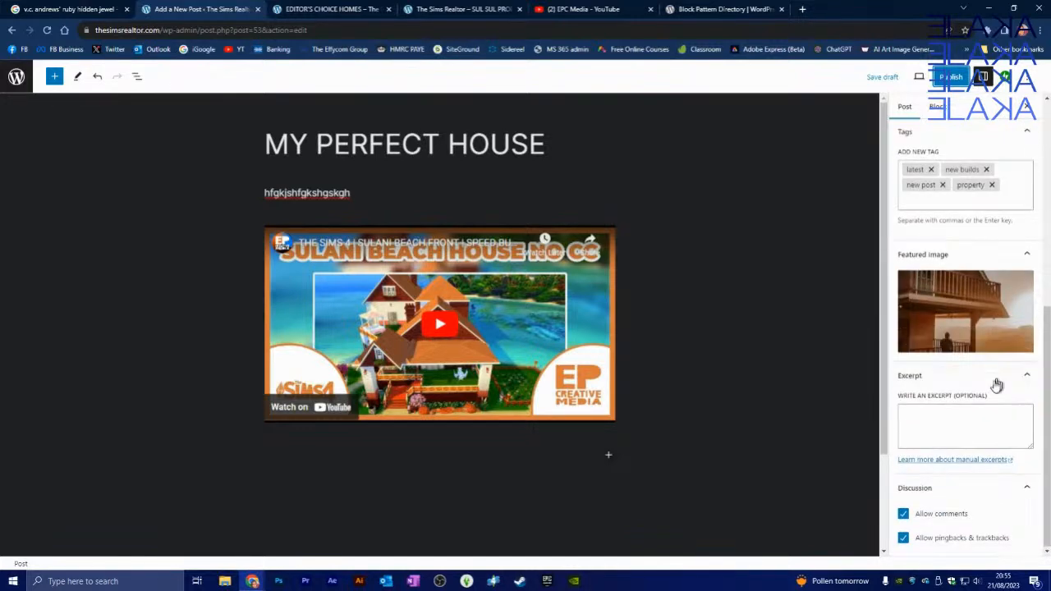
mouse_move(958, 328)
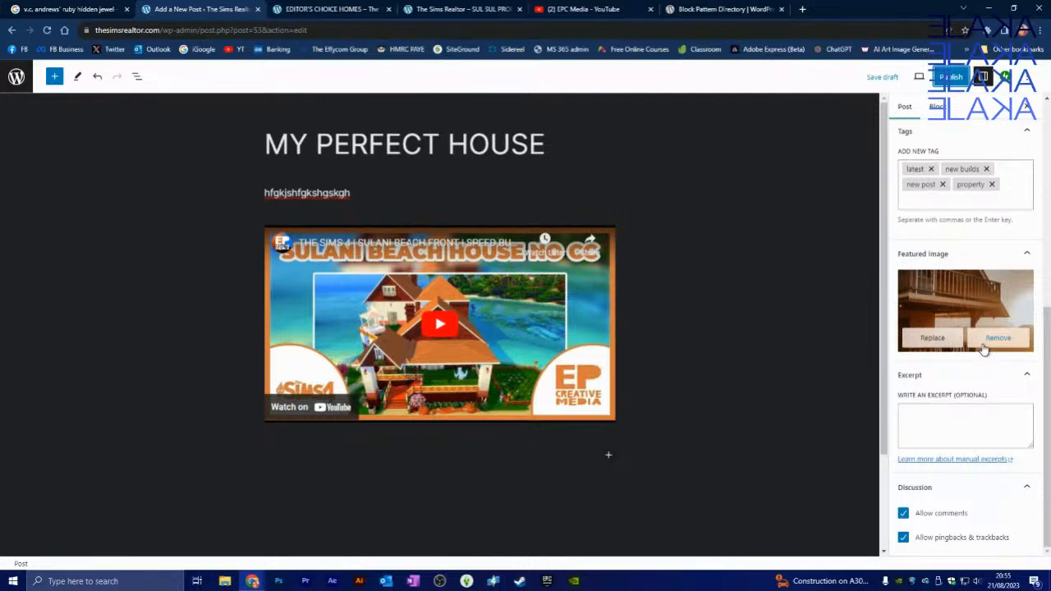
scroll(1015, 413, "up", 1)
scroll(1014, 412, "up", 5)
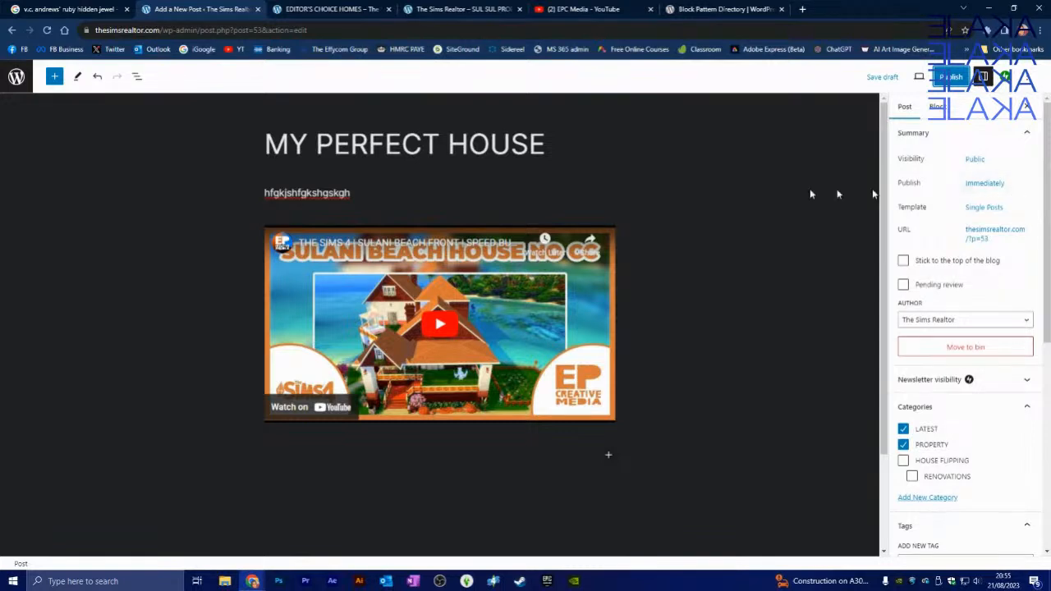
Replace the placeholder paragraph above the video with "Beautiful Sims 4 Sulani property".
left_click(358, 194)
left_click_drag(358, 194, 198, 185)
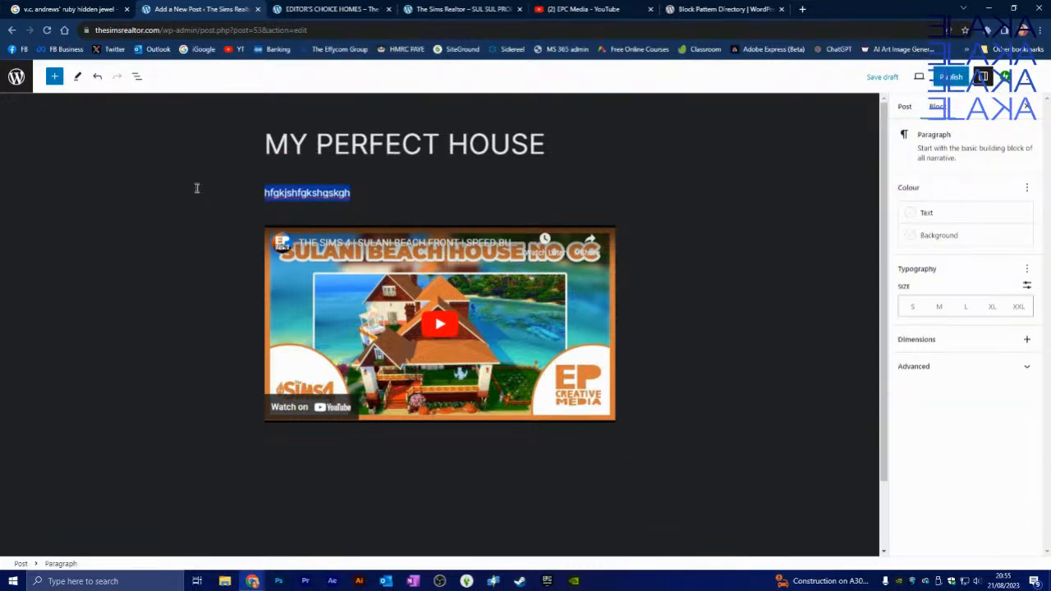
type("Beautiful Sims 4")
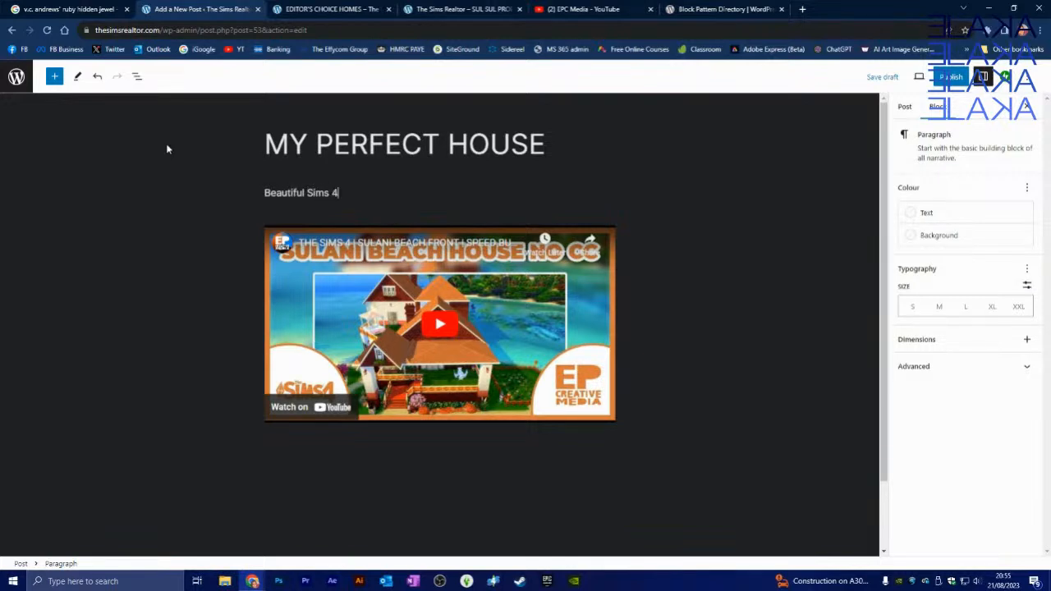
type(" sulani property")
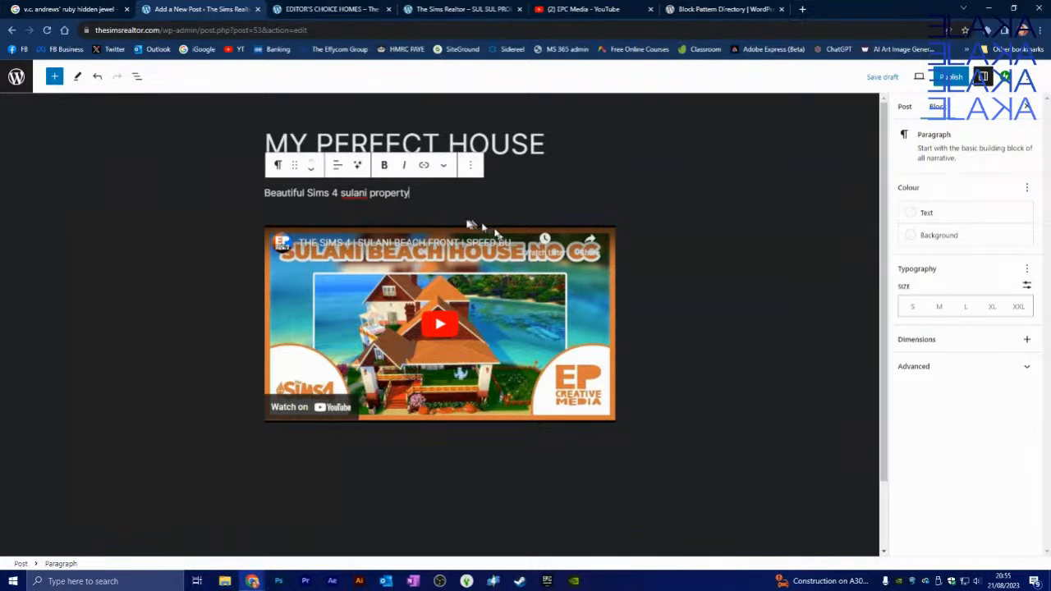
right_click(354, 193)
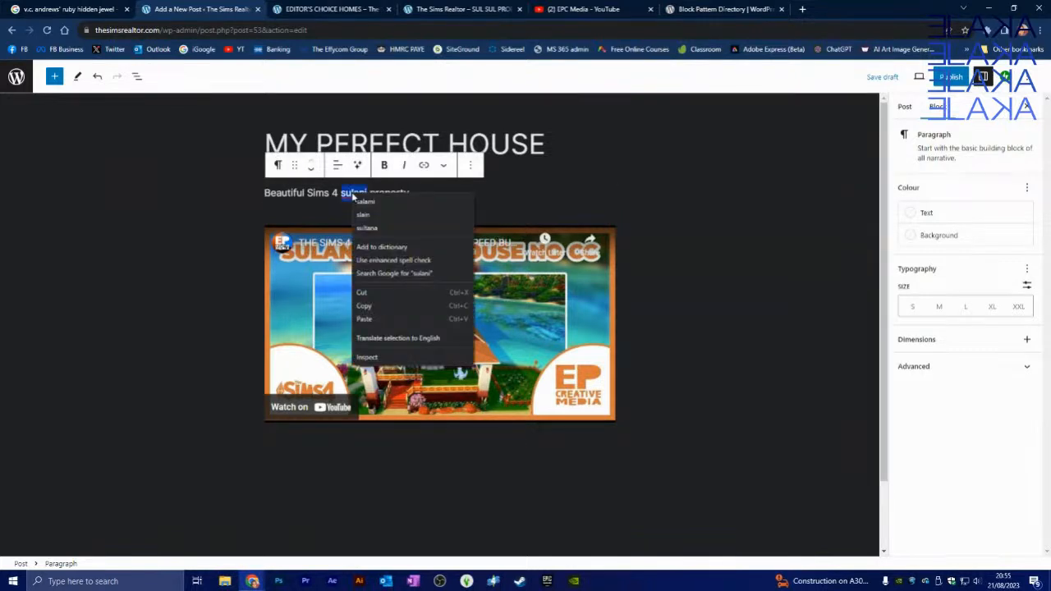
left_click(348, 195)
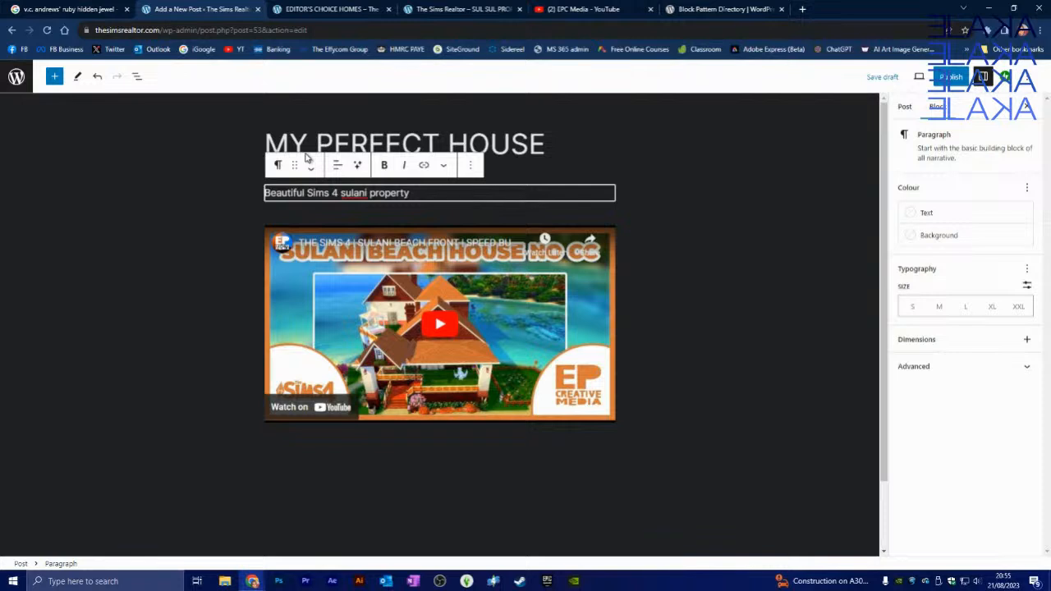
key("BackSpace")
type("S")
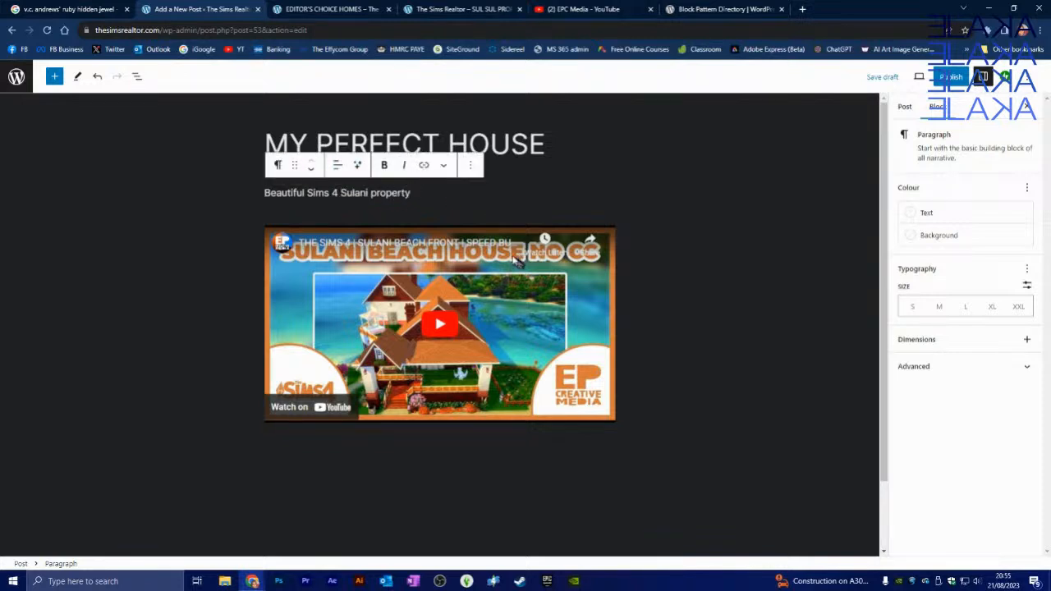
Expand the "Beautiful Sims 4 Sulani property" paragraph with the AI Assistant, read through the generated text and accept it.
left_click(357, 165)
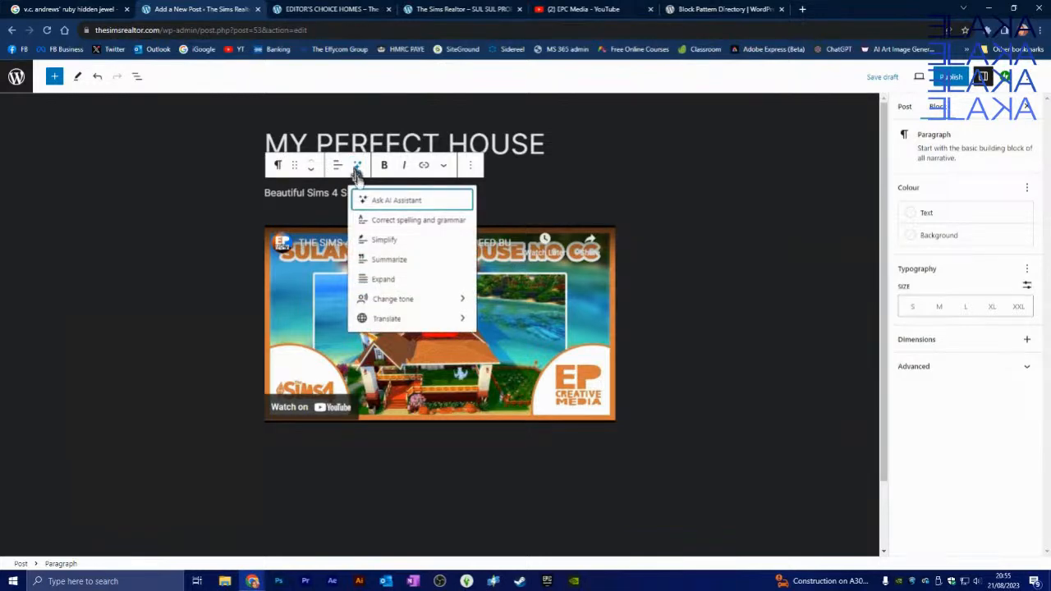
left_click(389, 281)
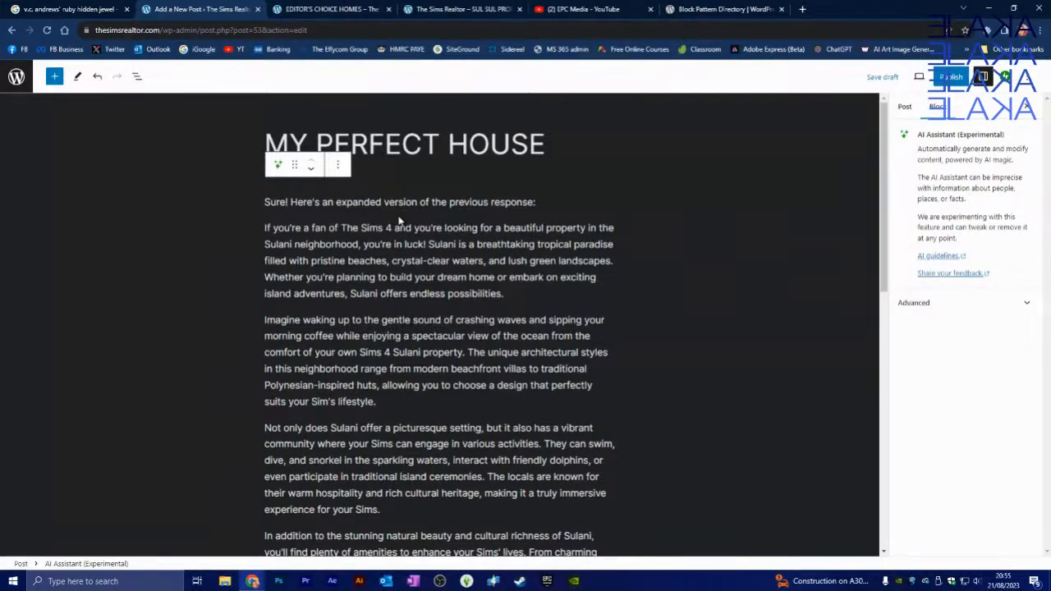
scroll(400, 220, "down", 5)
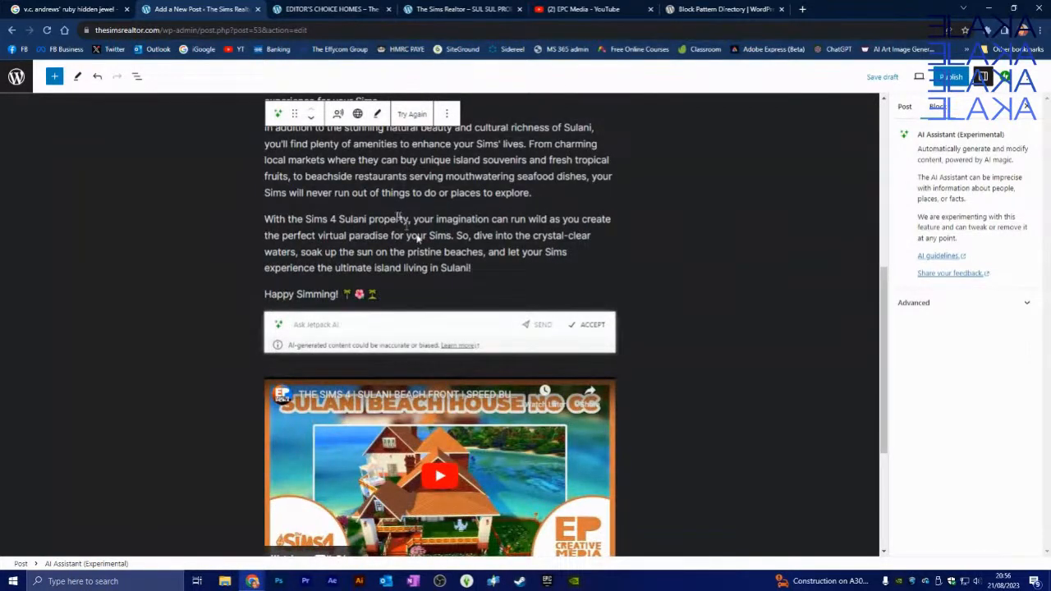
scroll(546, 283, "up", 3)
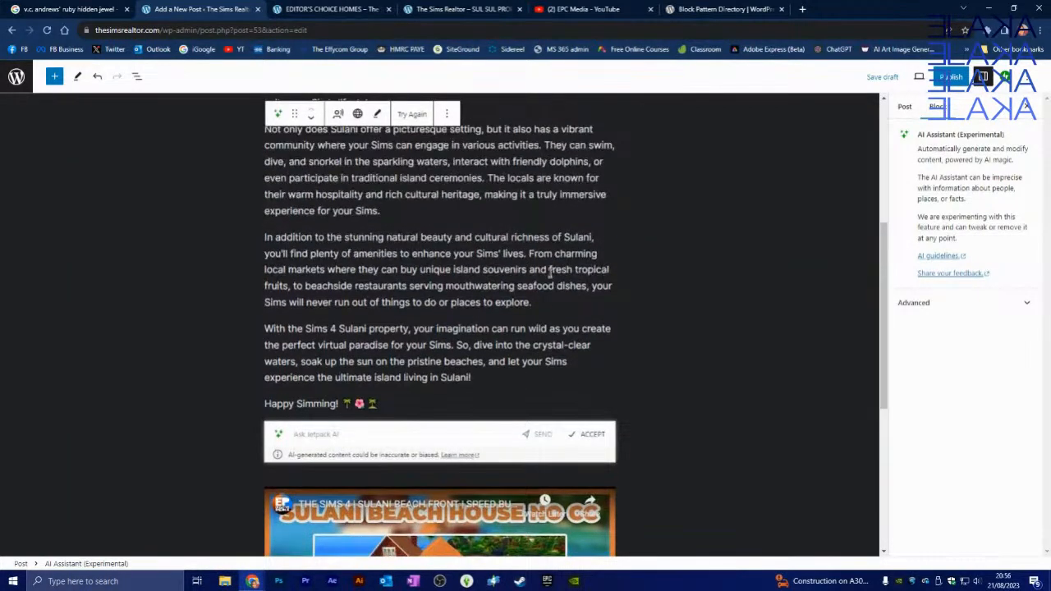
scroll(548, 277, "up", 2)
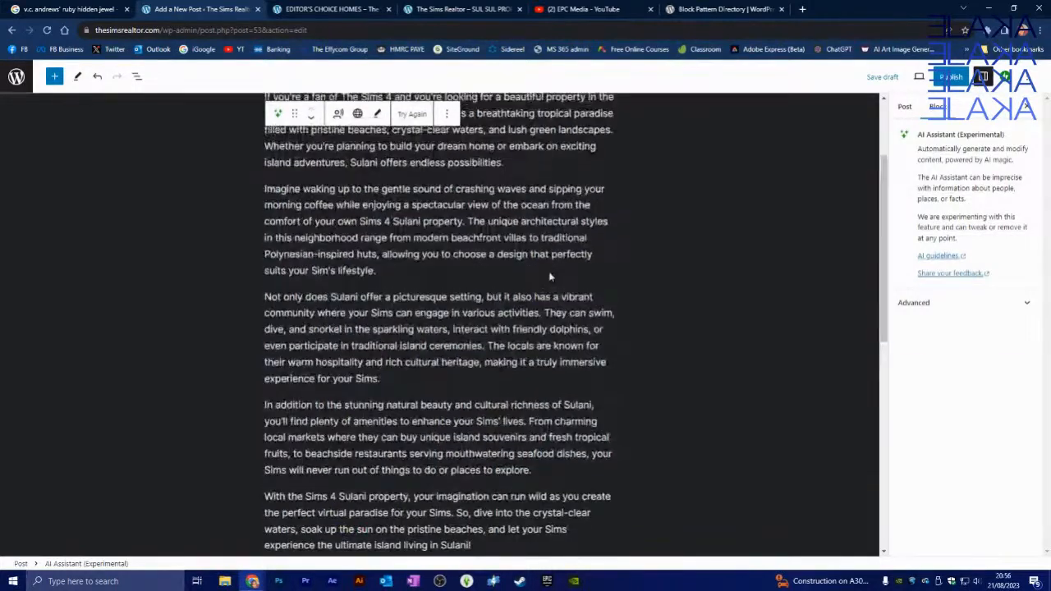
scroll(554, 312, "up", 1)
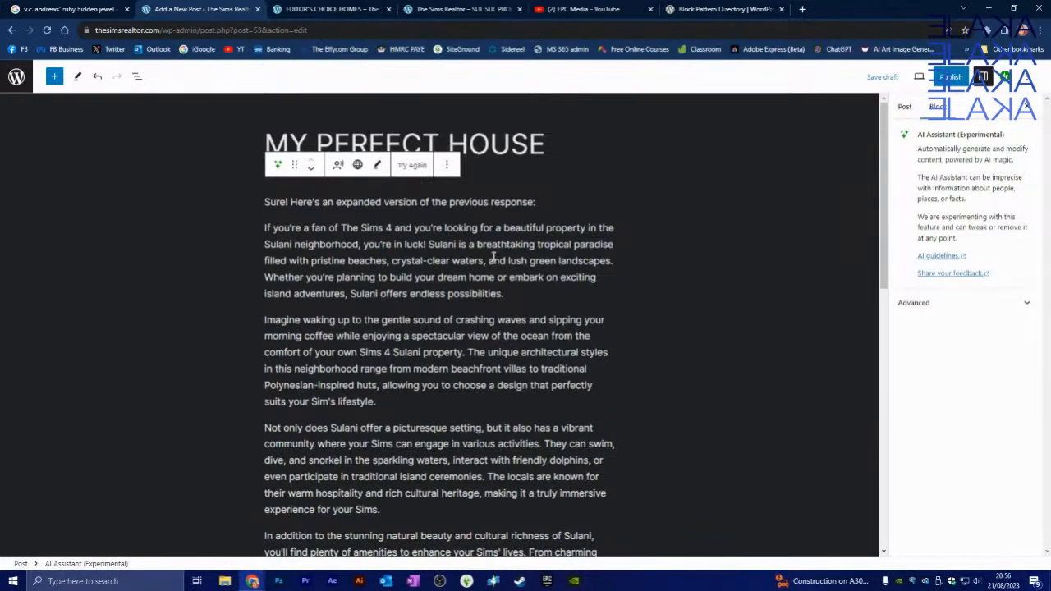
scroll(493, 257, "down", 1)
scroll(494, 258, "up", 1)
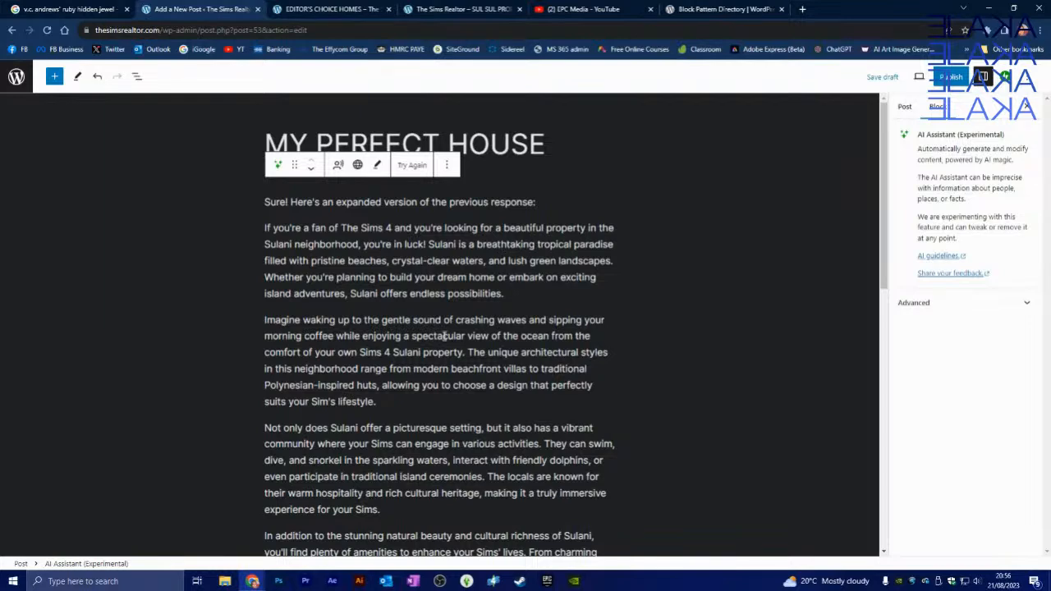
scroll(444, 336, "down", 5)
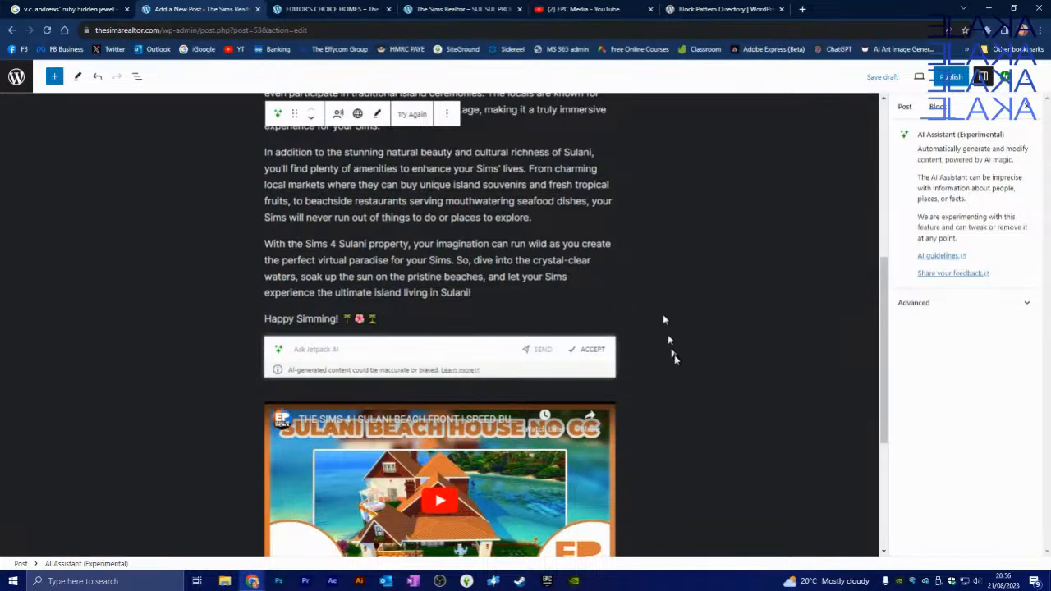
scroll(675, 359, "up", 3)
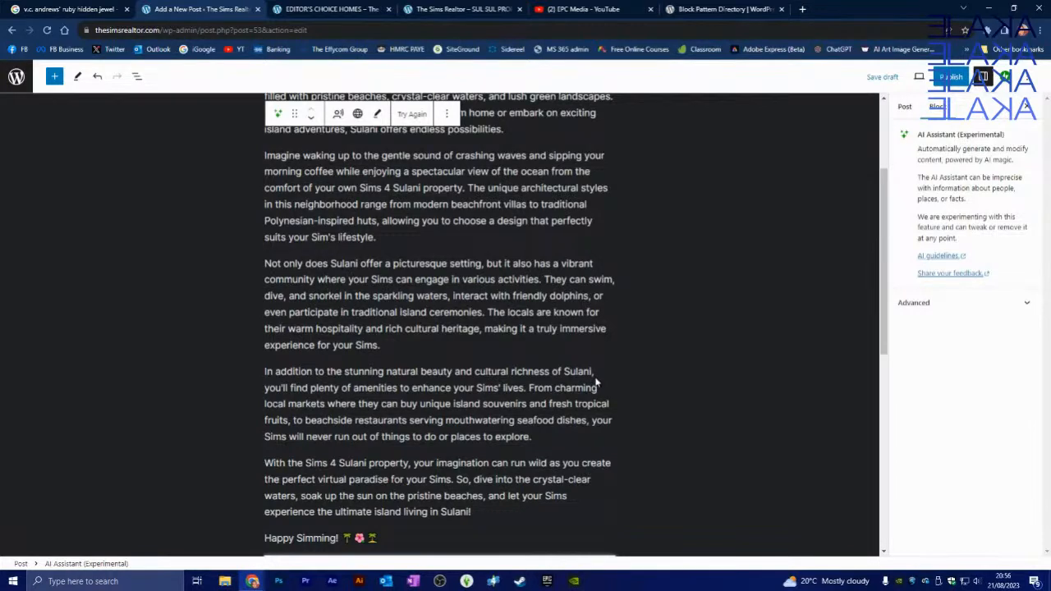
scroll(578, 373, "down", 1)
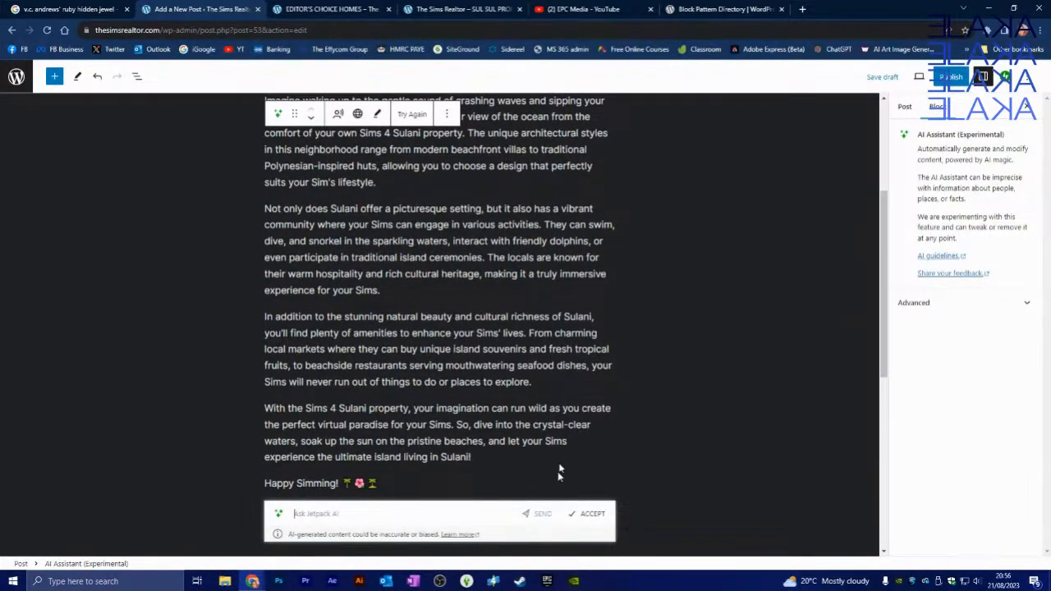
left_click(593, 514)
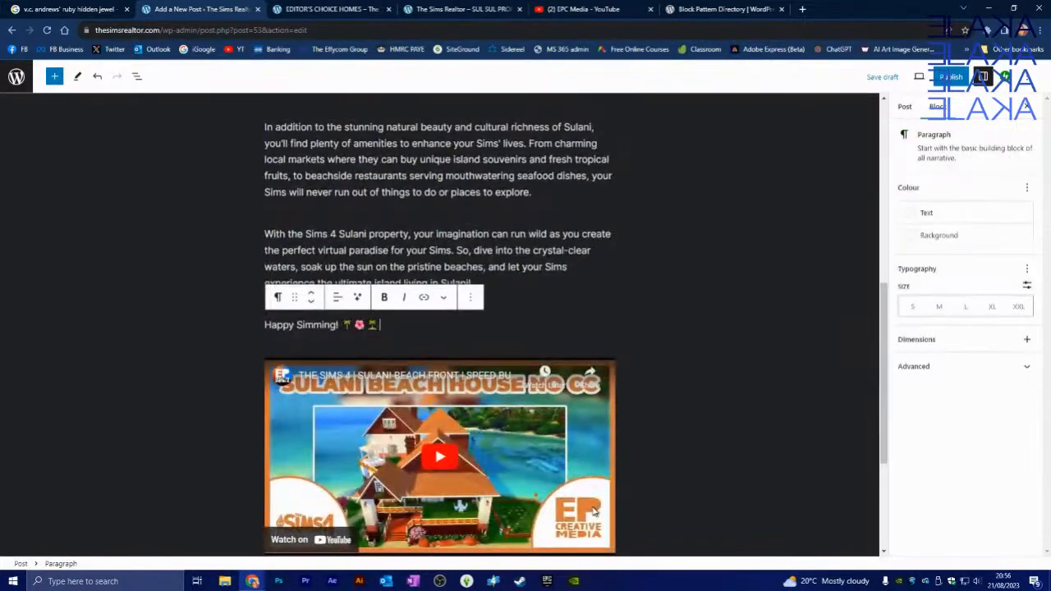
Insert an image block below the post's opening line and start uploading an image file from the computer.
scroll(688, 454, "up", 2)
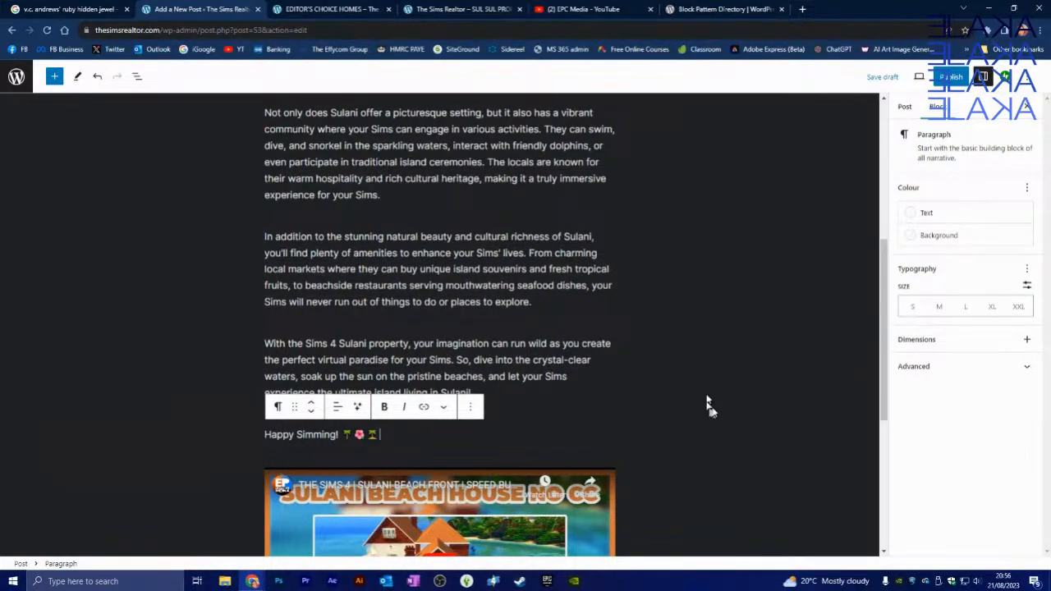
scroll(693, 331, "up", 6)
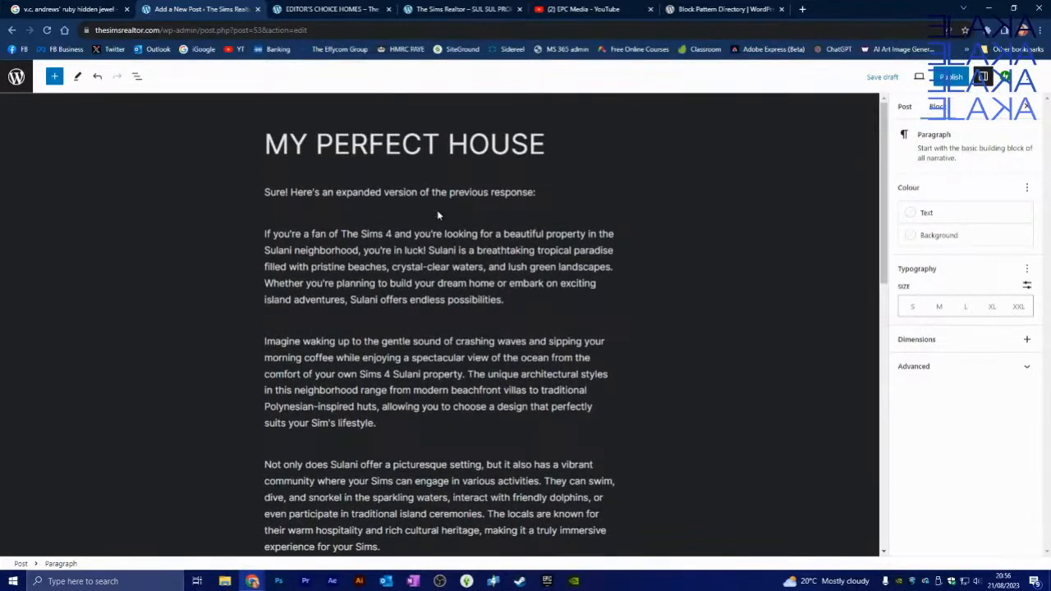
left_click(440, 214)
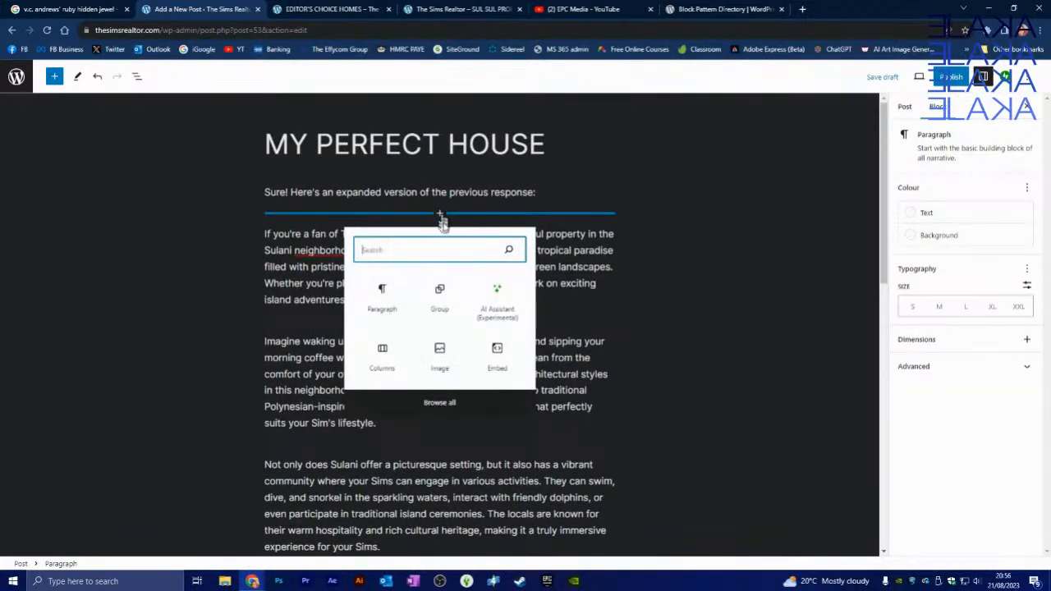
left_click(440, 355)
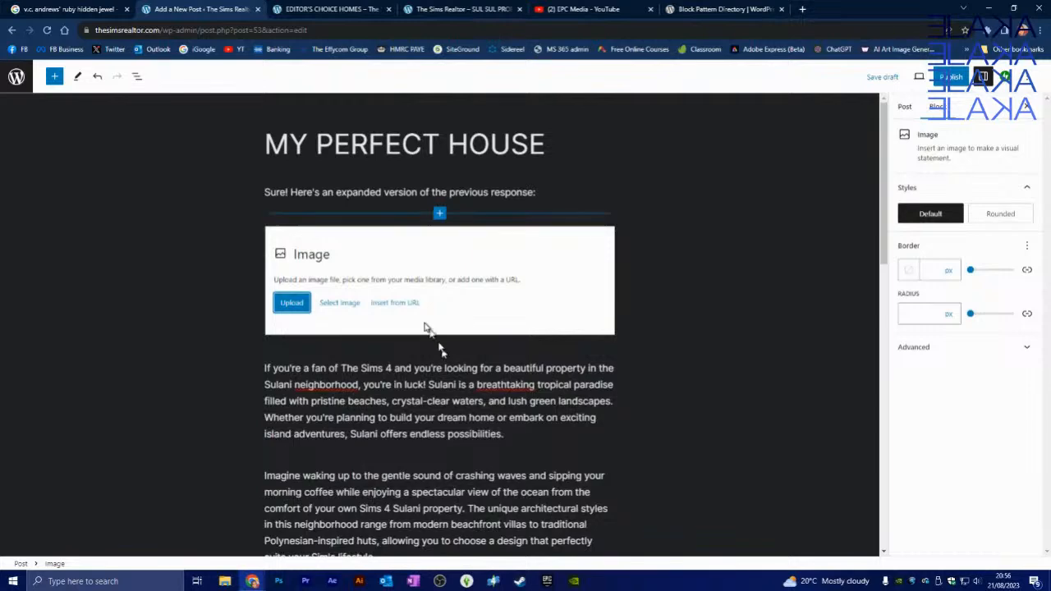
left_click(293, 303)
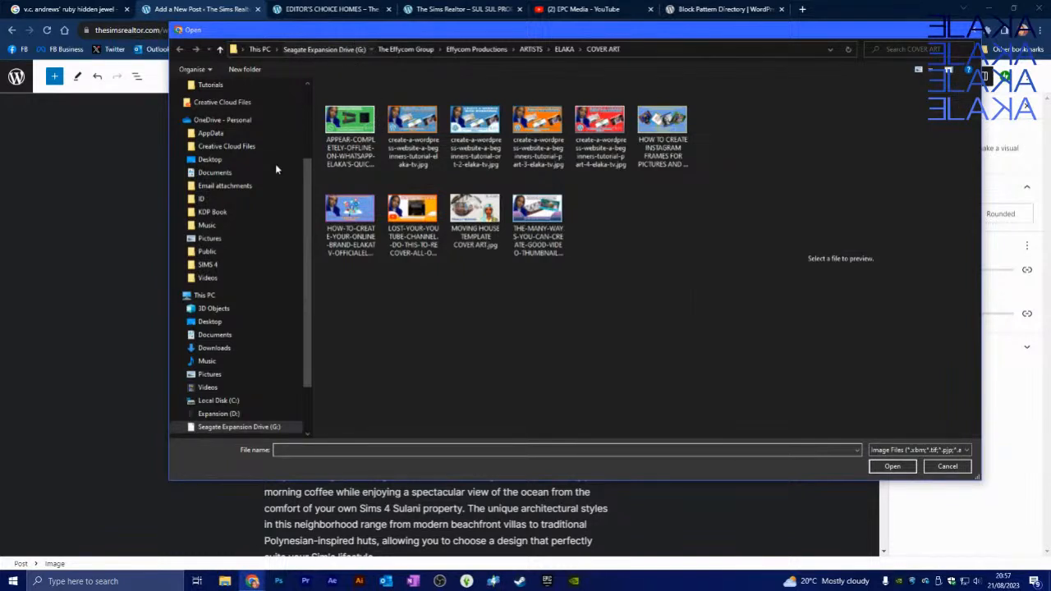
left_click(322, 49)
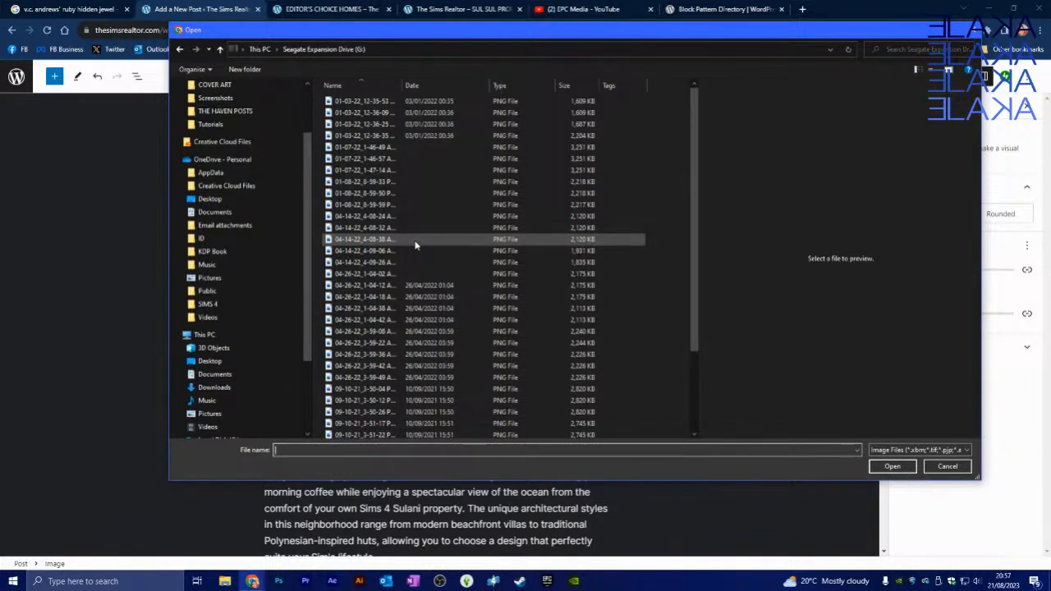
scroll(267, 193, "up", 2)
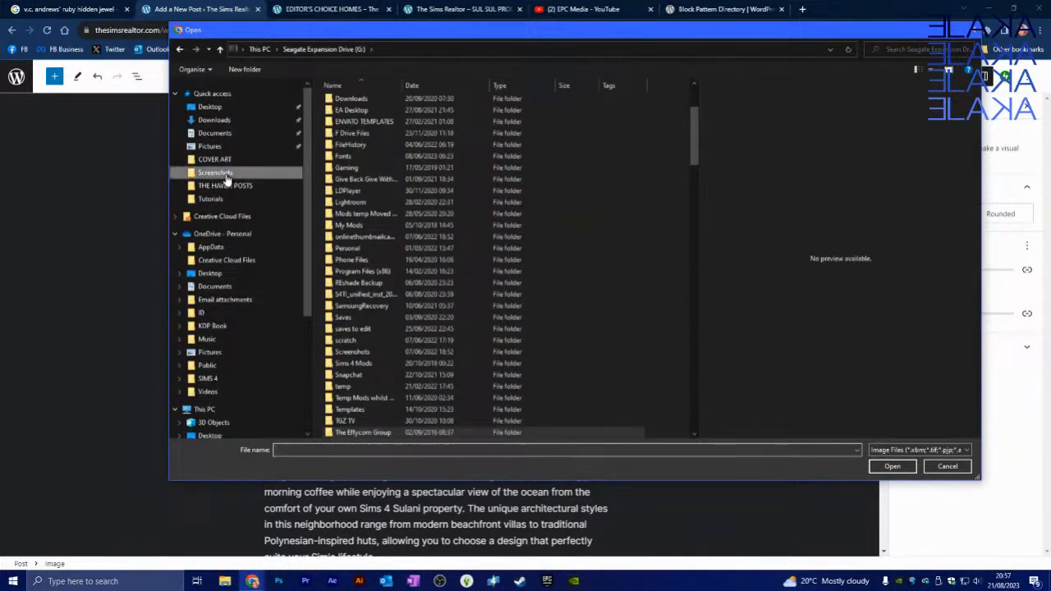
left_click(225, 178)
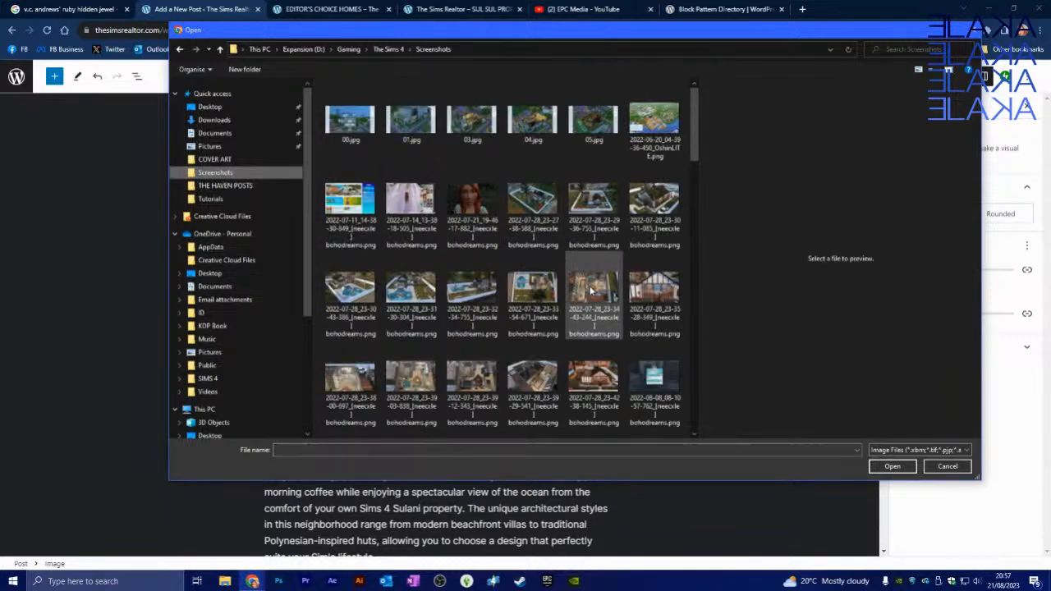
left_click(209, 160)
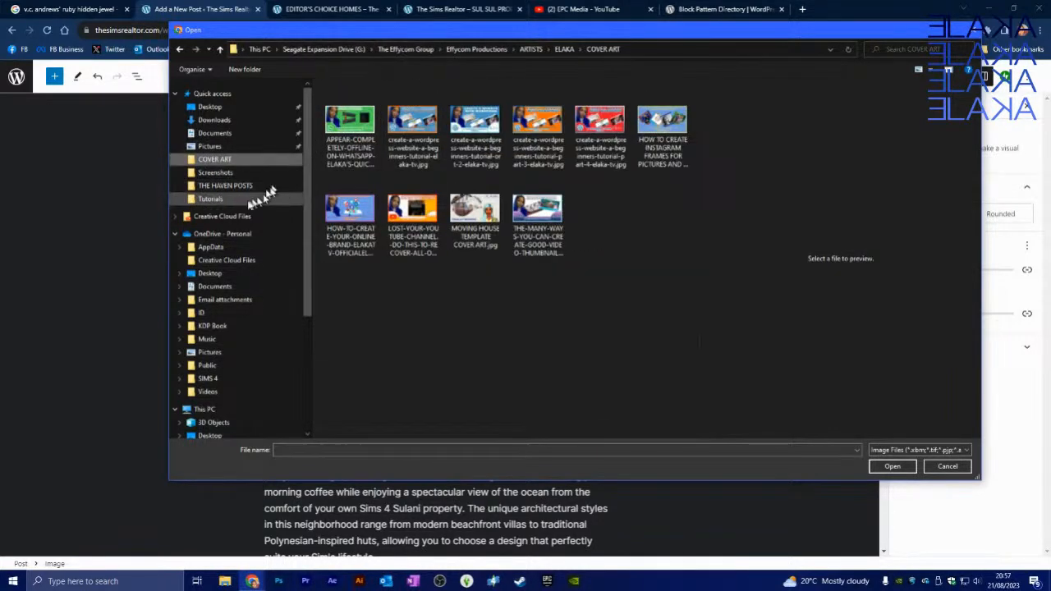
Browse to the Screenshots folder inside Gaming on the Seagate Expansion Drive (G:) for the image upload.
left_click(324, 48)
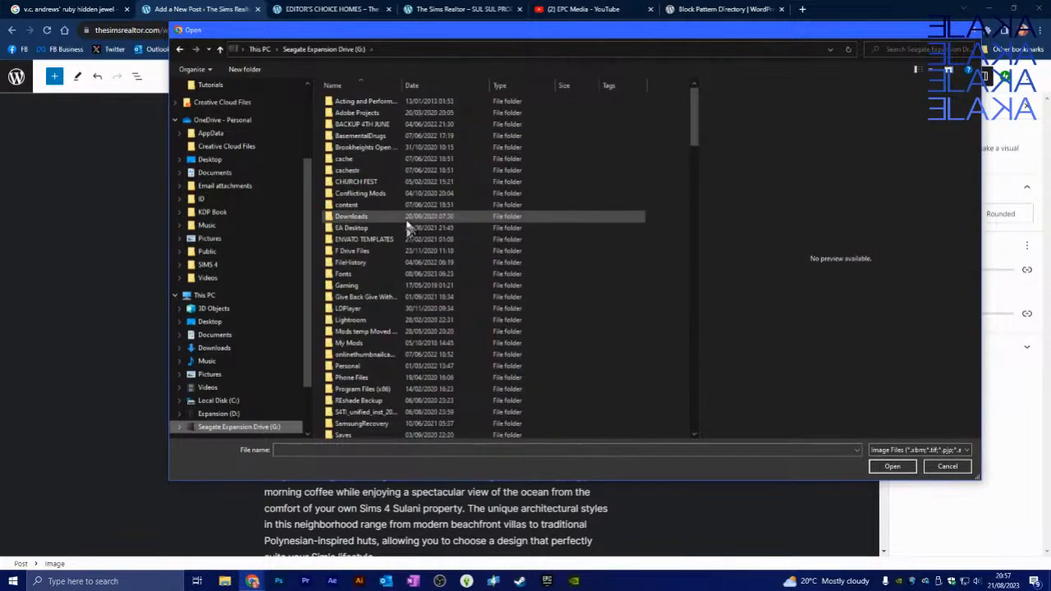
double_click(349, 274)
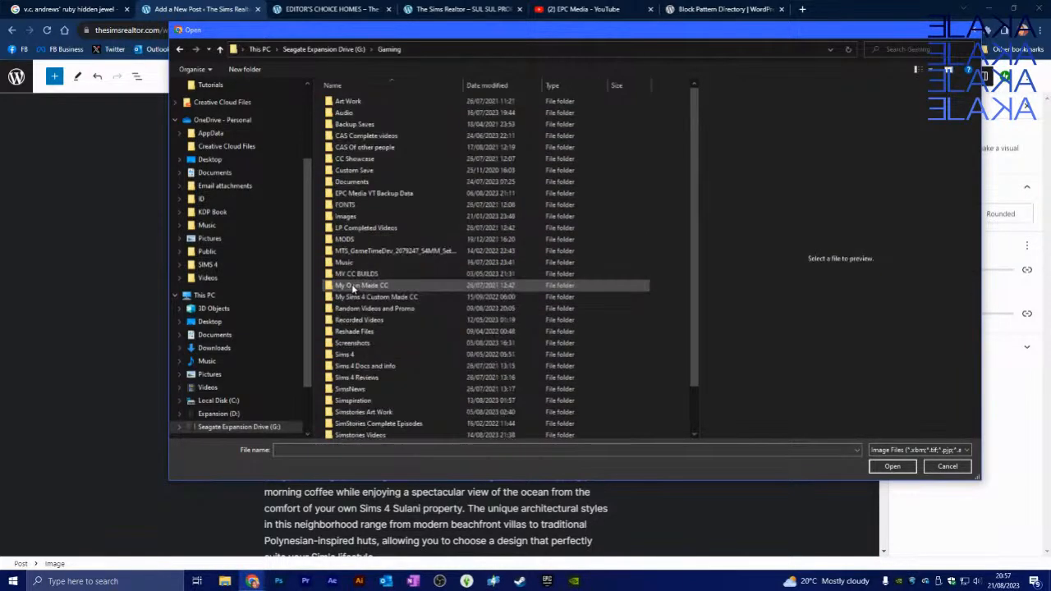
scroll(369, 263, "down", 2)
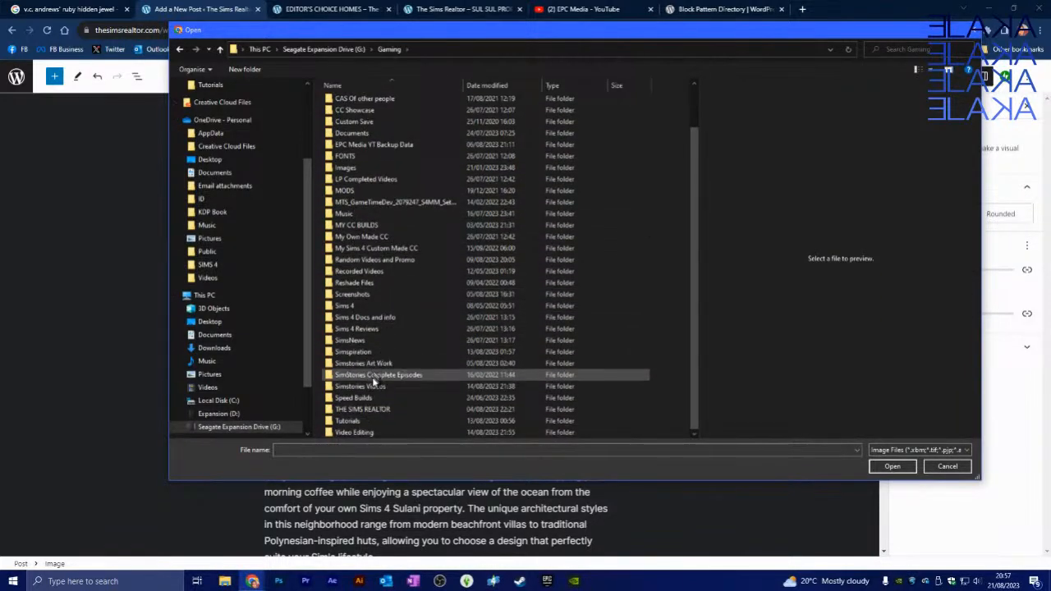
left_click(360, 297)
double_click(360, 295)
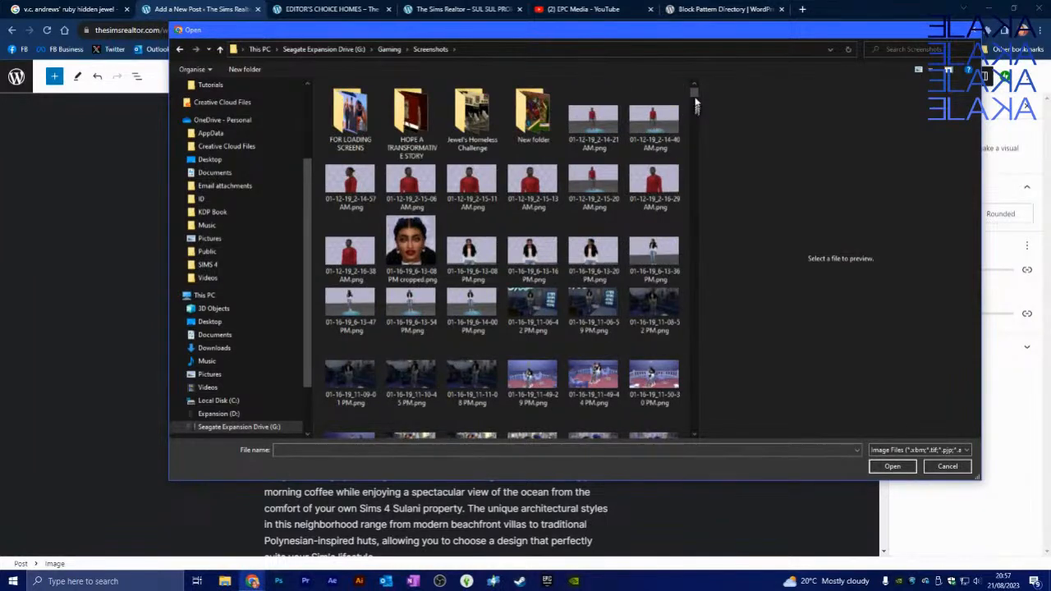
Look through the image thumbnails in the Screenshots folder for a suitable property picture.
scroll(690, 148, "down", 1)
left_click_drag(695, 101, 675, 388)
scroll(656, 284, "up", 3)
scroll(656, 284, "up", 4)
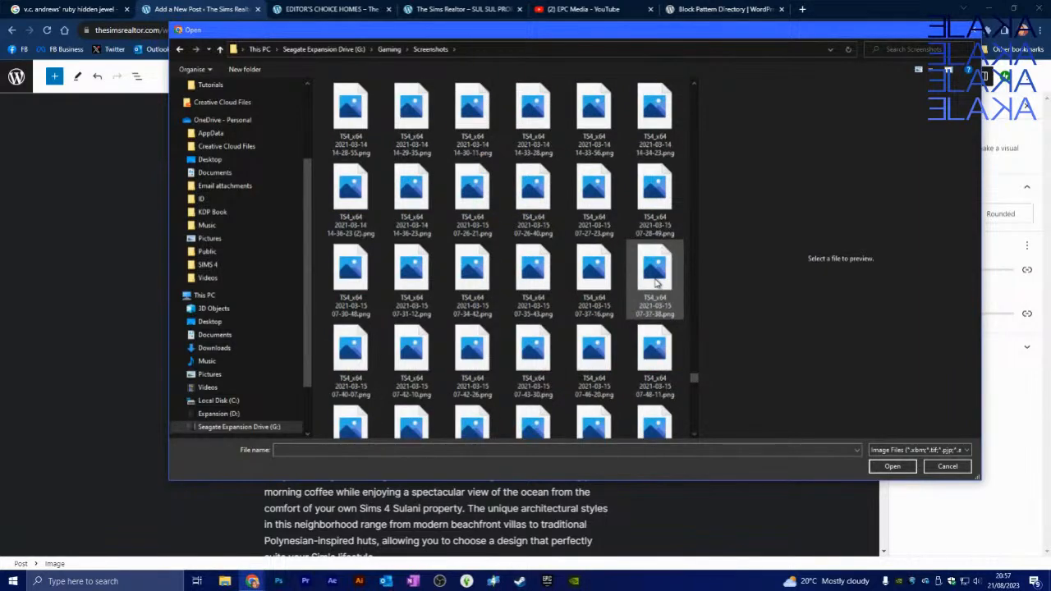
scroll(656, 285, "down", 5)
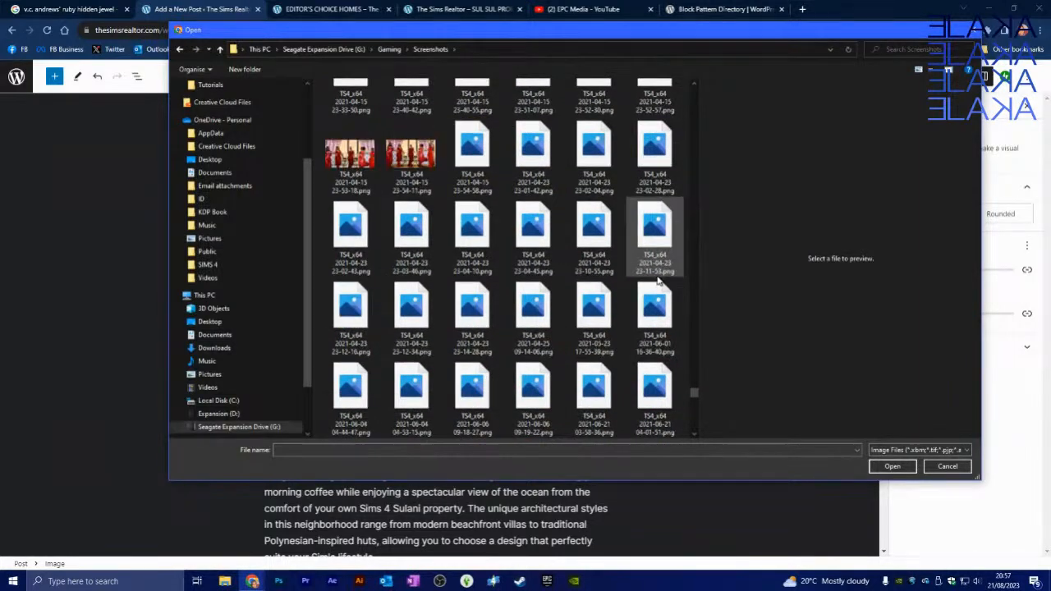
scroll(657, 281, "up", 5)
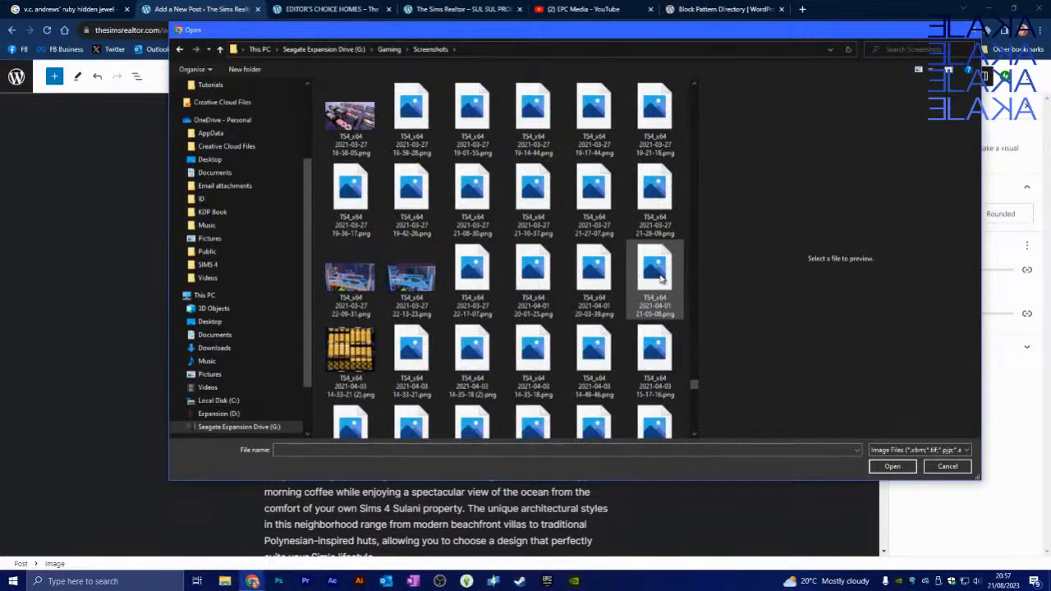
scroll(662, 279, "up", 3)
scroll(661, 279, "up", 3)
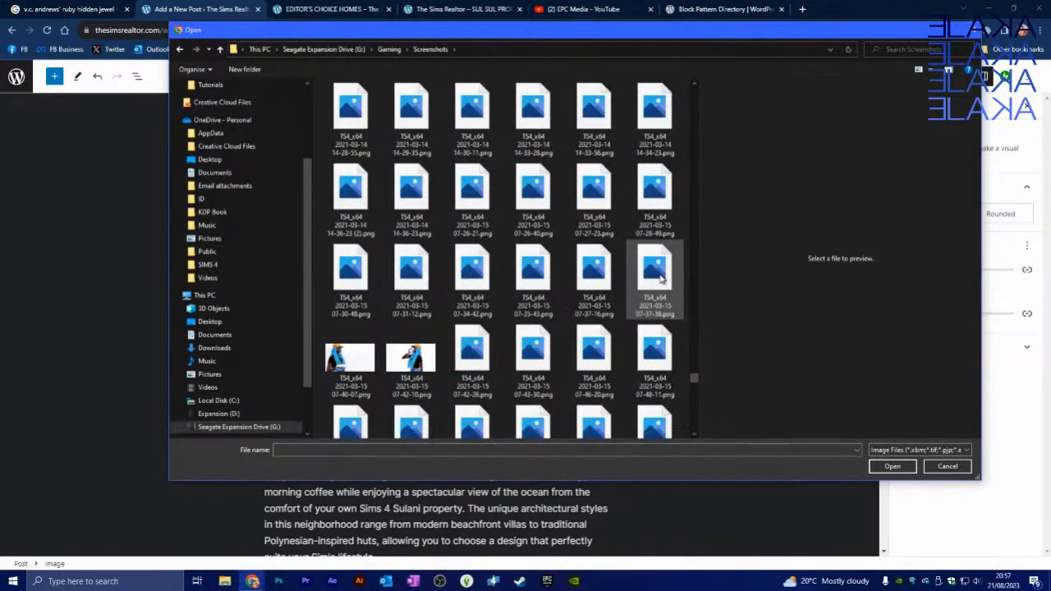
scroll(661, 279, "up", 3)
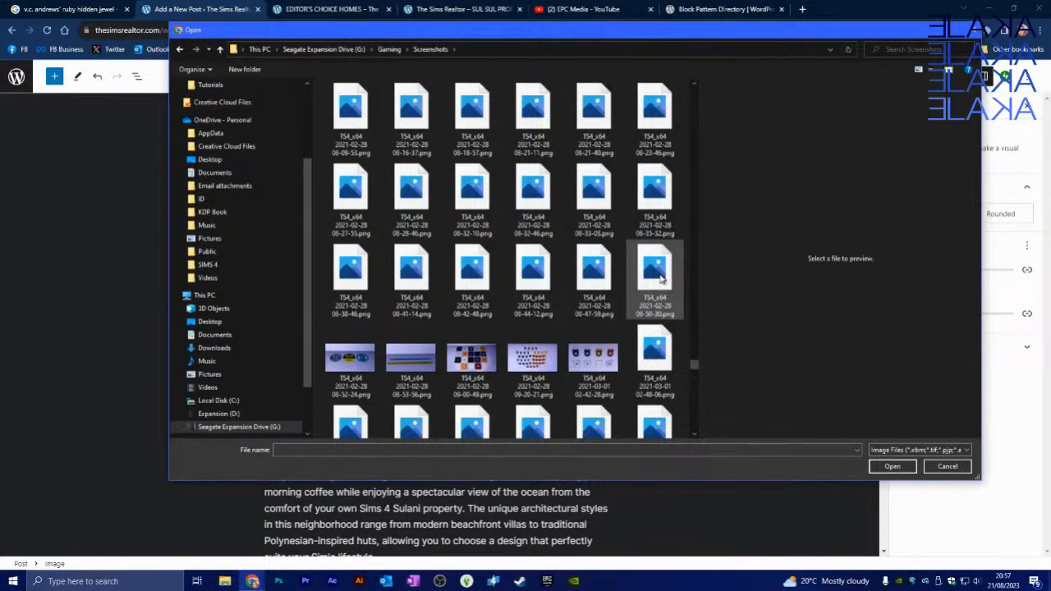
scroll(661, 279, "up", 3)
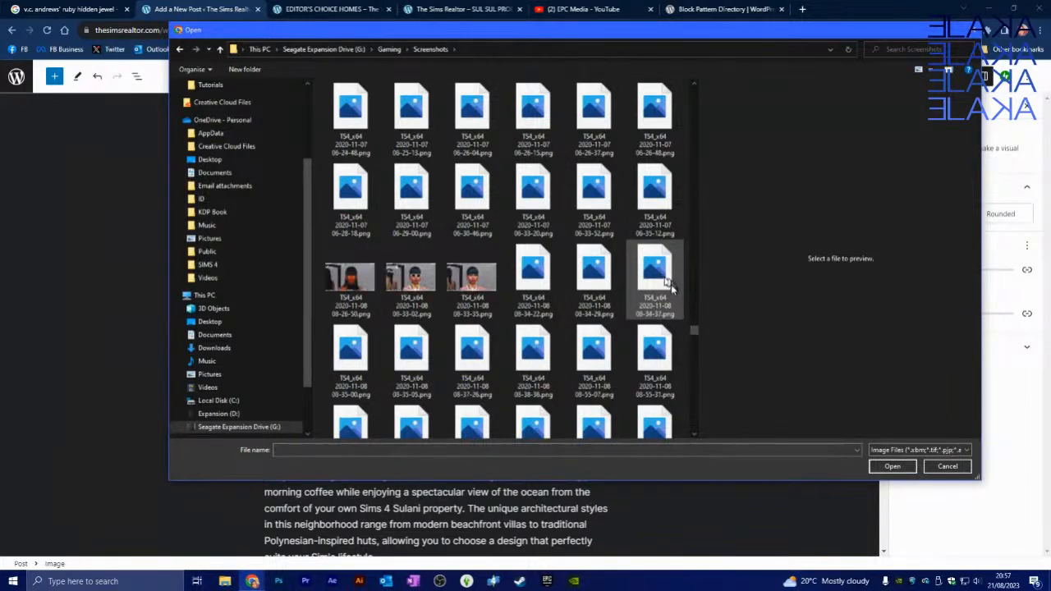
left_click_drag(696, 331, 708, 185)
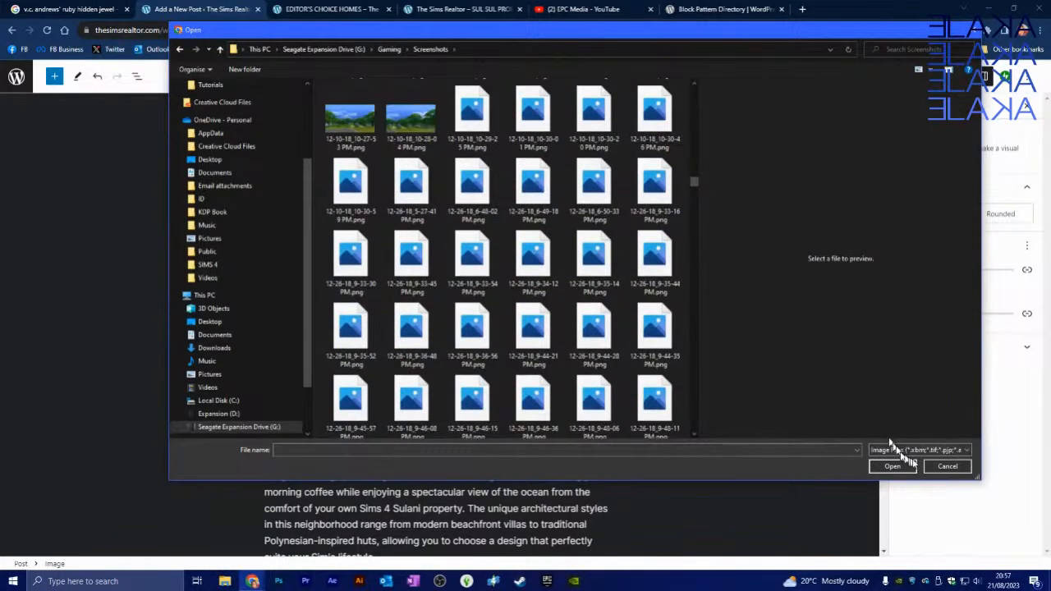
scroll(629, 281, "up", 5)
scroll(657, 222, "up", 3)
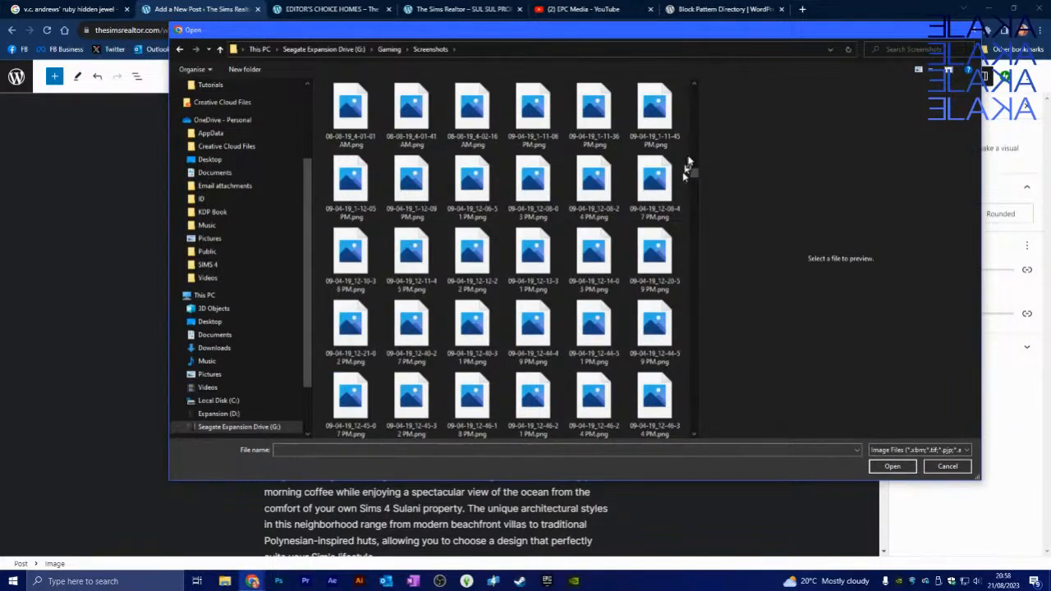
left_click_drag(694, 175, 673, 200)
scroll(616, 312, "down", 5)
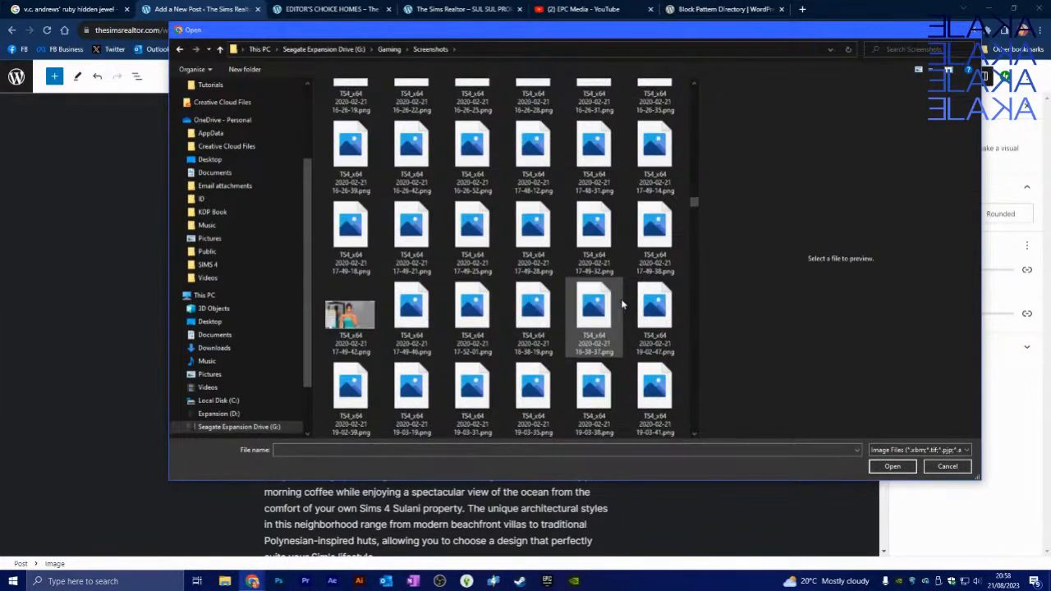
scroll(628, 305, "down", 3)
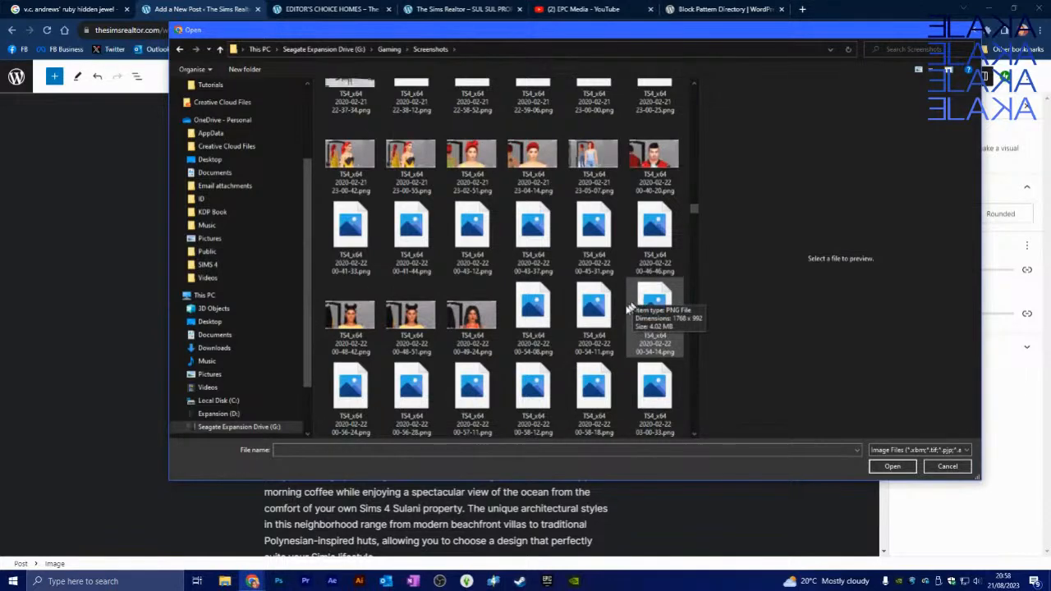
scroll(609, 308, "down", 5)
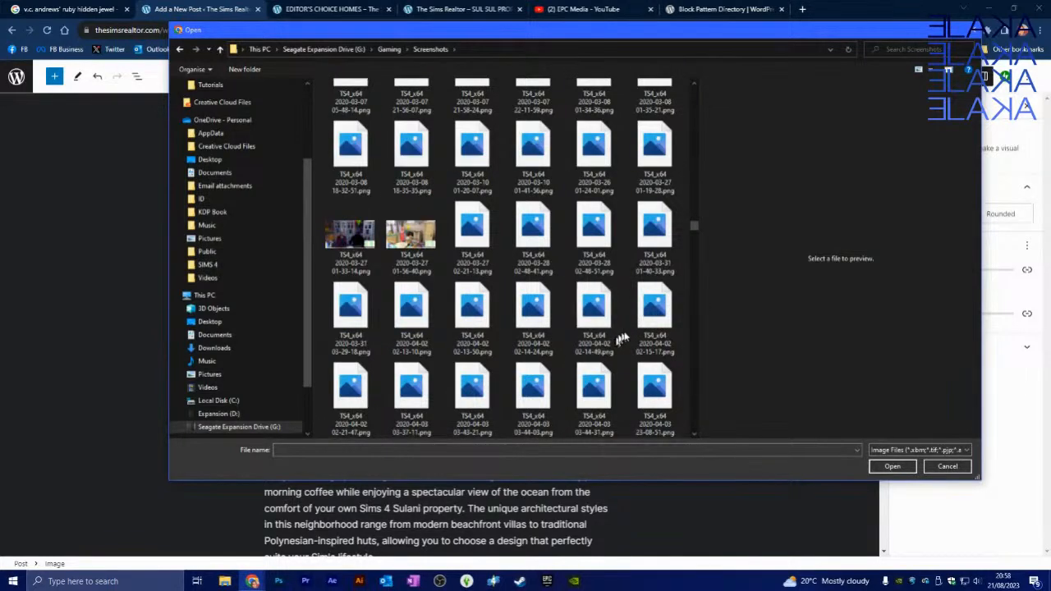
scroll(633, 324, "down", 5)
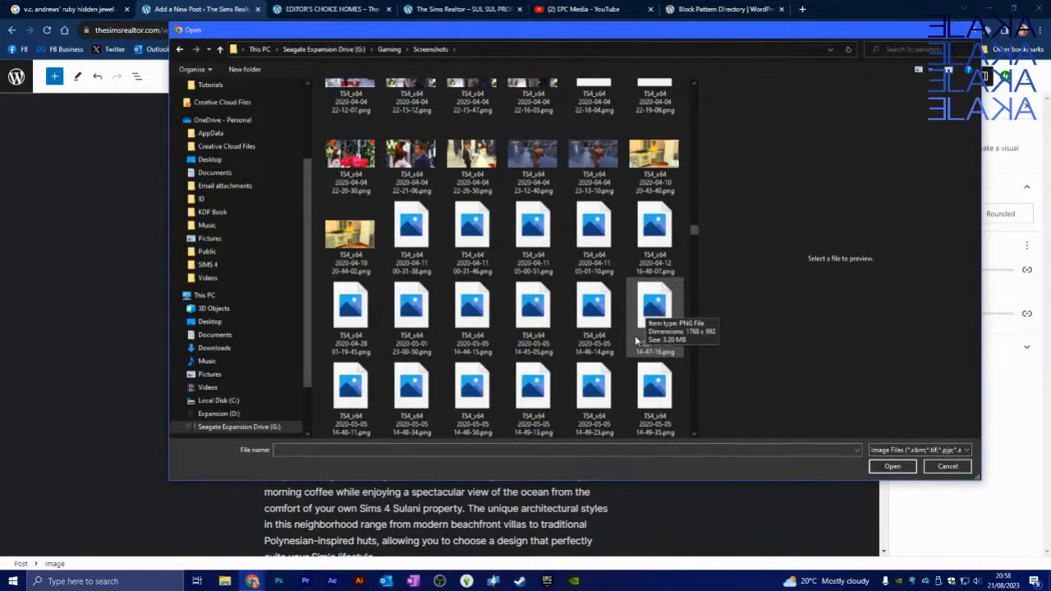
scroll(630, 324, "down", 5)
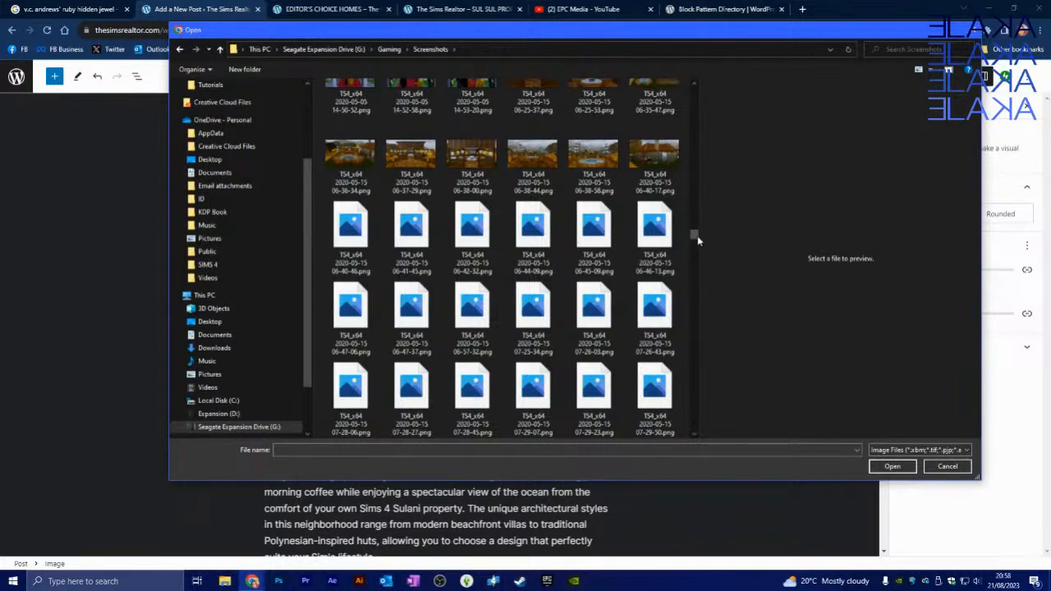
left_click_drag(694, 240, 674, 422)
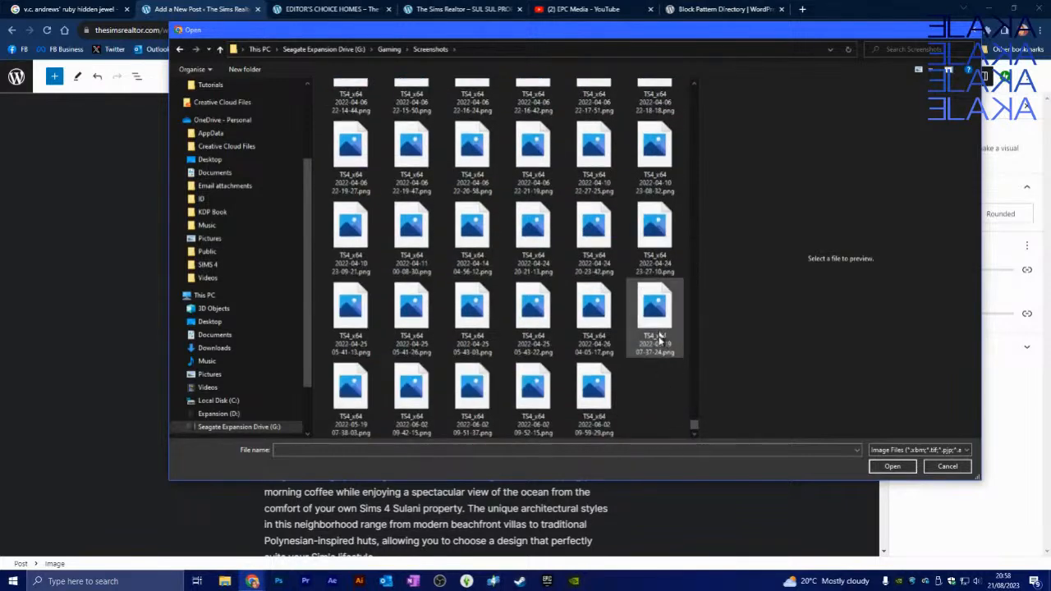
scroll(657, 337, "up", 2)
scroll(657, 337, "up", 1)
scroll(657, 329, "up", 5)
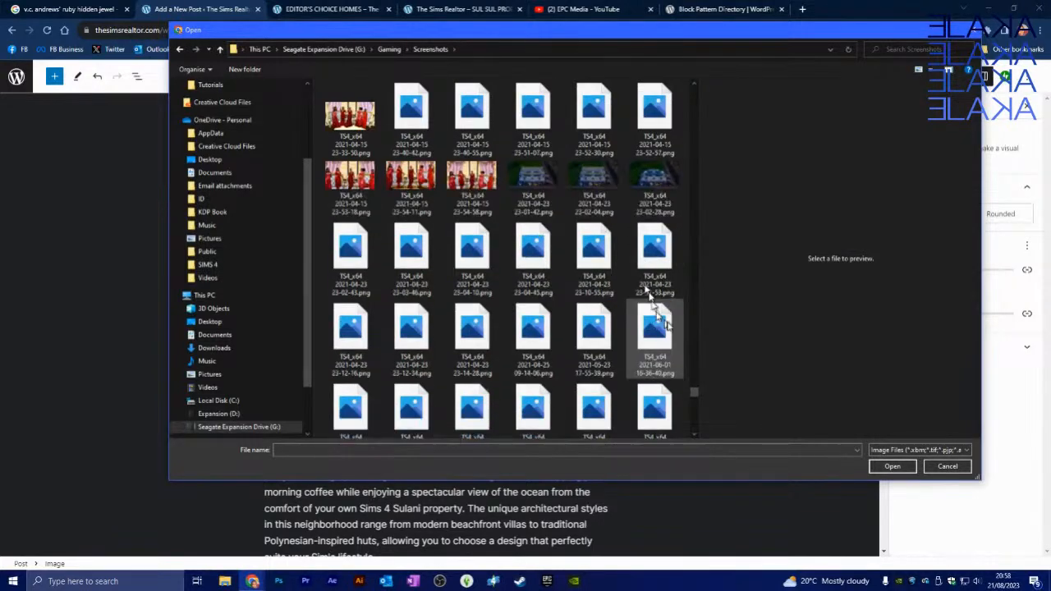
left_click_drag(694, 392, 689, 90)
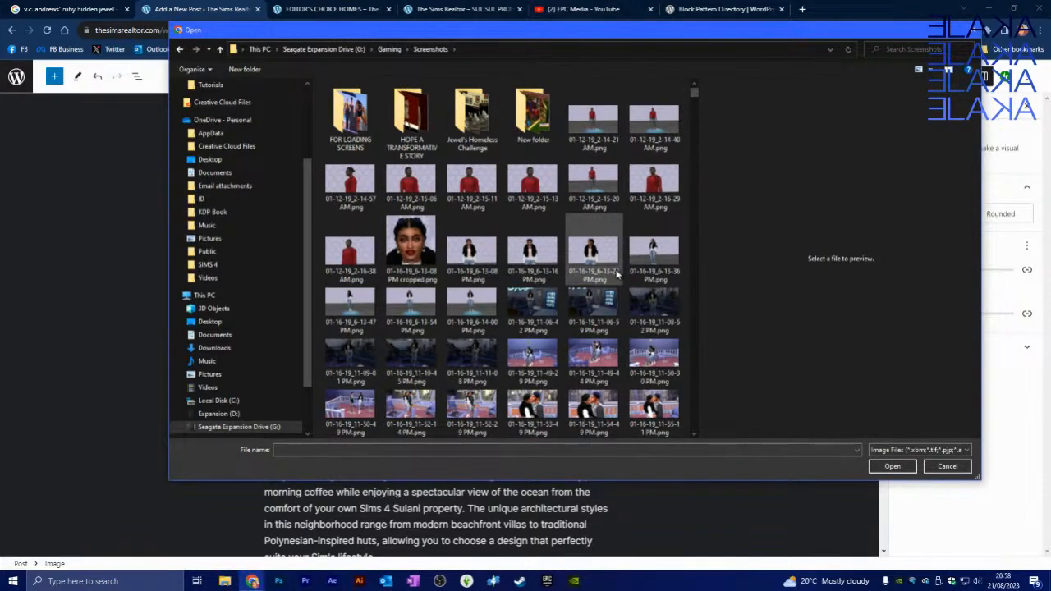
scroll(617, 275, "down", 5)
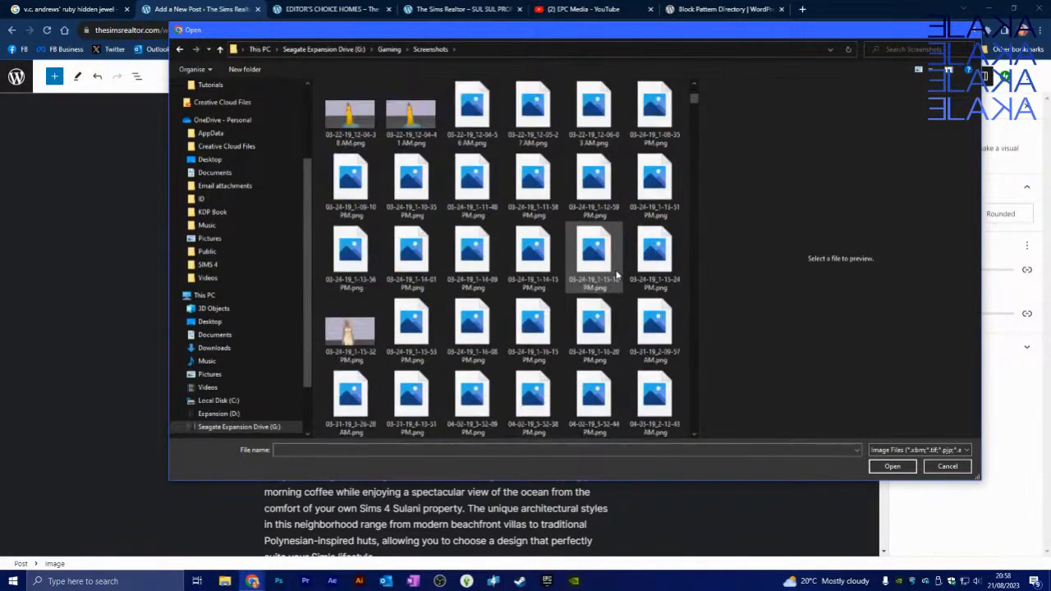
scroll(617, 275, "down", 5)
scroll(617, 267, "down", 10)
left_click_drag(694, 148, 696, 91)
double_click(547, 107)
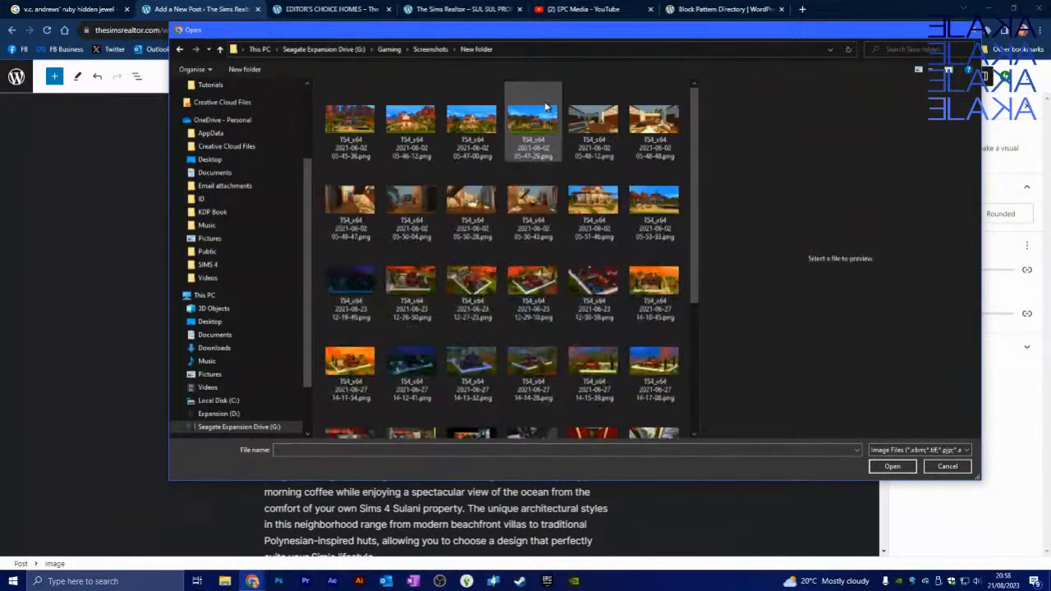
scroll(628, 220, "down", 3)
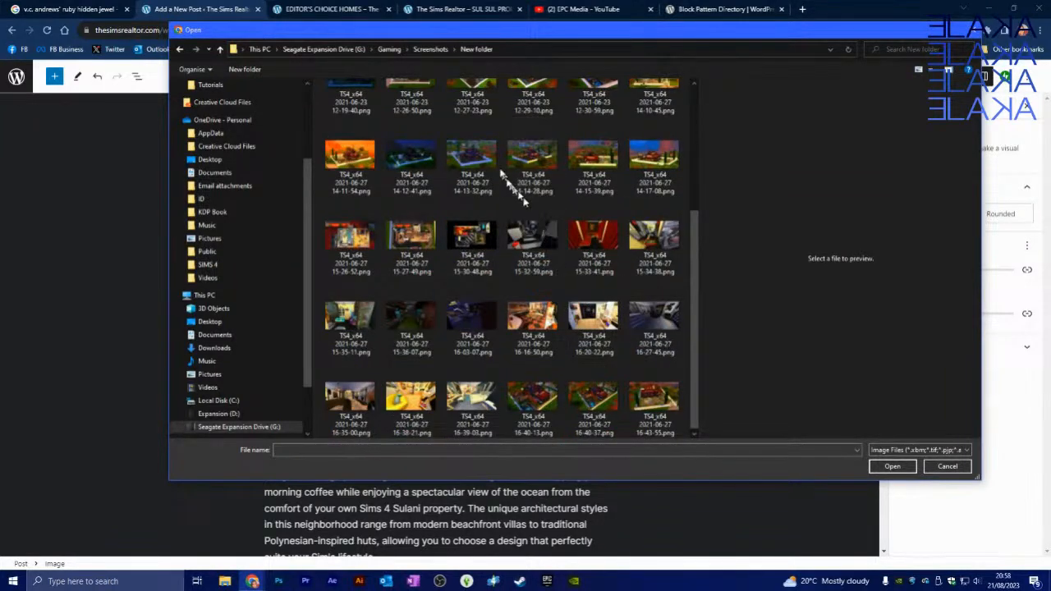
left_click(534, 160)
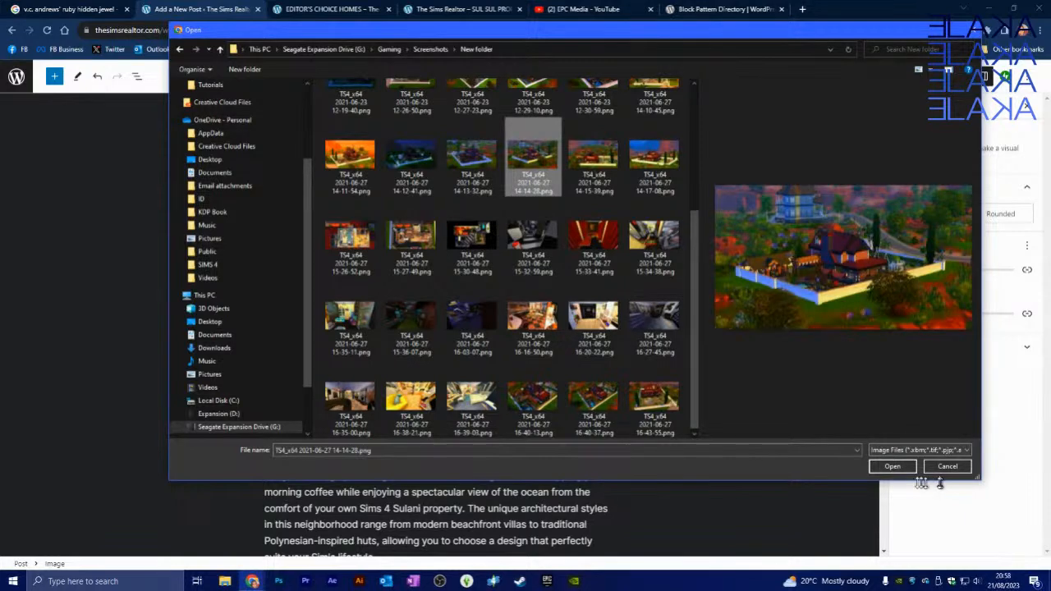
left_click(892, 466)
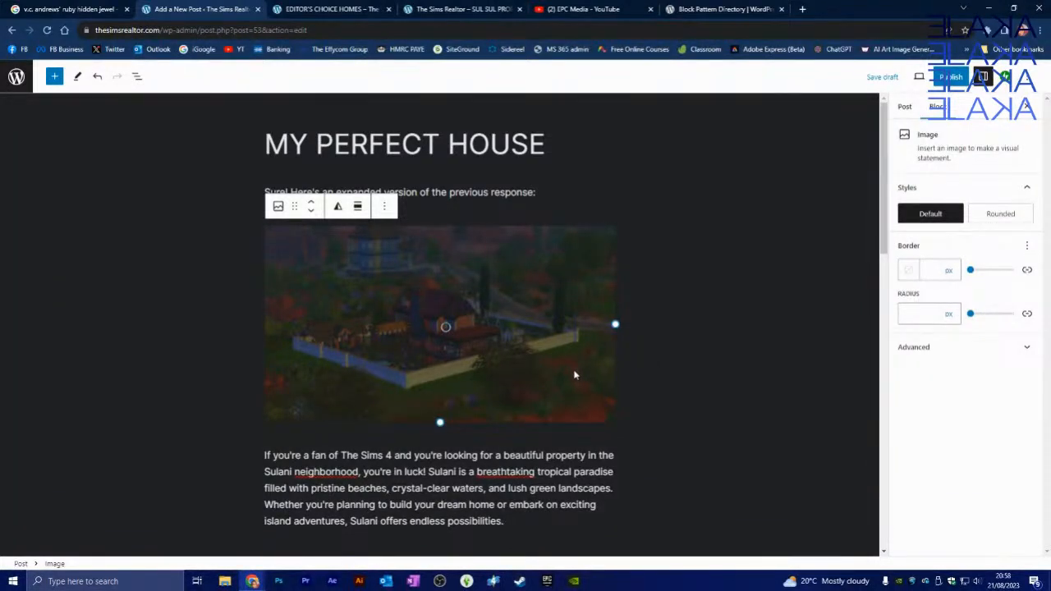
Correct the flagged spellings in the paragraph below the image to "neighbourhood" and "breath-taking" using the spell-check suggestions.
scroll(566, 386, "down", 1)
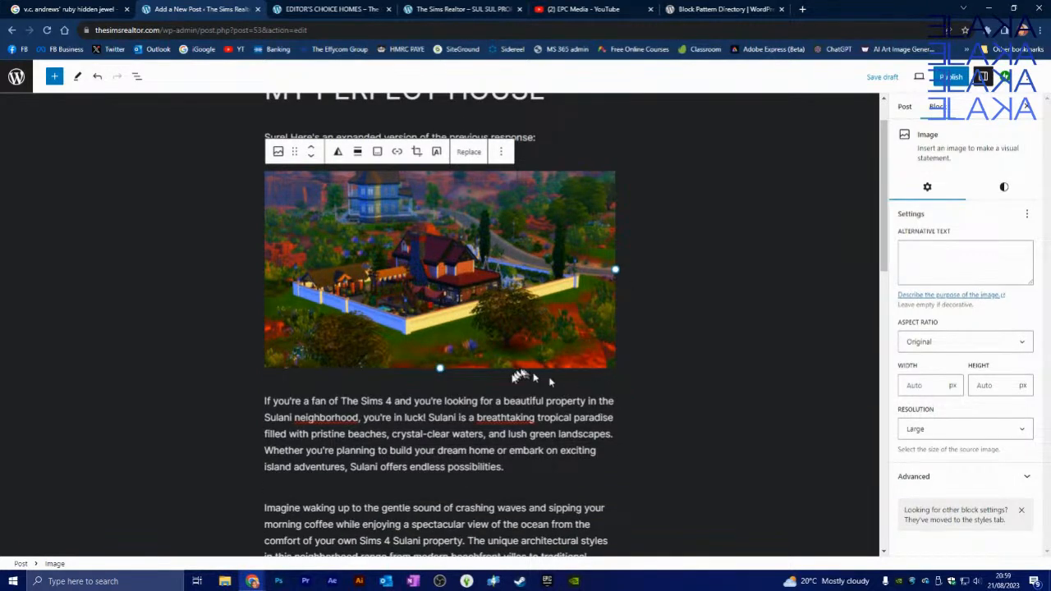
scroll(525, 376, "down", 3)
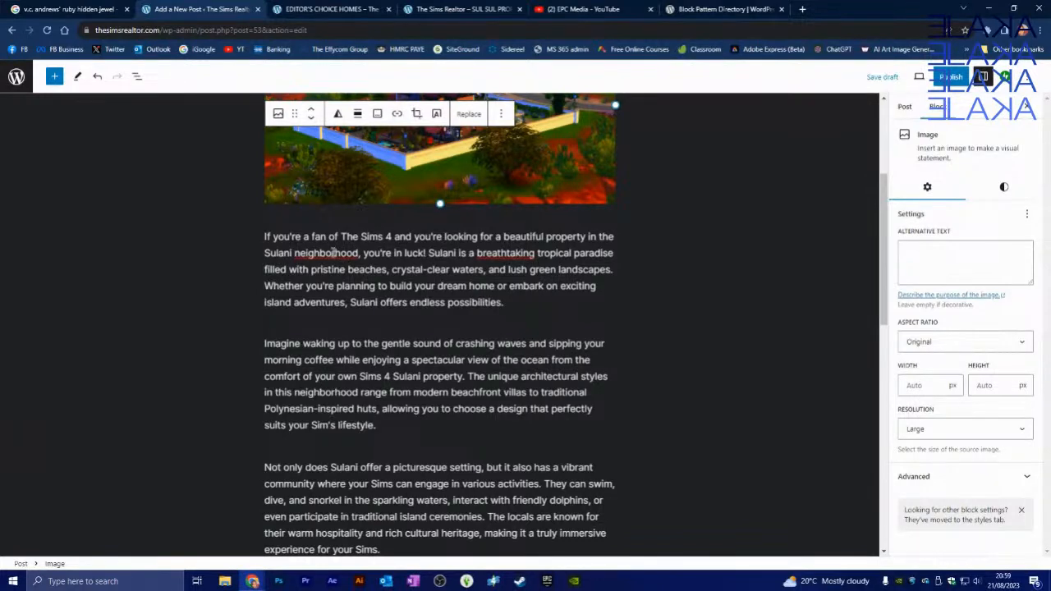
left_click(333, 260)
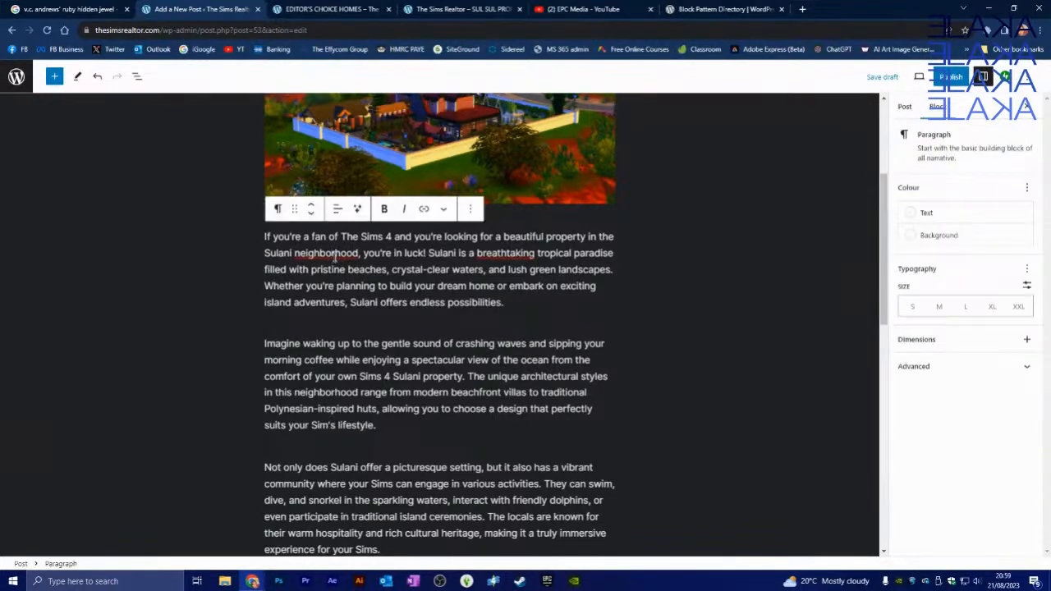
right_click(335, 258)
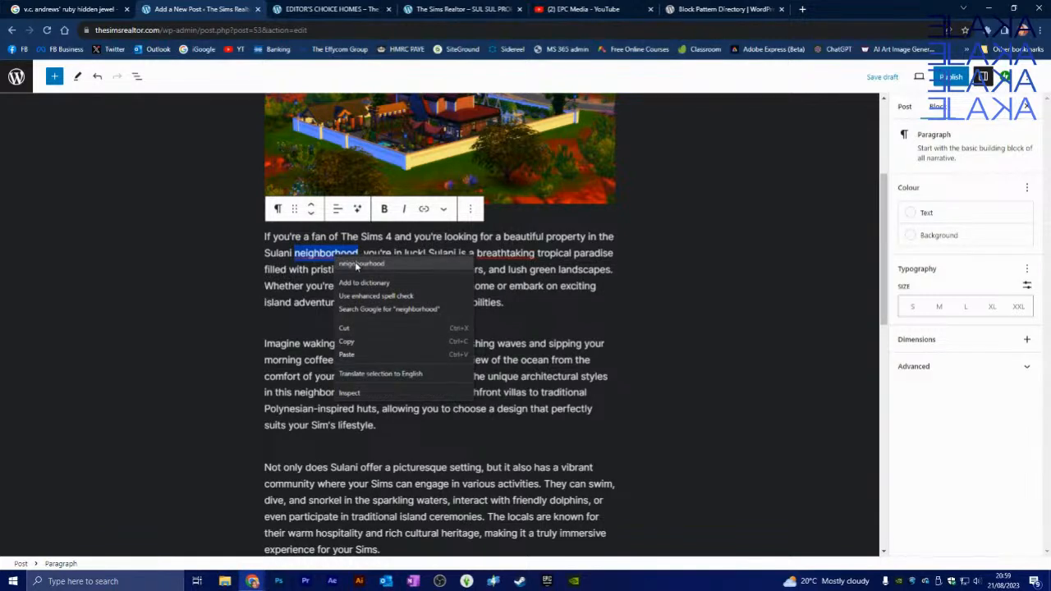
left_click(356, 265)
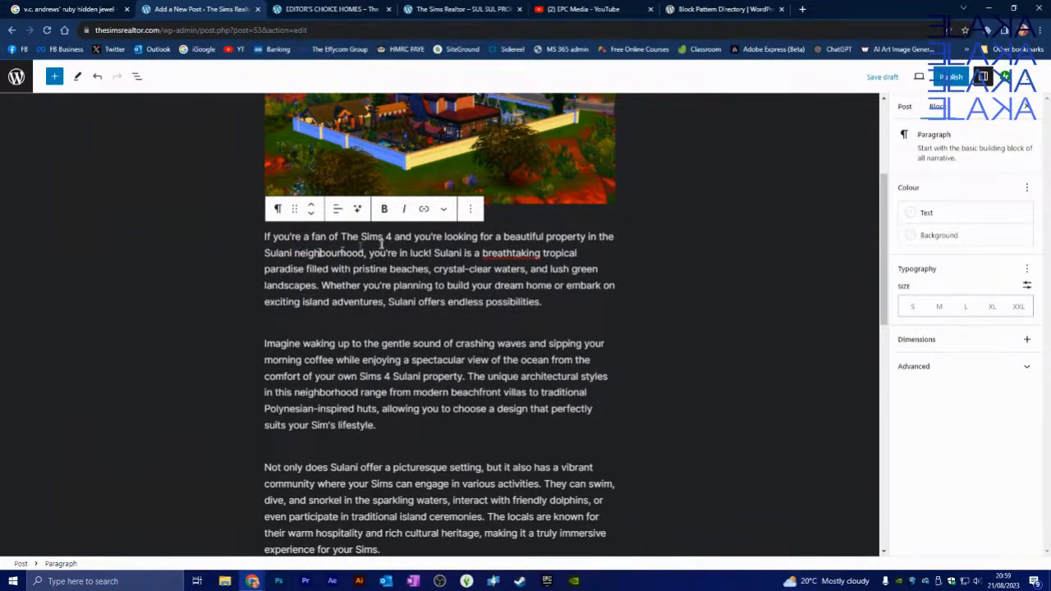
right_click(506, 256)
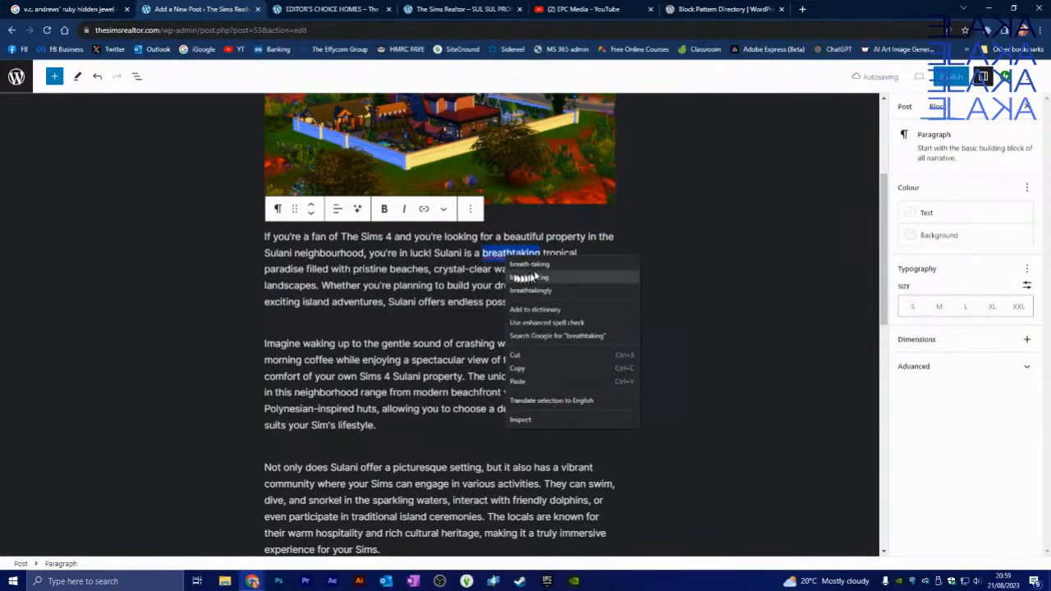
left_click(543, 260)
Justify the text of the paragraph directly below the image, starting "If you're a fan of The Sims 4".
scroll(538, 312, "down", 4)
scroll(534, 346, "up", 5)
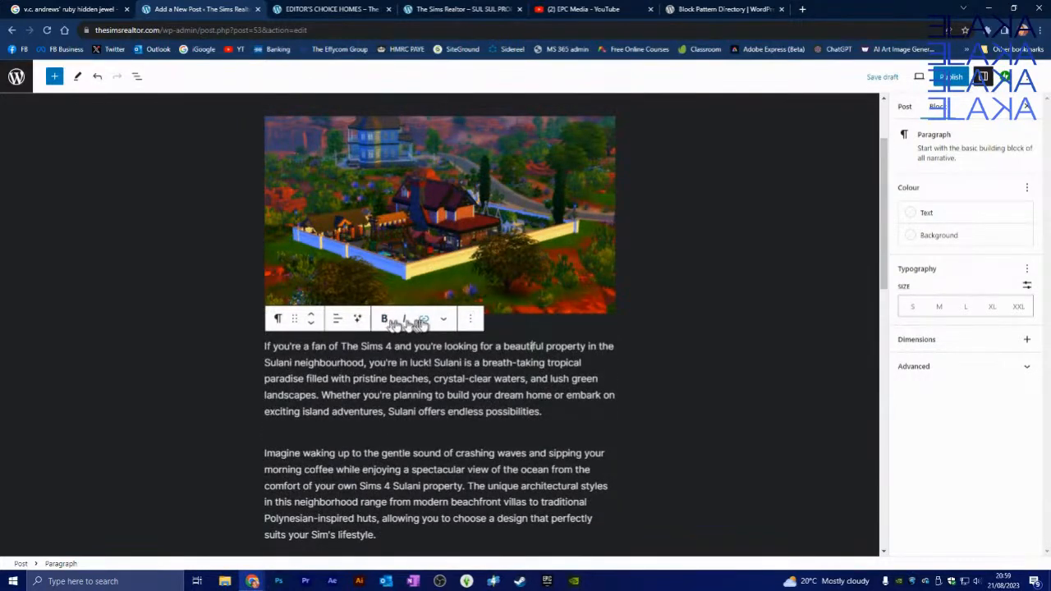
left_click(444, 319)
left_click(475, 434)
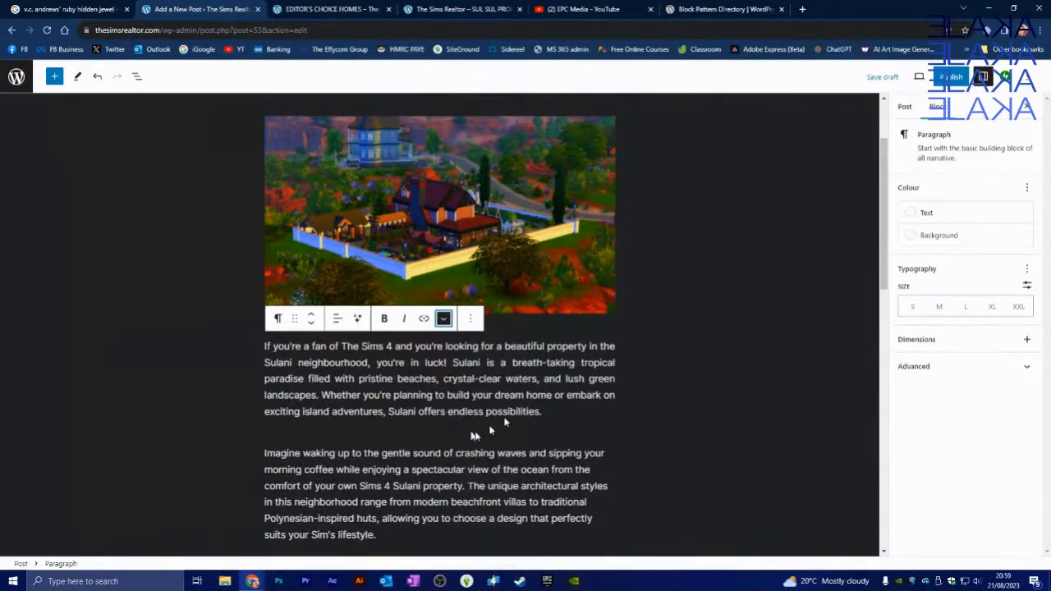
Justify the paragraph starting "Imagine waking up" and correct its flagged spelling to "neighbourhood".
scroll(606, 366, "down", 2)
left_click(537, 359)
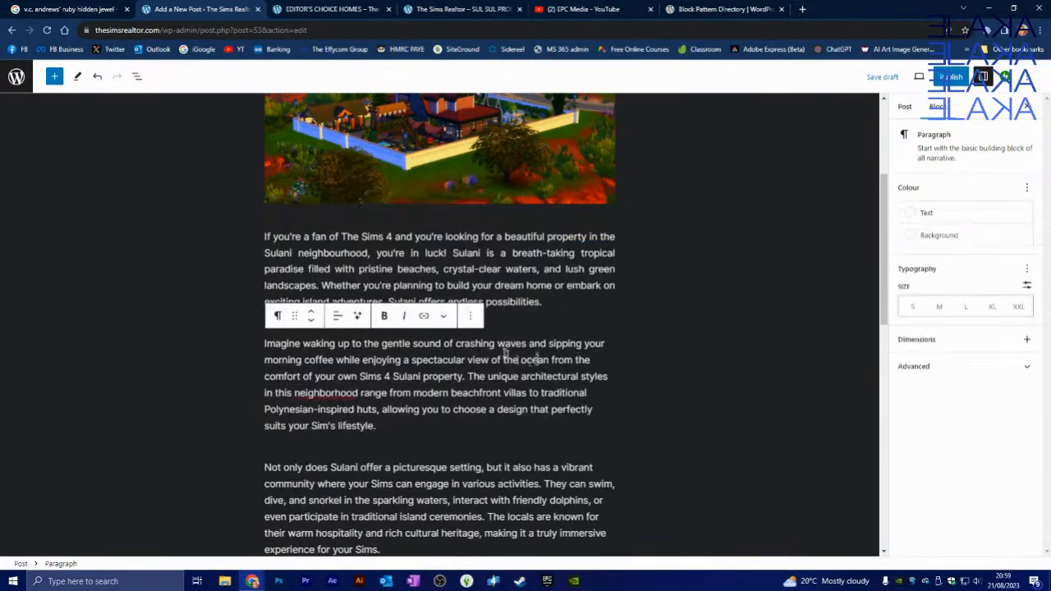
left_click(444, 320)
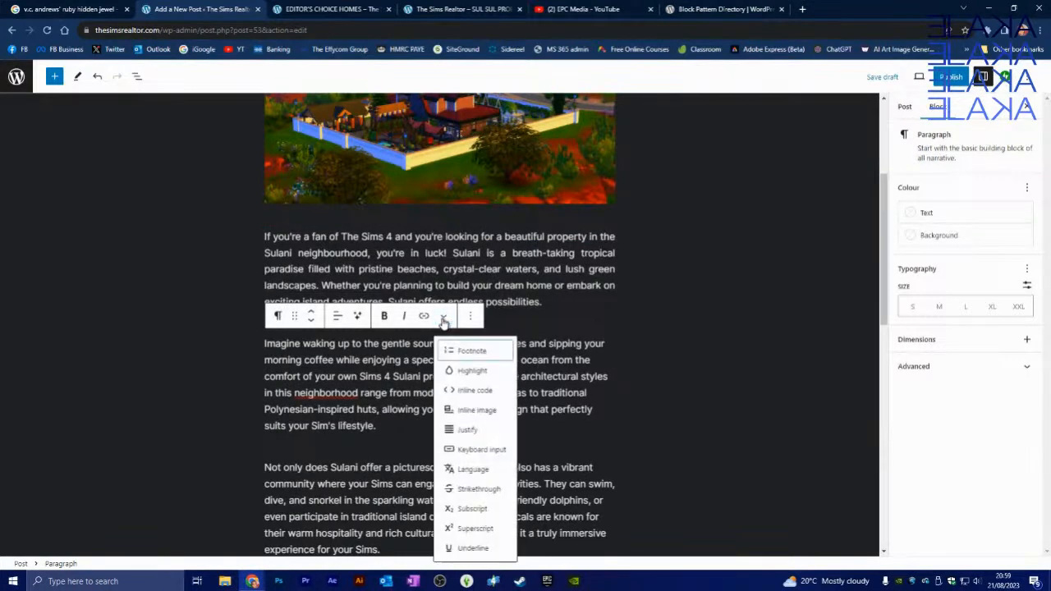
left_click(470, 433)
scroll(507, 399, "down", 1)
scroll(507, 398, "down", 1)
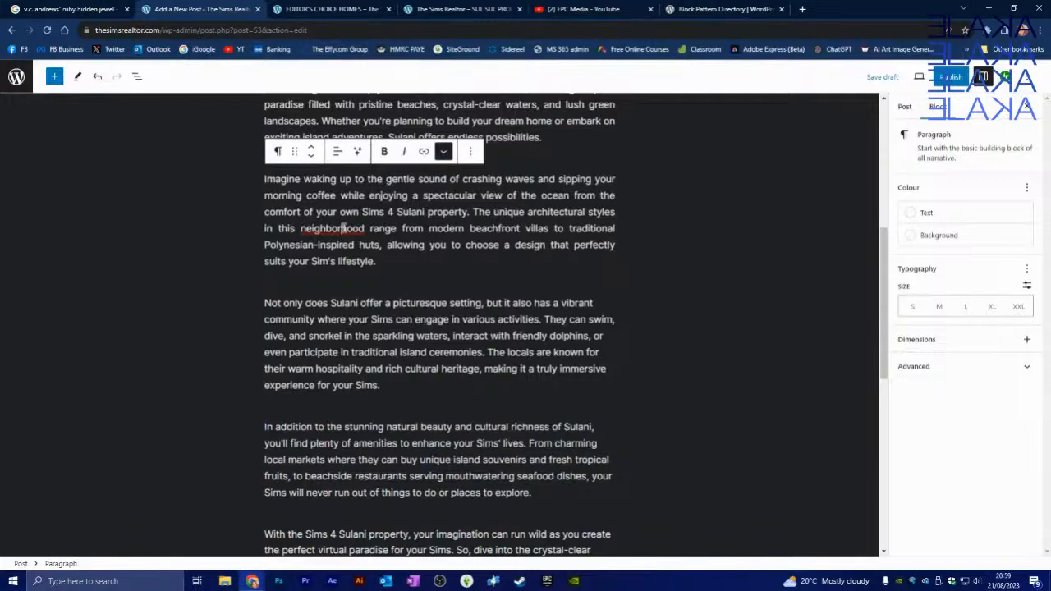
right_click(345, 228)
left_click(367, 236)
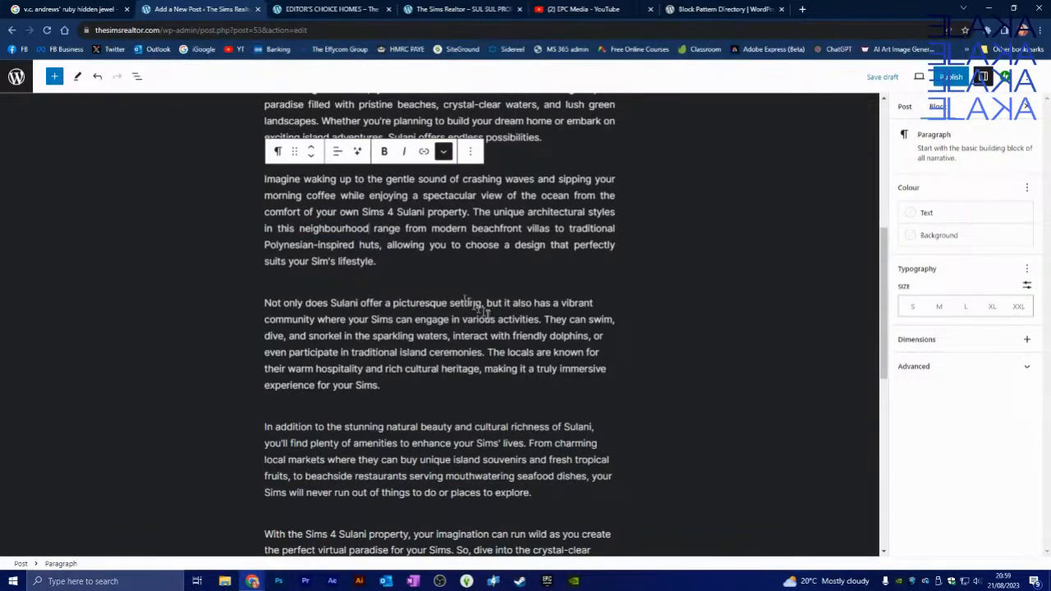
Justify the text of the paragraph starting "Not only does Sulani offer a picturesque setting".
left_click(477, 297)
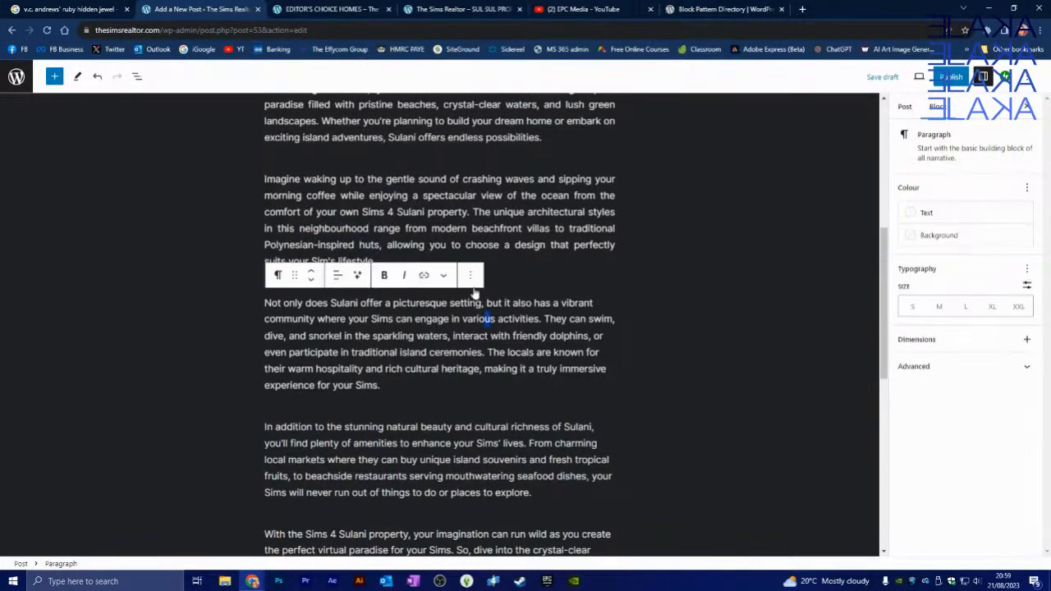
left_click(446, 275)
scroll(476, 386, "down", 2)
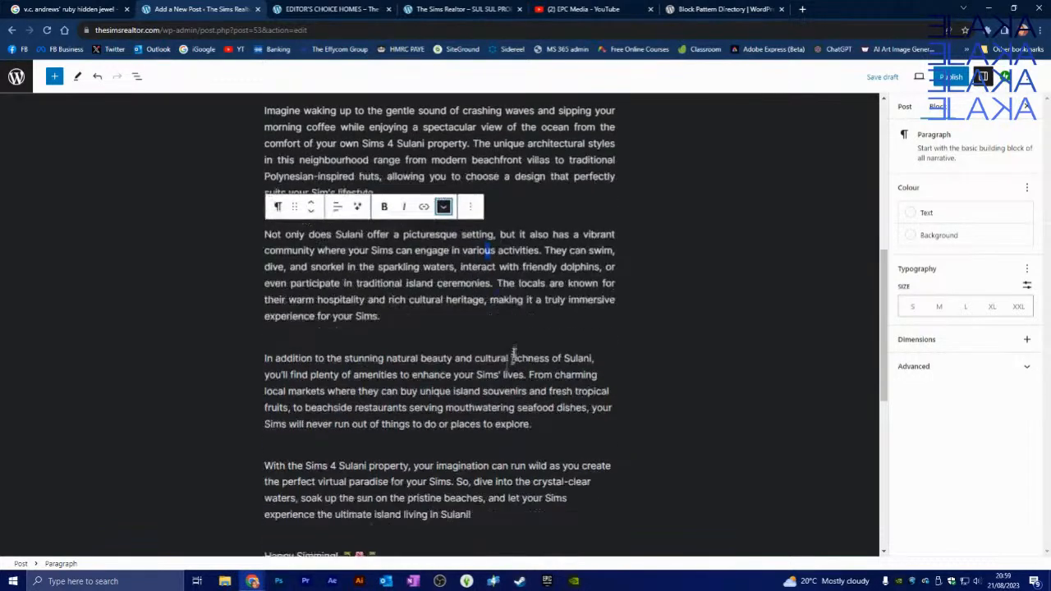
Justify the text of the paragraphs starting "In addition to the stunning natural beauty" and "With the Sims 4 Sulani property".
left_click(496, 297)
left_click(442, 235)
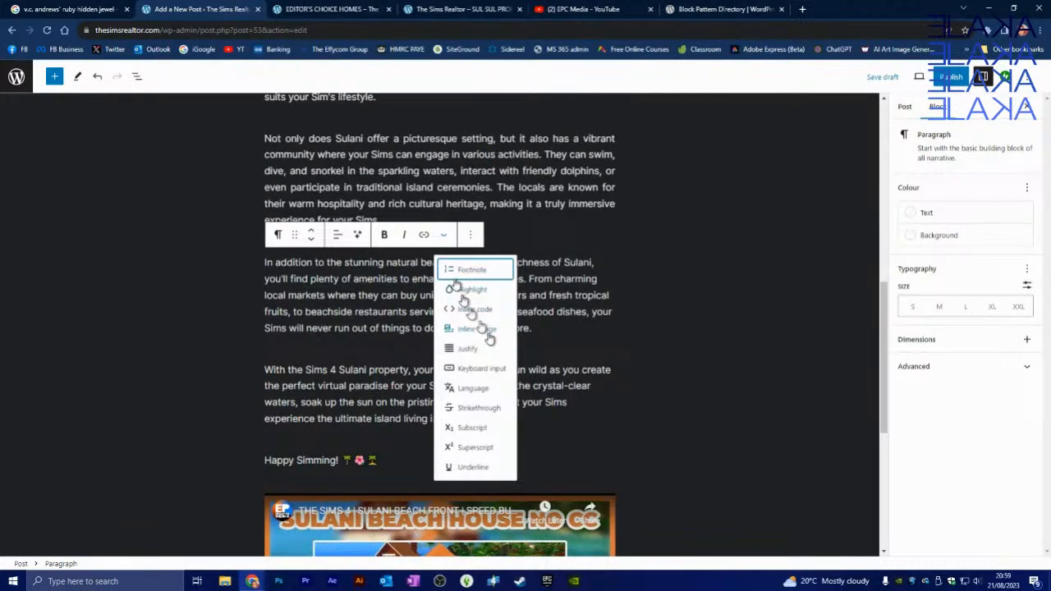
left_click(480, 350)
left_click(530, 383)
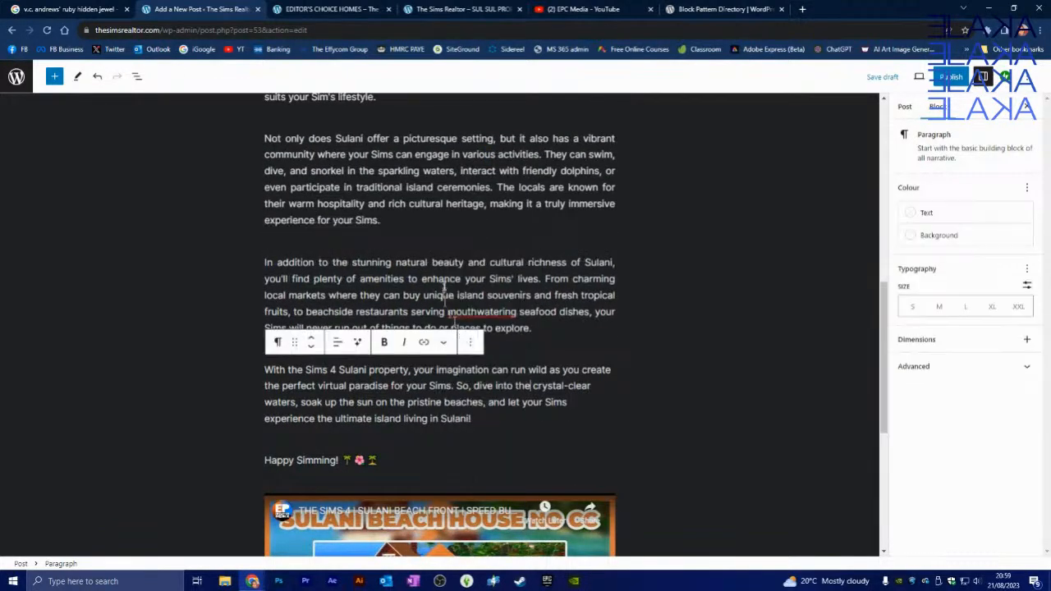
left_click(449, 344)
left_click(479, 193)
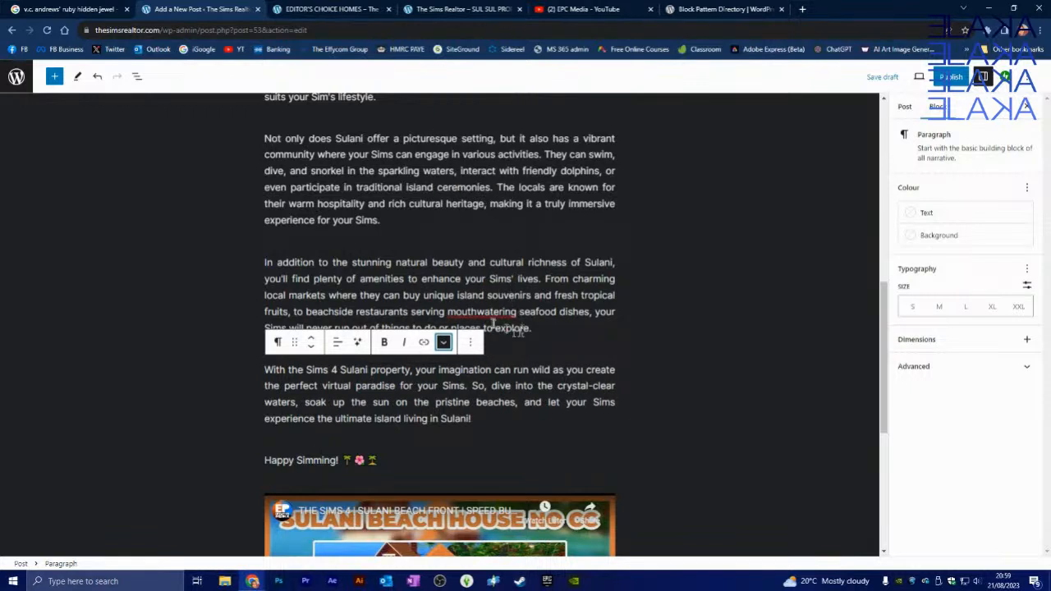
Correct the flagged word "mouthwatering" to "mouth-watering" in the paragraph starting "In addition to the stunning natural beauty".
left_click(495, 313)
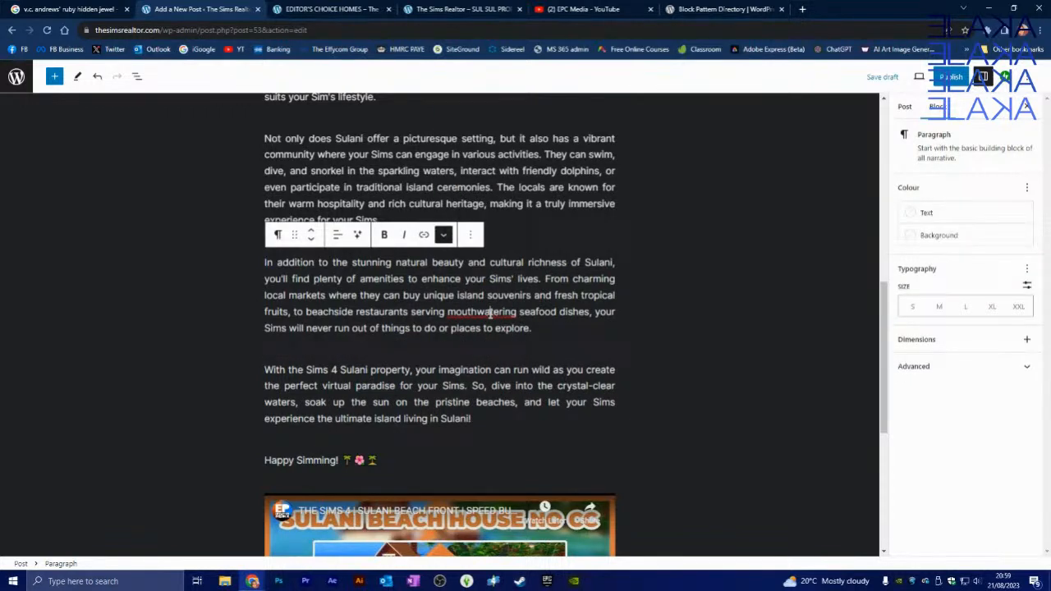
right_click(491, 313)
left_click(518, 321)
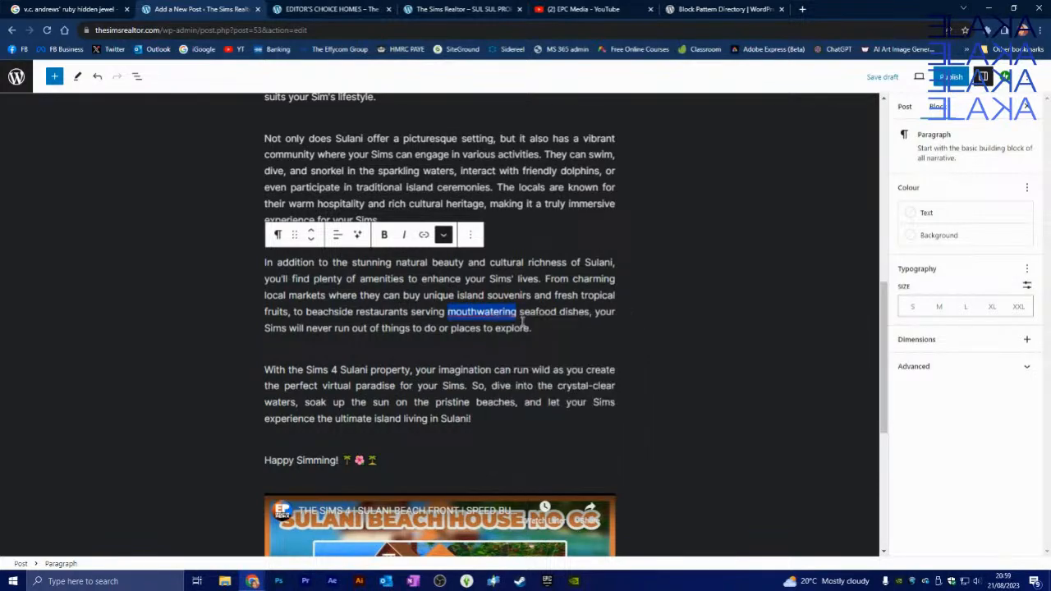
Publish the "MY PERFECT HOUSE" post.
scroll(557, 304, "down", 1)
scroll(566, 308, "up", 7)
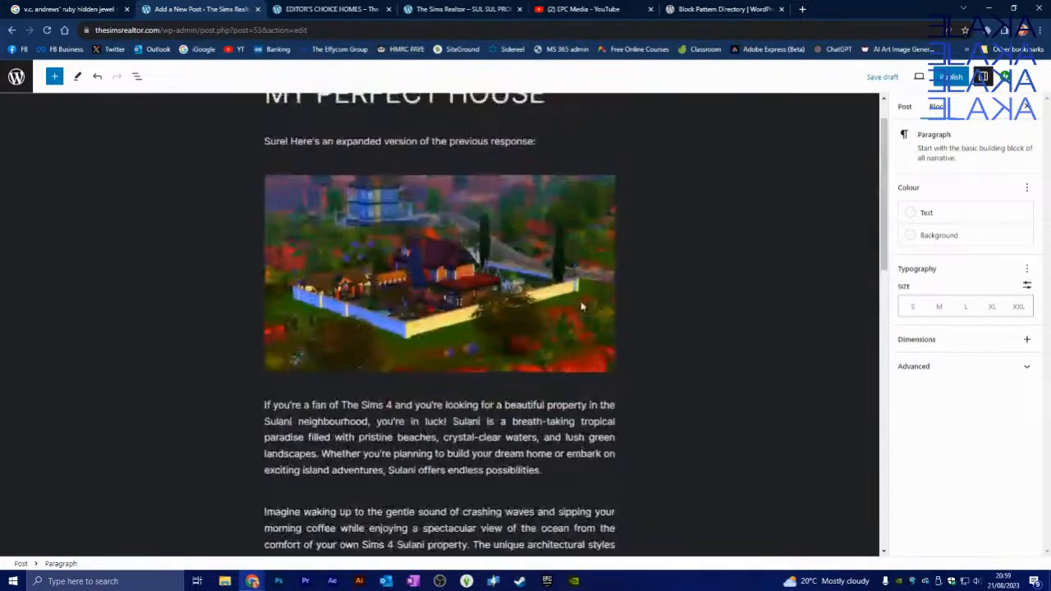
scroll(581, 304, "up", 1)
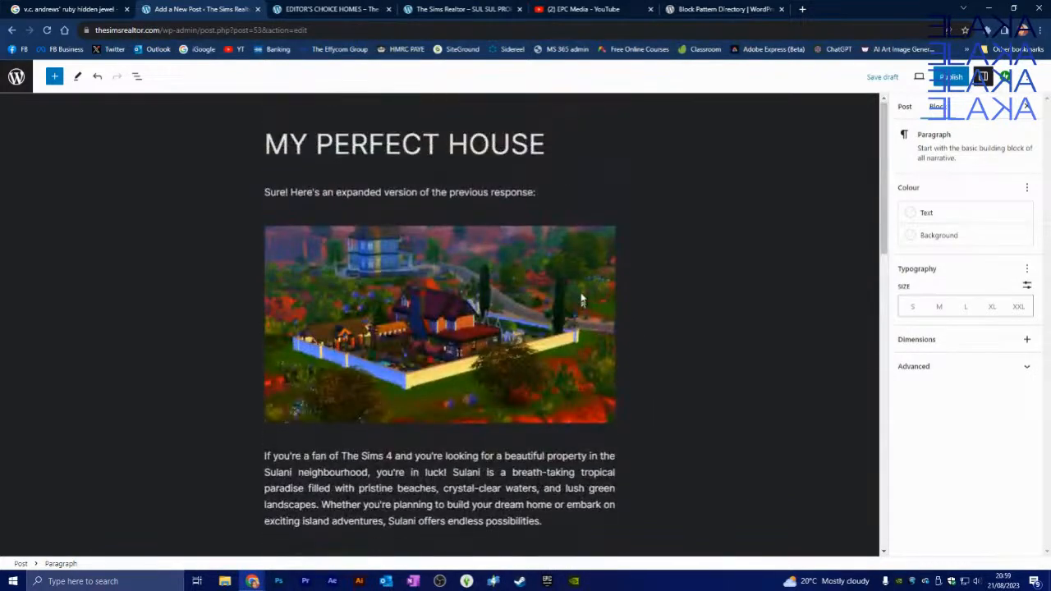
left_click(953, 77)
left_click(939, 82)
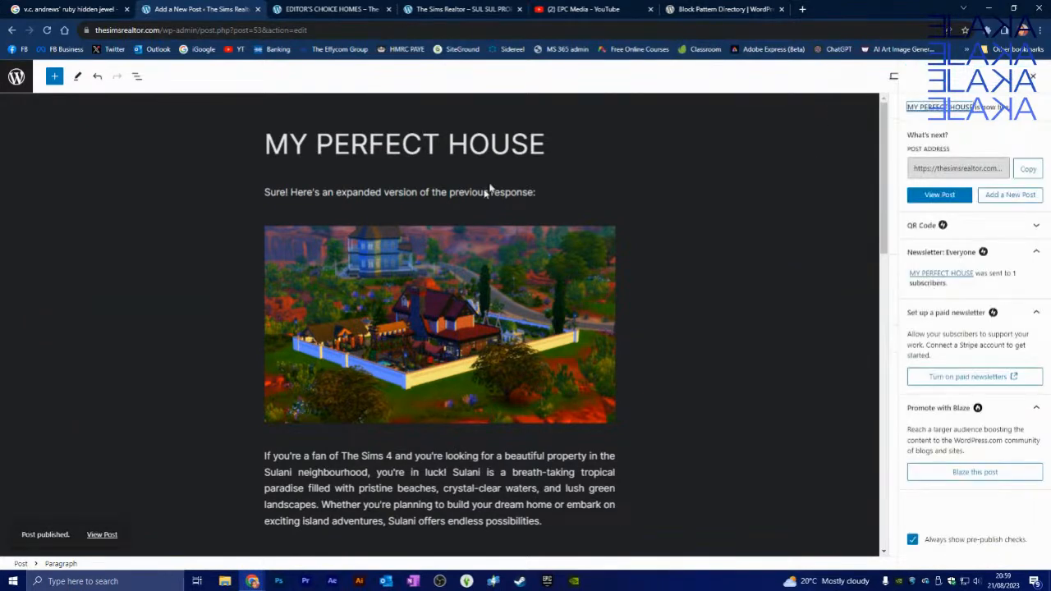
Delete the paragraph "Sure! Here's an expanded version of the previous response:" above the image and update the post.
scroll(406, 301, "down", 6)
scroll(419, 289, "up", 6)
left_click(545, 192)
left_click_drag(517, 193, 542, 191)
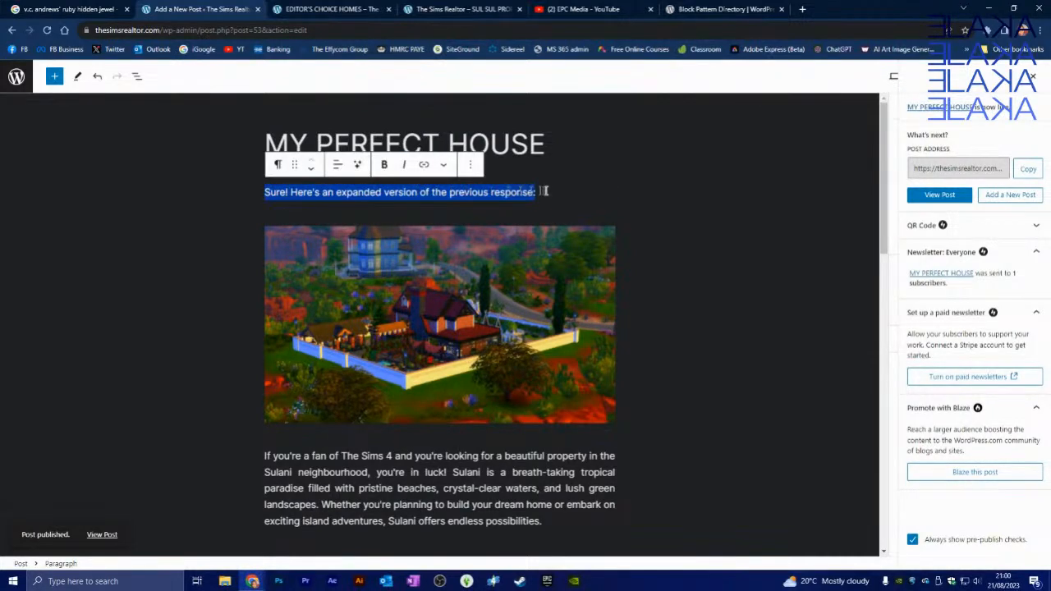
key("BackSpace")
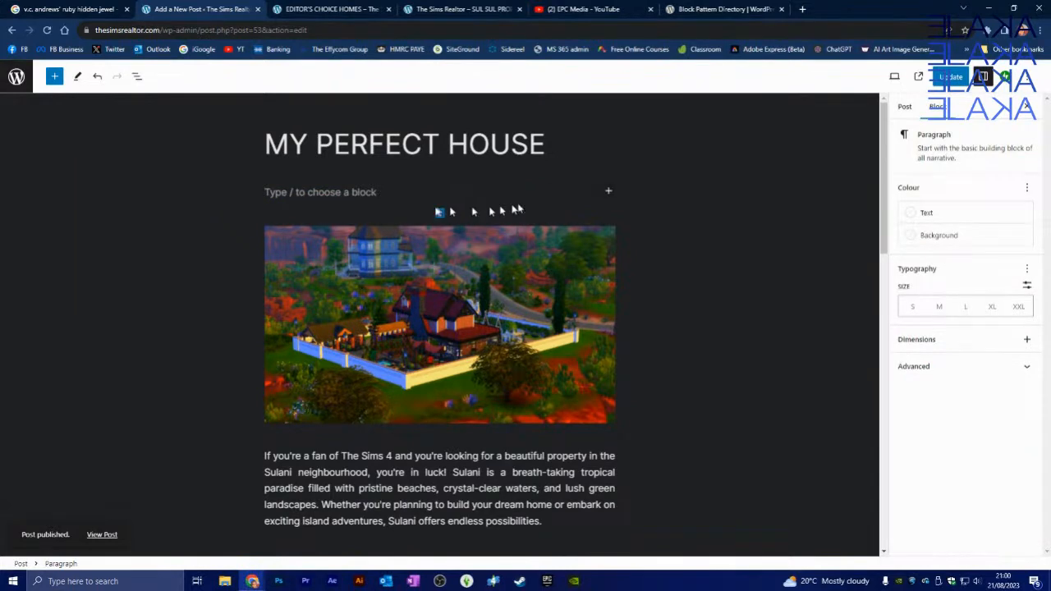
key("BackSpace")
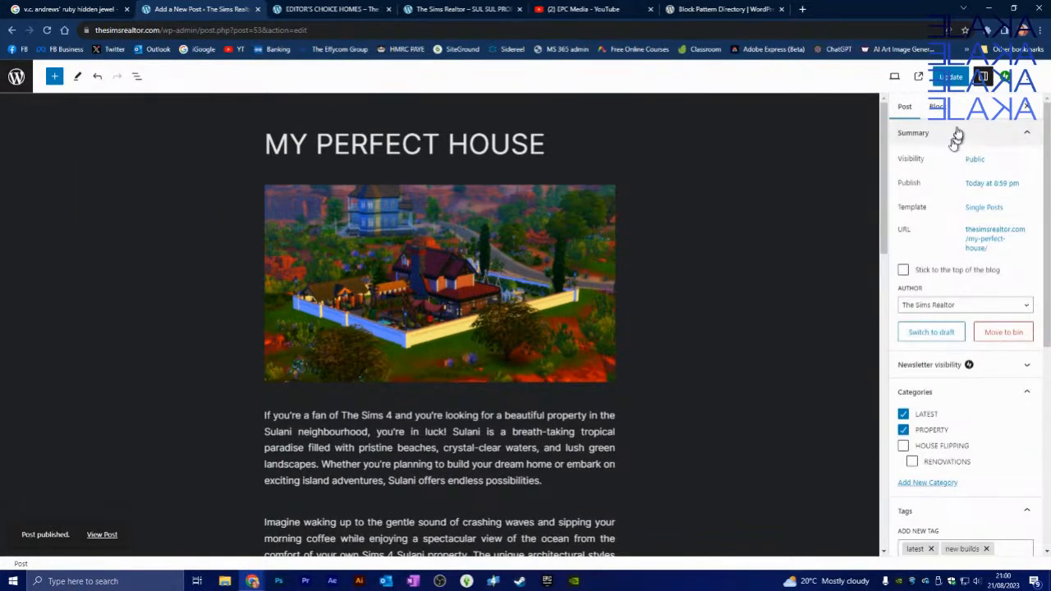
left_click(951, 76)
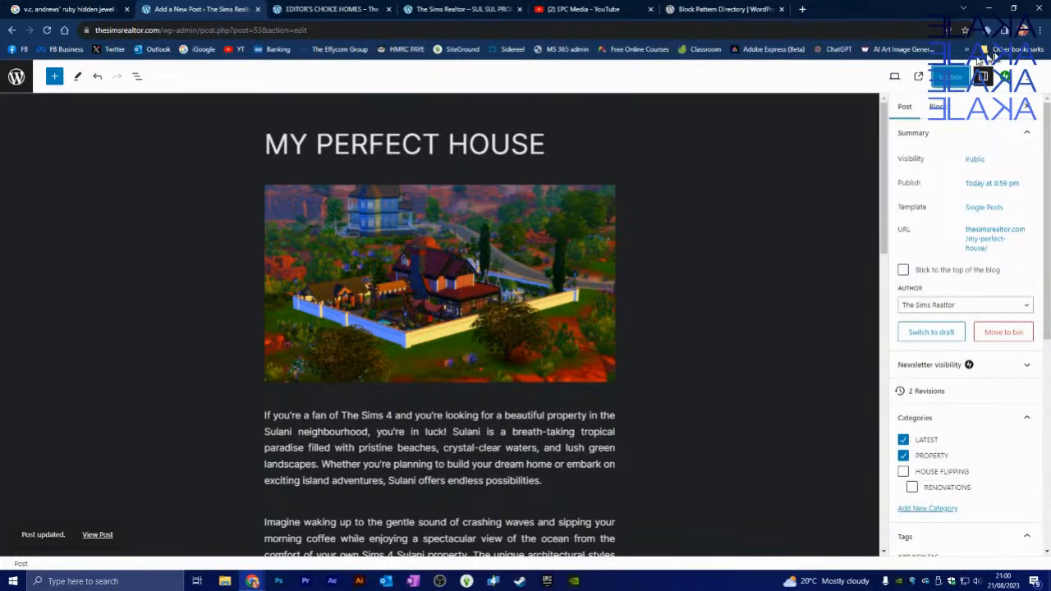
View the published "MY PERFECT HOUSE" post and examine its featured image, content, tags and comments section.
left_click(97, 536)
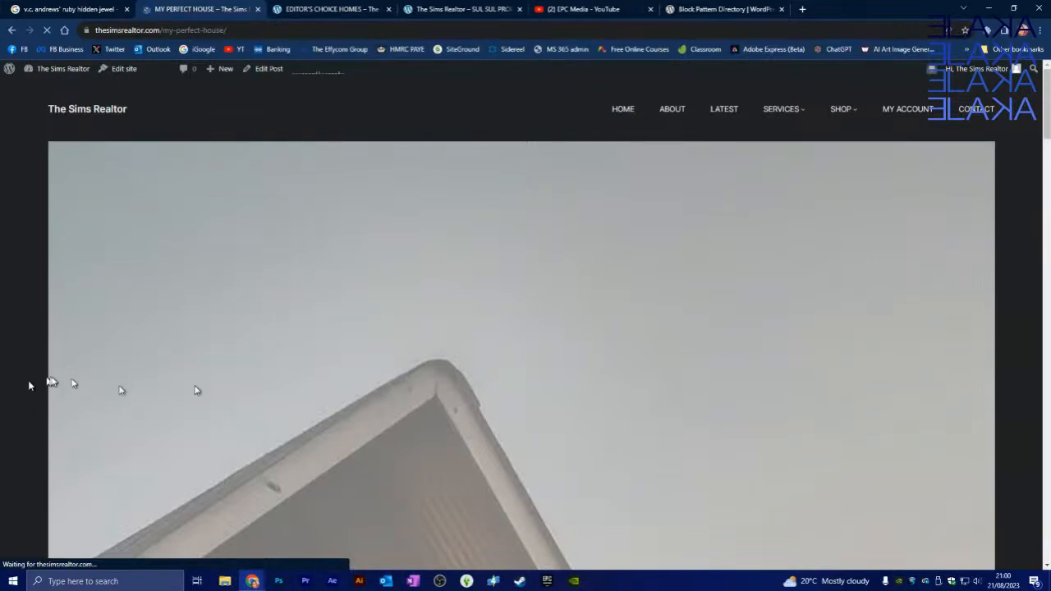
scroll(366, 393, "down", 5)
scroll(367, 394, "down", 5)
scroll(369, 392, "down", 15)
scroll(390, 375, "down", 3)
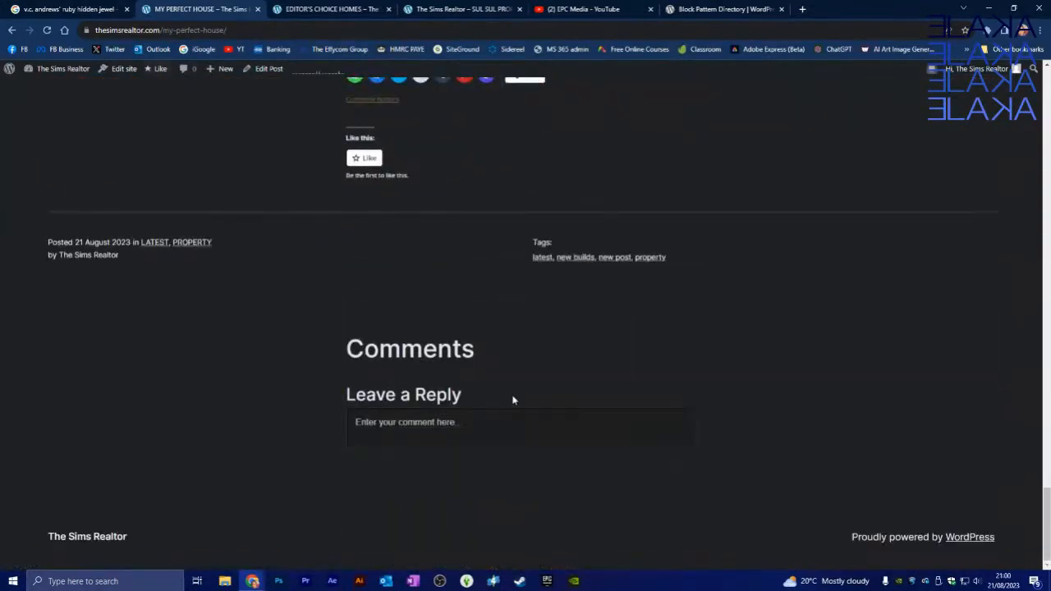
scroll(514, 394, "up", 20)
scroll(524, 374, "up", 5)
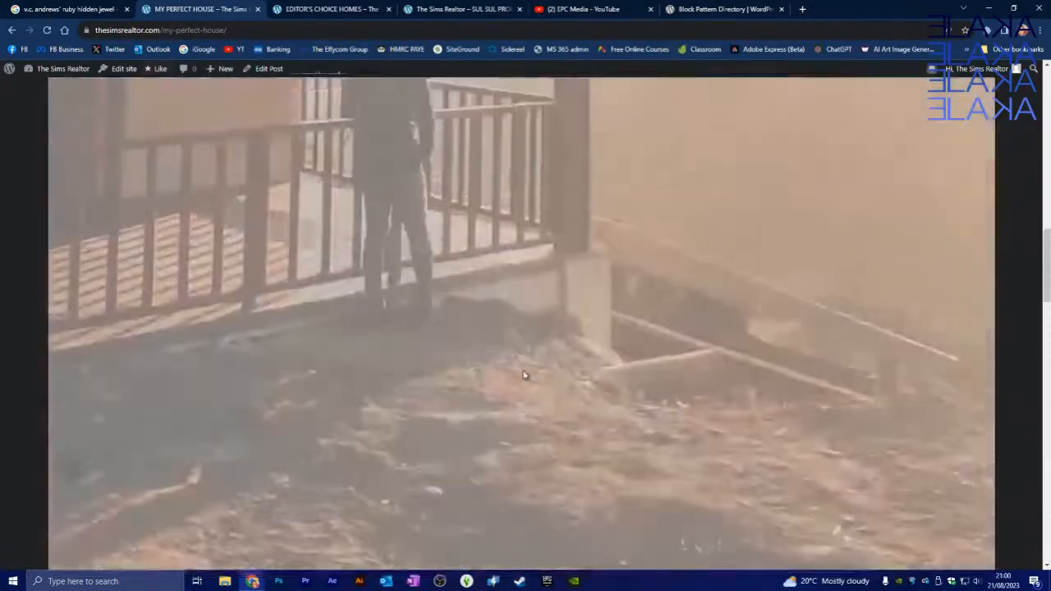
scroll(520, 378, "down", 4)
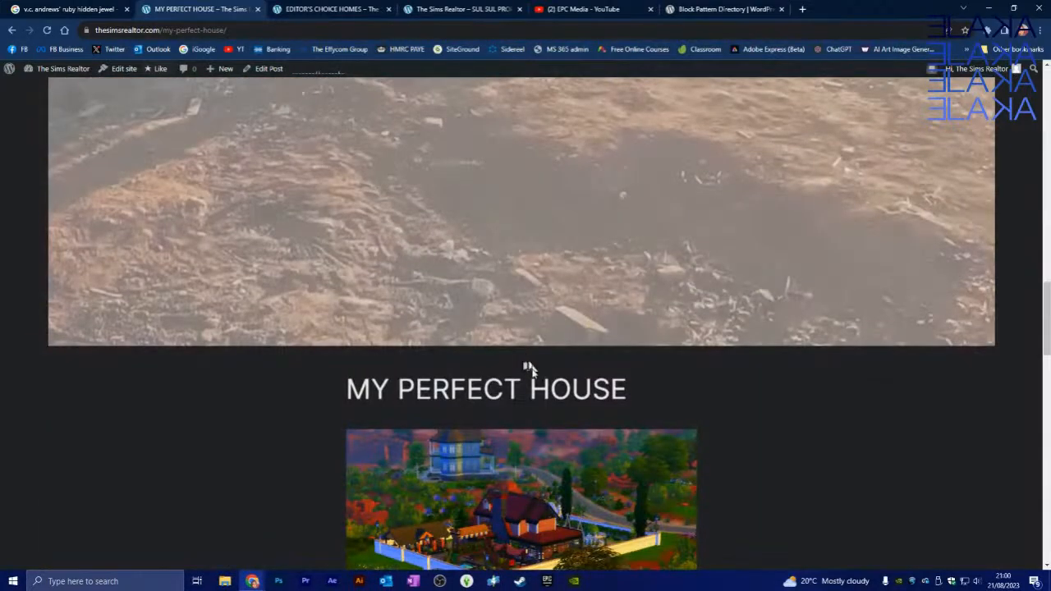
scroll(716, 354, "down", 1)
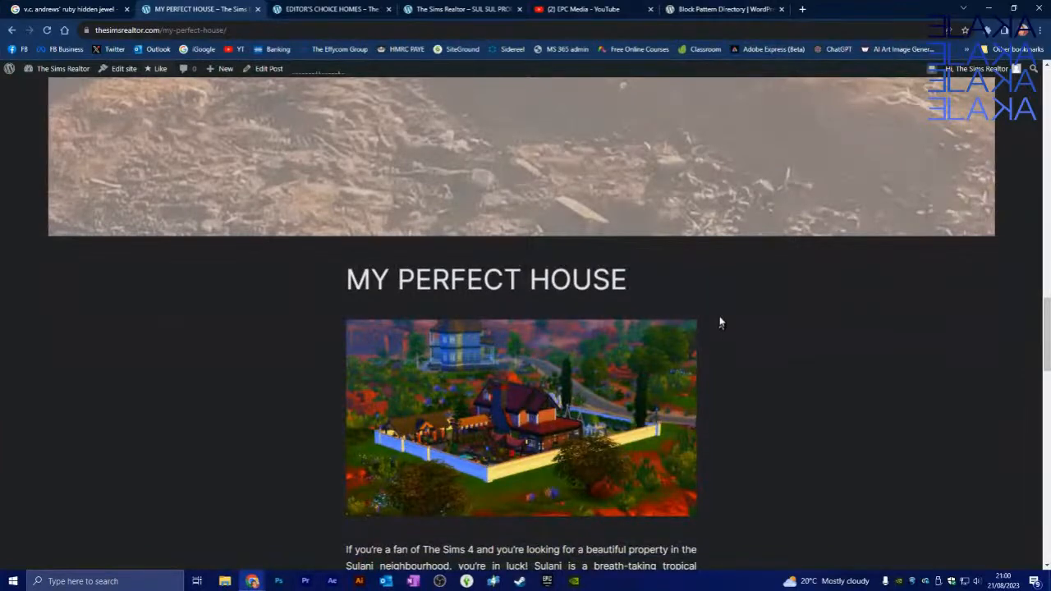
scroll(718, 312, "up", 4)
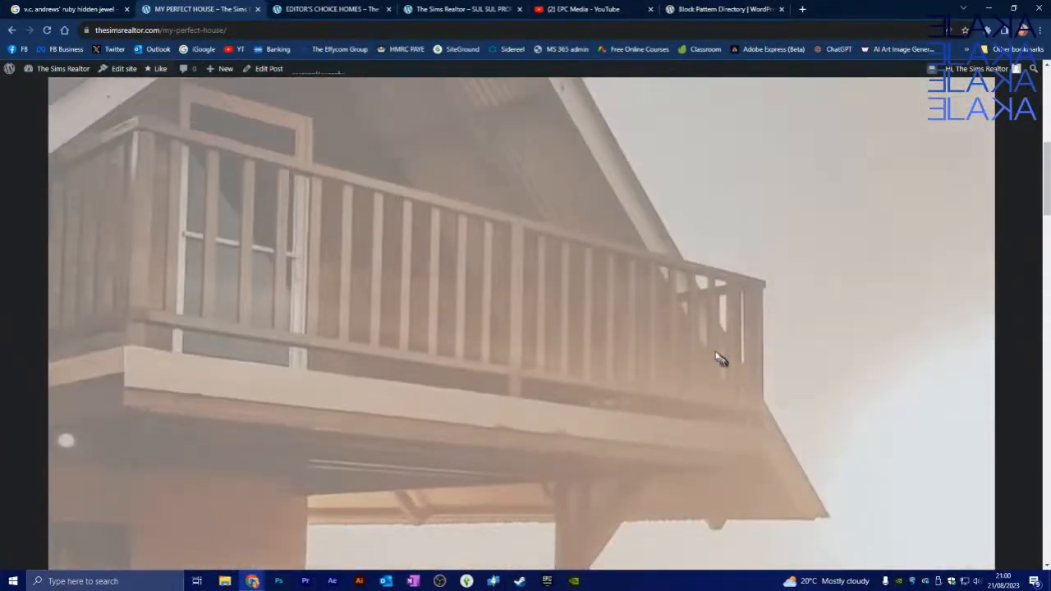
scroll(657, 284, "up", 1)
scroll(653, 277, "down", 2)
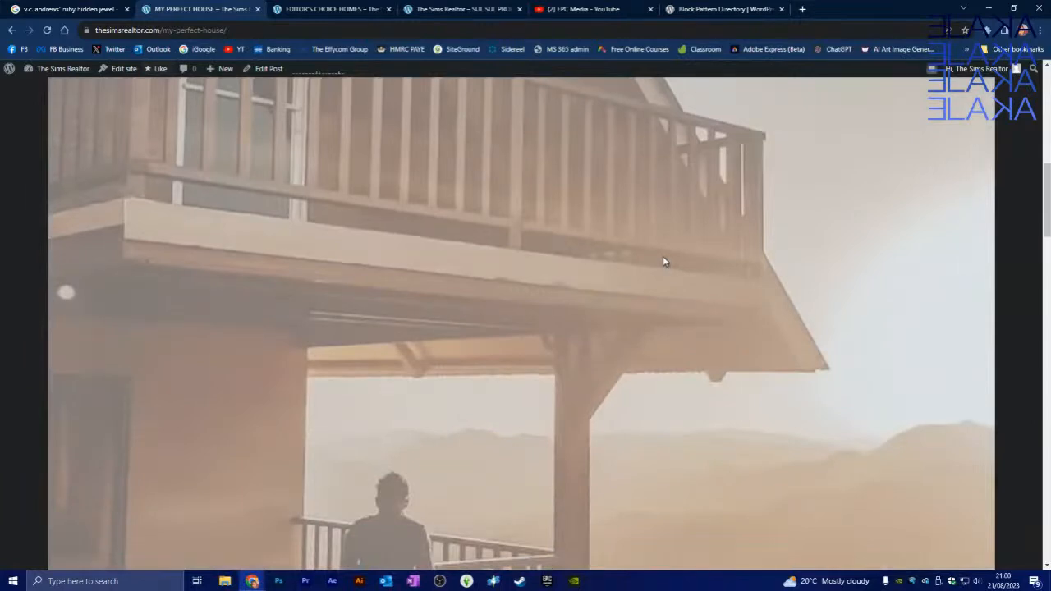
scroll(653, 261, "down", 3)
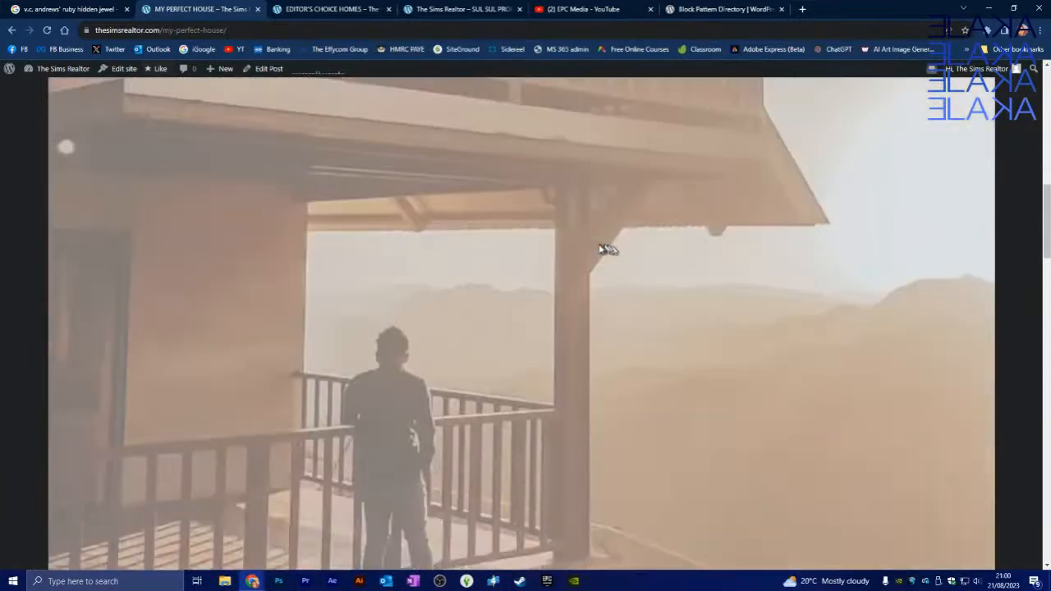
scroll(589, 263, "down", 5)
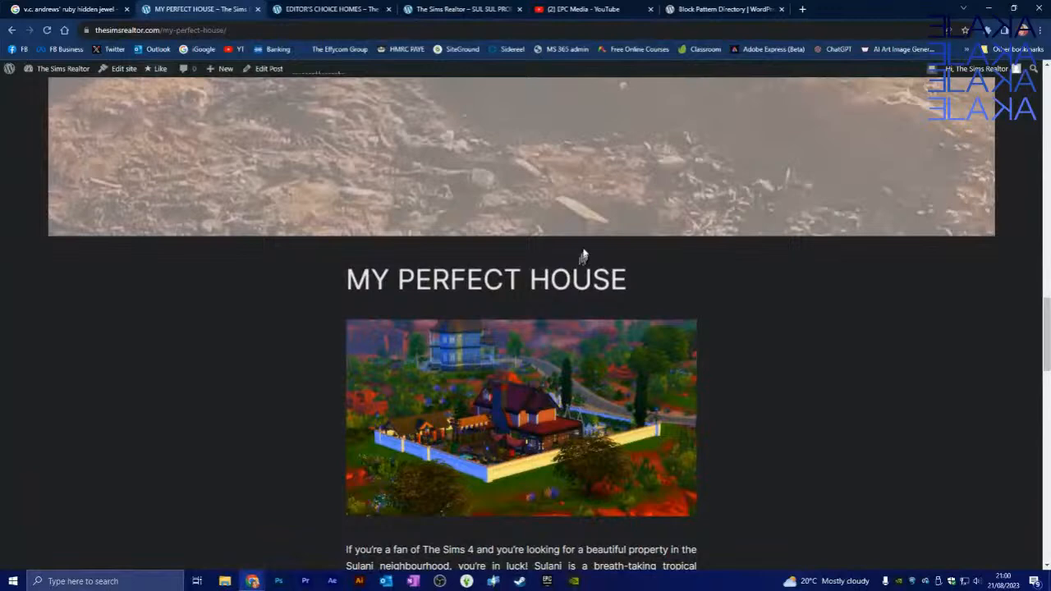
scroll(704, 319, "up", 5)
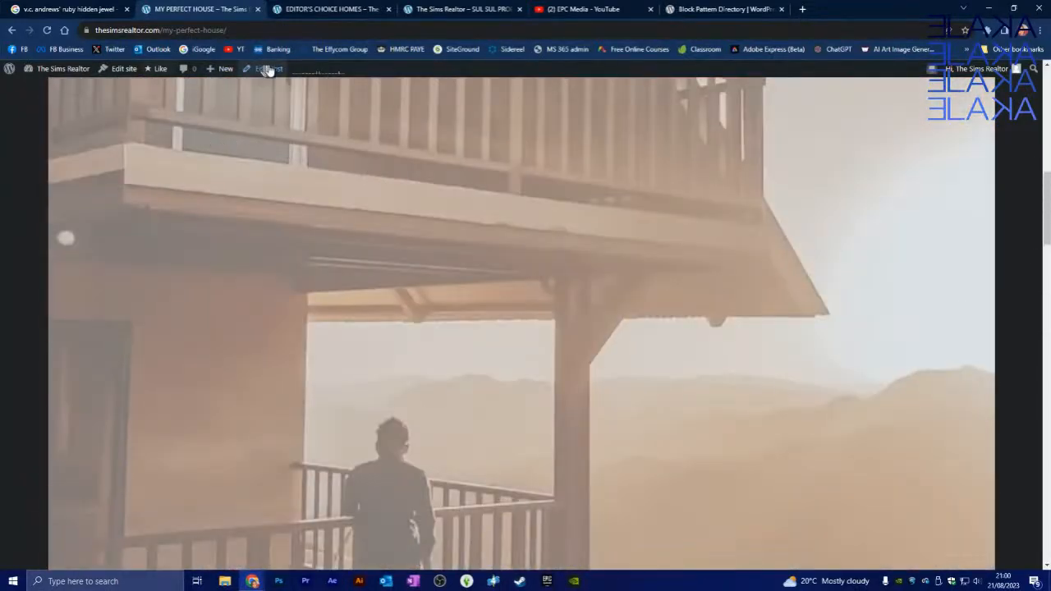
left_click(269, 71)
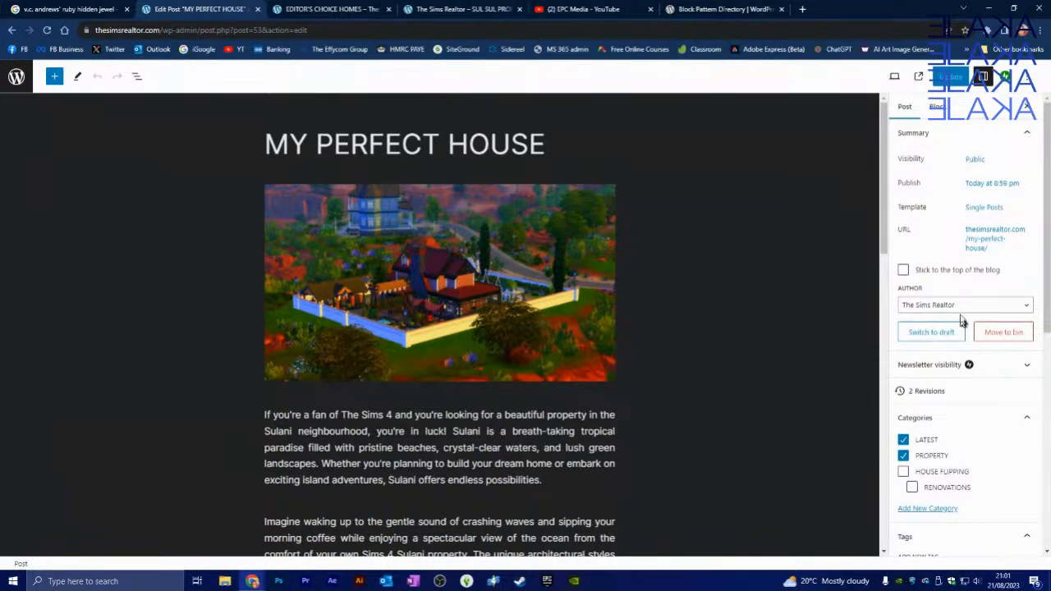
scroll(984, 316, "down", 5)
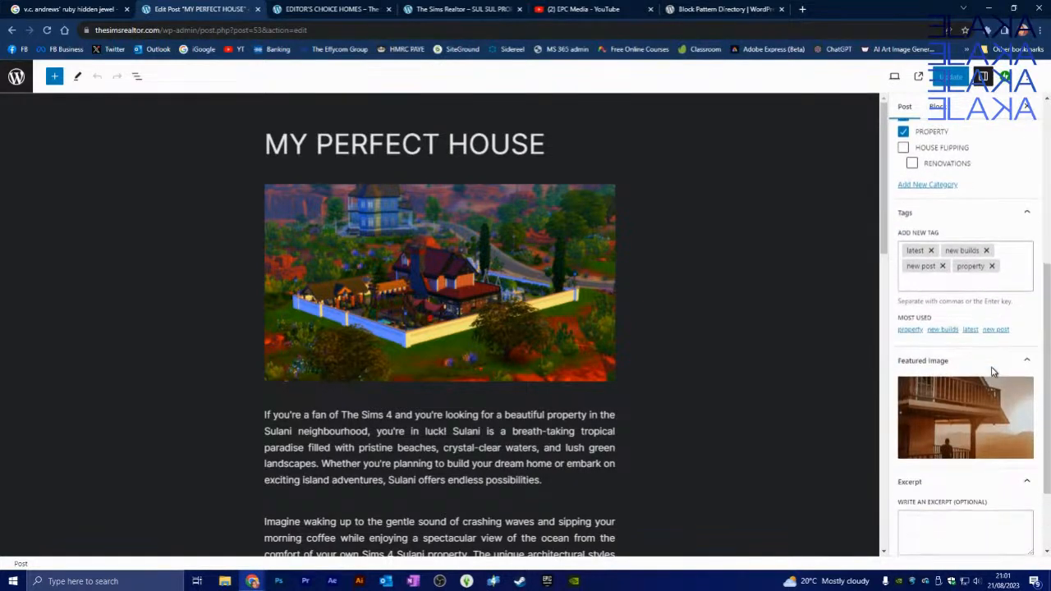
left_click(931, 340)
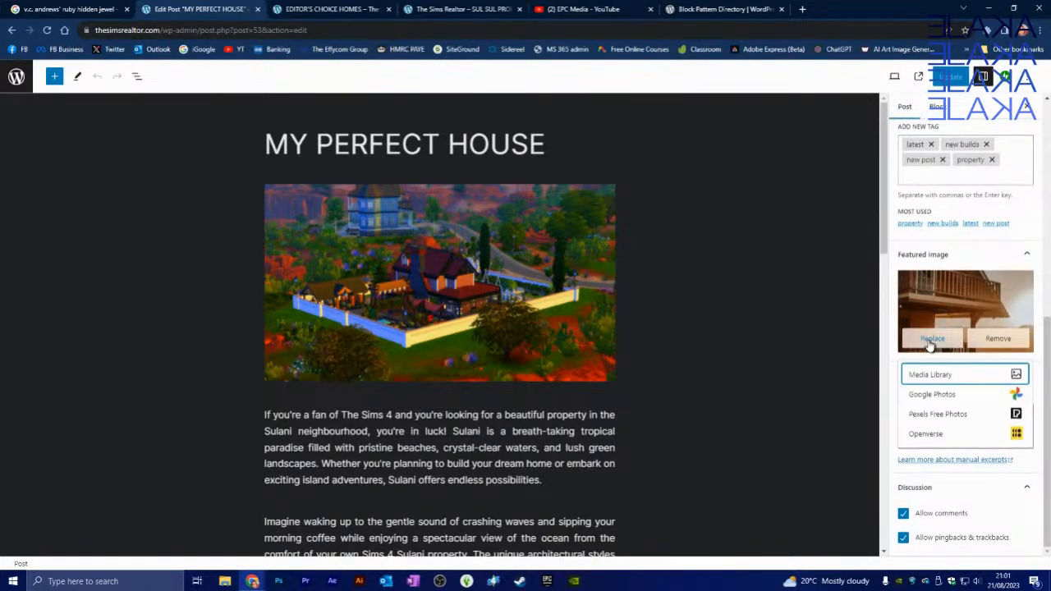
left_click(967, 379)
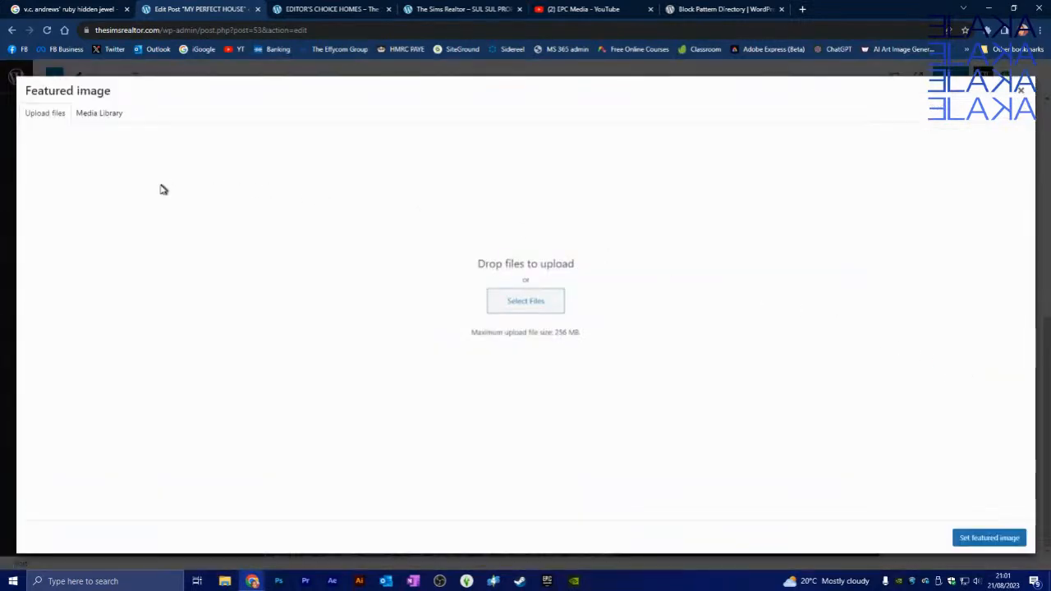
left_click(98, 115)
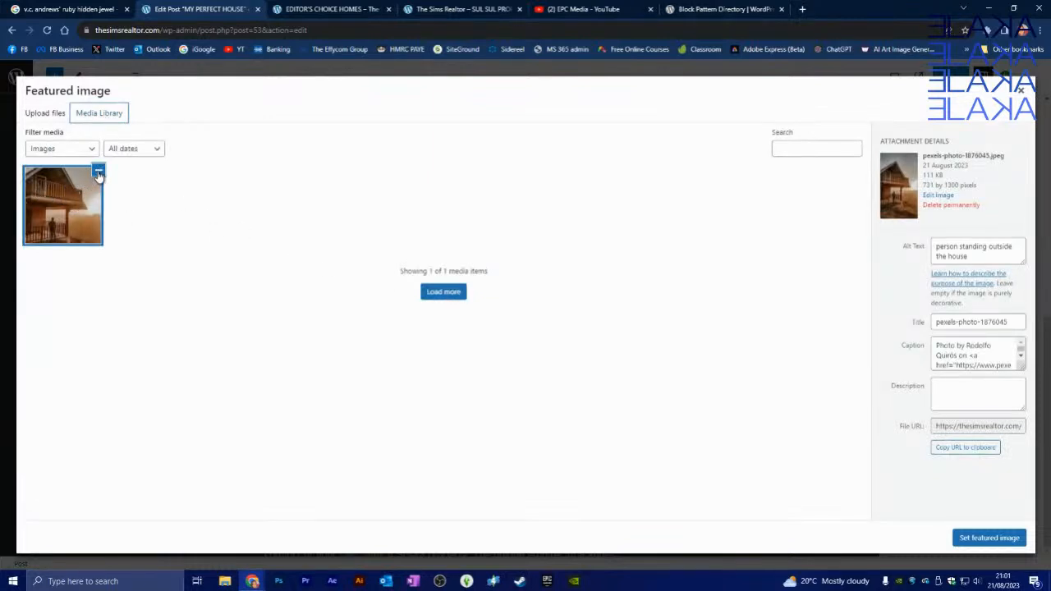
left_click(97, 174)
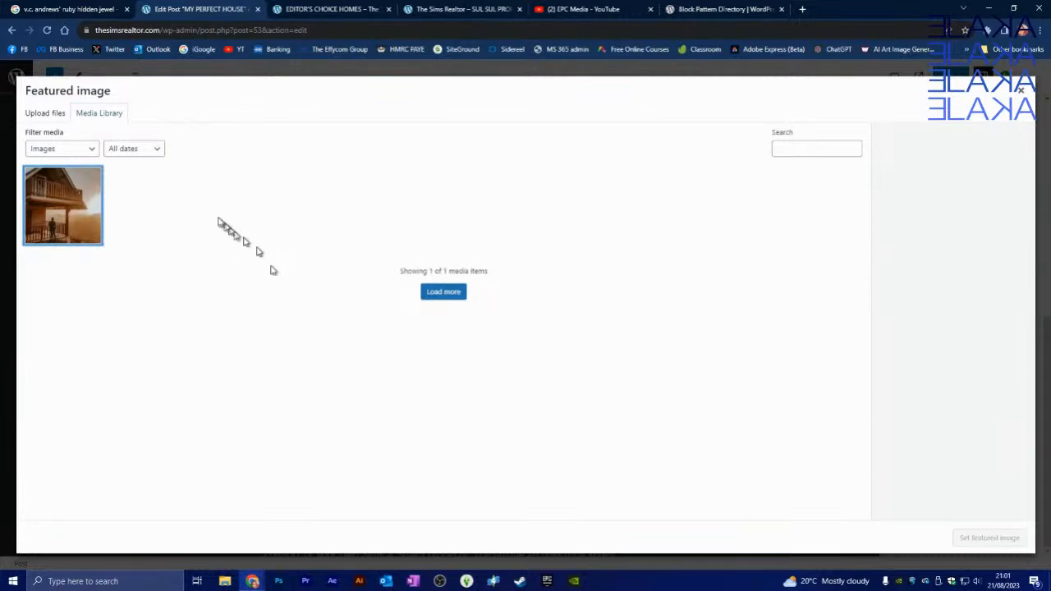
left_click(436, 294)
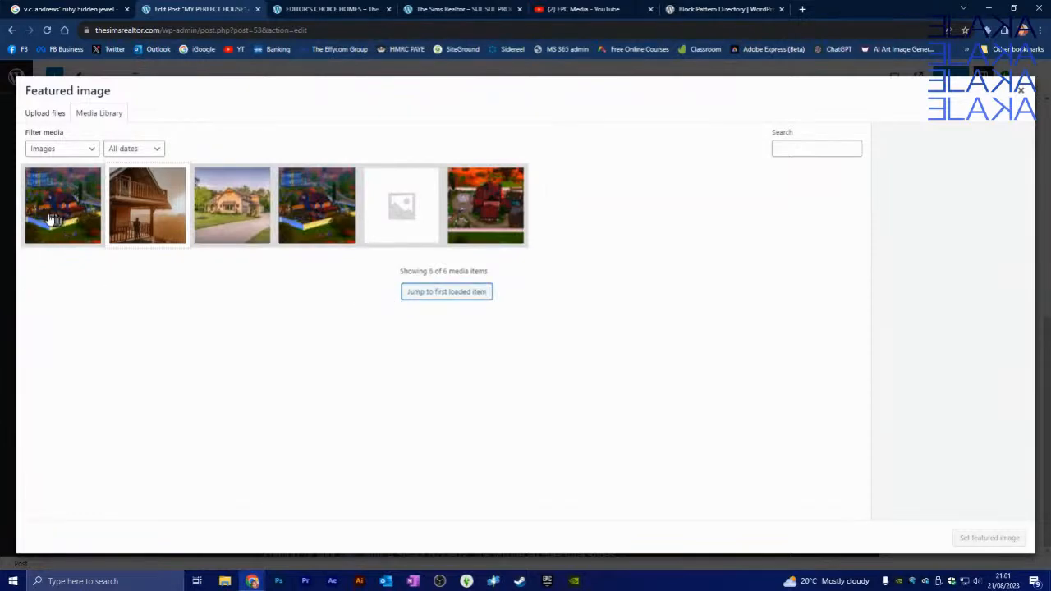
left_click(54, 221)
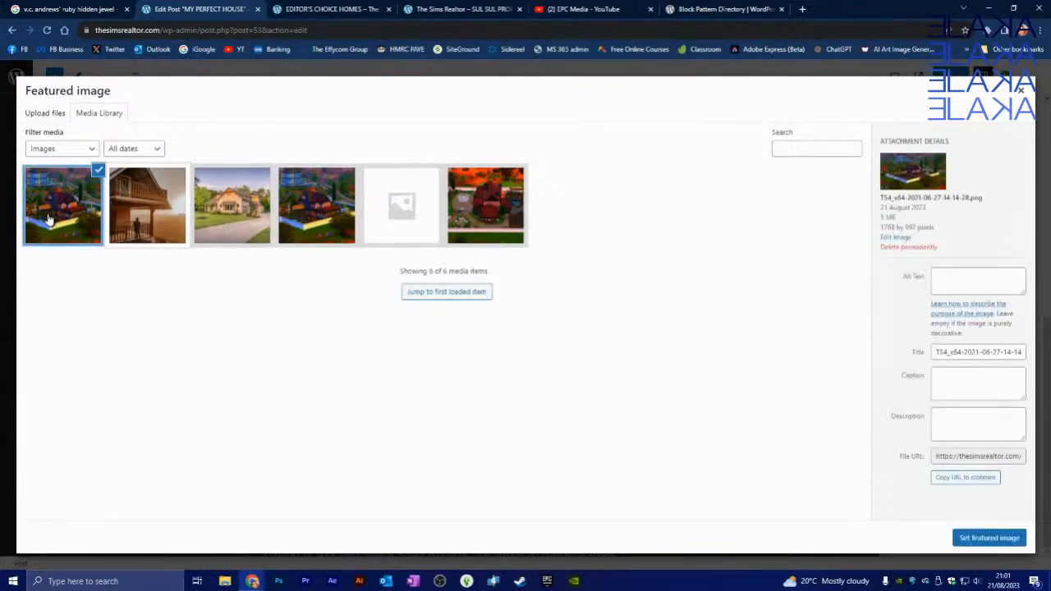
left_click(975, 540)
left_click(950, 76)
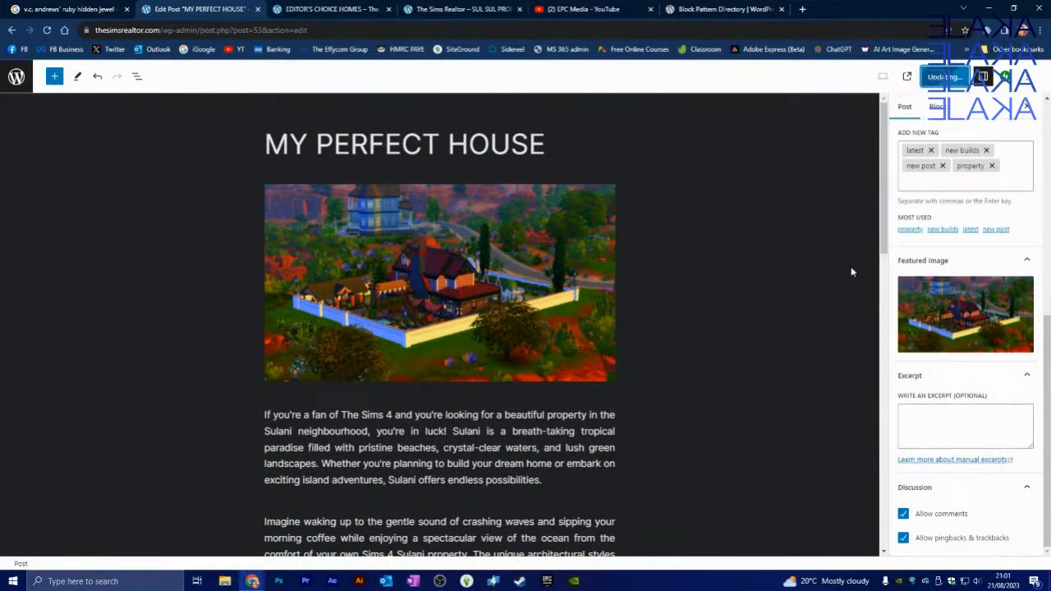
View the updated post on the site and check its new featured image and justified text.
left_click(97, 535)
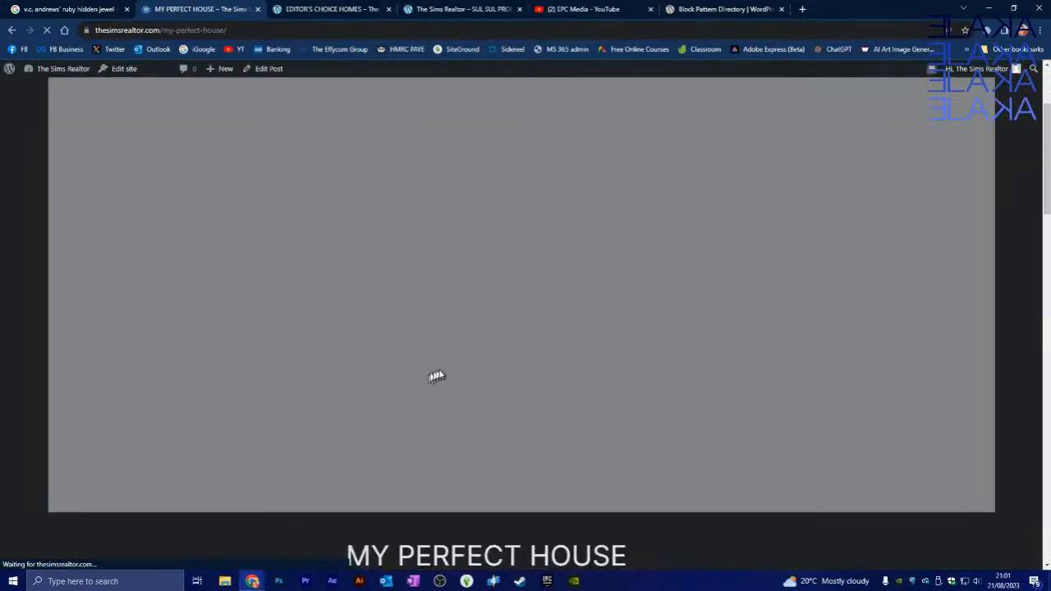
scroll(443, 368, "down", 15)
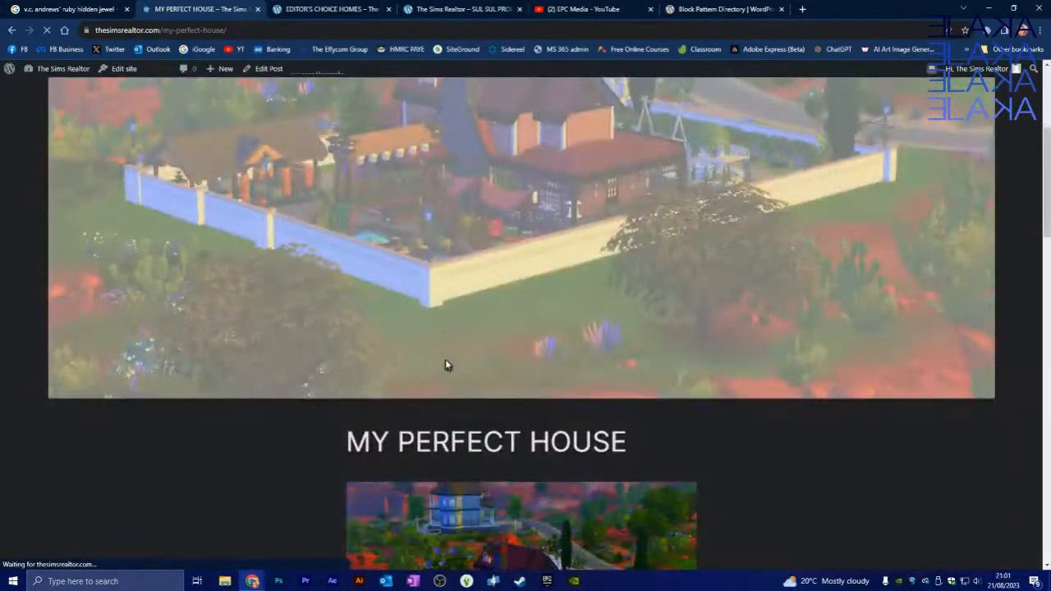
scroll(452, 357, "down", 4)
scroll(453, 345, "up", 20)
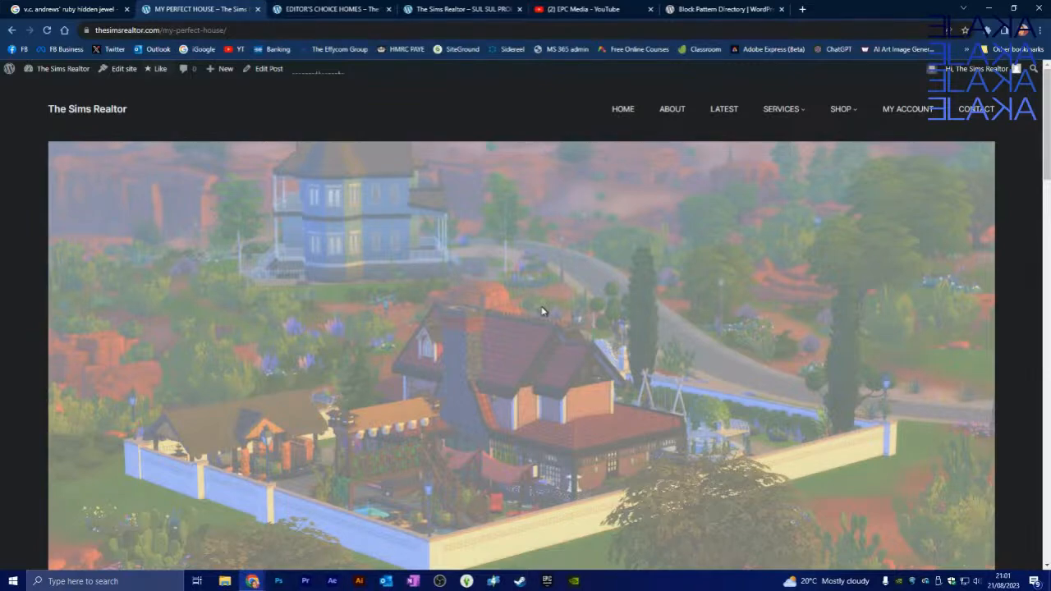
scroll(526, 403, "down", 10)
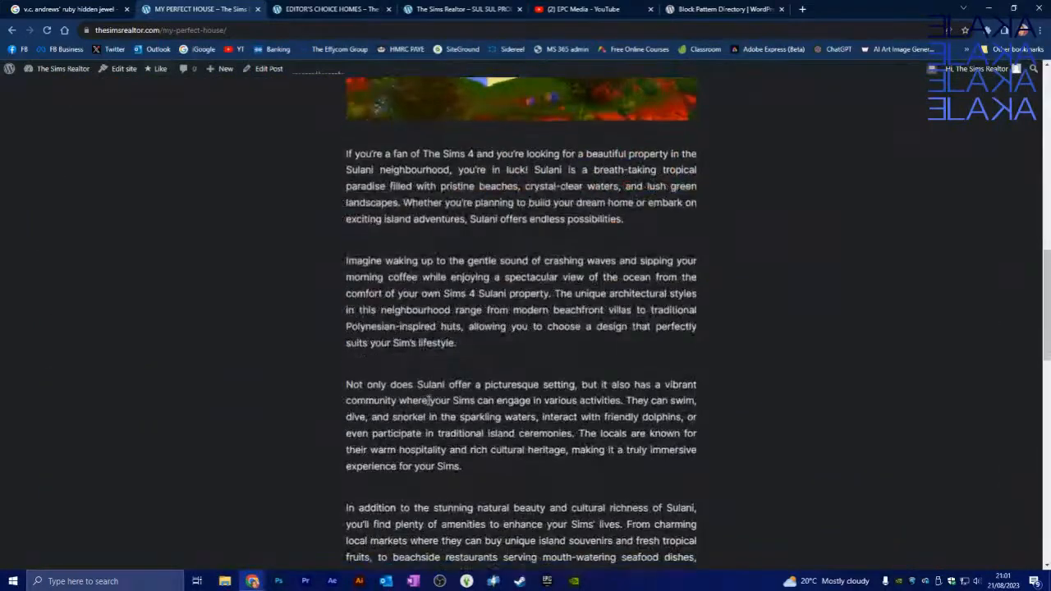
Review the rest of the published "MY PERFECT HOUSE" post down to its categories, tags and comments section.
scroll(428, 400, "down", 8)
scroll(761, 358, "up", 3)
scroll(761, 357, "up", 5)
scroll(756, 342, "down", 10)
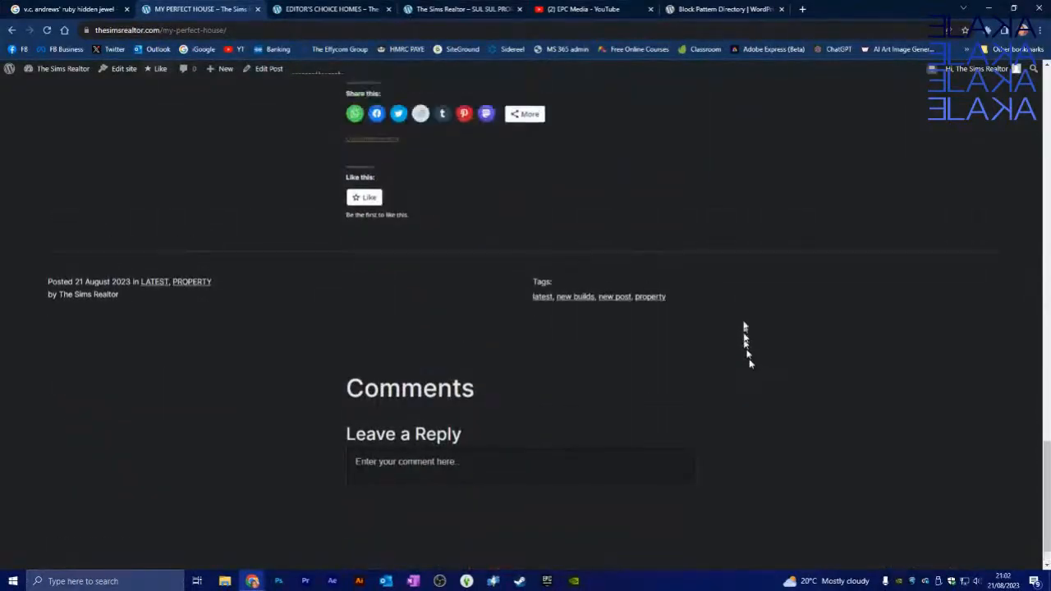
scroll(745, 338, "up", 15)
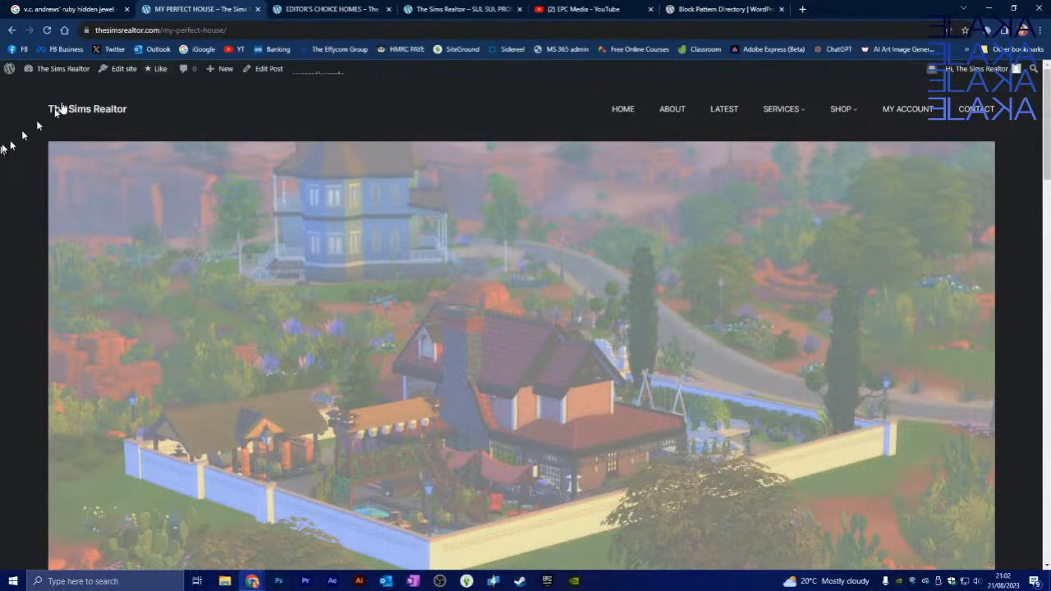
Close the published post and open The Sims Realtor's admin dashboard from the EDITOR'S CHOICE HOMES preview.
left_click(332, 7)
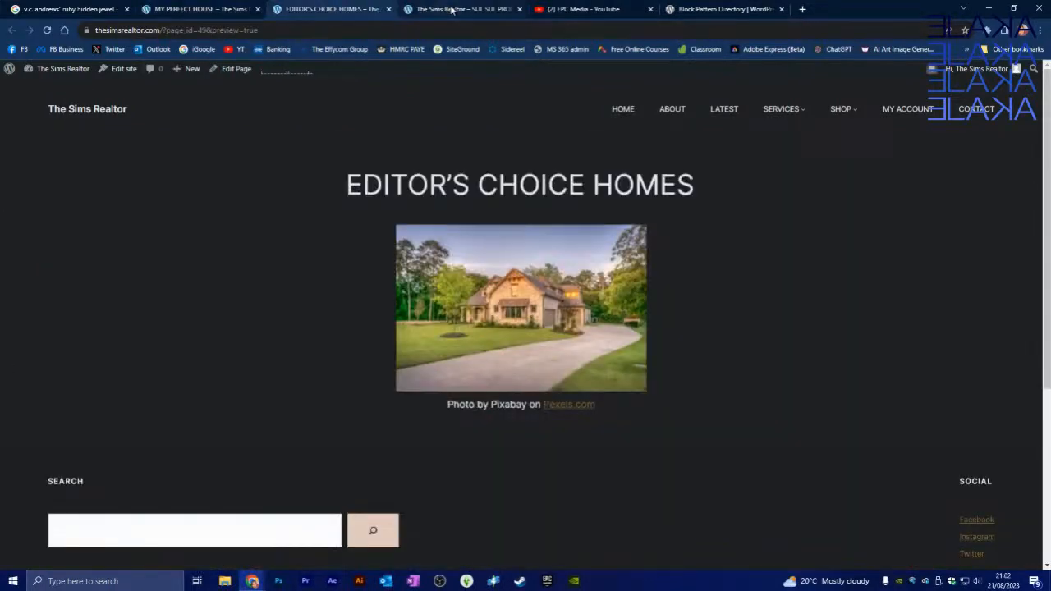
left_click(454, 9)
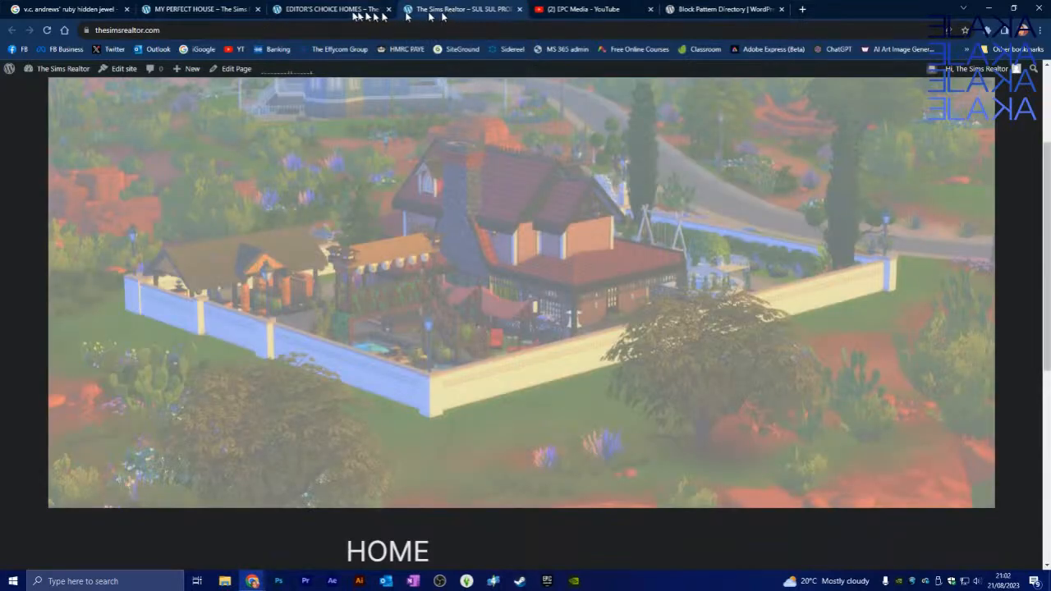
left_click(201, 9)
left_click(279, 10)
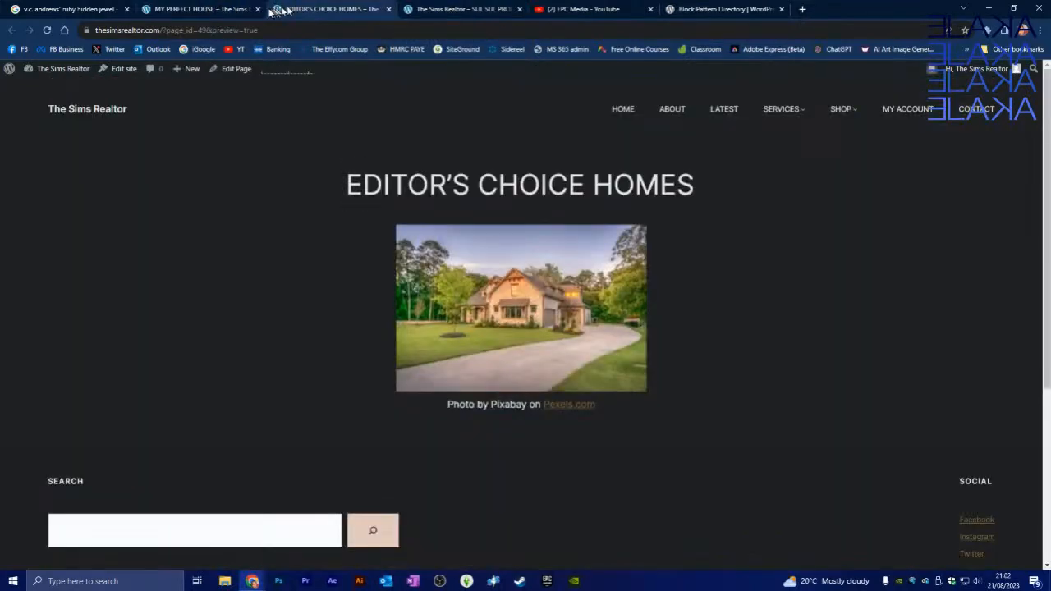
left_click(257, 9)
mouse_move(14, 71)
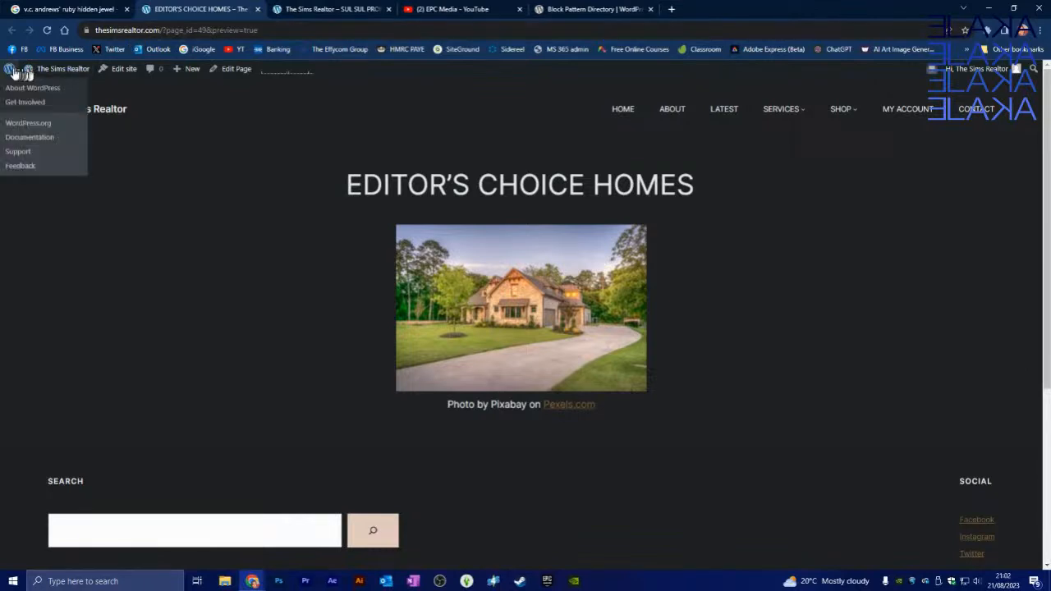
left_click(37, 89)
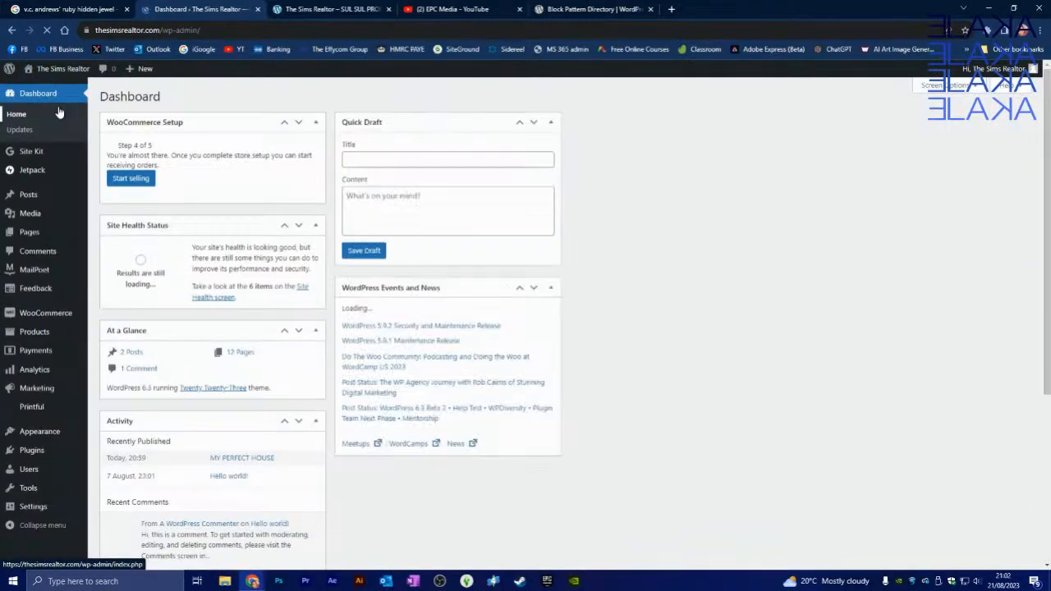
Open the store's product list and examine the Strangerville Property entry and the existing product tags.
scroll(33, 222, "down", 2)
mouse_move(26, 362)
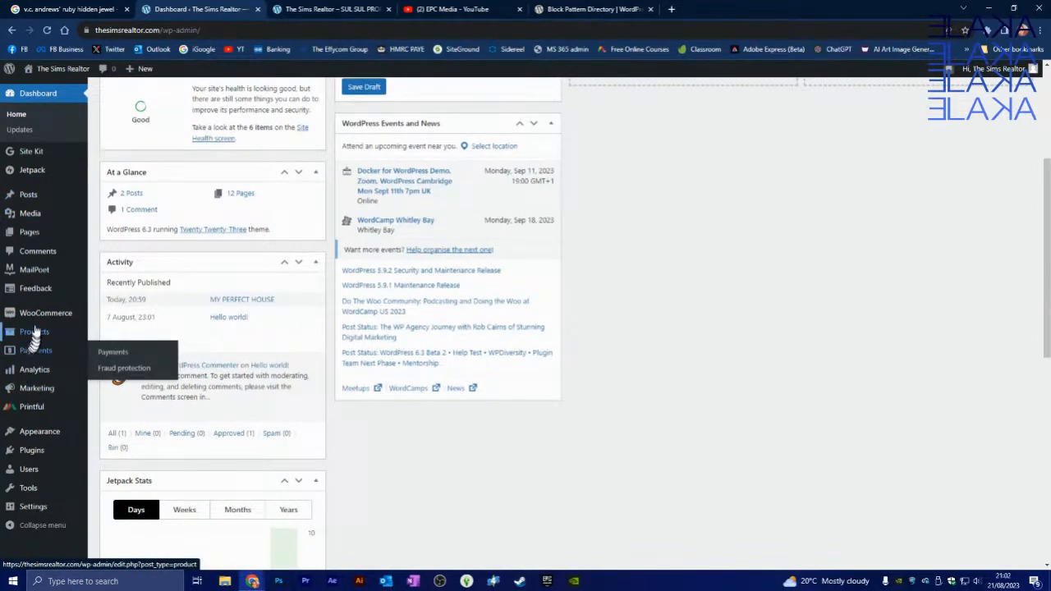
mouse_move(36, 325)
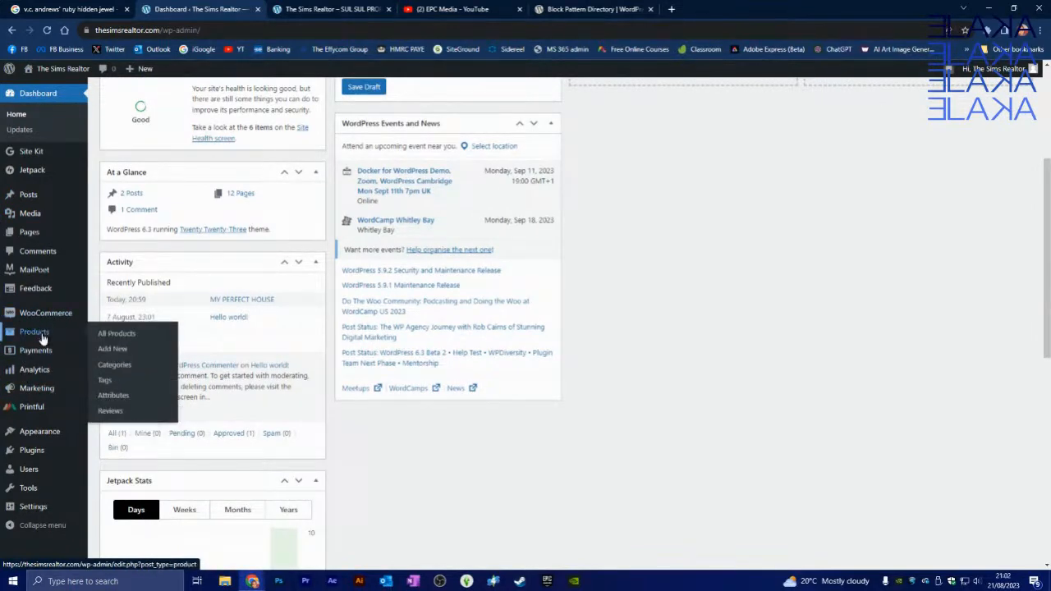
left_click(42, 337)
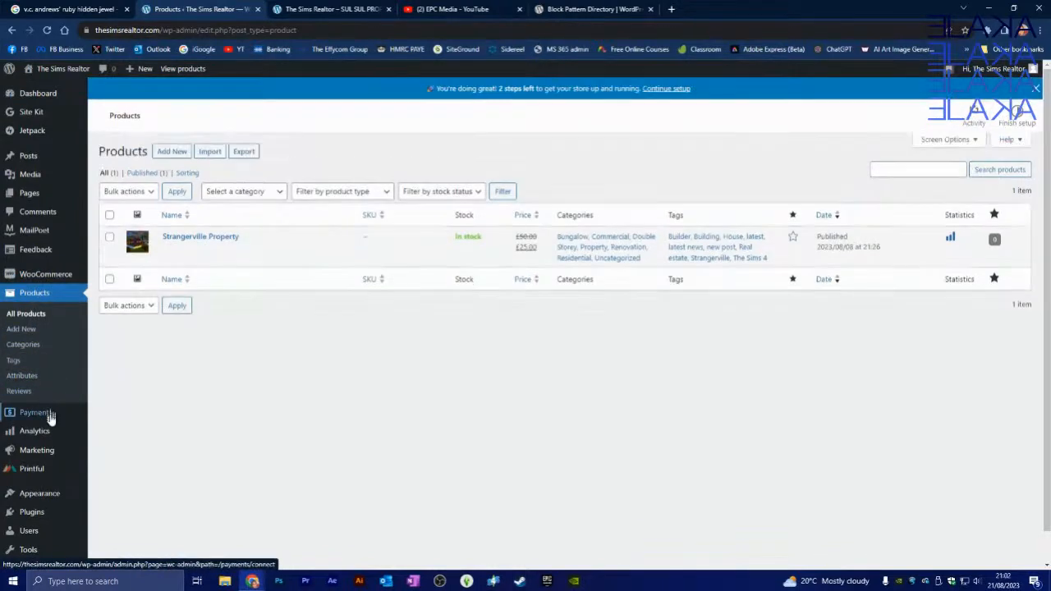
mouse_move(49, 419)
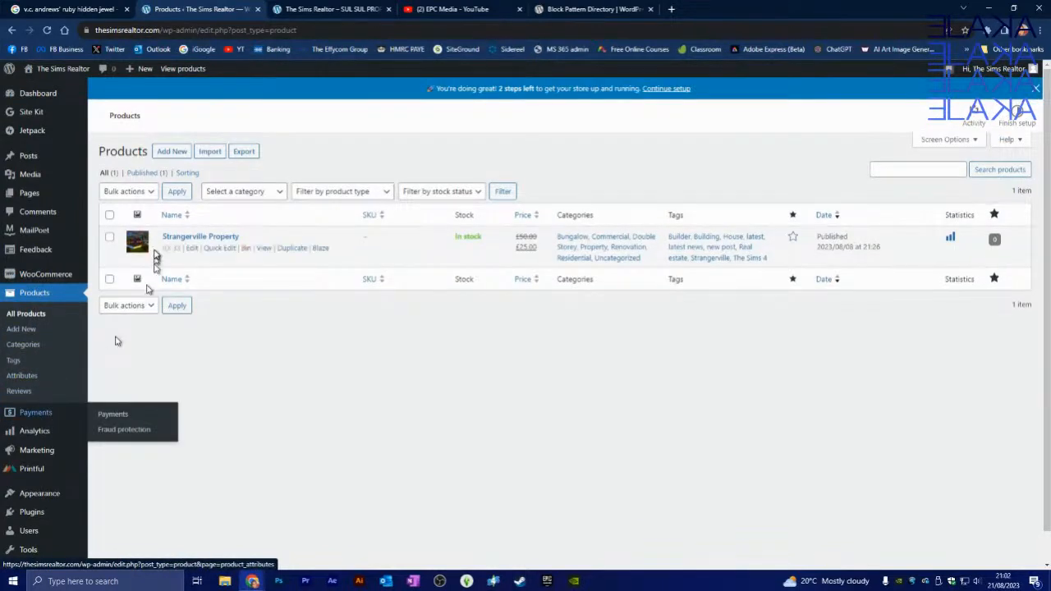
mouse_move(222, 251)
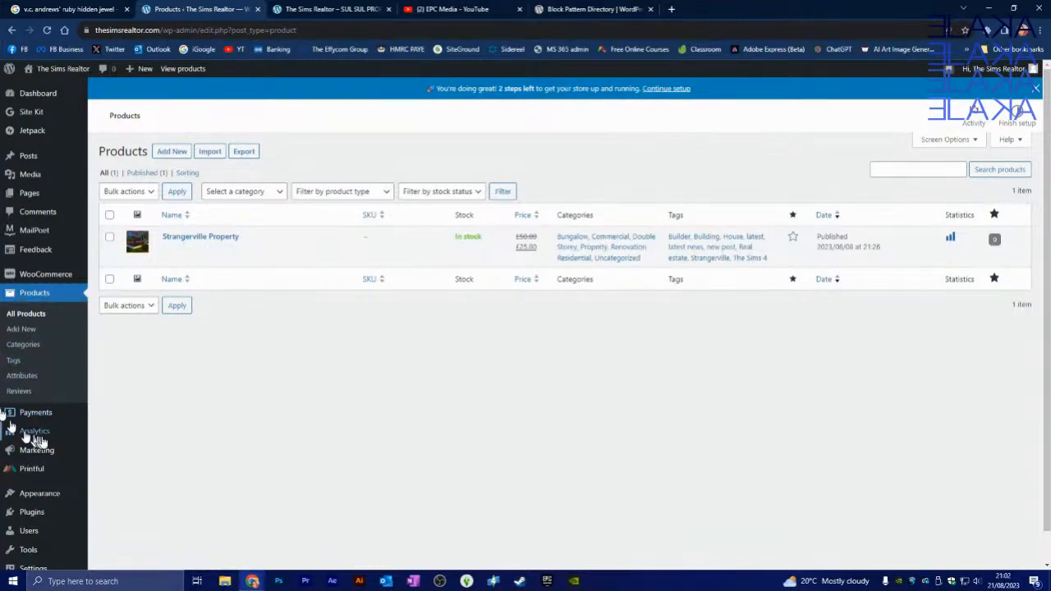
left_click(25, 362)
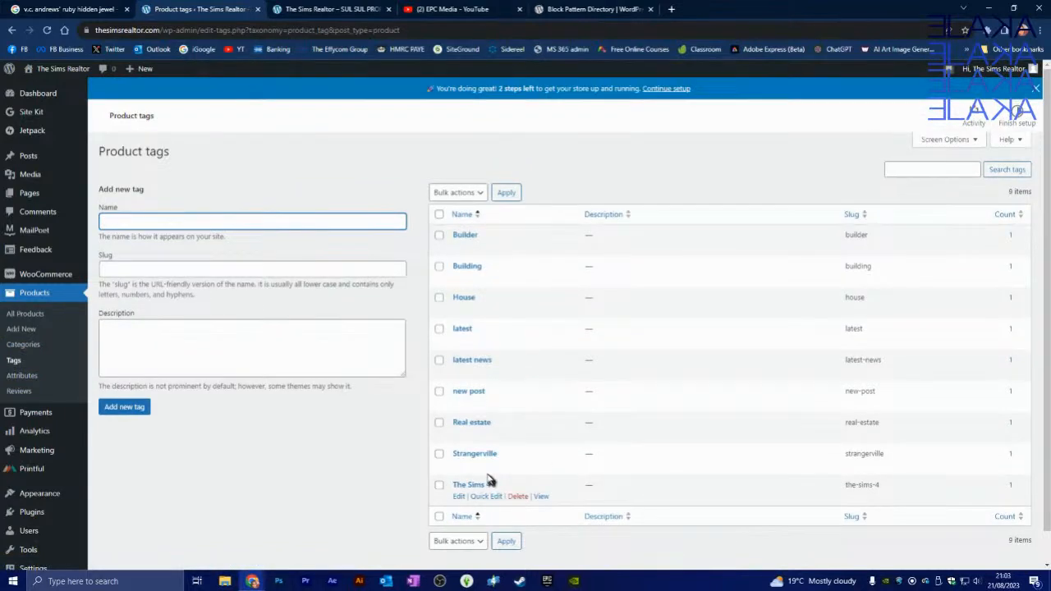
Rename the "Uncategorized" product category to "JUST IN", enter "JUST IN" as its slug and update the category.
left_click(30, 349)
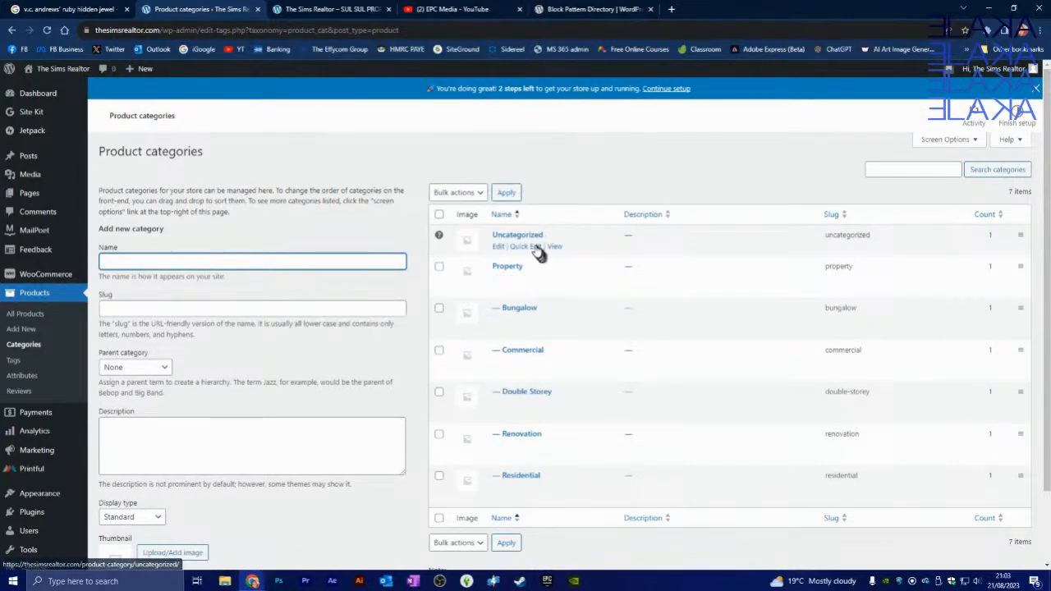
left_click(523, 249)
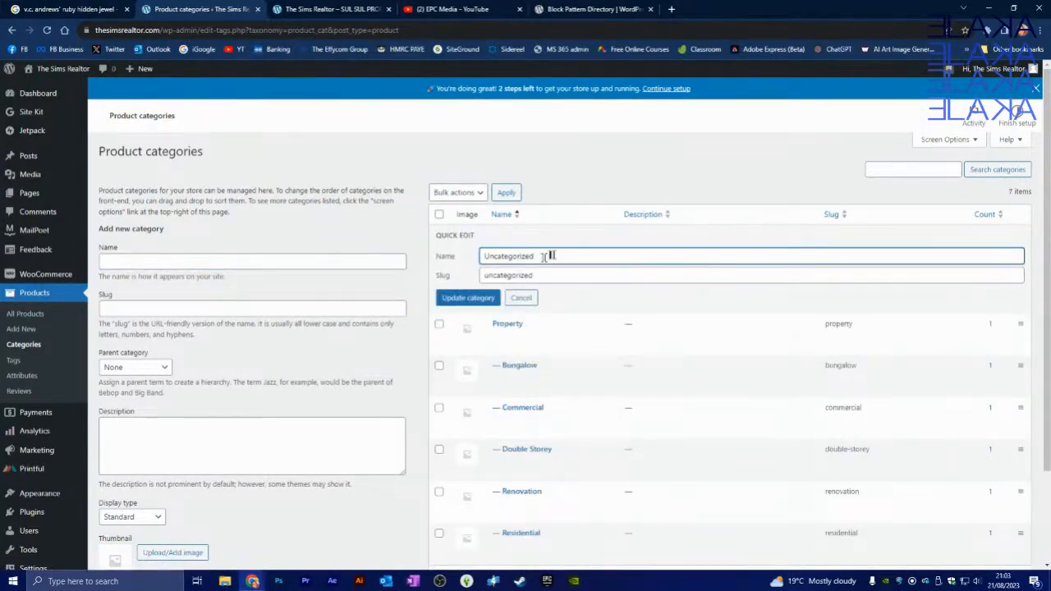
left_click_drag(549, 256, 481, 257)
type("JUST IN")
key("Tab")
type("JUST")
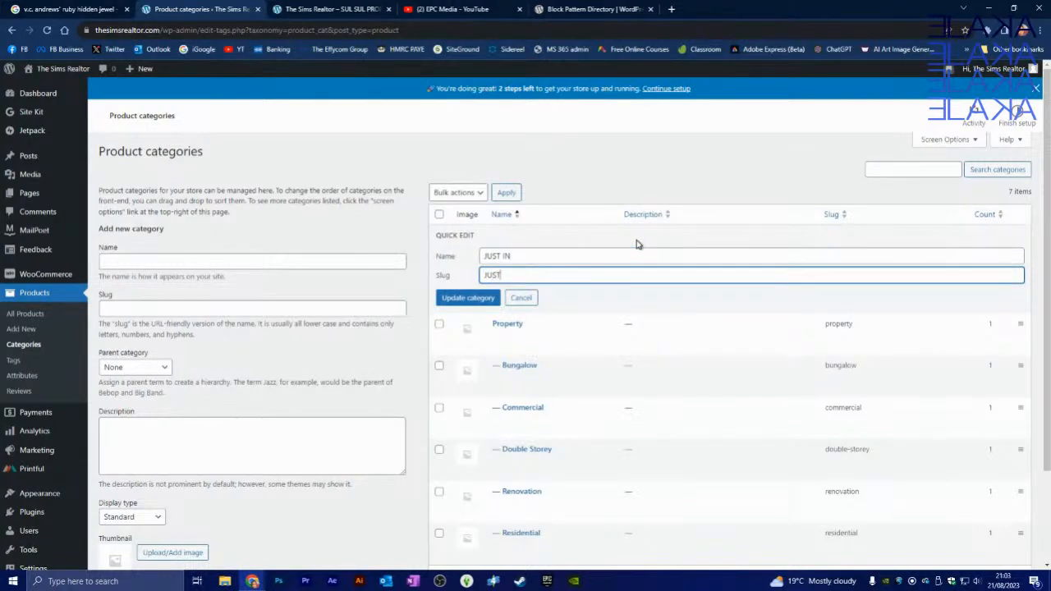
type(" IN")
left_click(470, 301)
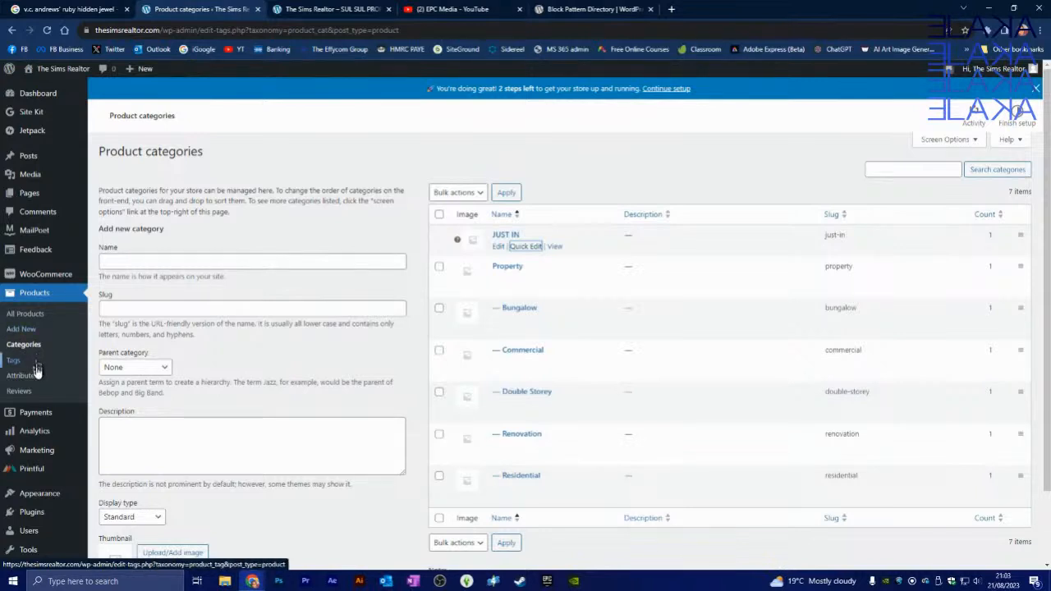
Open the WooPayments page and review its features and the steps for getting paid.
mouse_move(41, 420)
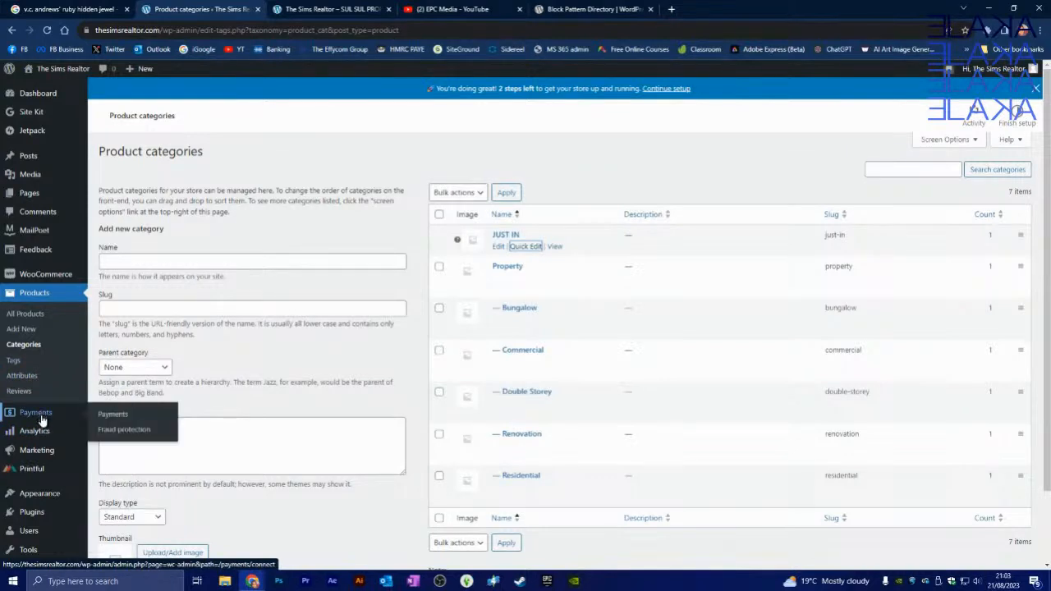
left_click(114, 417)
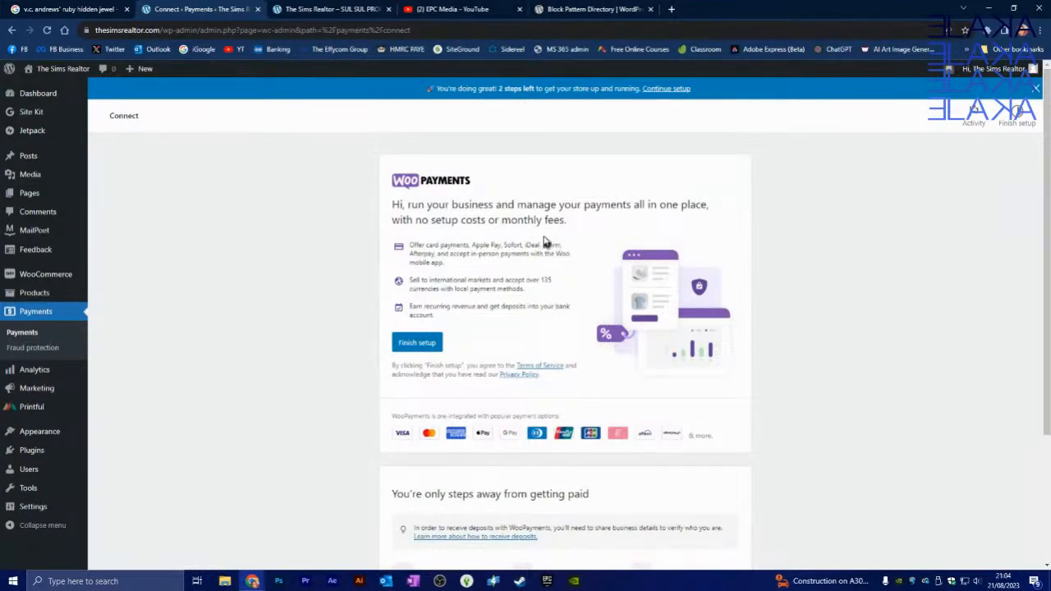
scroll(530, 250, "down", 2)
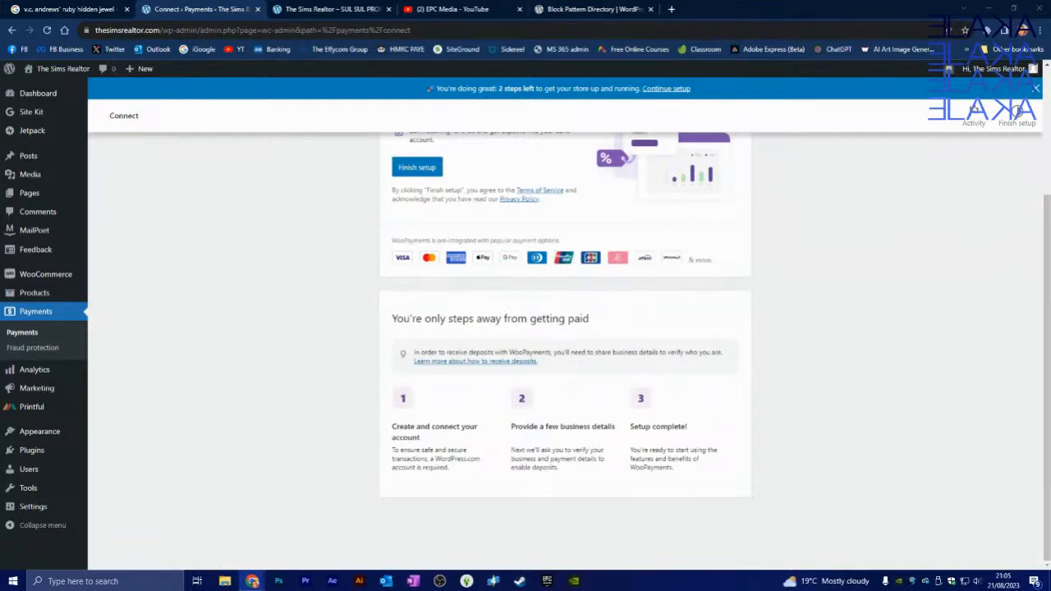
Bring the ELAKA site's dashboard into the browser window and examine its notices and admin options for plugins, appearance and feeds.
left_click_drag(1050, 154, 731, 10)
scroll(308, 205, "down", 5)
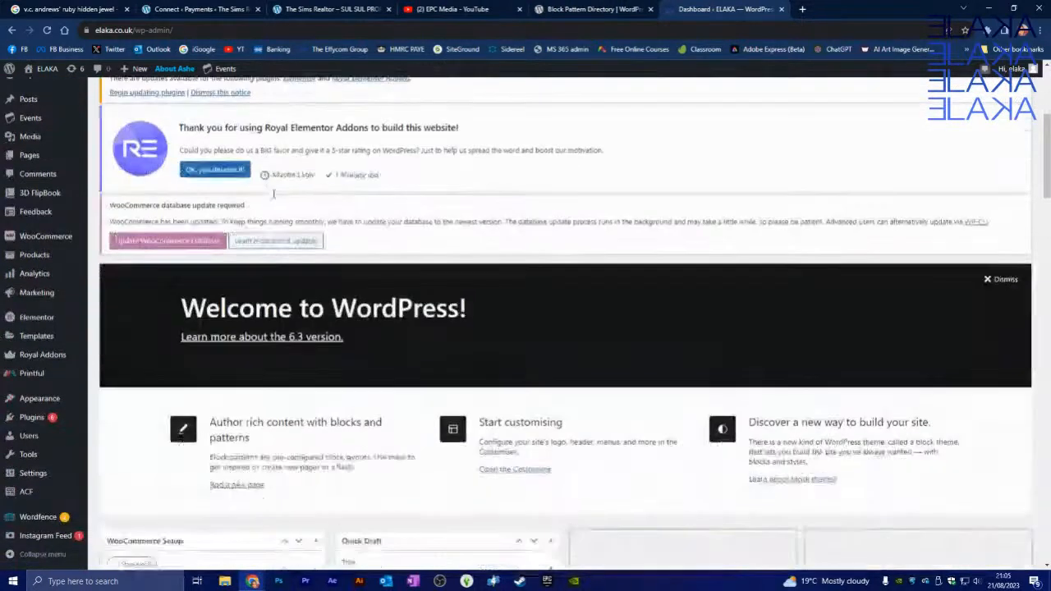
scroll(308, 206, "up", 6)
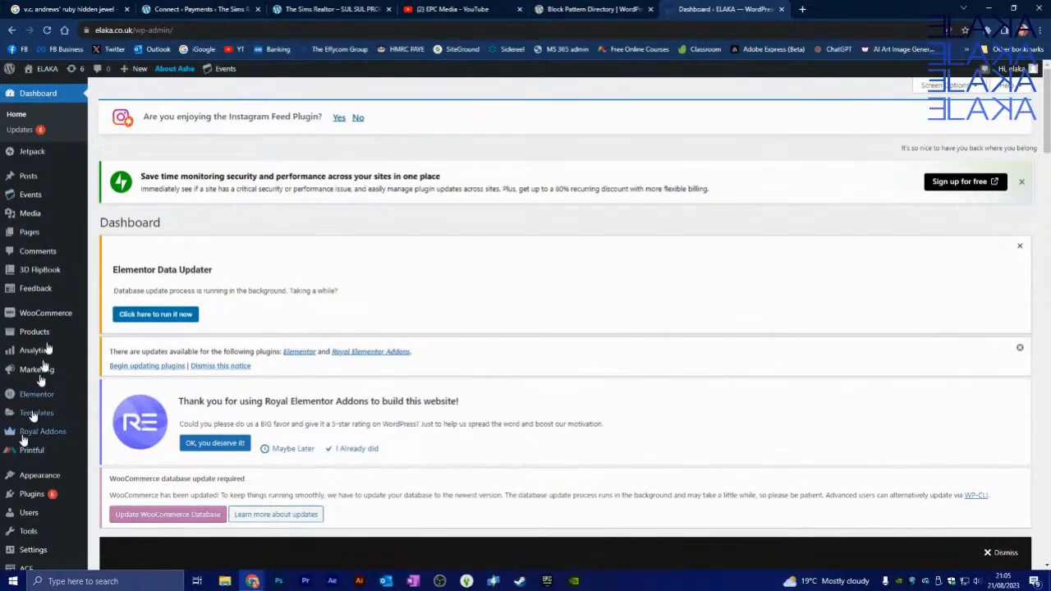
scroll(57, 183, "down", 3)
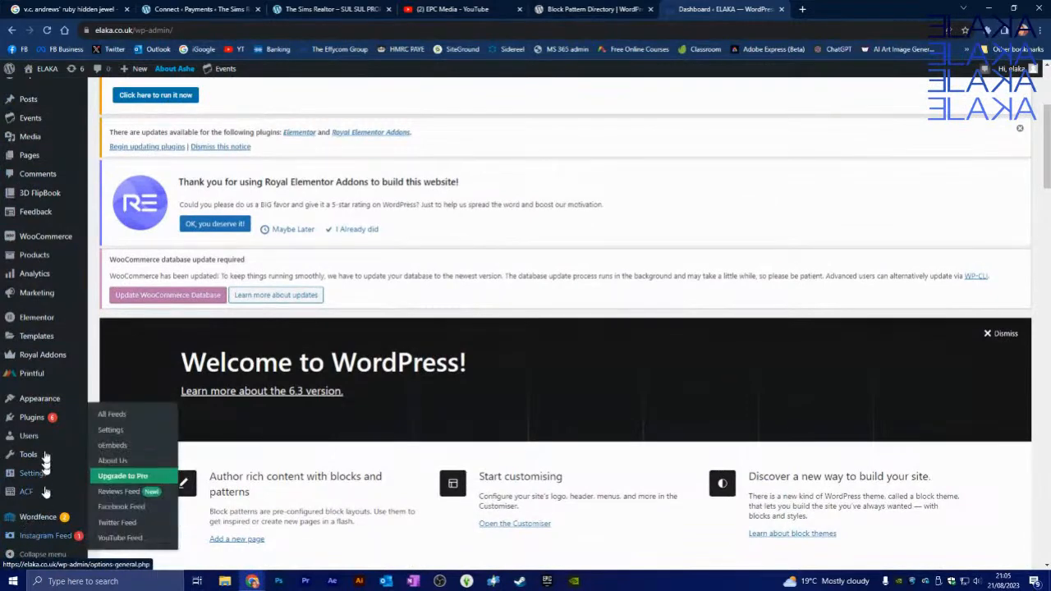
mouse_move(79, 518)
mouse_move(58, 544)
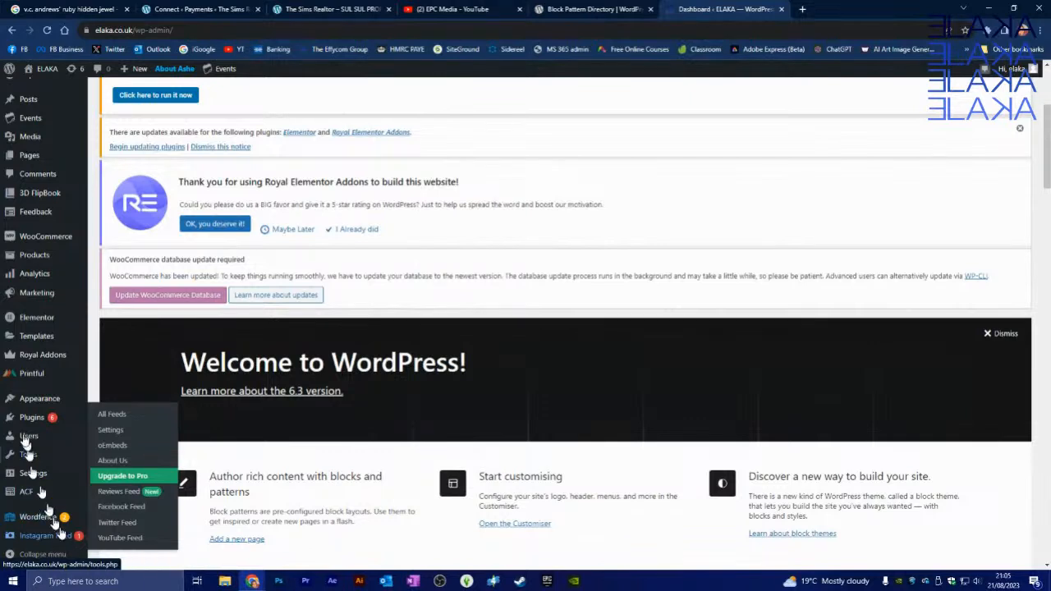
mouse_move(23, 417)
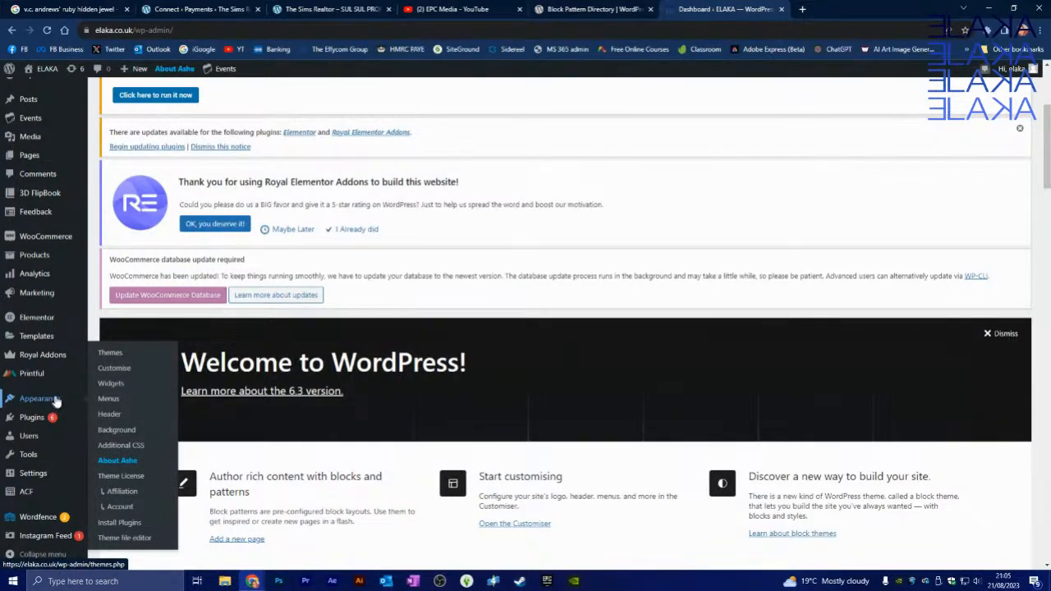
scroll(362, 292, "up", 3)
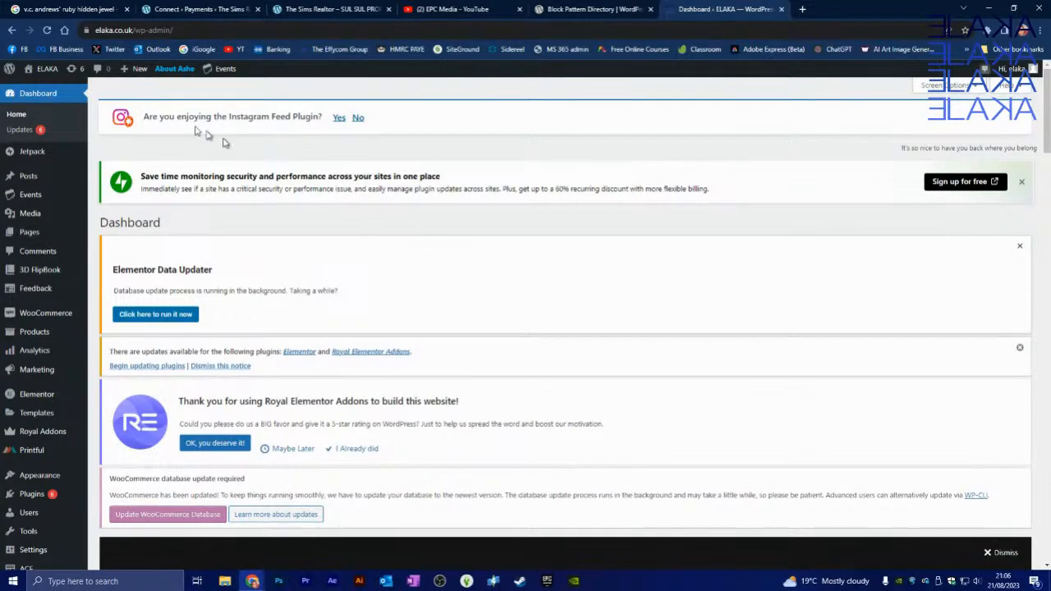
Open the ELAKA site's WordPress updates, select all outdated plugins and update them.
left_click(72, 71)
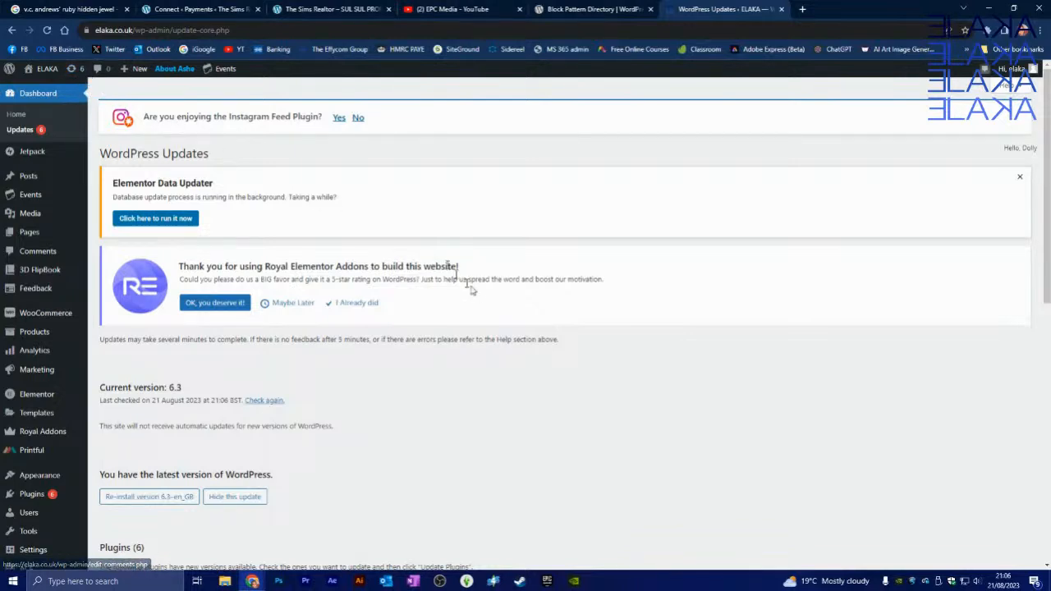
scroll(478, 288, "down", 2)
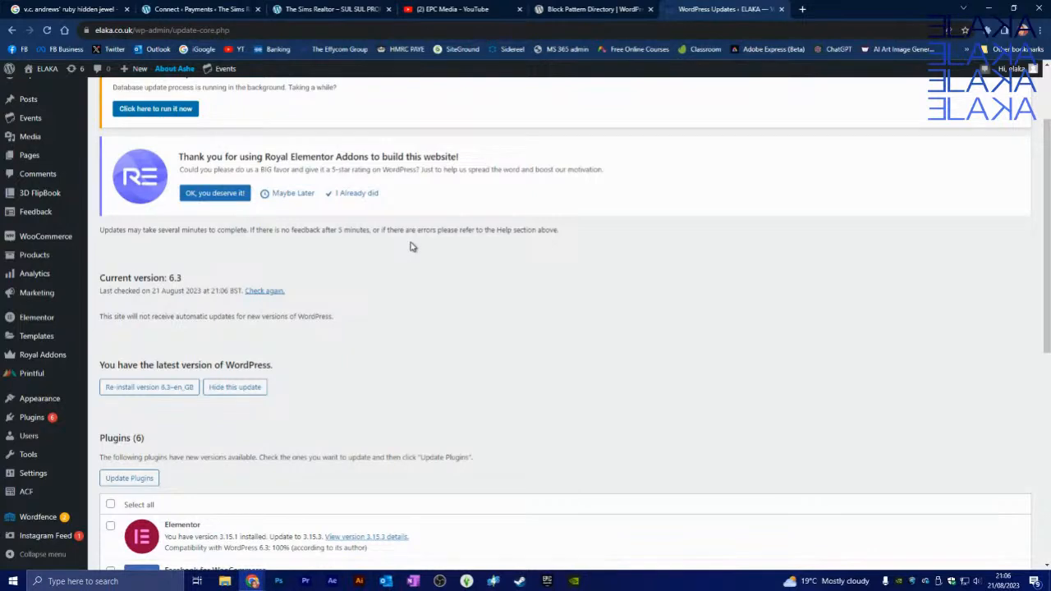
scroll(413, 247, "up", 2)
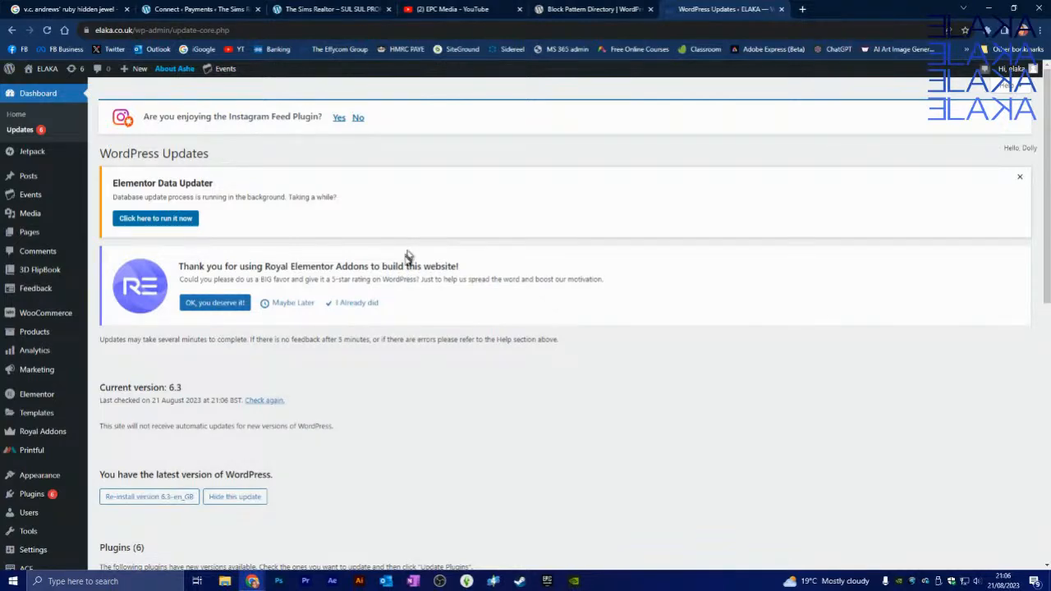
scroll(411, 279, "down", 5)
scroll(427, 280, "down", 1)
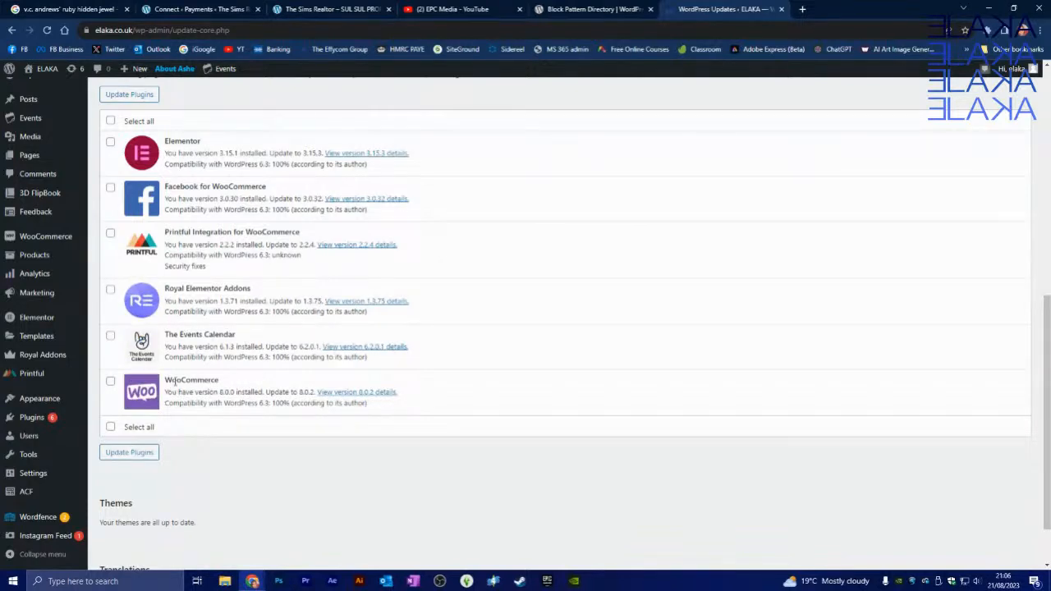
scroll(172, 387, "up", 1)
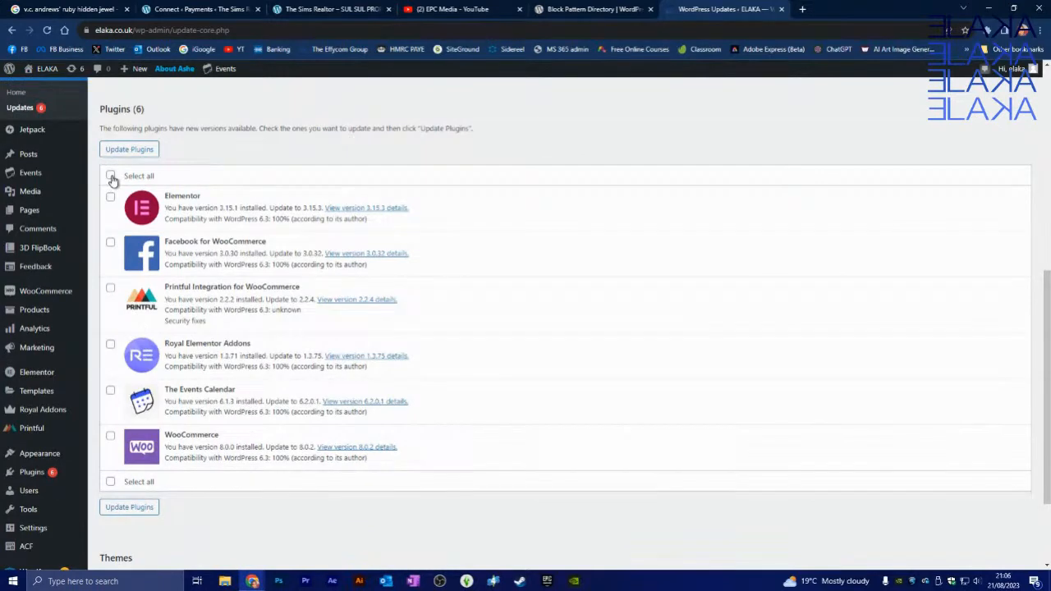
left_click(111, 176)
left_click(129, 152)
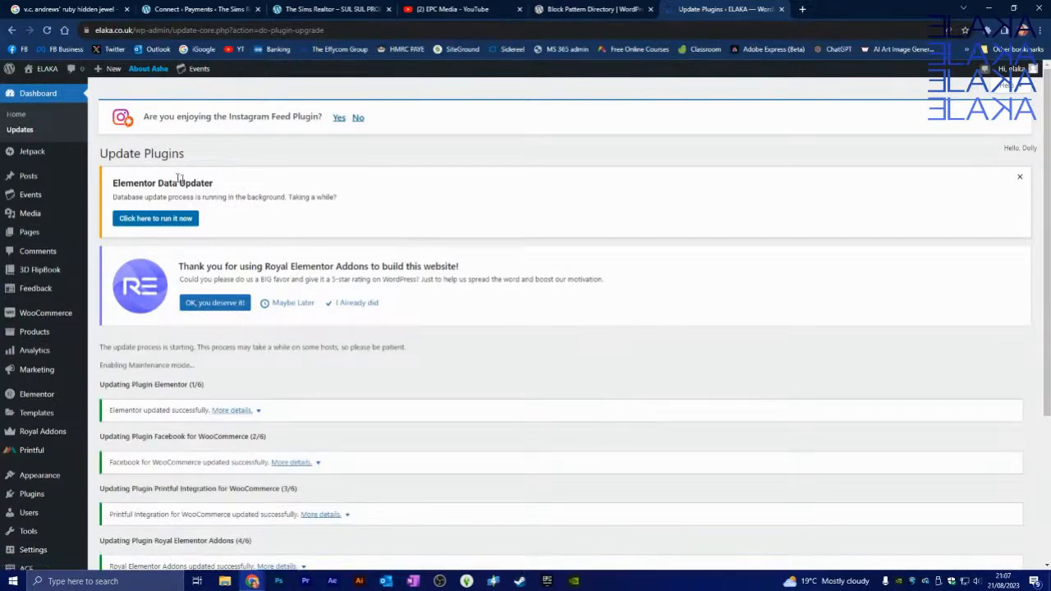
Check the plugin update results and return to the WordPress Updates page.
scroll(360, 343, "down", 1)
scroll(360, 343, "down", 3)
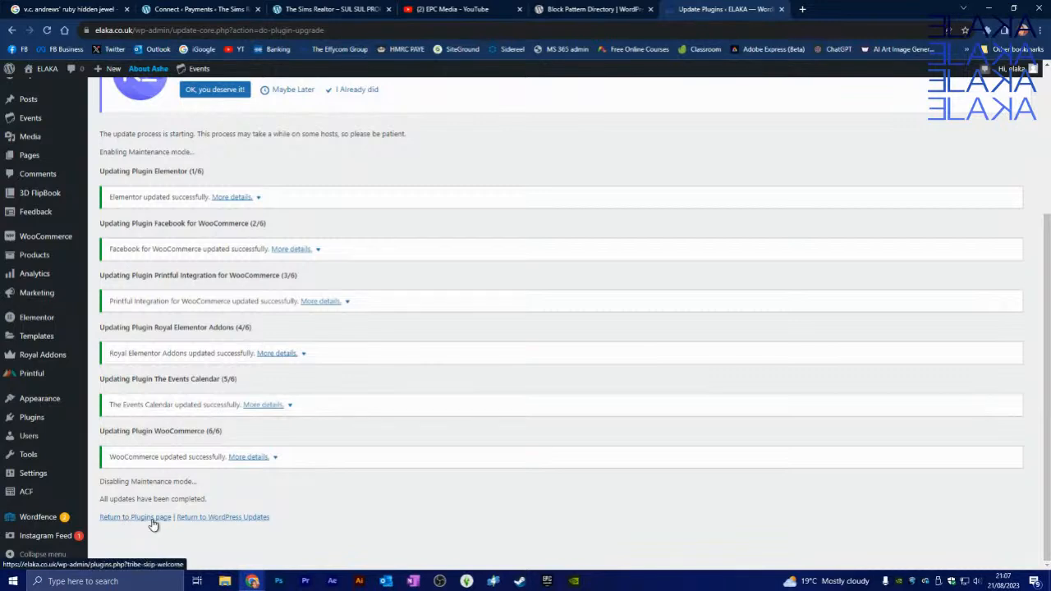
left_click(230, 519)
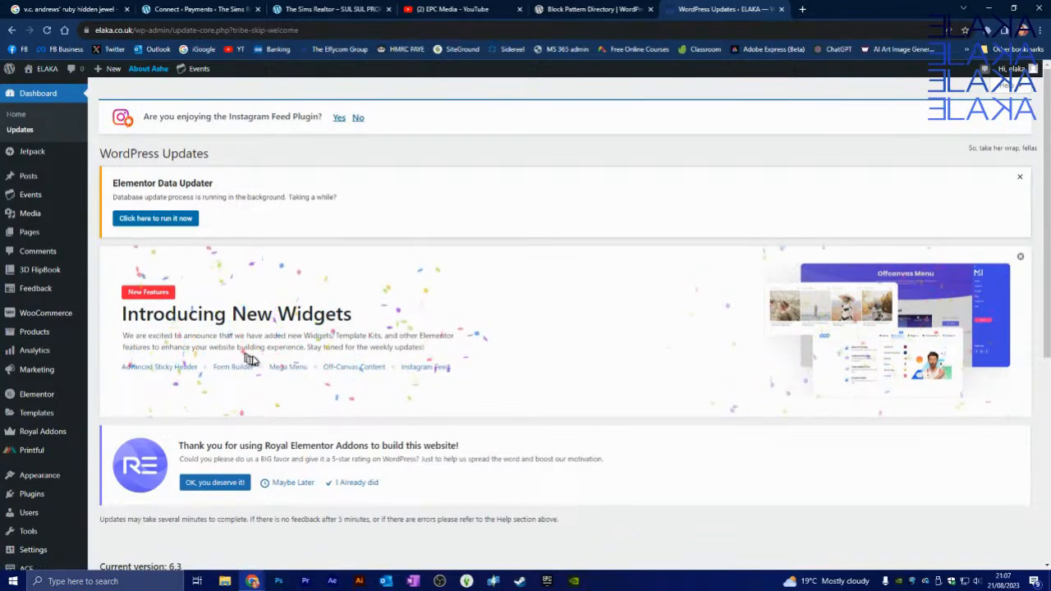
scroll(261, 366, "down", 1)
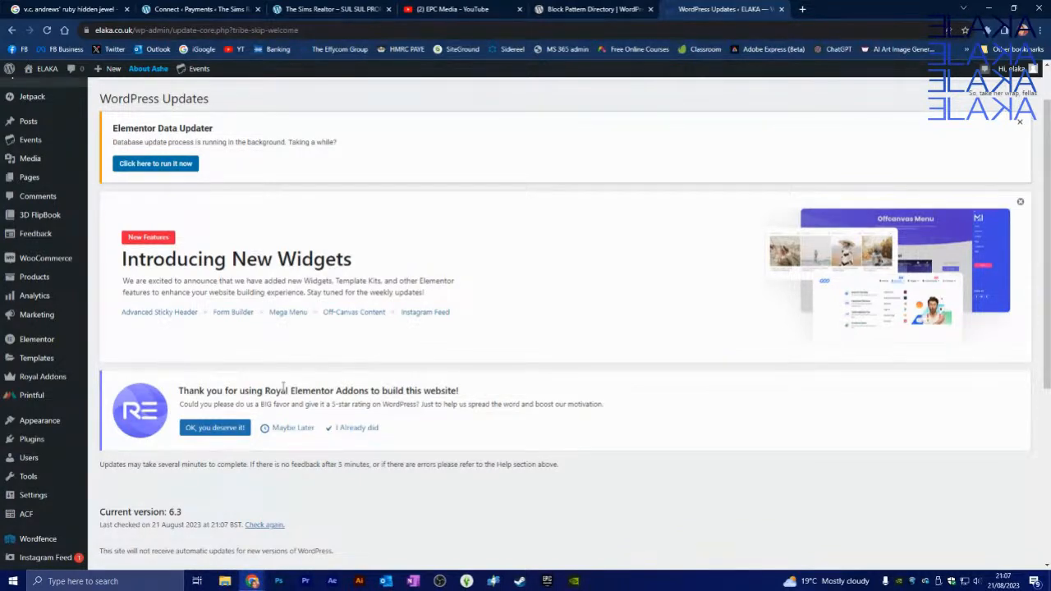
Check the update status of WordPress, plugins, themes and translations, and open the ELAKA site's product list.
scroll(279, 373, "down", 3)
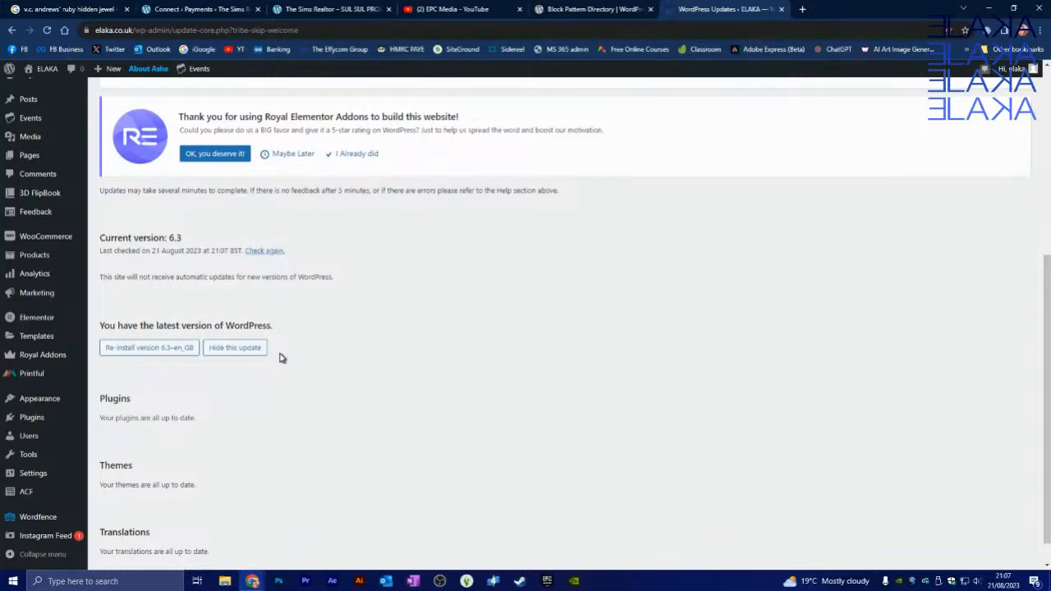
scroll(294, 342, "down", 1)
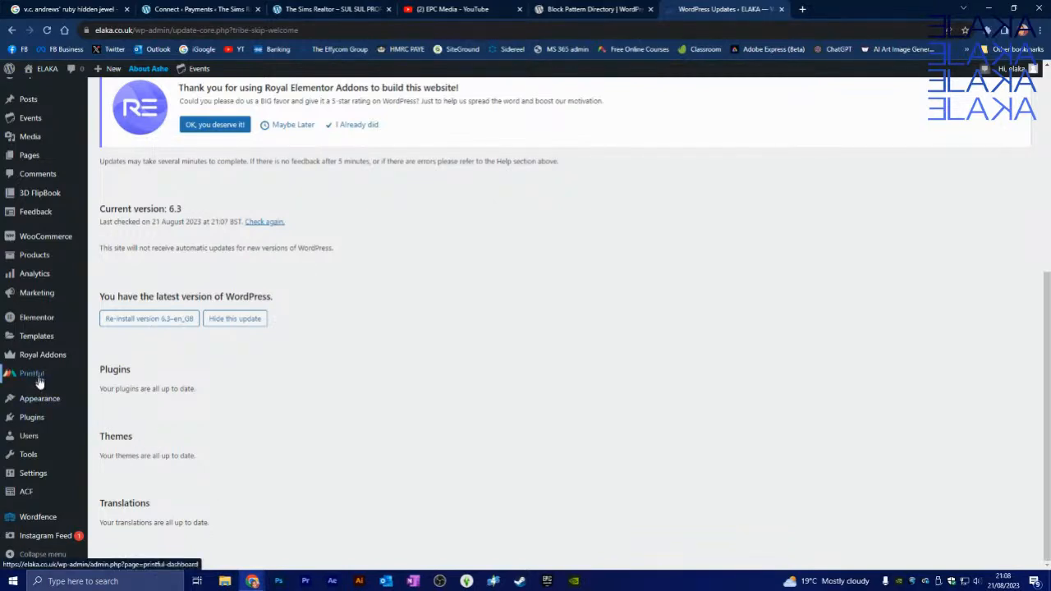
mouse_move(33, 258)
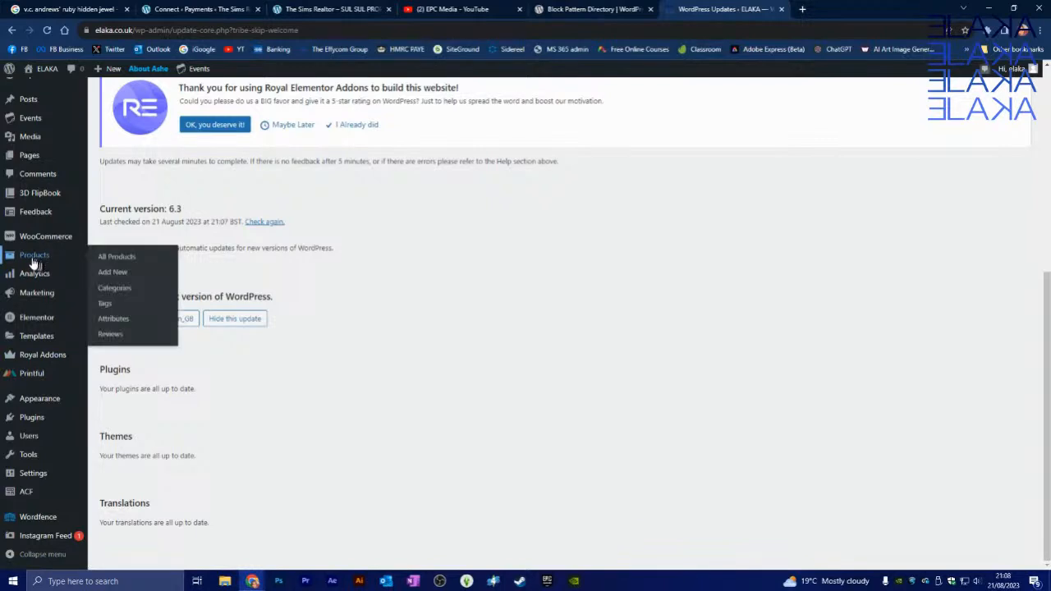
left_click(33, 258)
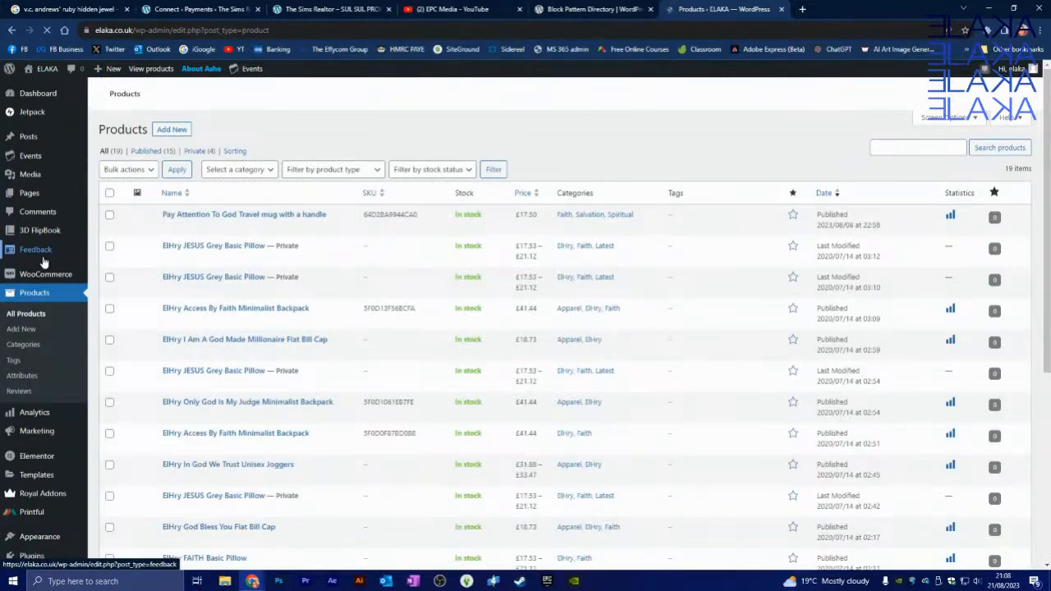
Examine the product list's images, stock status, prices, categories and the actions offered for each product.
scroll(197, 308, "down", 3)
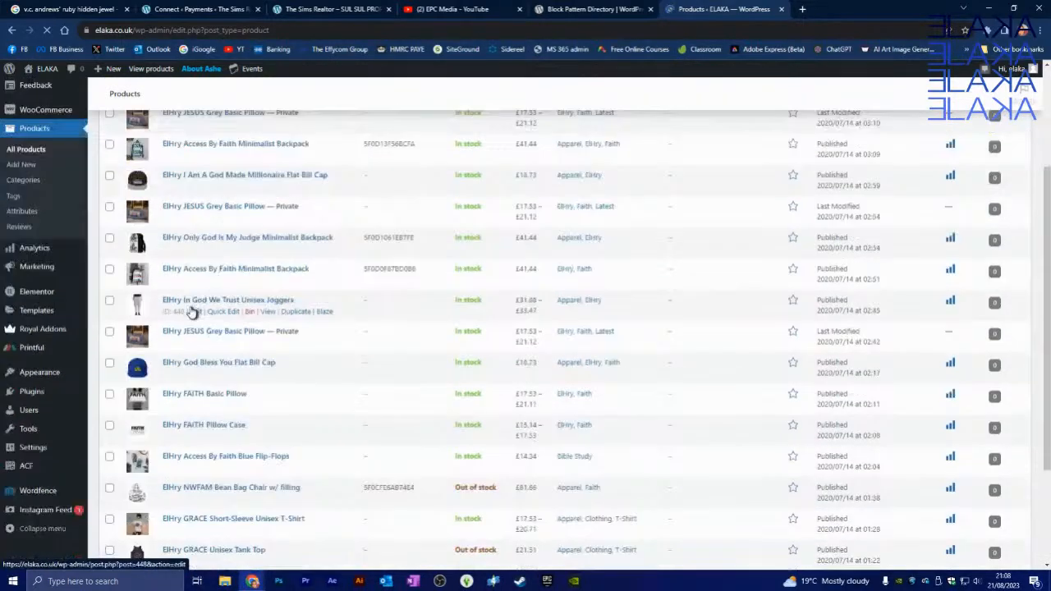
scroll(196, 312, "down", 3)
scroll(246, 317, "up", 8)
scroll(226, 318, "down", 8)
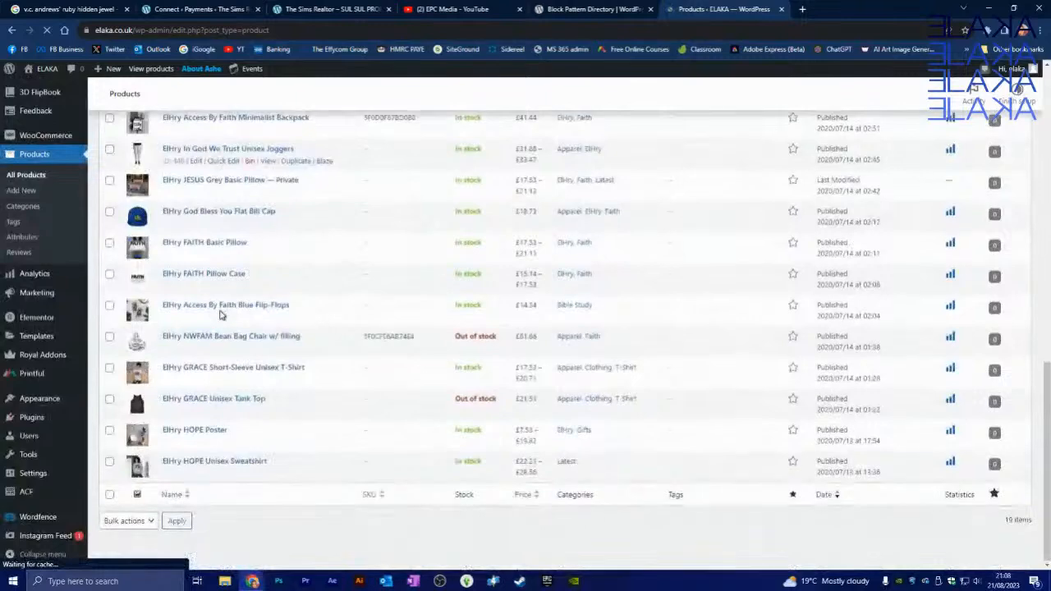
scroll(226, 312, "up", 5)
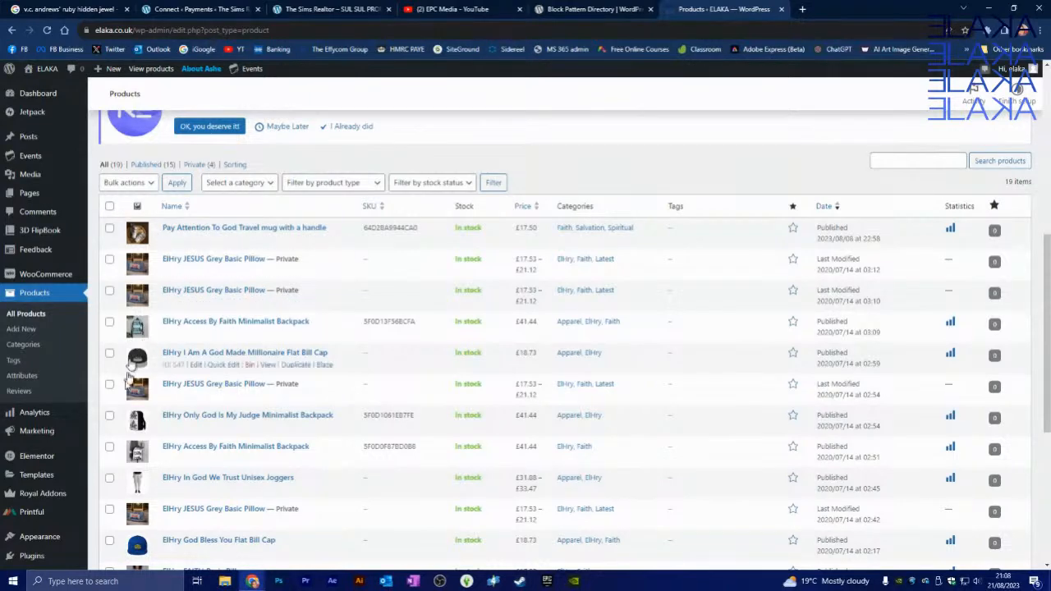
scroll(323, 295, "down", 1)
scroll(323, 292, "down", 3)
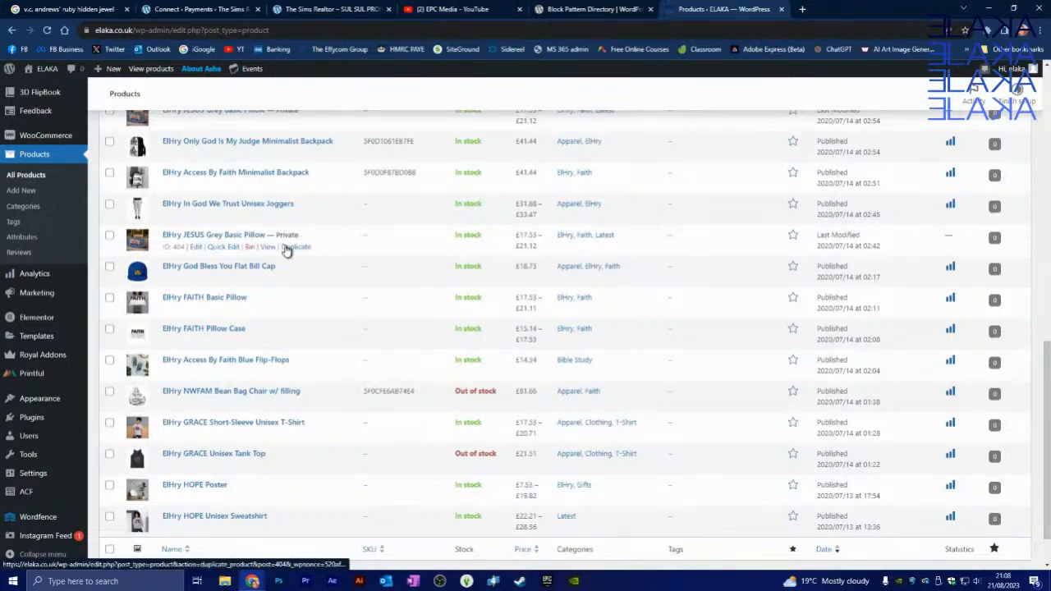
scroll(329, 335, "up", 1)
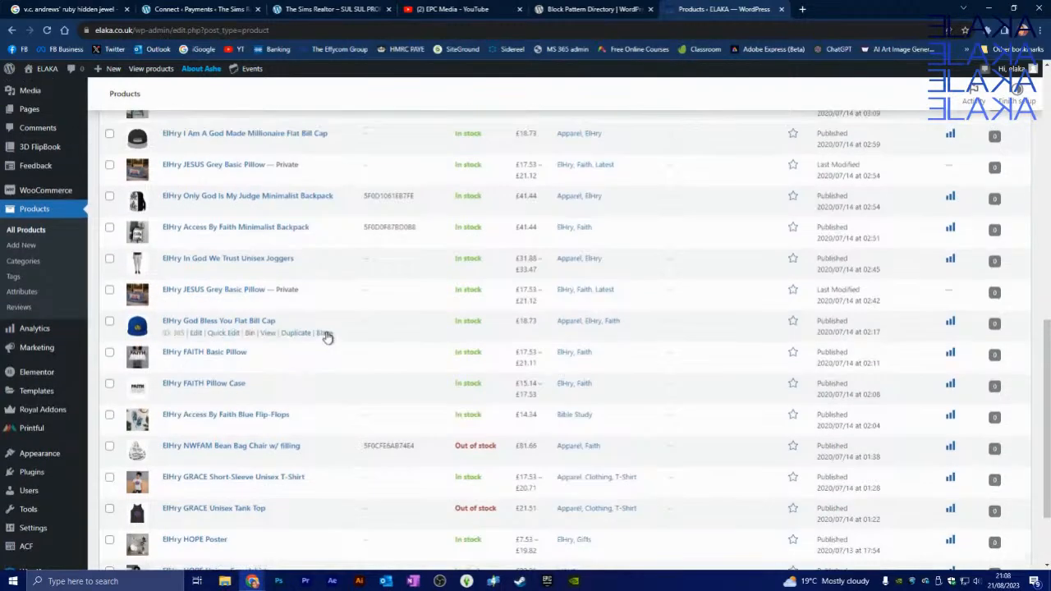
scroll(329, 333, "up", 6)
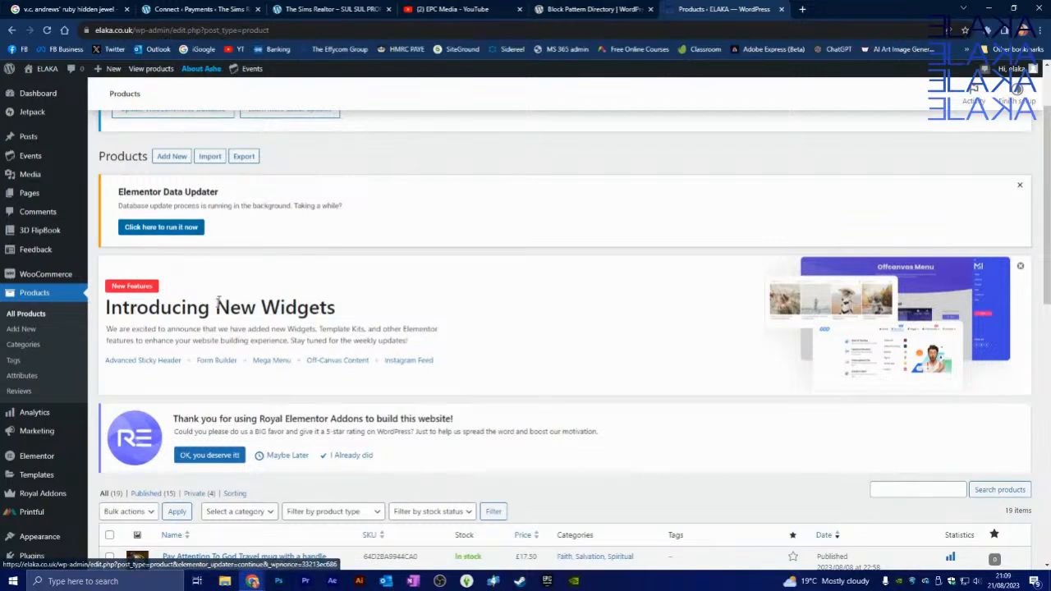
scroll(165, 394, "down", 1)
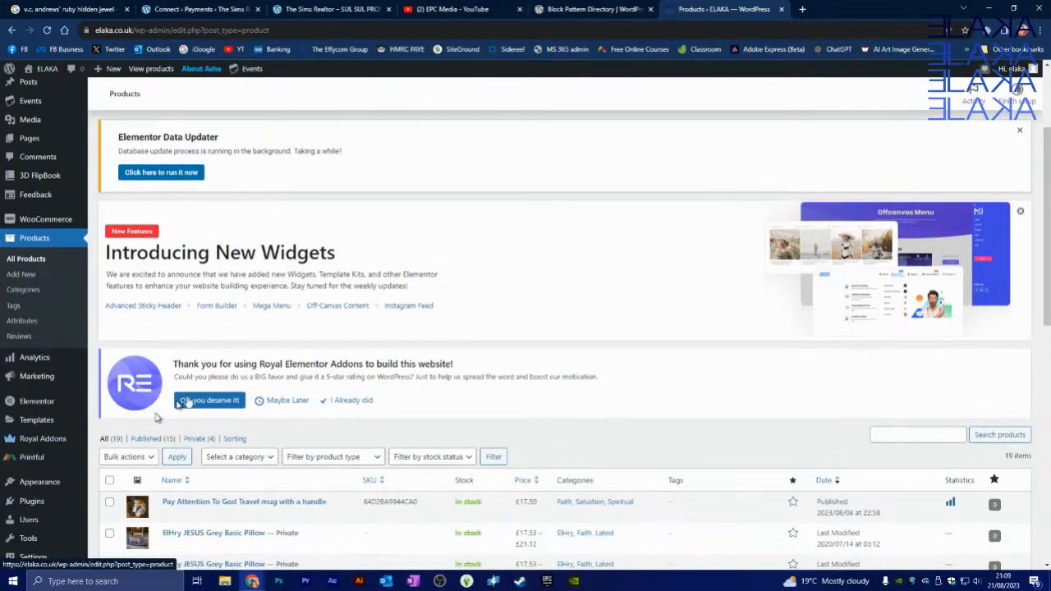
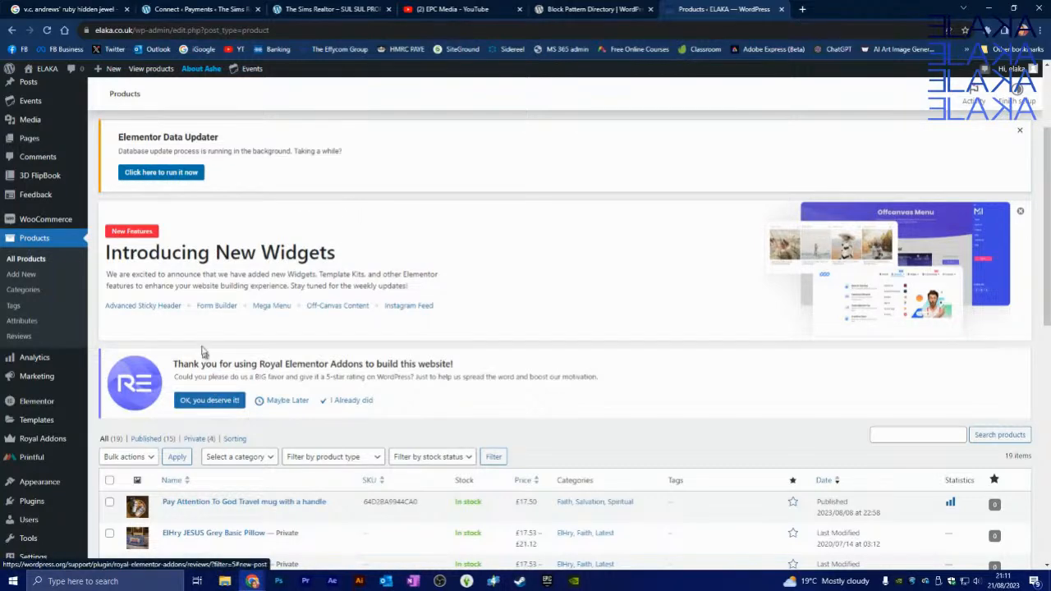
Start a new product on the ELAKA site and name it "A ONE TO ONE SIT DOWN WITH ELAKA".
scroll(287, 230, "down", 3)
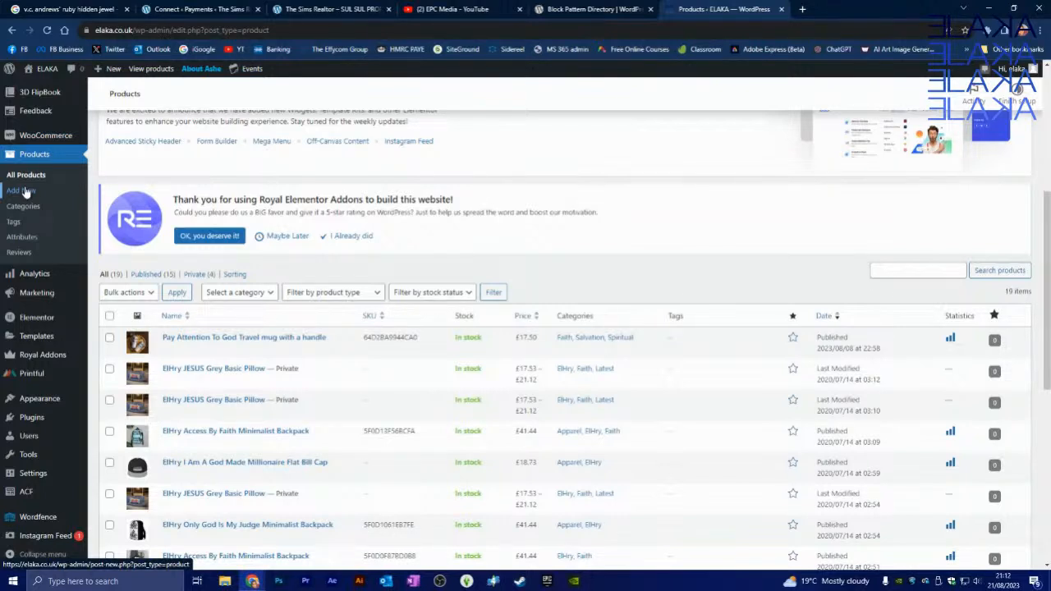
left_click(27, 194)
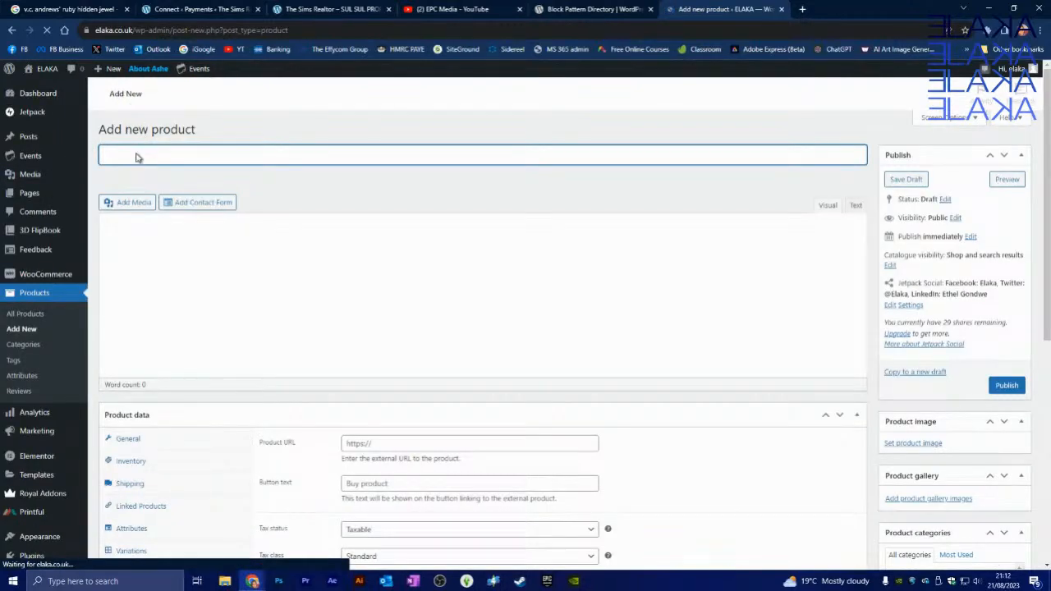
scroll(216, 309, "down", 2)
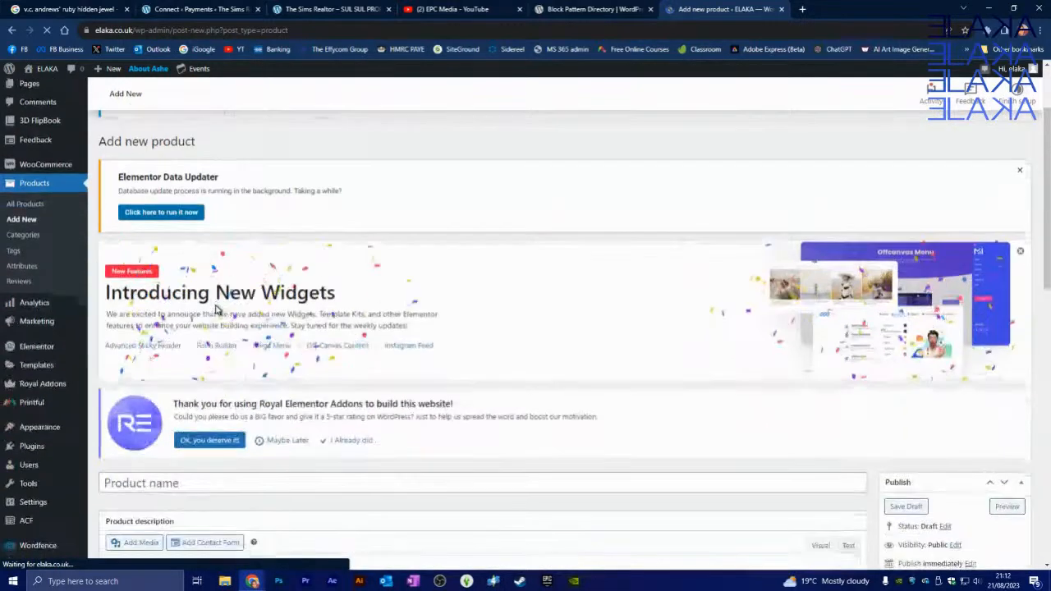
scroll(216, 310, "down", 3)
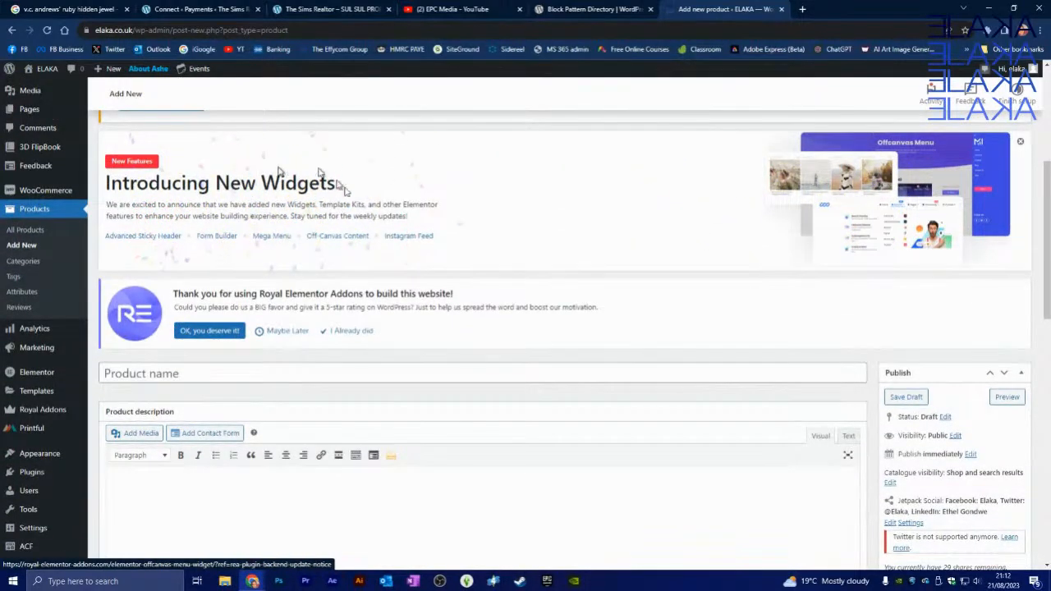
scroll(366, 164, "down", 1)
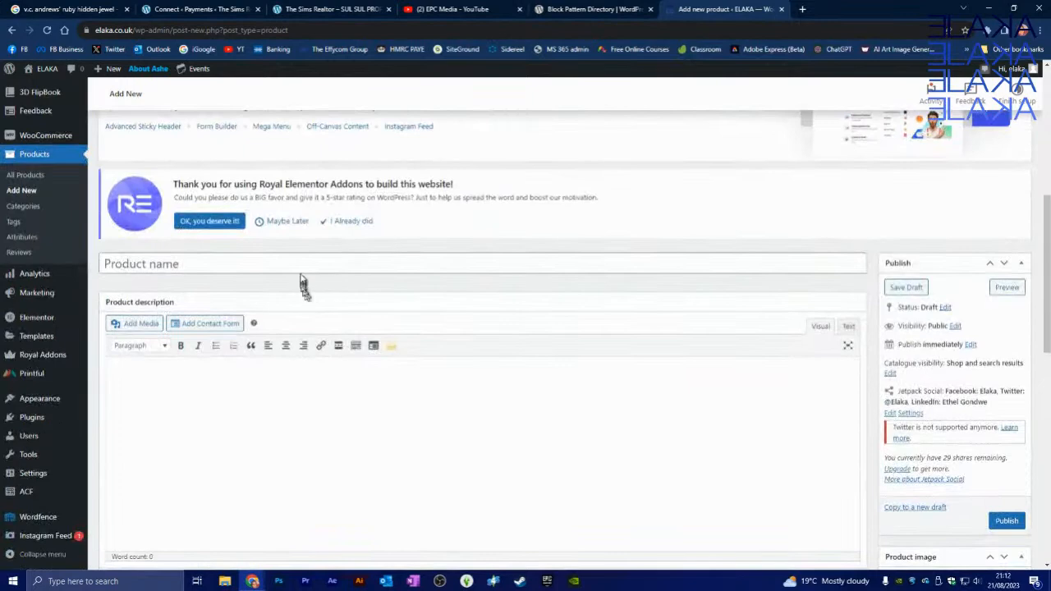
left_click(358, 265)
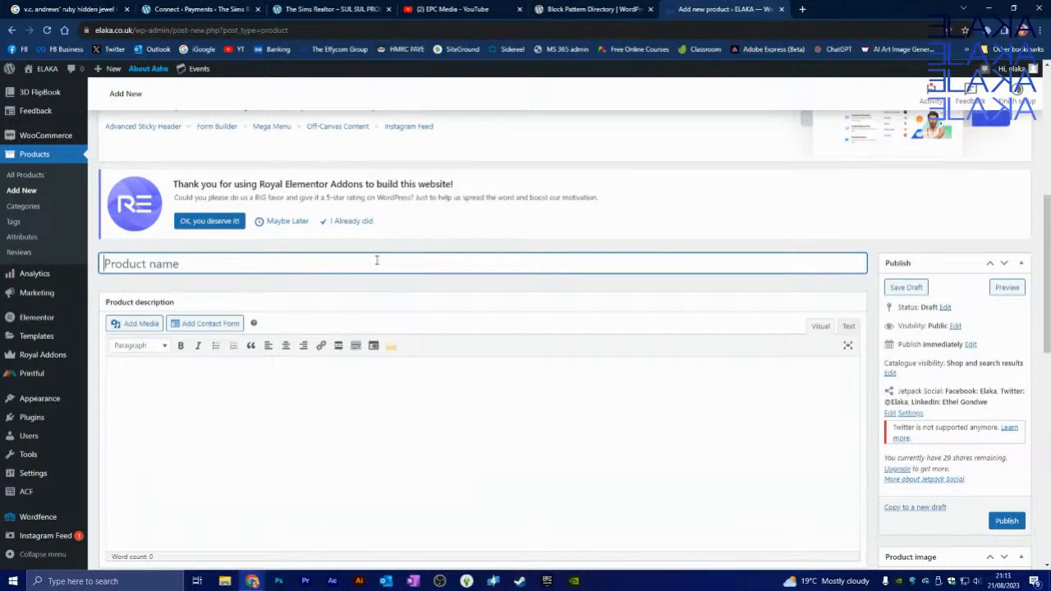
type("A N")
key("BackSpace")
type("ONE TO ONE")
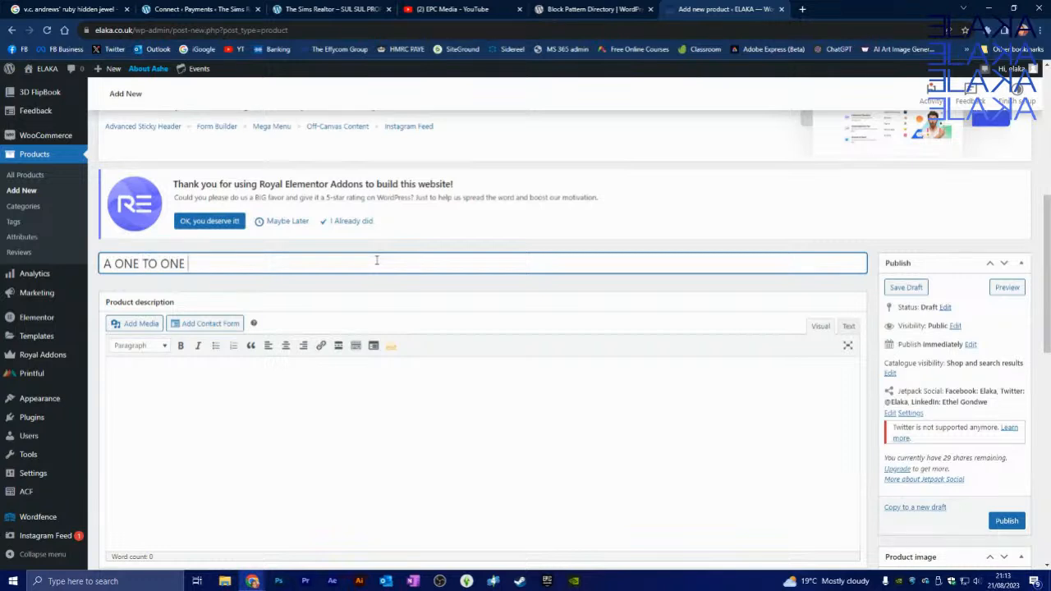
type(" SIT DOWN WITH ELAKA")
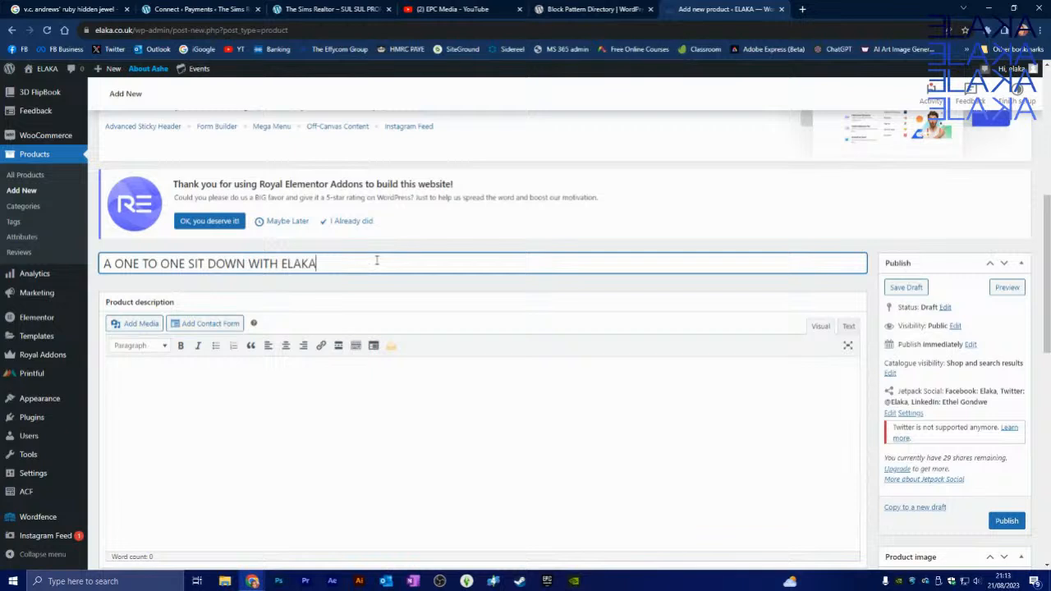
left_click(194, 373)
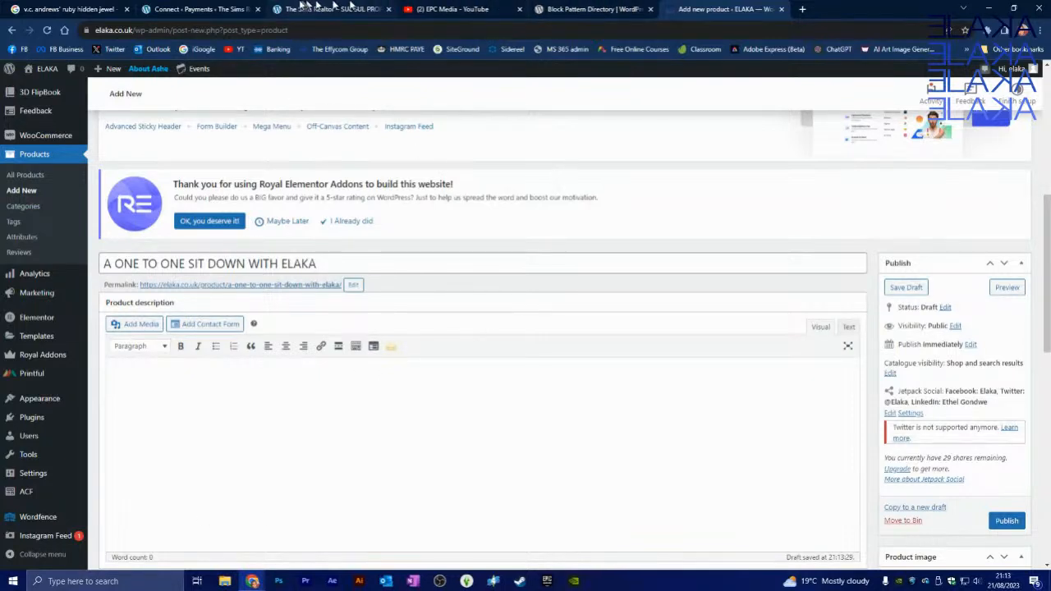
Open The Sims Realtor site's permalink settings and review the permalink structure, category and tag bases, and product permalink options.
left_click(230, 7)
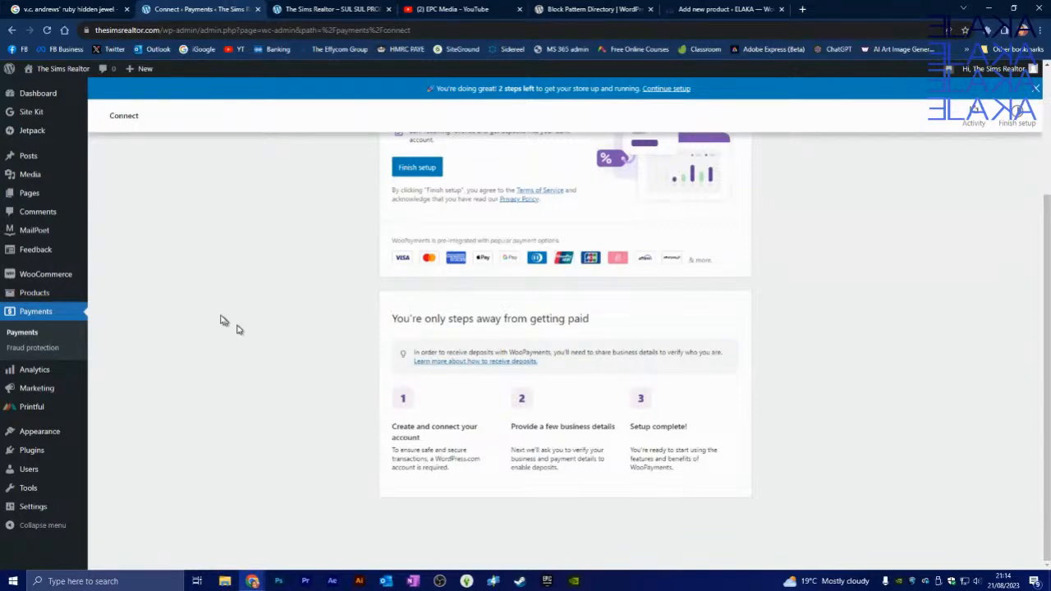
mouse_move(59, 388)
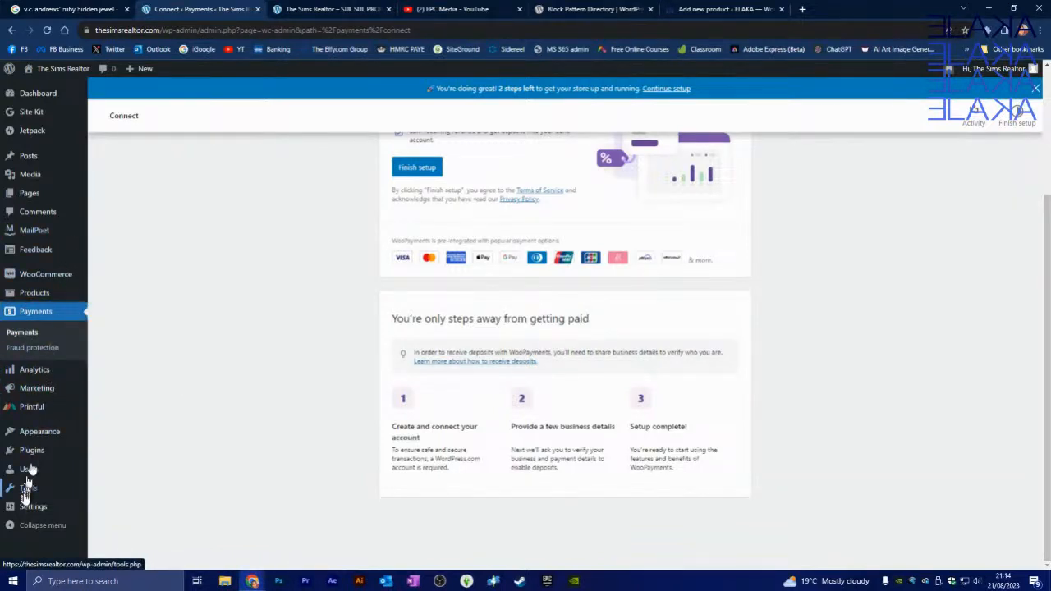
mouse_move(36, 509)
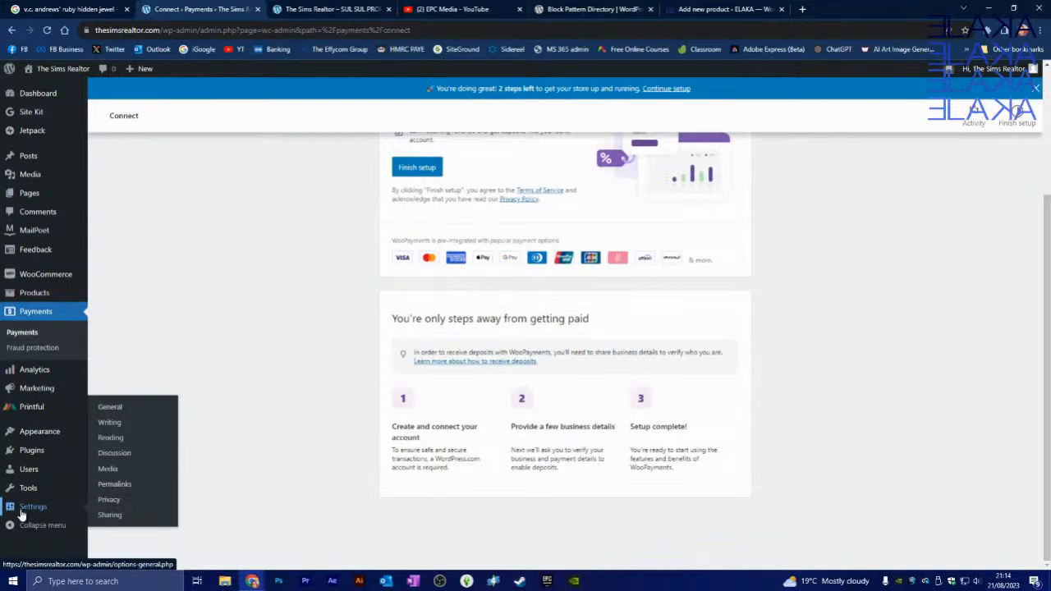
left_click(128, 490)
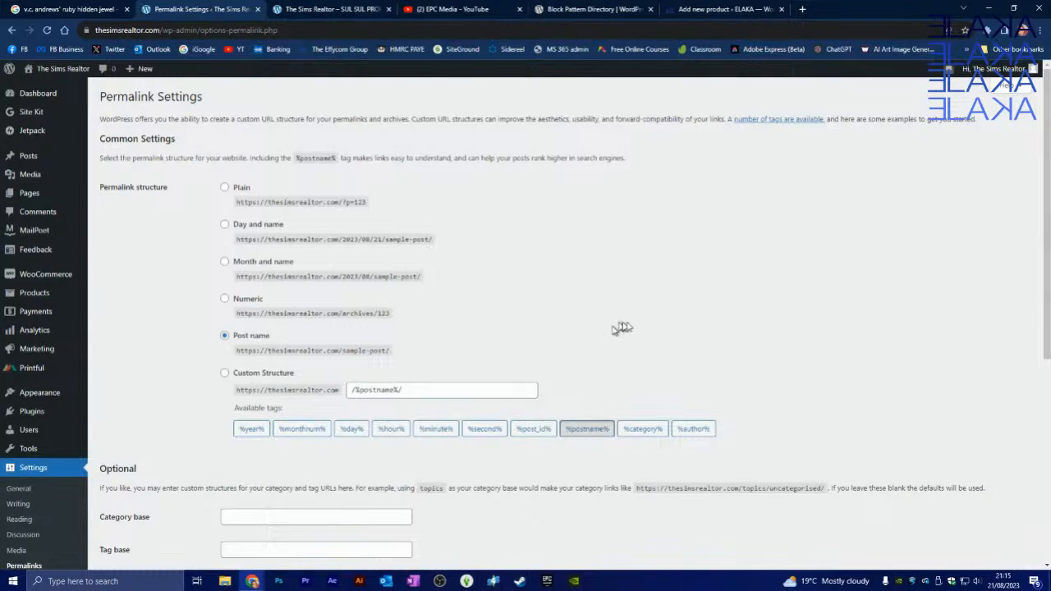
scroll(238, 369, "down", 1)
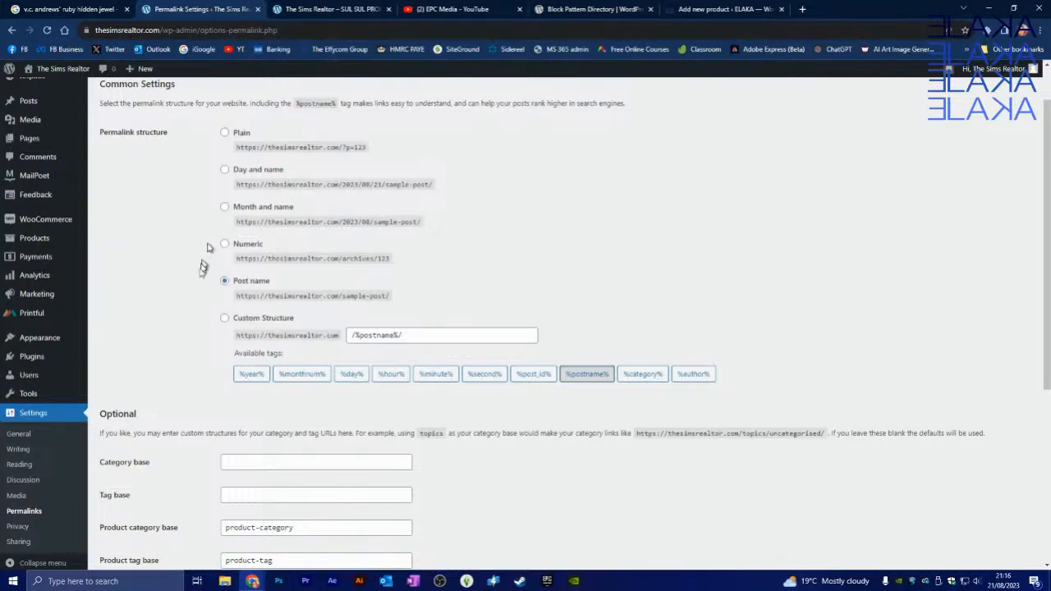
scroll(191, 273, "down", 1)
scroll(189, 247, "down", 3)
scroll(174, 210, "down", 1)
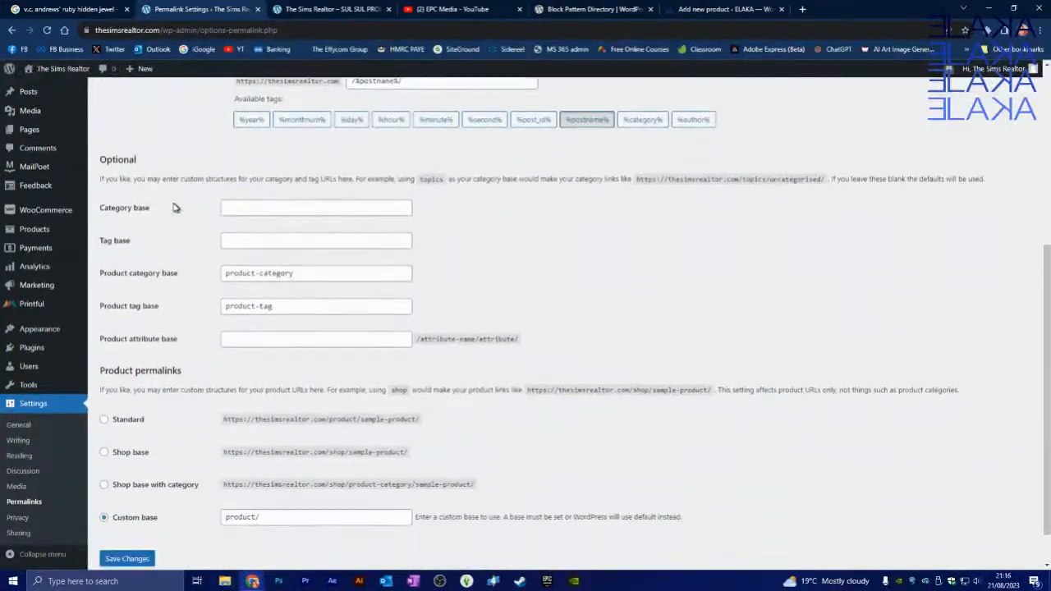
scroll(174, 209, "down", 1)
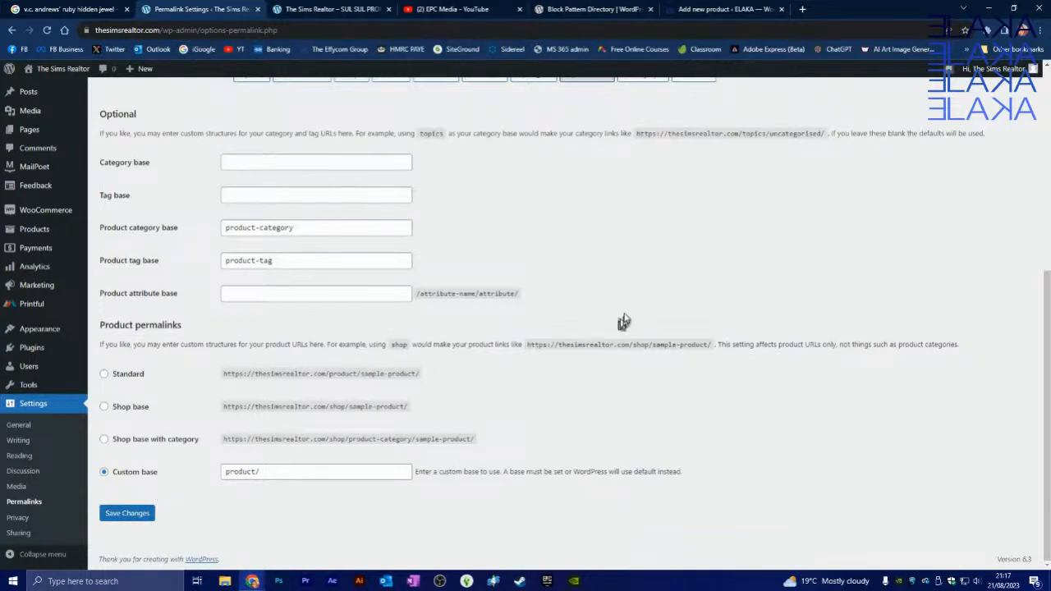
Return to the new ELAKA product and review its description, product data, short description and size chart sections.
left_click(727, 9)
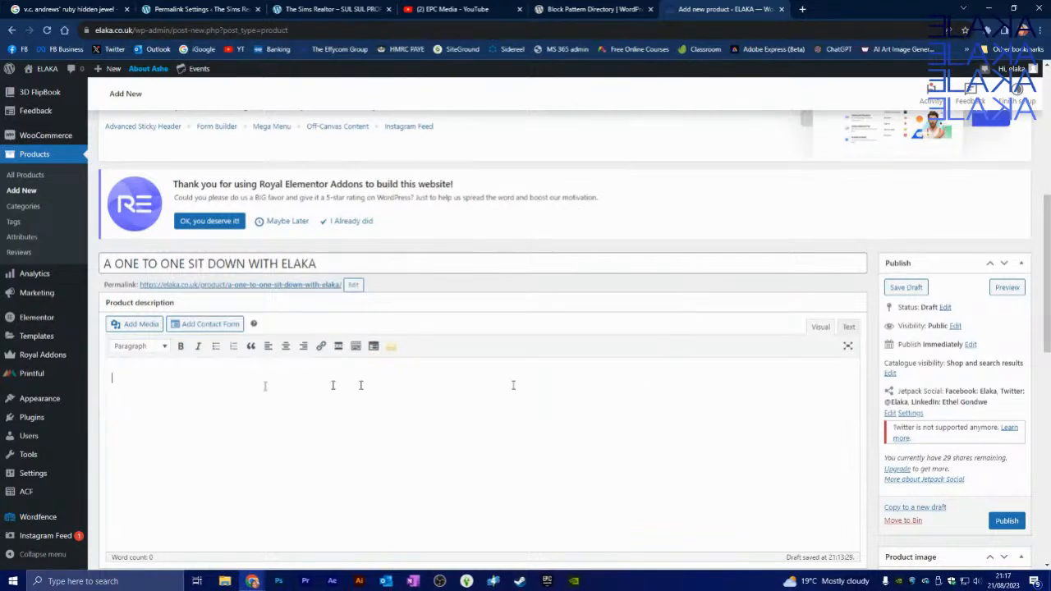
scroll(270, 381, "down", 2)
left_click(181, 219)
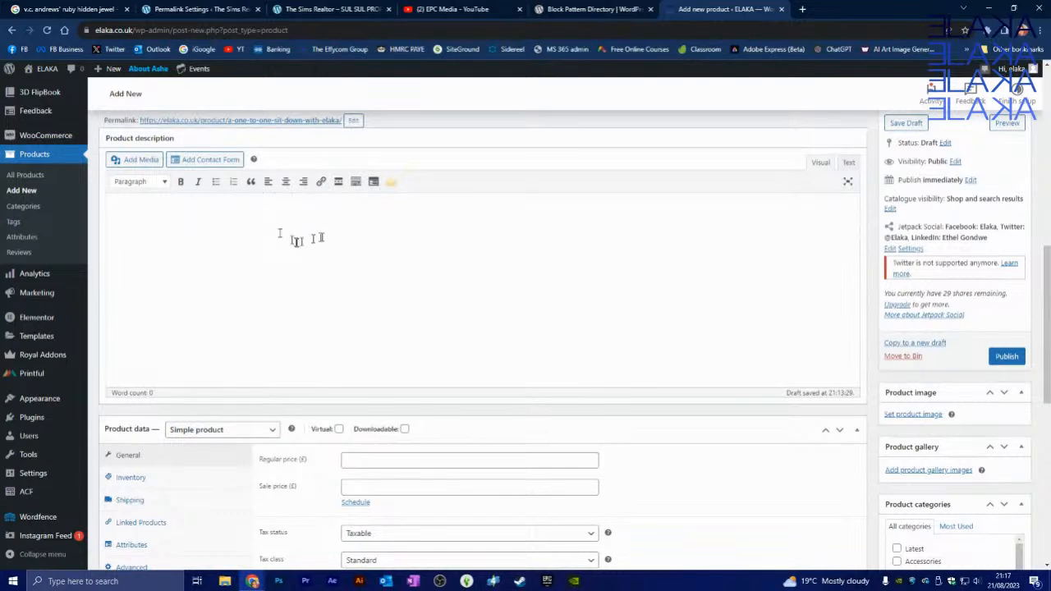
scroll(510, 256, "down", 3)
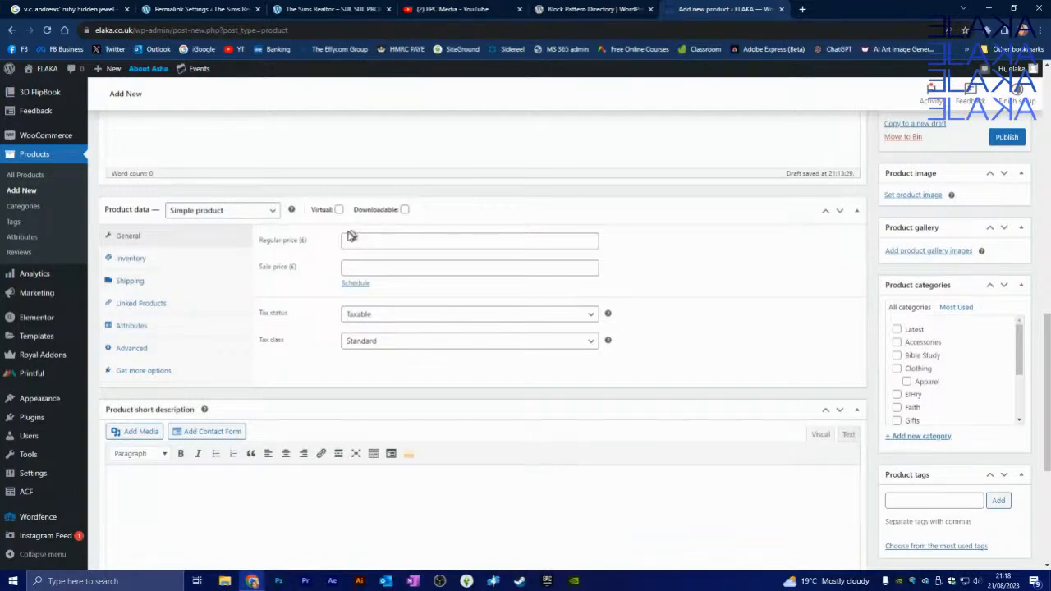
scroll(361, 234, "down", 2)
left_click(152, 320)
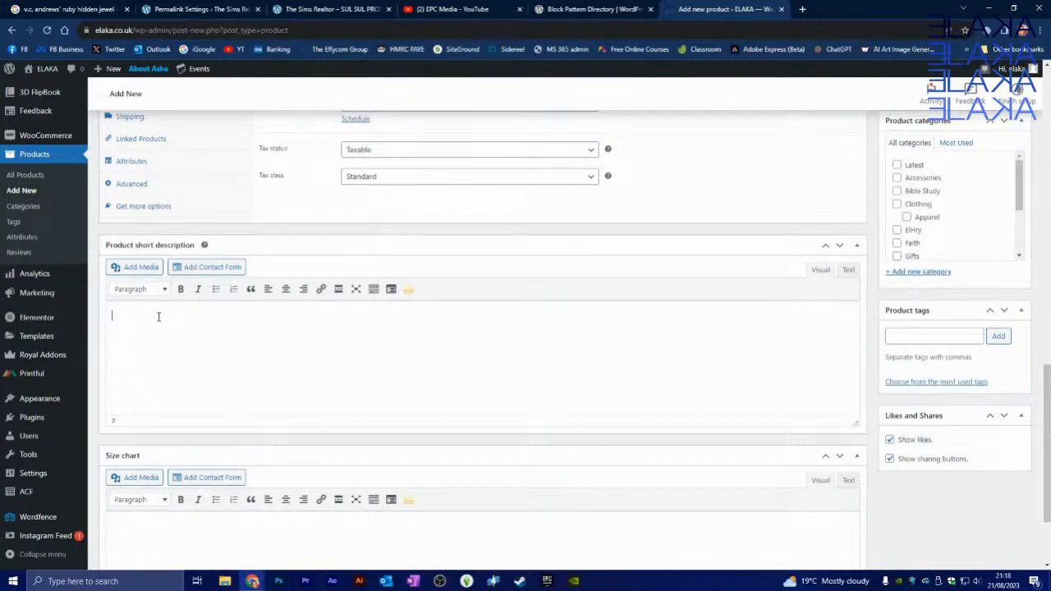
scroll(176, 284, "down", 2)
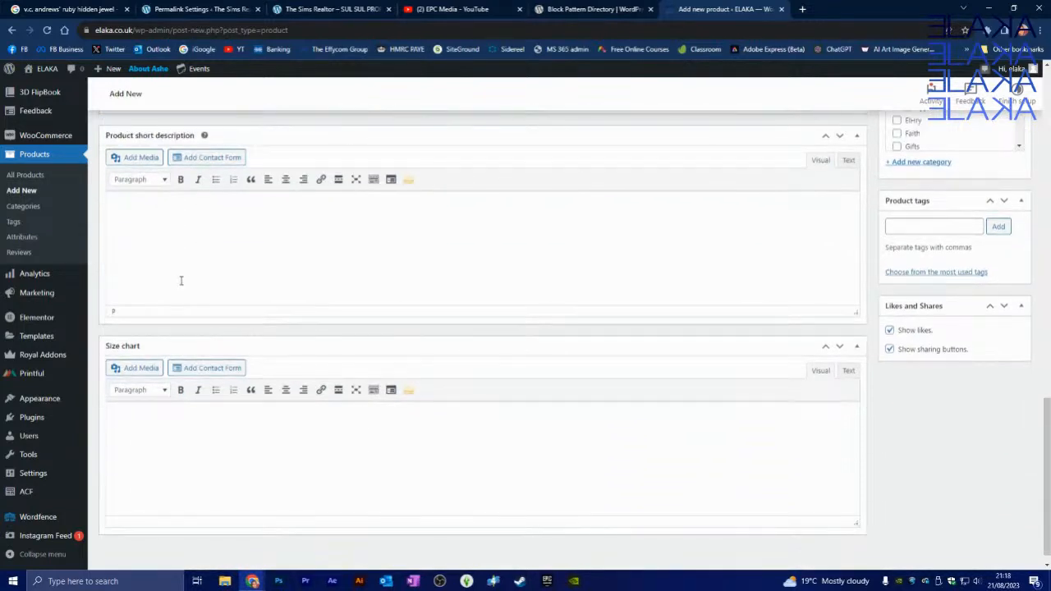
scroll(243, 406, "down", 1)
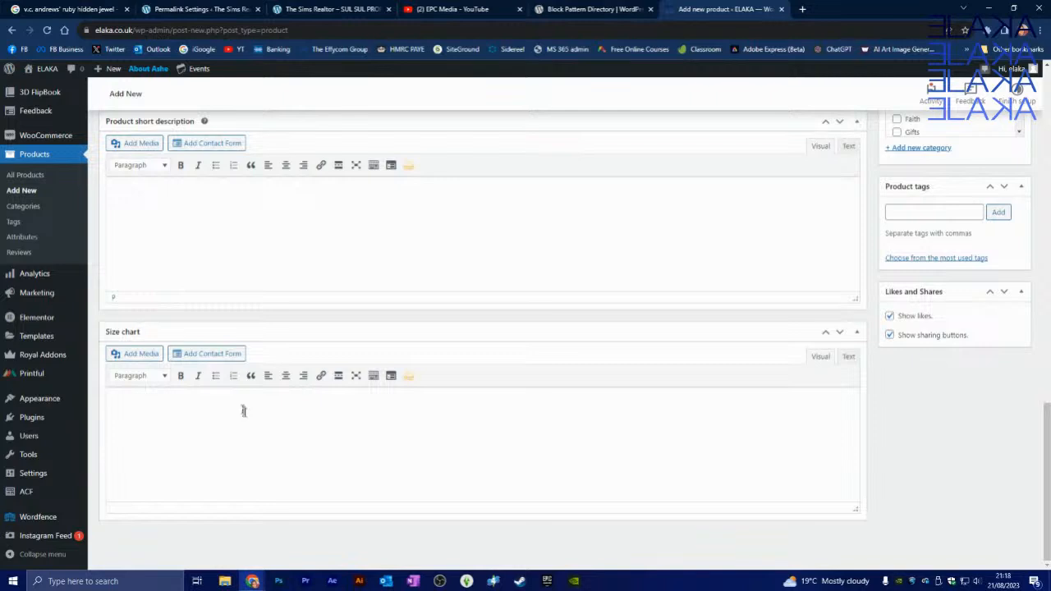
left_click(256, 404)
scroll(465, 434, "up", 1)
scroll(465, 433, "up", 3)
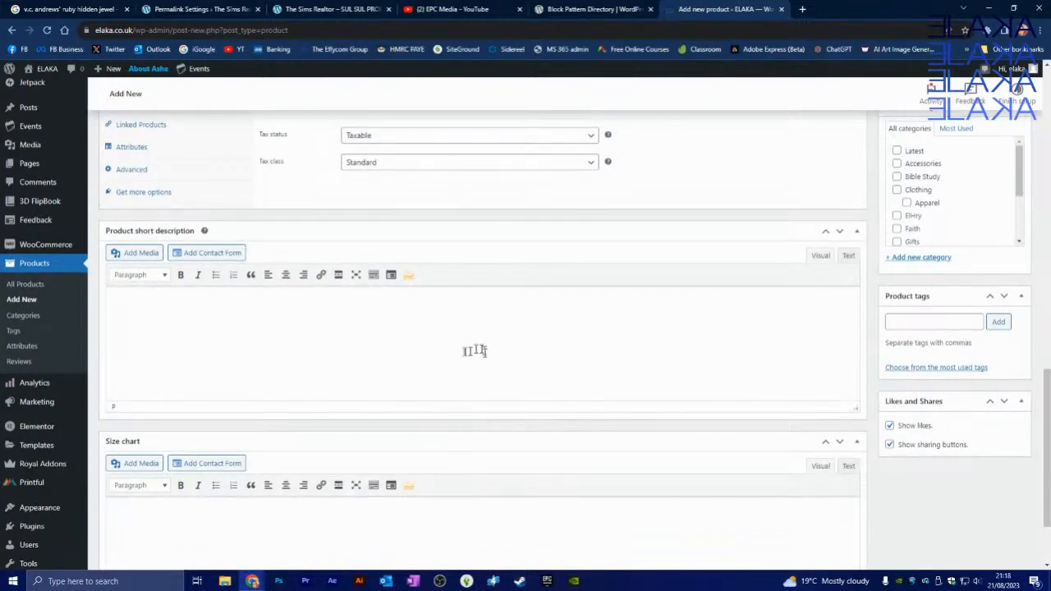
Examine the product types offered for the new product's data, from simple to variable.
scroll(443, 349, "down", 3)
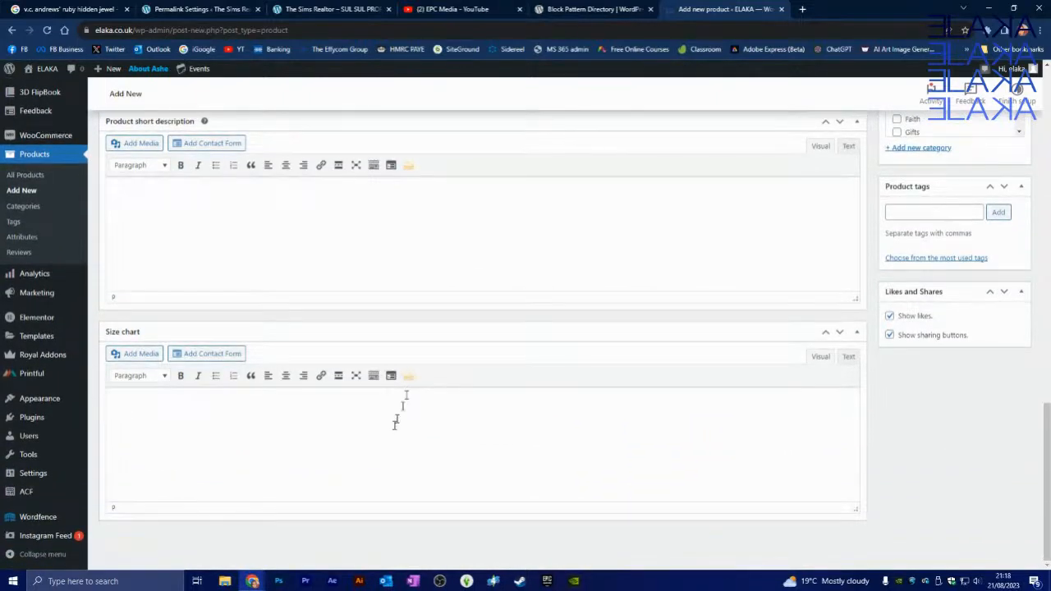
scroll(403, 423, "up", 9)
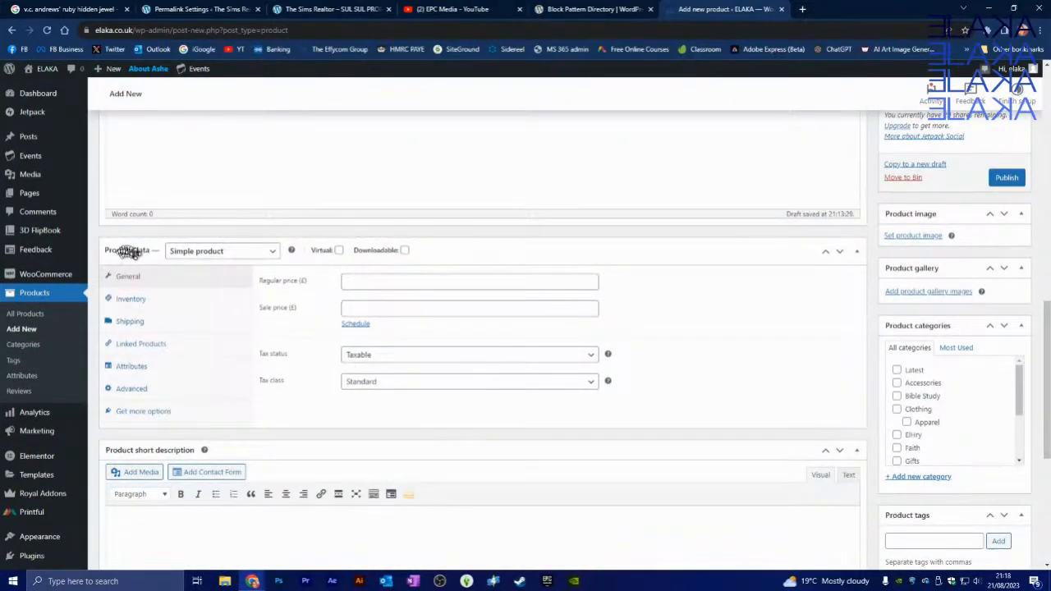
left_click(275, 255)
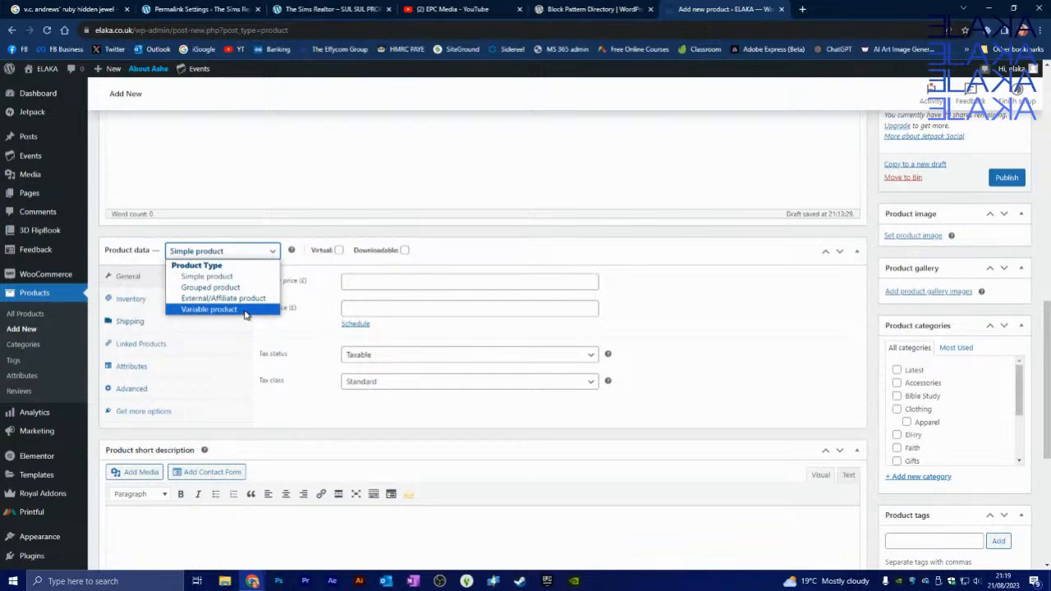
left_click(478, 247)
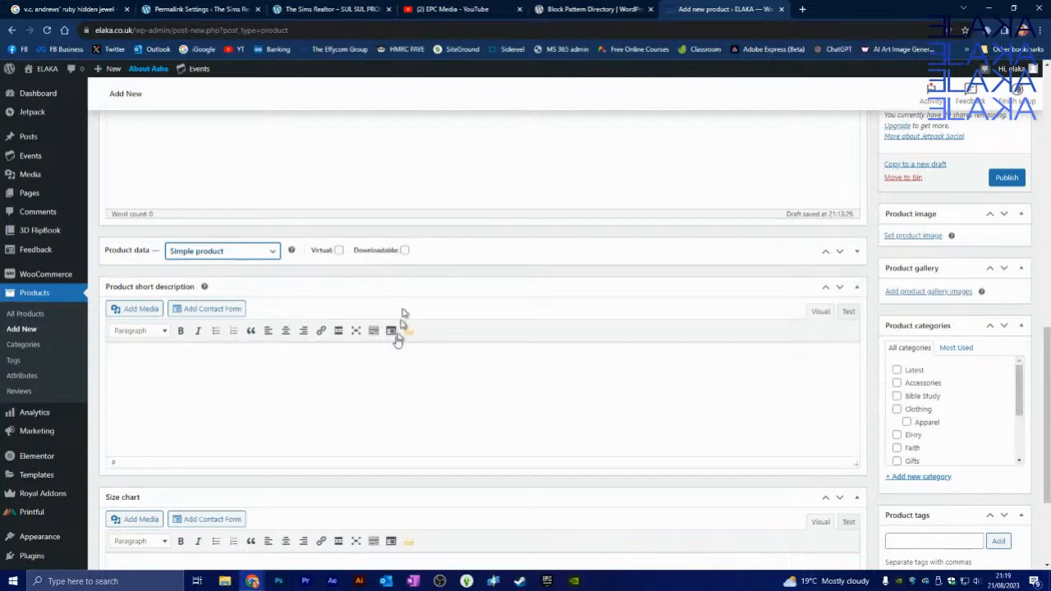
Move the Product data section below the short description and back above it, dismissing the feedback prompt.
scroll(518, 337, "up", 1)
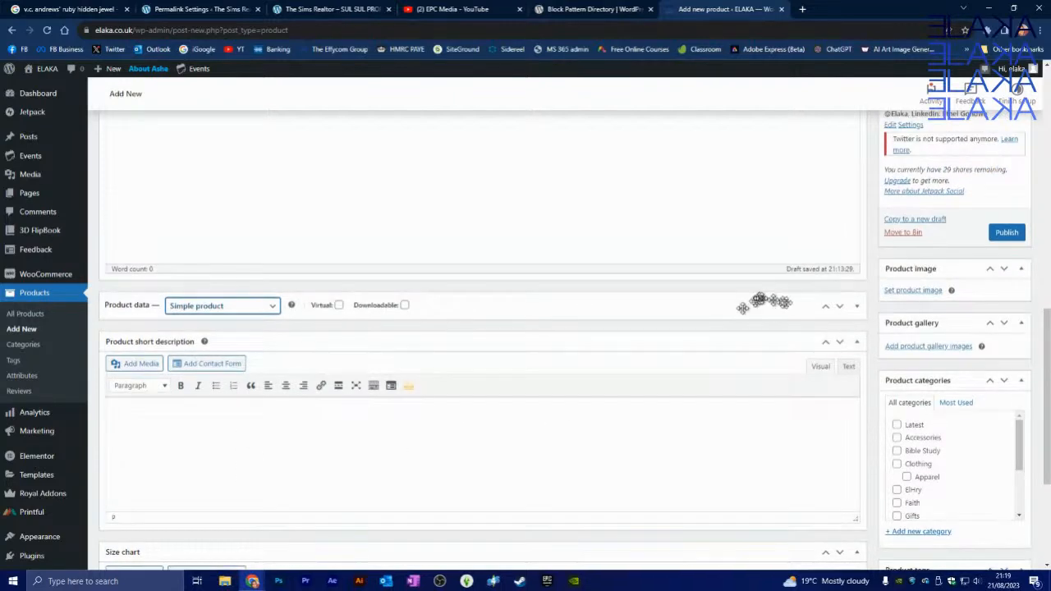
left_click(840, 307)
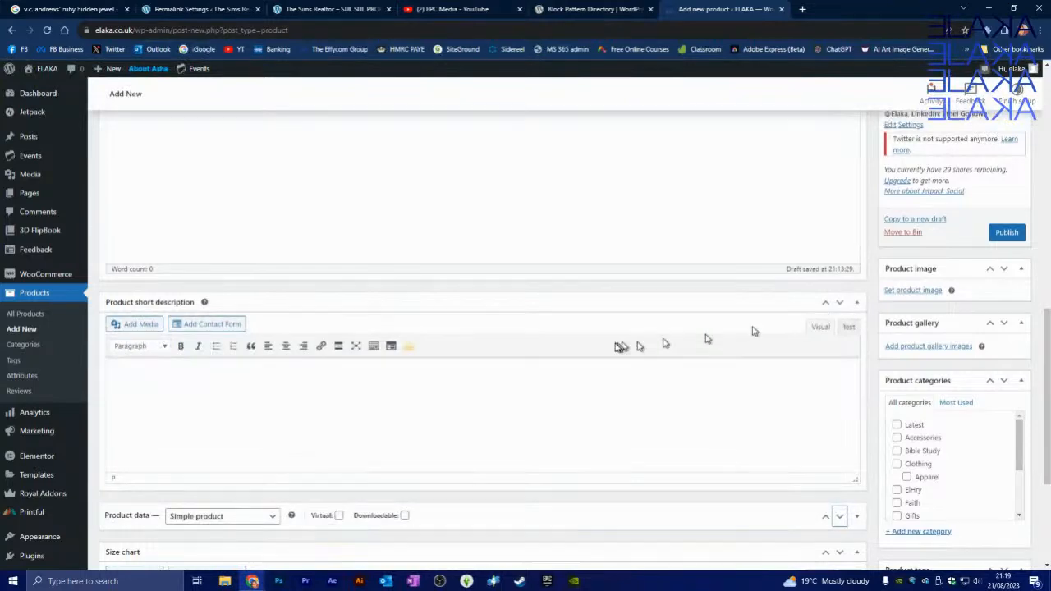
scroll(781, 336, "down", 3)
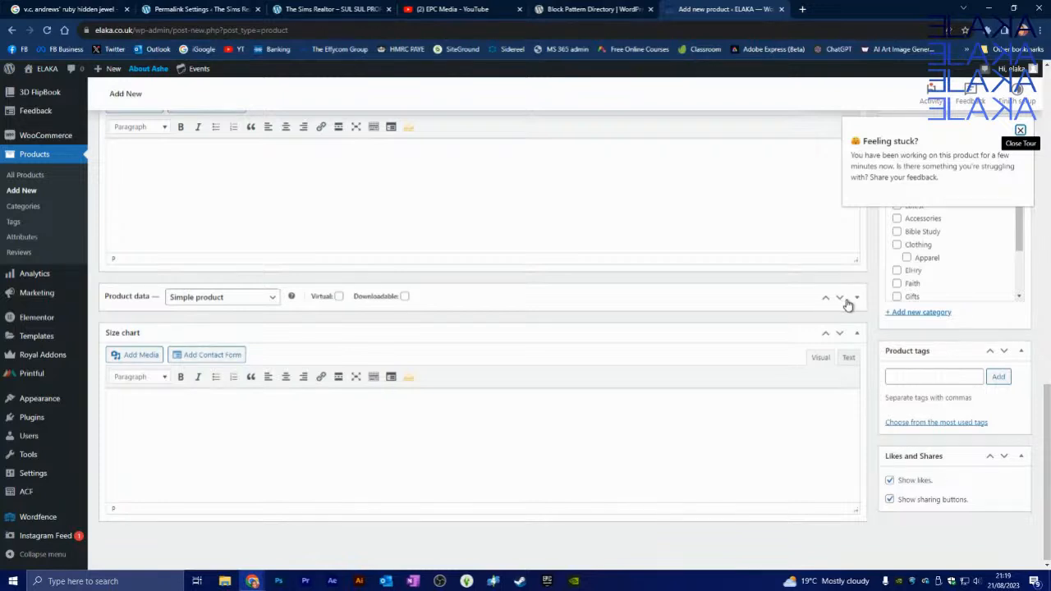
left_click(1021, 131)
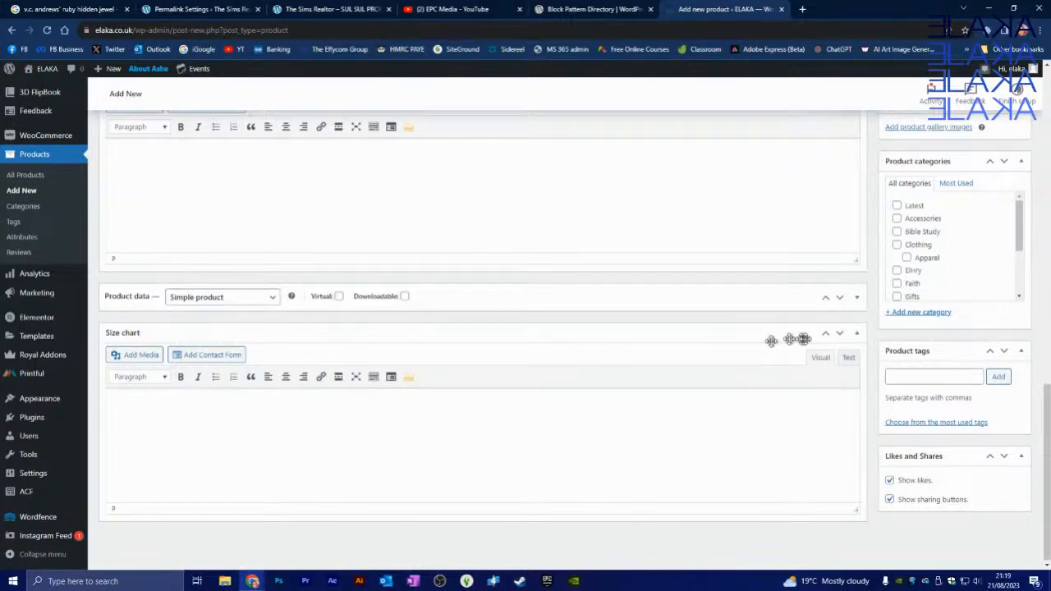
left_click(825, 299)
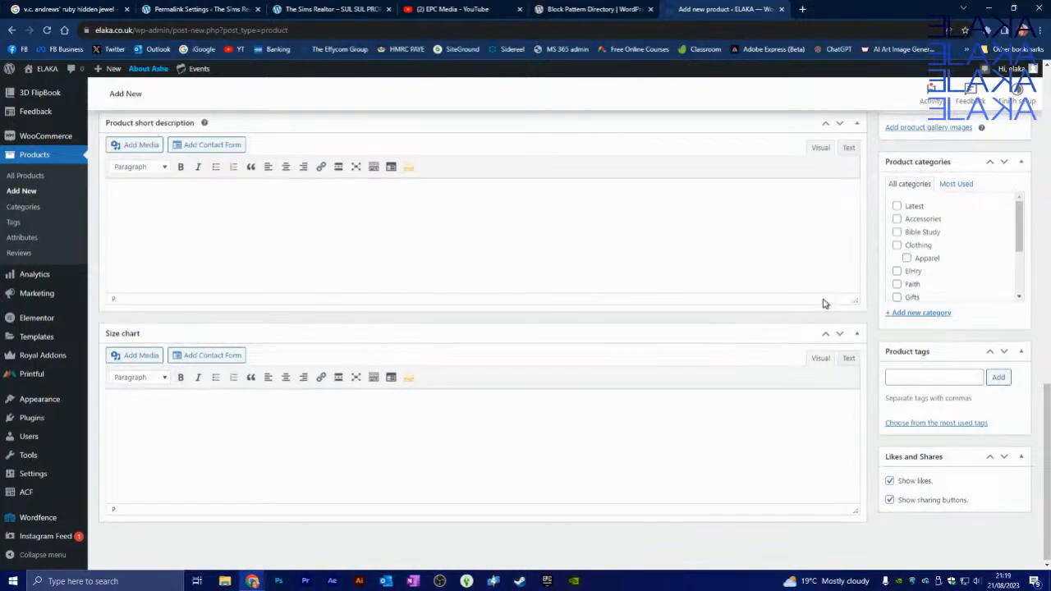
scroll(821, 292, "up", 3)
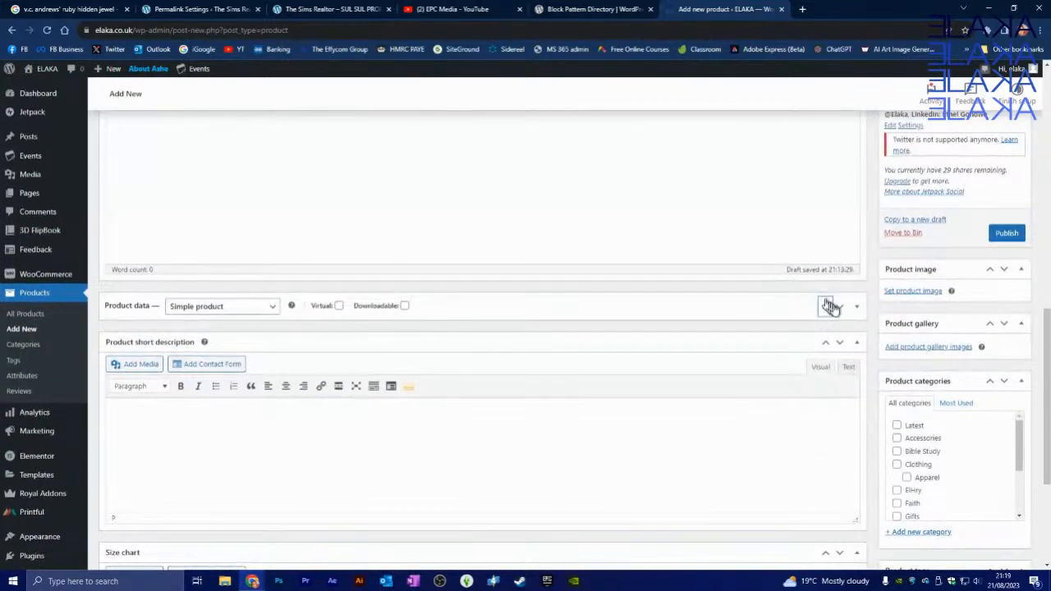
Move the Product data section down below the size chart and return it to its place above the short description.
scroll(844, 313, "up", 10)
scroll(822, 310, "down", 11)
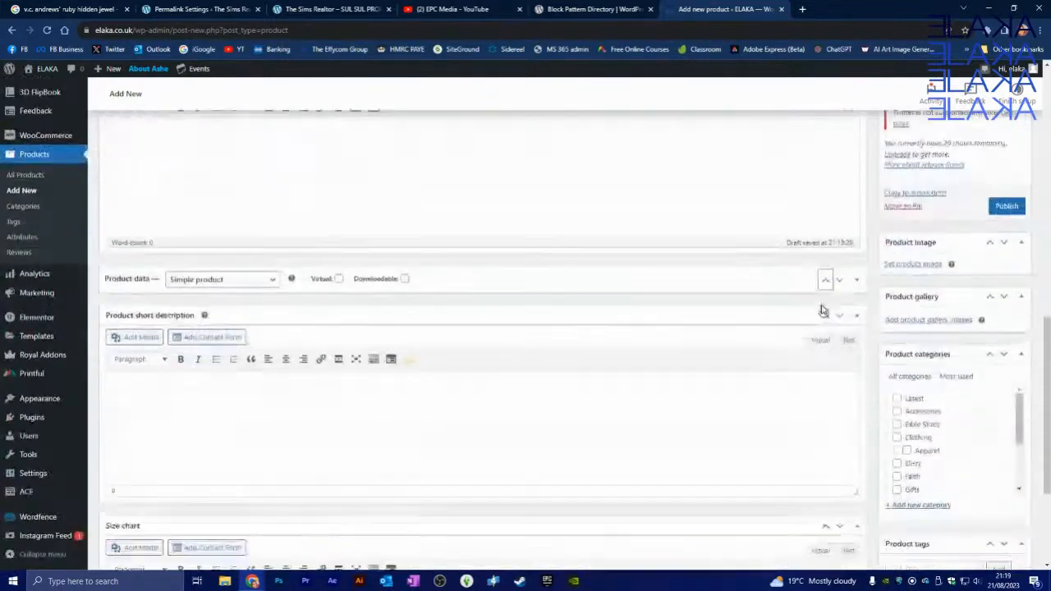
left_click(839, 252)
scroll(740, 333, "down", 2)
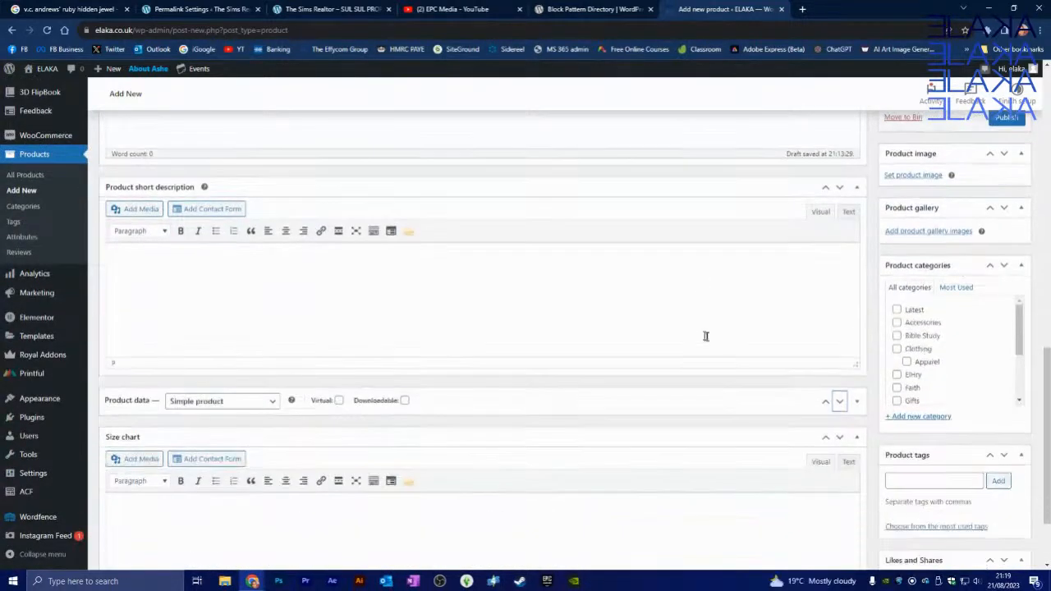
left_click(839, 298)
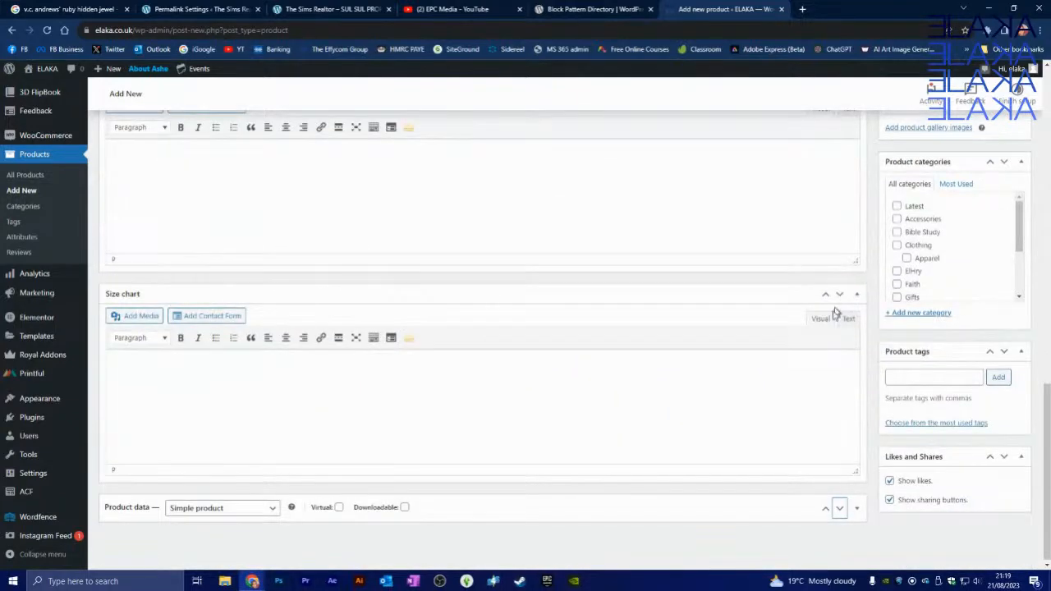
left_click(841, 509)
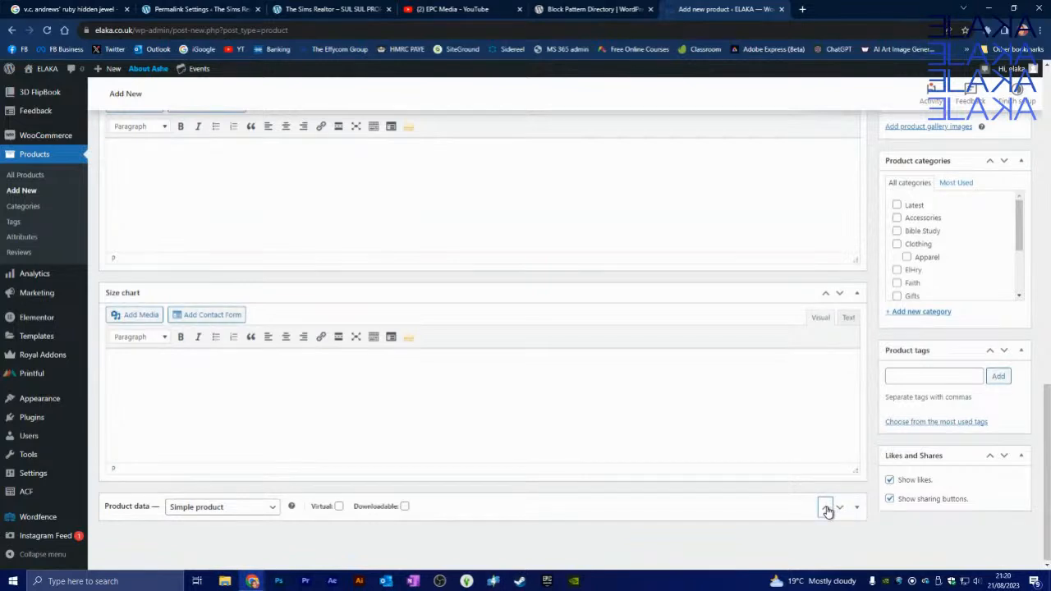
left_click(826, 508)
scroll(816, 356, "up", 1)
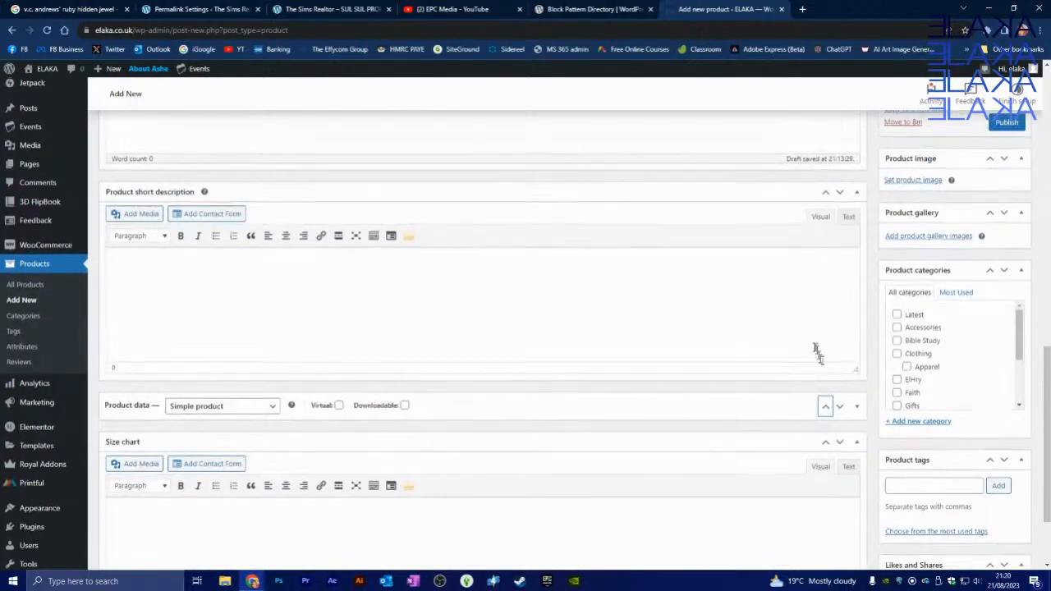
left_click(827, 406)
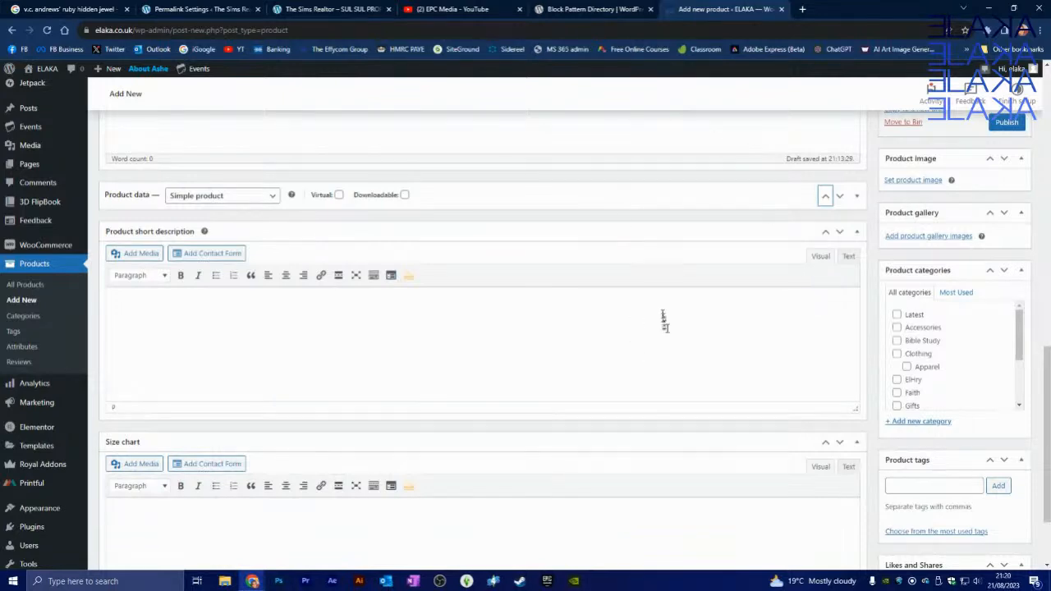
Expand the collapsed Product data section to show its general settings.
scroll(664, 320, "up", 2)
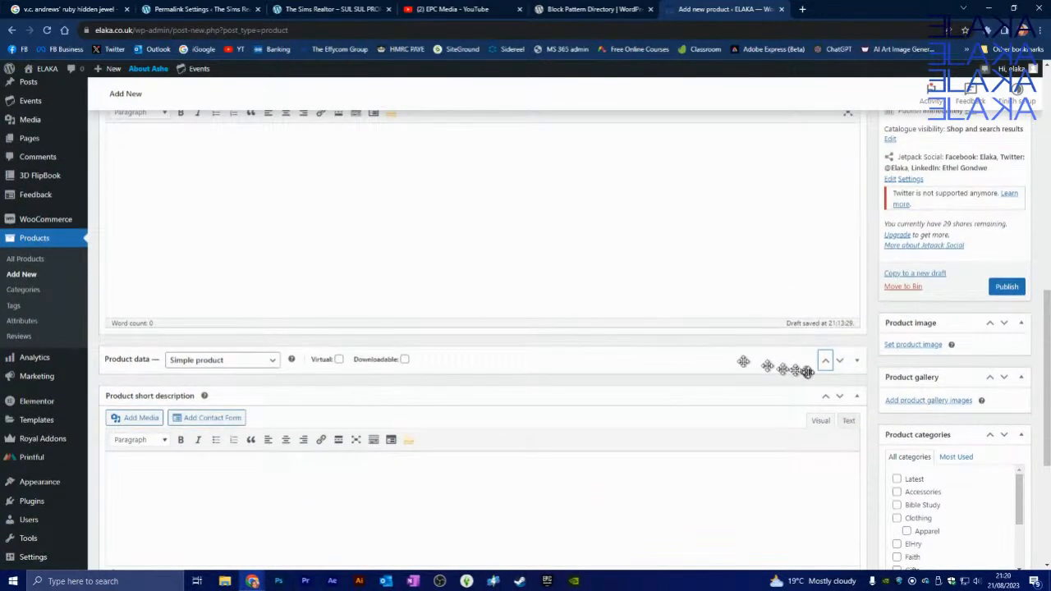
left_click(857, 362)
scroll(652, 374, "down", 2)
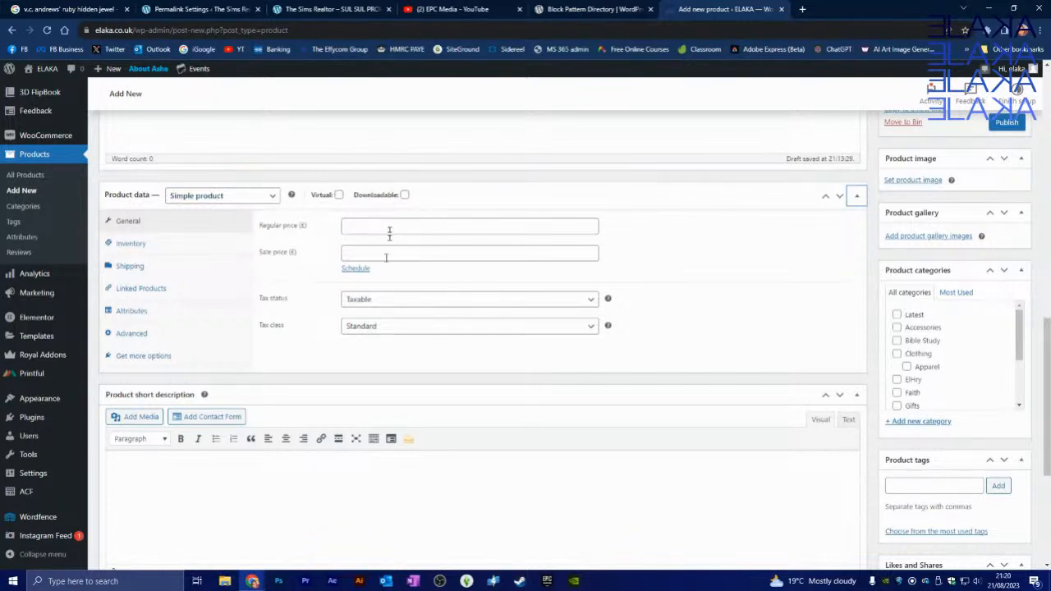
Toggle the product's Virtual option on and off to compare the available product data settings.
left_click(339, 196)
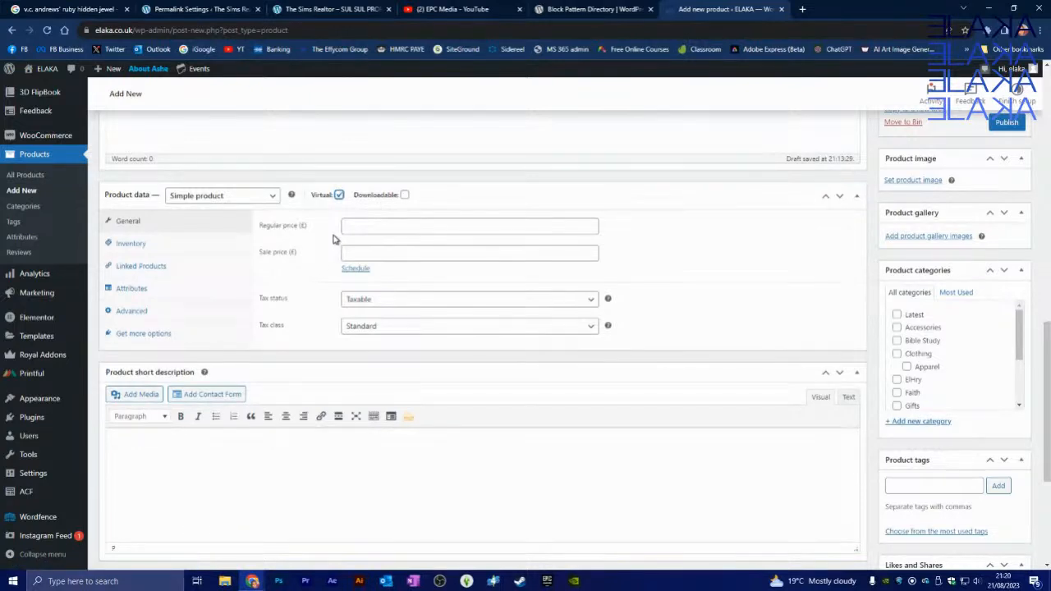
left_click(338, 195)
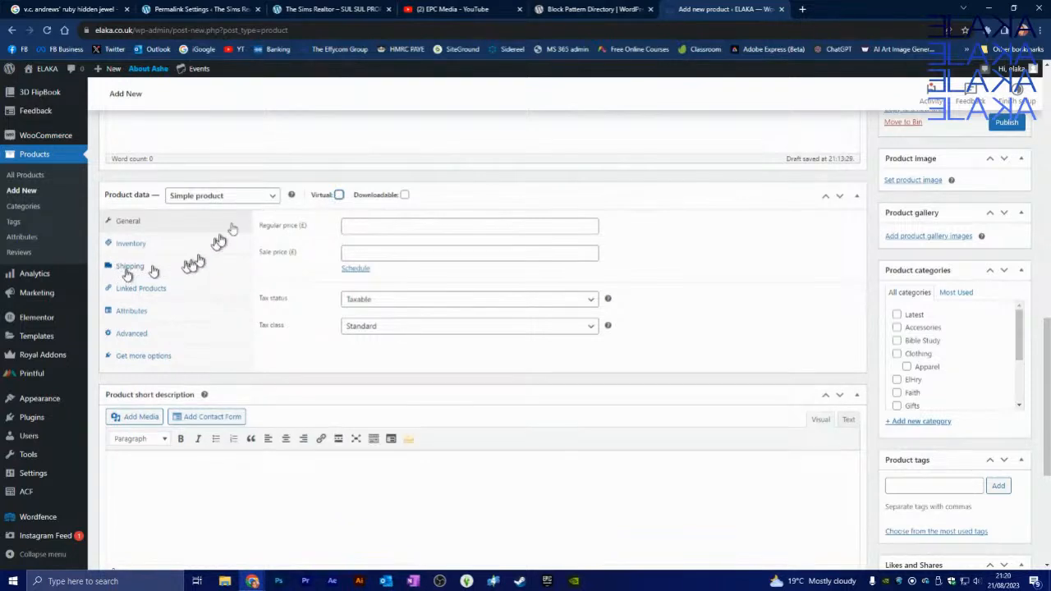
left_click(339, 195)
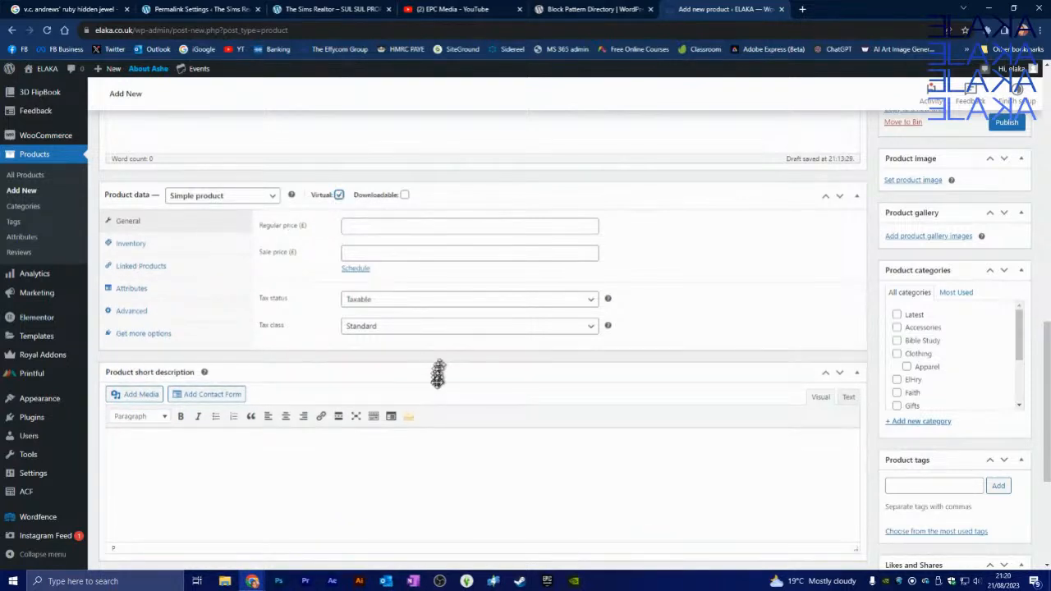
left_click(339, 196)
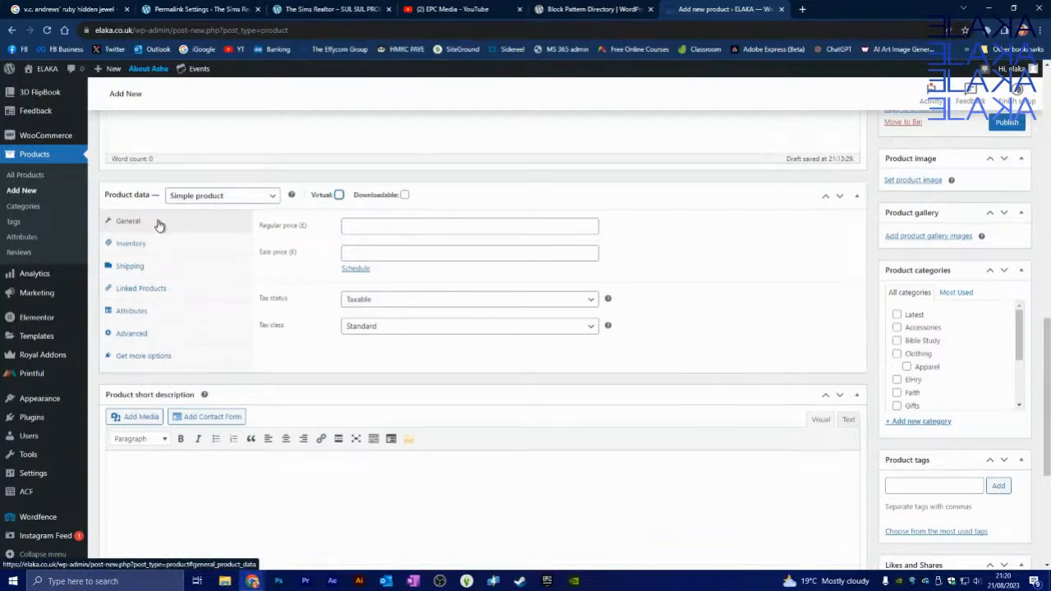
Set the product's regular price to £50.00 and its sale price to £25.00.
left_click(386, 226)
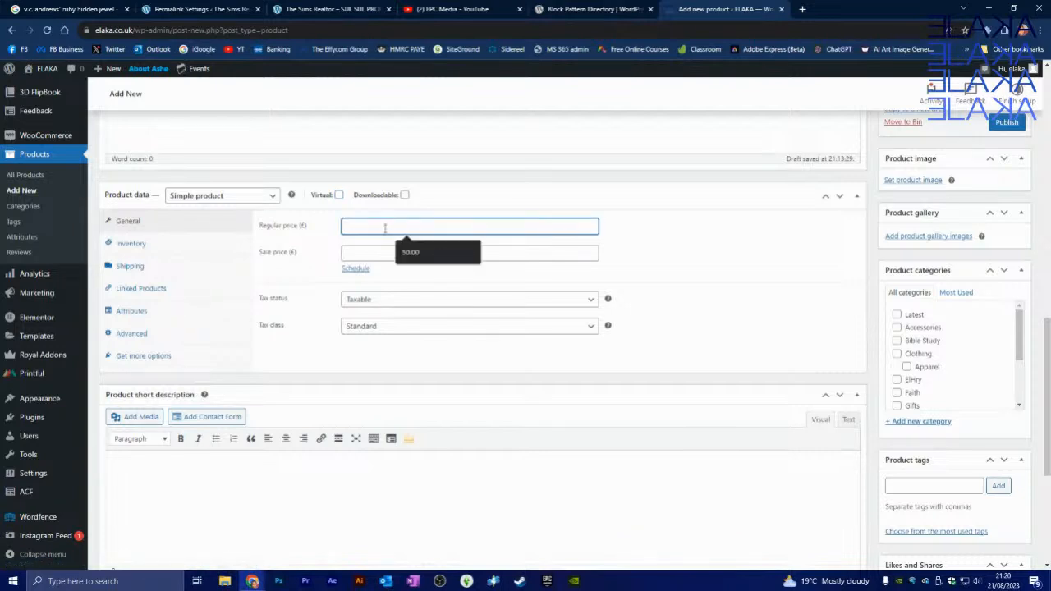
left_click(411, 252)
left_click(372, 253)
left_click(409, 279)
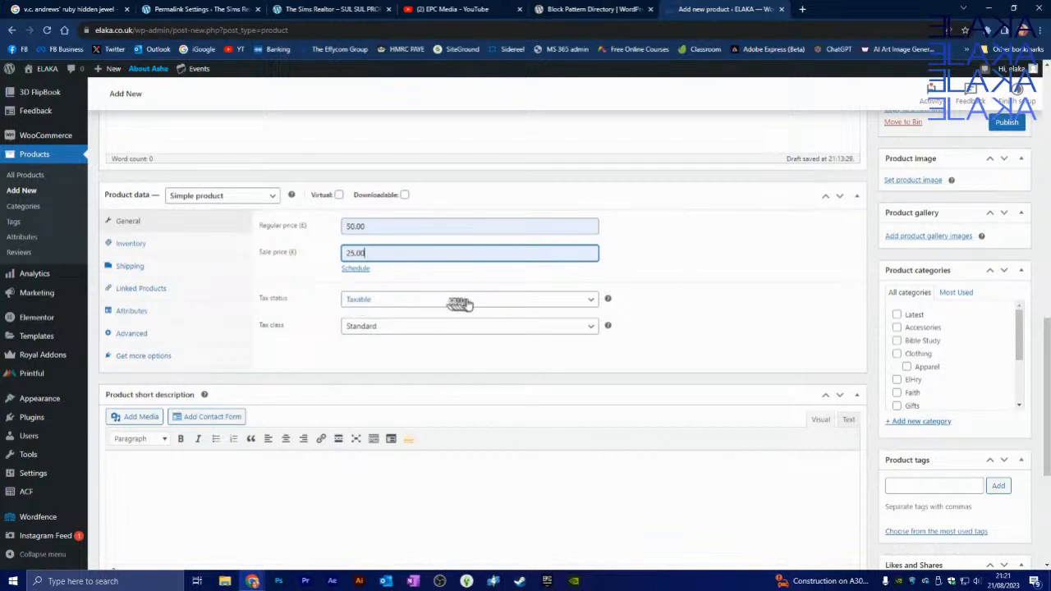
Review the product's tax class and tax status choices without changing either.
left_click(472, 330)
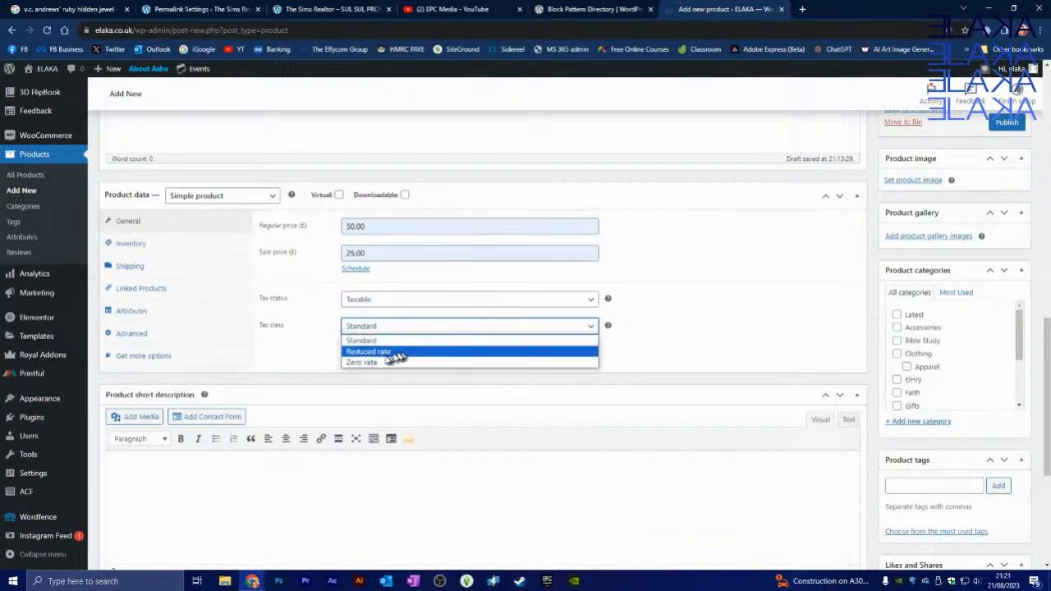
left_click(280, 352)
left_click(483, 302)
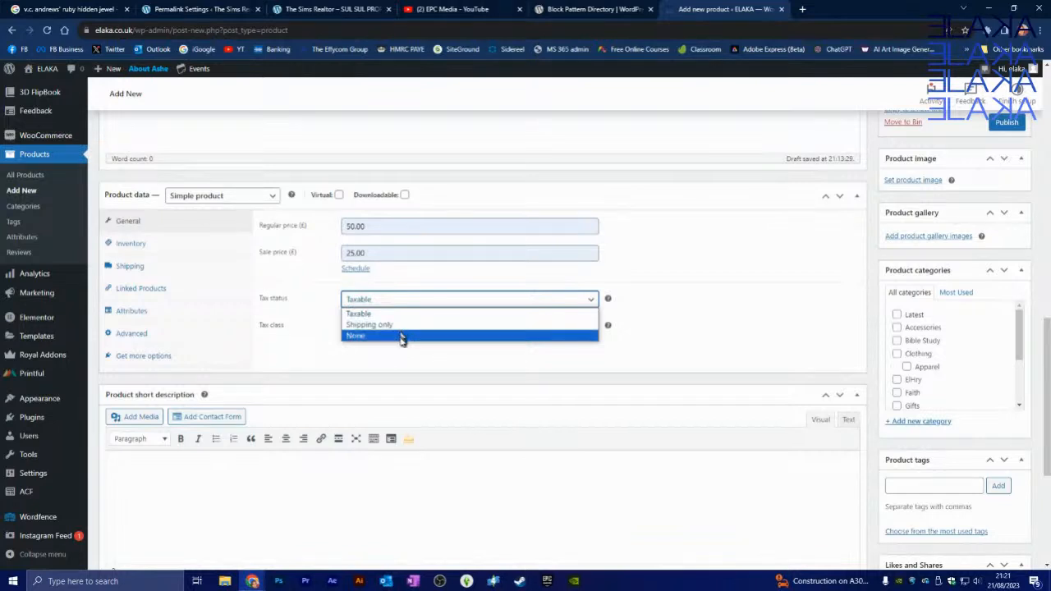
left_click(285, 343)
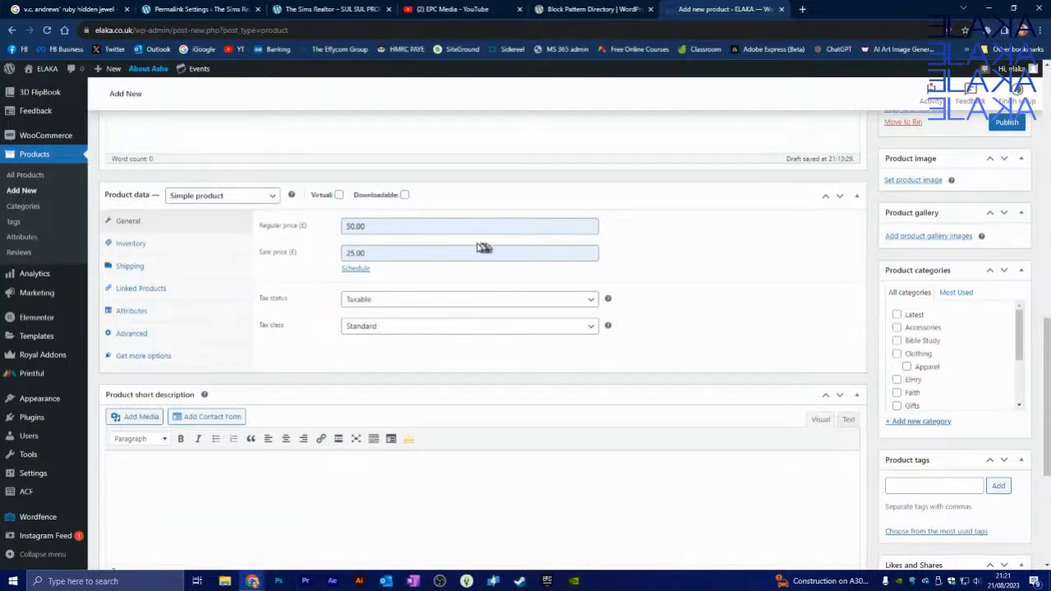
Open the product's inventory settings and read the explanation of the SKU field.
left_click(131, 244)
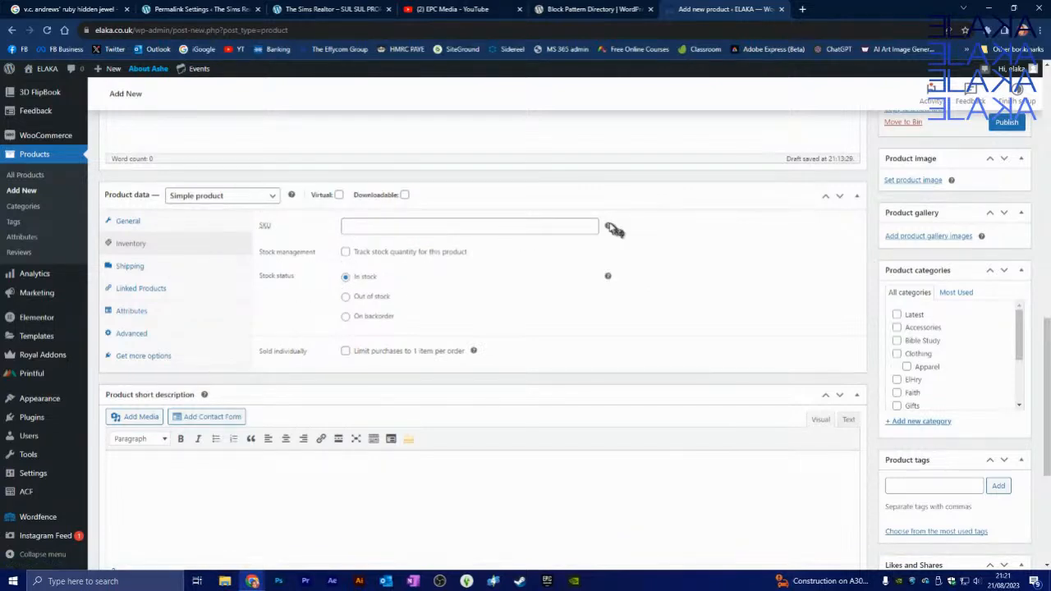
mouse_move(609, 226)
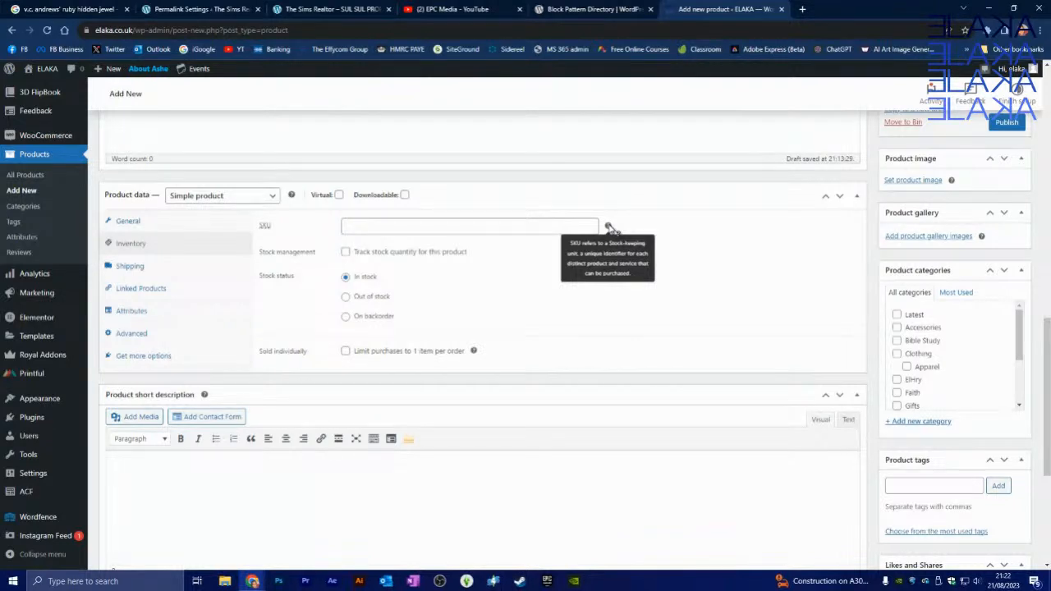
left_click(481, 228)
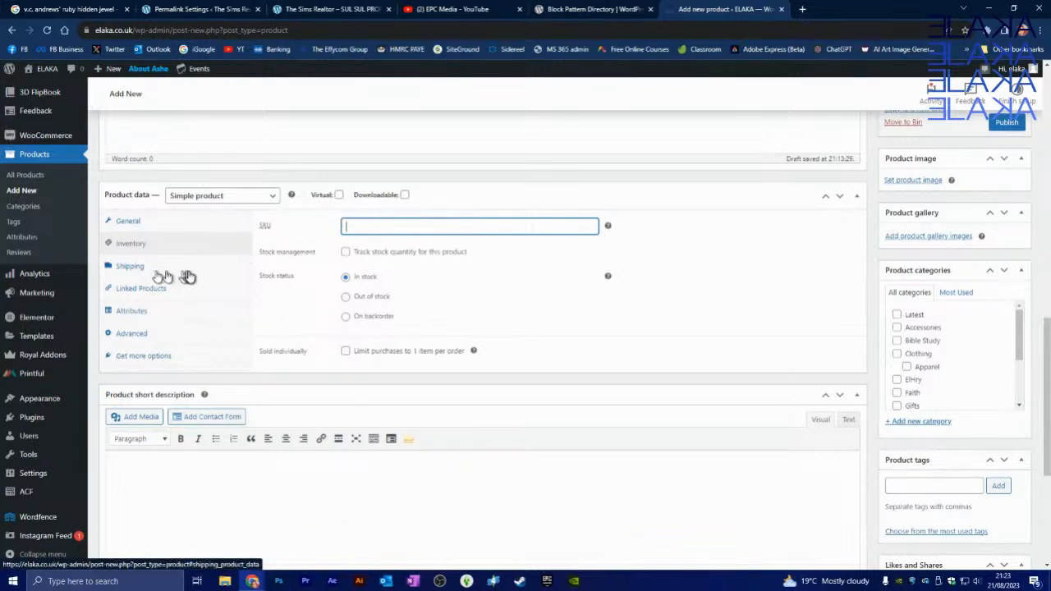
Review the product's shipping settings for weight, dimensions and the available shipping classes.
left_click(188, 275)
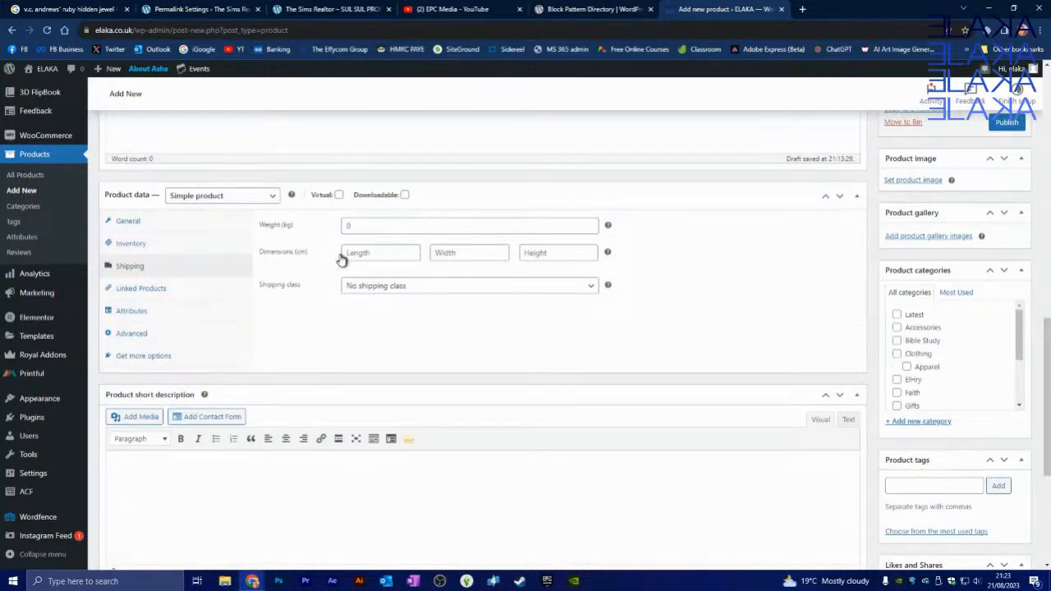
left_click(400, 289)
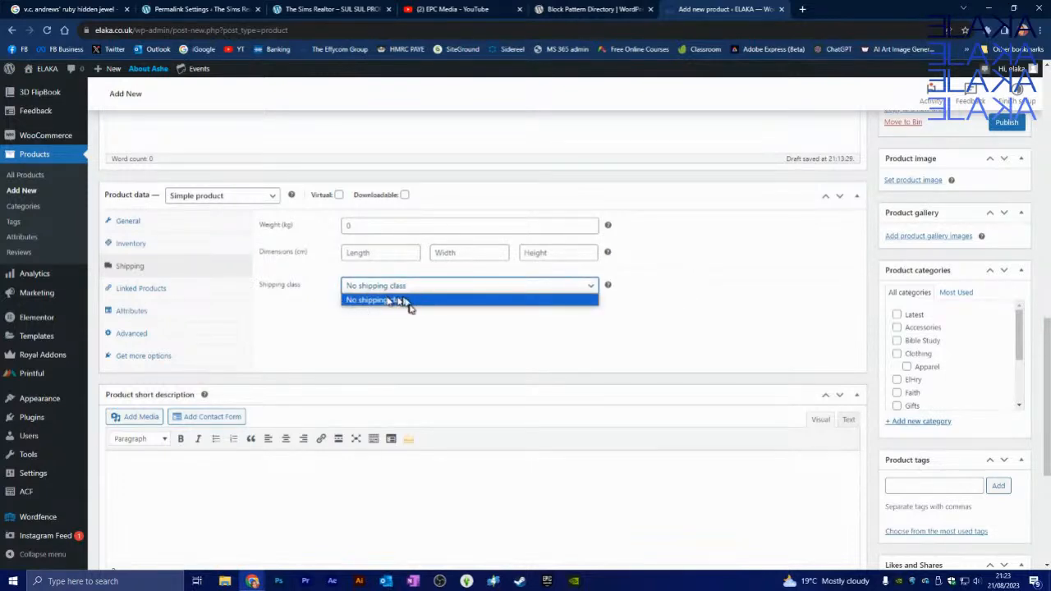
left_click(392, 335)
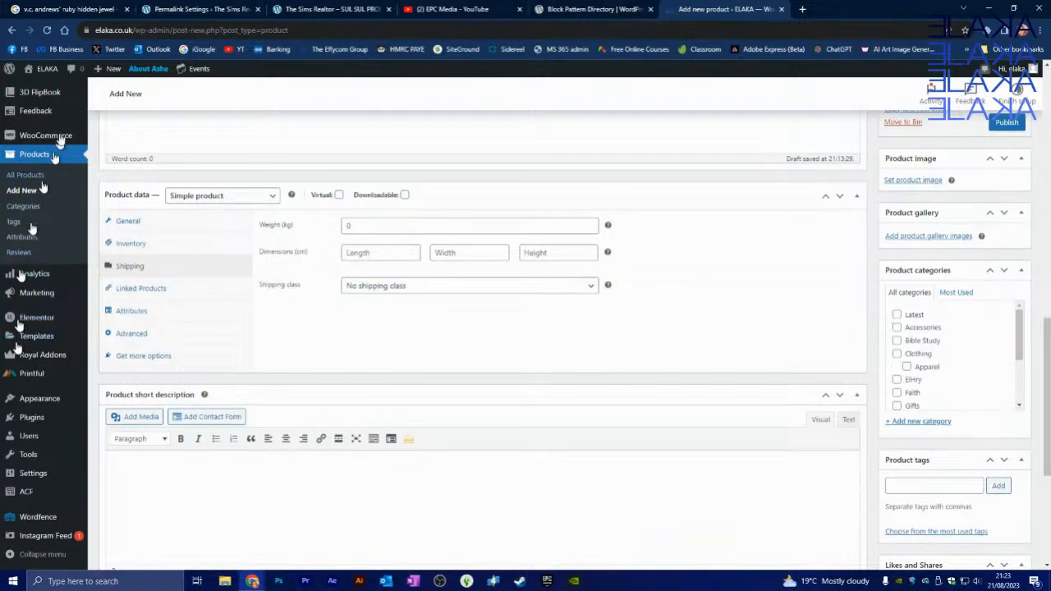
mouse_move(66, 137)
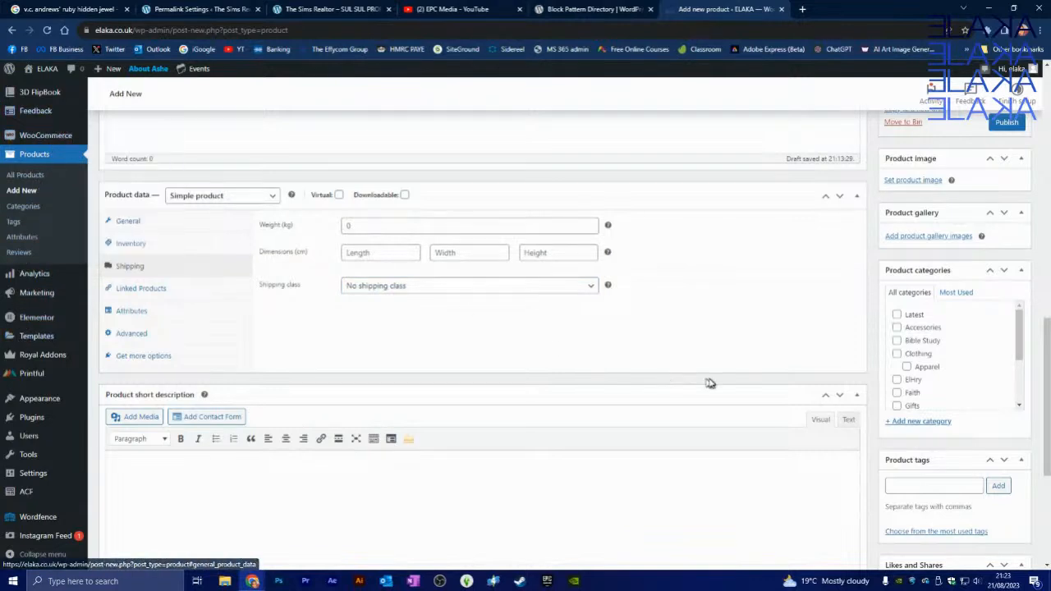
Open the product's linked products settings and start a product search for upsells.
left_click(170, 293)
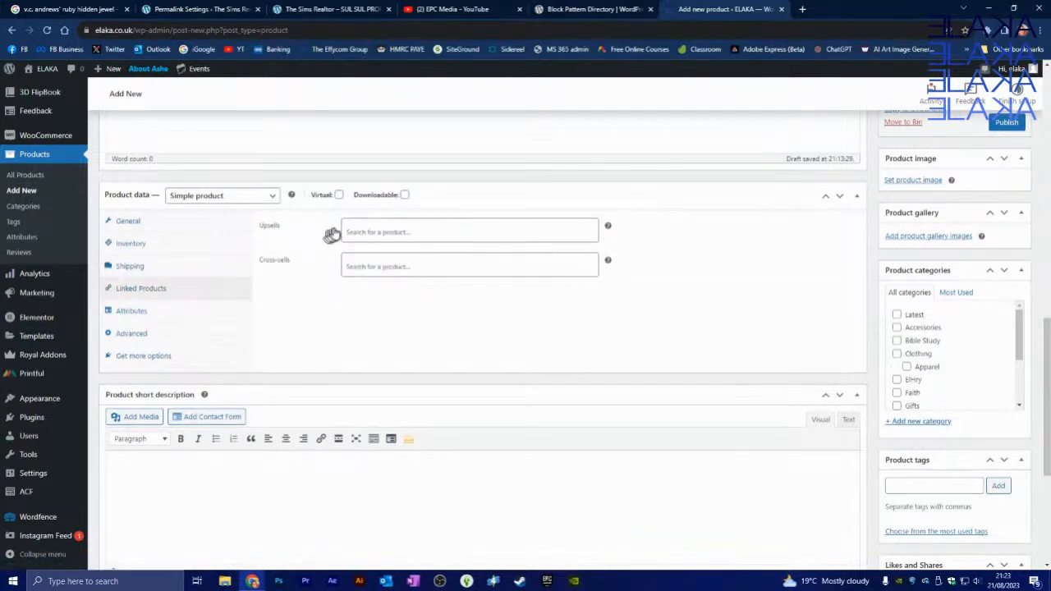
left_click(461, 232)
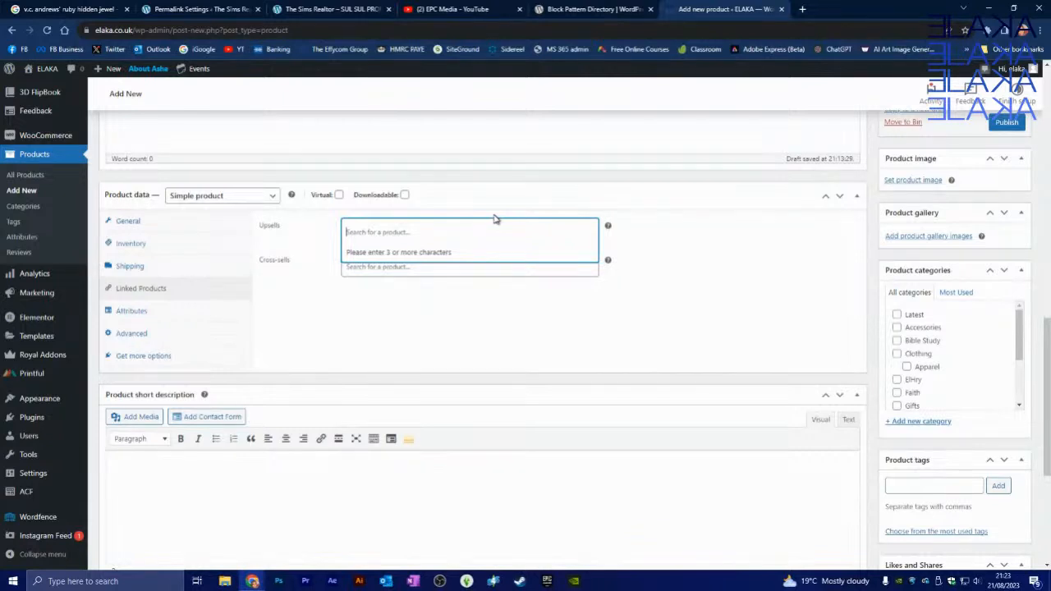
Search the product's upsells for IN GOD, look through the matches and close the list without choosing one.
type("IN")
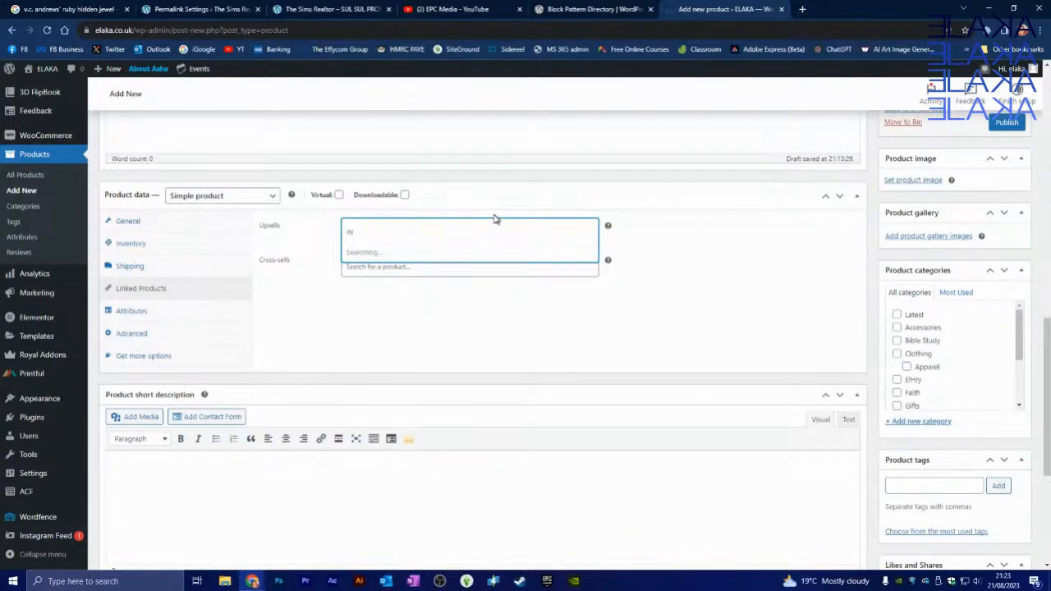
type(" GOD")
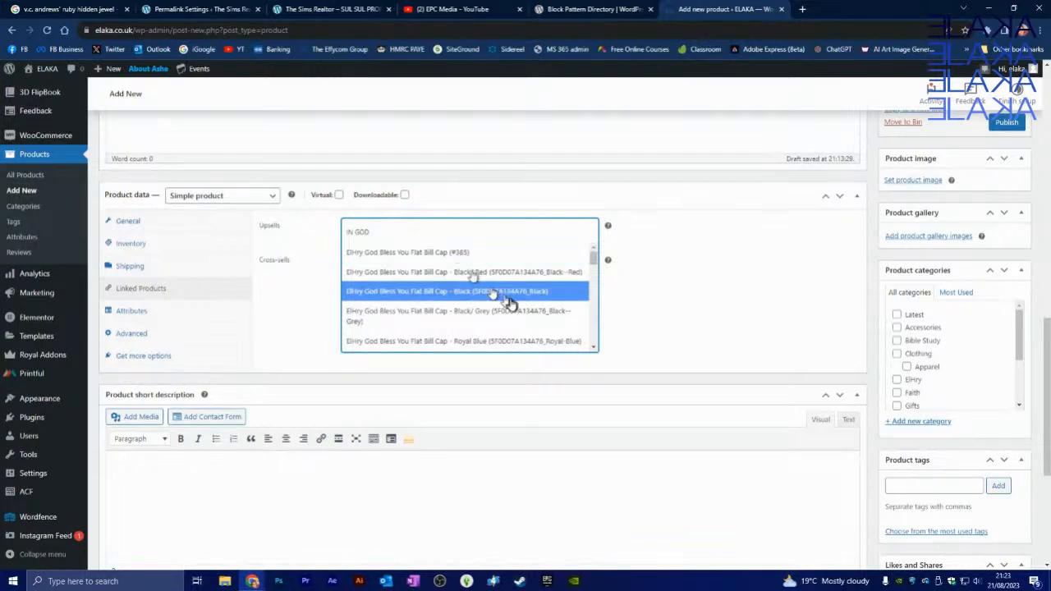
scroll(517, 296, "down", 1)
scroll(520, 284, "down", 1)
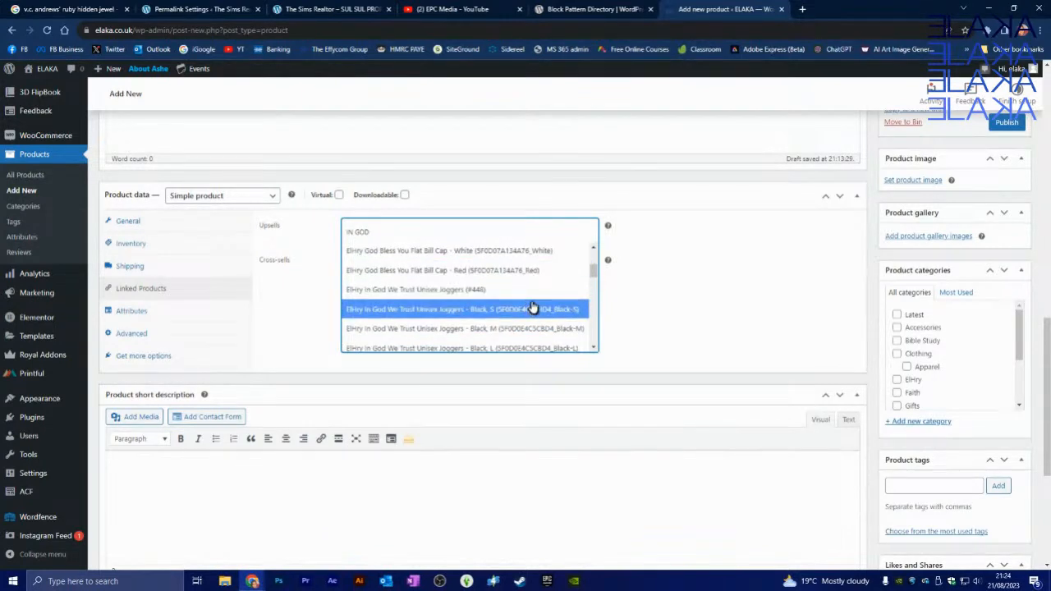
scroll(520, 281, "down", 2)
scroll(519, 281, "down", 1)
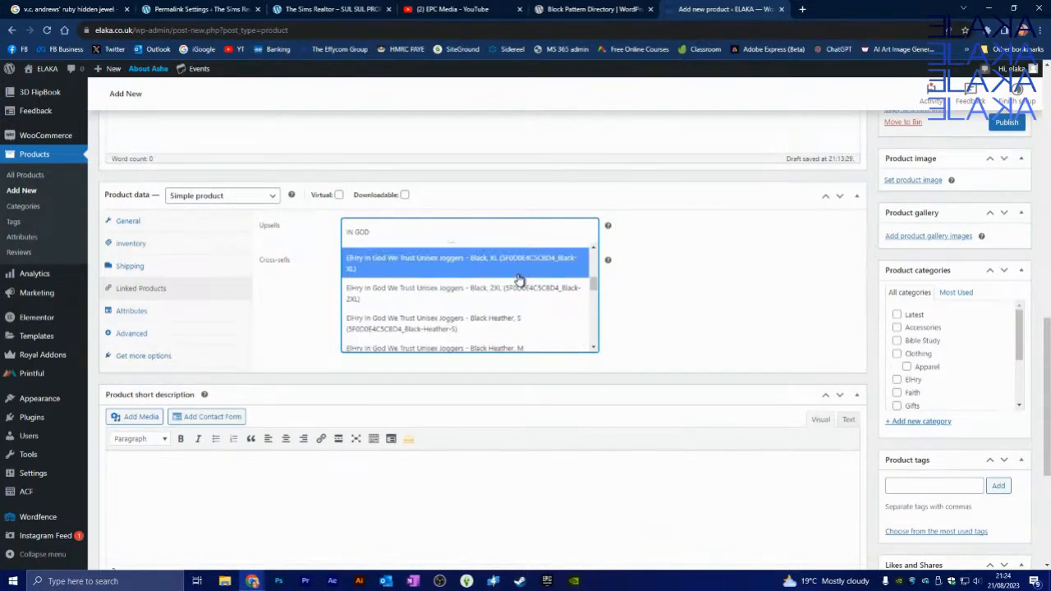
scroll(520, 279, "down", 2)
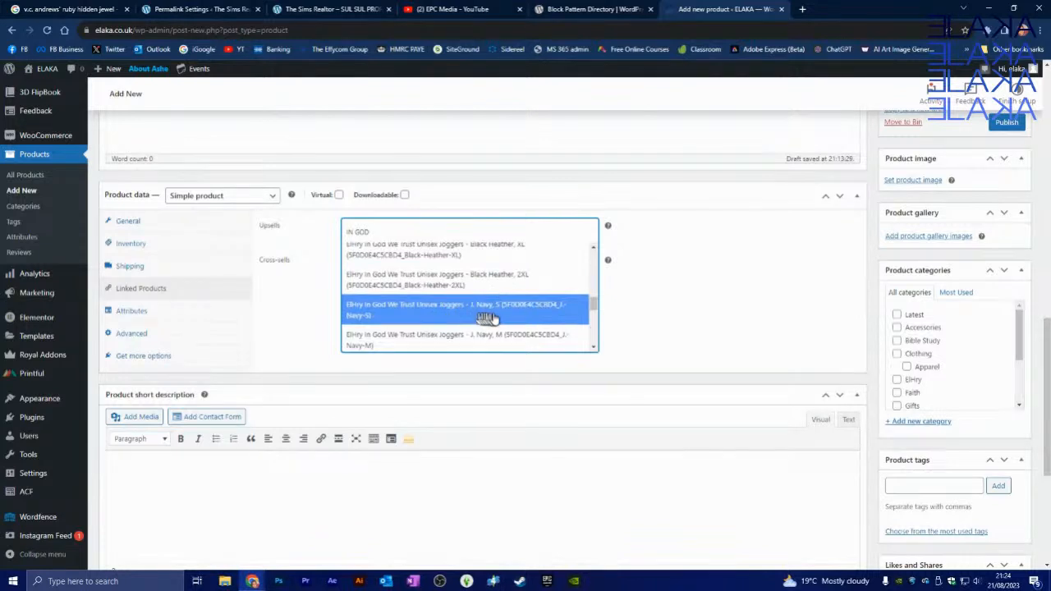
left_click(297, 314)
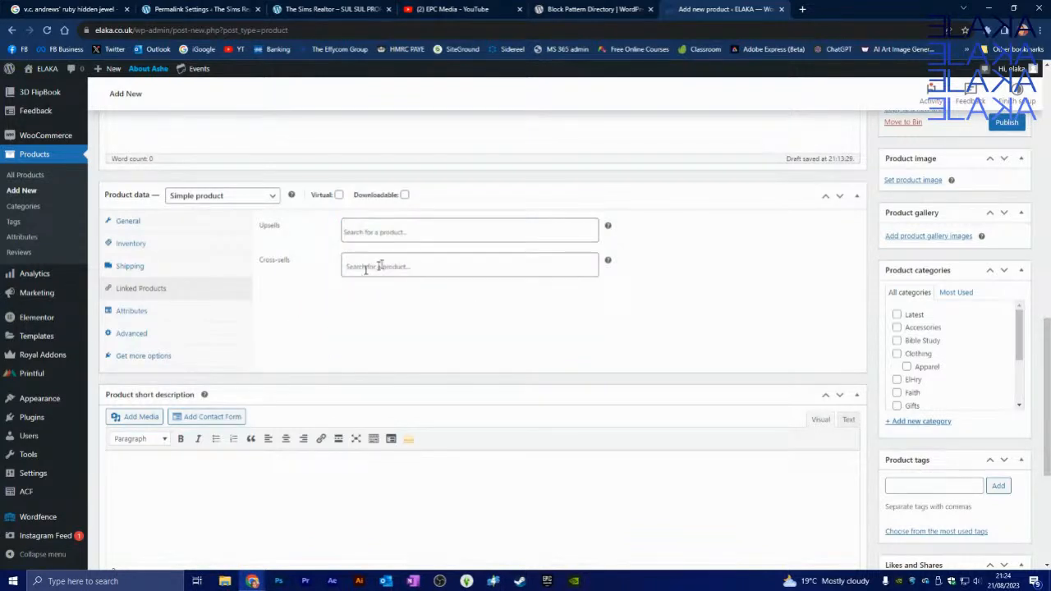
Search the product's cross-sells for LIVE and clear the search text.
left_click(381, 266)
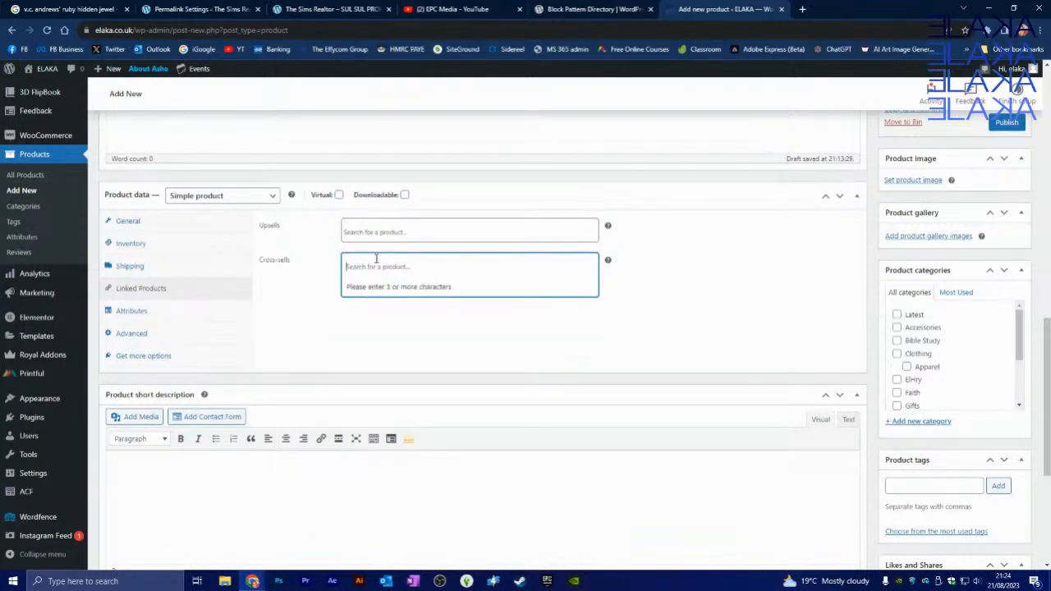
type("LIVE")
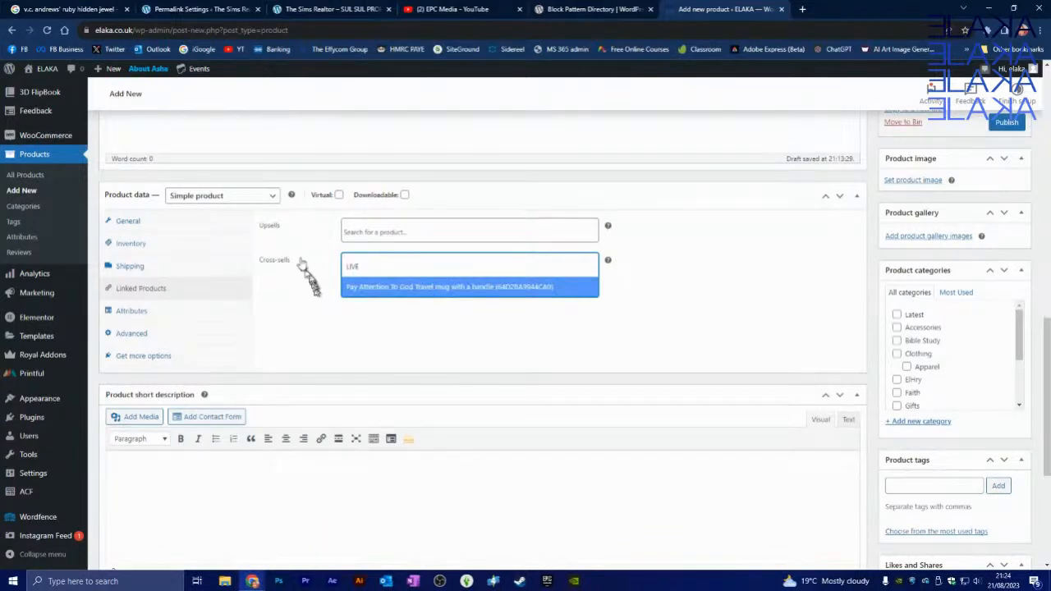
key("BackSpace")
key("BackSpace")
key("BackSpace")
key("BackSpace")
Add an extra blank attribute to the product and remove one of the two blank attributes.
left_click(156, 311)
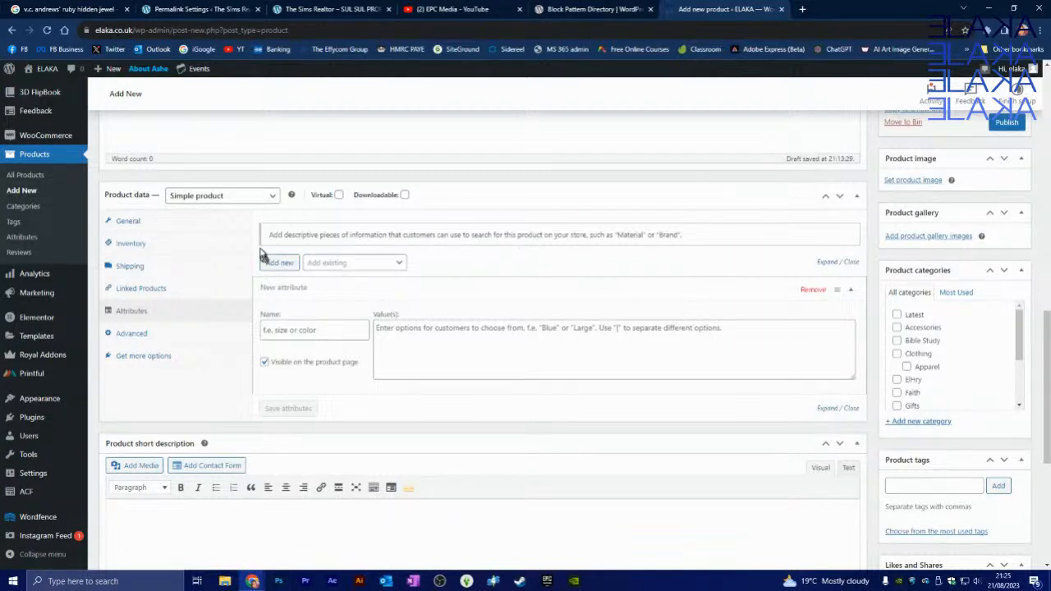
left_click(392, 263)
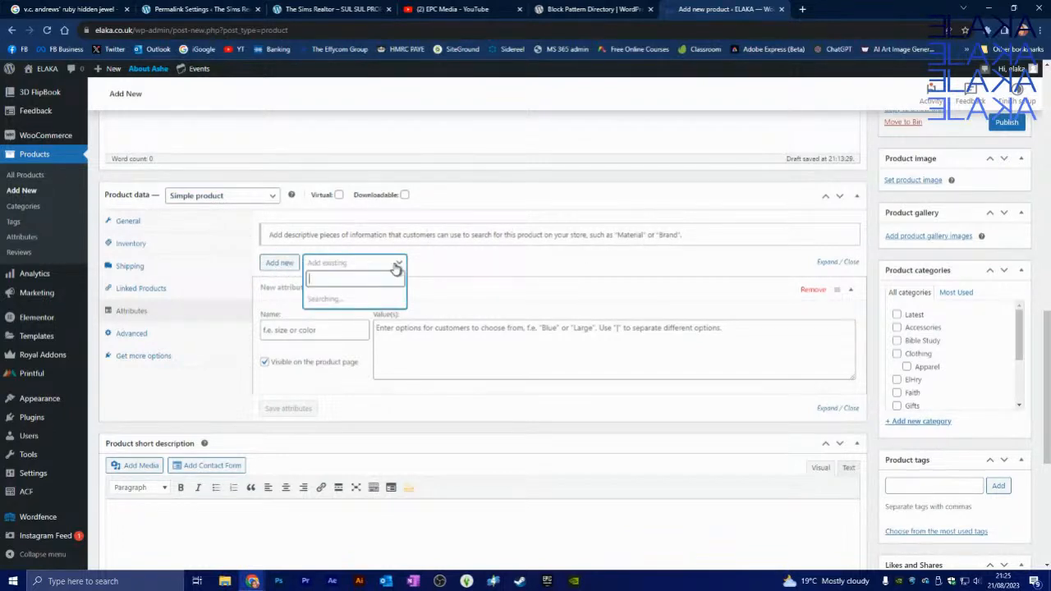
left_click(400, 263)
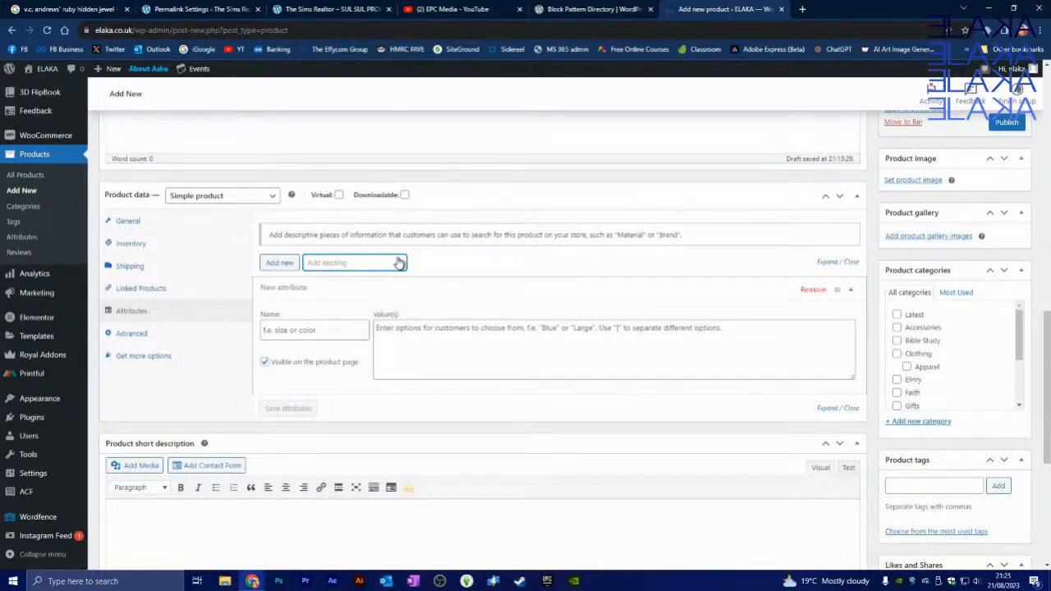
left_click(280, 265)
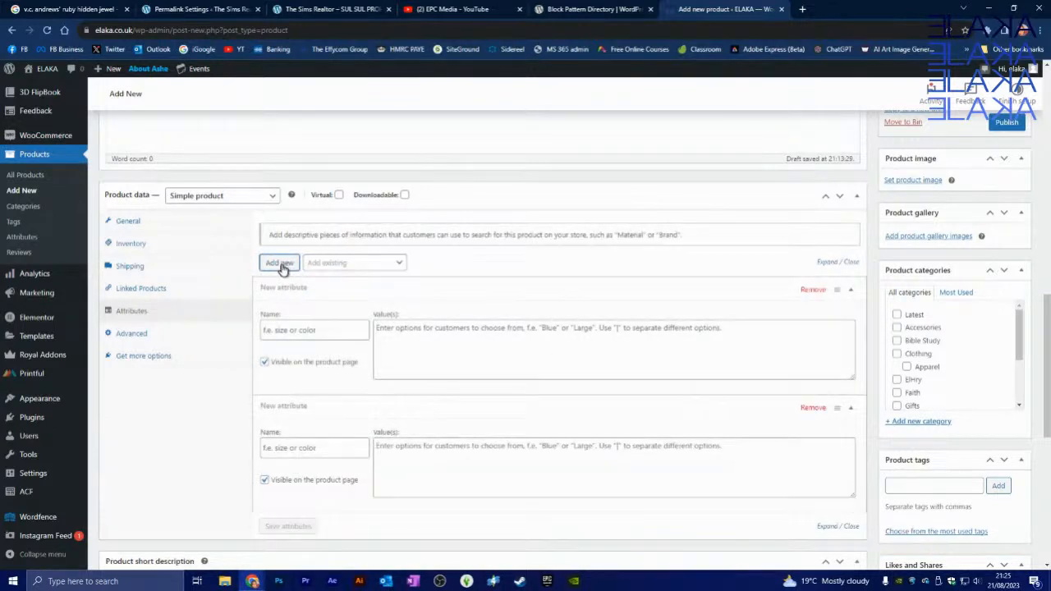
scroll(300, 333, "down", 1)
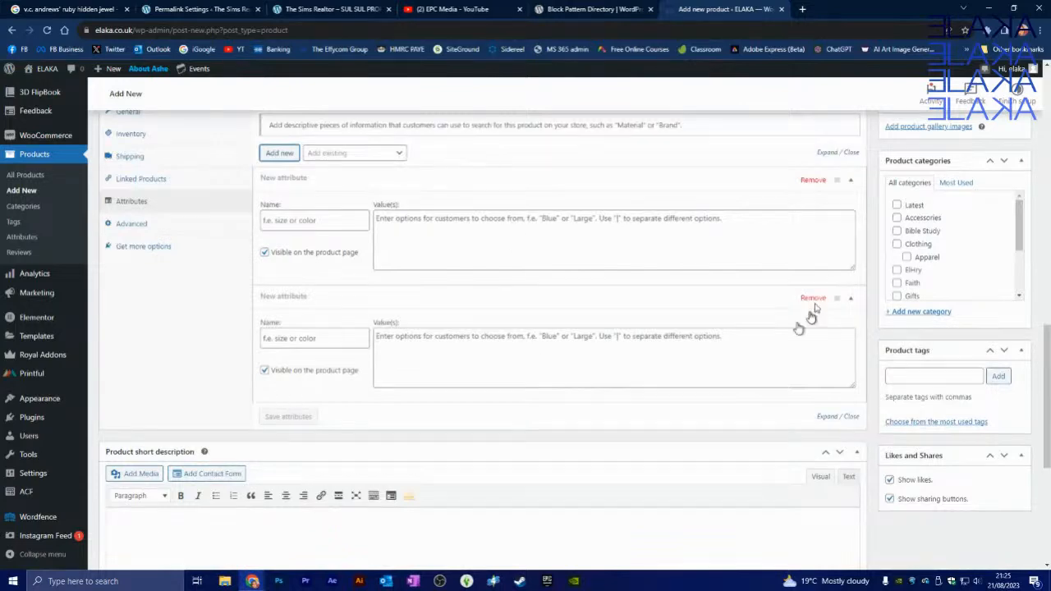
left_click(815, 181)
scroll(500, 277, "up", 1)
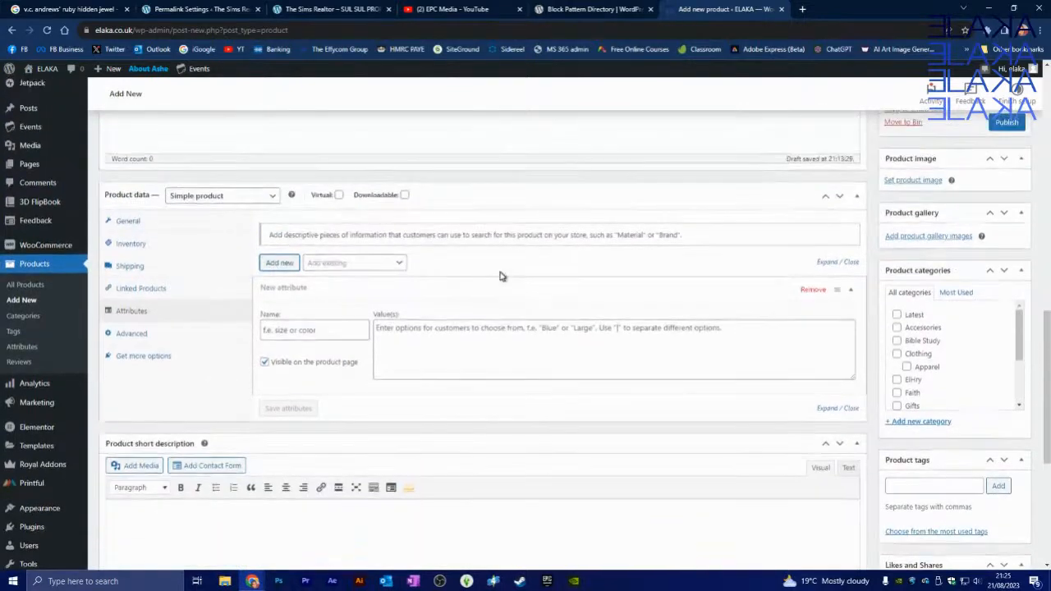
Examine the purchase note and menu order options in the product's advanced settings.
left_click(142, 335)
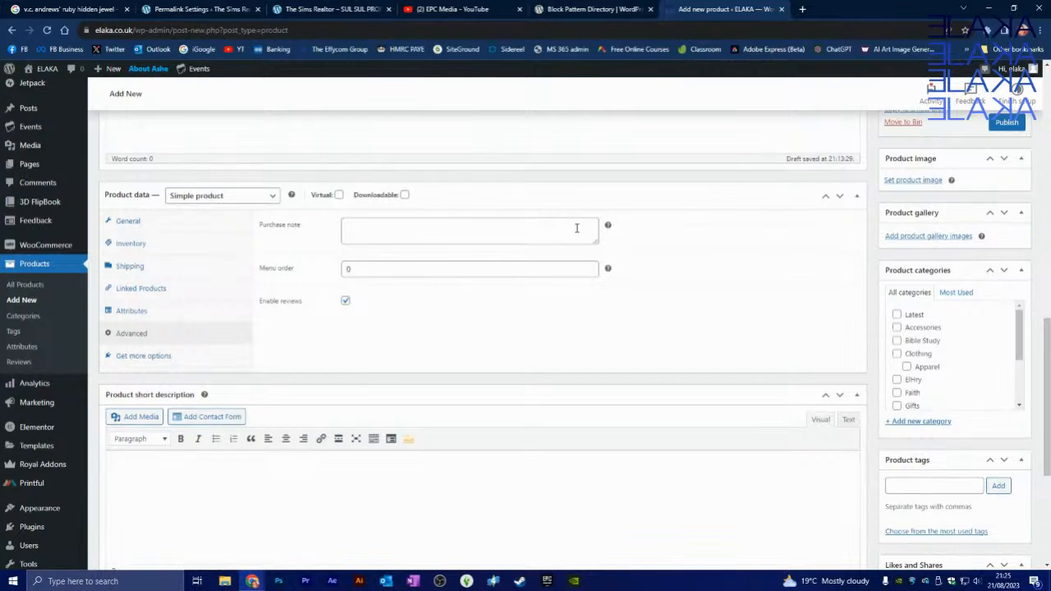
mouse_move(610, 227)
mouse_move(609, 270)
left_click(572, 271)
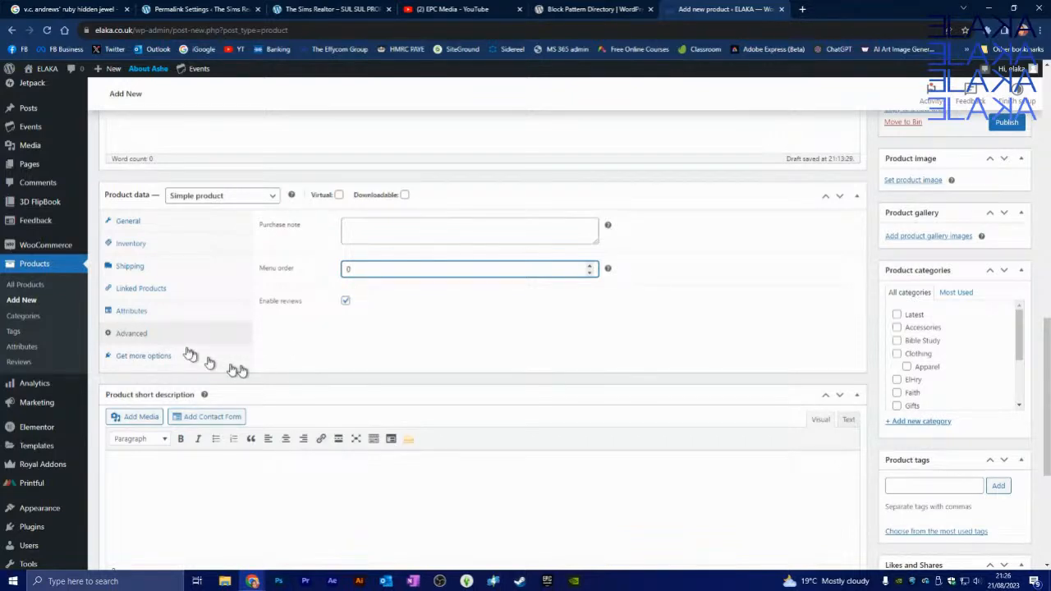
Examine the recommended extensions for the product and look over the description and size chart sections of the form.
left_click(150, 356)
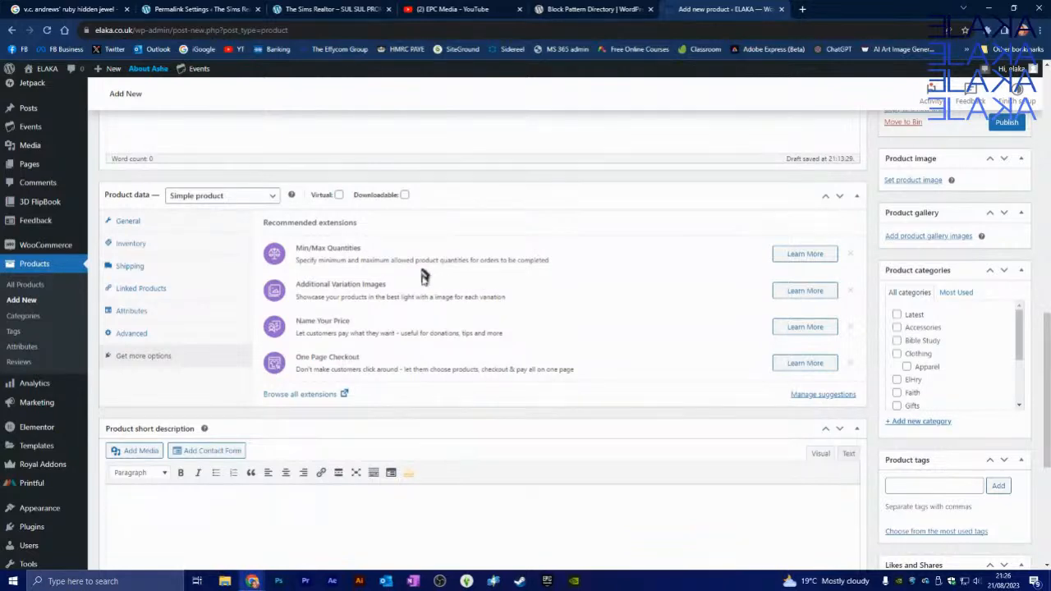
scroll(517, 300, "down", 1)
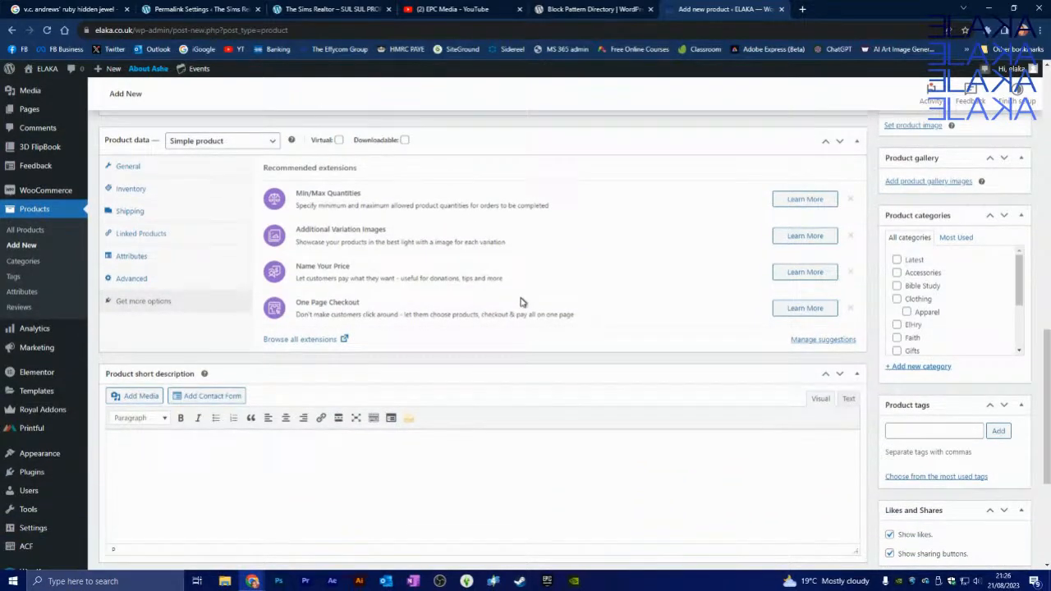
scroll(520, 303, "down", 4)
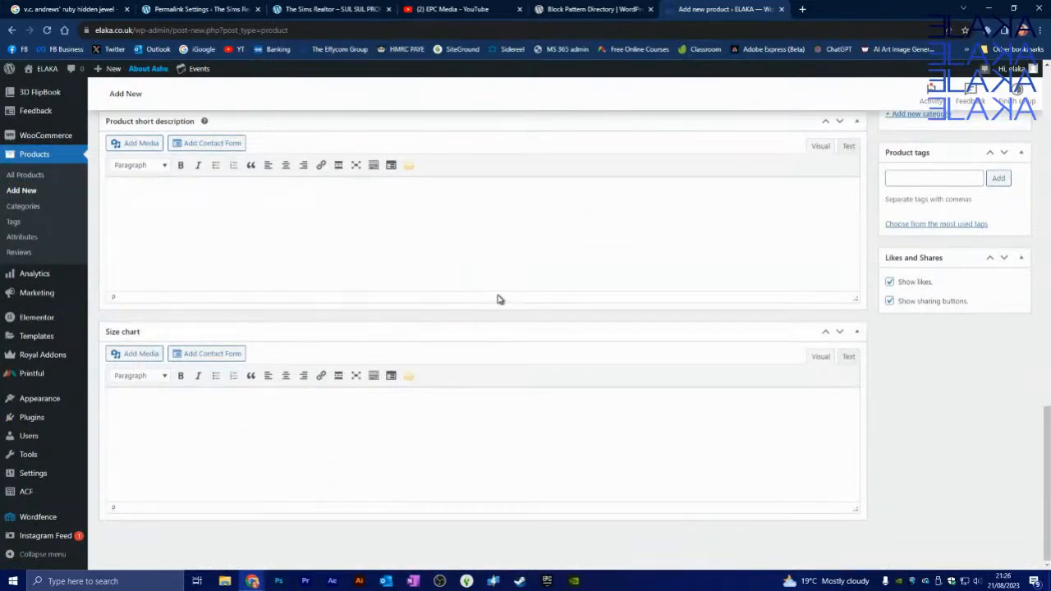
scroll(524, 303, "up", 6)
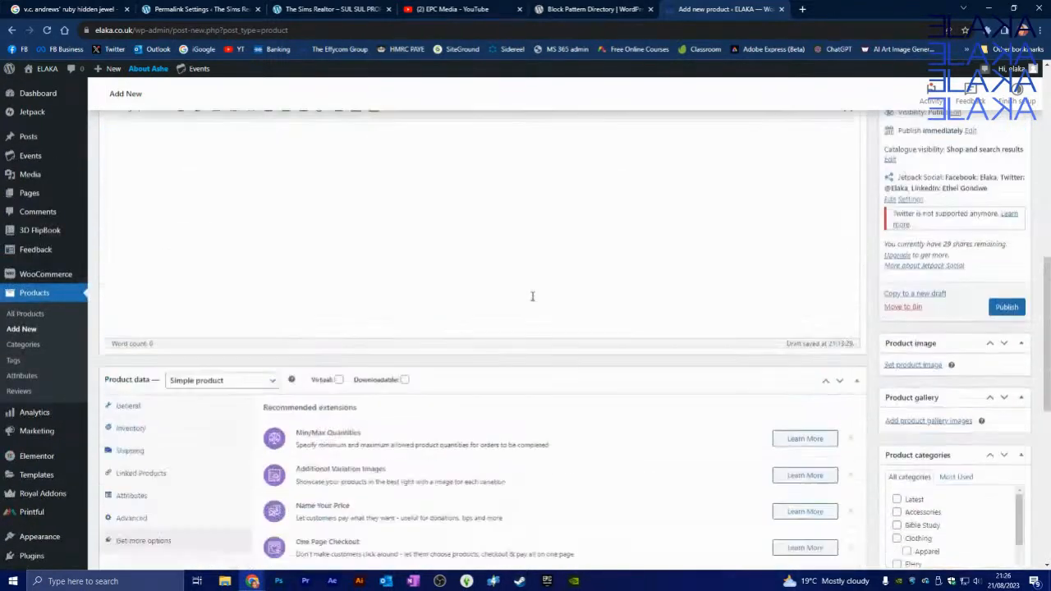
scroll(532, 300, "up", 3)
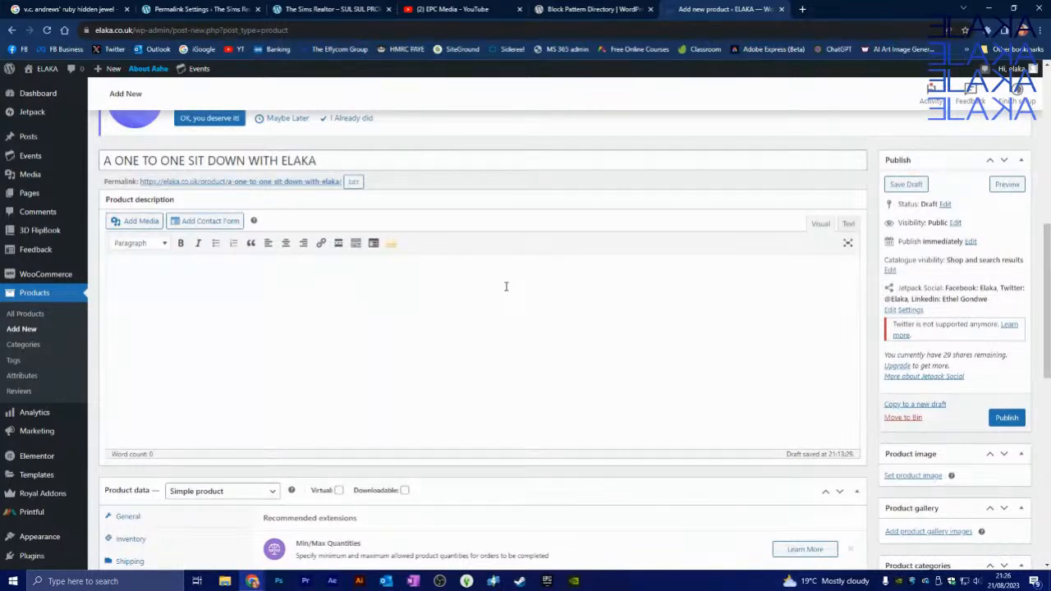
scroll(396, 274, "down", 4)
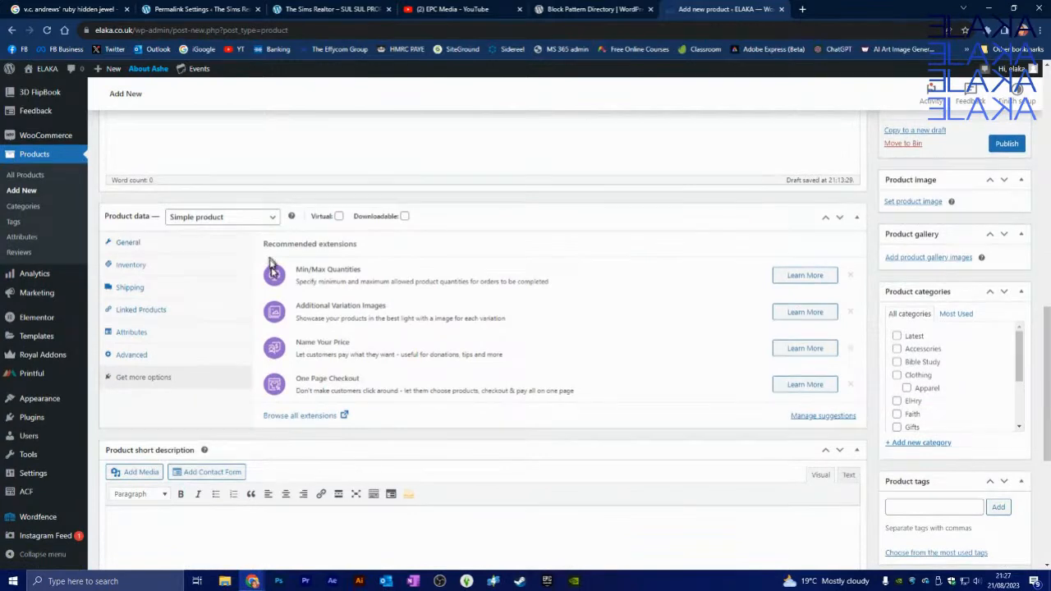
Review the product's general pricing and tax settings together with its publishing options.
left_click(157, 248)
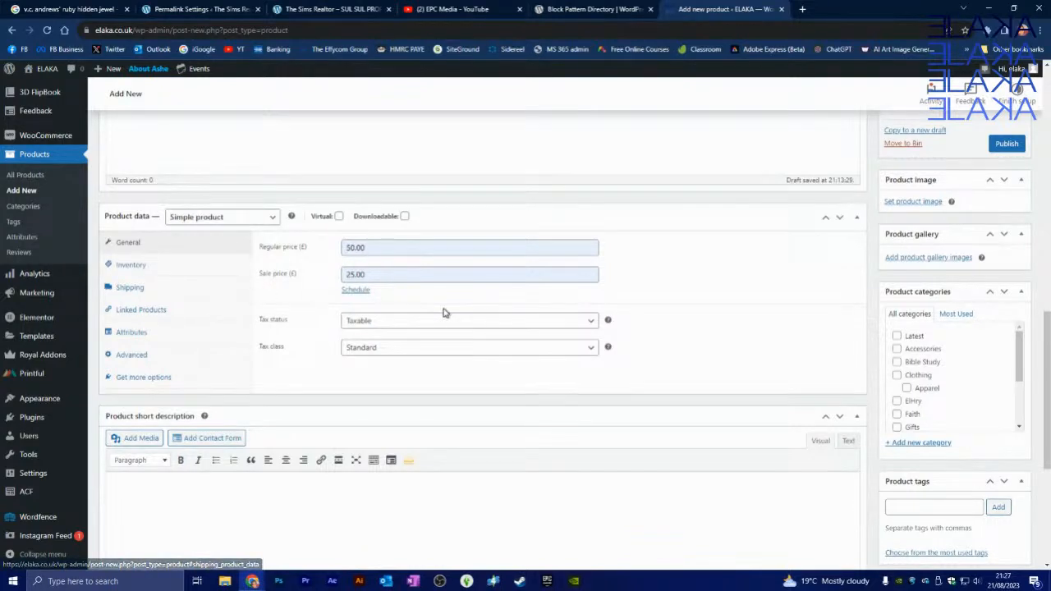
scroll(953, 312, "up", 2)
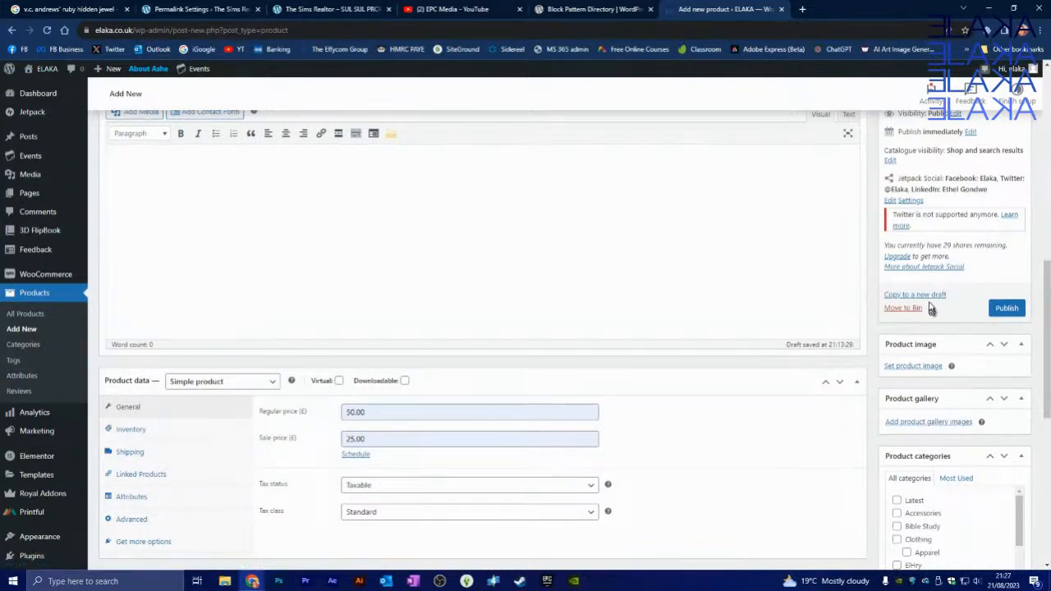
scroll(932, 304, "up", 1)
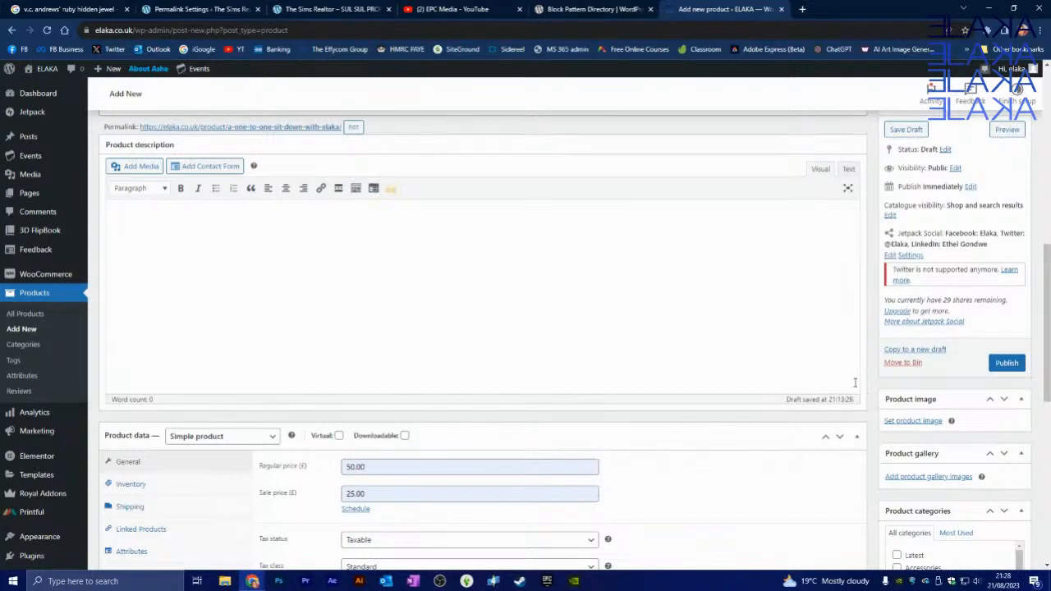
scroll(891, 380, "down", 1)
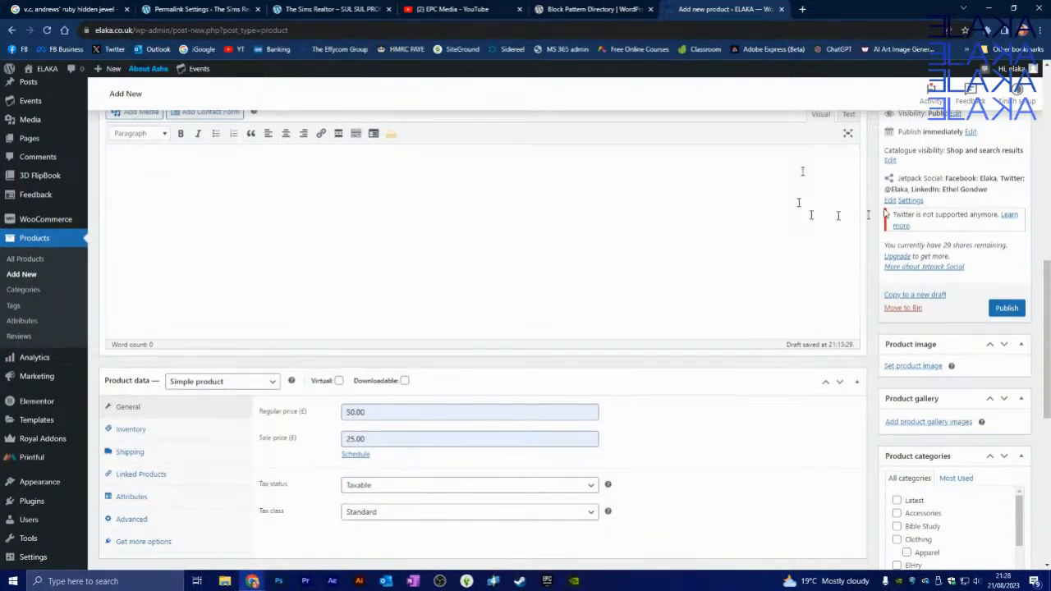
Browse the media library for a product image and close it without choosing one.
scroll(928, 316, "down", 2)
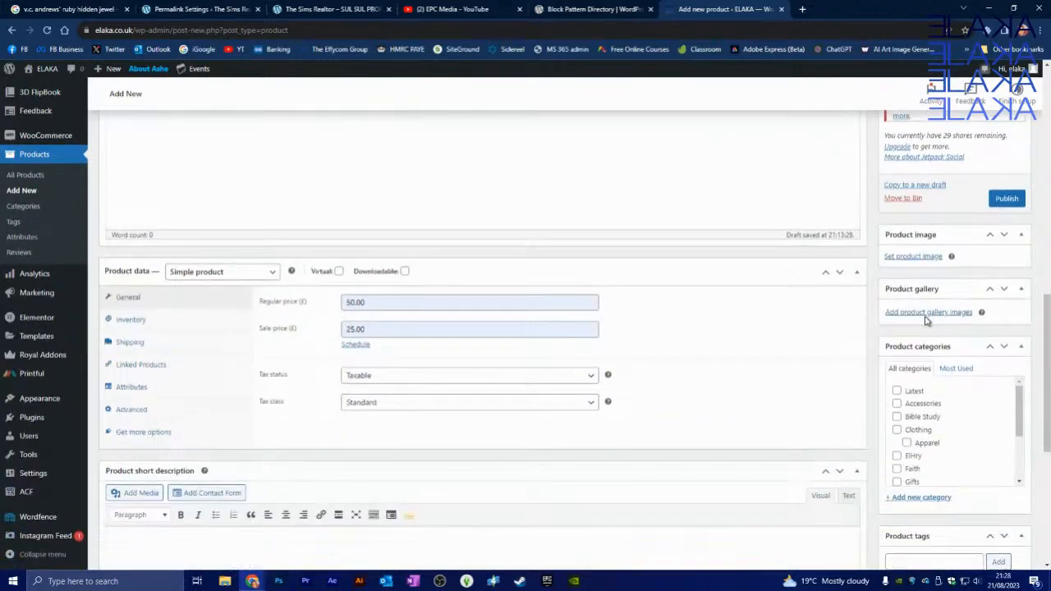
mouse_move(953, 258)
left_click(910, 258)
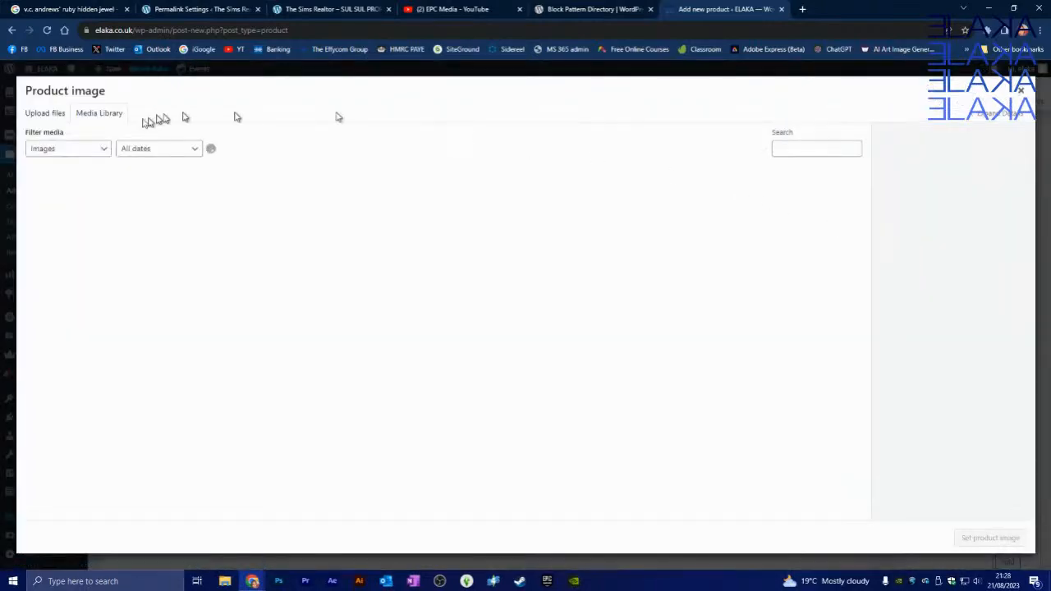
scroll(558, 291, "down", 10)
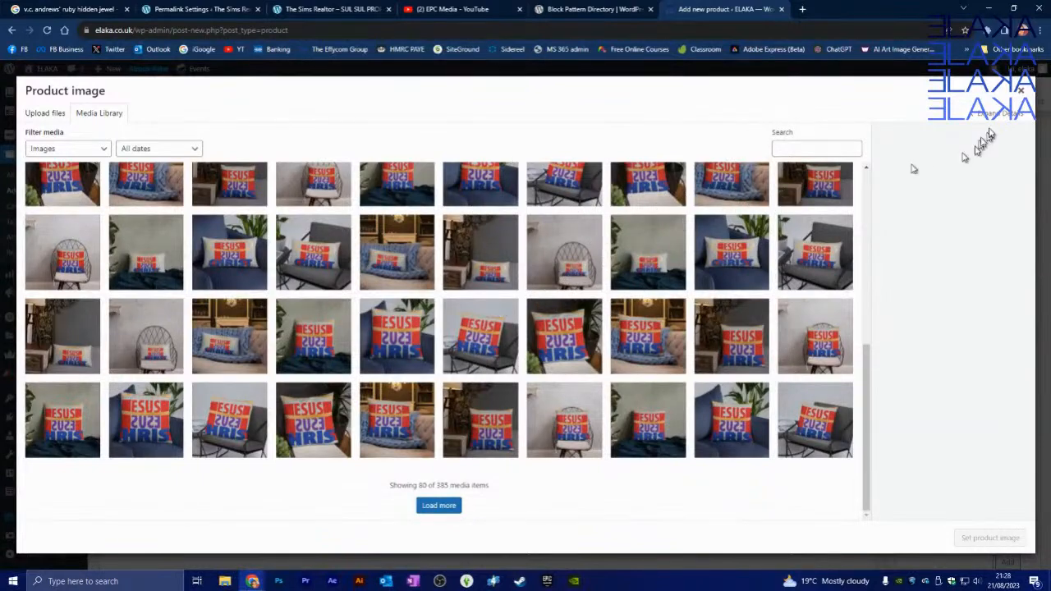
left_click(1015, 97)
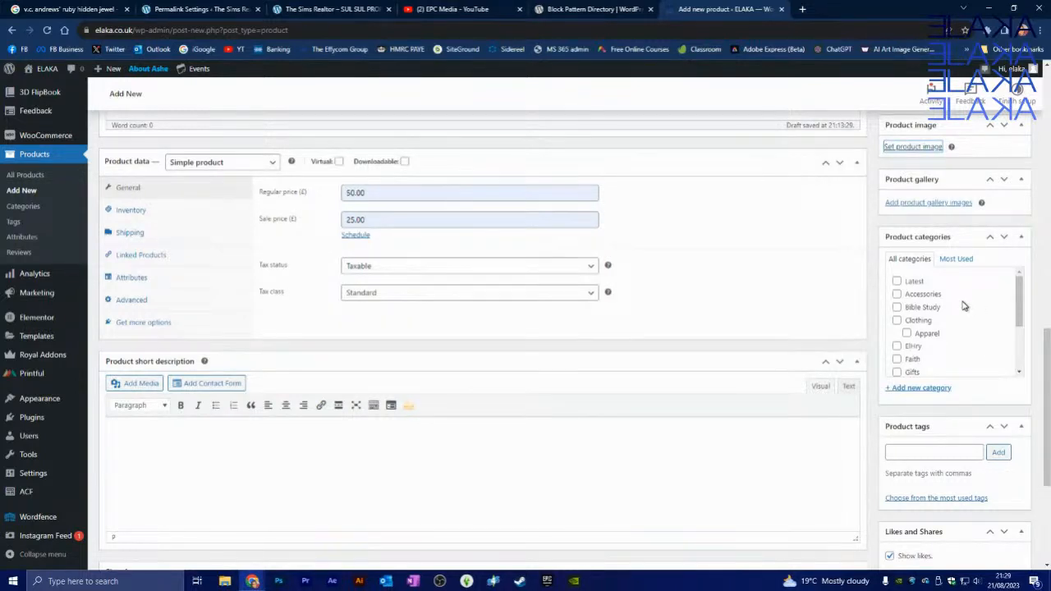
Look through the full list of available product categories.
scroll(965, 307, "down", 3)
scroll(964, 309, "up", 3)
scroll(956, 328, "down", 2)
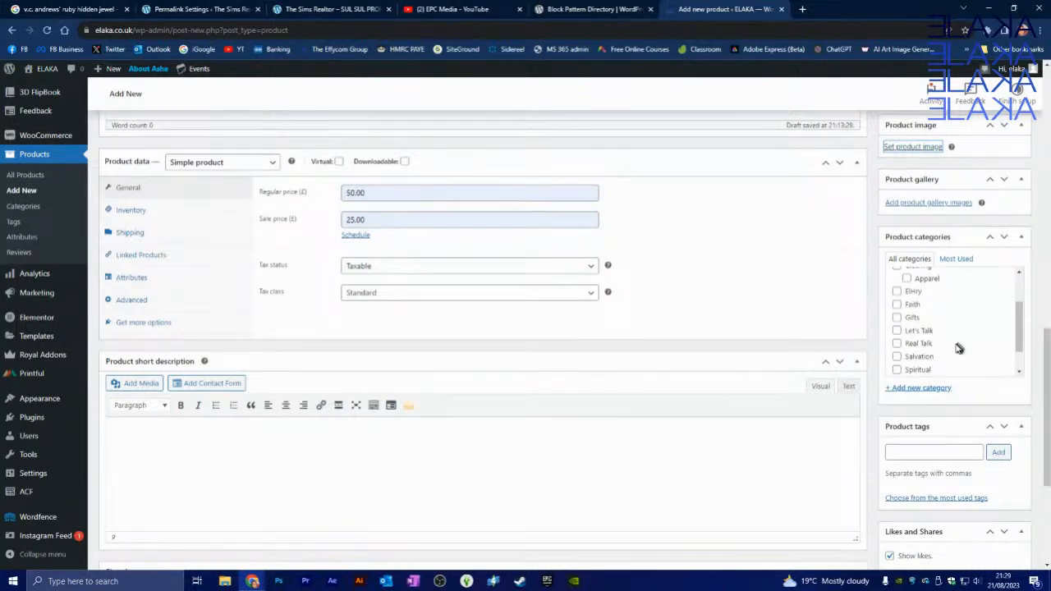
scroll(955, 350, "down", 1)
scroll(950, 351, "down", 1)
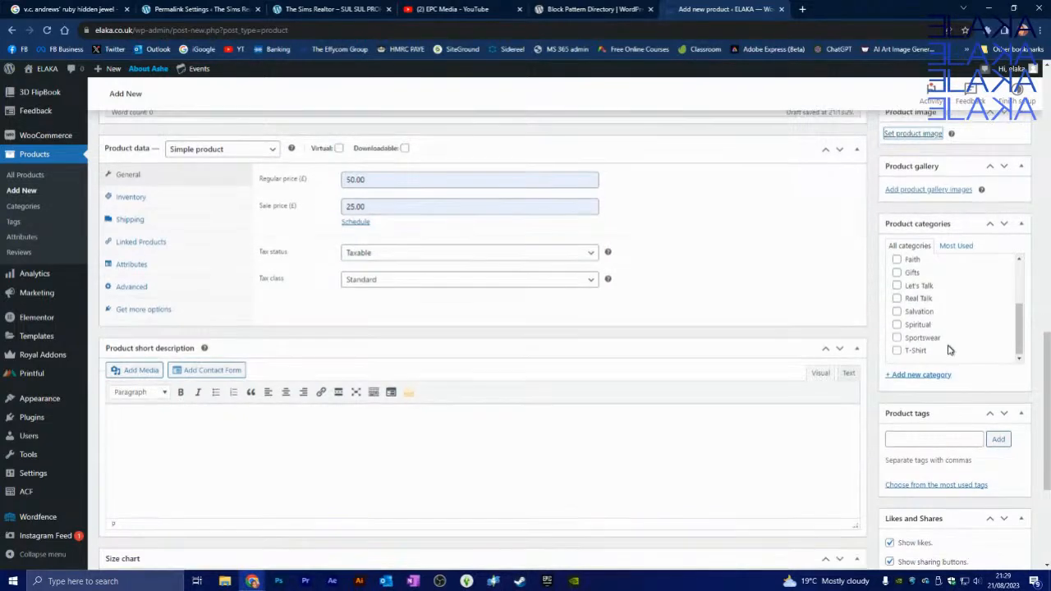
scroll(967, 306, "up", 3)
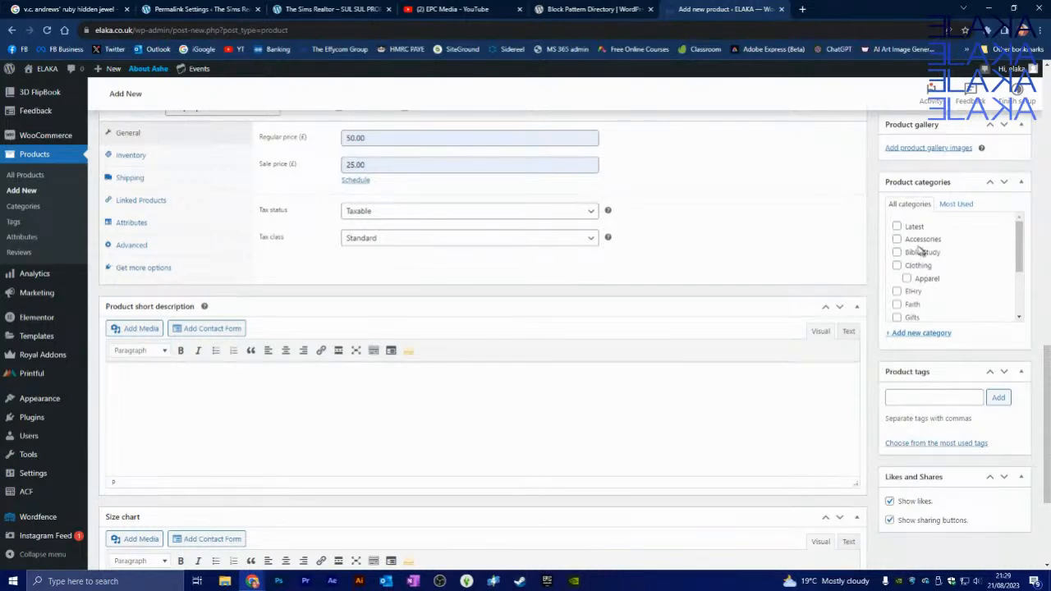
Check the product tags field, the most used tags, and the likes and sharing options for the product.
scroll(945, 305, "down", 5)
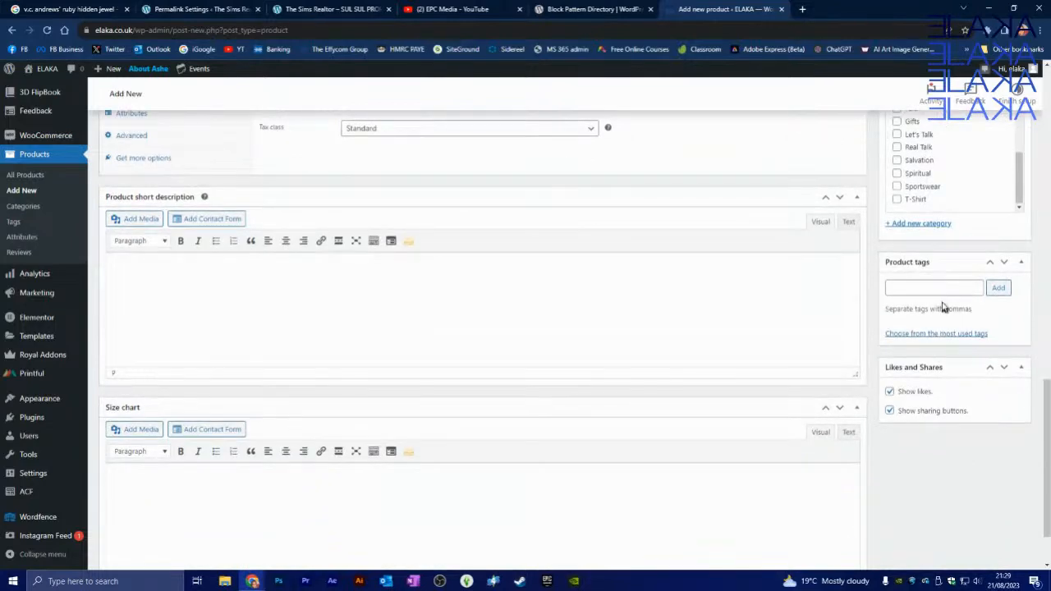
left_click(912, 285)
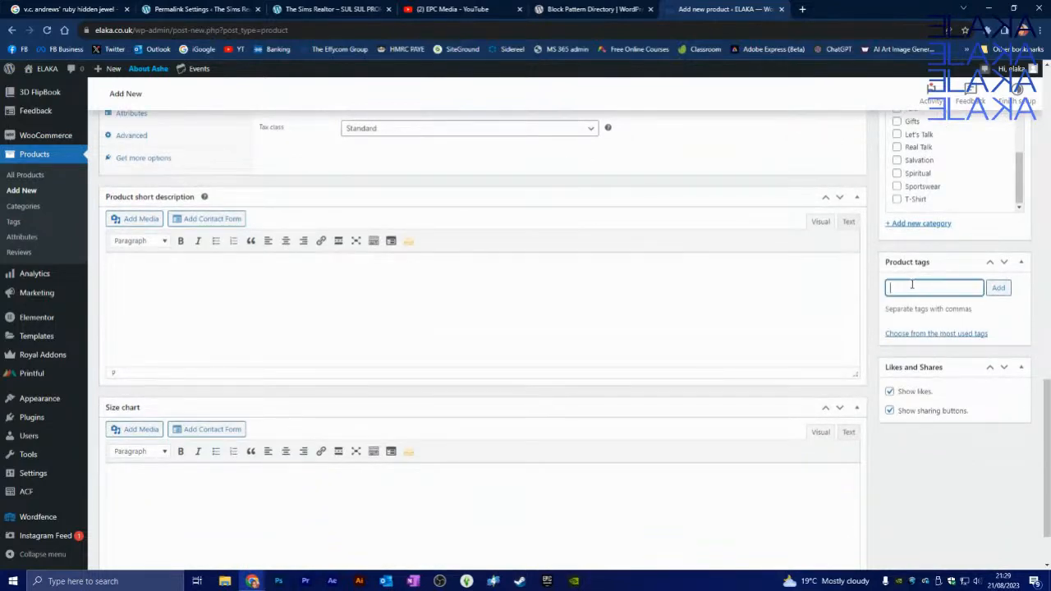
left_click(955, 334)
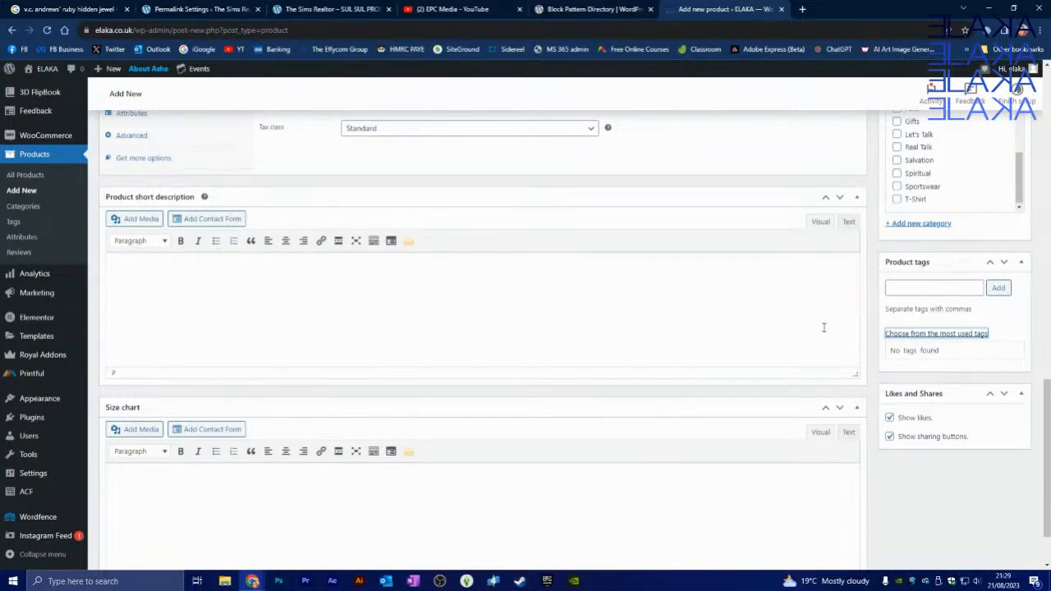
left_click(907, 293)
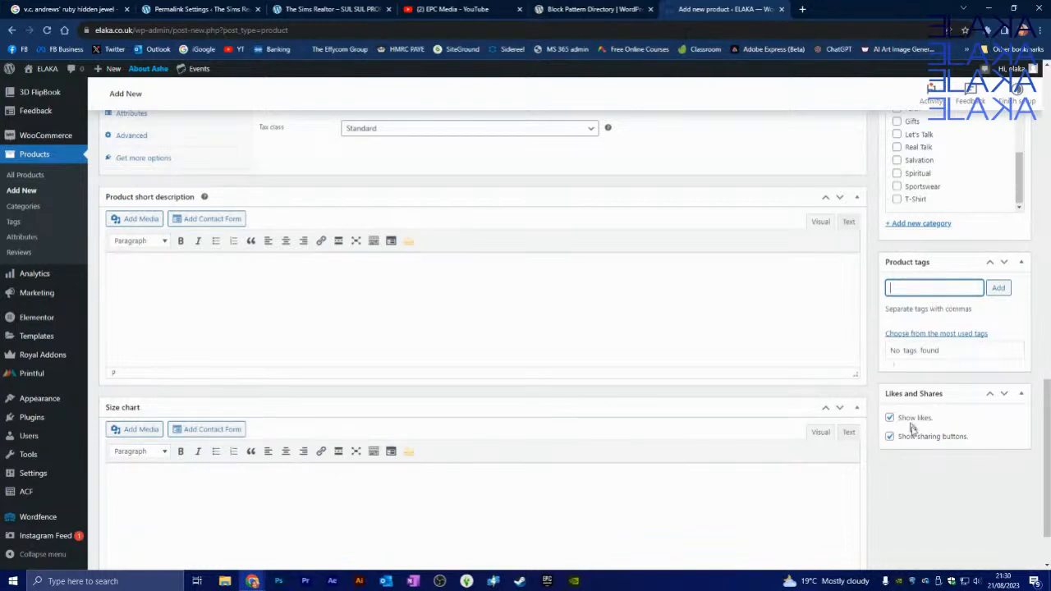
scroll(925, 458, "down", 1)
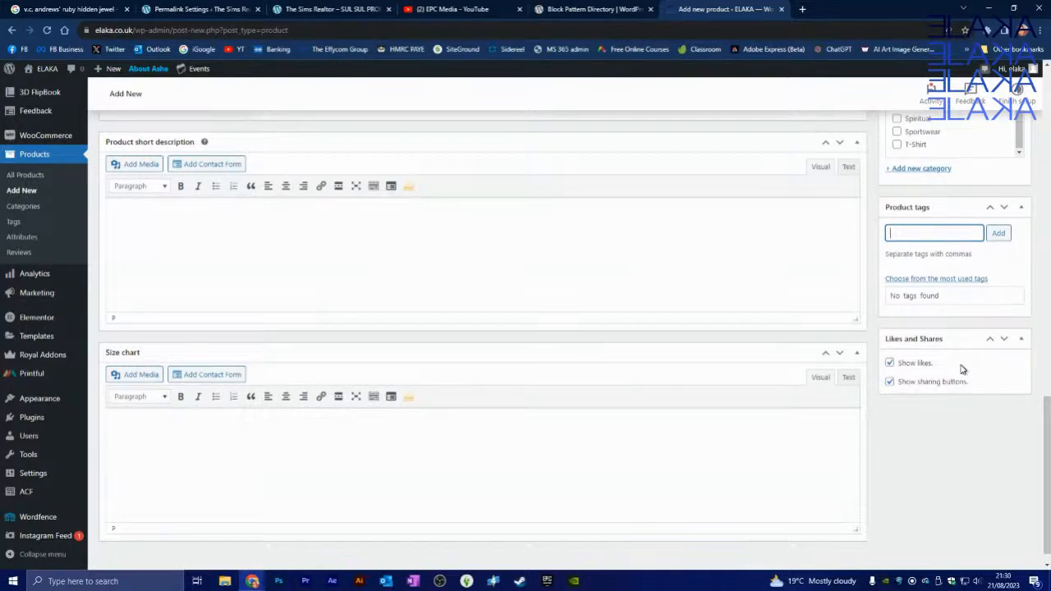
Leave the product form for the full product list and move the draft "A ONE TO ONE SIT DOWN WITH ELAKA" to the bin.
scroll(953, 386, "up", 5)
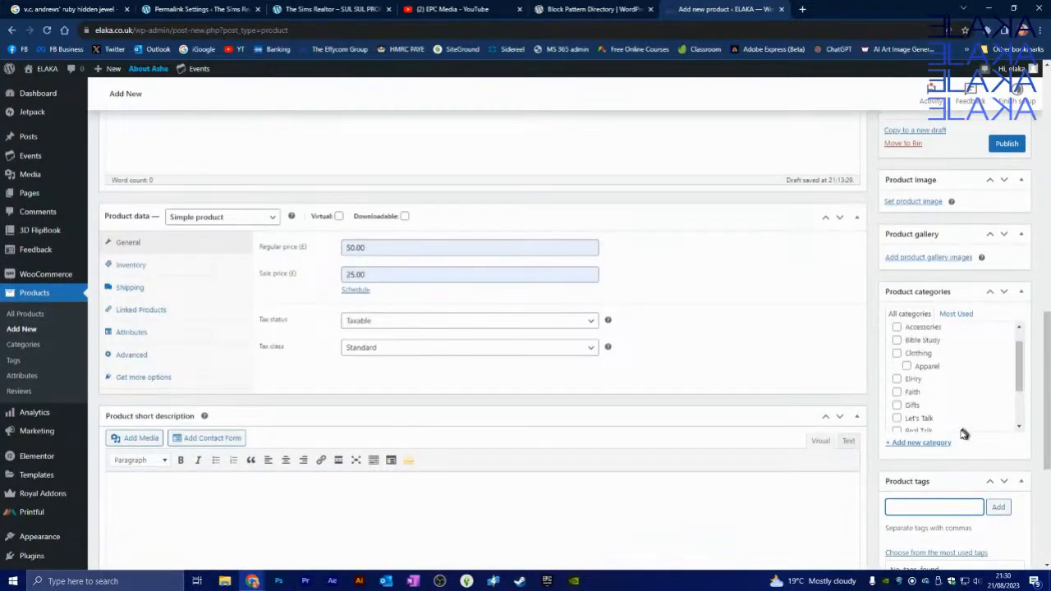
scroll(961, 435, "up", 8)
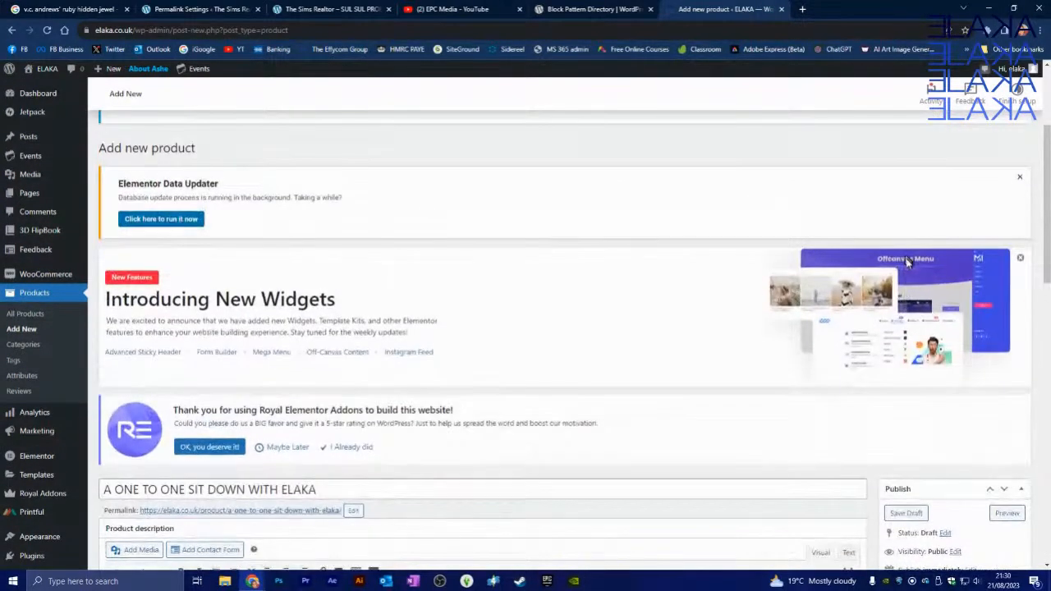
scroll(969, 328, "down", 5)
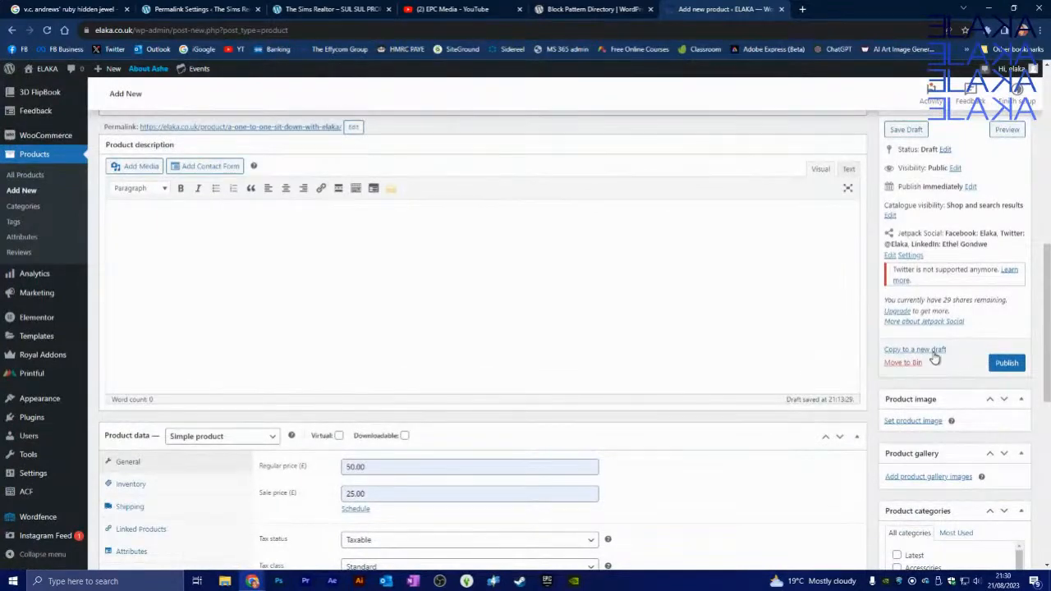
scroll(895, 289, "up", 3)
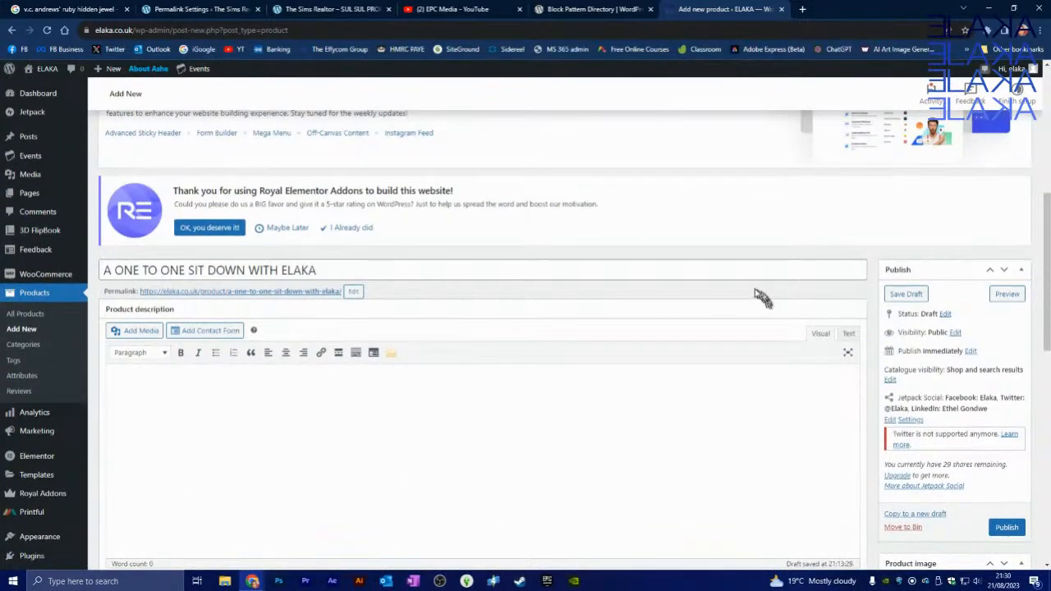
left_click(36, 300)
left_click(577, 99)
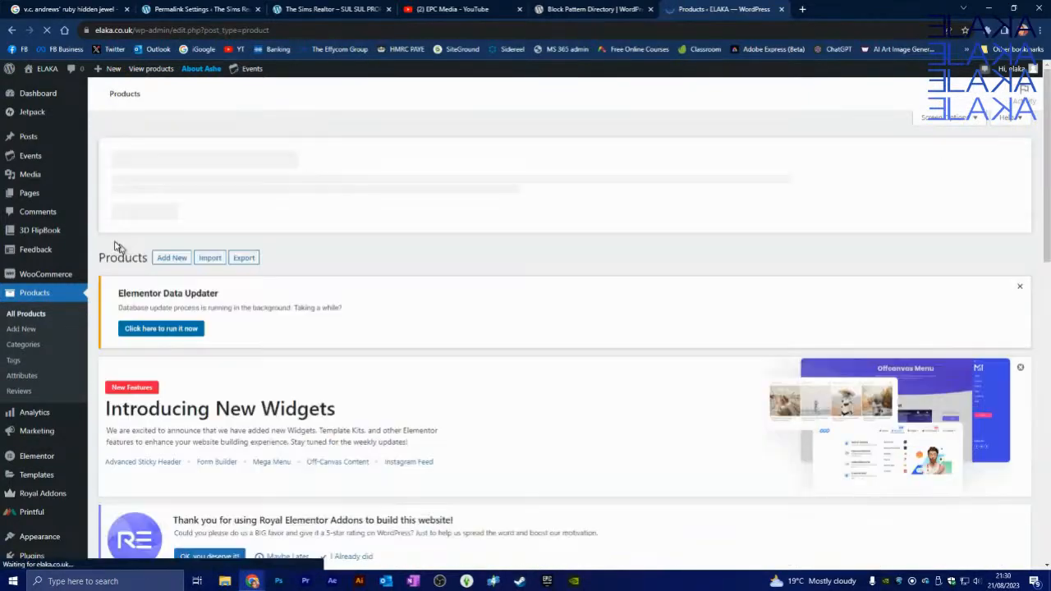
scroll(359, 290, "down", 3)
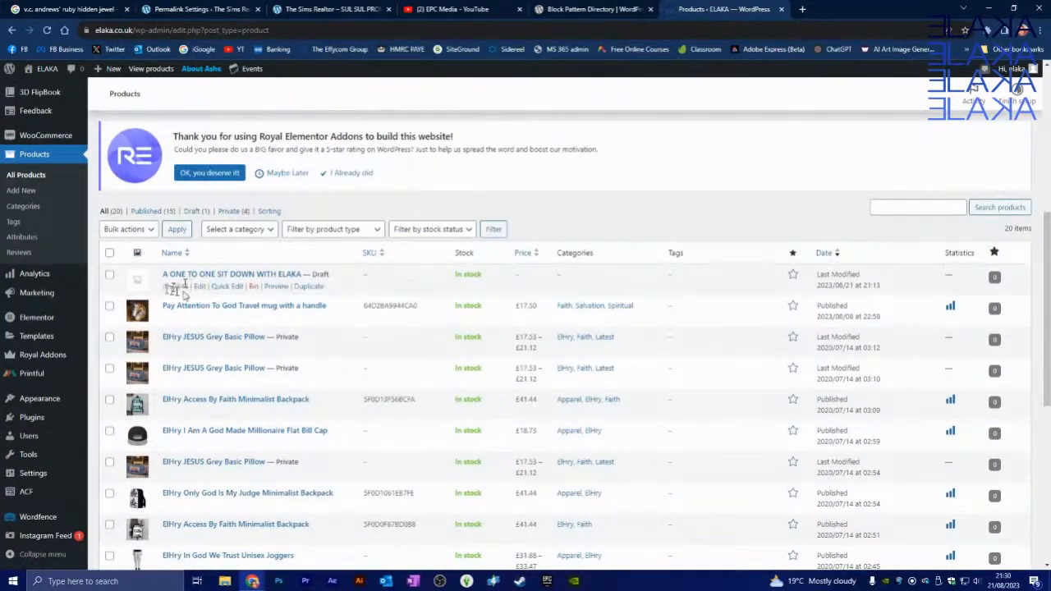
left_click(254, 288)
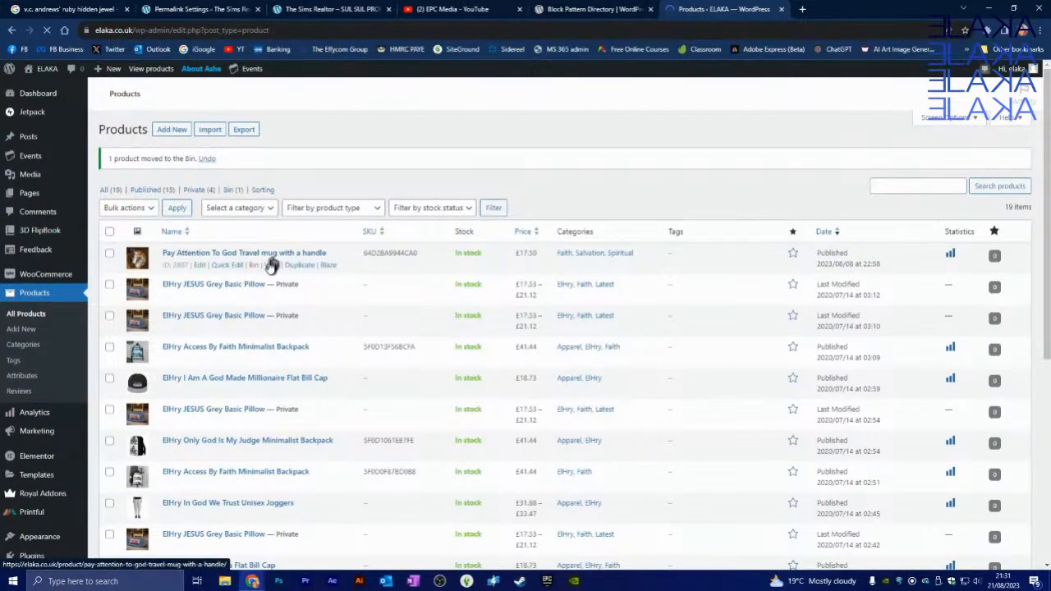
View the store page of the "ElHry Access By Faith Minimalist Backpack" listed under only the ElHry and Faith categories.
scroll(337, 296, "down", 5)
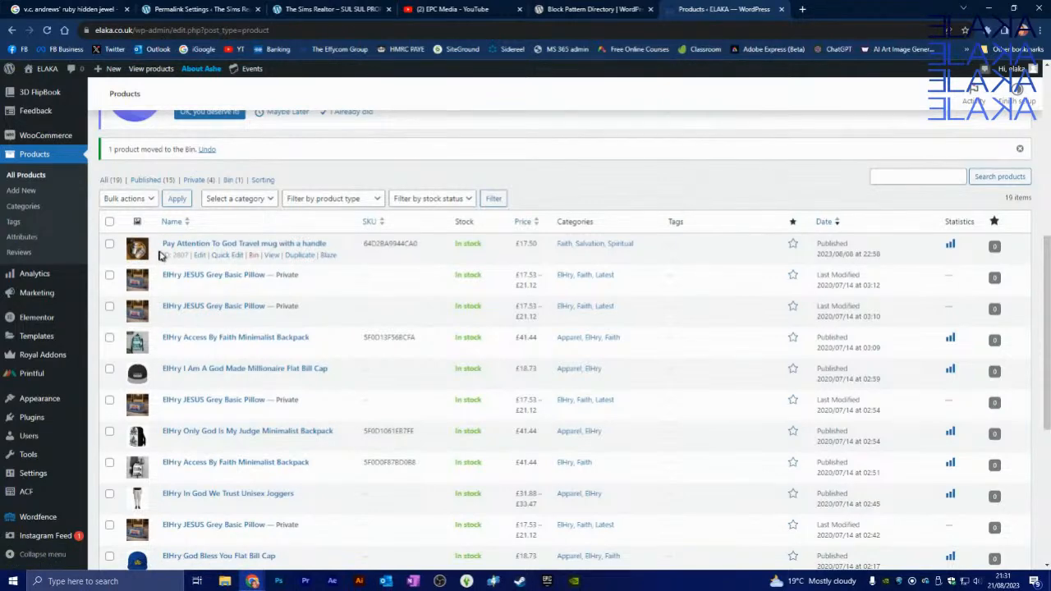
scroll(312, 261, "down", 2)
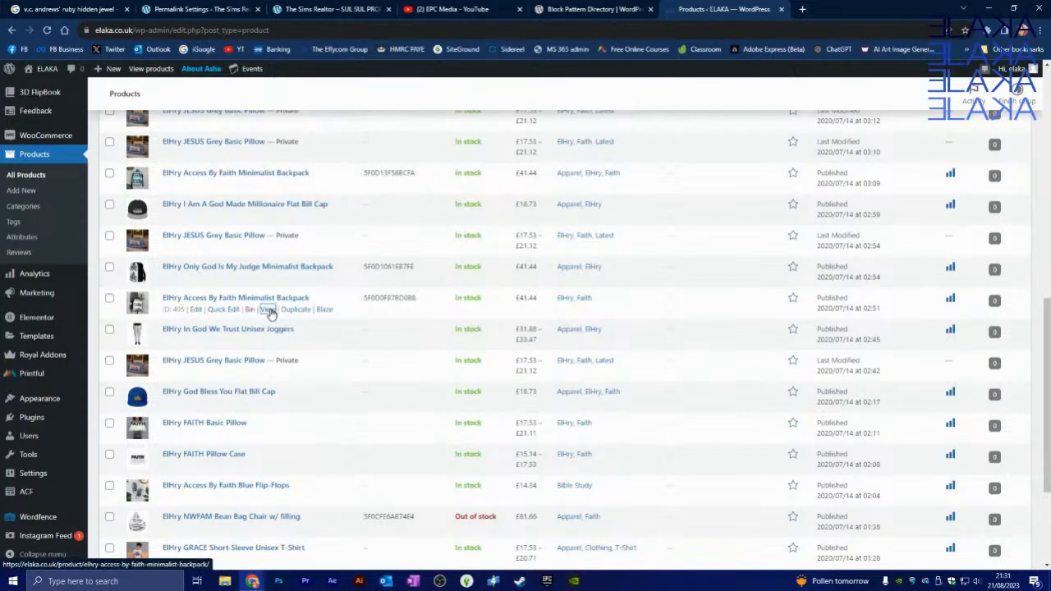
left_click(268, 310)
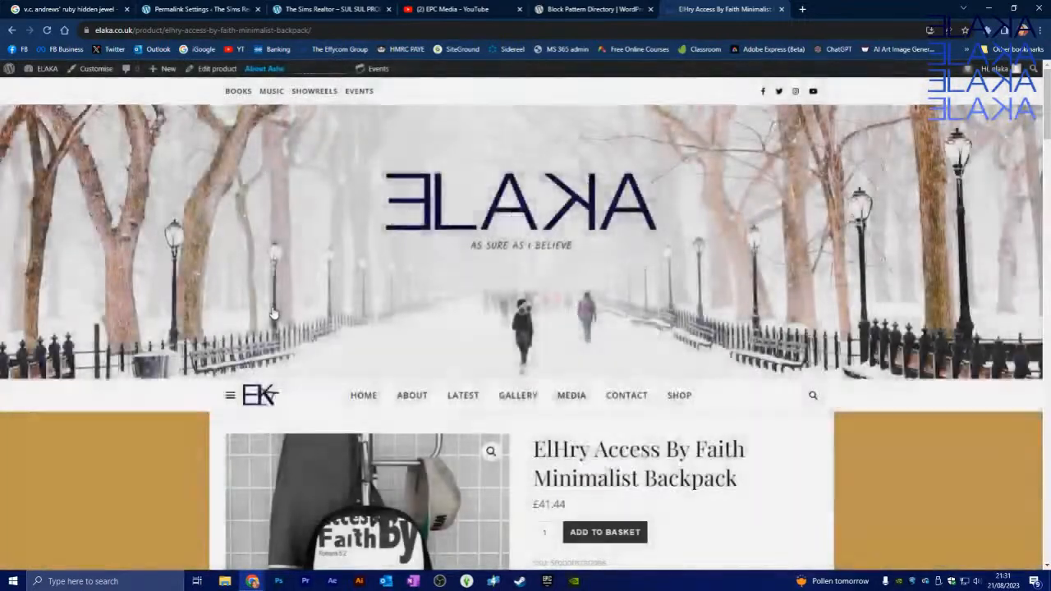
Examine the backpack's image, price, SKU and categories on its store page, and reveal the additional sharing options.
scroll(276, 311, "down", 4)
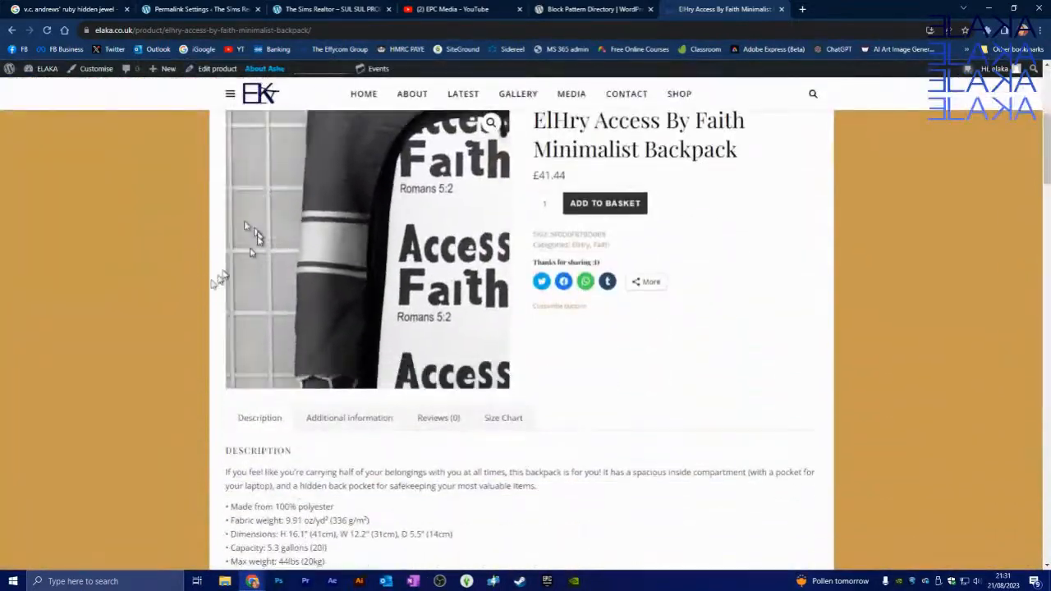
scroll(47, 298, "up", 2)
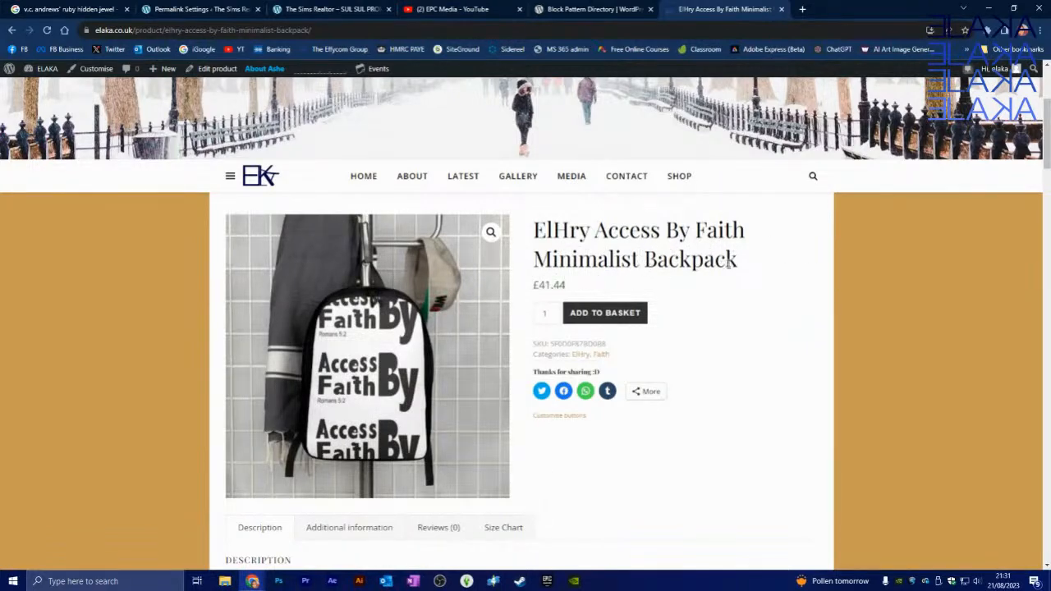
scroll(658, 254, "down", 1)
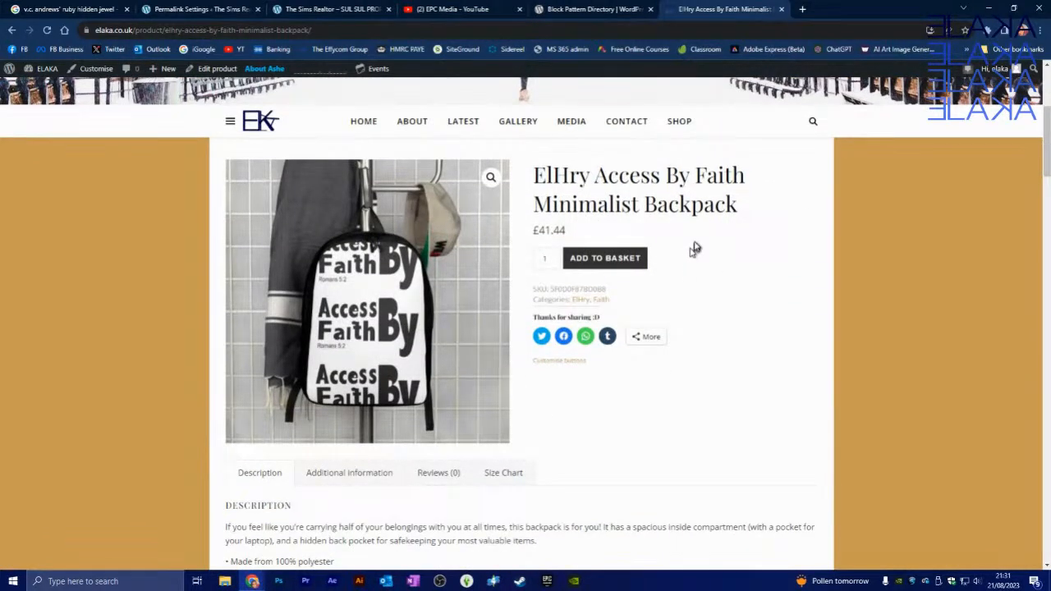
scroll(682, 257, "down", 1)
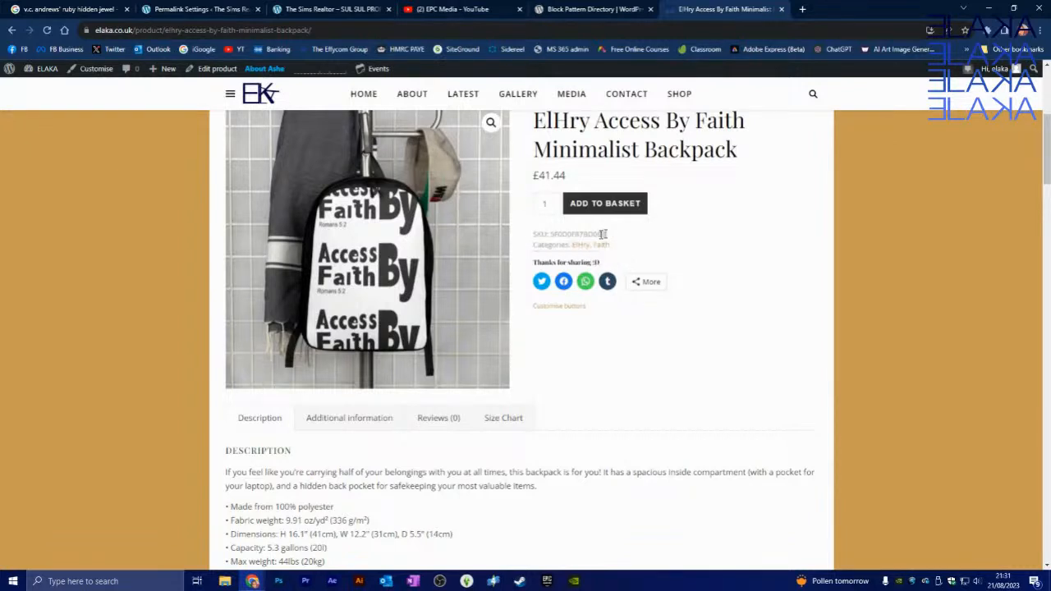
scroll(709, 347, "down", 1)
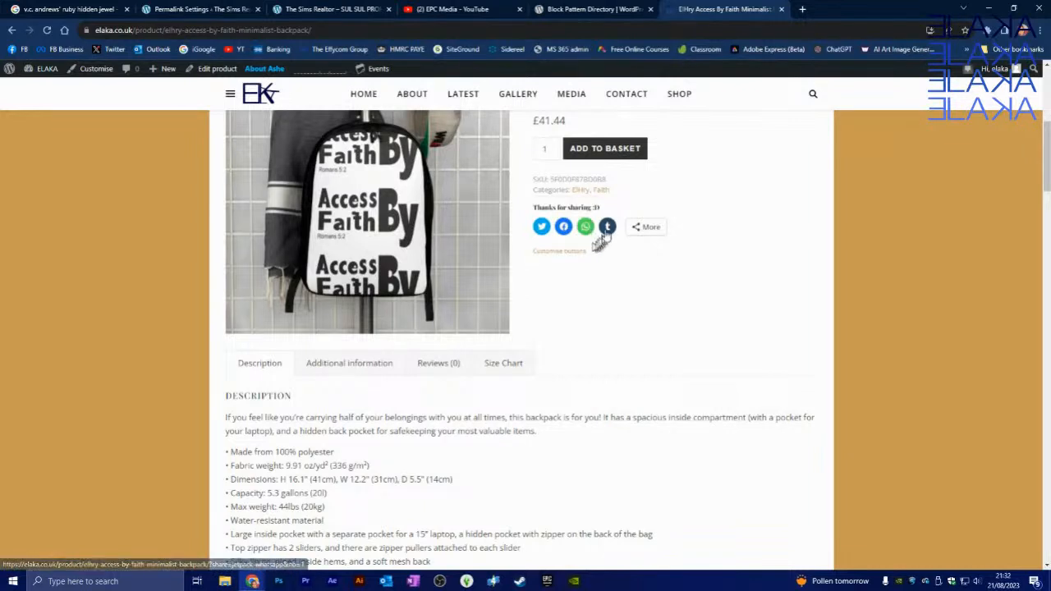
mouse_move(629, 237)
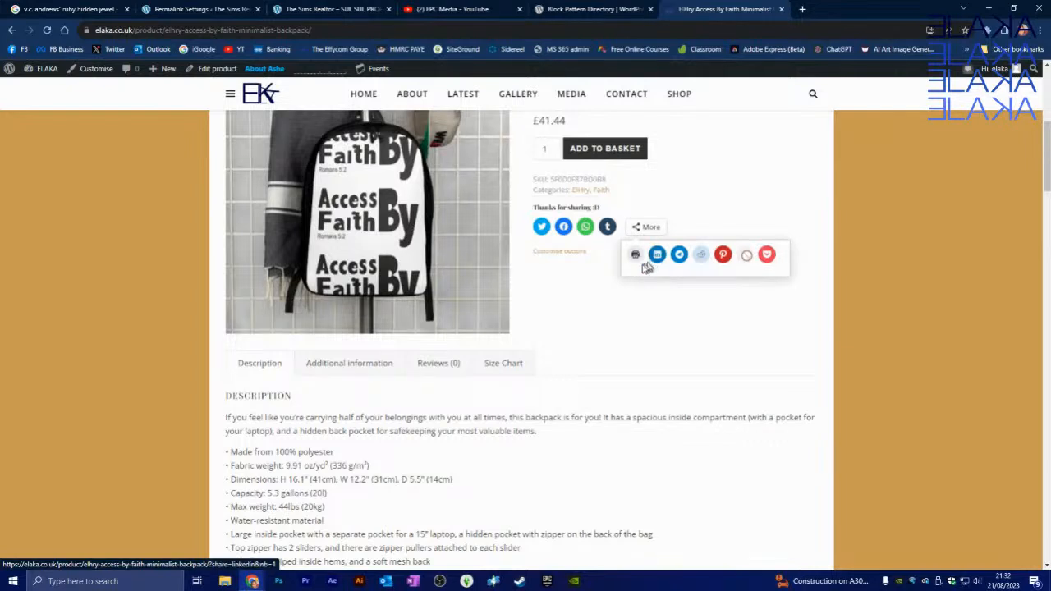
Read through the backpack's description and feature list and compare them with the product image and details above.
scroll(612, 296, "down", 3)
scroll(603, 265, "up", 1)
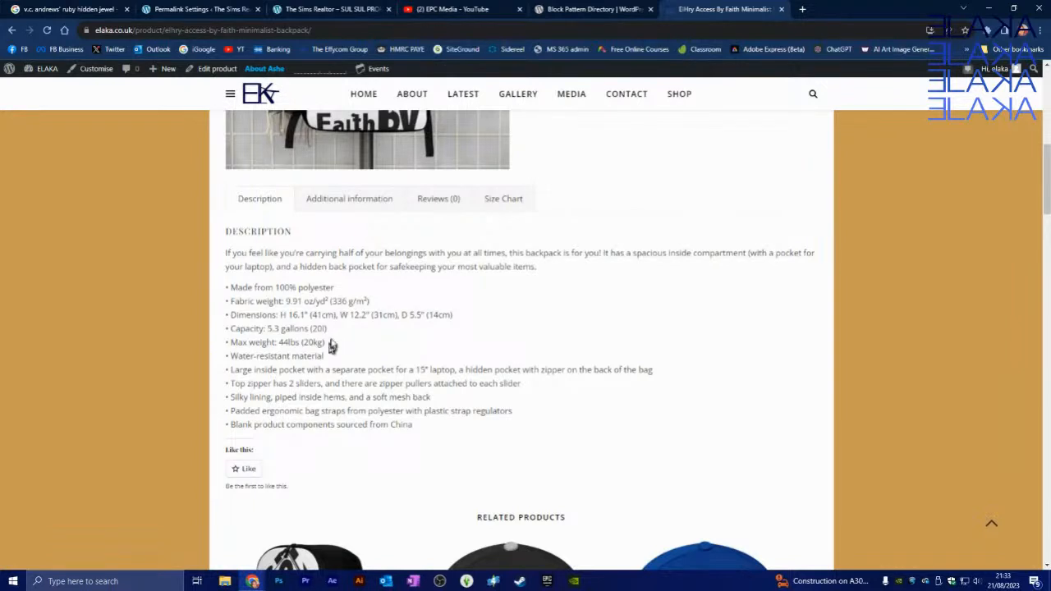
scroll(333, 349, "down", 3)
scroll(370, 301, "up", 3)
scroll(426, 152, "up", 2)
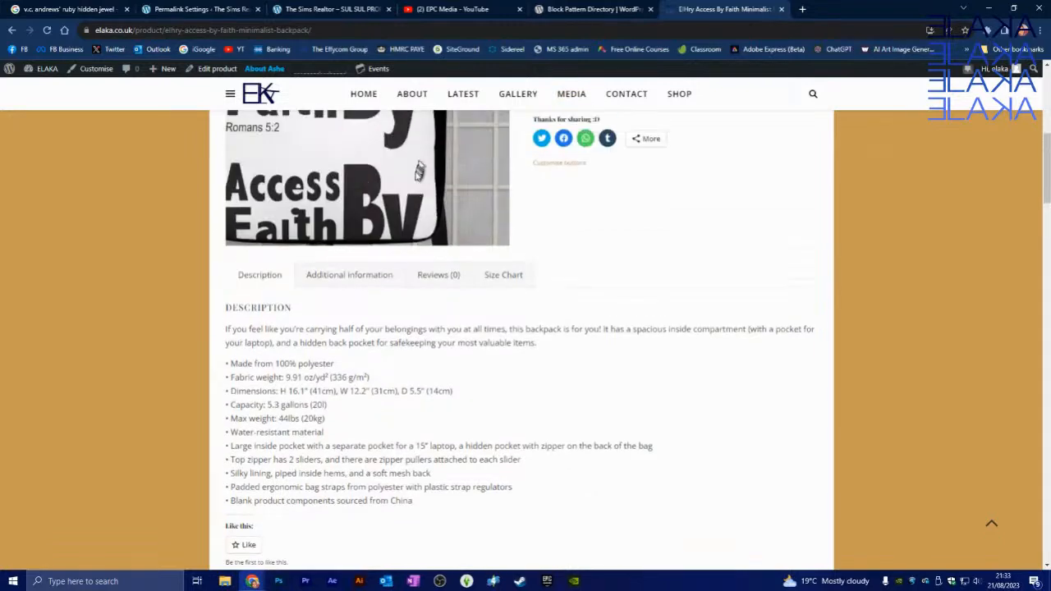
scroll(463, 284, "down", 3)
scroll(418, 397, "down", 3)
scroll(394, 356, "up", 3)
scroll(397, 332, "up", 3)
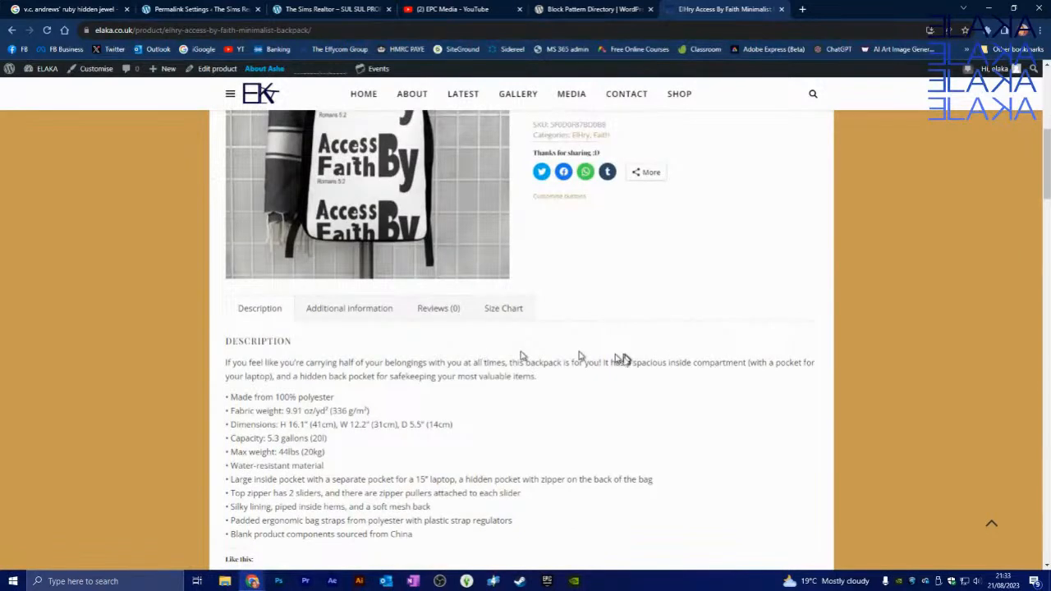
scroll(501, 427, "up", 1)
scroll(237, 278, "down", 3)
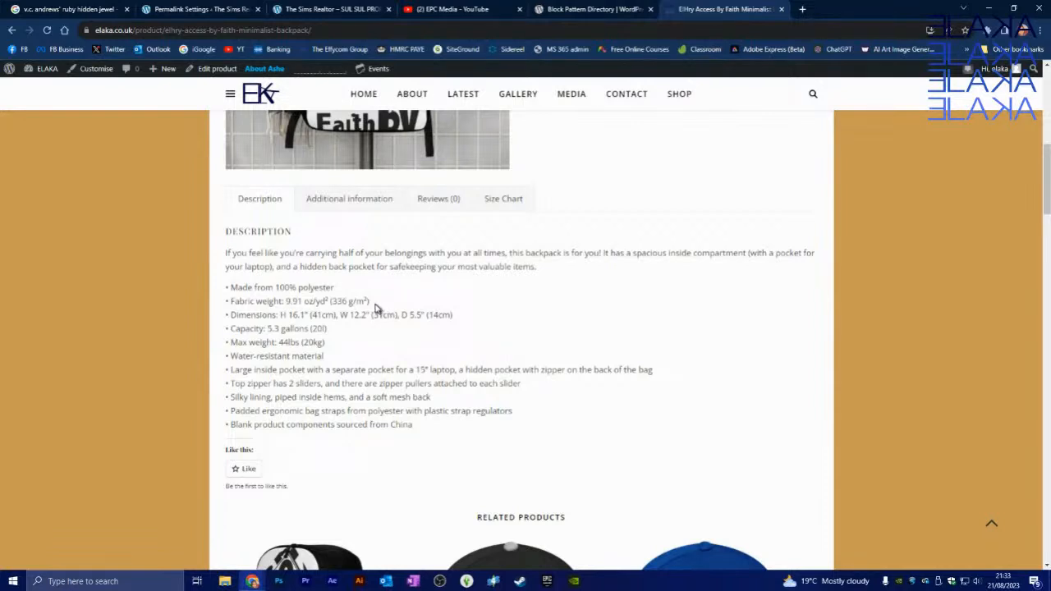
View the backpack's additional information, reviews and size chart in turn.
left_click(362, 195)
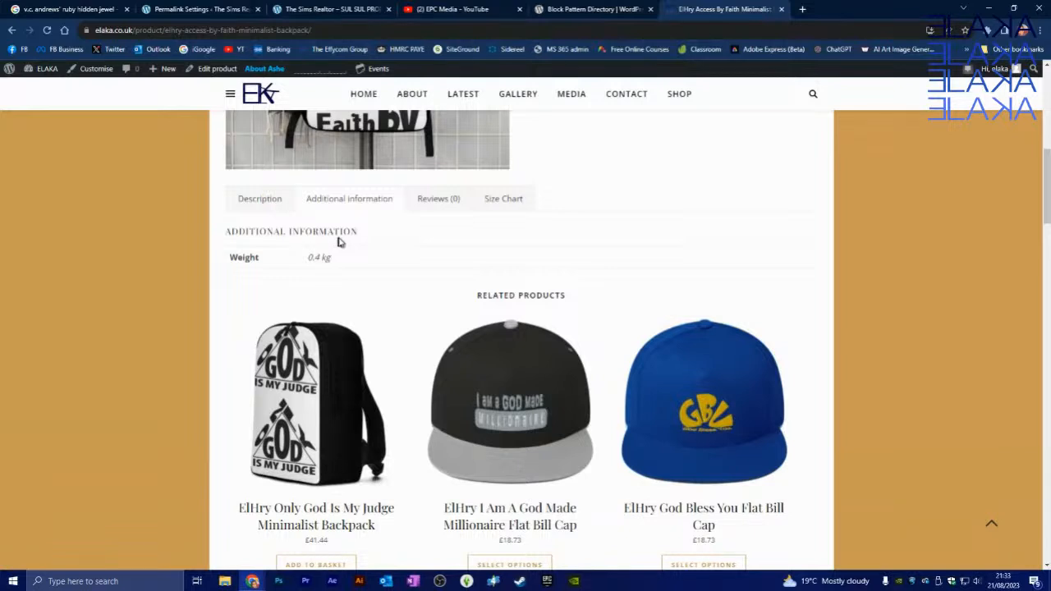
left_click(435, 199)
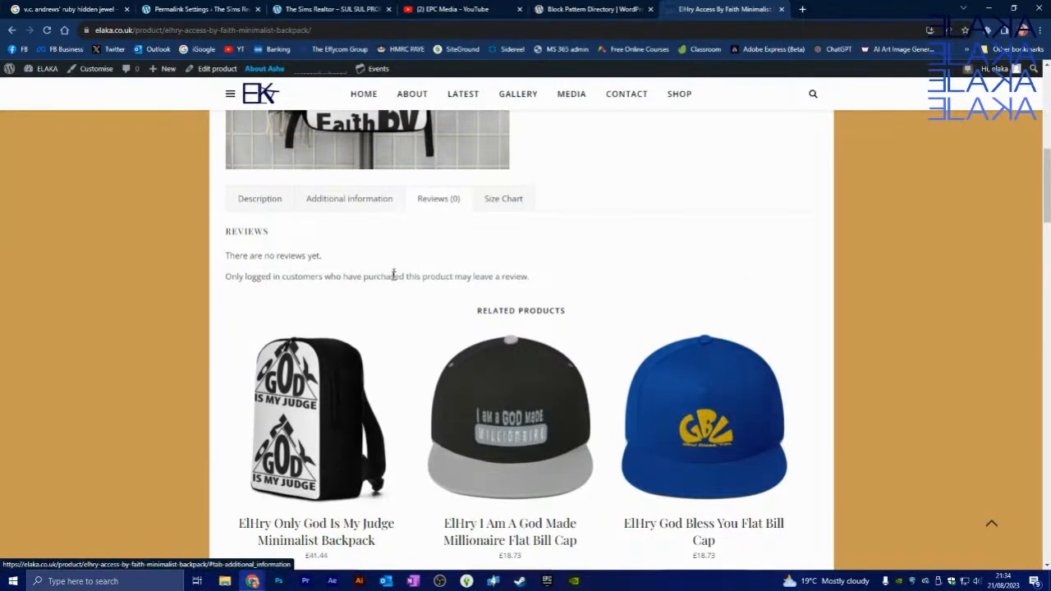
left_click(510, 199)
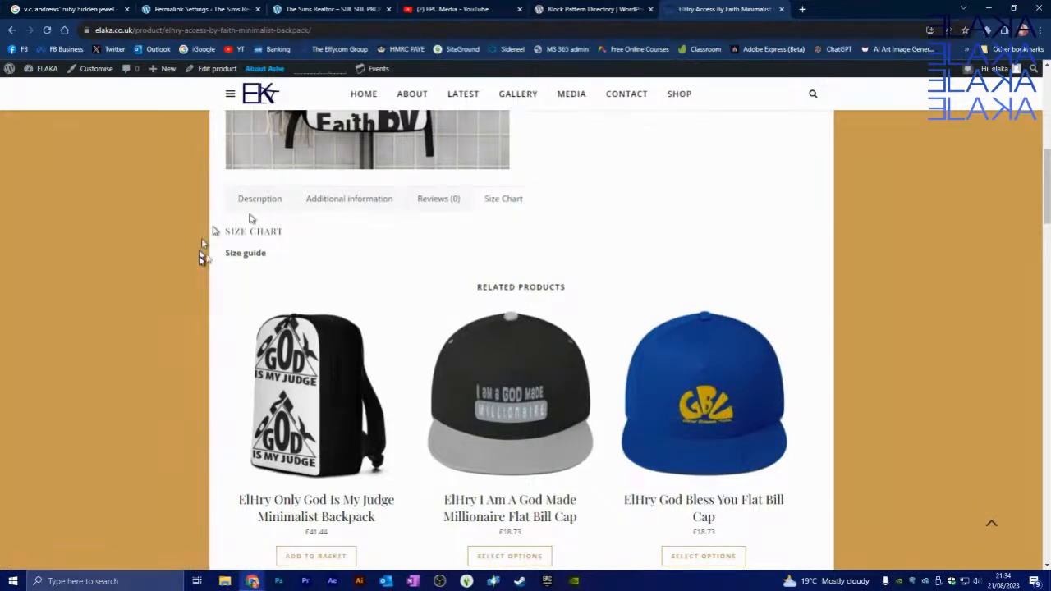
Examine the related products shown beneath the backpack's size chart.
scroll(469, 294, "down", 3)
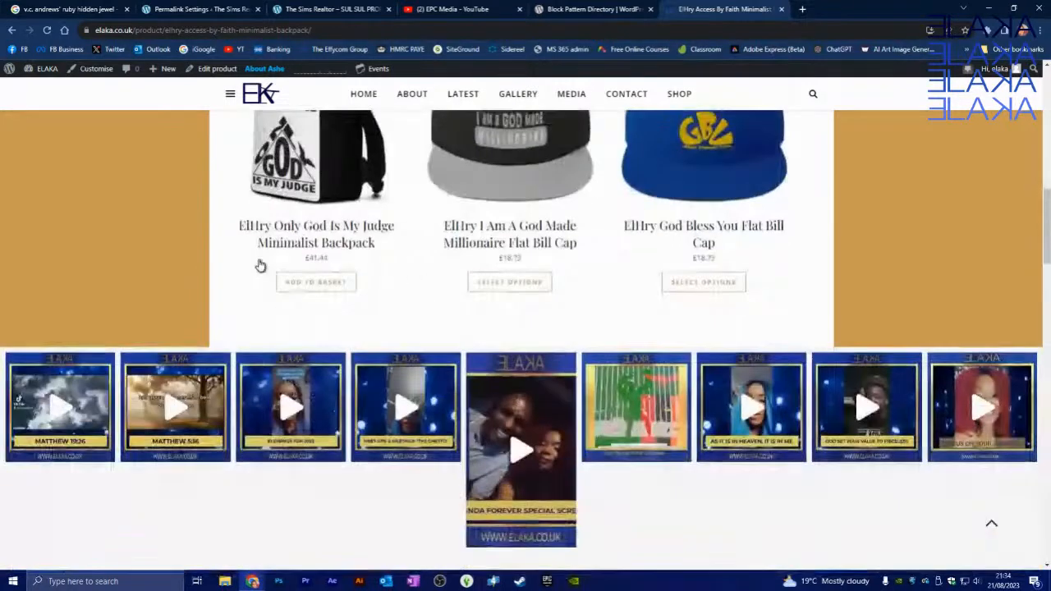
scroll(310, 238, "up", 2)
scroll(310, 238, "up", 2)
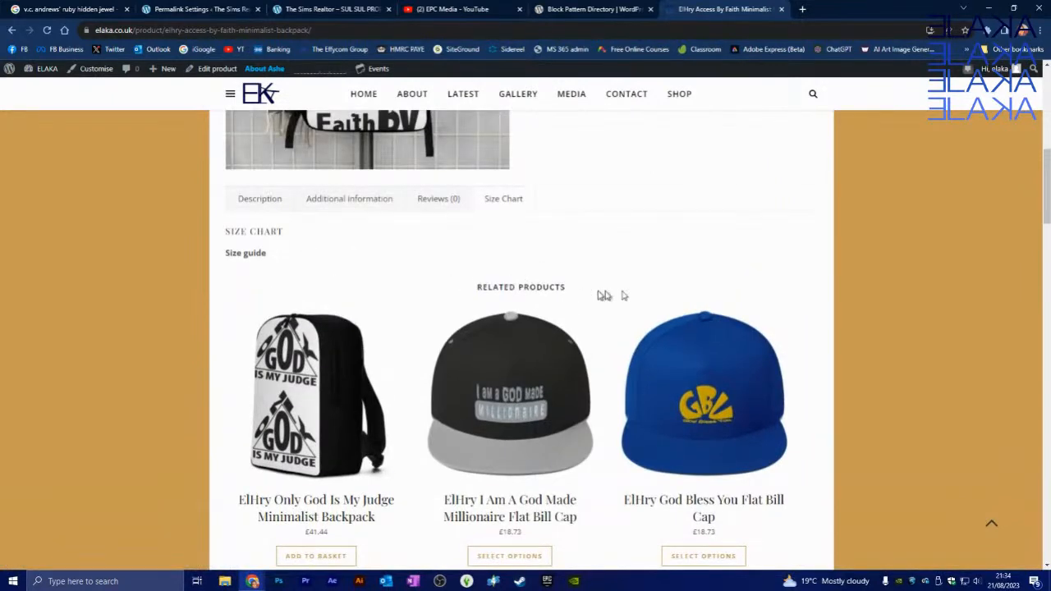
scroll(559, 284, "down", 1)
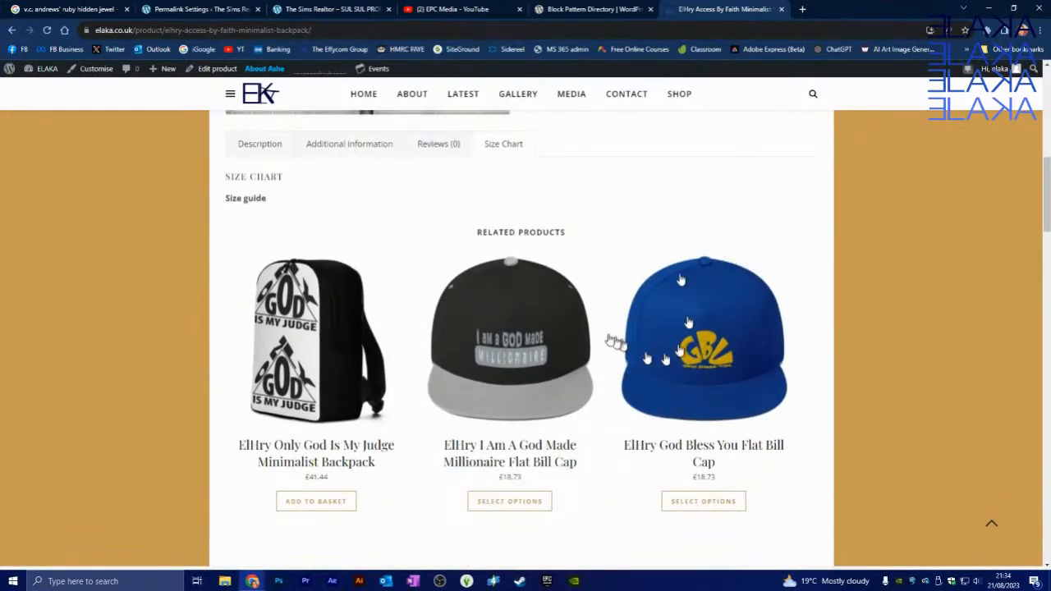
scroll(188, 290, "down", 2)
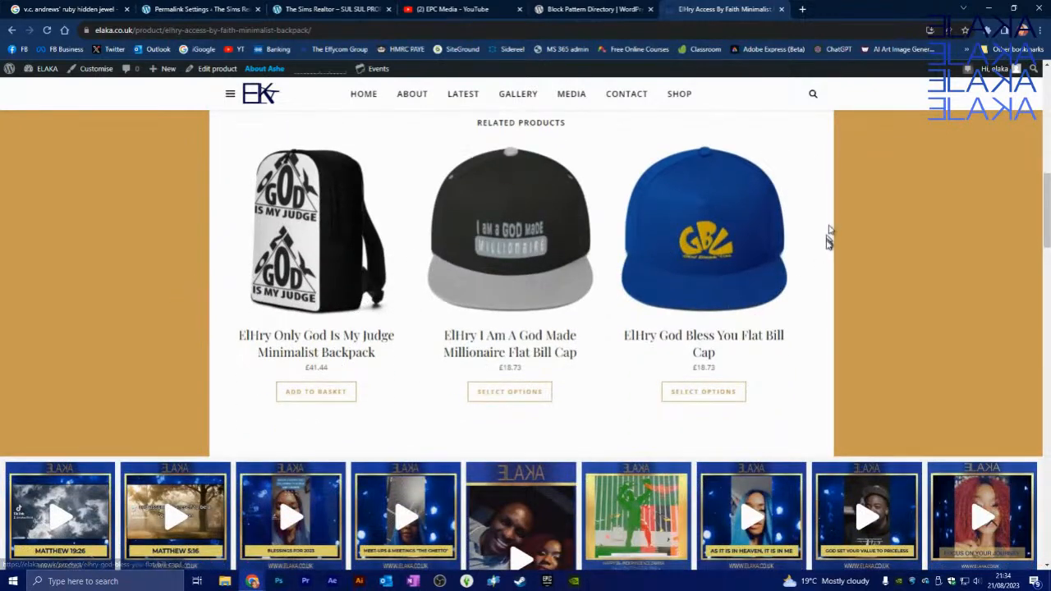
scroll(639, 245, "up", 2)
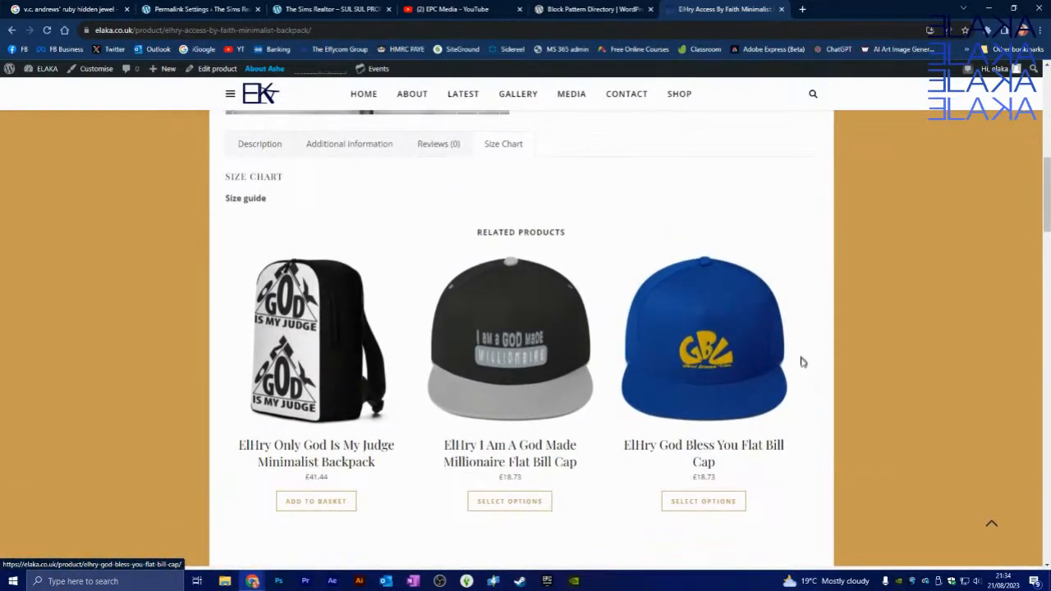
scroll(739, 378, "down", 2)
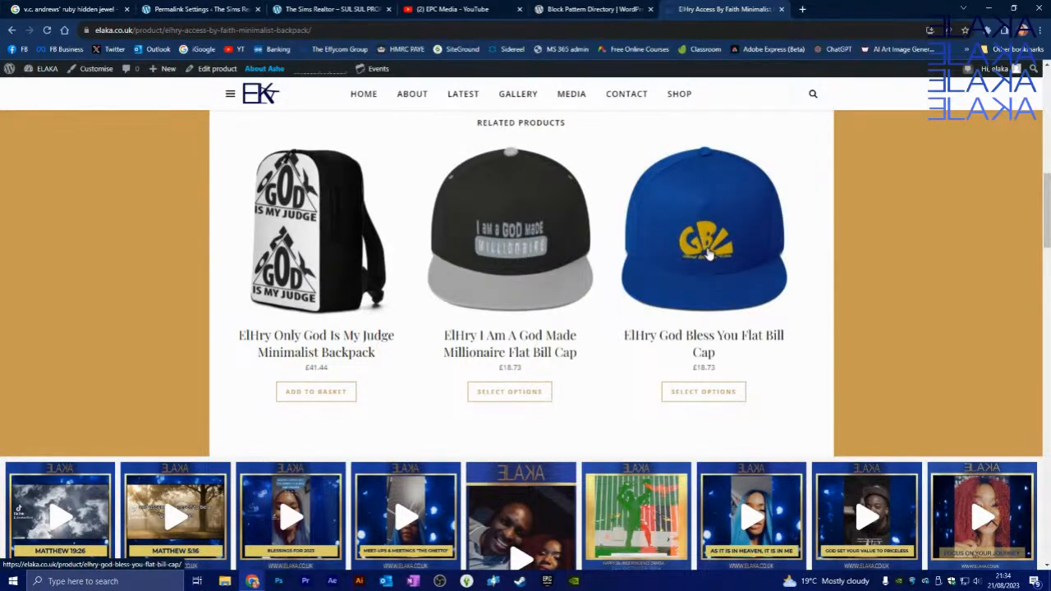
scroll(720, 301, "up", 2)
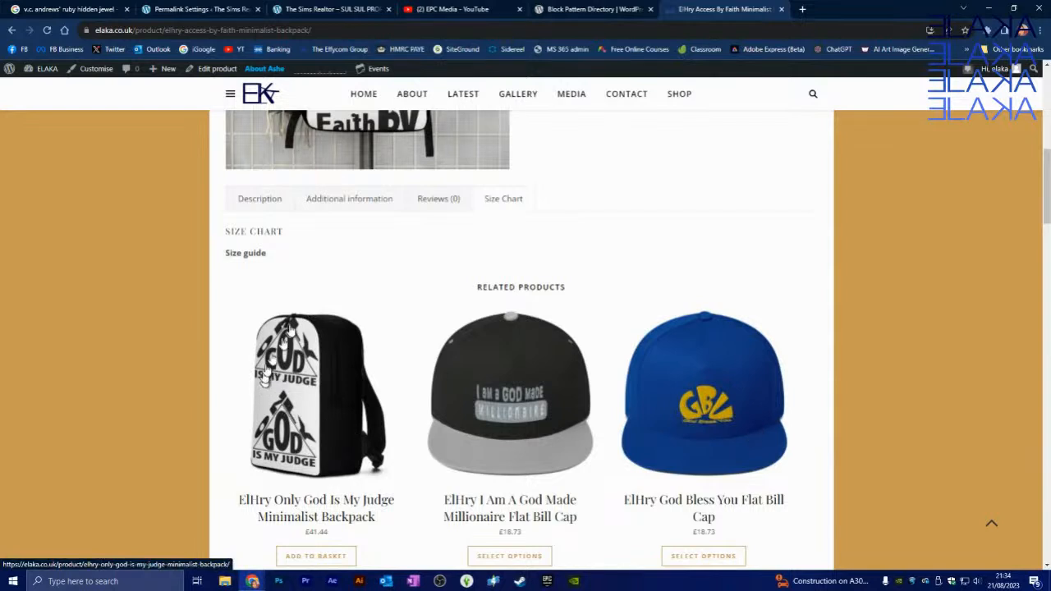
Look over the backpack's store page once more, from its product details down to the related products.
scroll(323, 371, "up", 2)
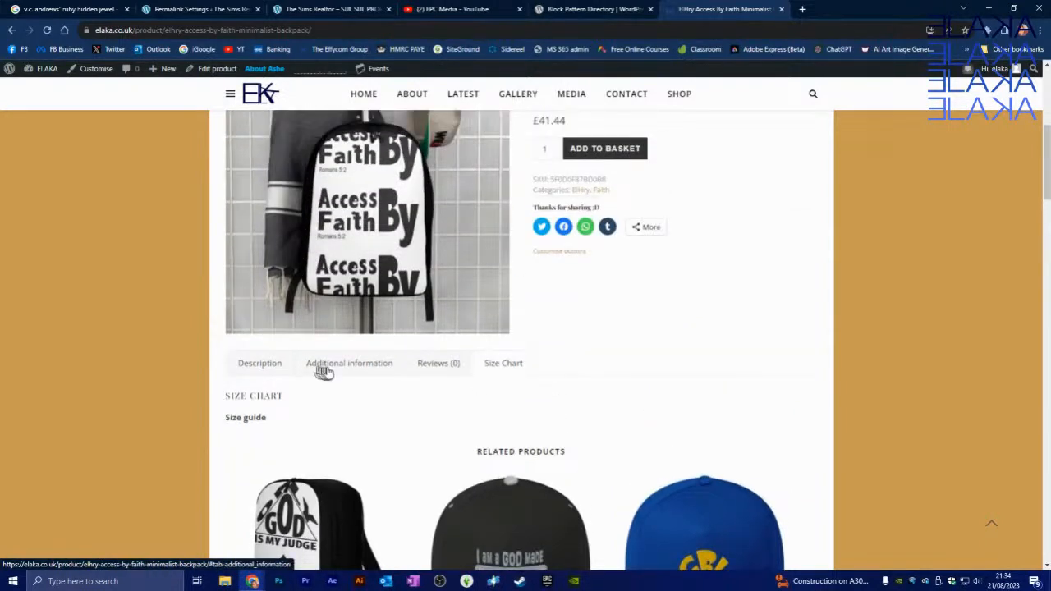
scroll(323, 371, "up", 1)
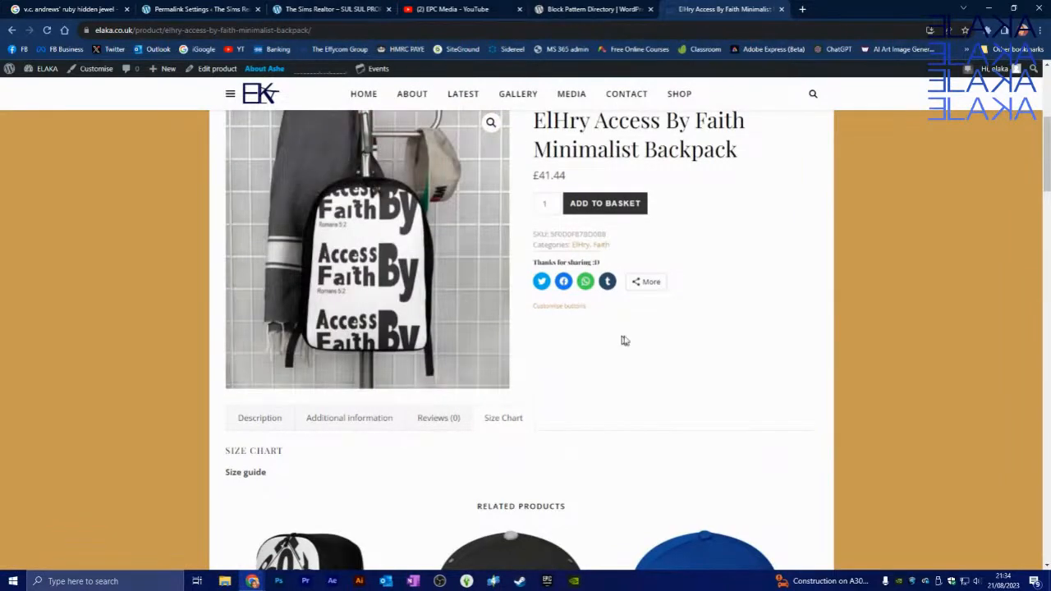
scroll(622, 341, "up", 4)
scroll(473, 360, "down", 3)
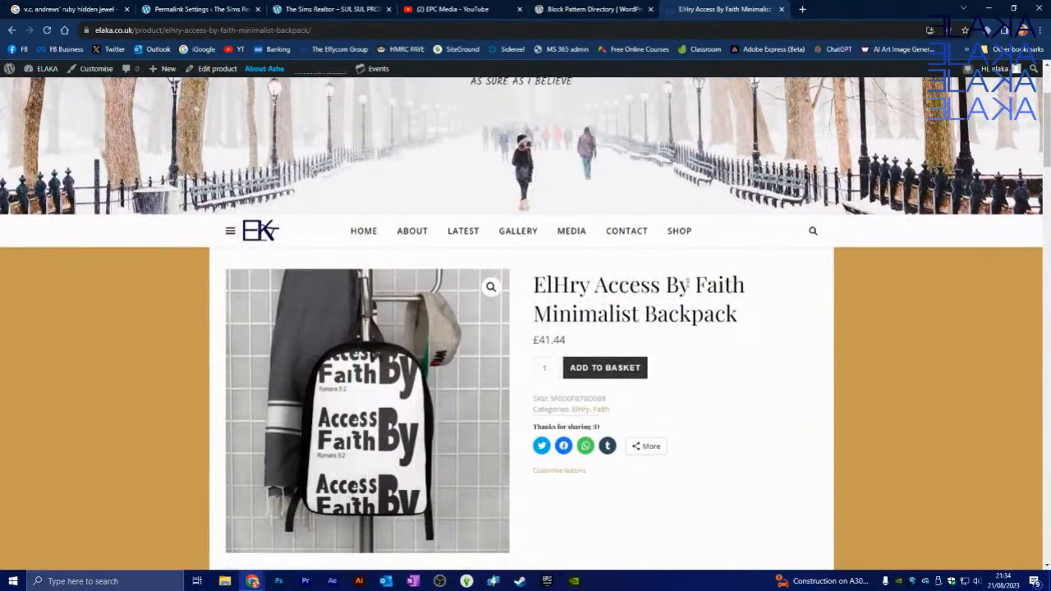
scroll(570, 217, "down", 5)
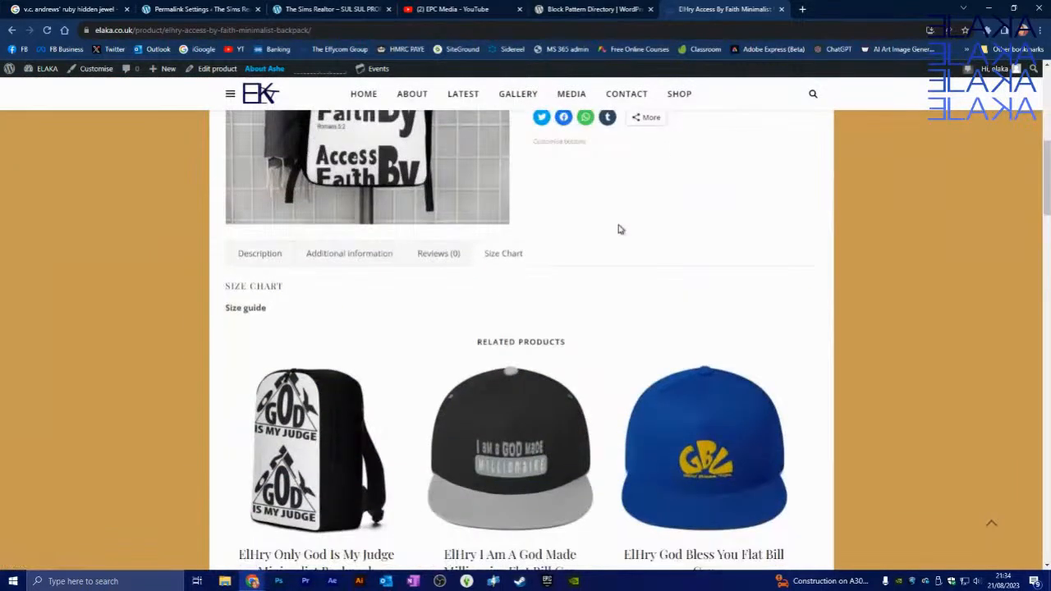
scroll(620, 230, "down", 3)
scroll(733, 243, "up", 10)
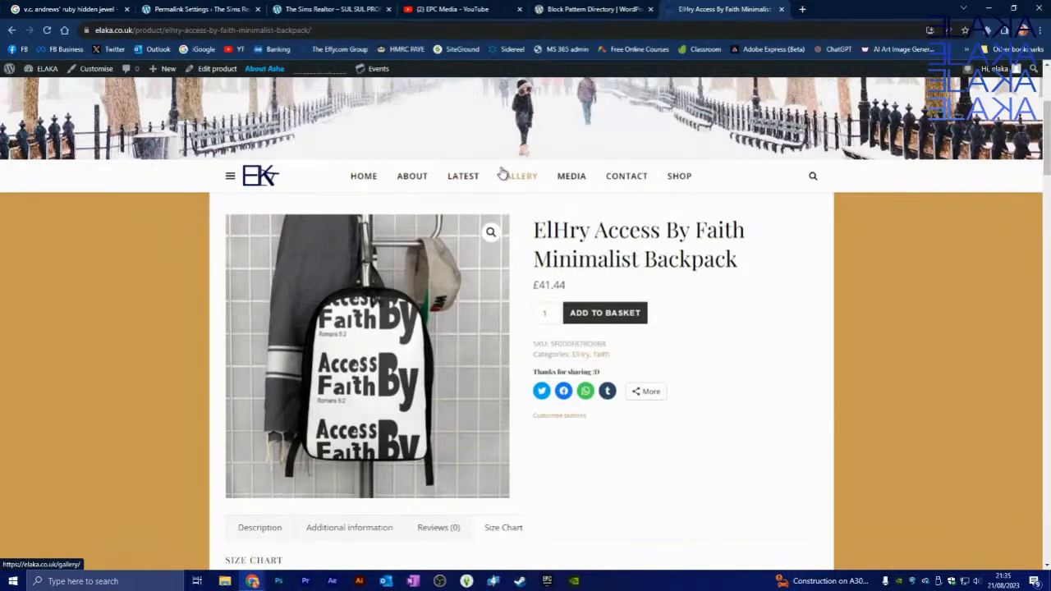
Open the Printful site in a new browser tab and view the dashboard's suggested products and rewards.
left_click(803, 9)
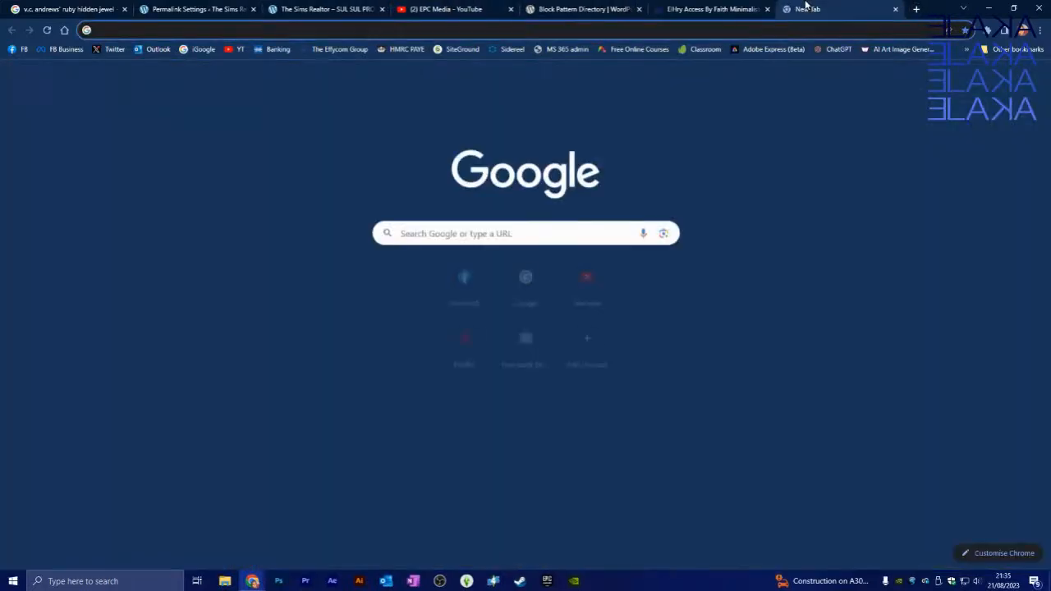
type("PRINT")
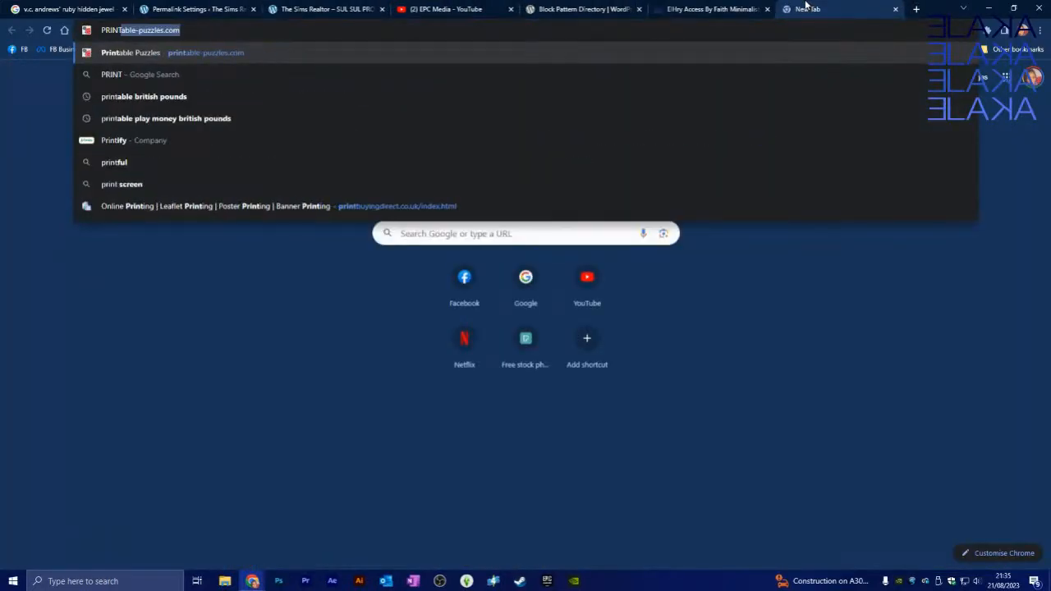
type("F")
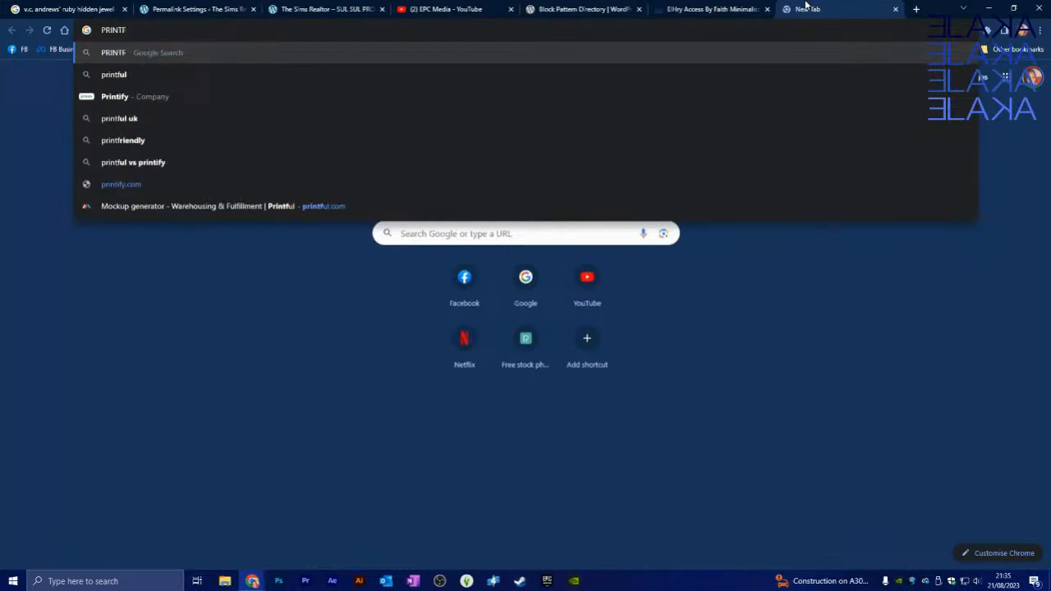
left_click(312, 211)
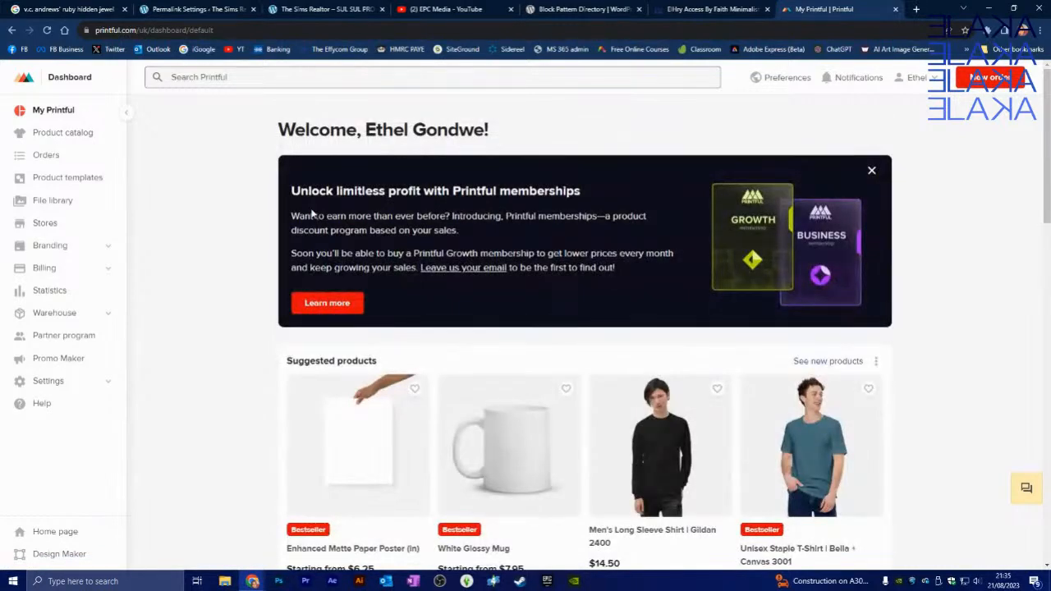
scroll(183, 301, "down", 1)
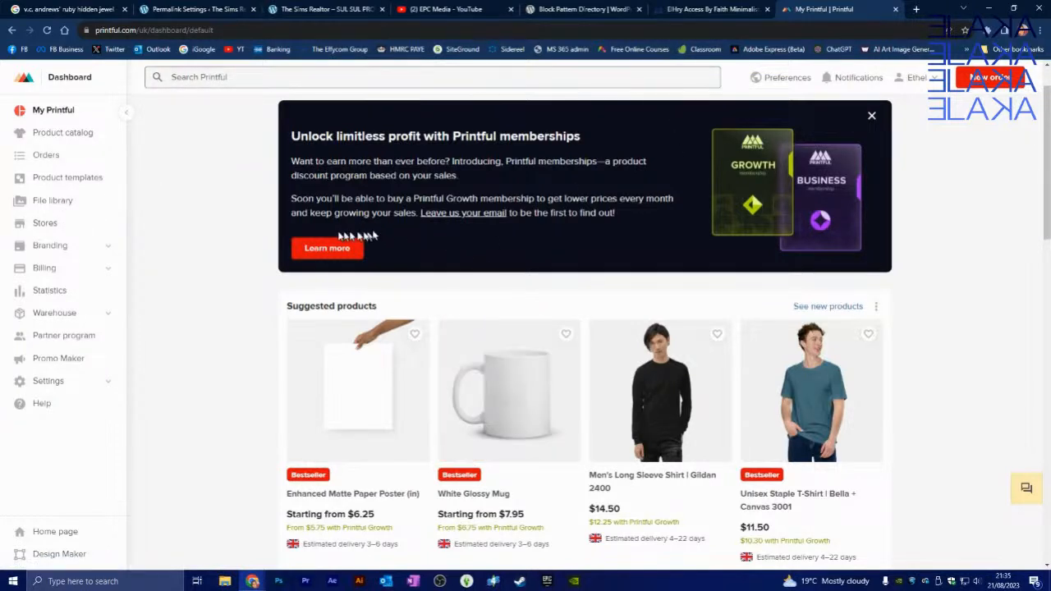
scroll(236, 230, "down", 2)
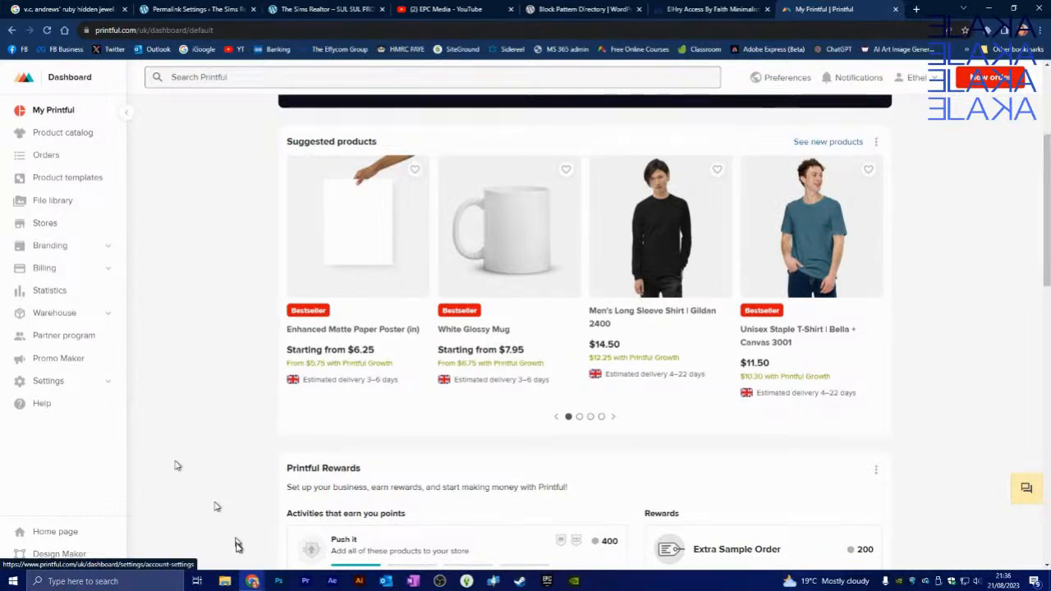
left_click(225, 582)
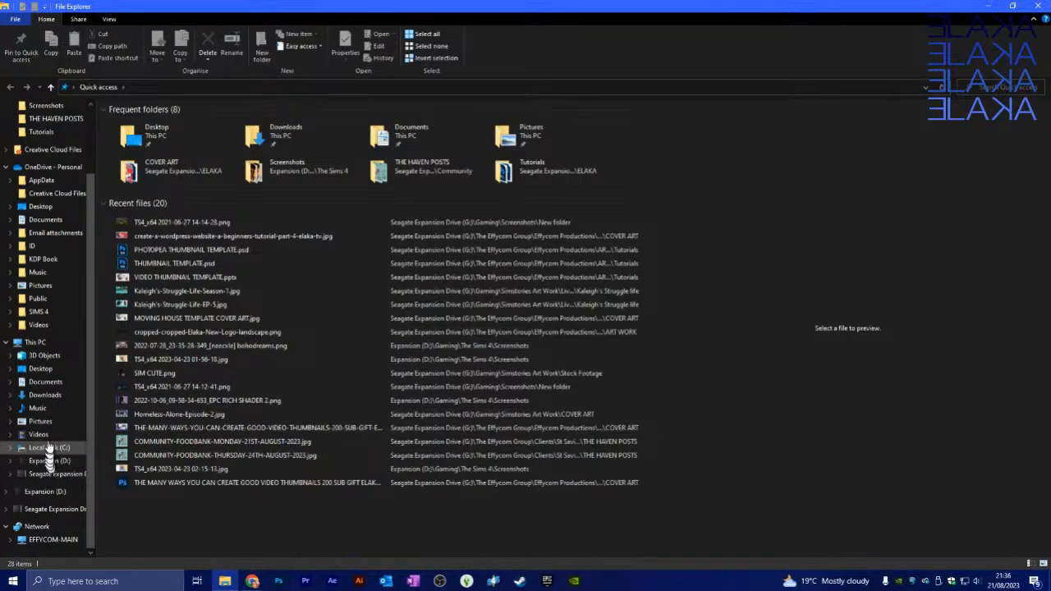
left_click(37, 342)
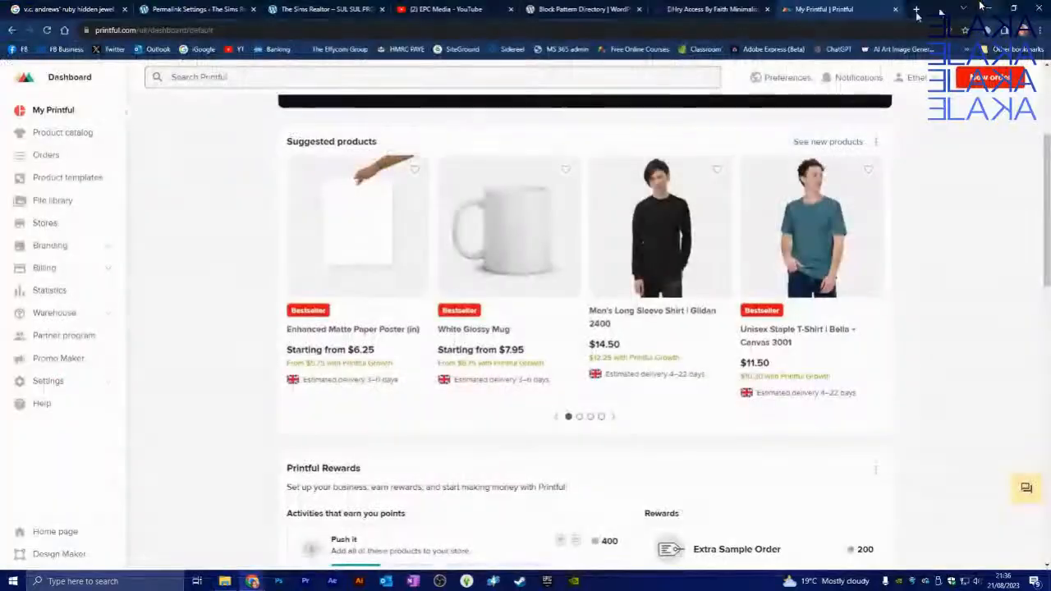
left_click(988, 5)
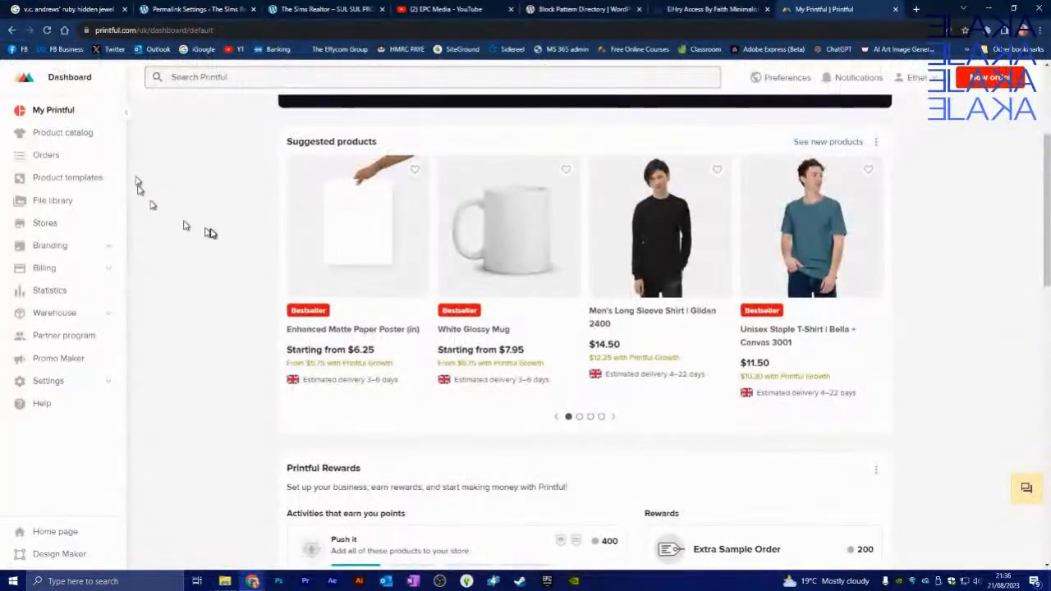
Open the Stores list in Printful, and open the Printful plugin page in the ELAKA site's WordPress admin.
left_click(50, 227)
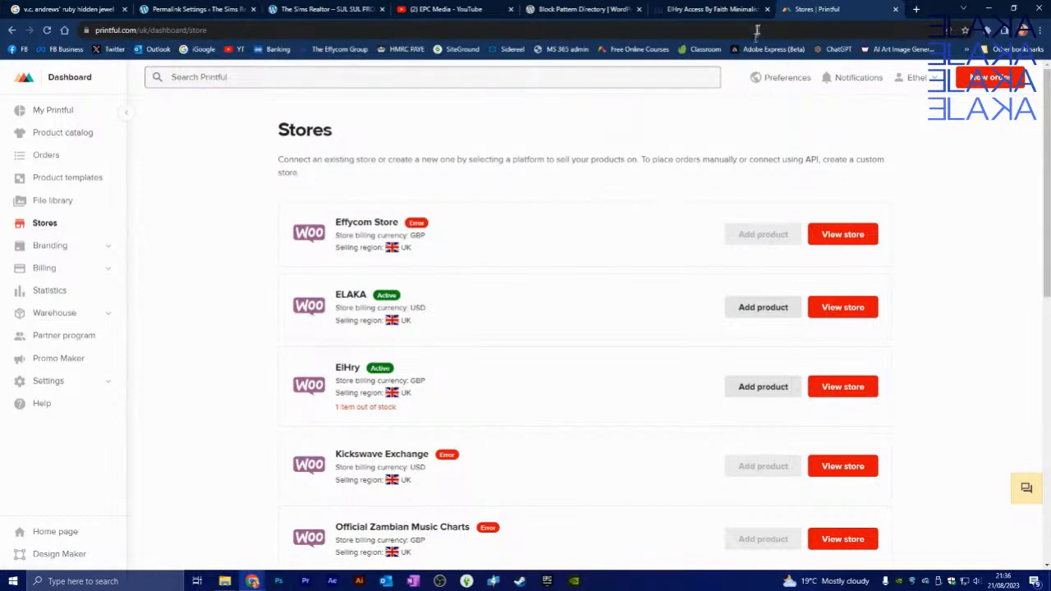
left_click(713, 10)
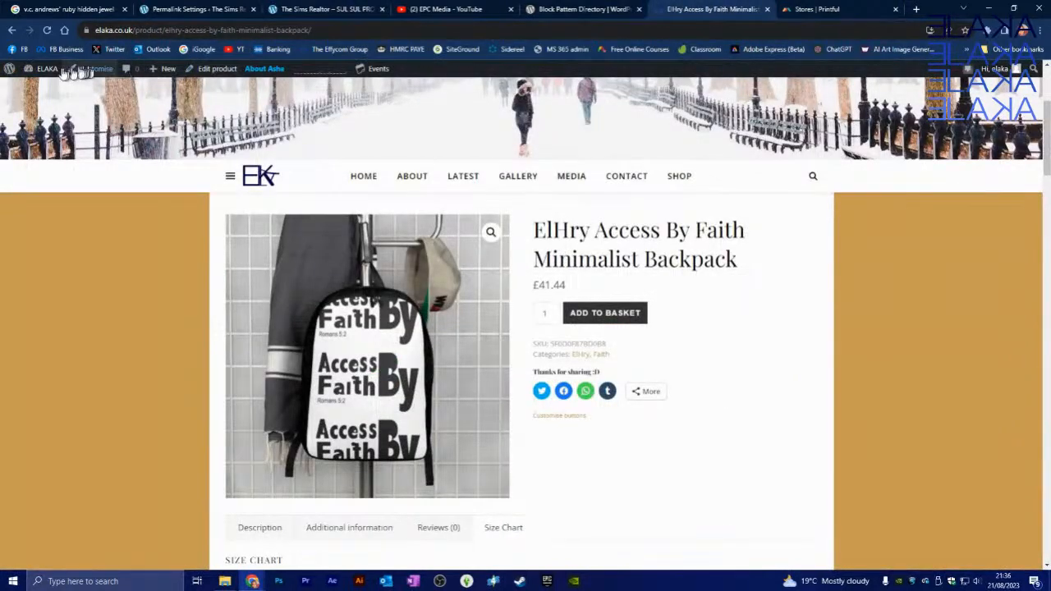
mouse_move(36, 73)
left_click(30, 90)
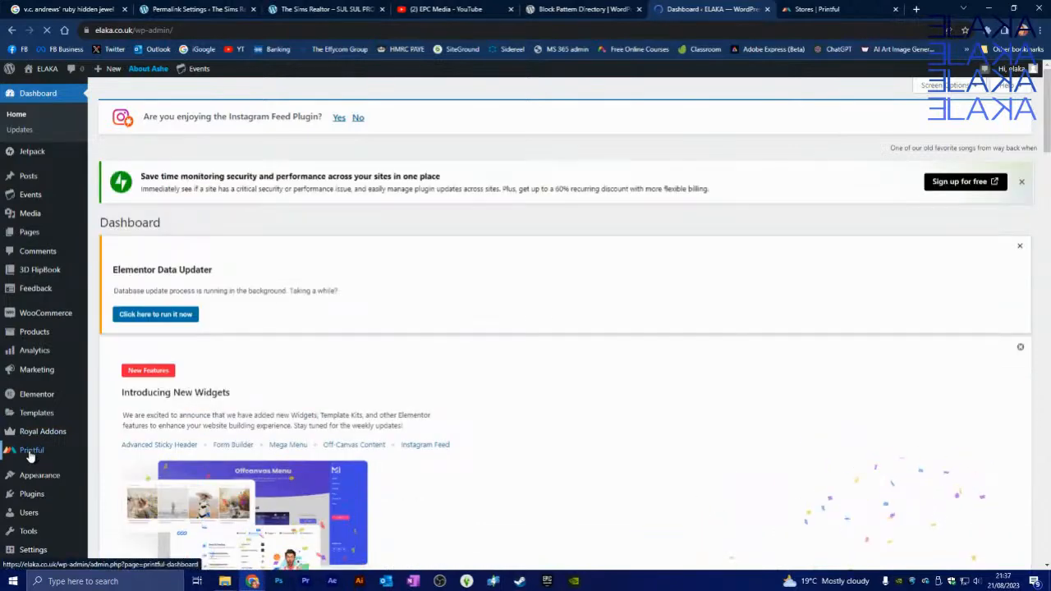
left_click(29, 453)
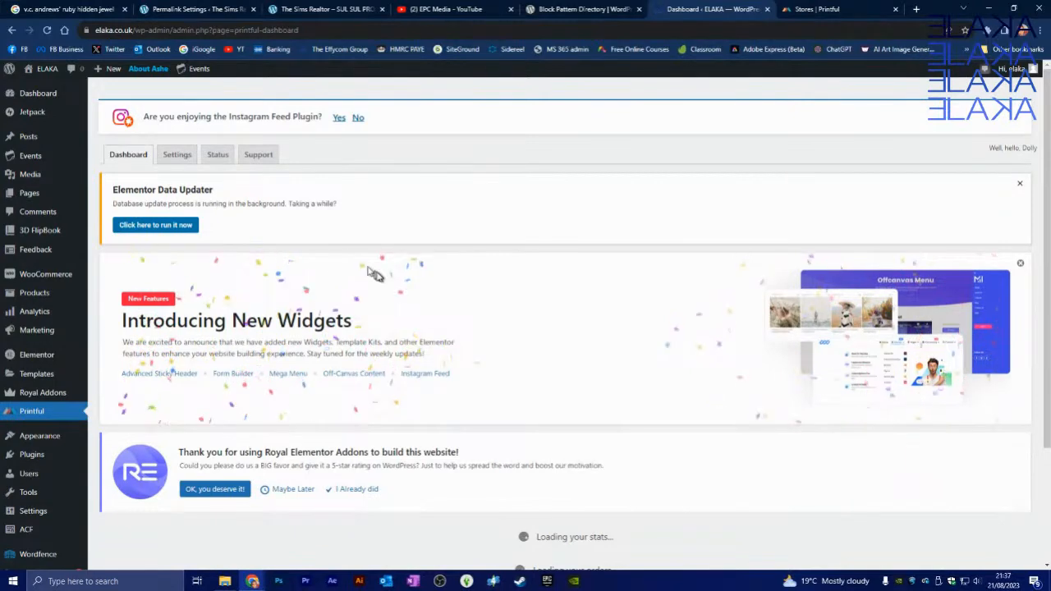
Dismiss the new widgets and Elementor Data Updater notices, and view the Printful plugin's settings on the ELAKA site.
left_click(1018, 266)
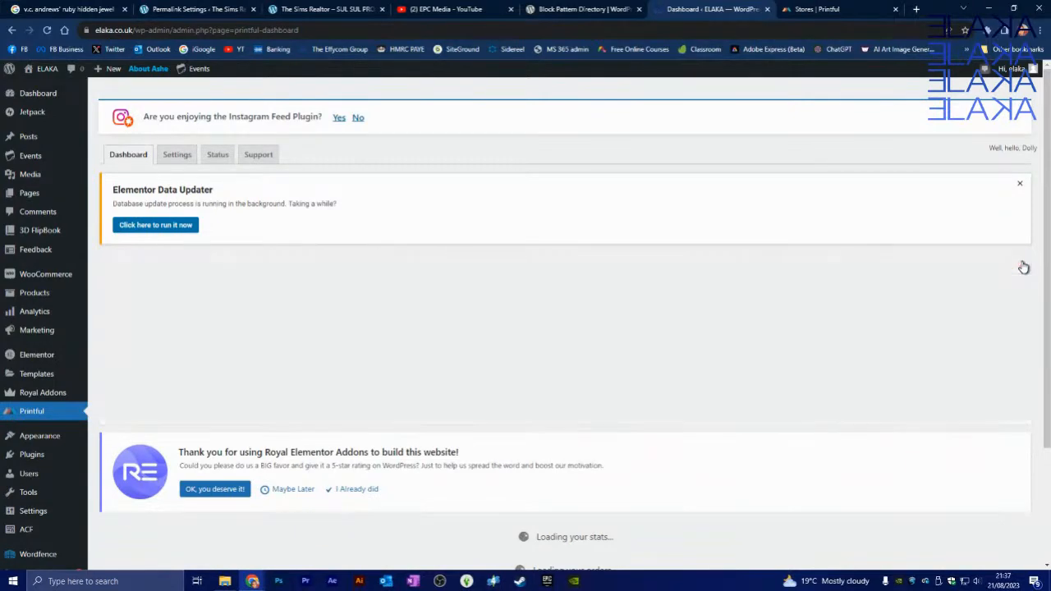
left_click(1021, 185)
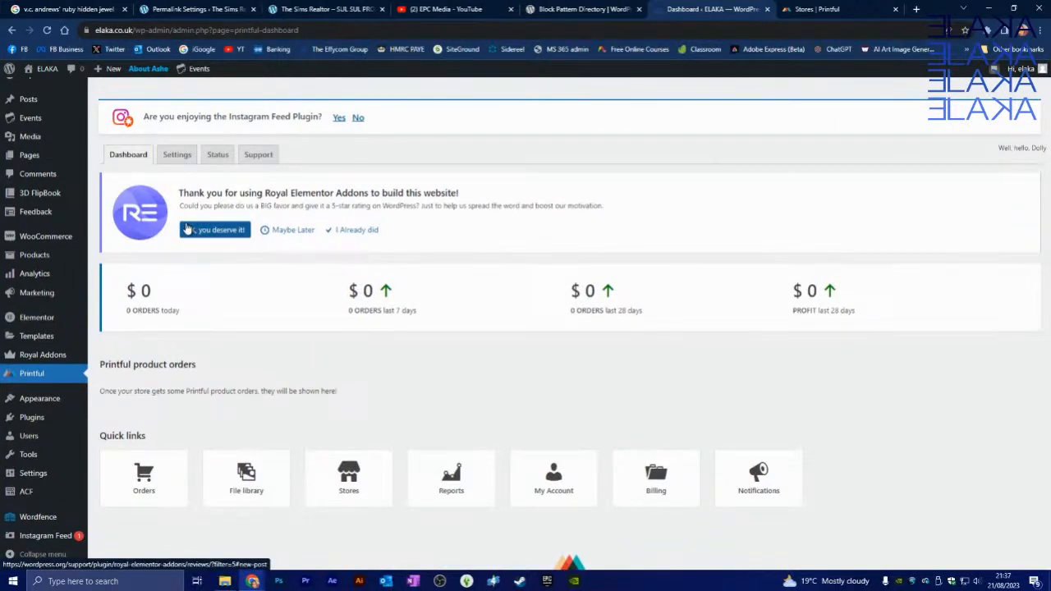
mouse_move(35, 488)
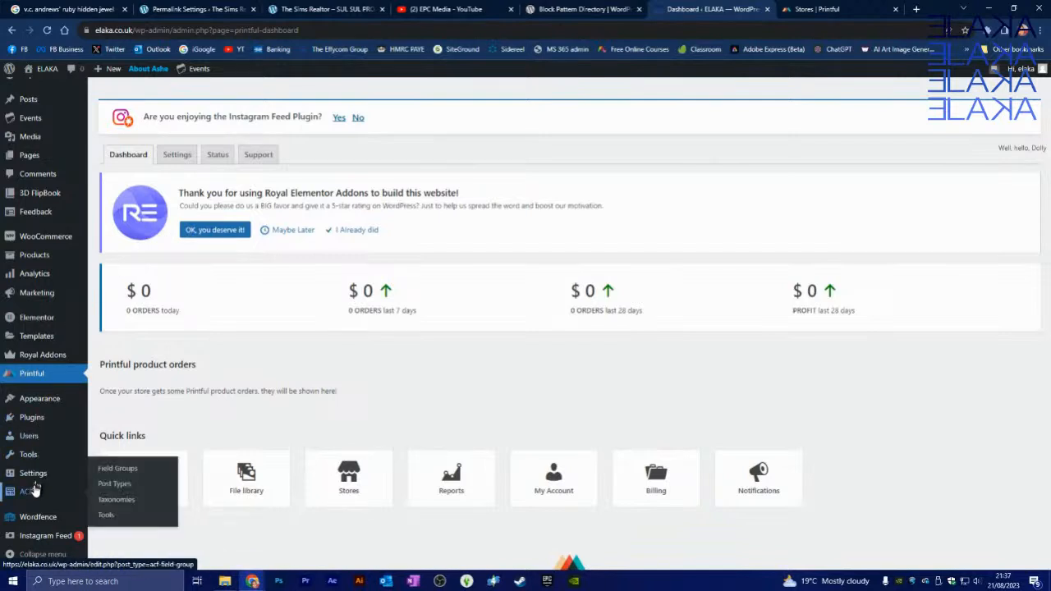
left_click(178, 156)
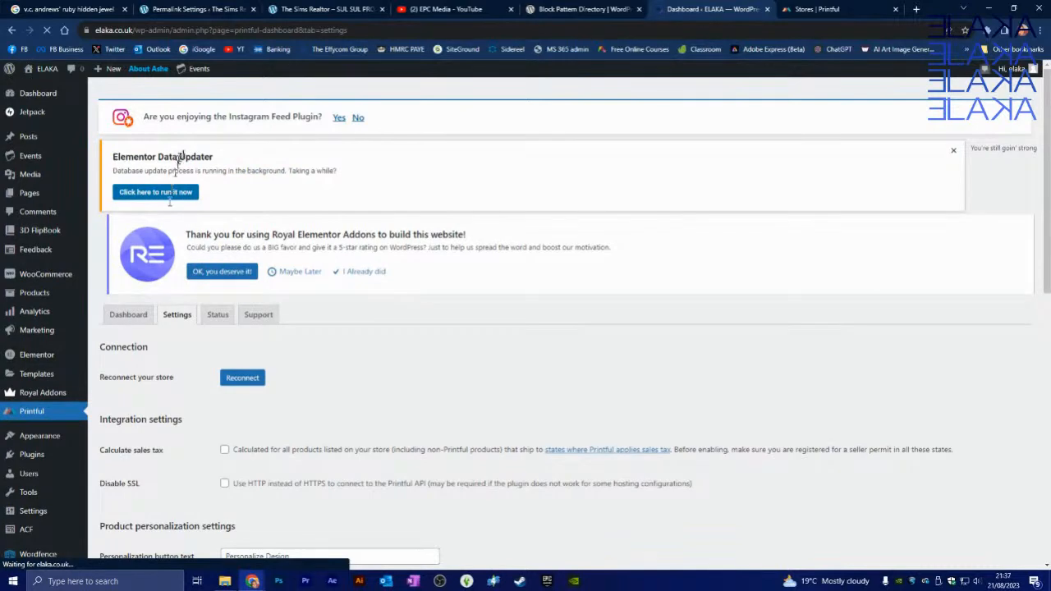
scroll(333, 389, "down", 2)
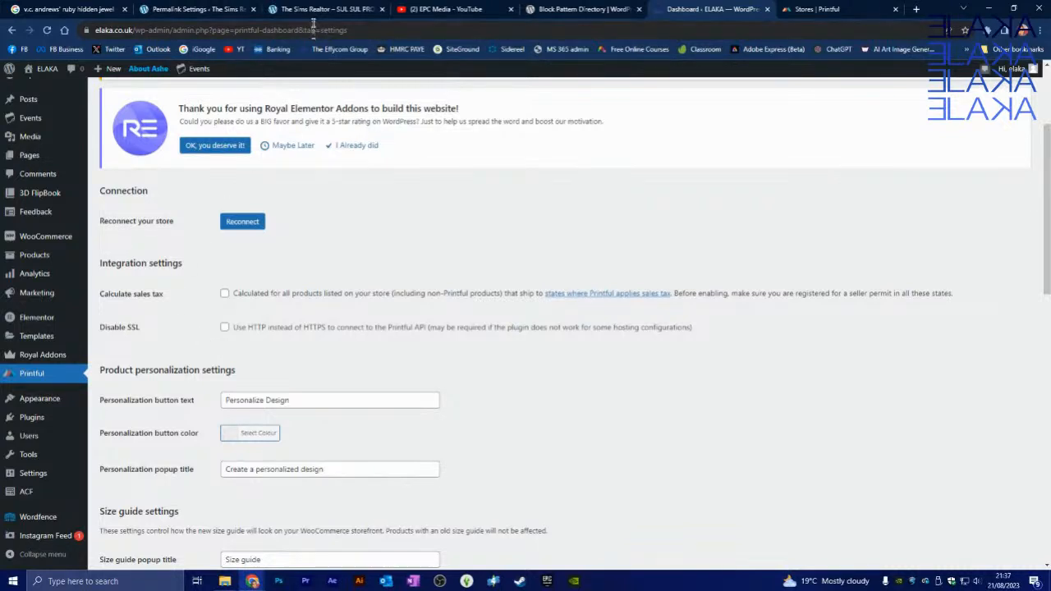
Start connecting The Sims Realtor store to Printful as far as the WooCommerce access request, and close the request unapproved.
left_click(196, 9)
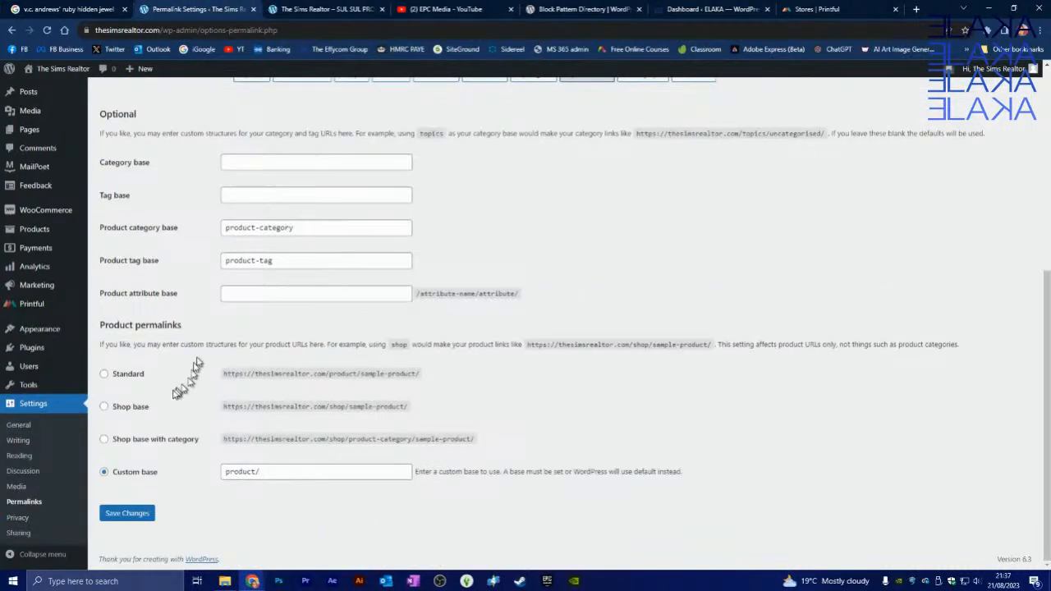
left_click(20, 305)
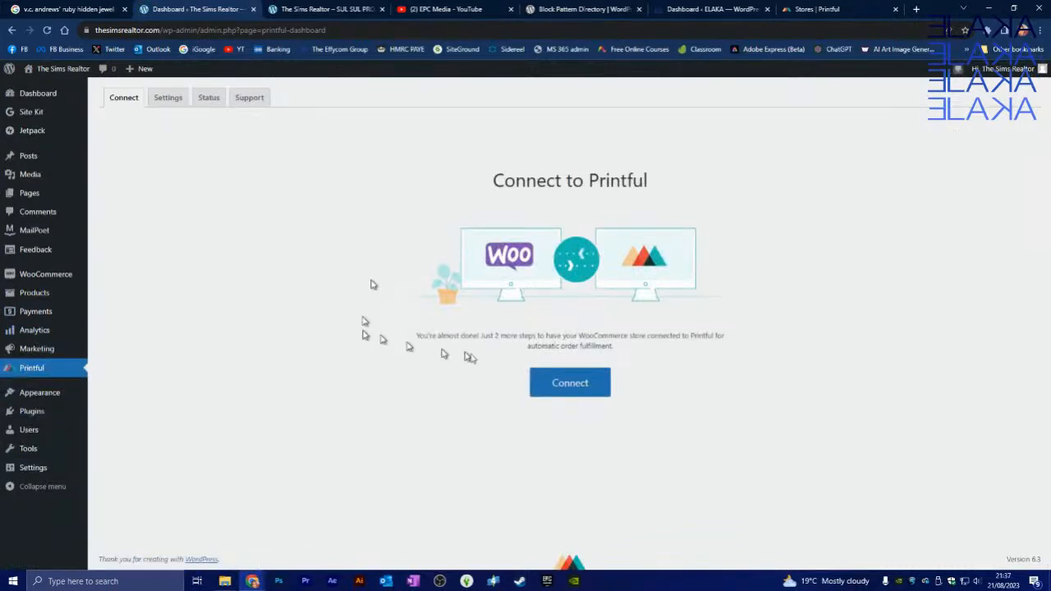
left_click(574, 388)
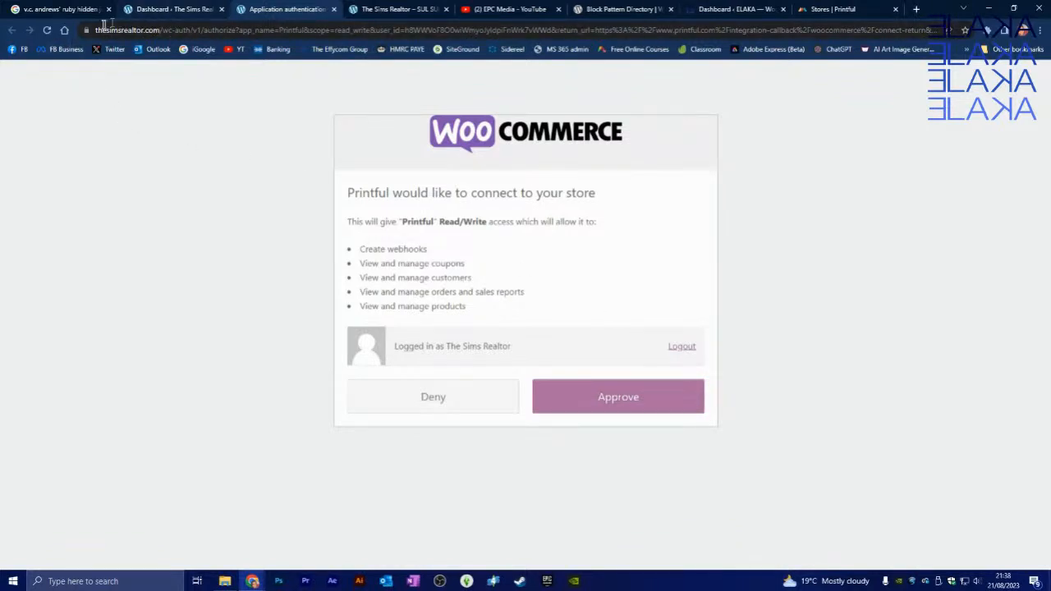
left_click(334, 9)
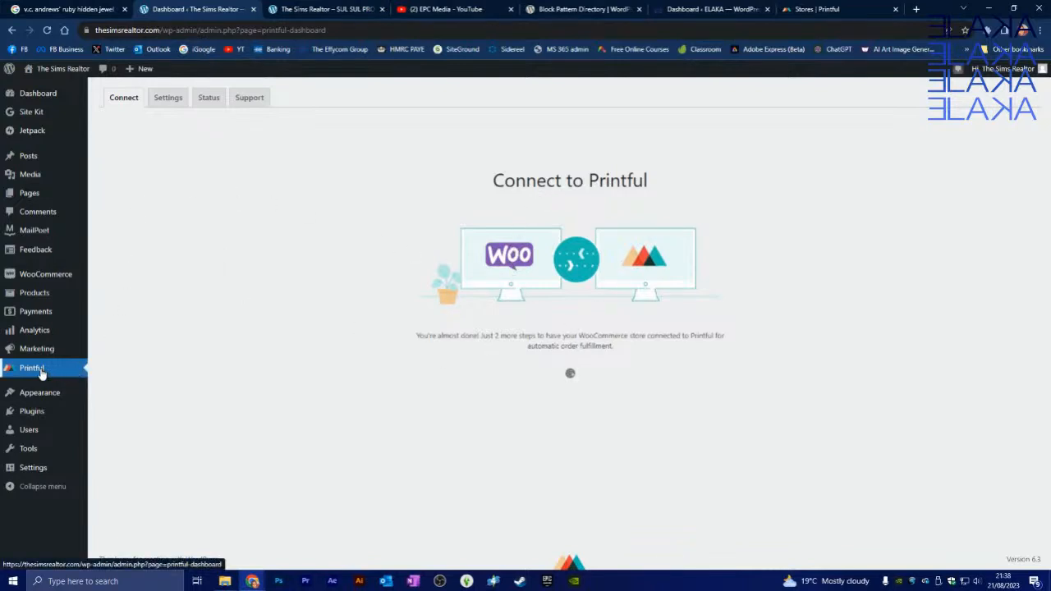
Examine the Printful integration, product personalization and size guide settings on The Sims Realtor site.
left_click(168, 98)
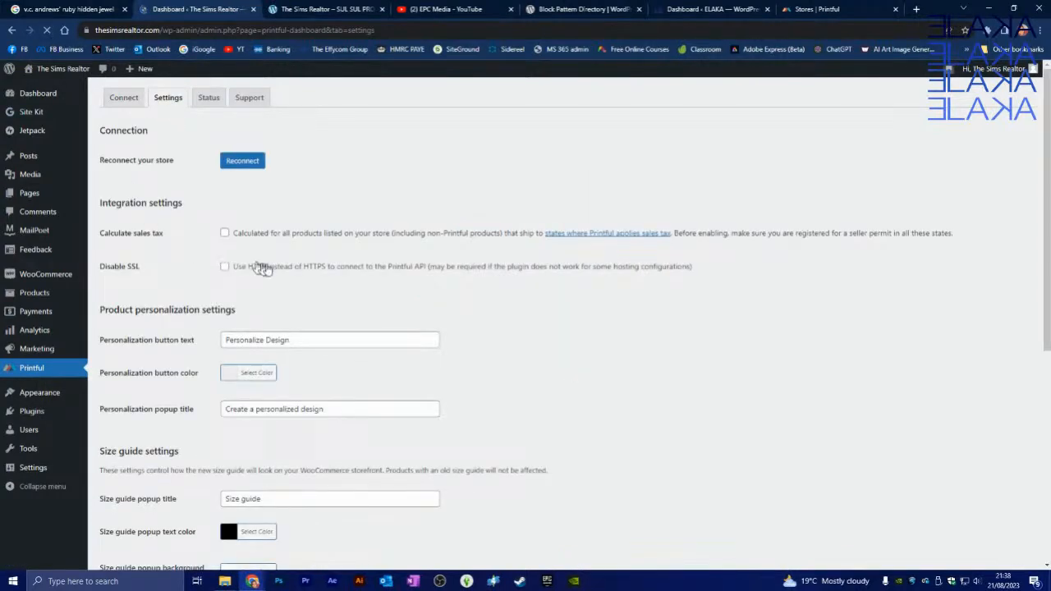
scroll(214, 212, "down", 5)
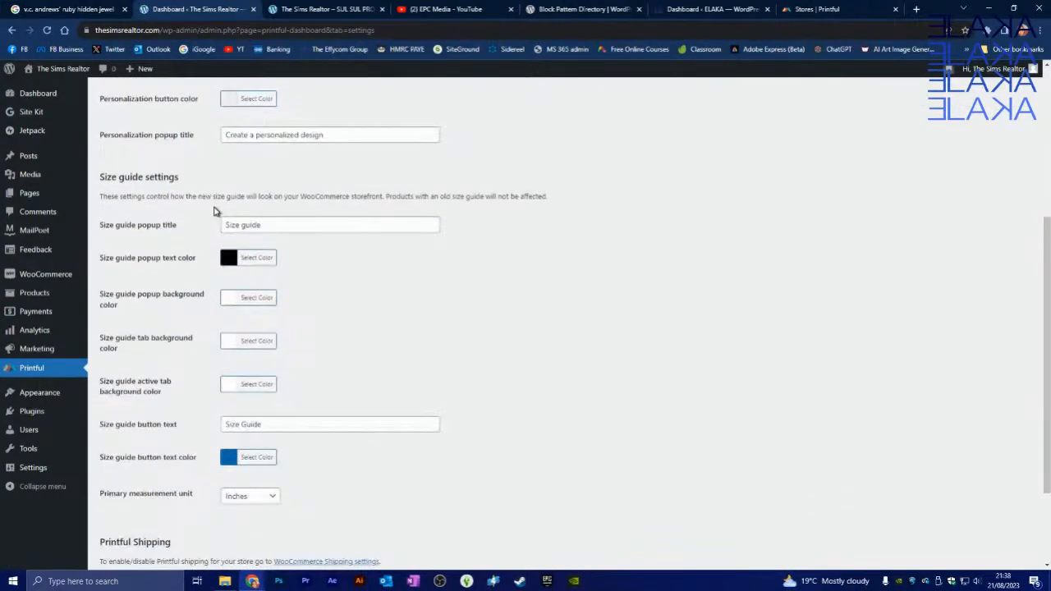
scroll(575, 222, "up", 5)
Return to Printful's Stores list and review the connection status of each listed WooCommerce store.
left_click(812, 9)
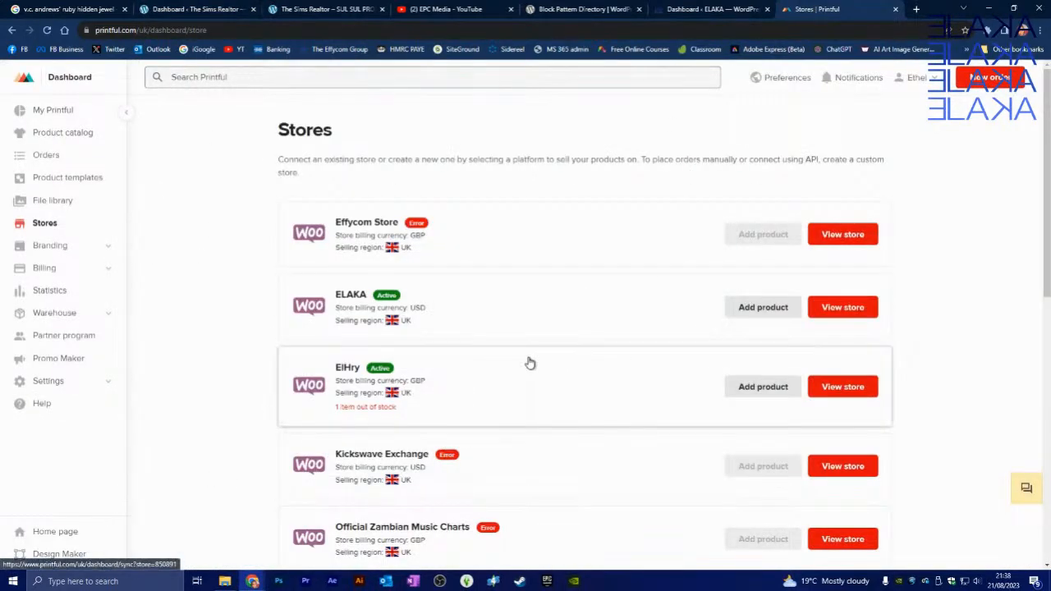
scroll(532, 358, "down", 3)
scroll(531, 329, "up", 3)
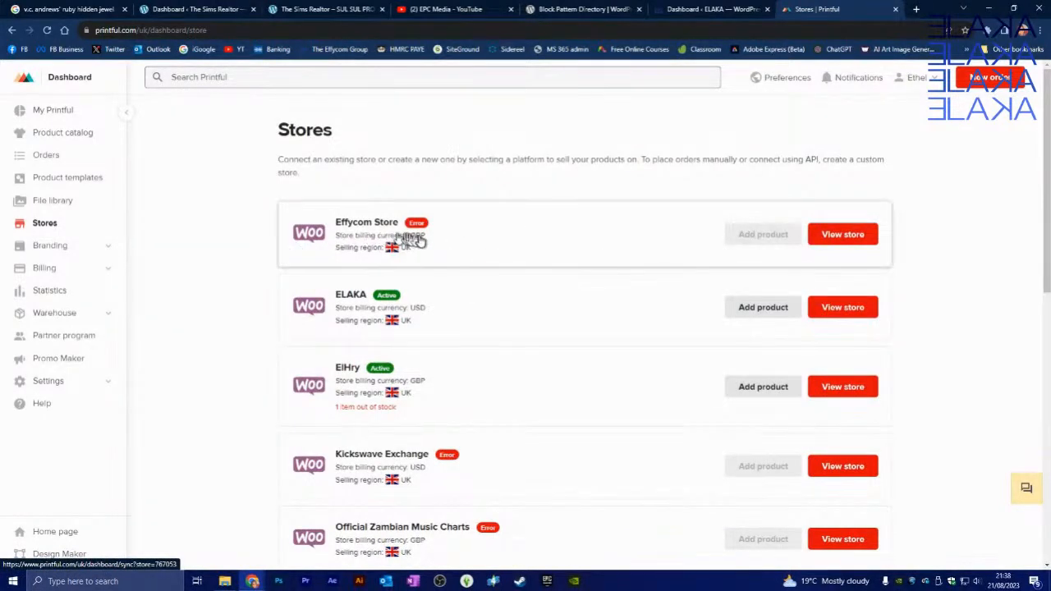
mouse_move(422, 230)
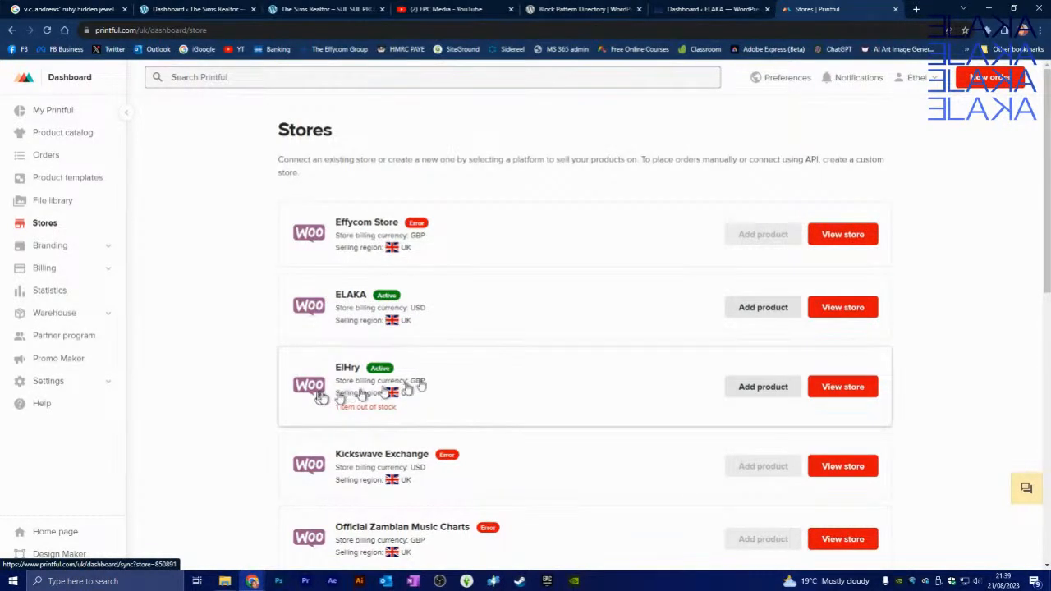
scroll(490, 369, "down", 1)
scroll(493, 358, "down", 2)
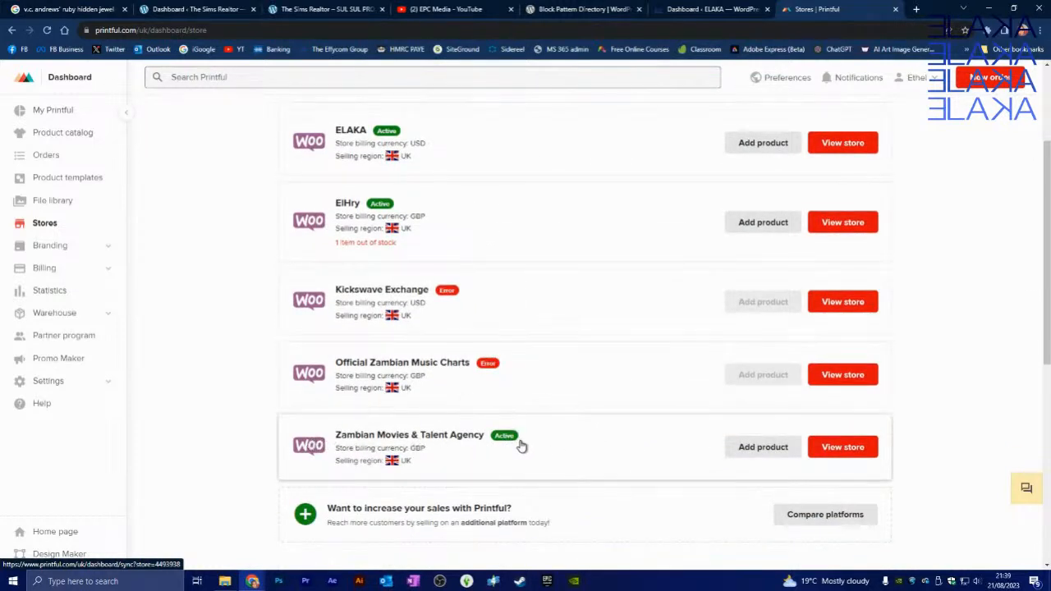
scroll(521, 443, "up", 1)
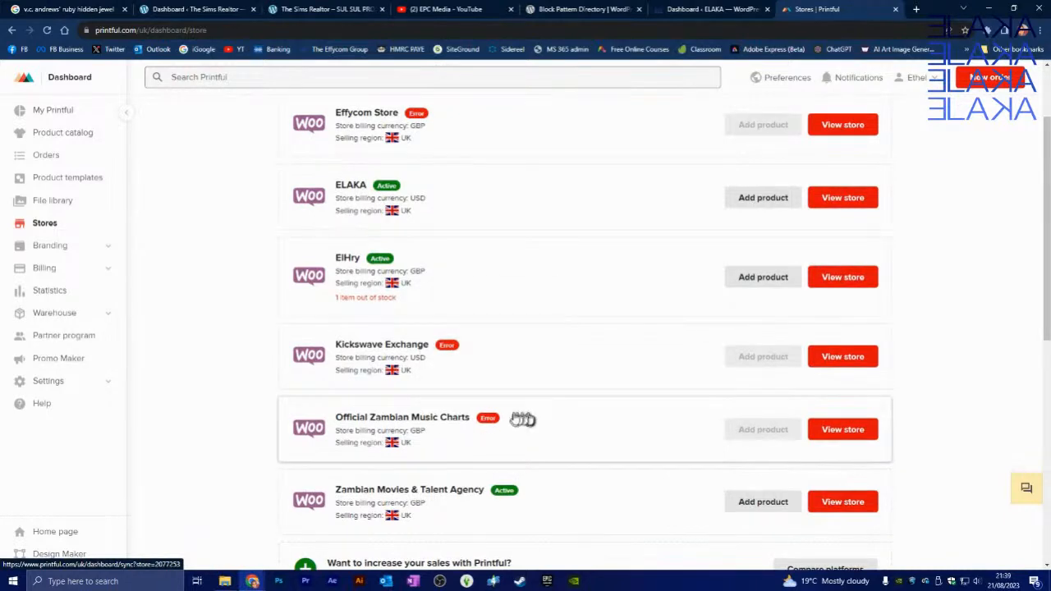
scroll(594, 402, "up", 2)
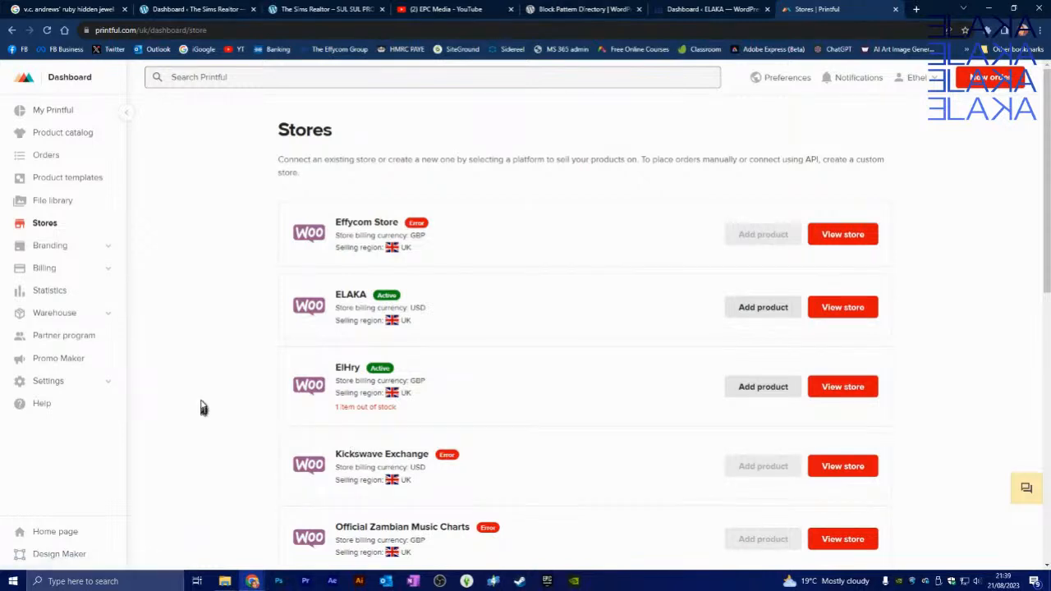
Open the ELAKA store from Printful's Stores list and review its product list with the variants' sync status.
scroll(203, 406, "down", 1)
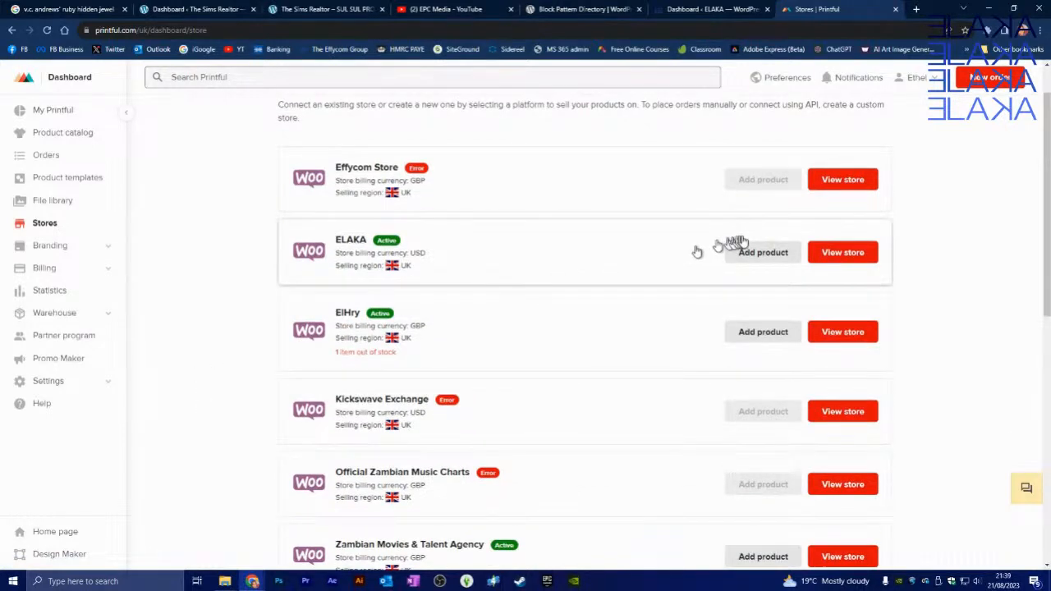
scroll(766, 485, "down", 3)
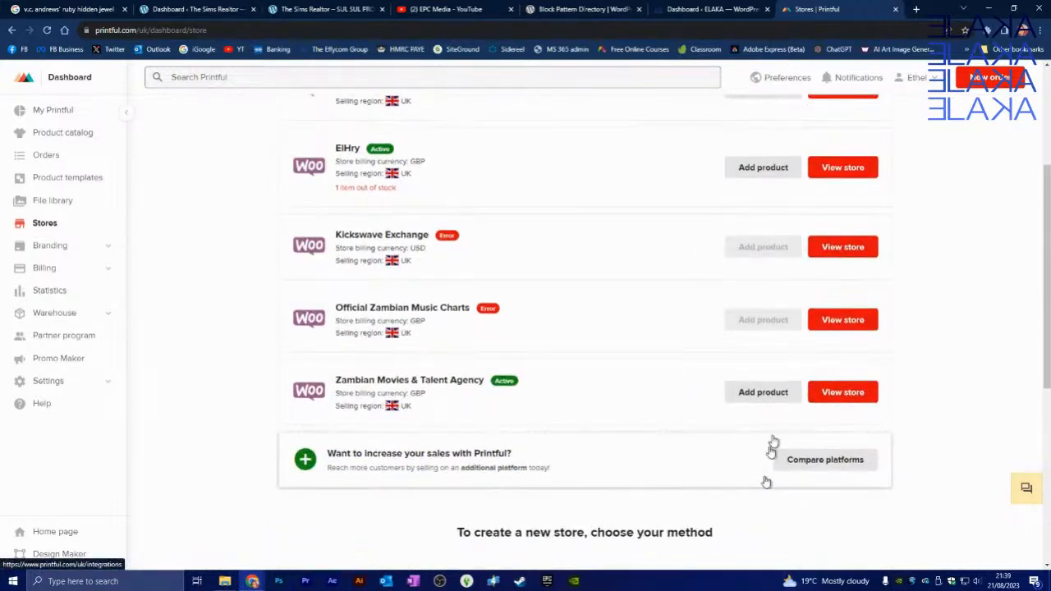
scroll(763, 481, "up", 4)
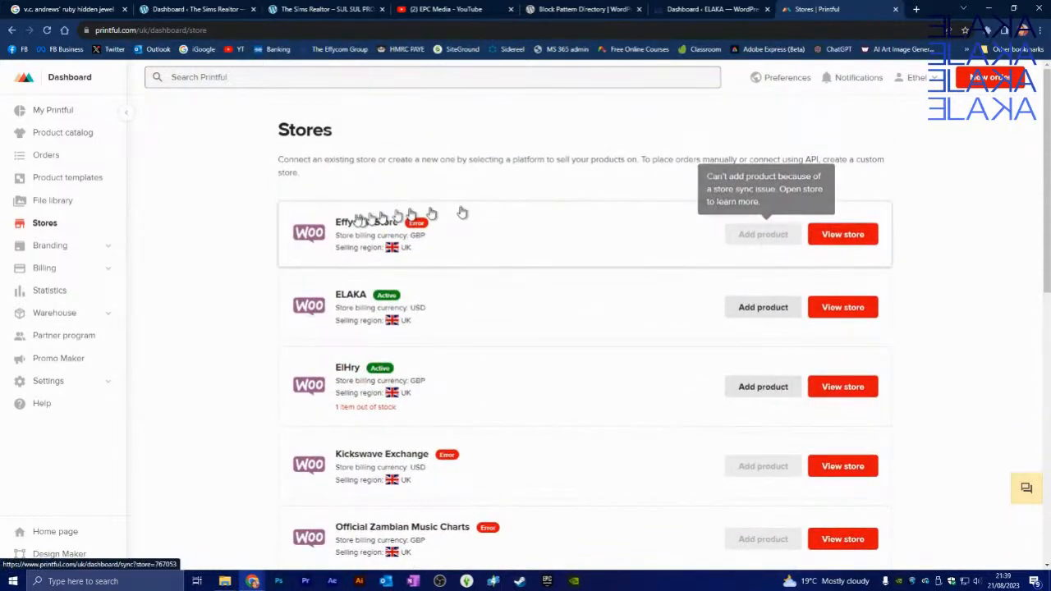
left_click(361, 297)
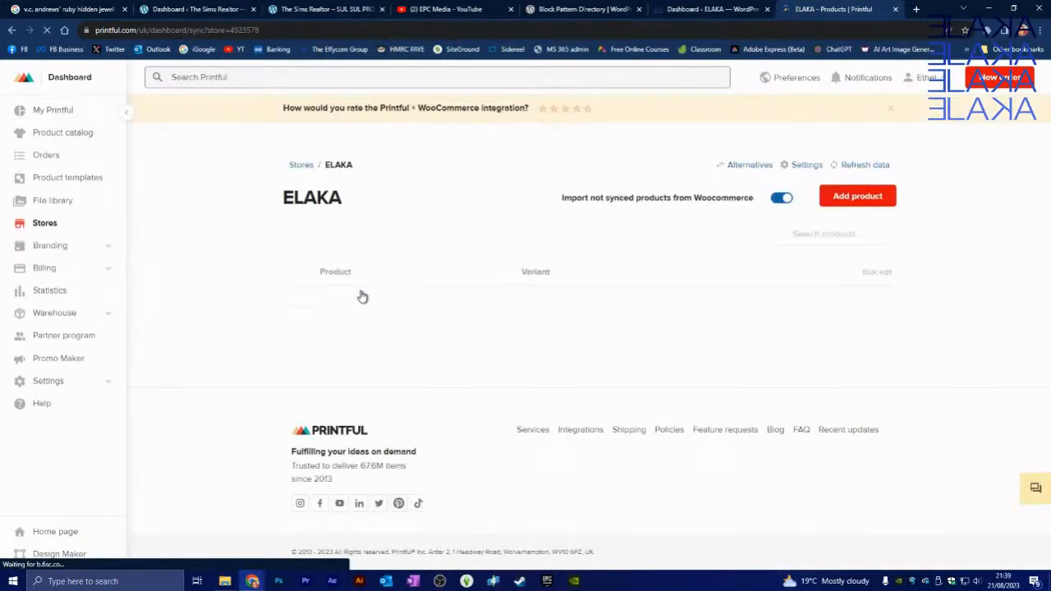
scroll(239, 345, "down", 3)
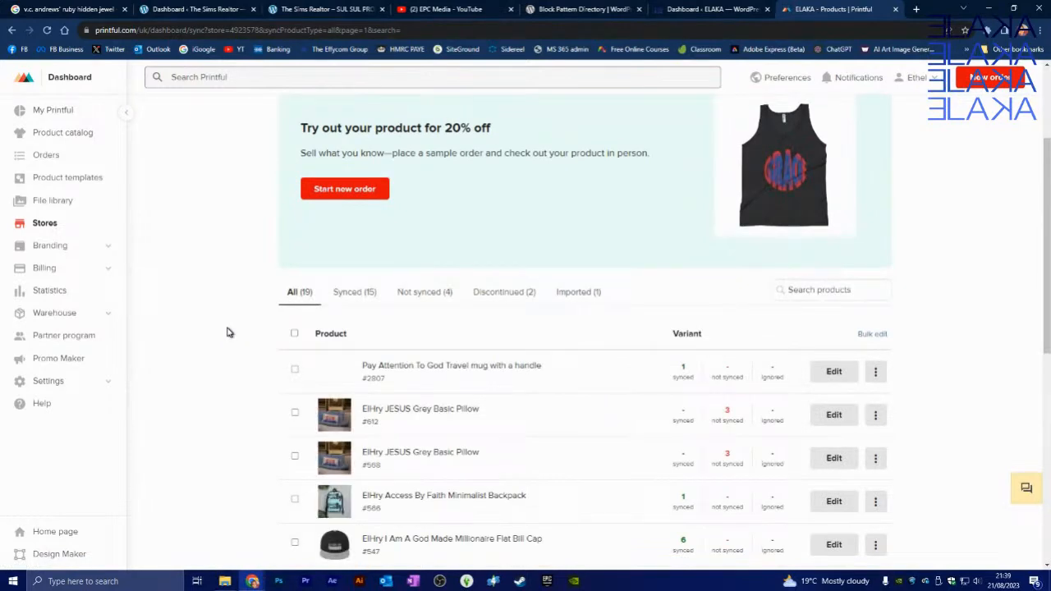
scroll(231, 325, "down", 10)
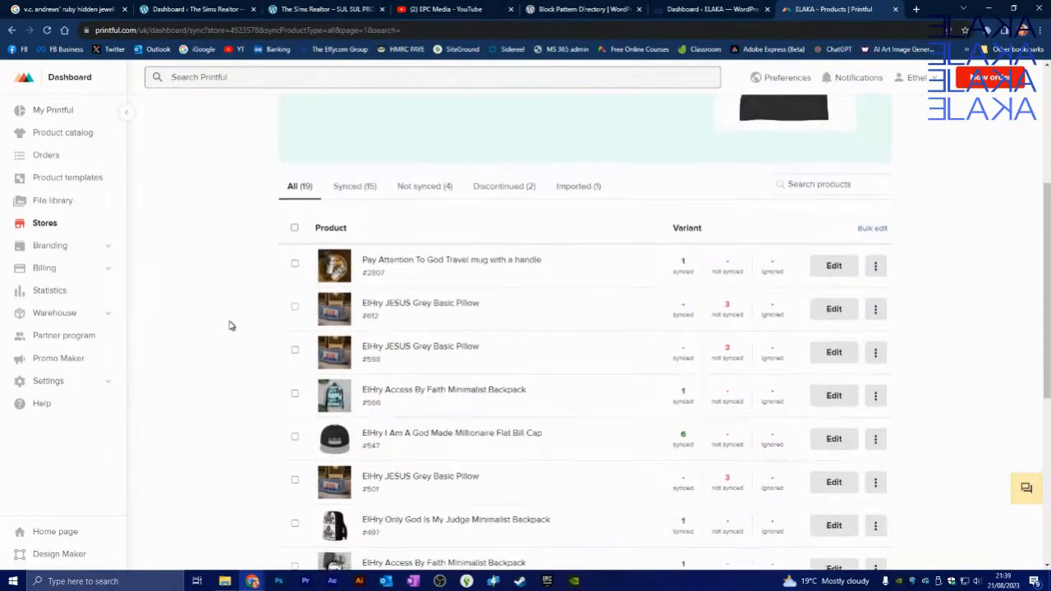
scroll(239, 235, "up", 8)
scroll(261, 297, "up", 4)
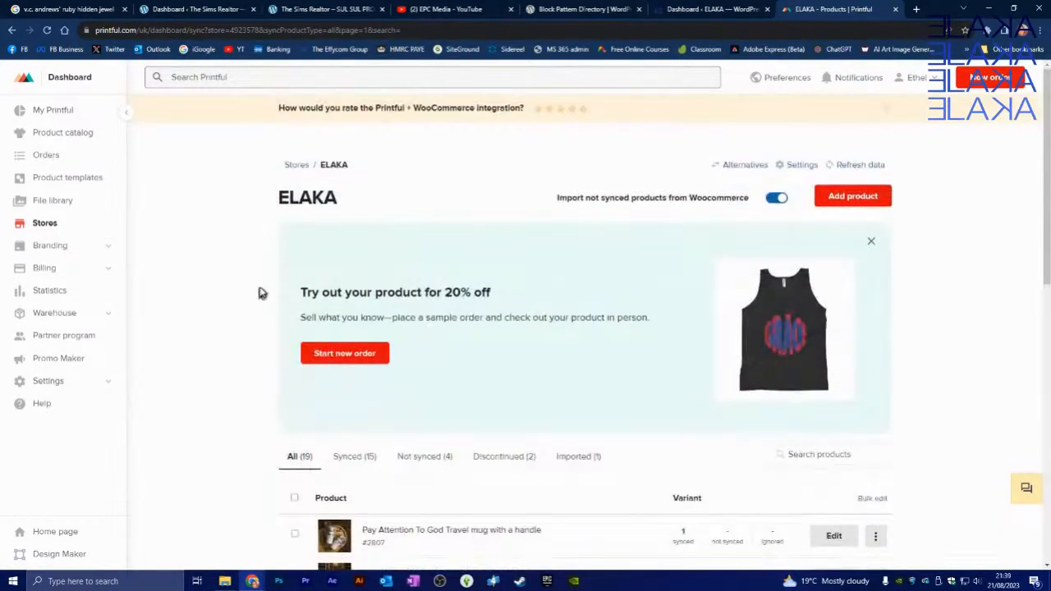
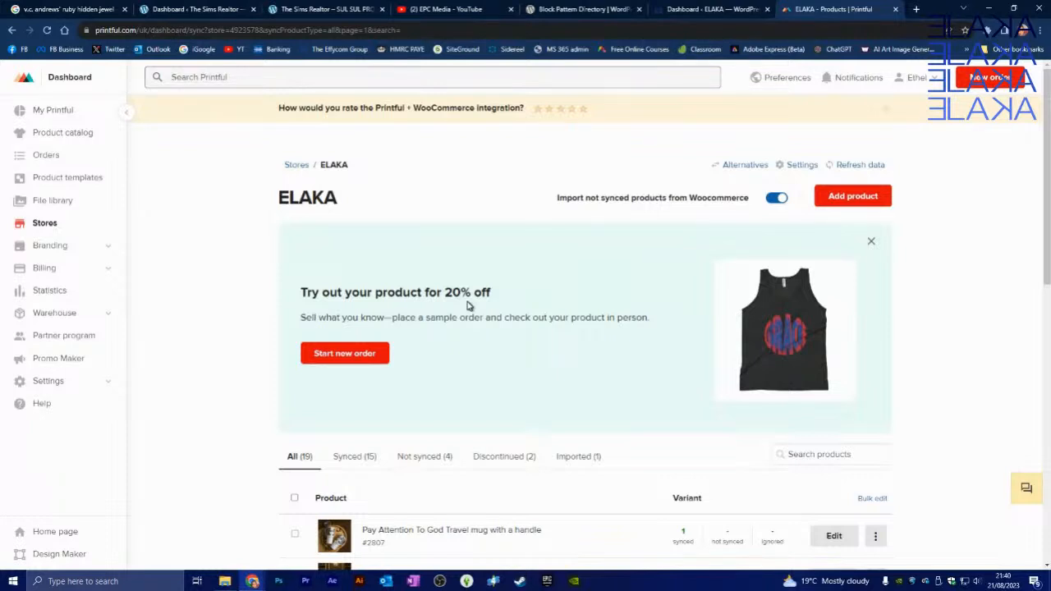
scroll(534, 403, "down", 2)
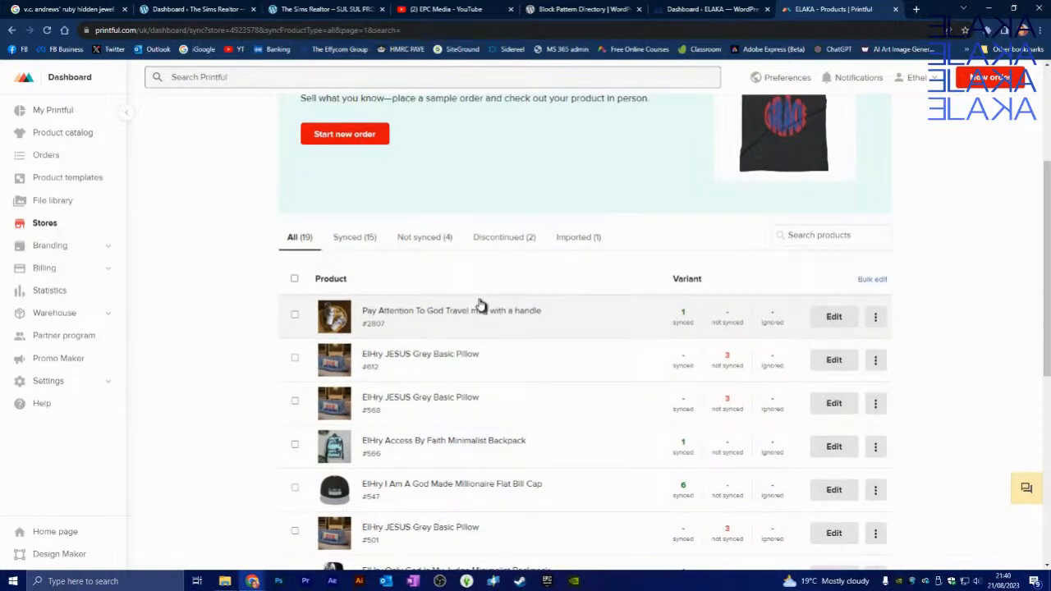
scroll(518, 326, "up", 2)
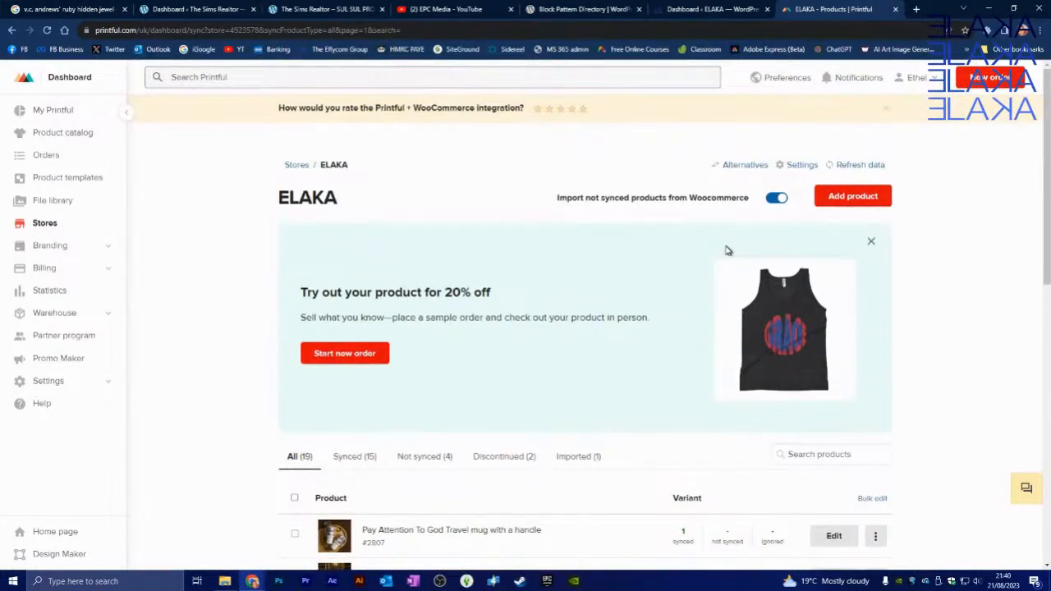
Start adding a new product to the ELAKA store and show the Eco-friendly collection.
left_click(837, 201)
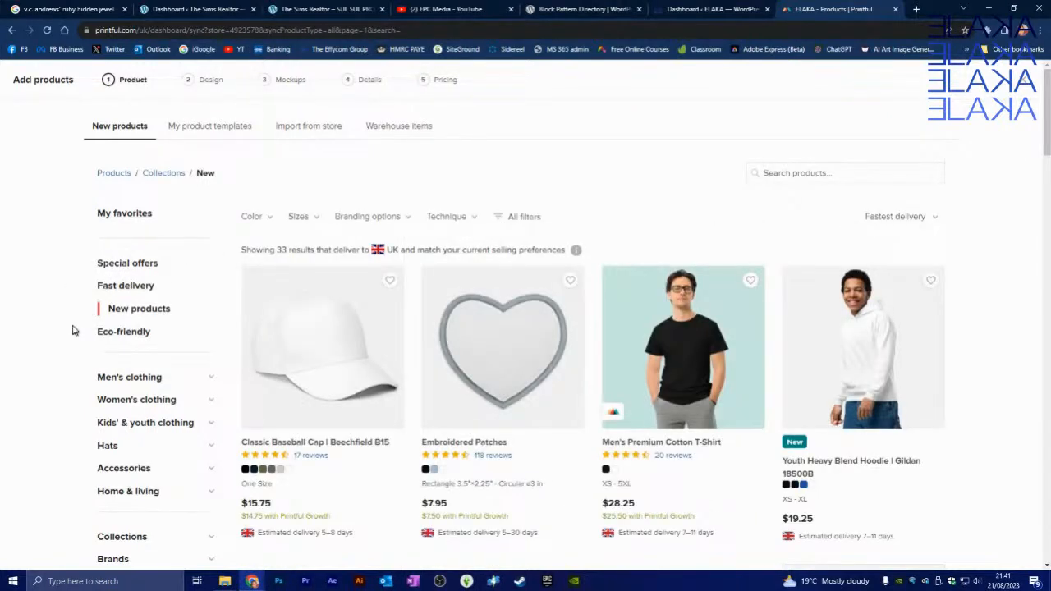
scroll(72, 331, "down", 2)
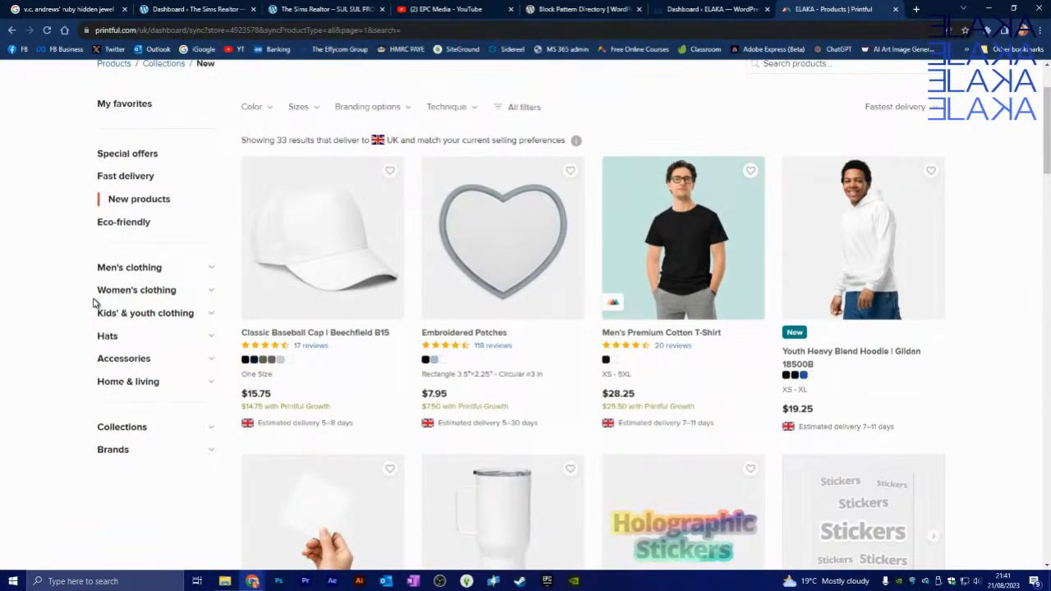
left_click(129, 227)
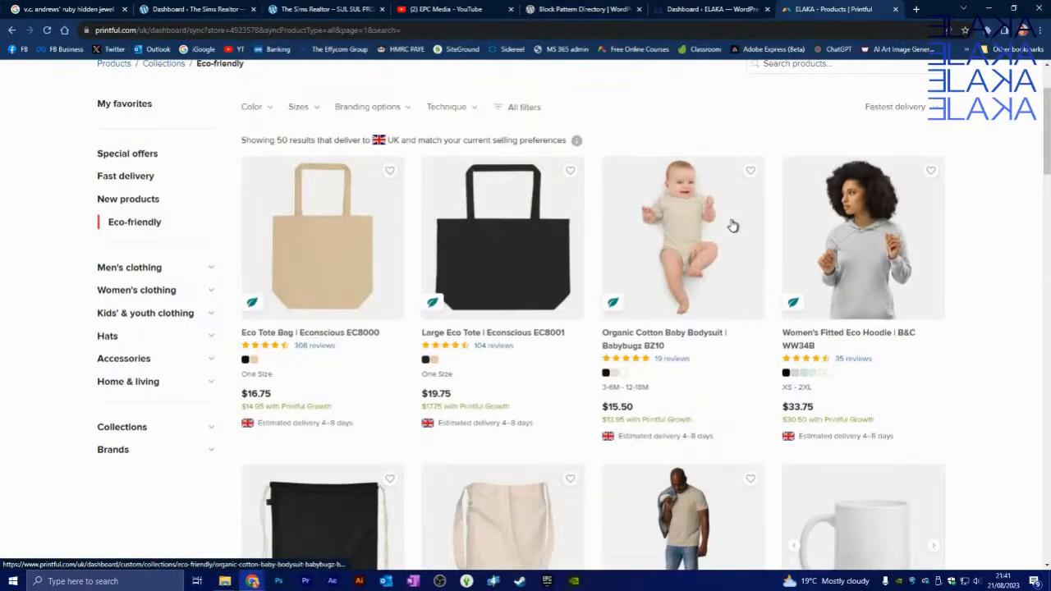
Browse the Eco-friendly collection, examining the available products with their prices, colours and delivery estimates.
scroll(742, 235, "down", 5)
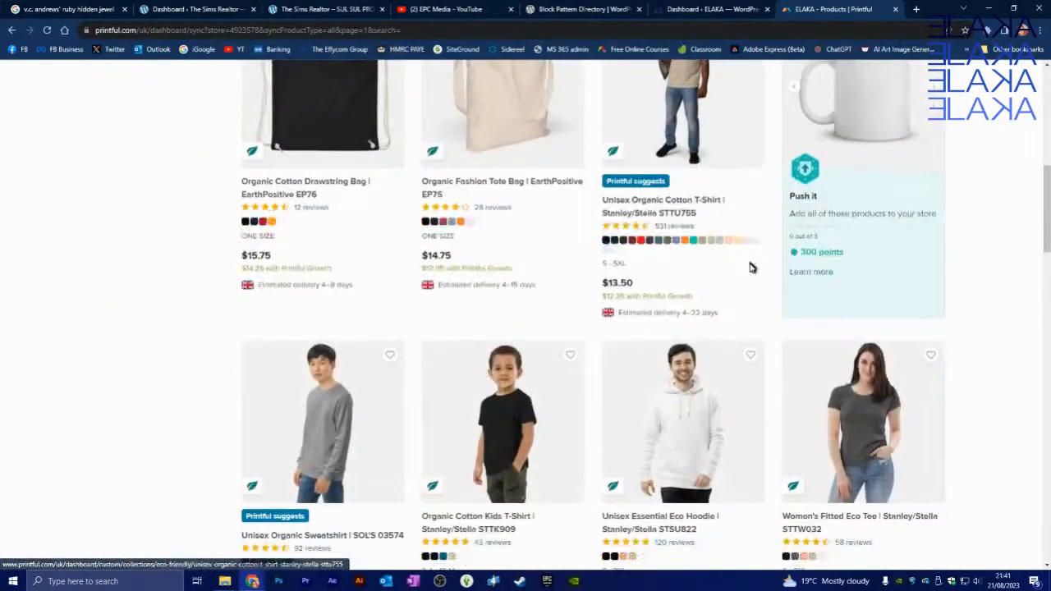
scroll(864, 321, "up", 2)
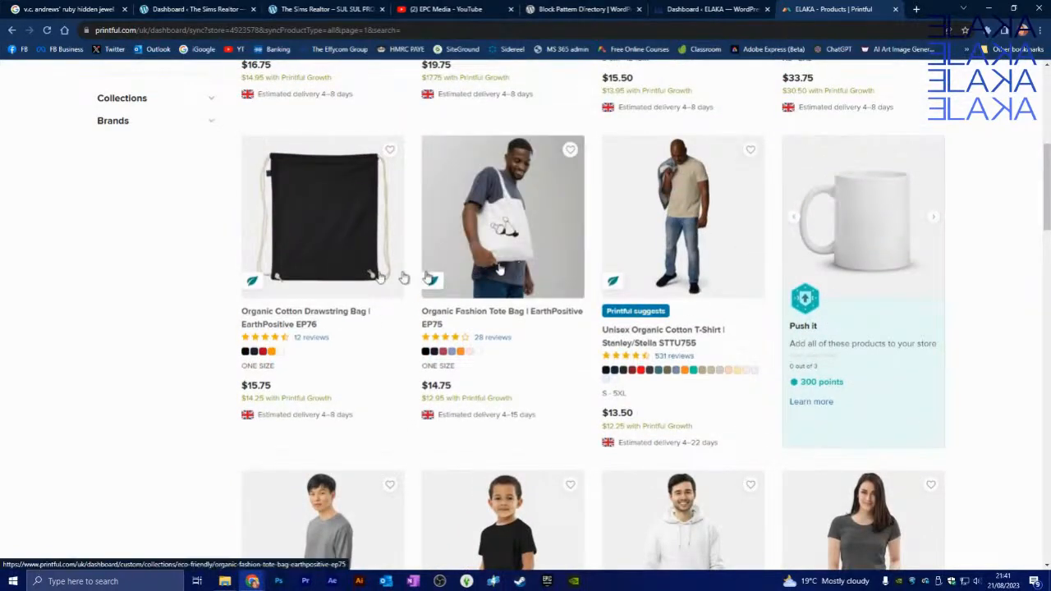
scroll(206, 282, "down", 3)
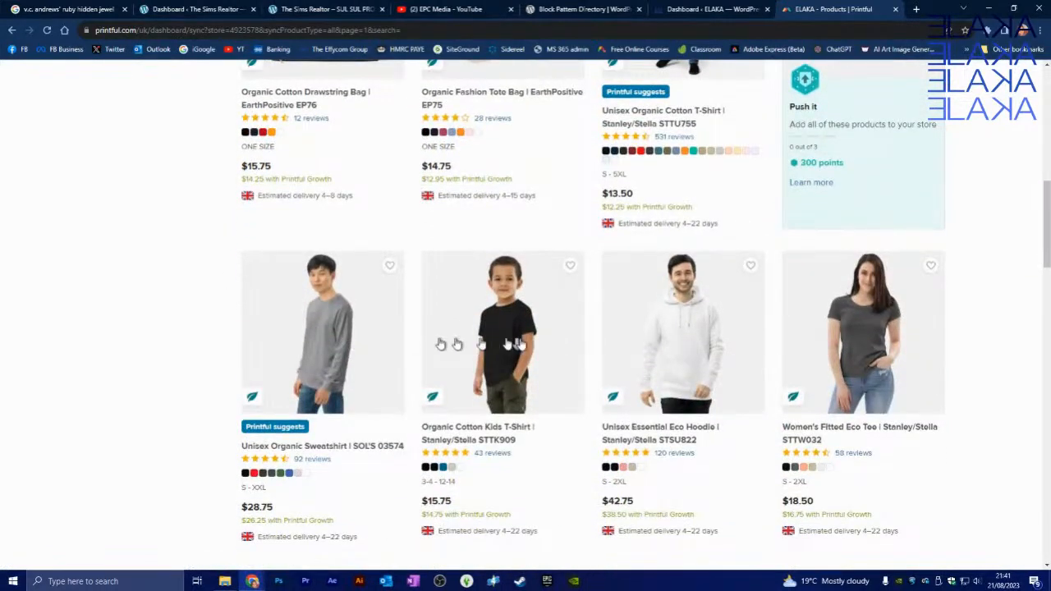
scroll(511, 306, "down", 1)
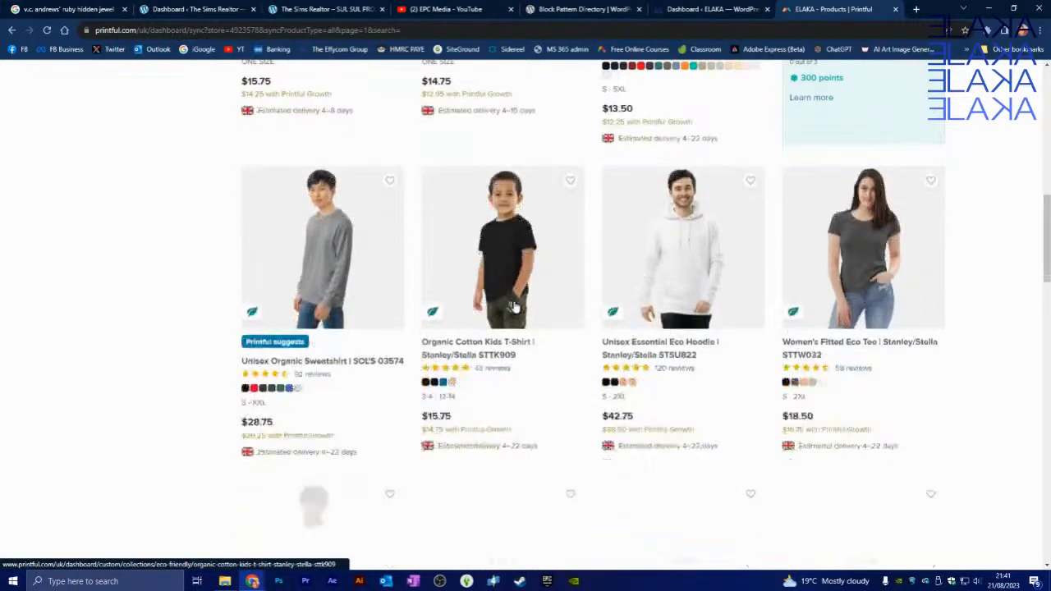
scroll(511, 306, "down", 8)
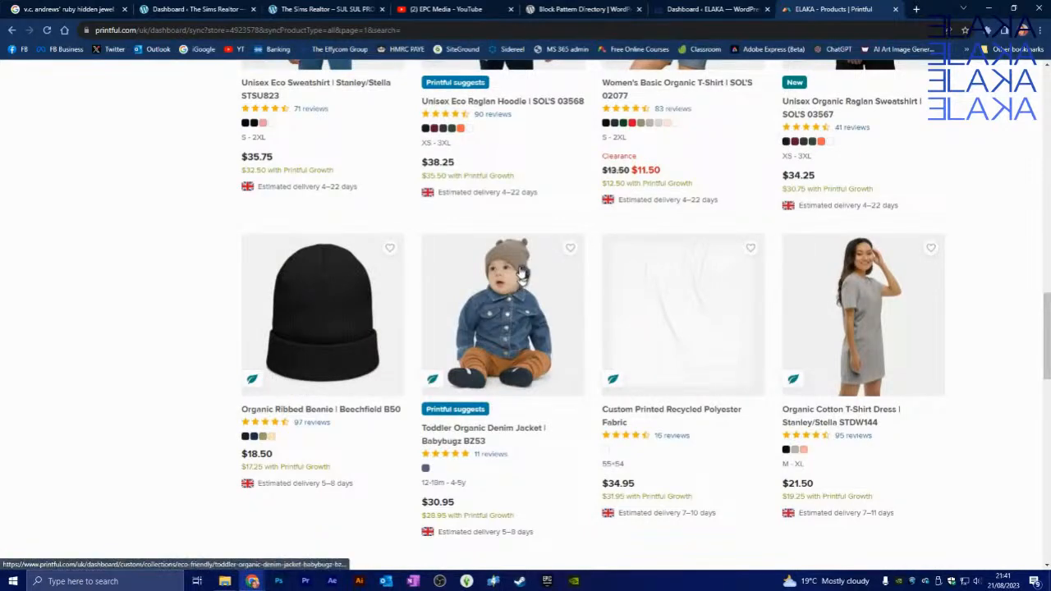
scroll(521, 285, "down", 4)
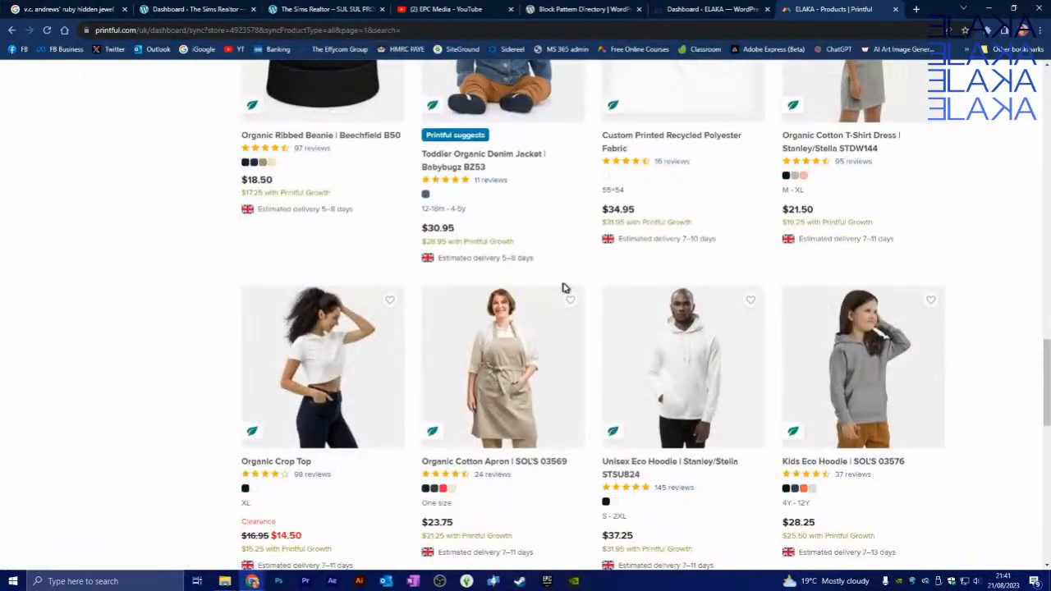
scroll(563, 289, "down", 4)
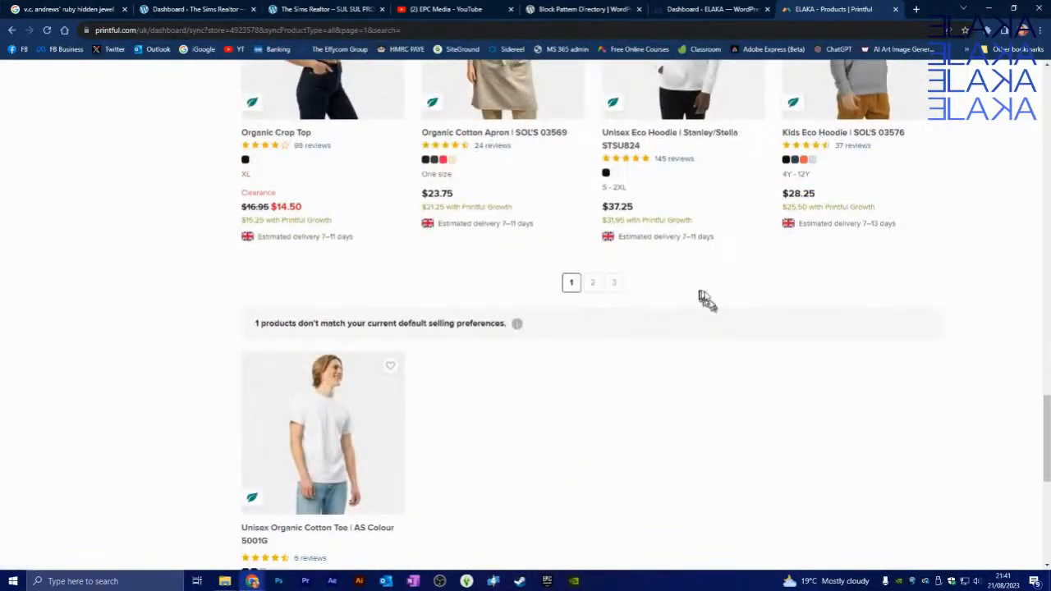
scroll(704, 301, "up", 10)
scroll(704, 280, "up", 10)
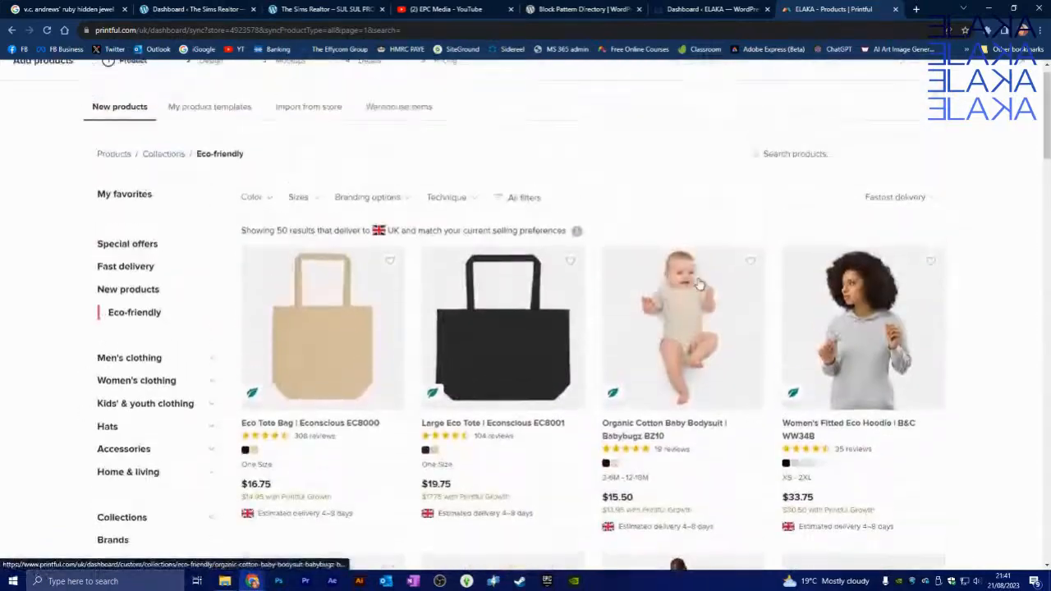
scroll(697, 280, "down", 3)
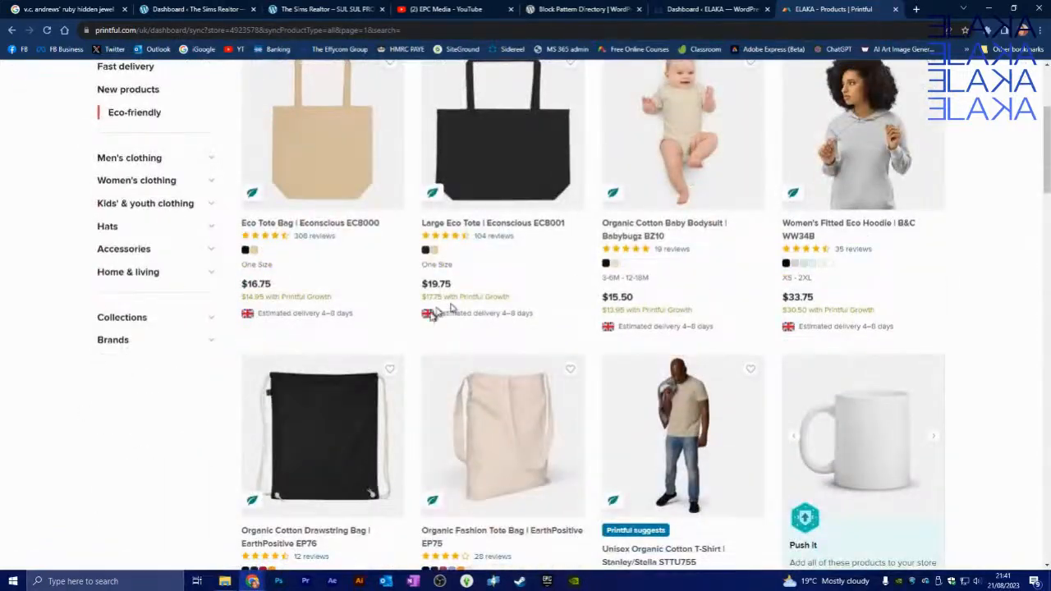
scroll(435, 327, "up", 2)
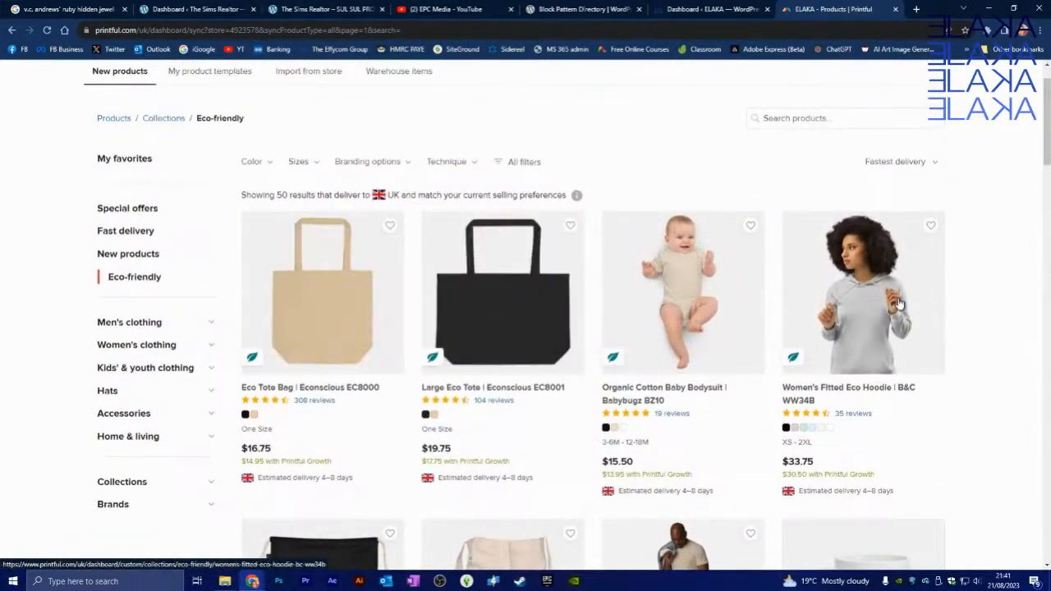
scroll(407, 336, "down", 3)
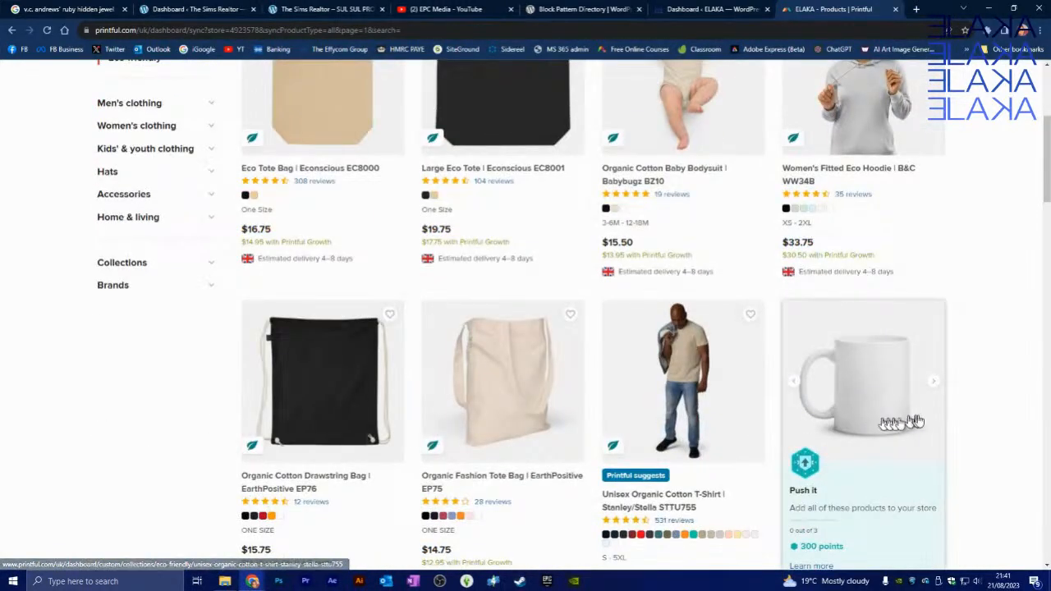
scroll(728, 403, "down", 1)
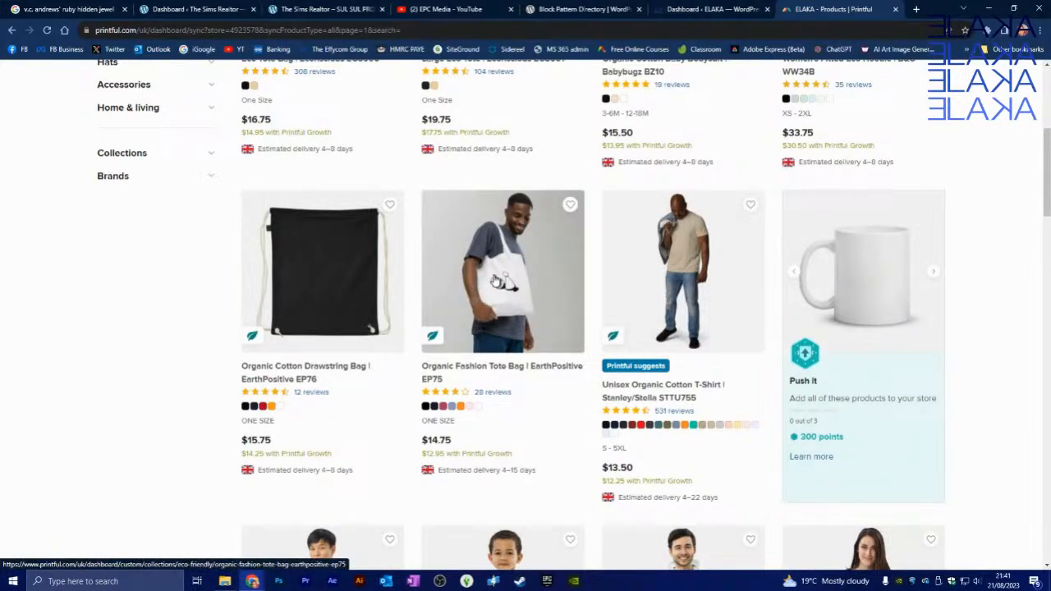
Choose the Organic Fashion Tote Bag | EarthPositive EP75 for designing and look through the files and folders in the store's file library.
left_click(495, 281)
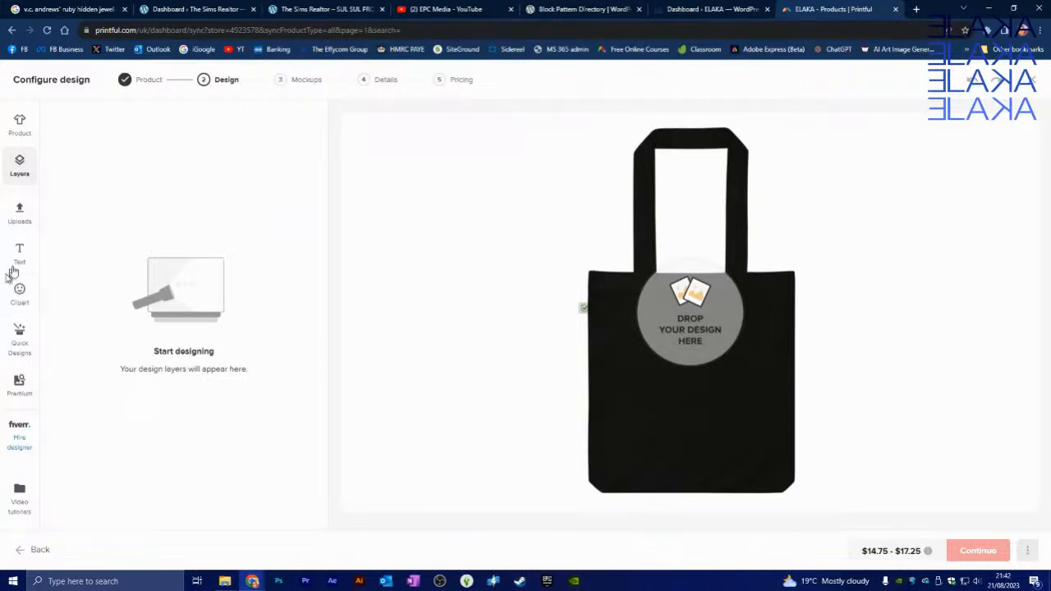
left_click(19, 212)
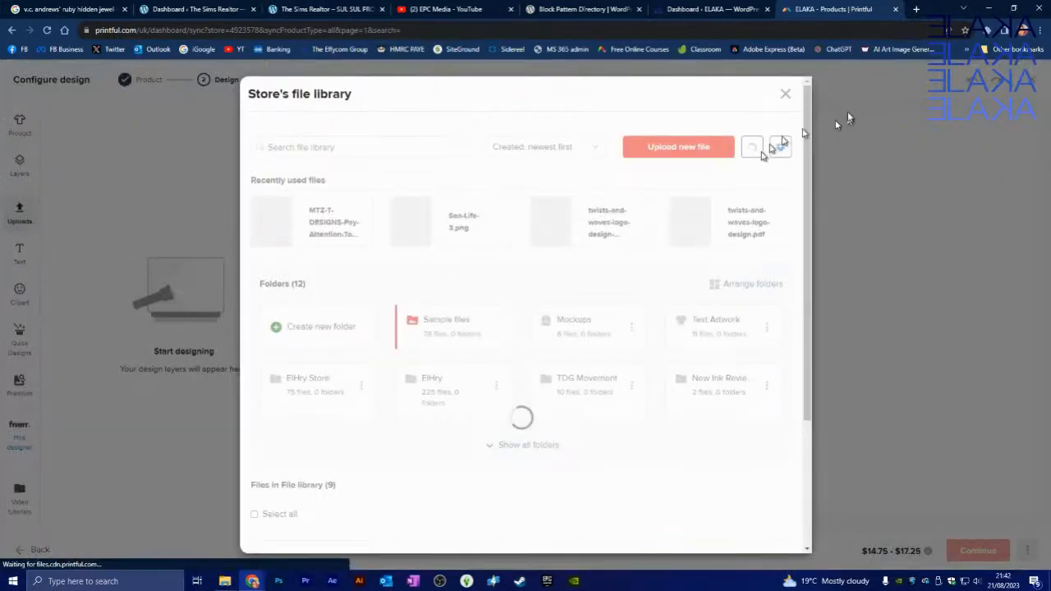
left_click(785, 94)
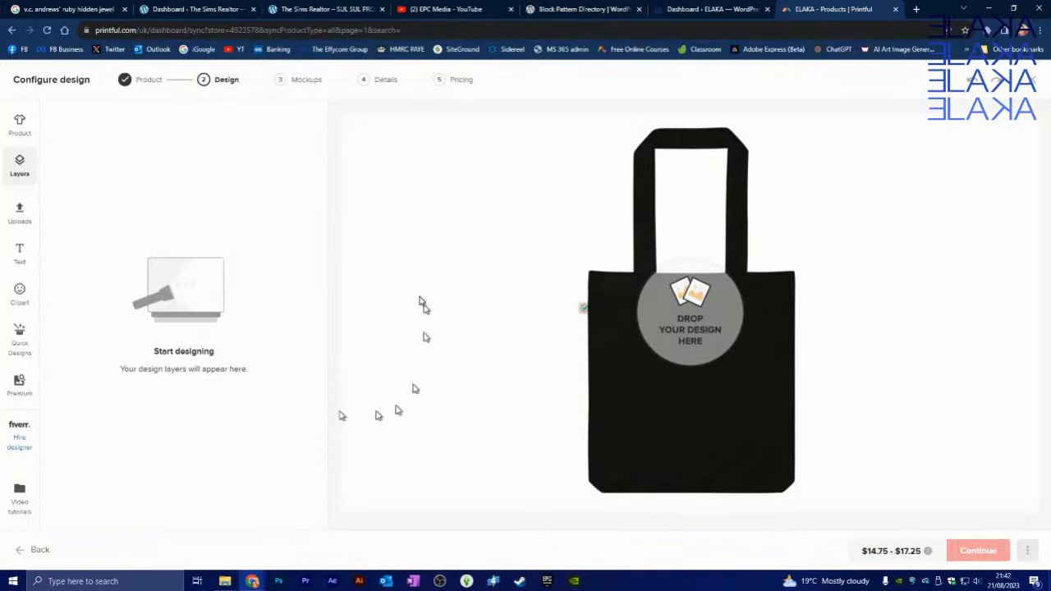
left_click(20, 214)
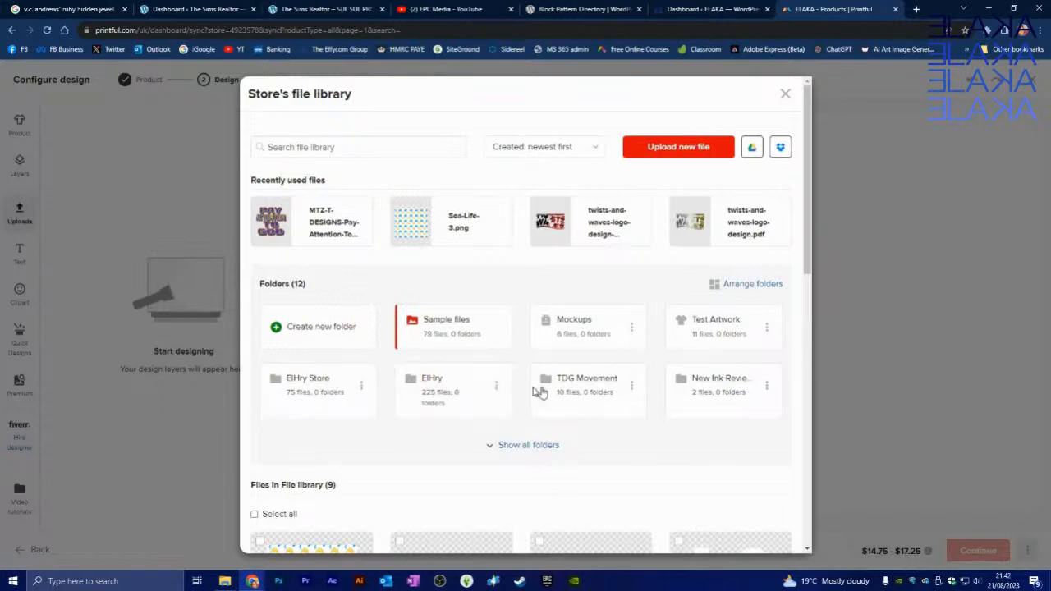
scroll(631, 330, "down", 5)
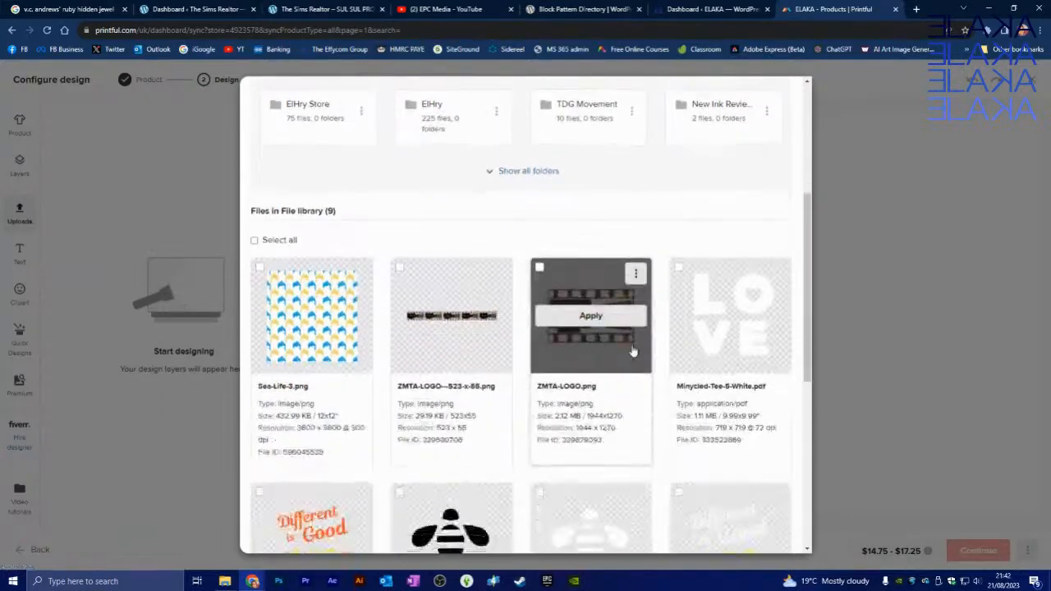
scroll(591, 369, "up", 5)
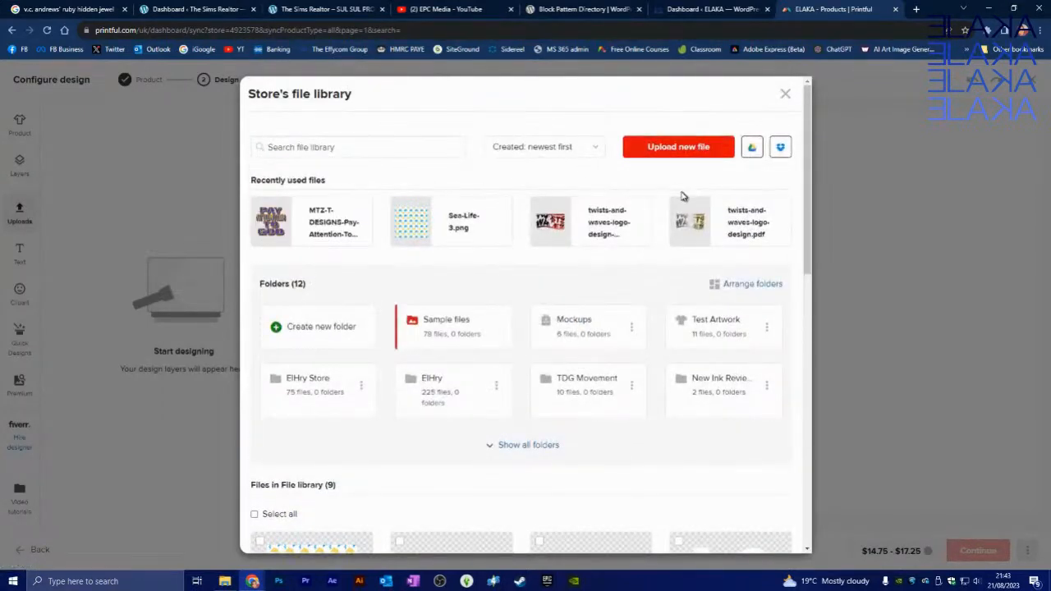
left_click(688, 149)
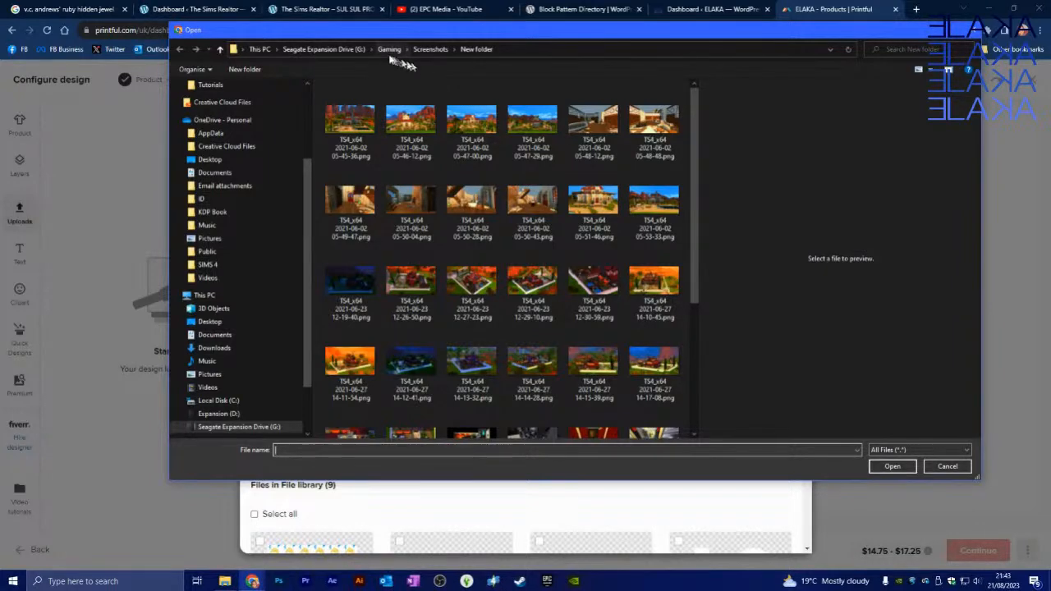
left_click(337, 49)
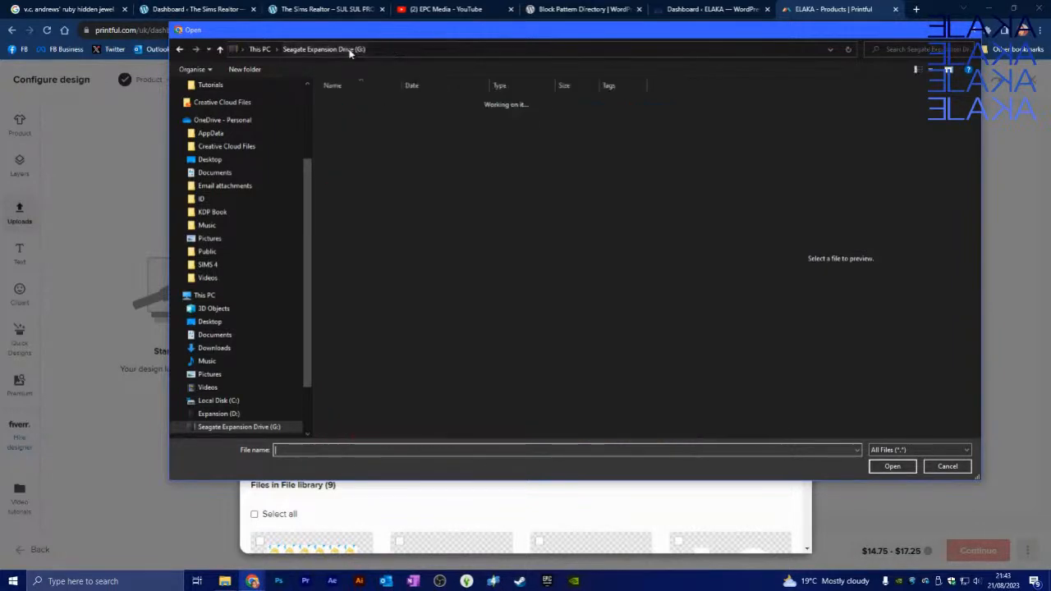
scroll(271, 231, "up", 3)
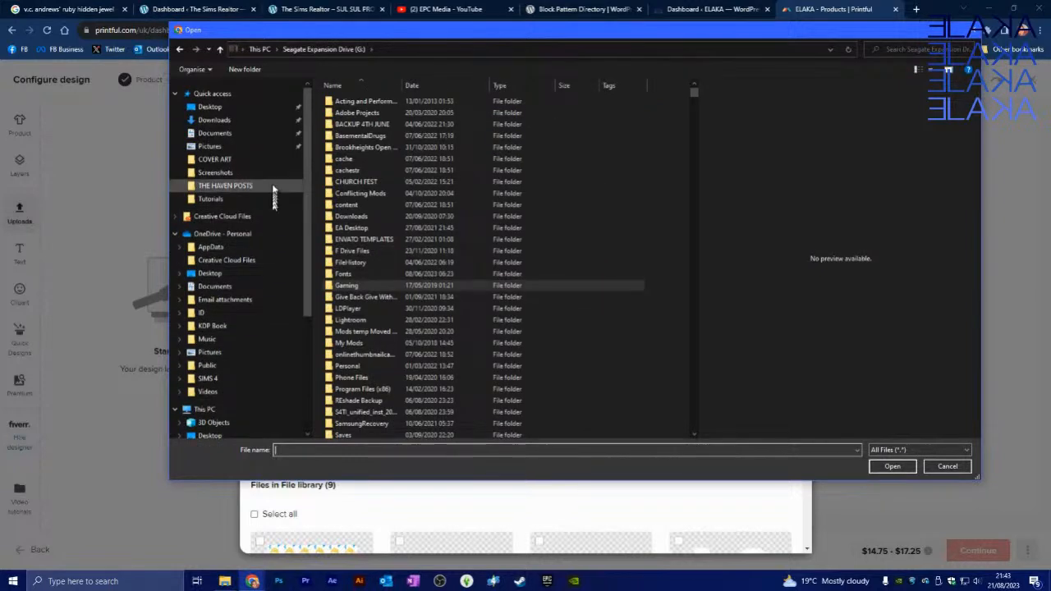
left_click(237, 161)
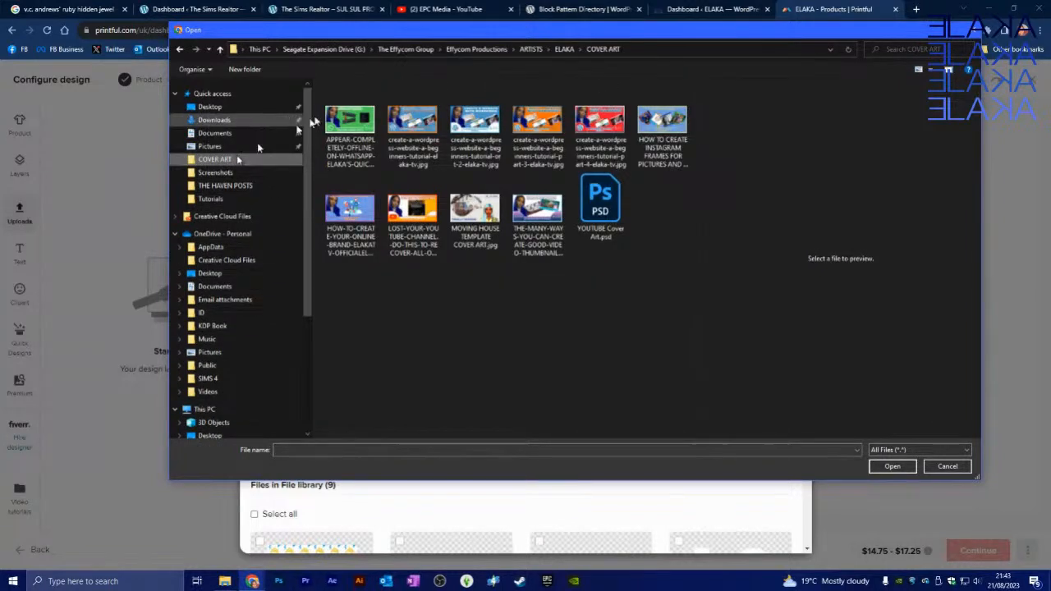
left_click(564, 49)
double_click(362, 251)
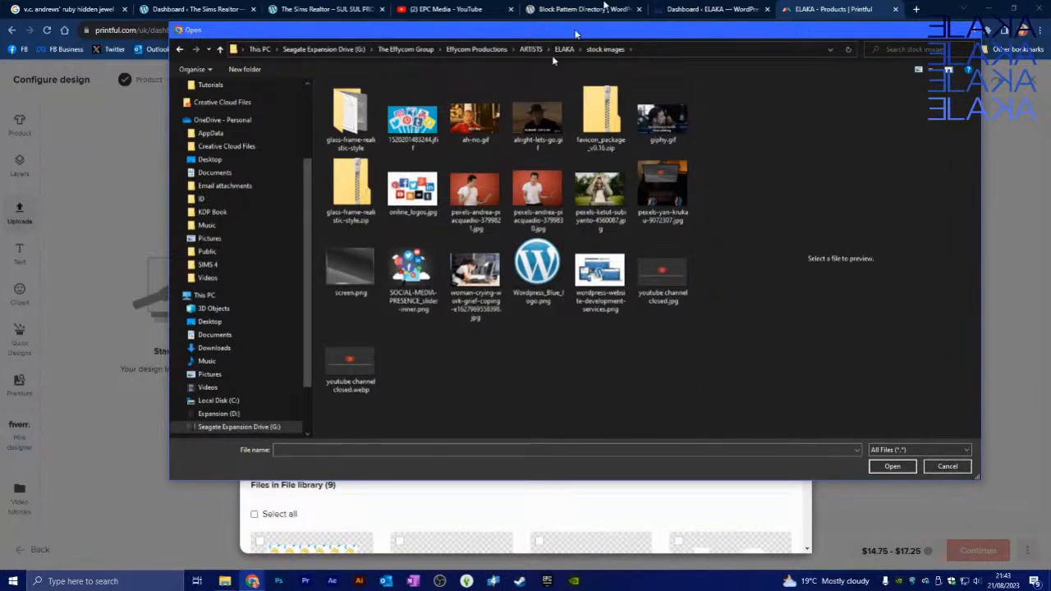
left_click(958, 468)
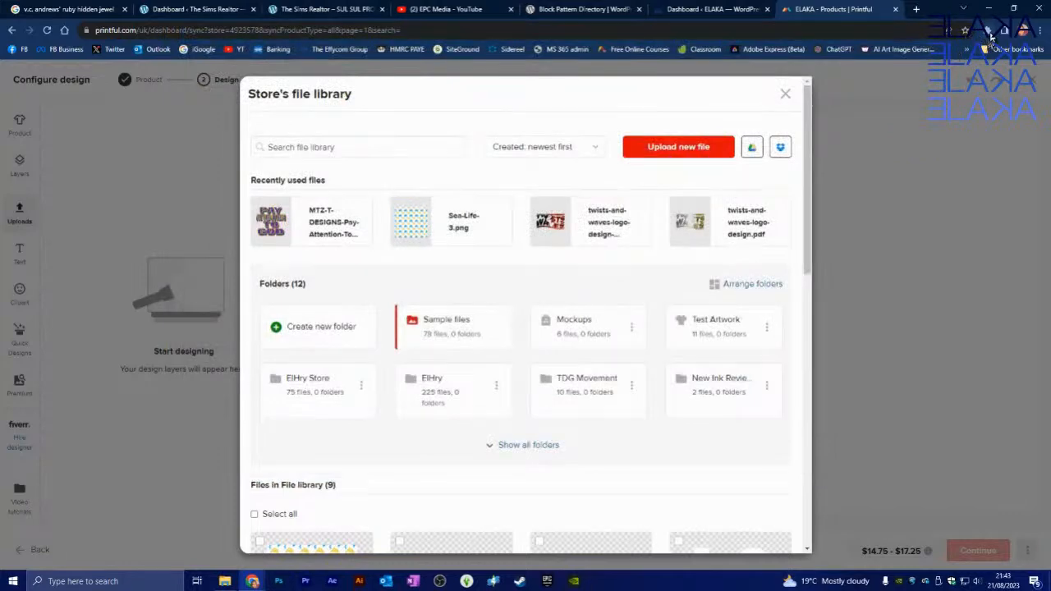
Look up the downloaded SIM CUTE.png in the browser's download history, check its containing folder, and return to the store's file library.
left_click(1039, 33)
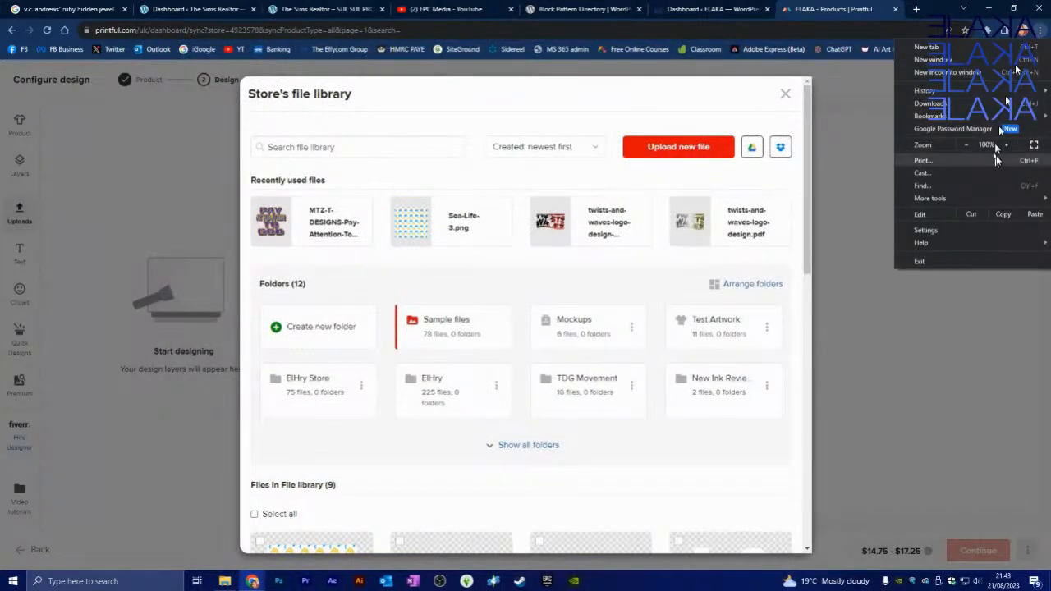
left_click(951, 104)
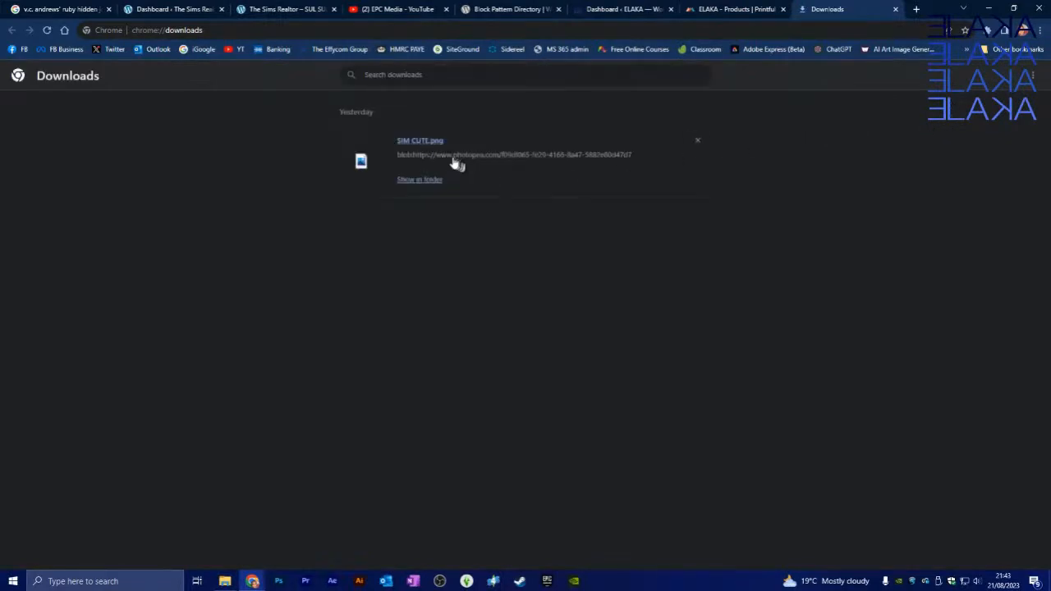
left_click(423, 182)
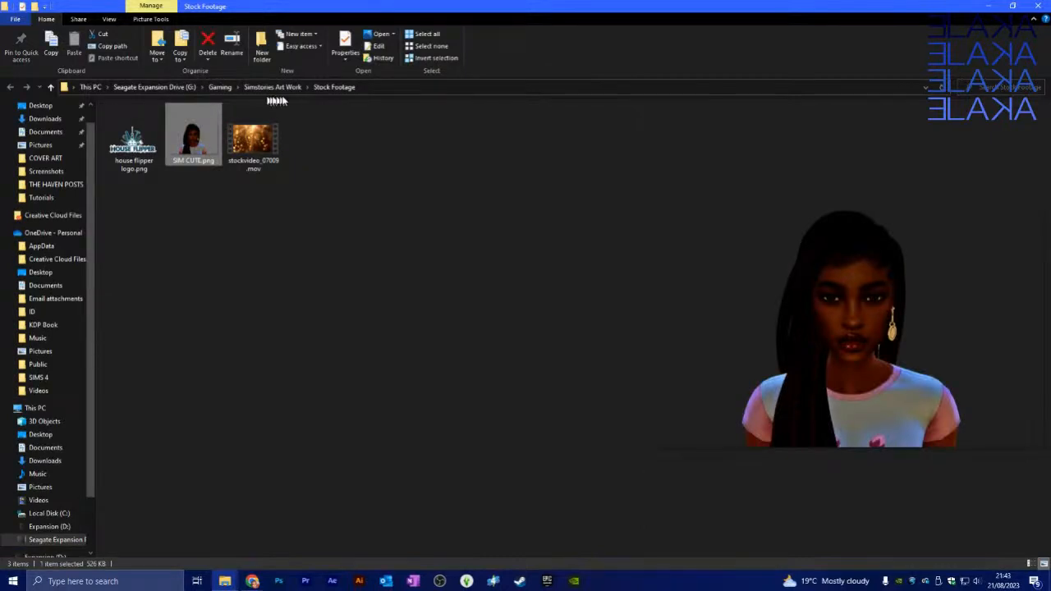
left_click(994, 6)
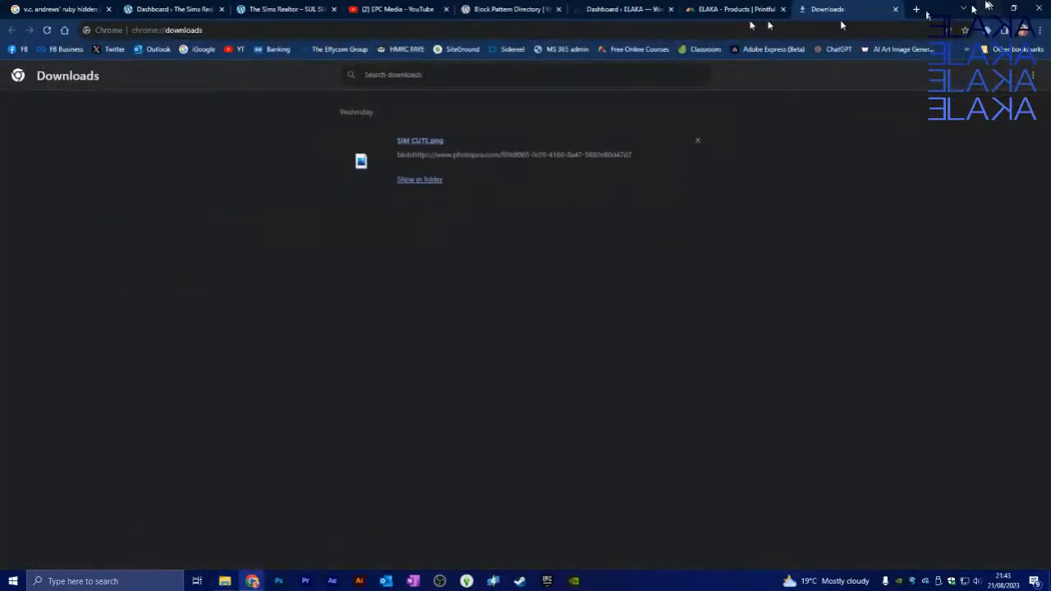
left_click(722, 8)
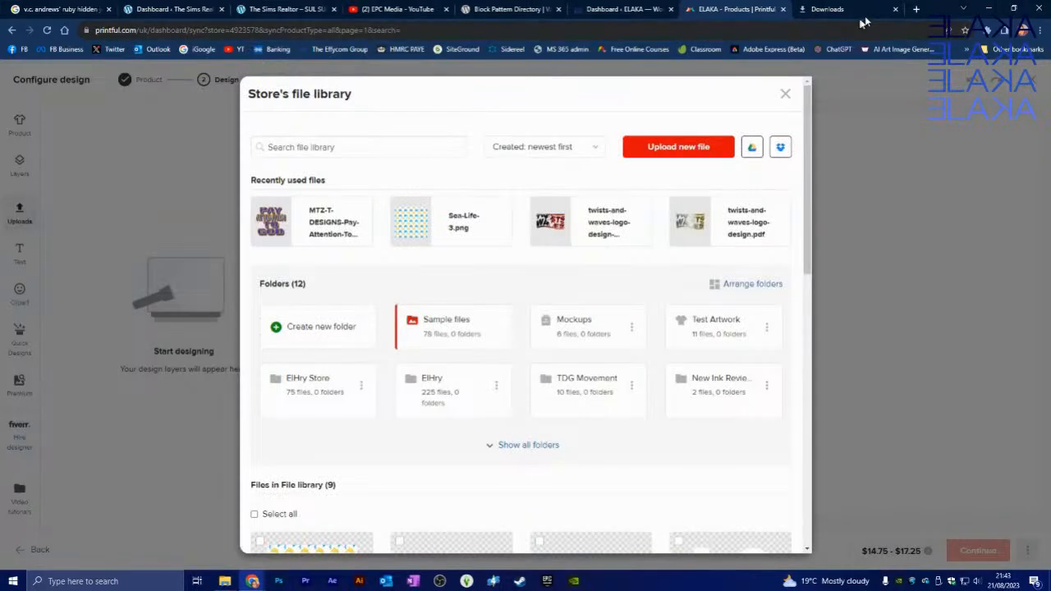
left_click(895, 10)
Upload SIM CUTE.png from the Gaming > Simstories Art Work > Stock Footage folder to the store's file library.
left_click(667, 155)
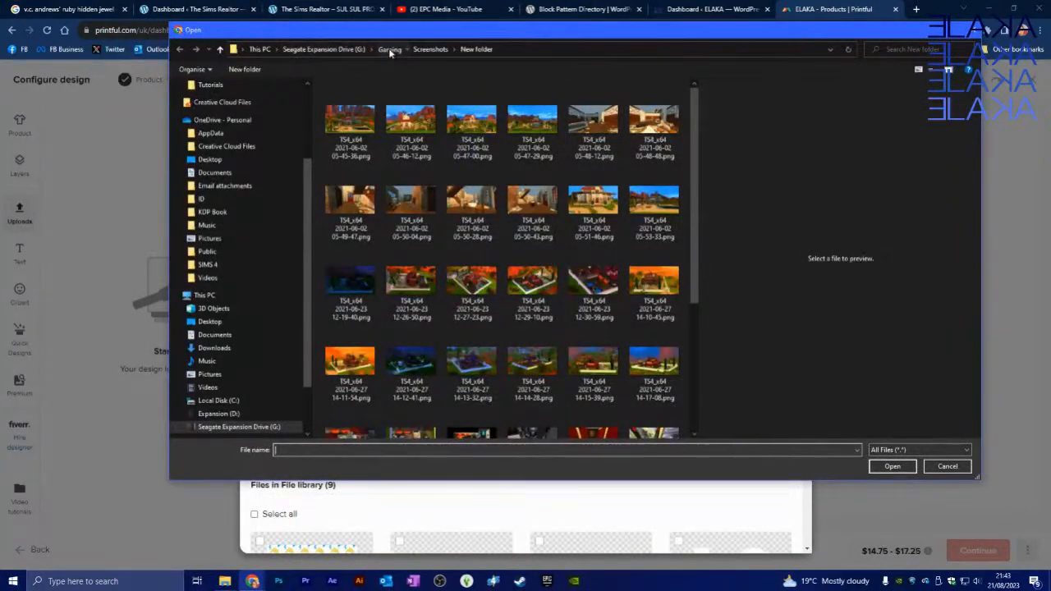
left_click(389, 50)
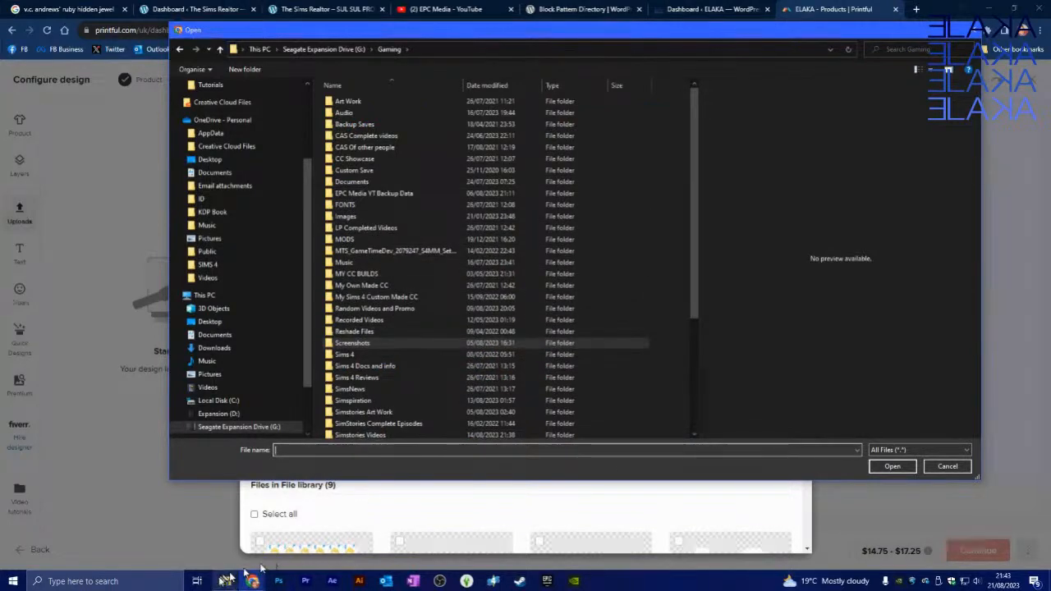
mouse_move(226, 577)
mouse_move(264, 547)
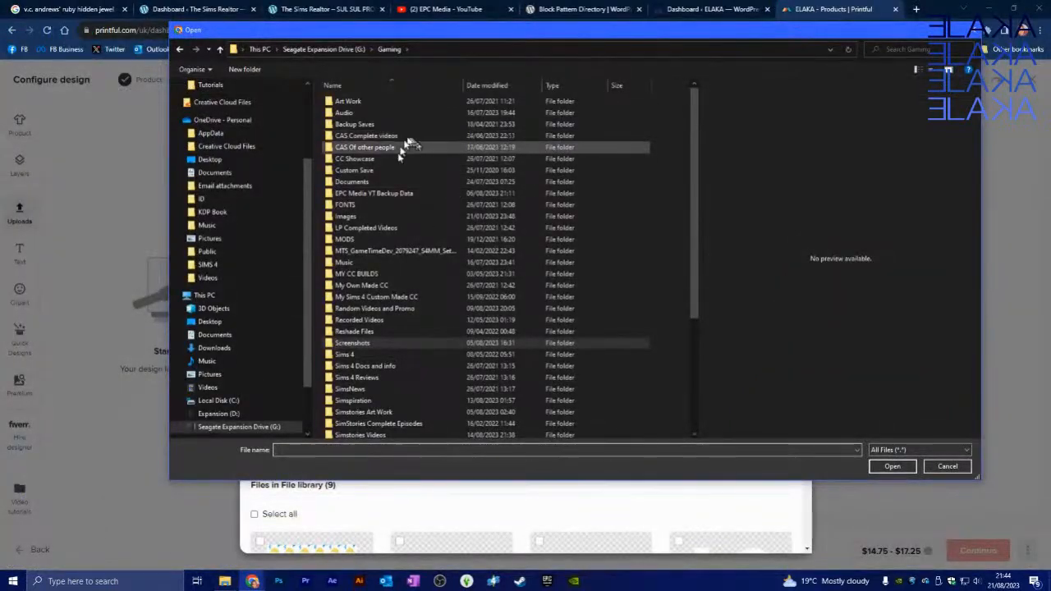
scroll(410, 307, "down", 1)
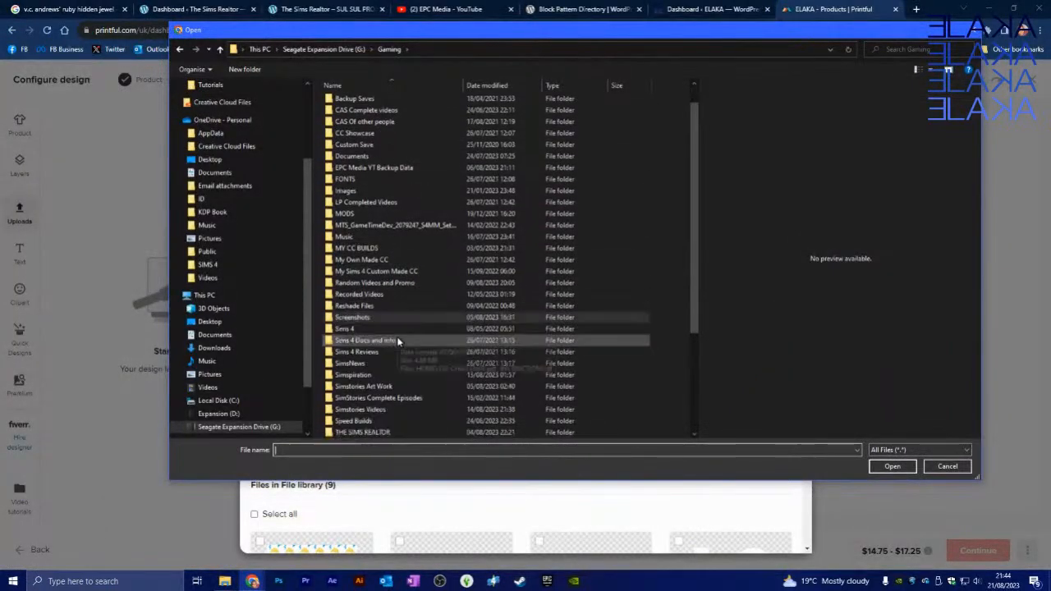
double_click(381, 386)
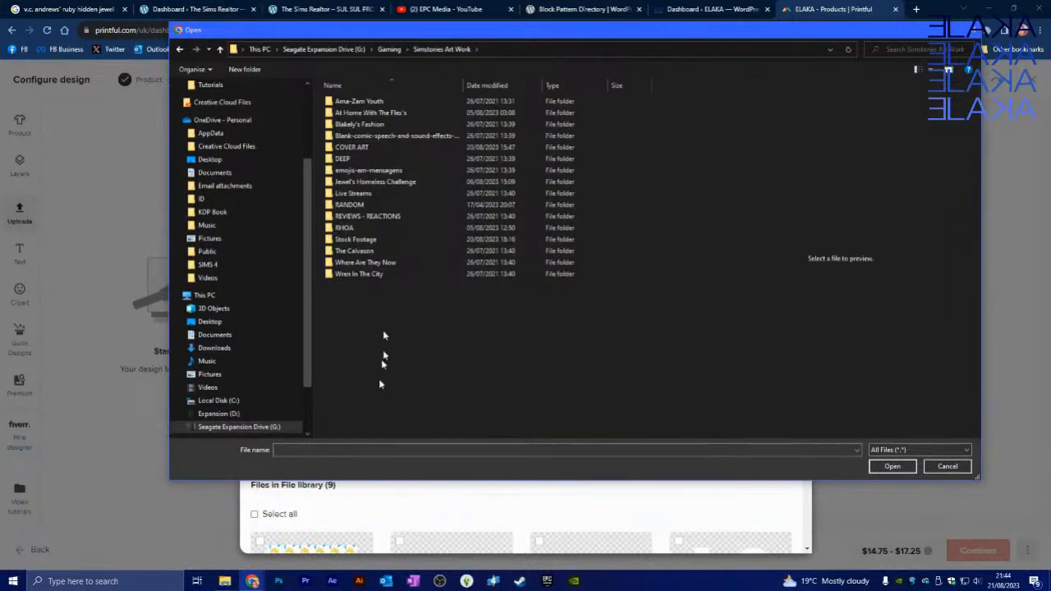
double_click(361, 239)
left_click(413, 121)
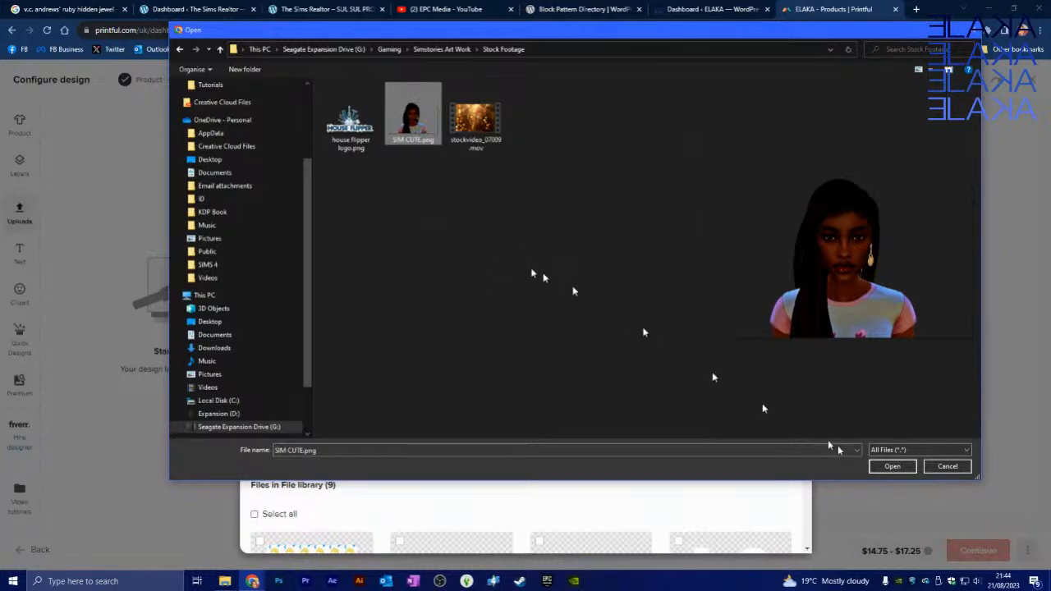
left_click(892, 465)
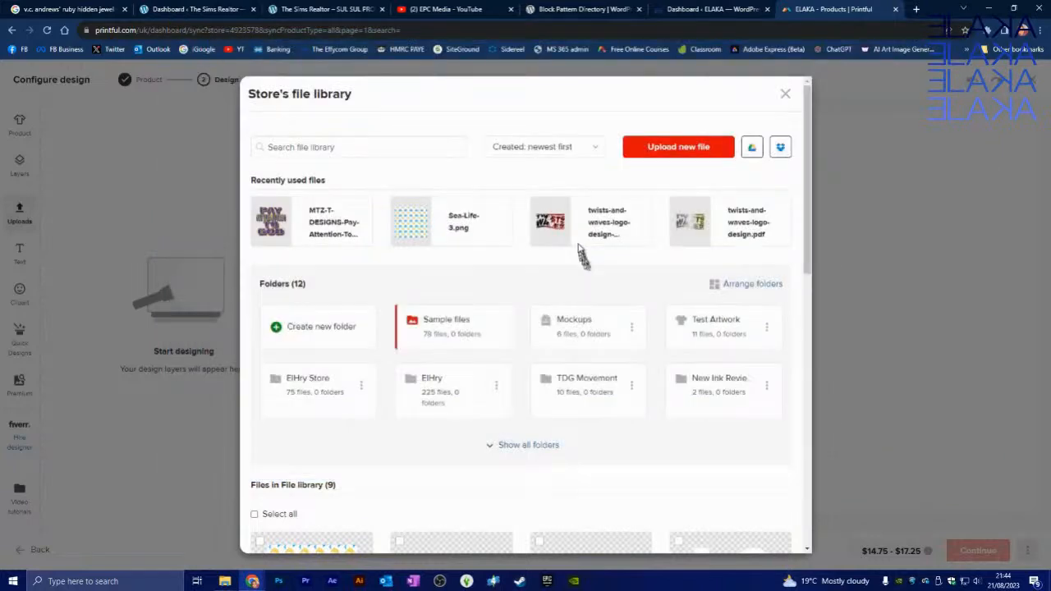
Apply the uploaded SIM-CUTE.png to the tote bag design and close the file library.
mouse_move(579, 240)
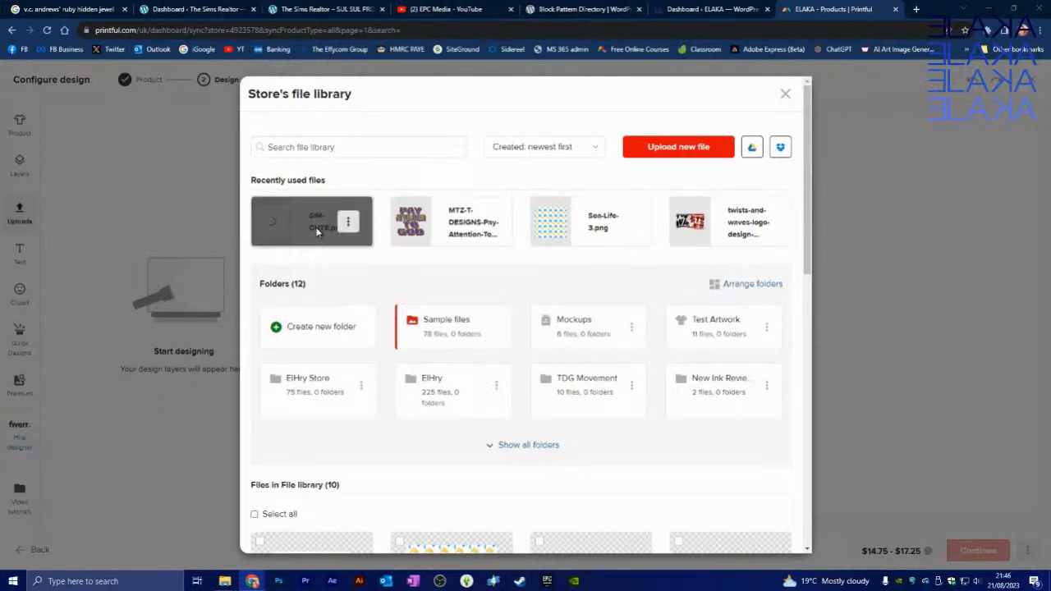
left_click(339, 229)
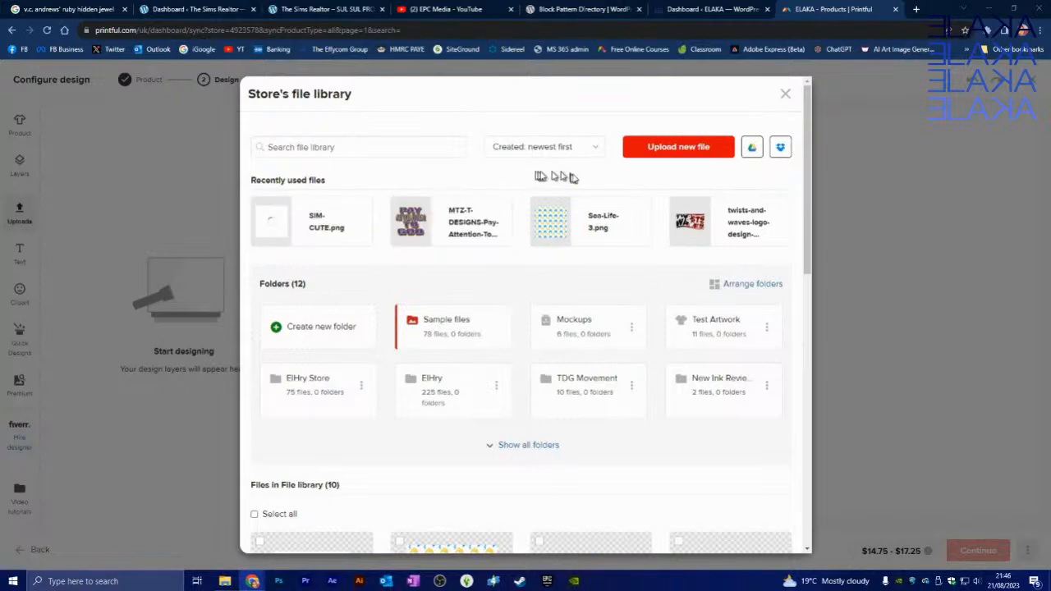
left_click(785, 95)
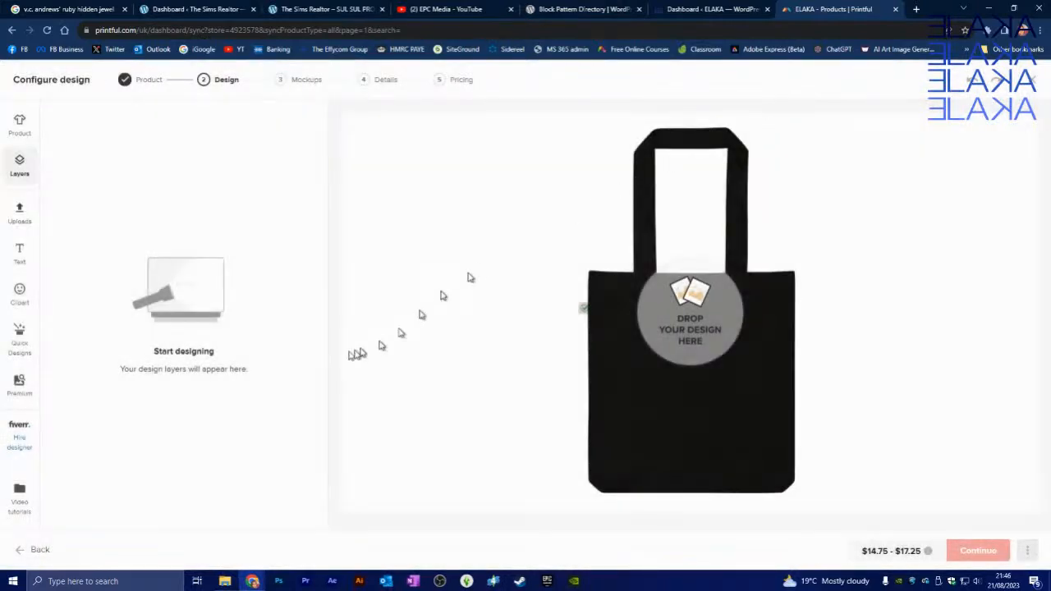
left_click(20, 212)
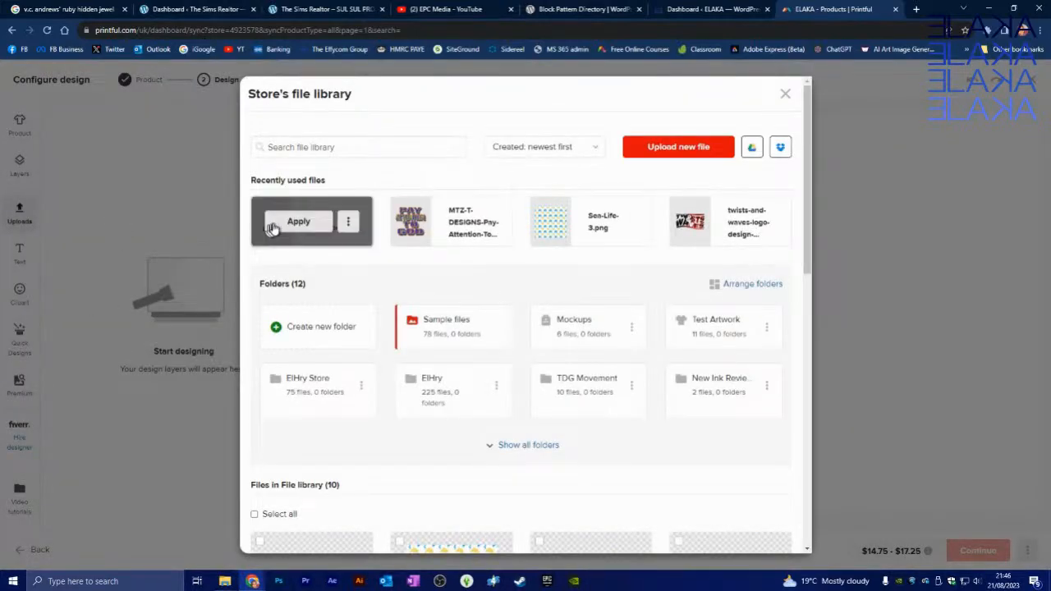
left_click(291, 228)
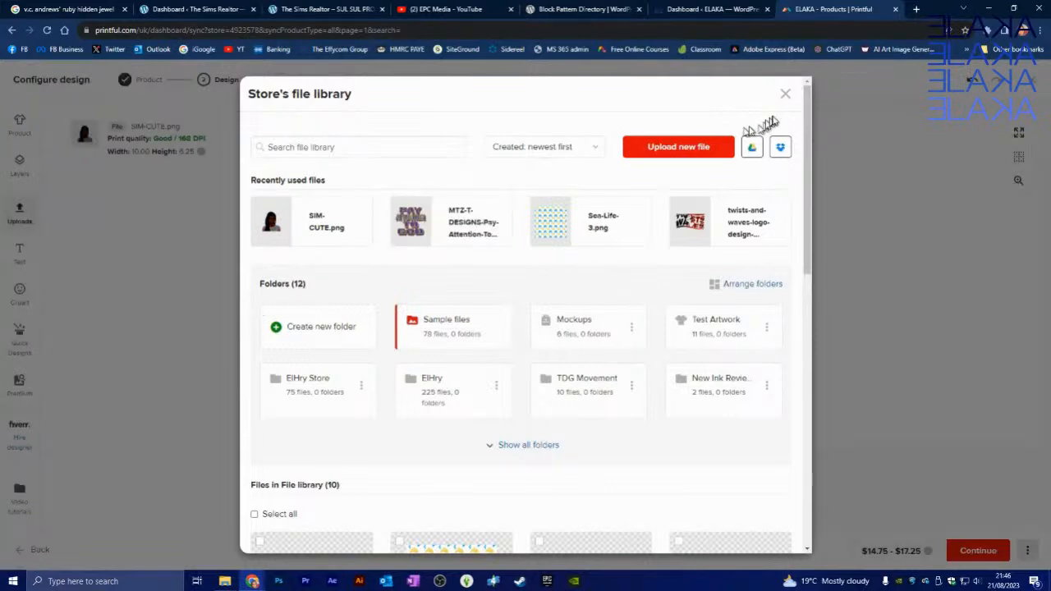
left_click(786, 95)
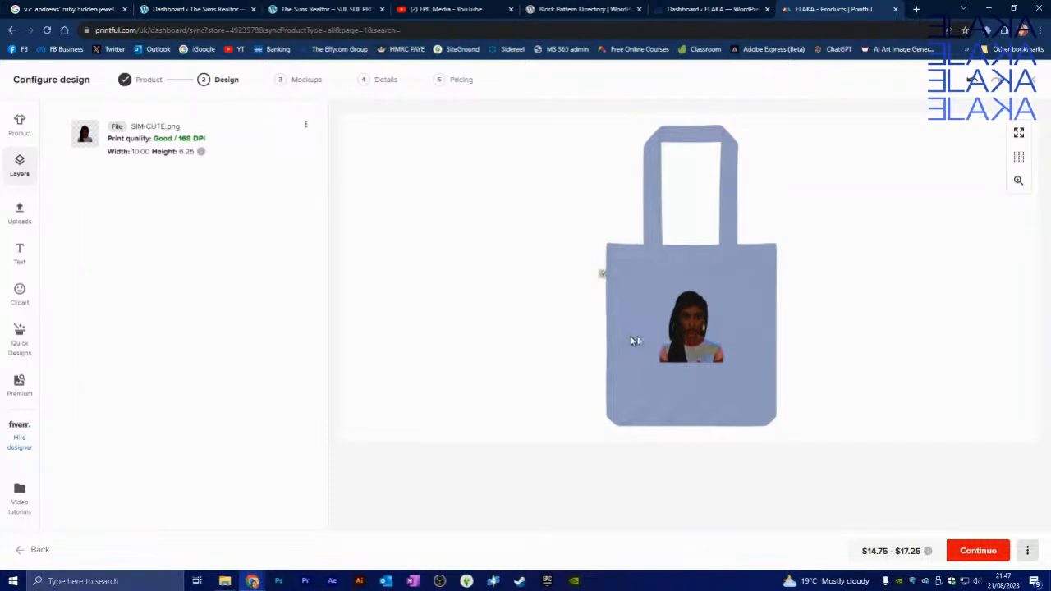
Enlarge the SIM-CUTE.png image on the tote bag to about 12.60 wide by 7.87 high.
left_click(684, 341)
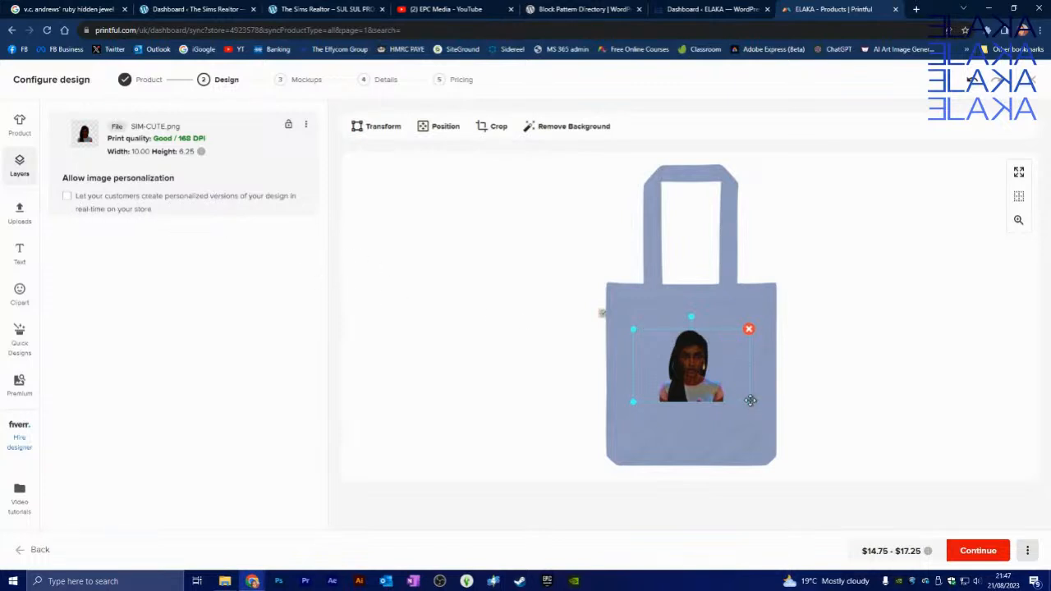
left_click_drag(749, 401, 755, 405)
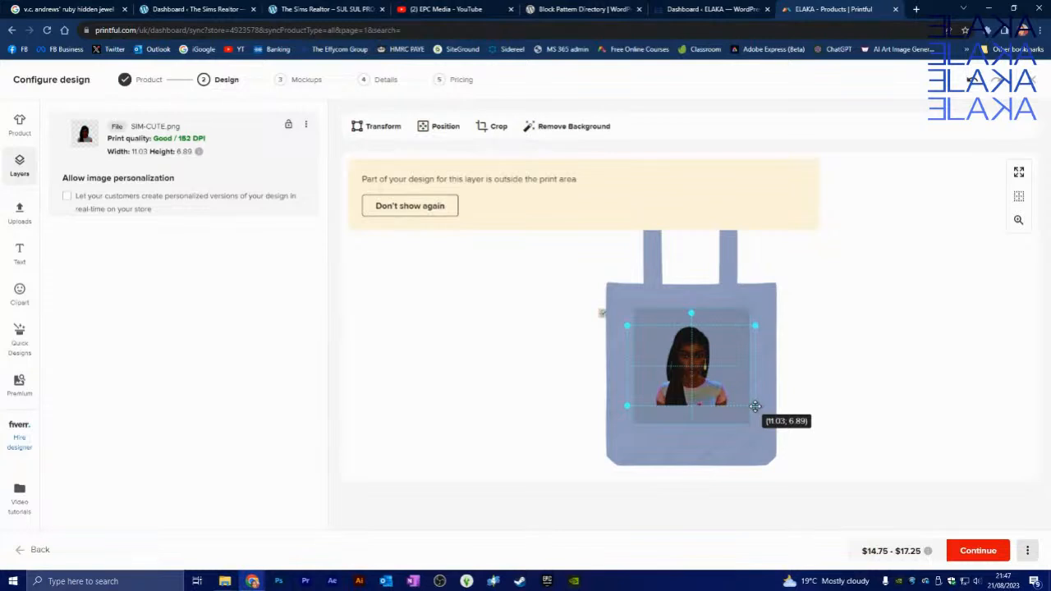
left_click_drag(756, 407, 755, 407)
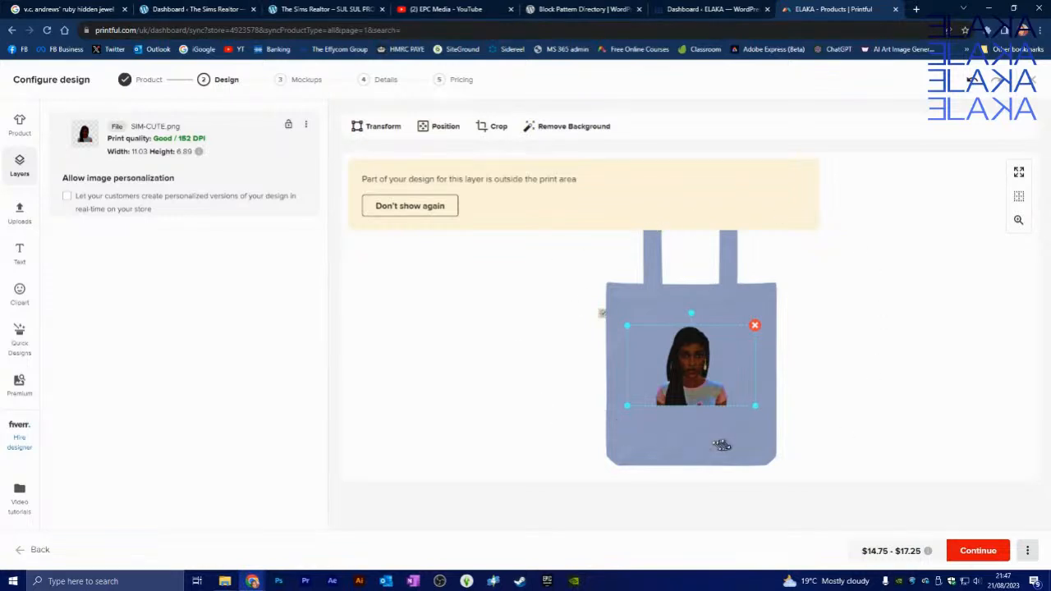
left_click_drag(755, 405, 775, 416)
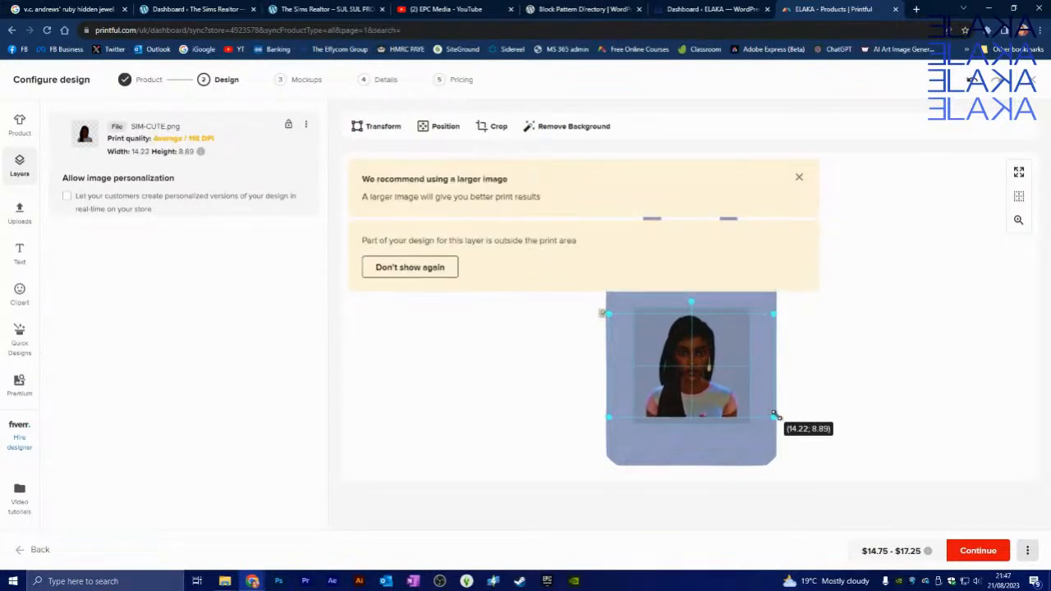
left_click_drag(775, 416, 774, 416)
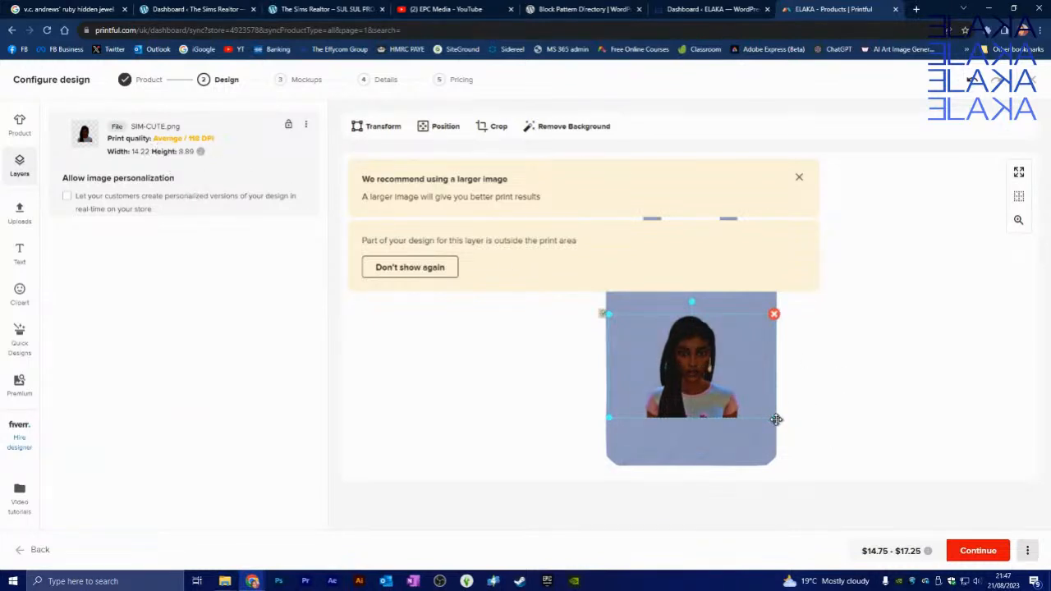
left_click_drag(776, 418, 763, 415)
left_click(730, 456)
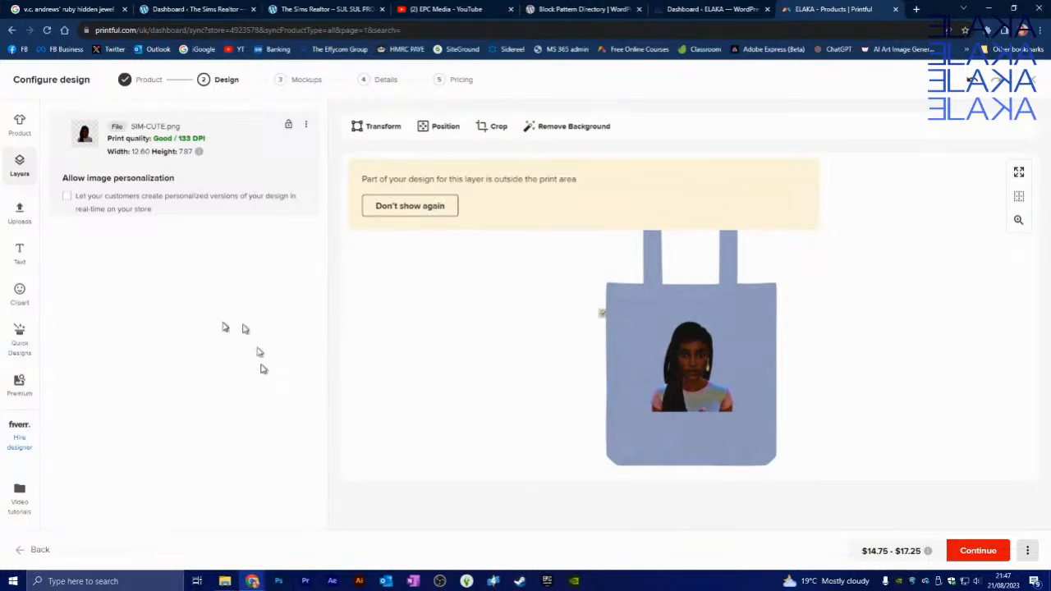
Add the Plant 3 leaf clipart from the Mother's Day collection to the tote bag design.
left_click(25, 297)
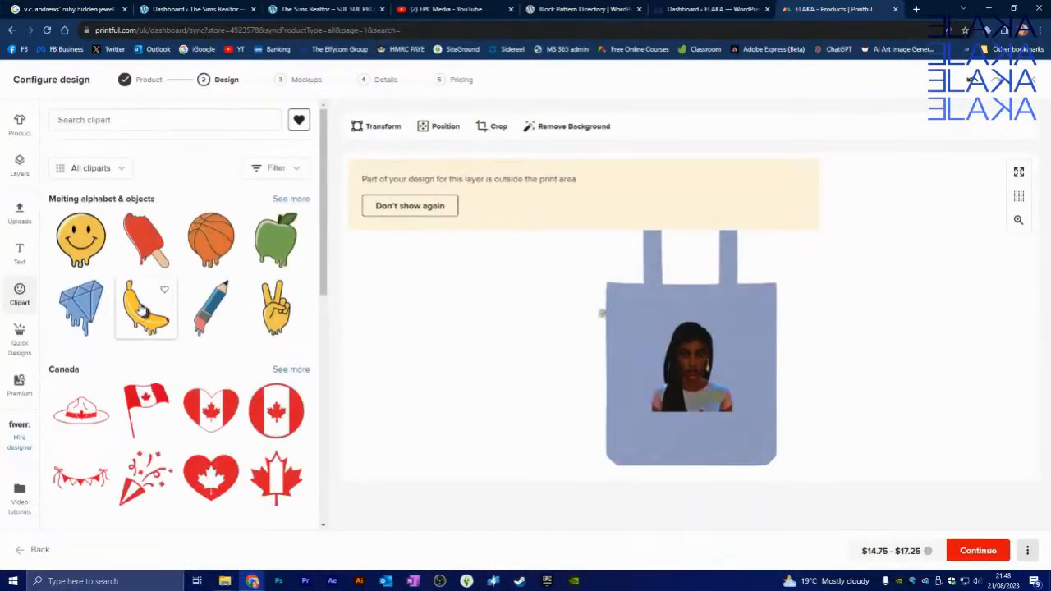
scroll(142, 307, "down", 3)
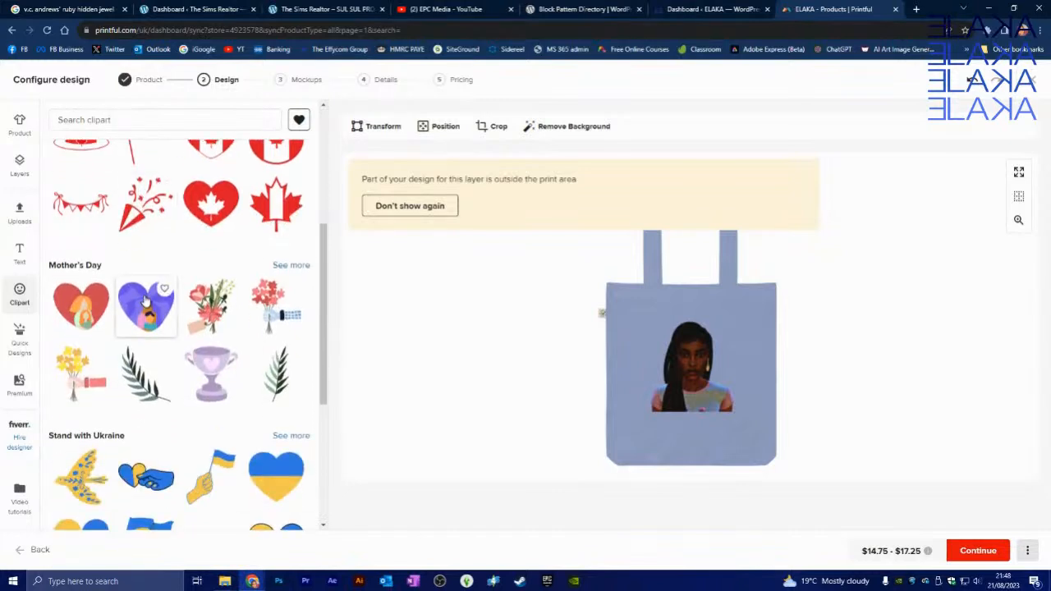
scroll(143, 300, "down", 1)
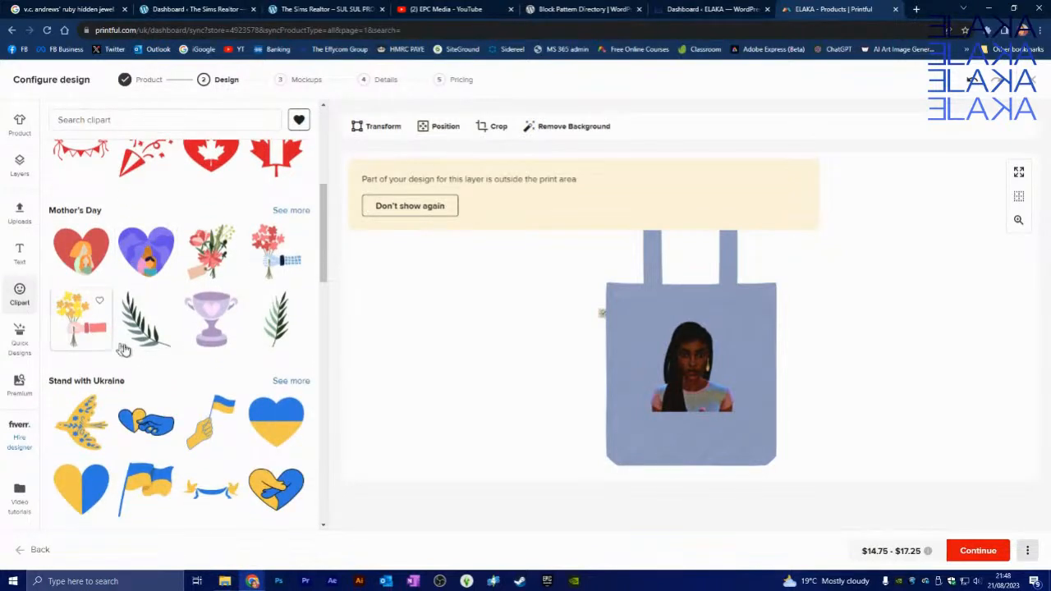
scroll(189, 351, "down", 5)
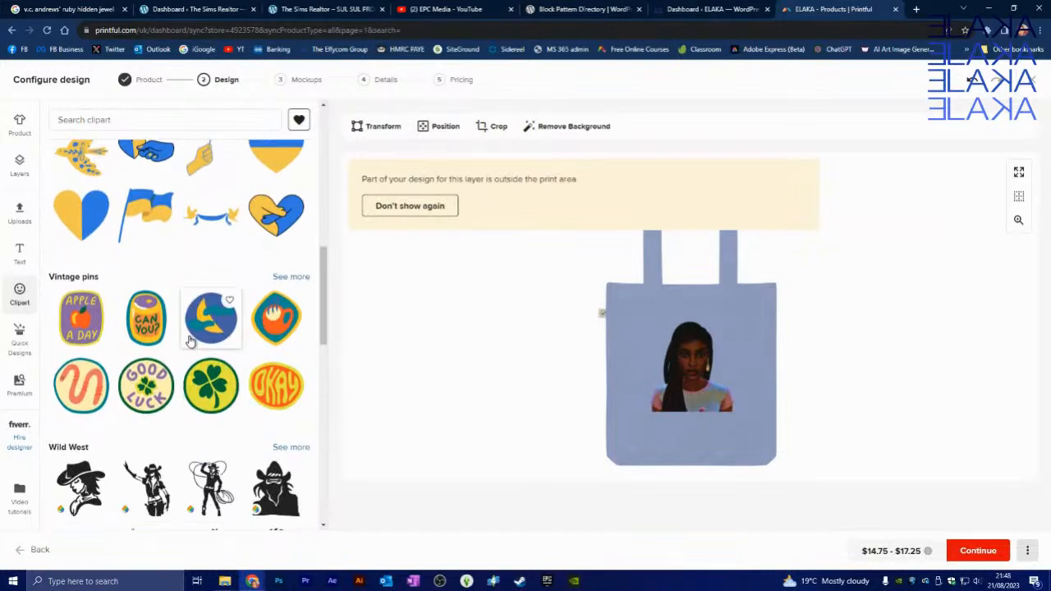
scroll(189, 340, "down", 5)
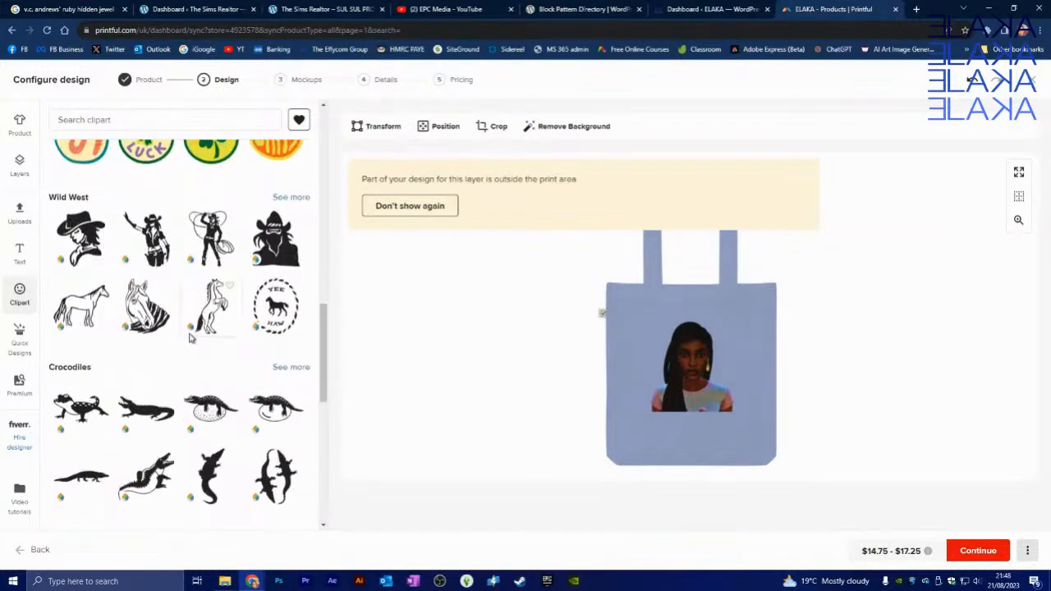
scroll(189, 338, "up", 10)
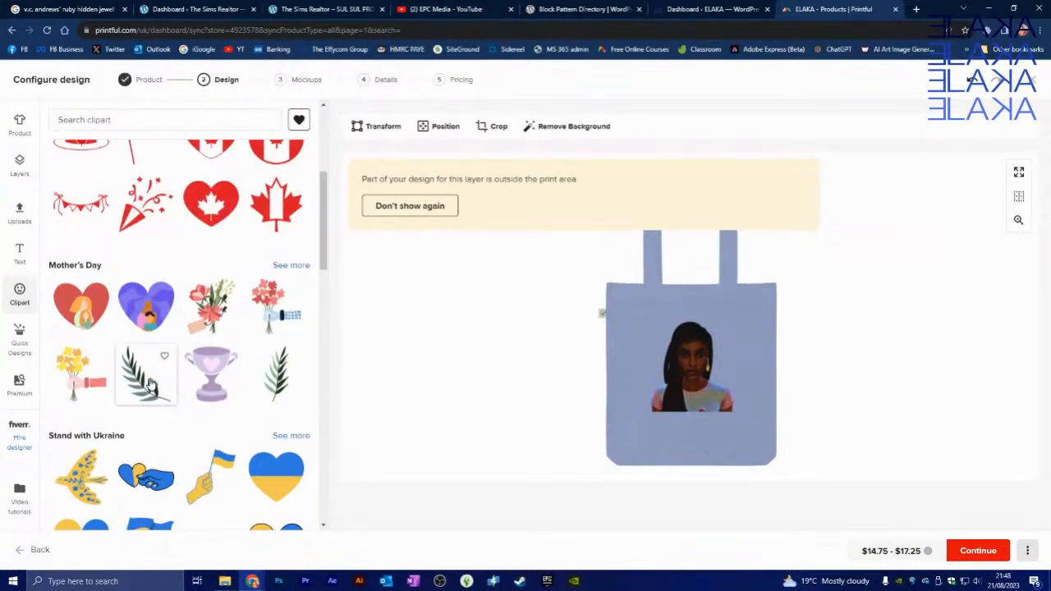
left_click(148, 382)
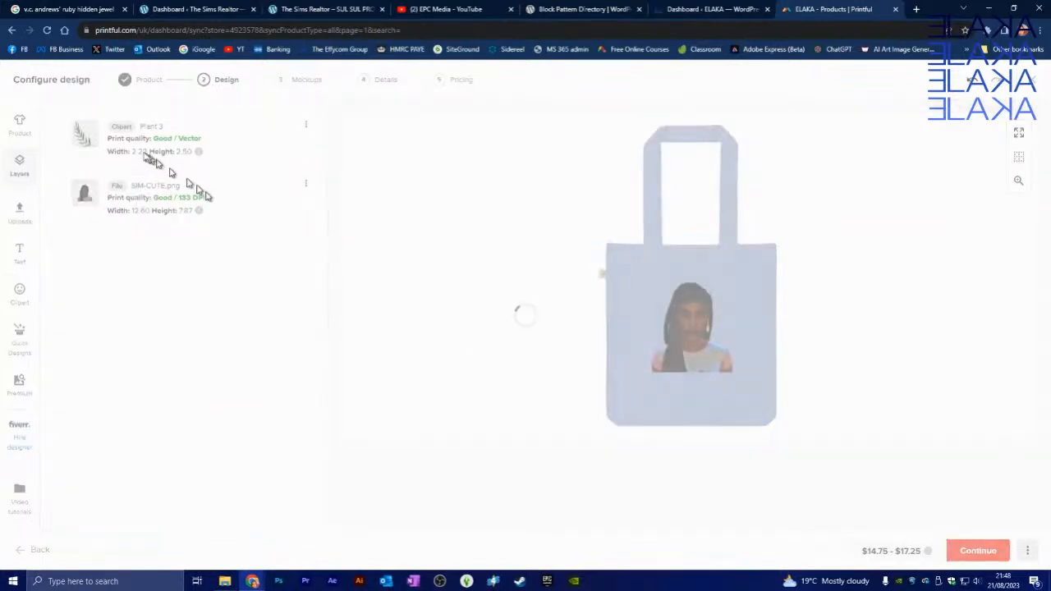
Place the Plant 3 leaf along the left side of the portrait and enlarge it to about 5.31 wide by 5.97 high.
left_click(694, 344)
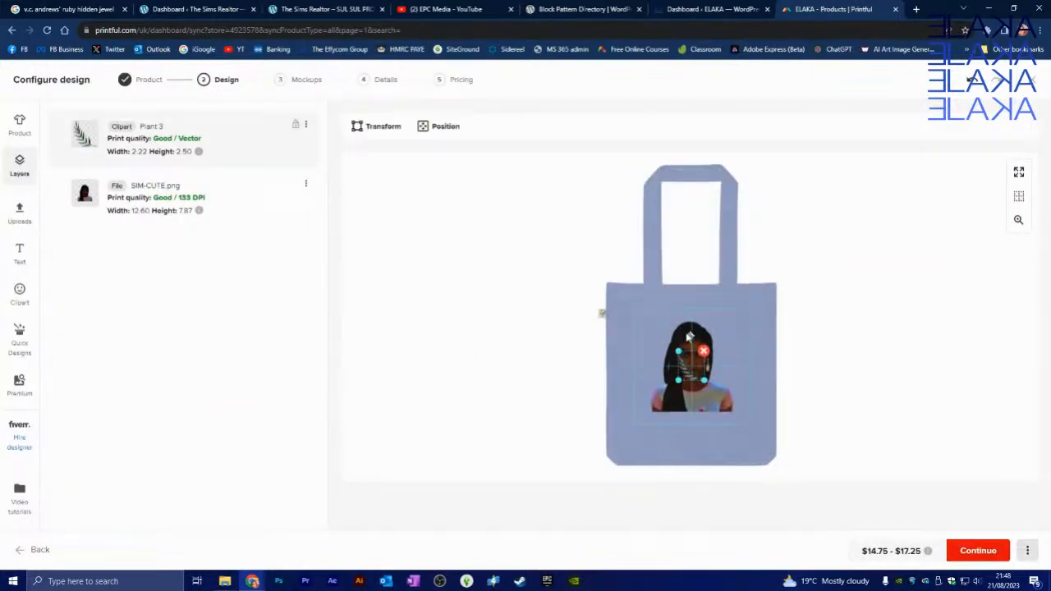
left_click_drag(695, 352, 628, 373)
left_click_drag(645, 415, 655, 392)
left_click(696, 425)
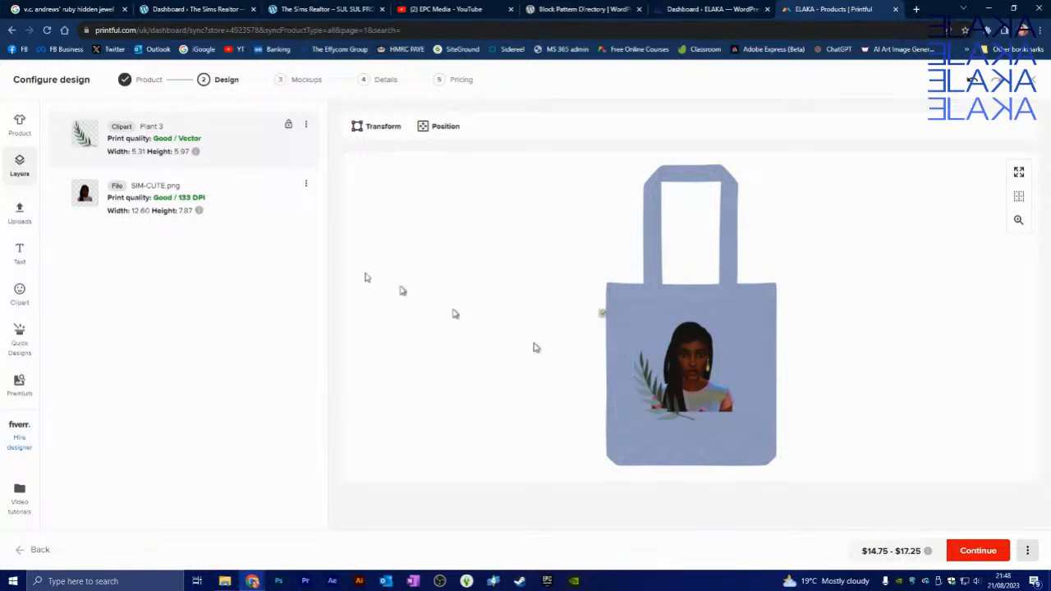
left_click(23, 297)
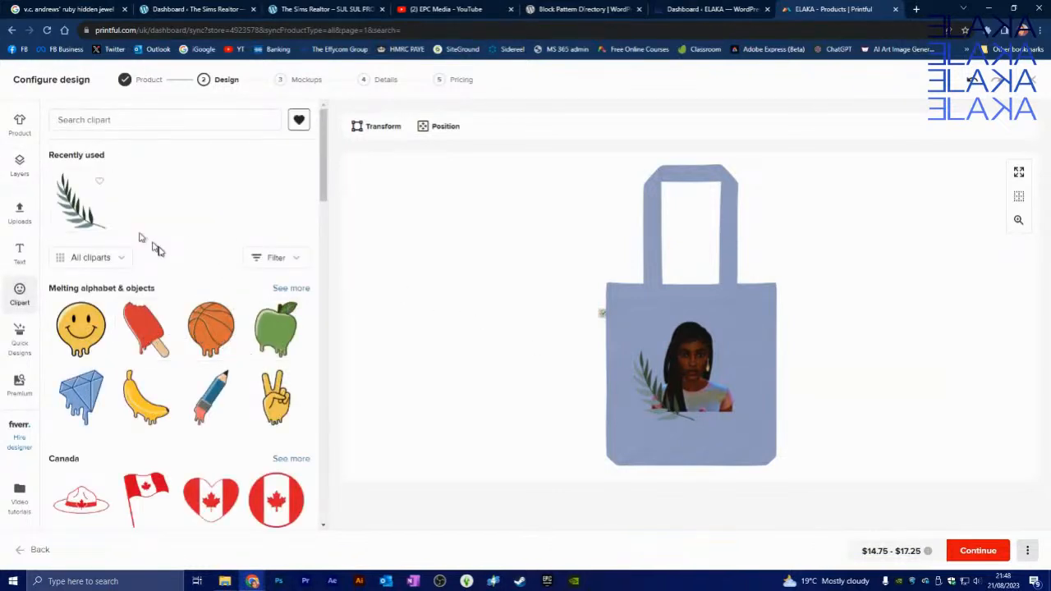
scroll(165, 255, "down", 5)
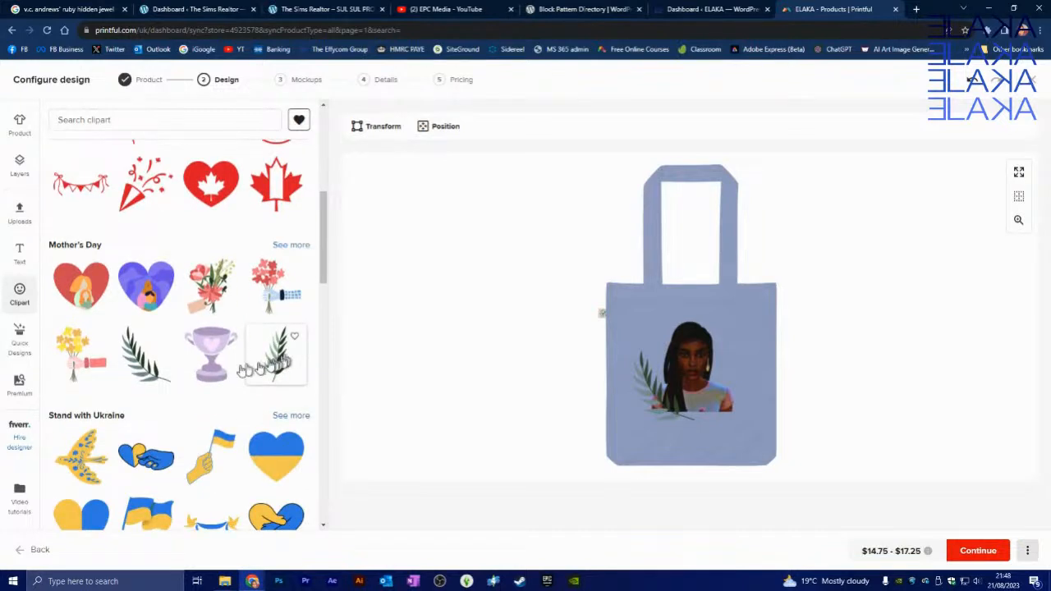
left_click(651, 392)
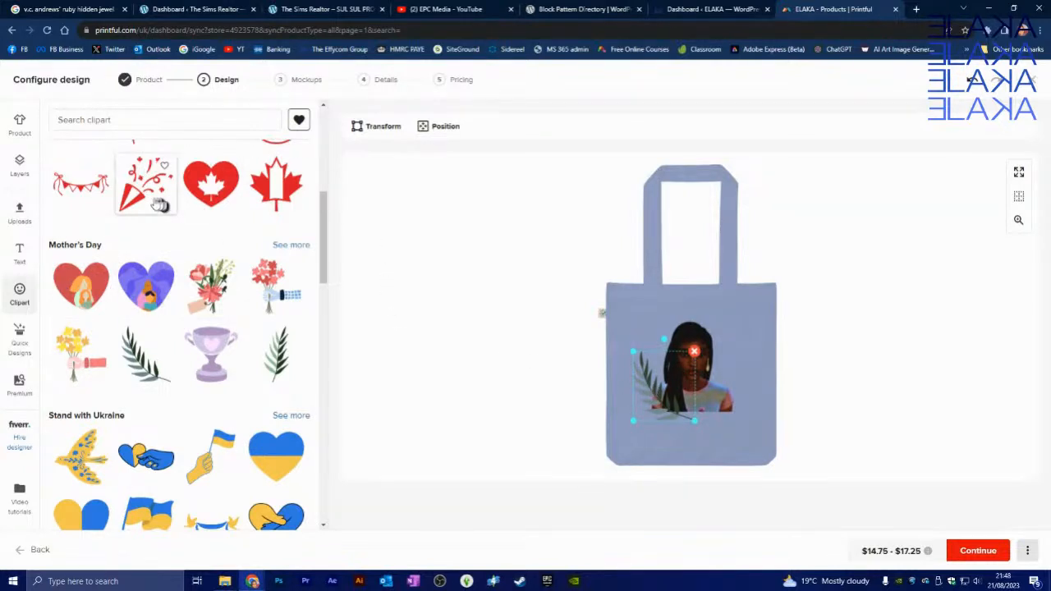
scroll(164, 321, "up", 2)
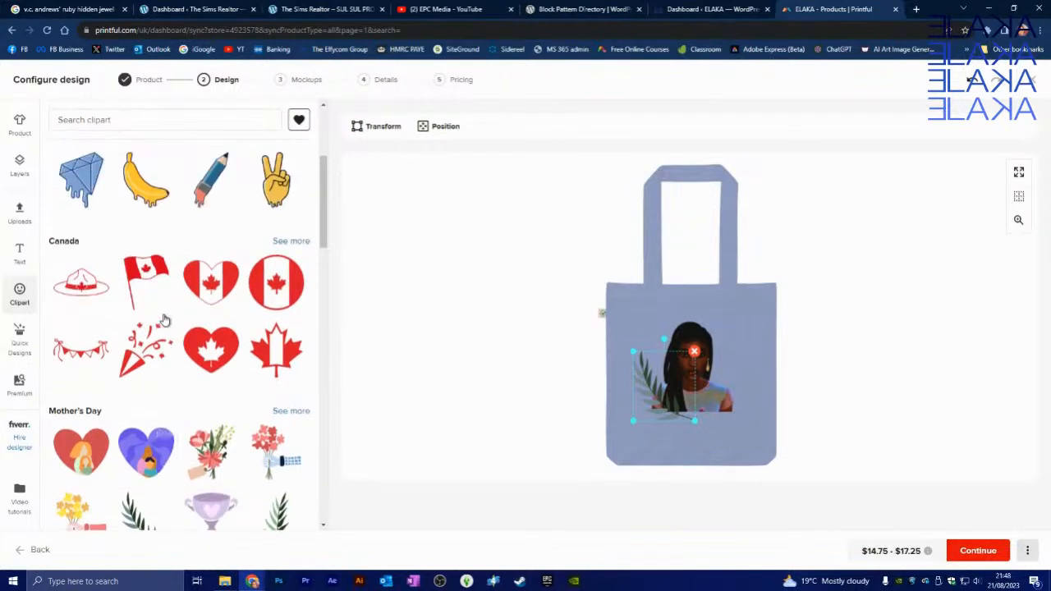
scroll(164, 320, "up", 2)
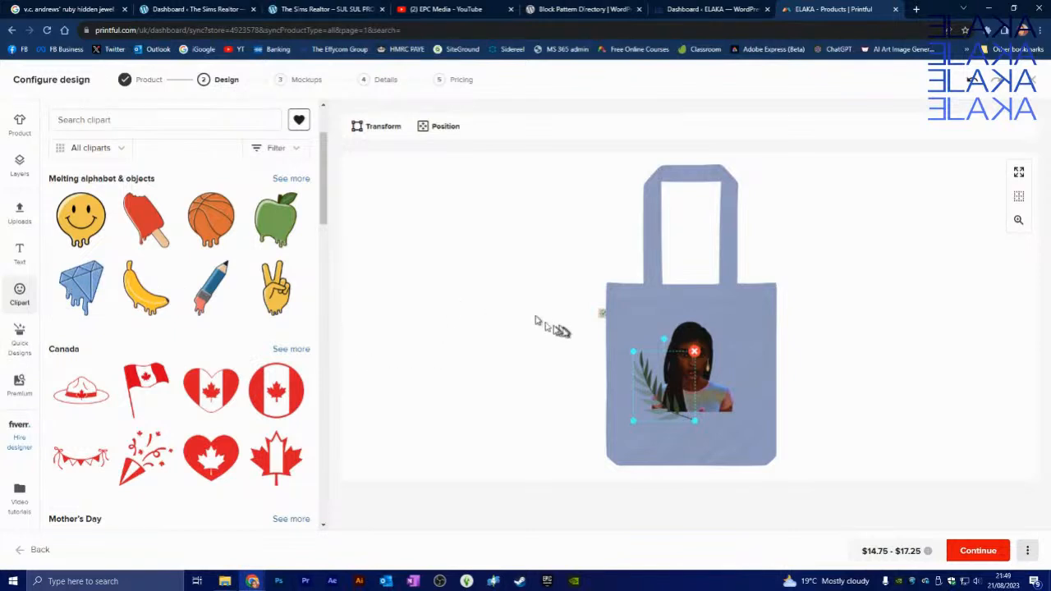
Duplicate the Plant 3 leaf layer and move the copy to the right side of the portrait, level with the original.
left_click(17, 164)
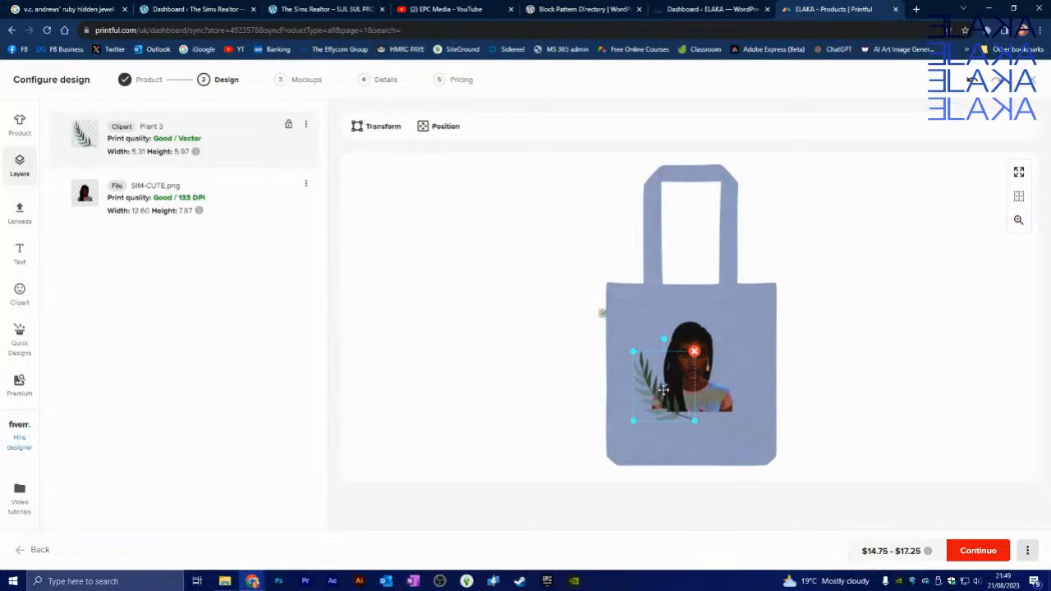
left_click(305, 128)
left_click(232, 148)
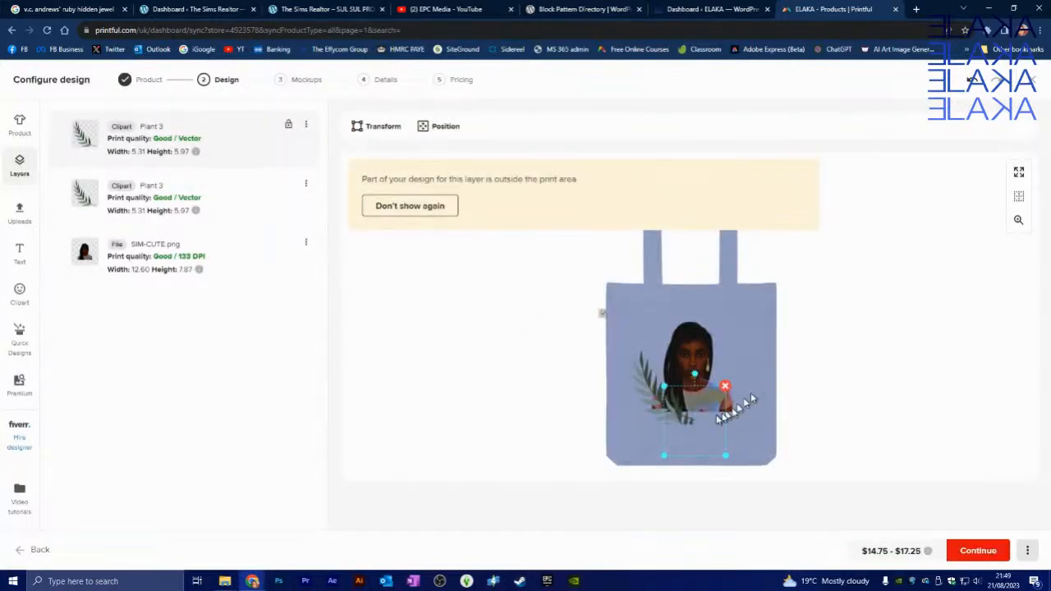
left_click_drag(680, 403, 701, 364)
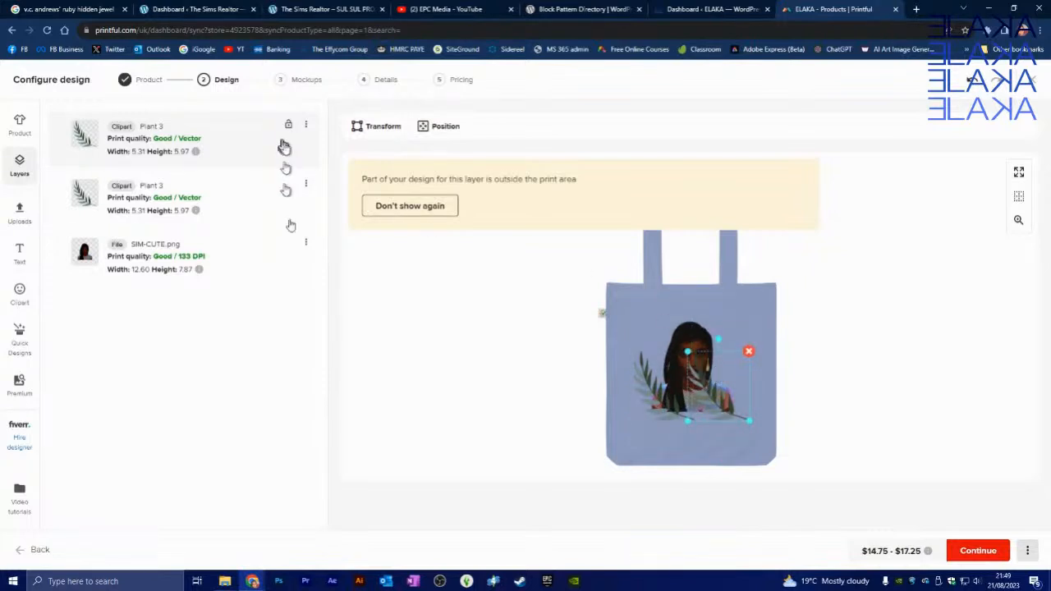
Flip the duplicated leaf horizontally so the two leaves frame the portrait symmetrically.
left_click(307, 126)
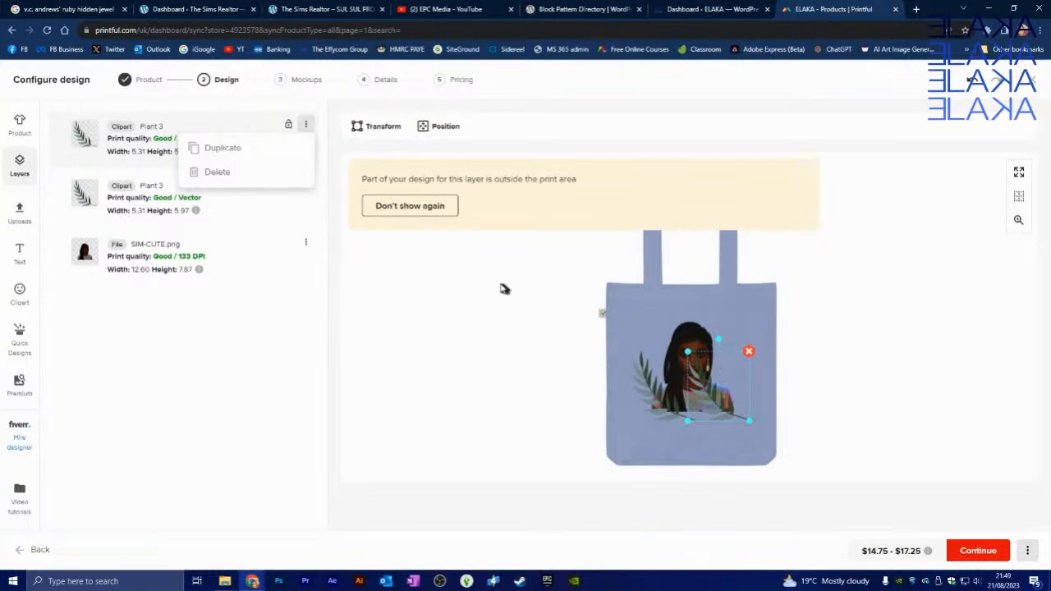
left_click(392, 126)
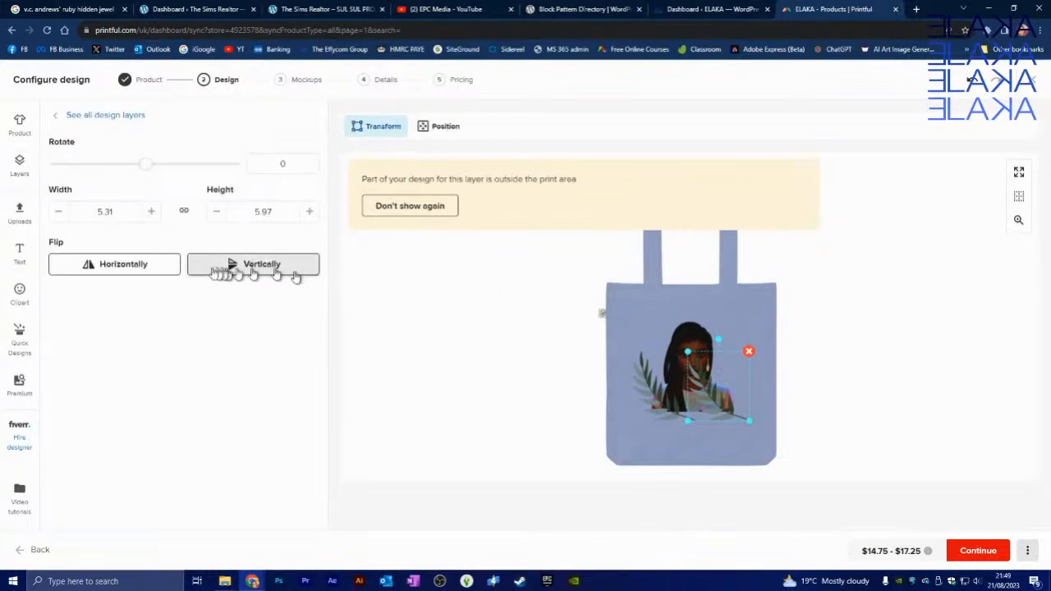
left_click(148, 265)
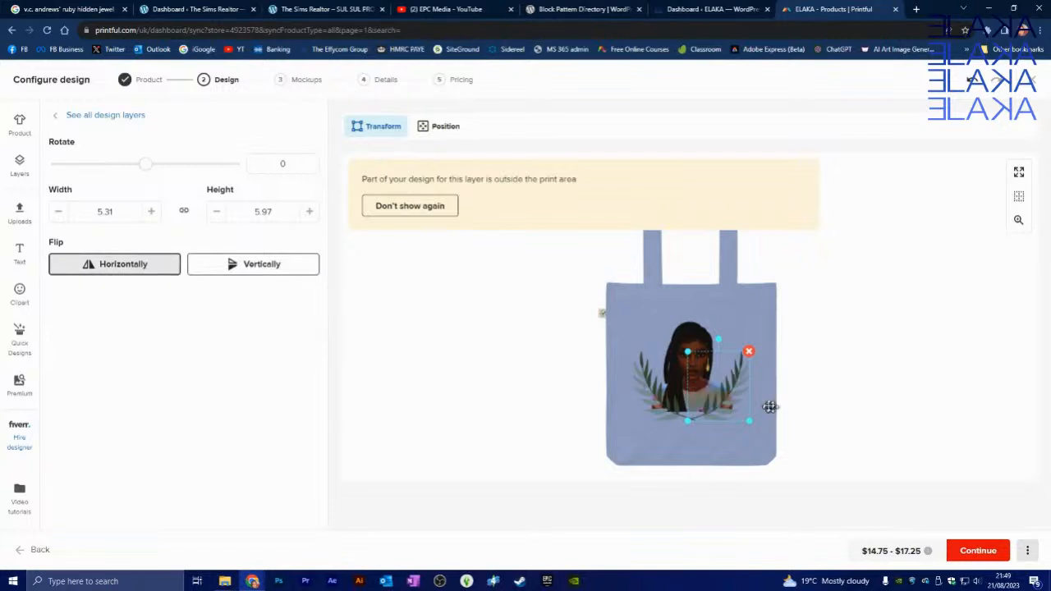
left_click(791, 380)
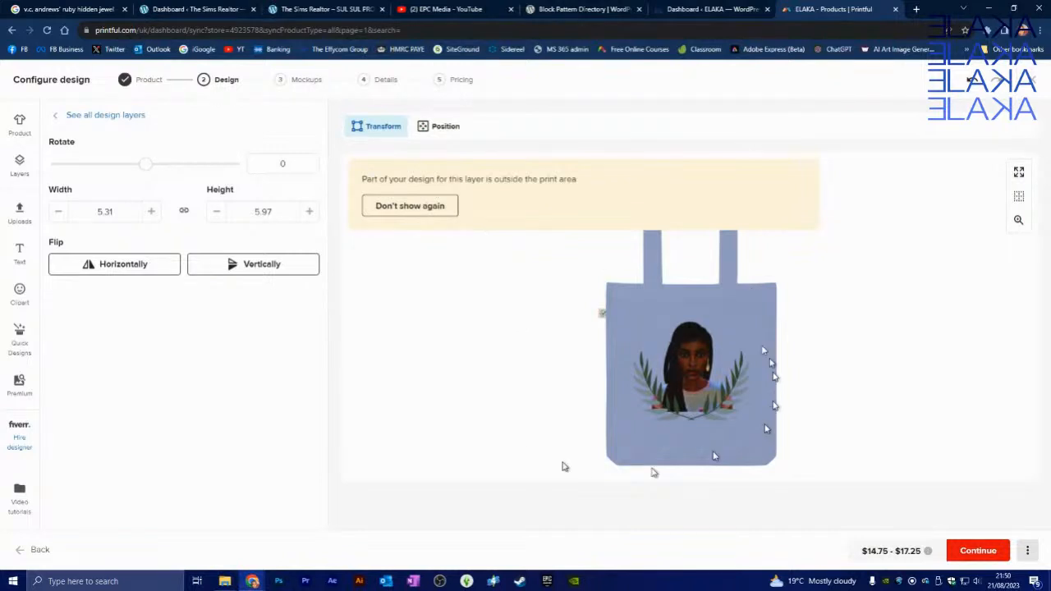
Choose the basic mockup of a hand holding the bag against a beige background as main image and proceed to the product details.
left_click(979, 552)
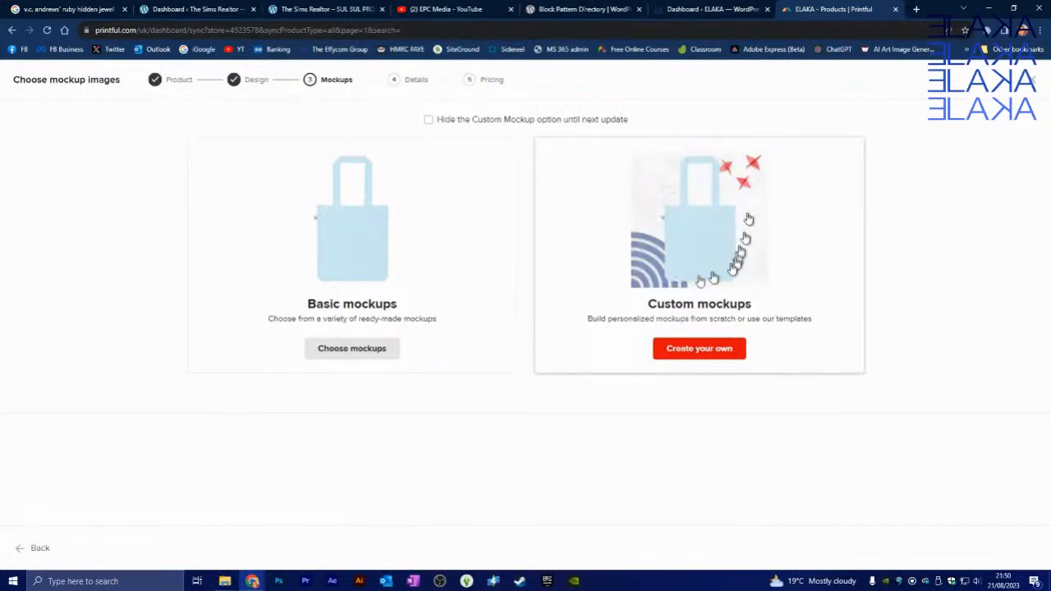
left_click(331, 353)
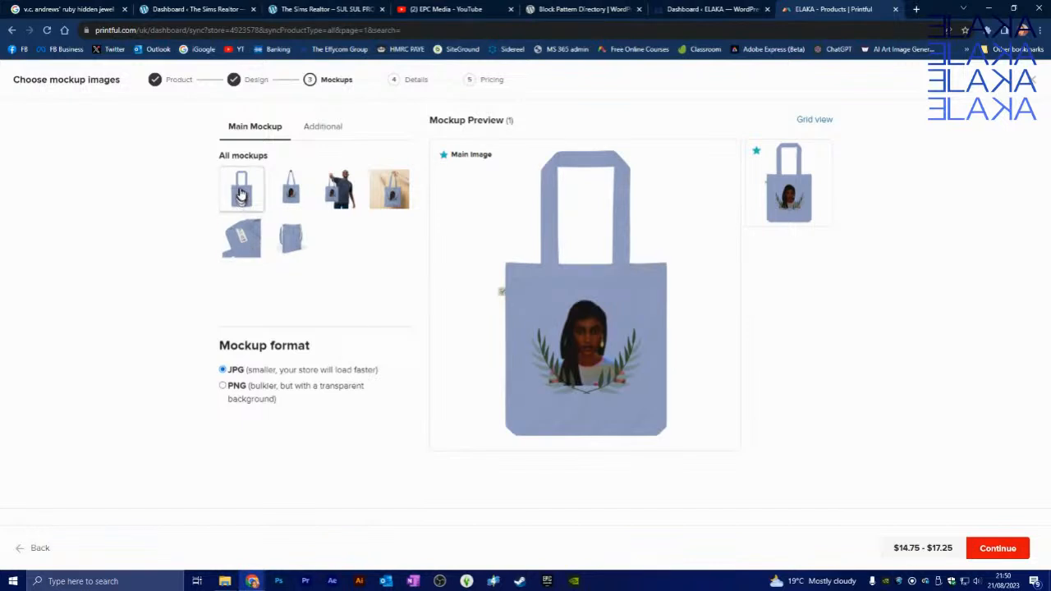
left_click(334, 194)
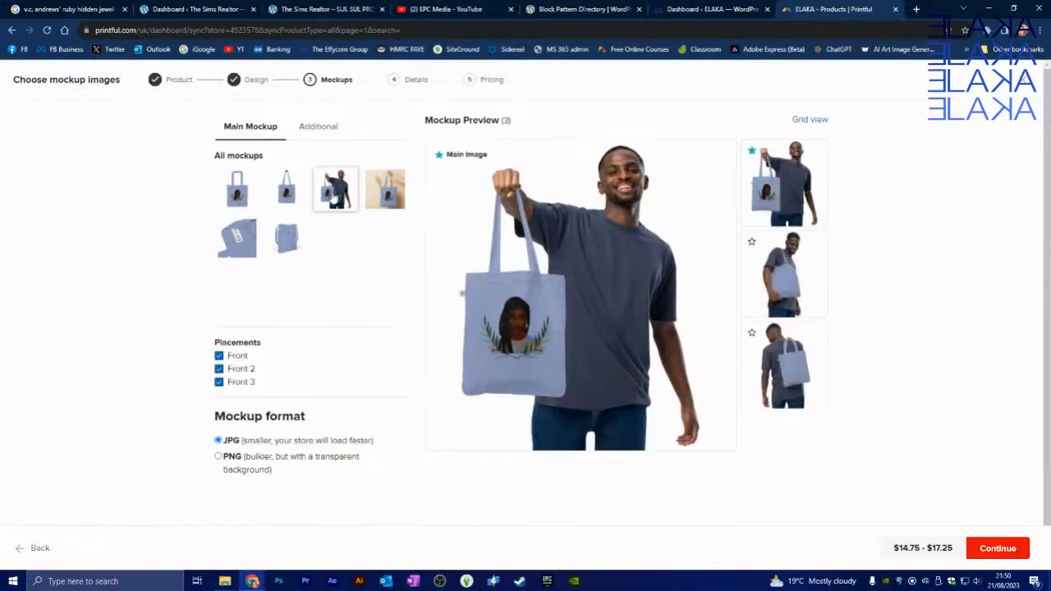
left_click(385, 196)
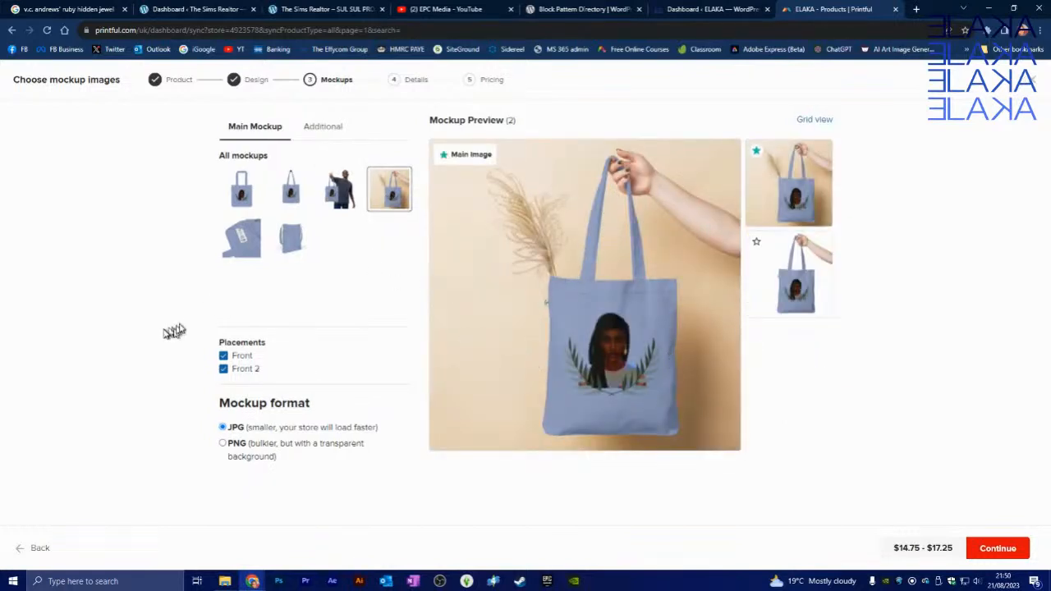
left_click(243, 246)
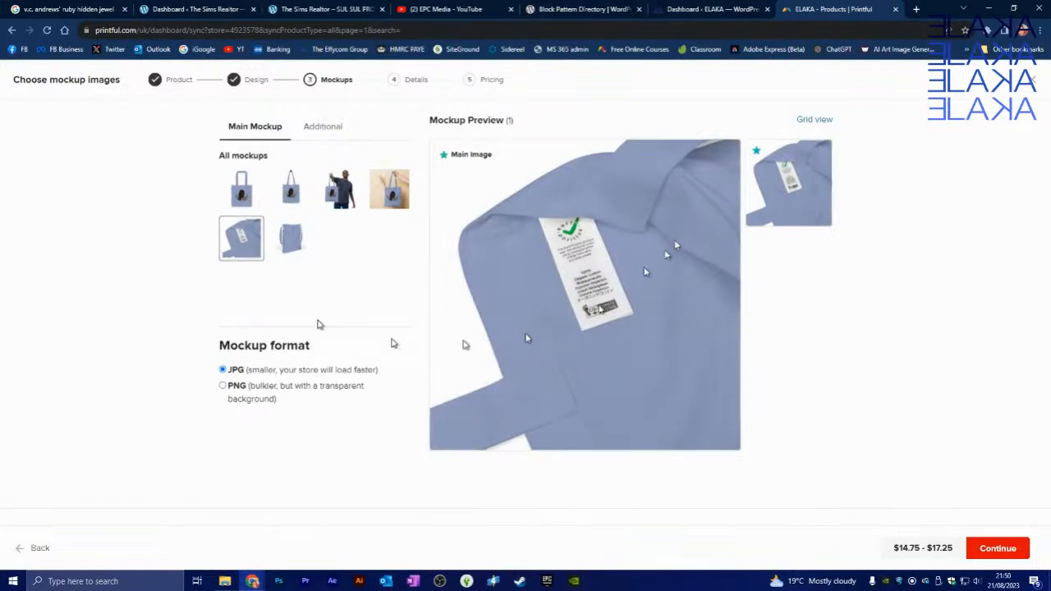
left_click(294, 240)
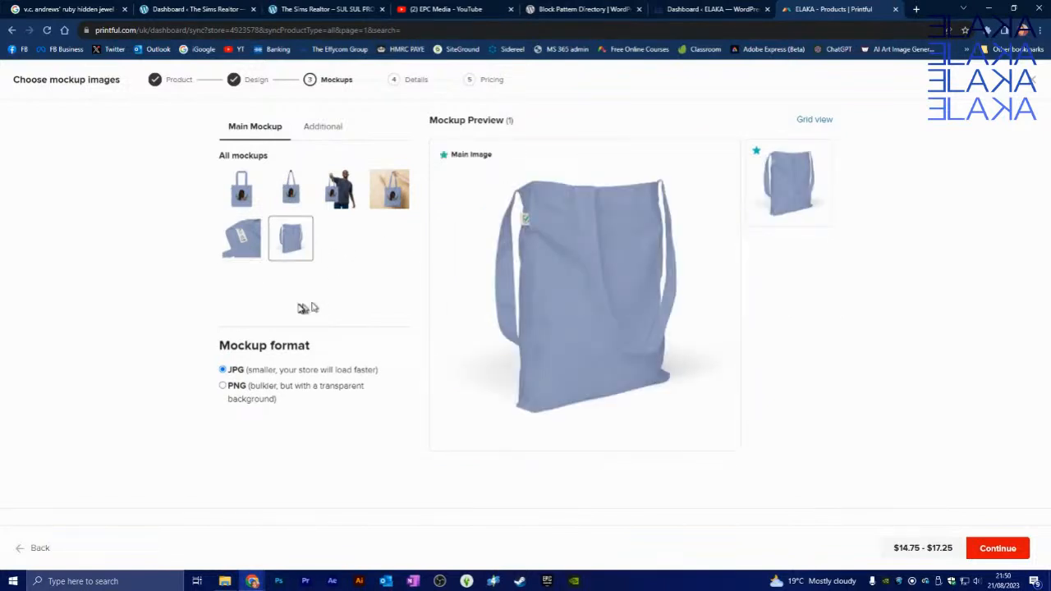
left_click(352, 202)
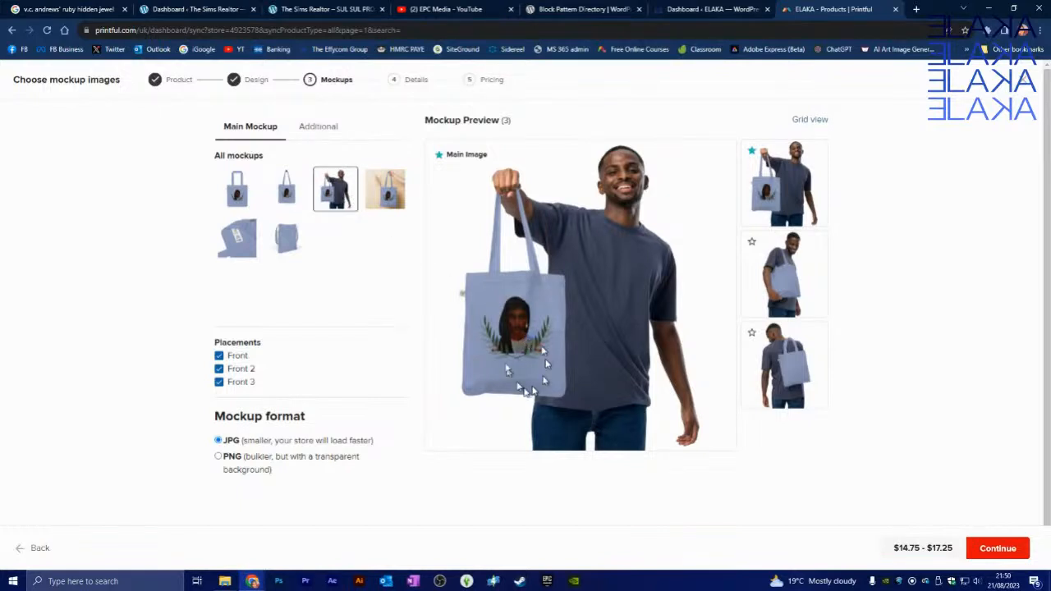
left_click(380, 198)
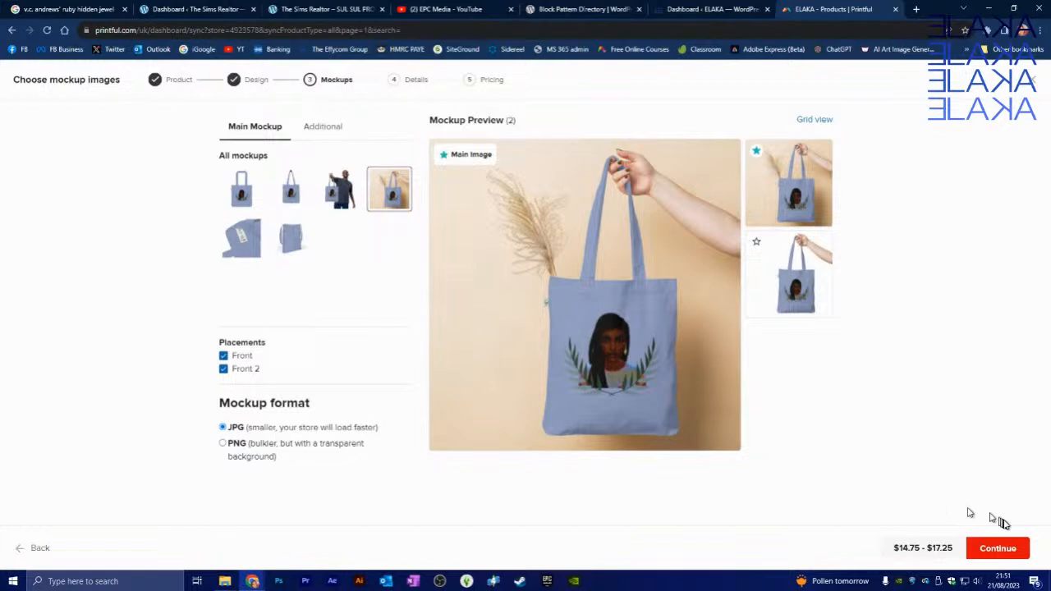
left_click(999, 550)
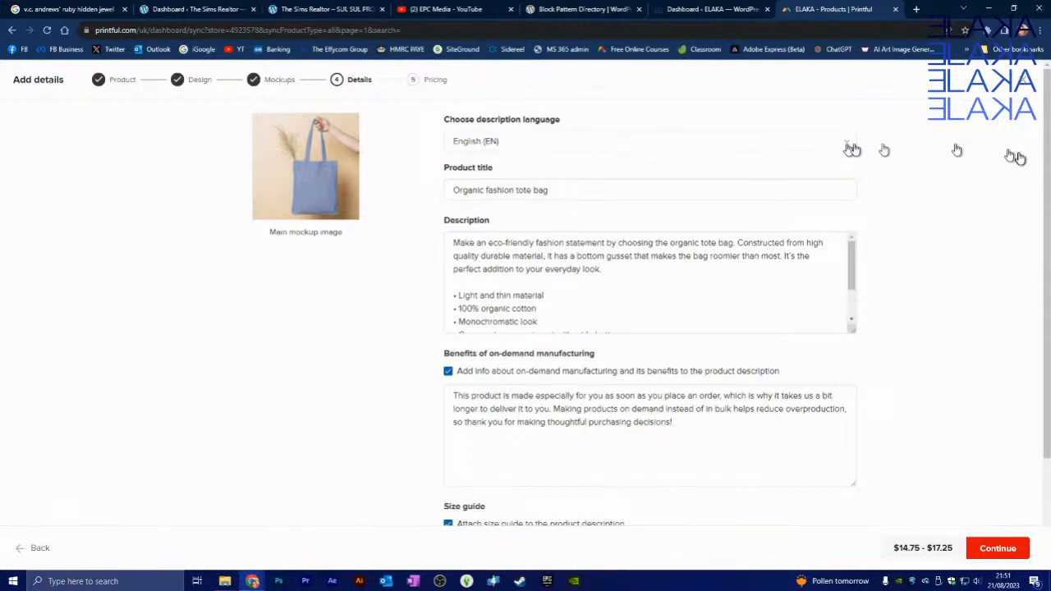
Look over the product details form and keep waiting for the page whenever the browser reports it as unresponsive.
scroll(813, 239, "down", 2)
scroll(791, 230, "up", 2)
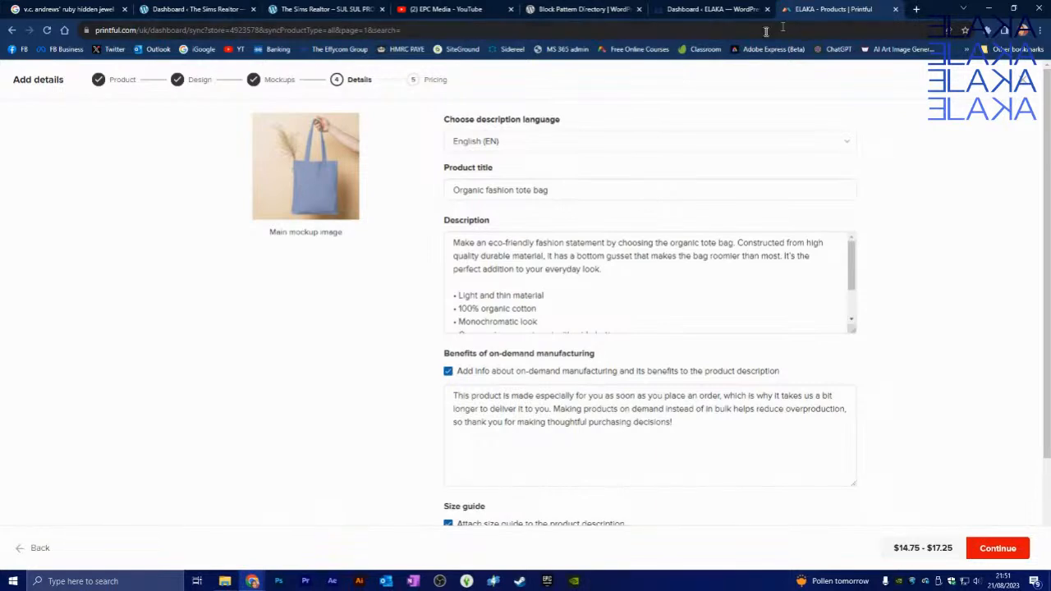
left_click(567, 151)
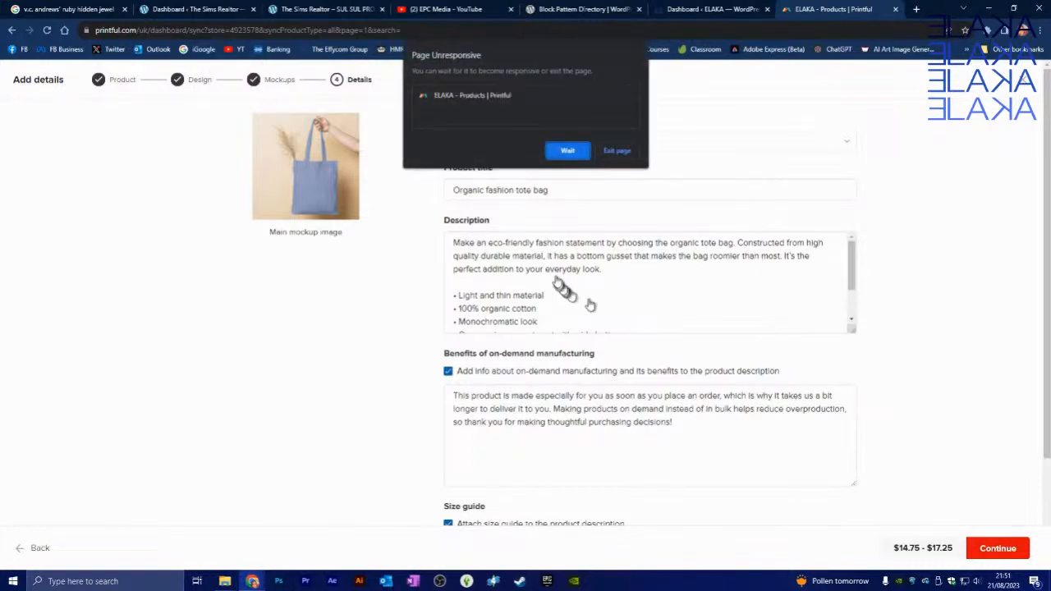
left_click(566, 151)
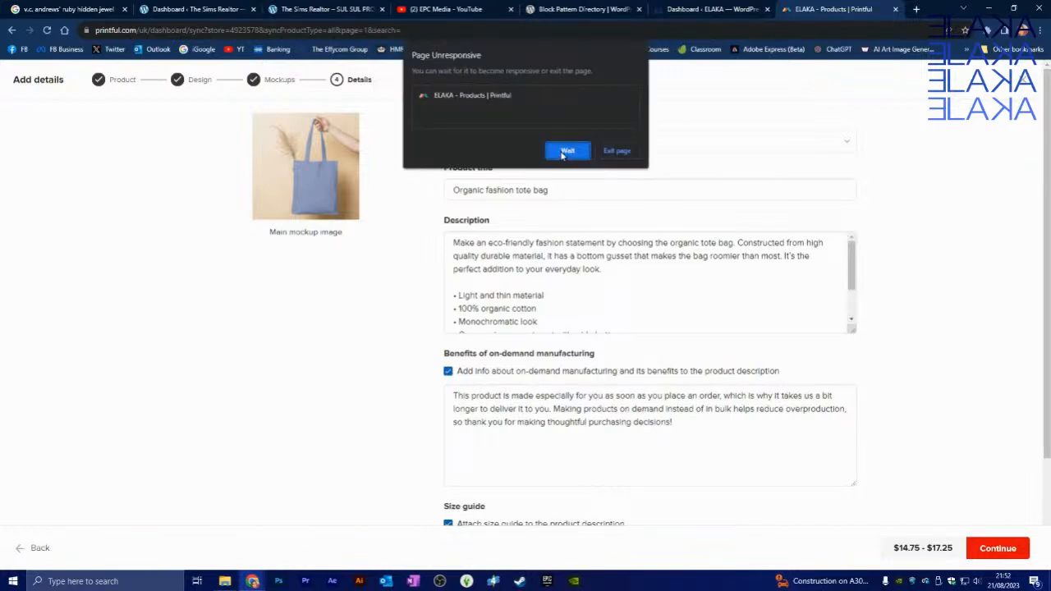
left_click(566, 151)
left_click(563, 152)
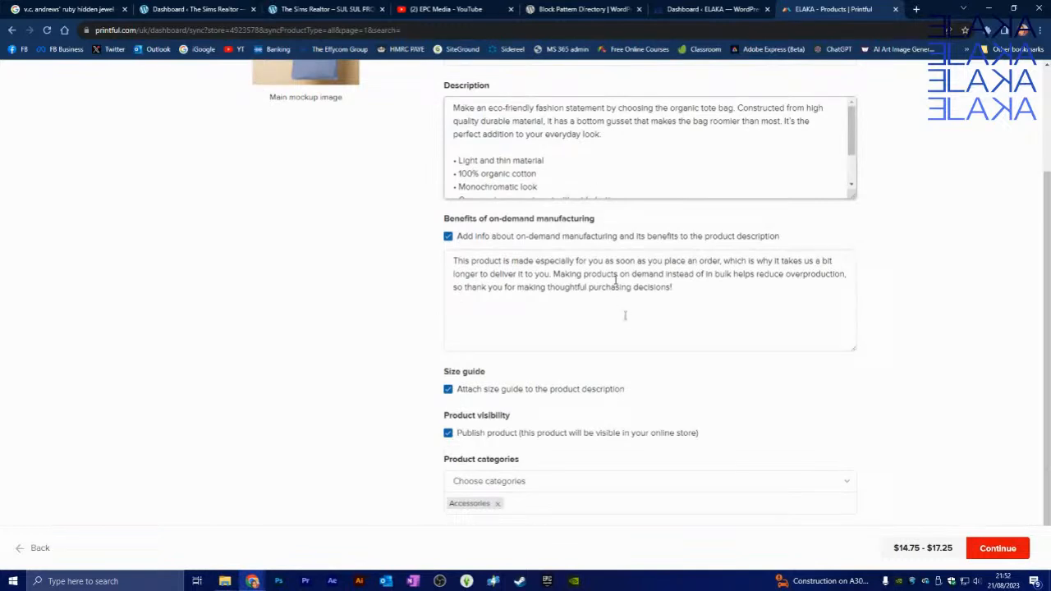
Add "Sims Character" in front of the product title "Organic fashion tote bag".
scroll(621, 304, "up", 2)
left_click(451, 189)
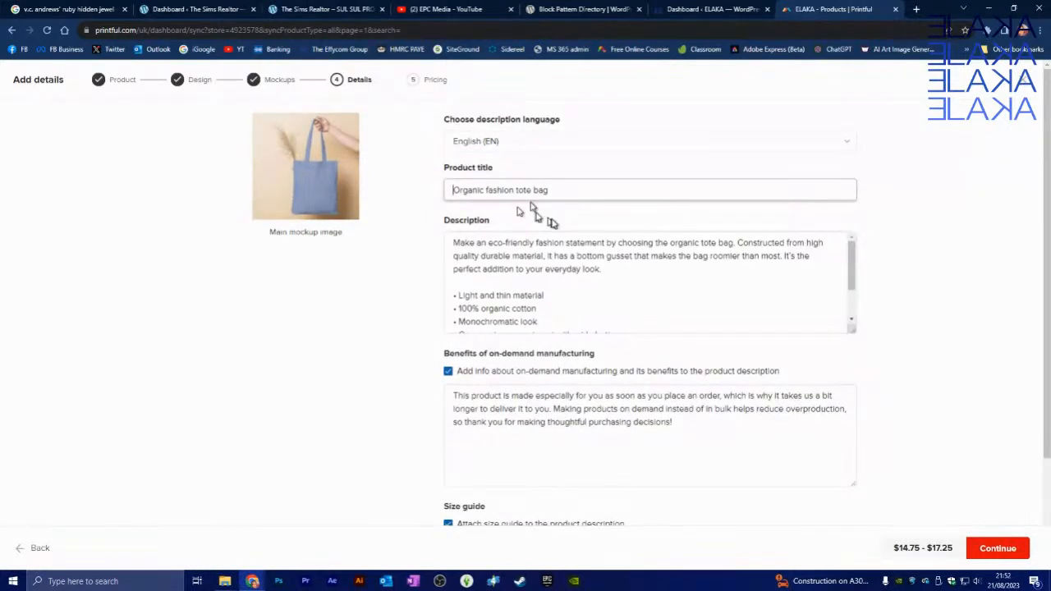
type("slMS")
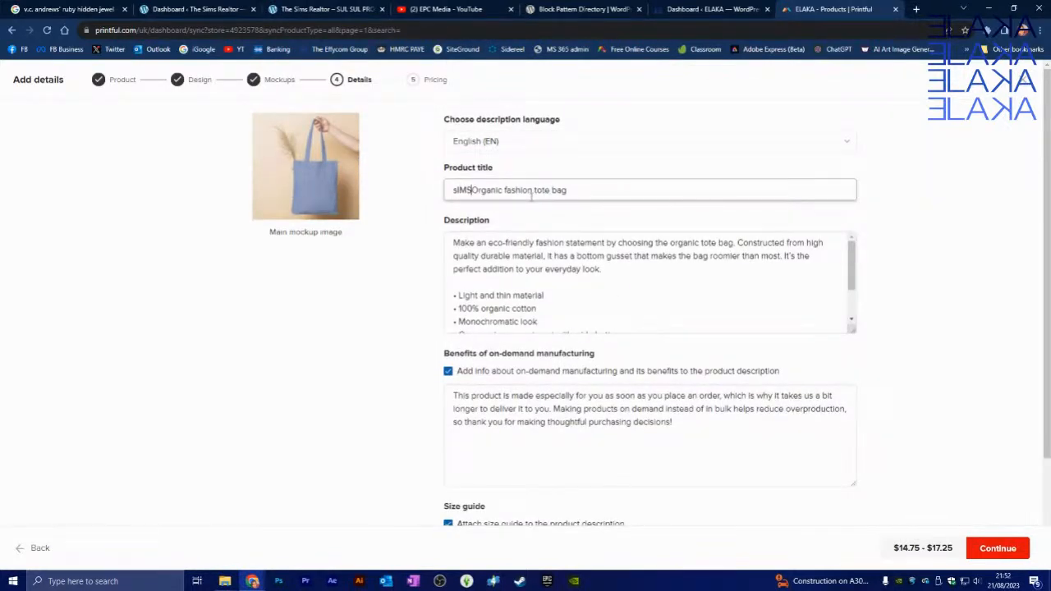
key("BackSpace")
key("BackSpace")
key("BackSpace")
key("BackSpace")
type("SI")
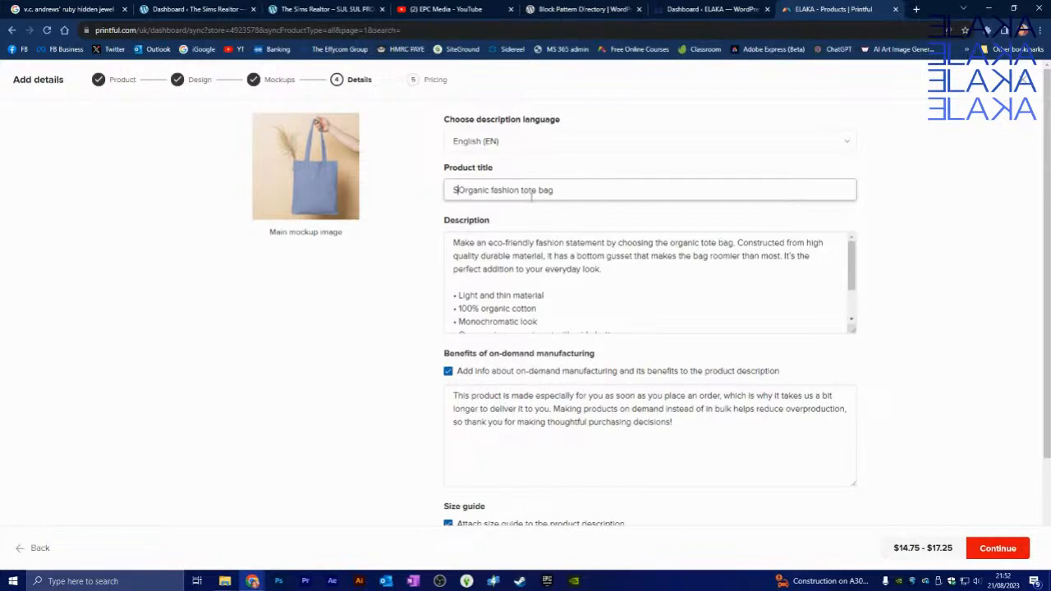
type("ims Charac")
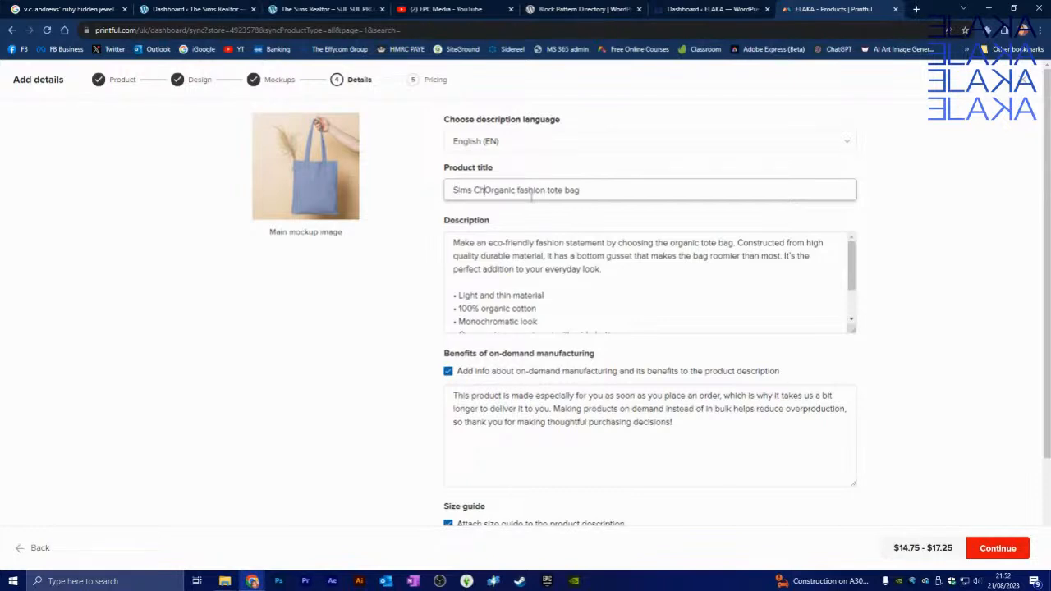
type("ter")
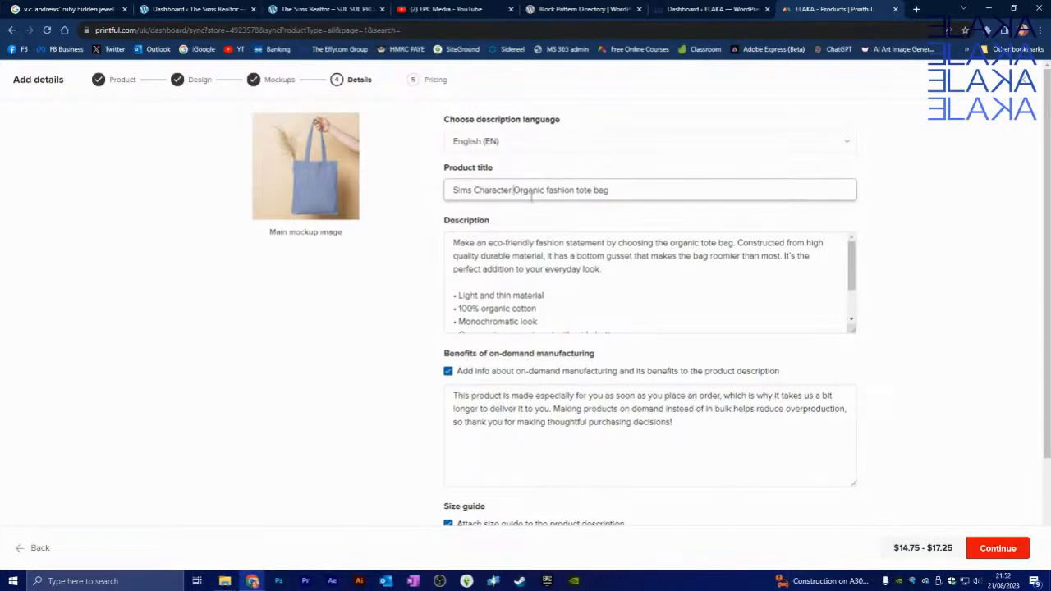
Capitalise the remaining title words so the product title reads "Sims Character Organic Fashion Tote Bag".
left_click(550, 190)
key("BackSpace")
type("F")
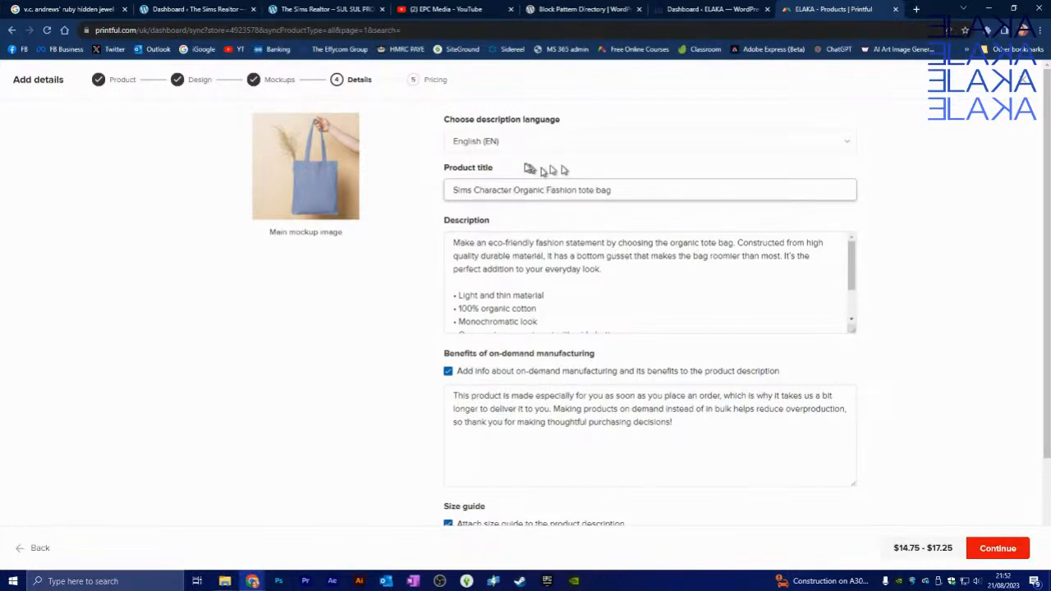
left_click(583, 192)
key("Delete")
type("T")
left_click(600, 191)
key("Delete")
type("B")
Append to the description's opening paragraph: "This bag is particularly cute because of the design on it depicting a gorgeous female Sims character created by Elaka.".
left_click(633, 272)
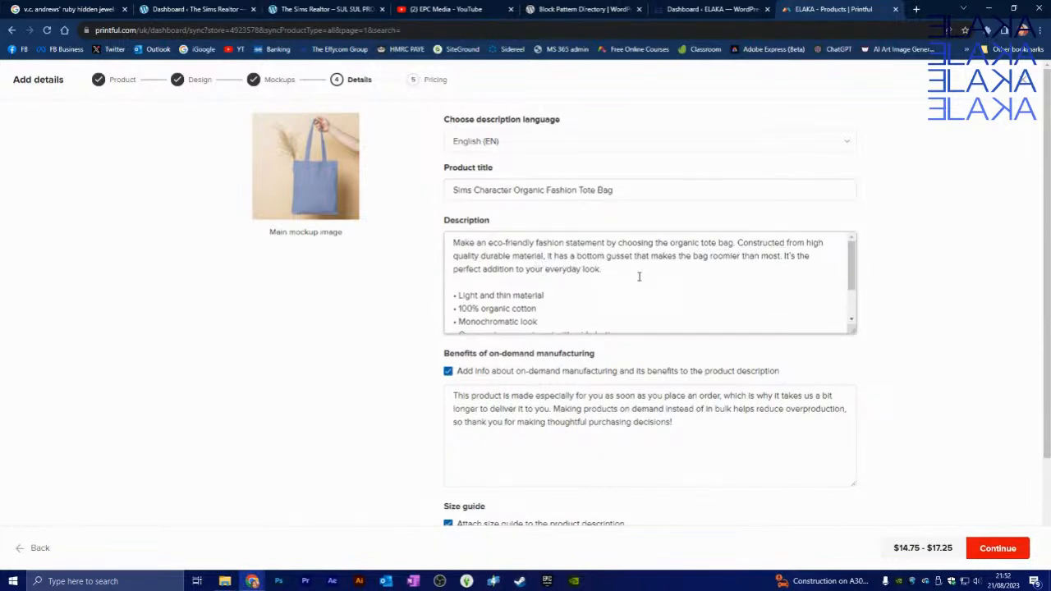
type("This bag is partc")
key("BackSpace")
type("icularly cute because of the design on oi")
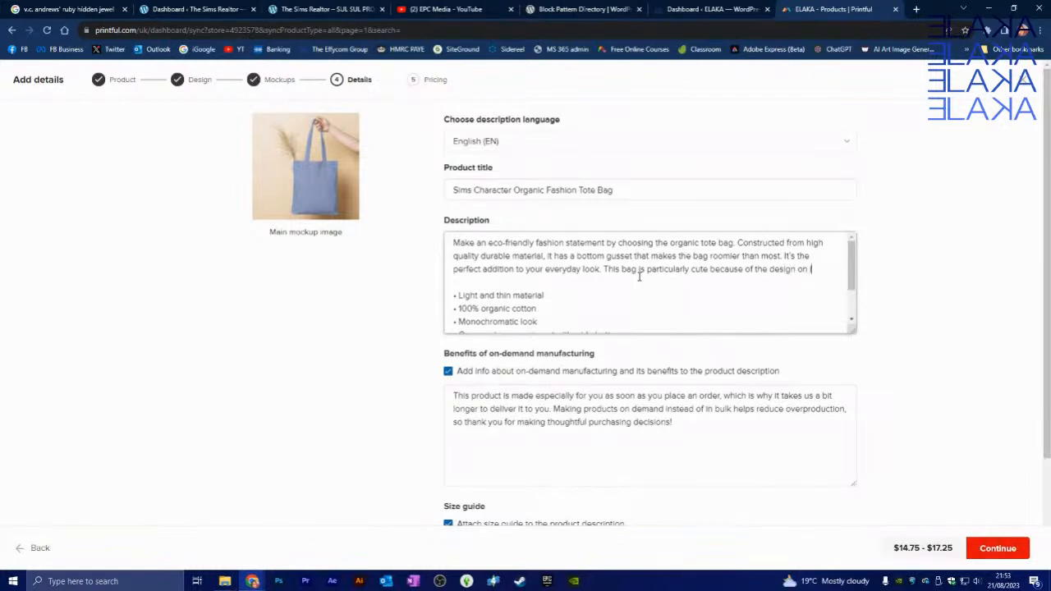
type("depicting a")
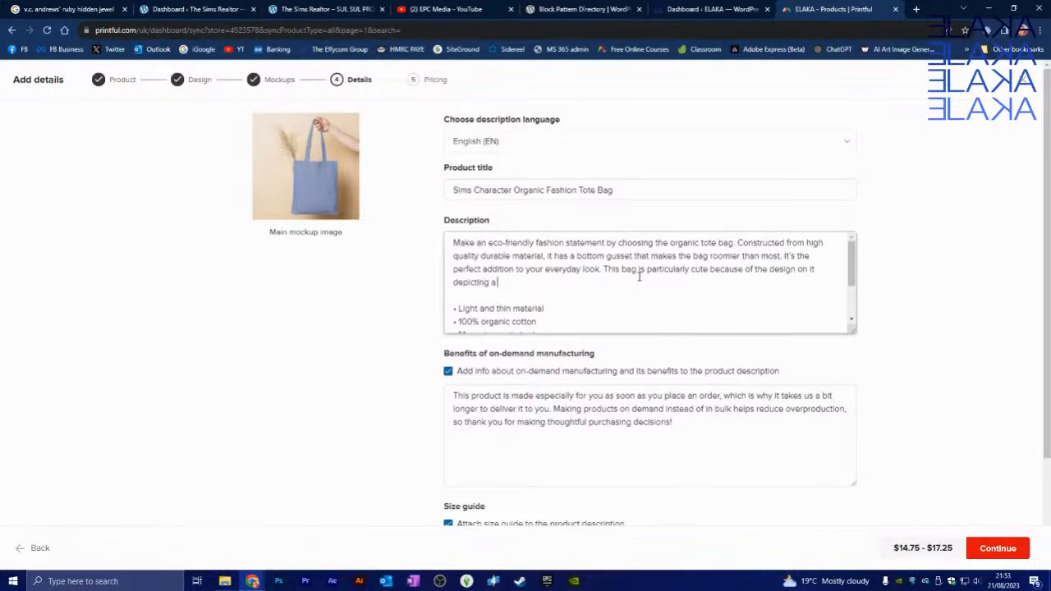
type(" gorgeus female Sims cah")
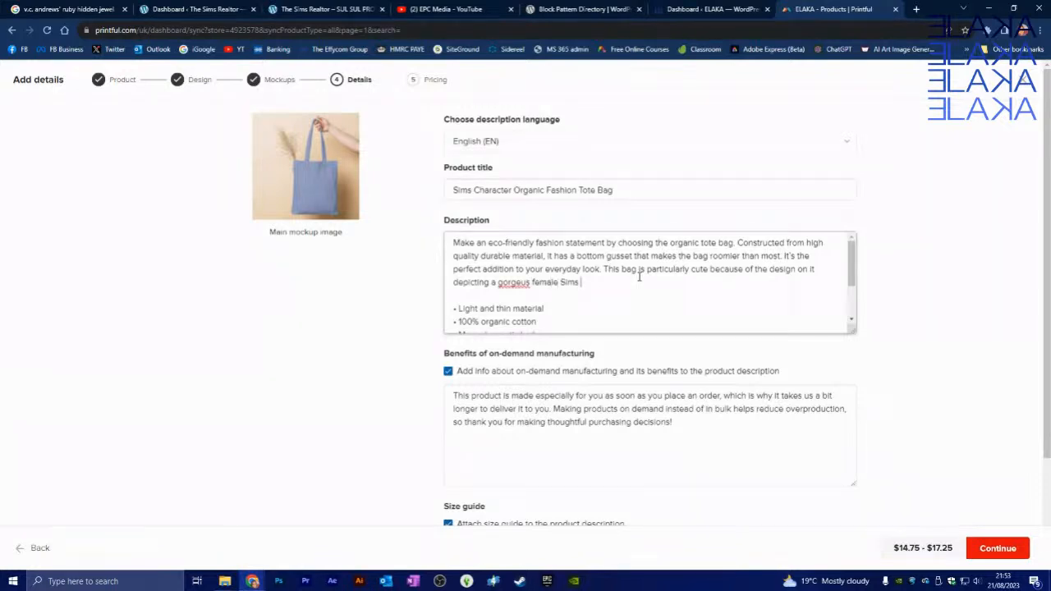
key("BackSpace")
key("BackSpace")
key("BackSpace")
key("BackSpace")
key("BackSpace")
type("character created m")
key("BackSpace")
type("by E")
Correct the spelling in the new description sentence, including the word "gorgeous".
right_click(634, 283)
left_click(649, 294)
right_click(517, 283)
key("Escape")
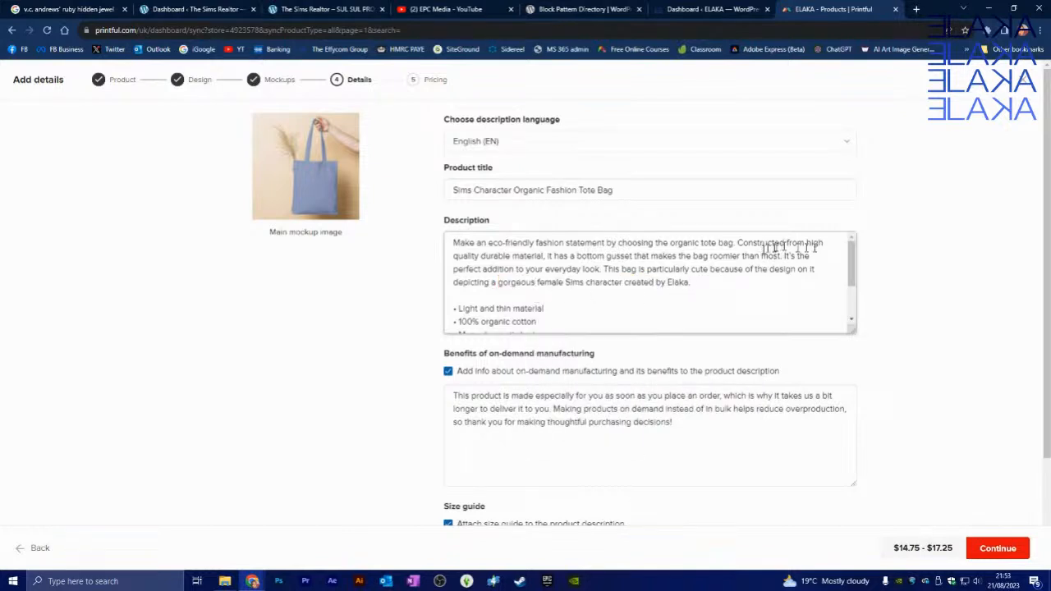
Review the full product description, including the bullet list of material, fabric weight and dimensions.
scroll(846, 248, "down", 2)
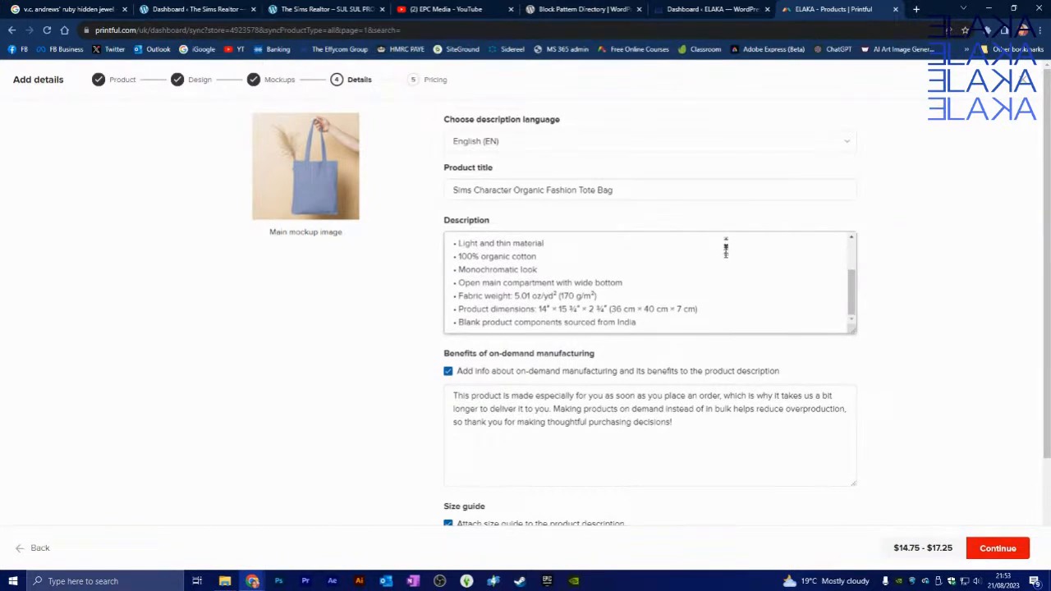
scroll(726, 251, "up", 2)
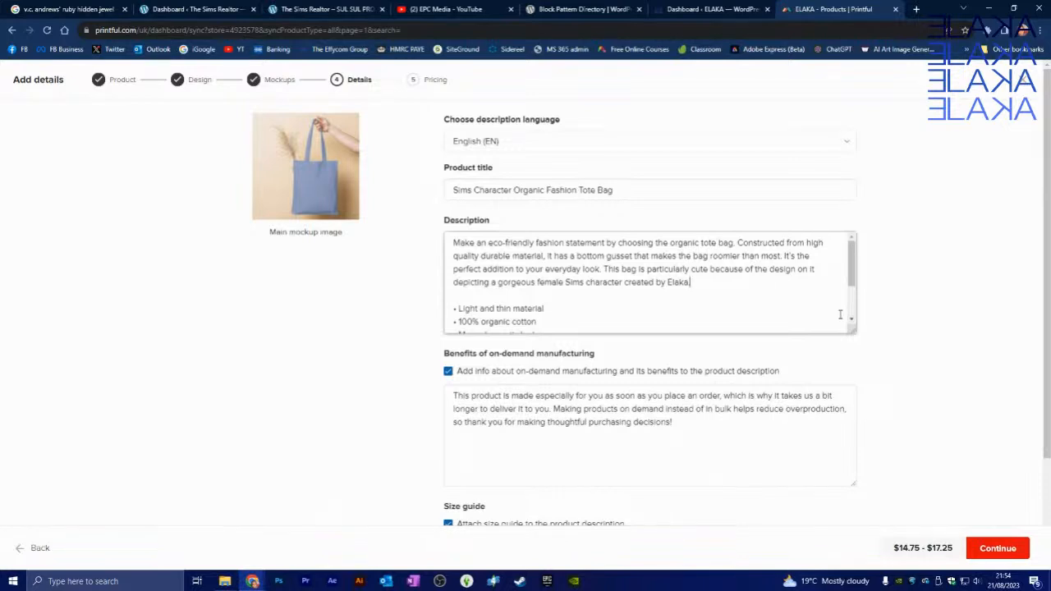
scroll(747, 308, "down", 1)
scroll(747, 308, "down", 2)
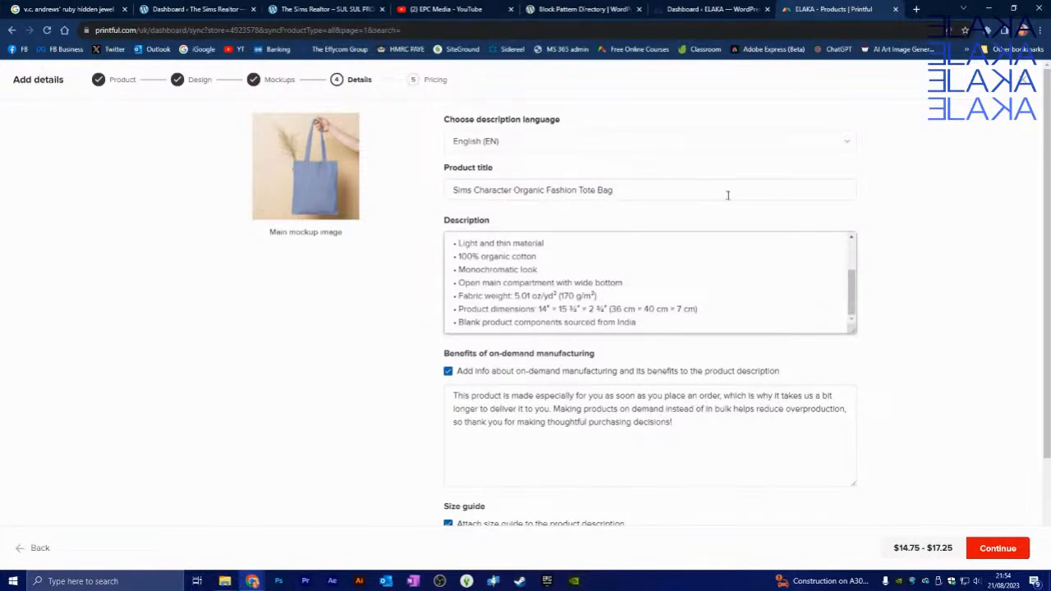
scroll(545, 274, "down", 1)
scroll(469, 235, "up", 3)
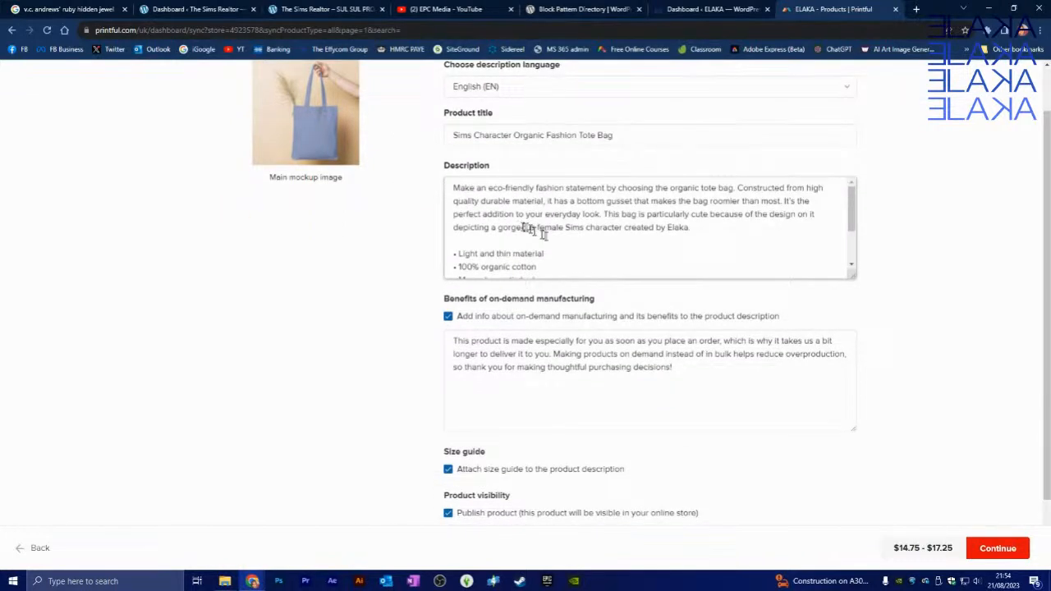
Look through the available product categories and add ElHry alongside Accessories.
scroll(735, 366, "down", 1)
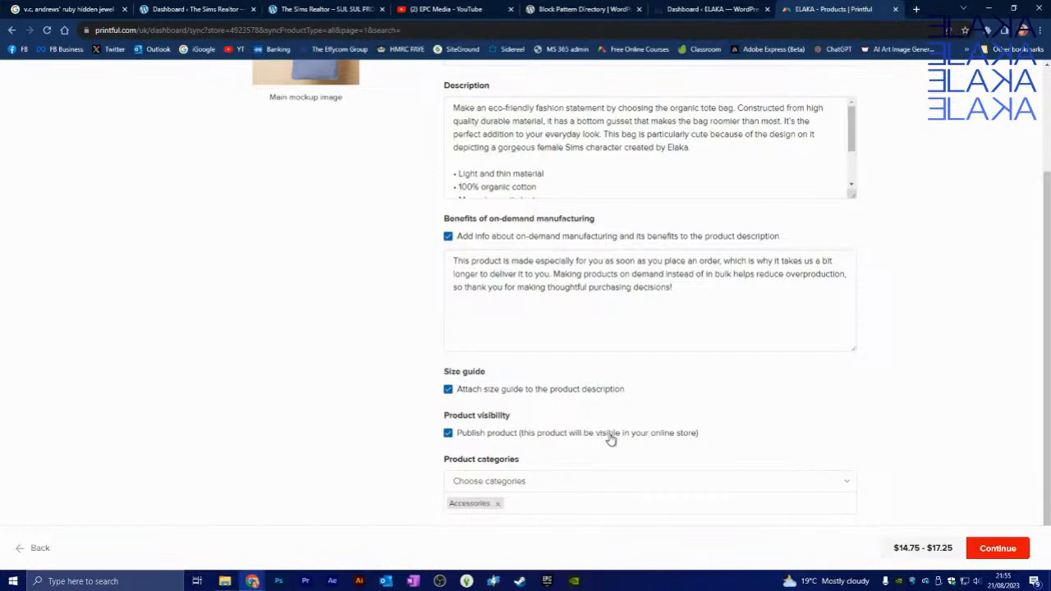
left_click(686, 488)
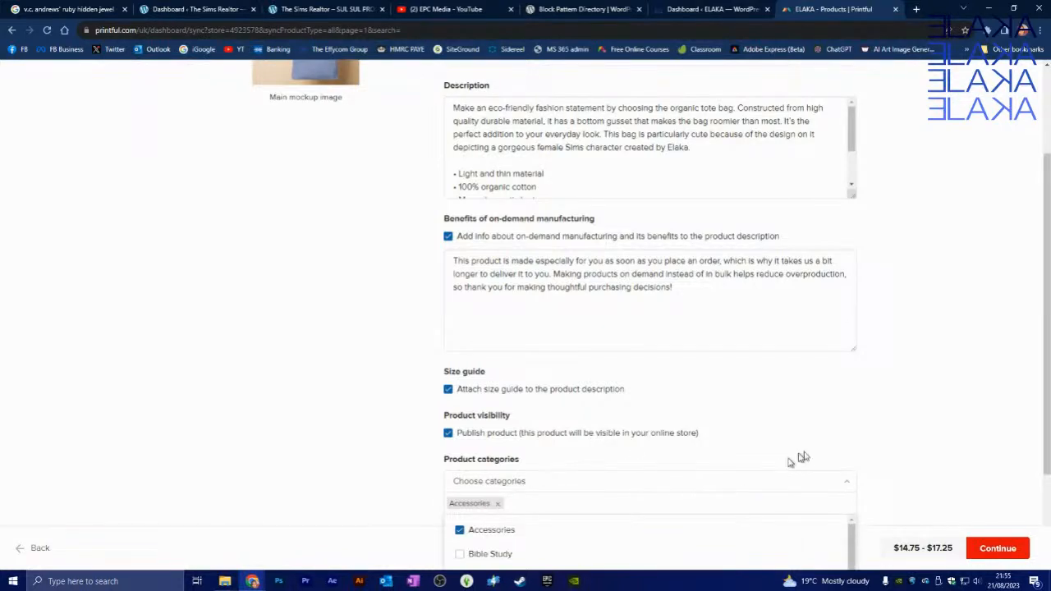
scroll(879, 450, "down", 2)
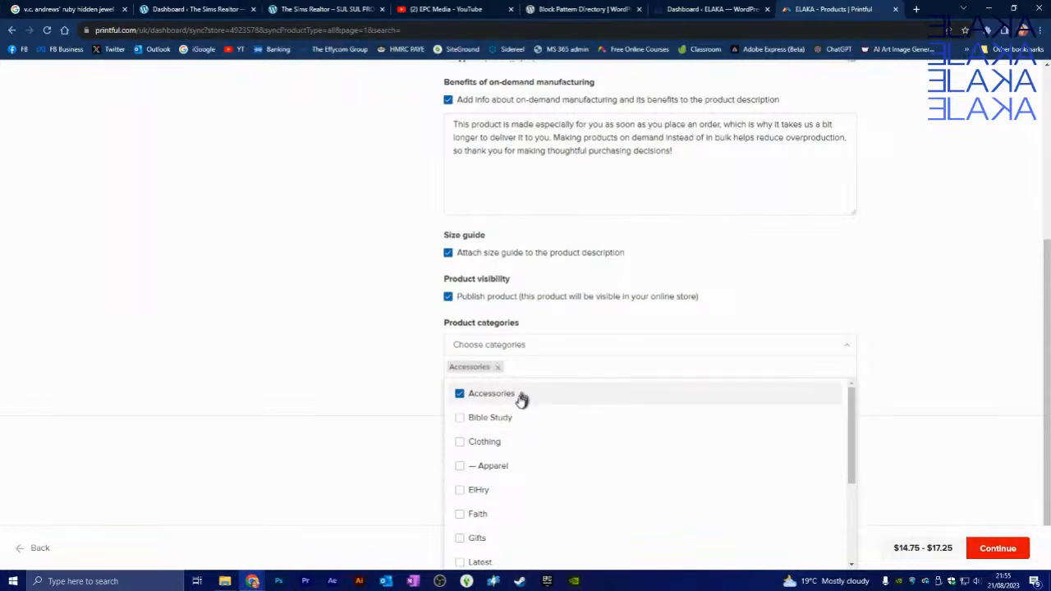
scroll(591, 474, "down", 2)
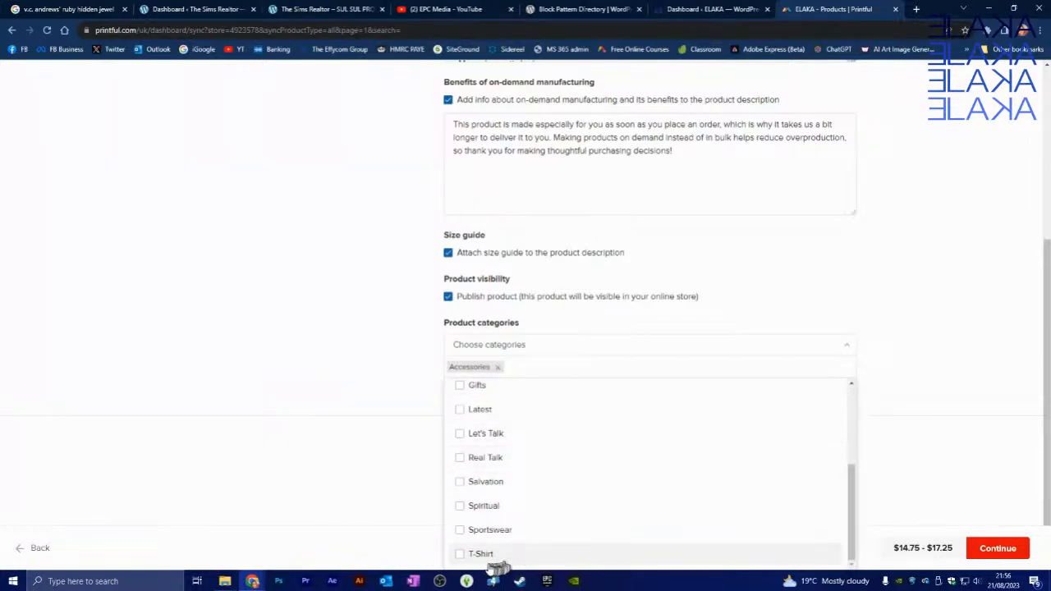
scroll(493, 493, "up", 3)
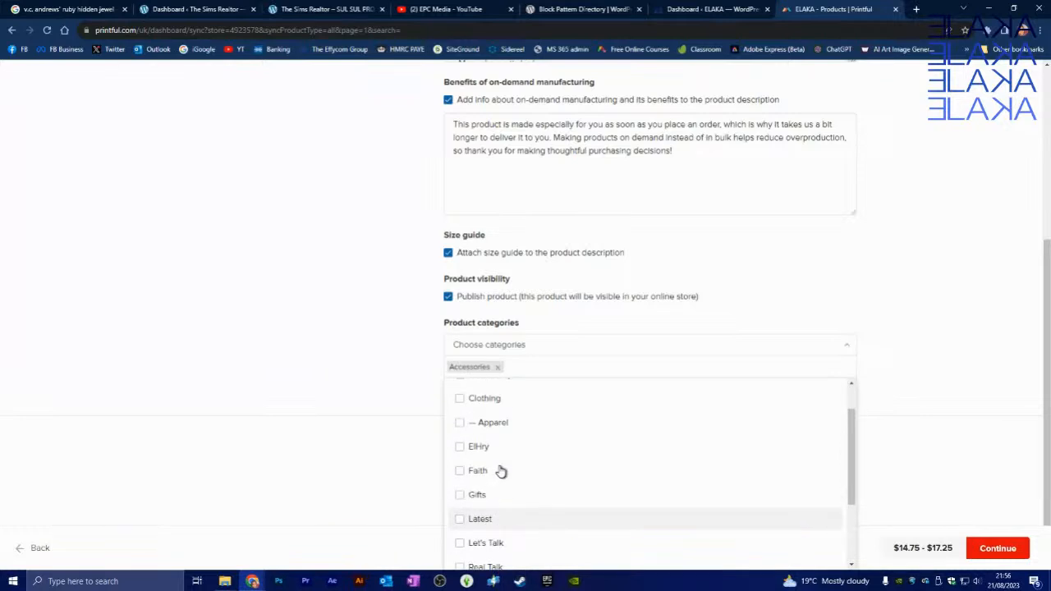
left_click(462, 448)
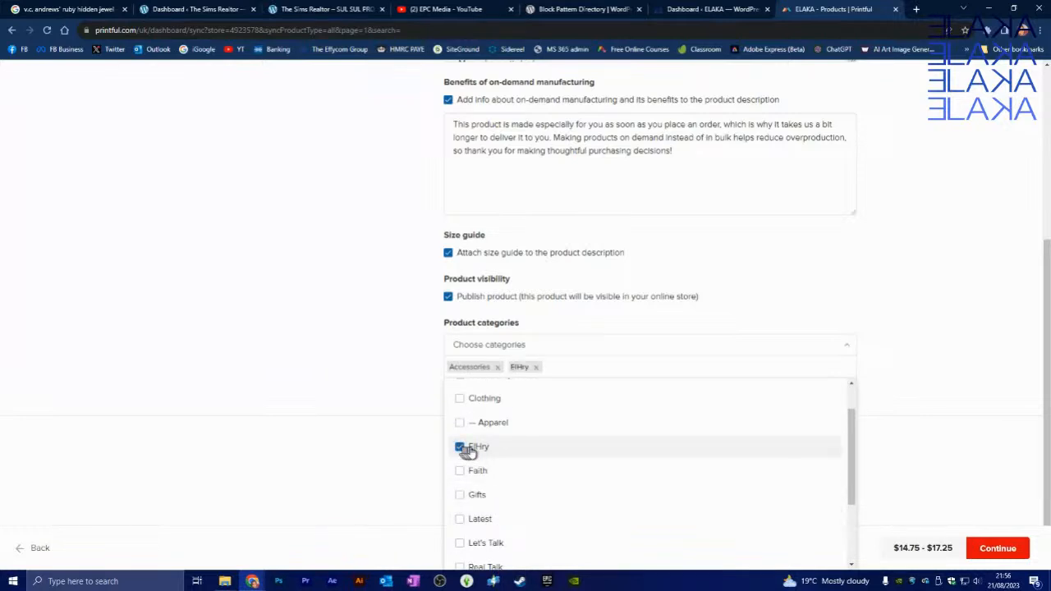
scroll(501, 458, "up", 1)
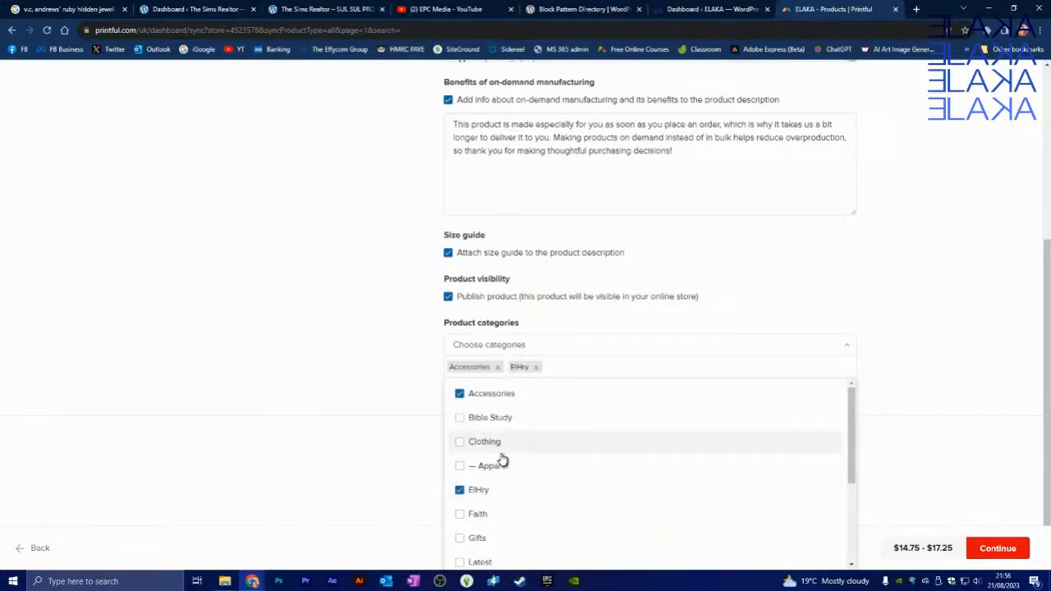
Assign the Gifts and Latest categories to the product as well and proceed to pricing.
scroll(502, 462, "down", 3)
left_click(461, 435)
left_click(461, 453)
scroll(687, 470, "down", 1)
scroll(687, 471, "down", 1)
scroll(903, 369, "up", 2)
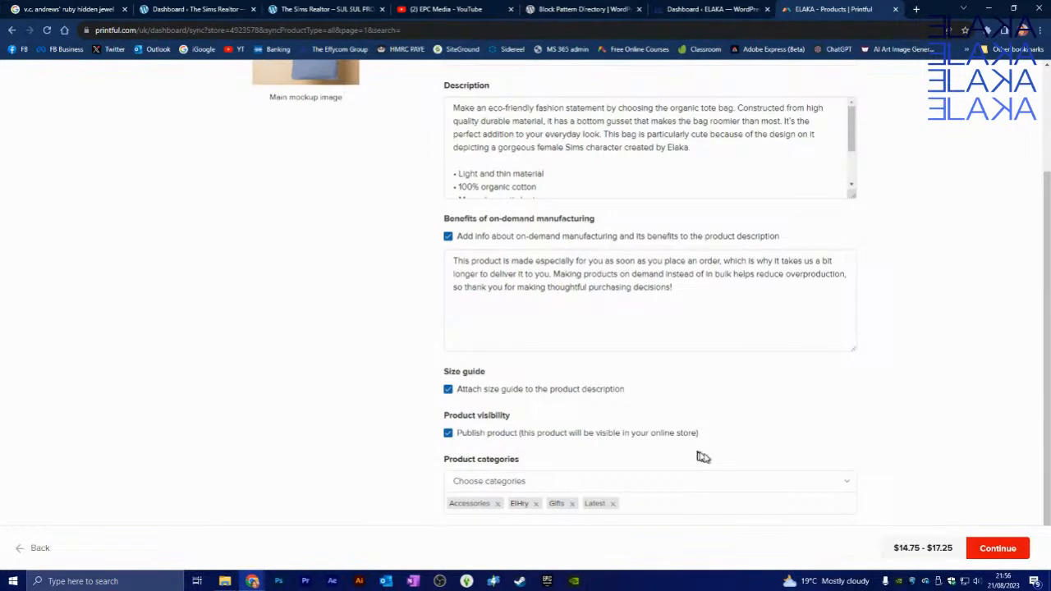
left_click(995, 550)
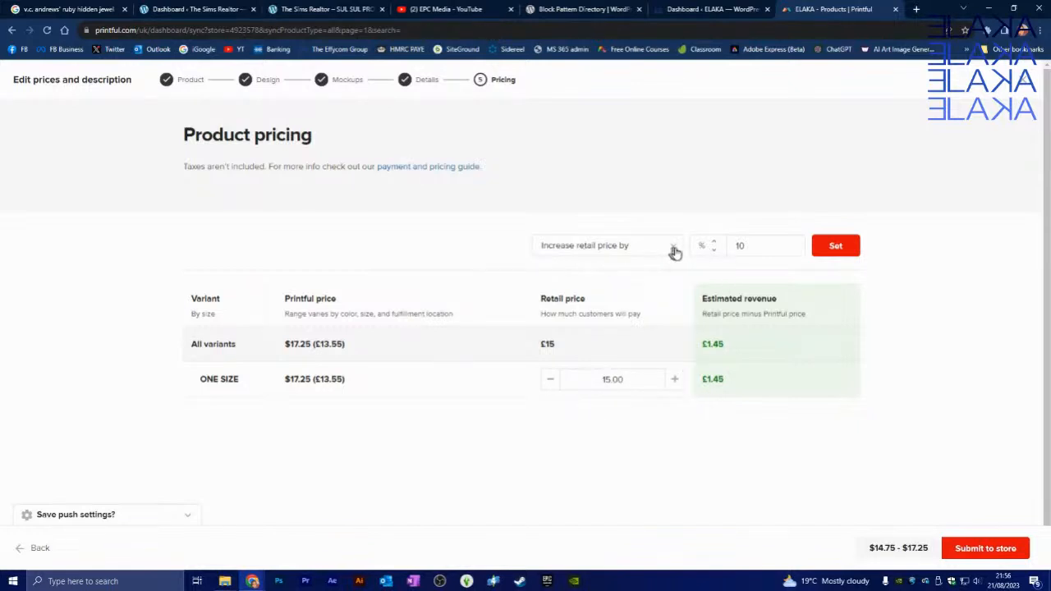
left_click(717, 246)
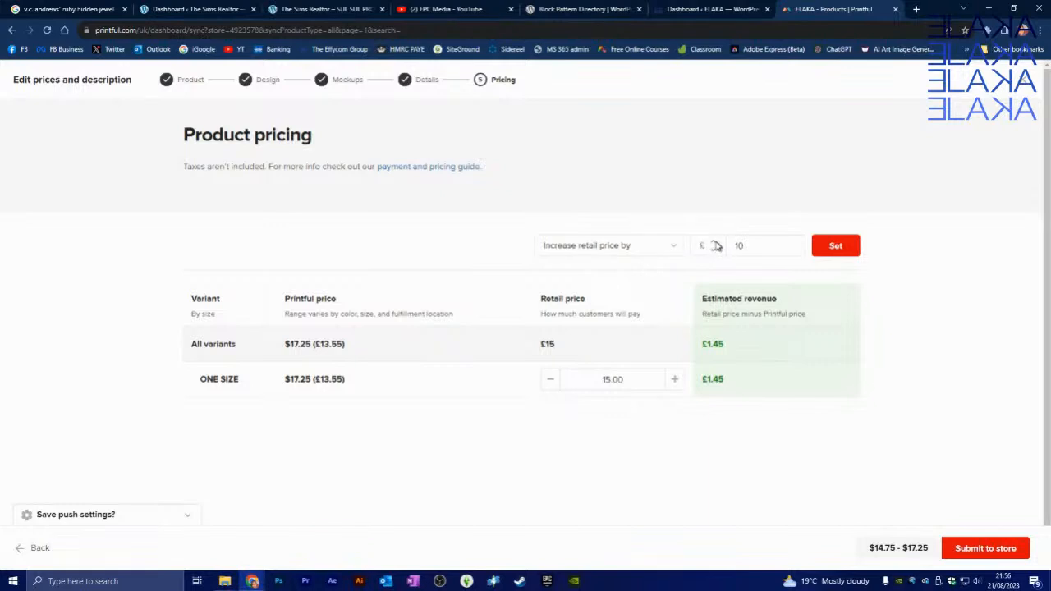
left_click(717, 246)
left_click(664, 251)
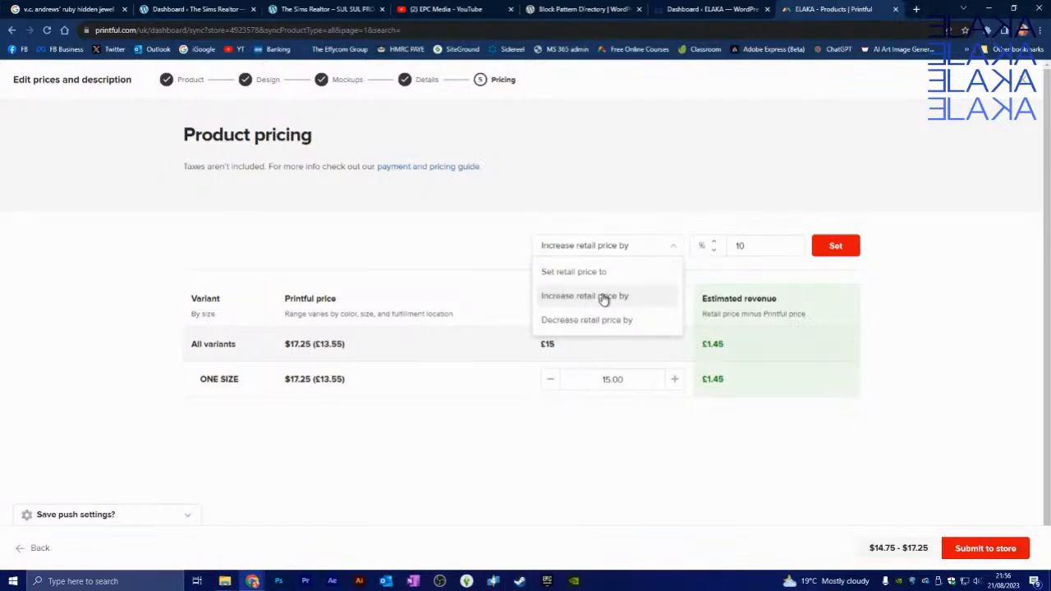
left_click(522, 262)
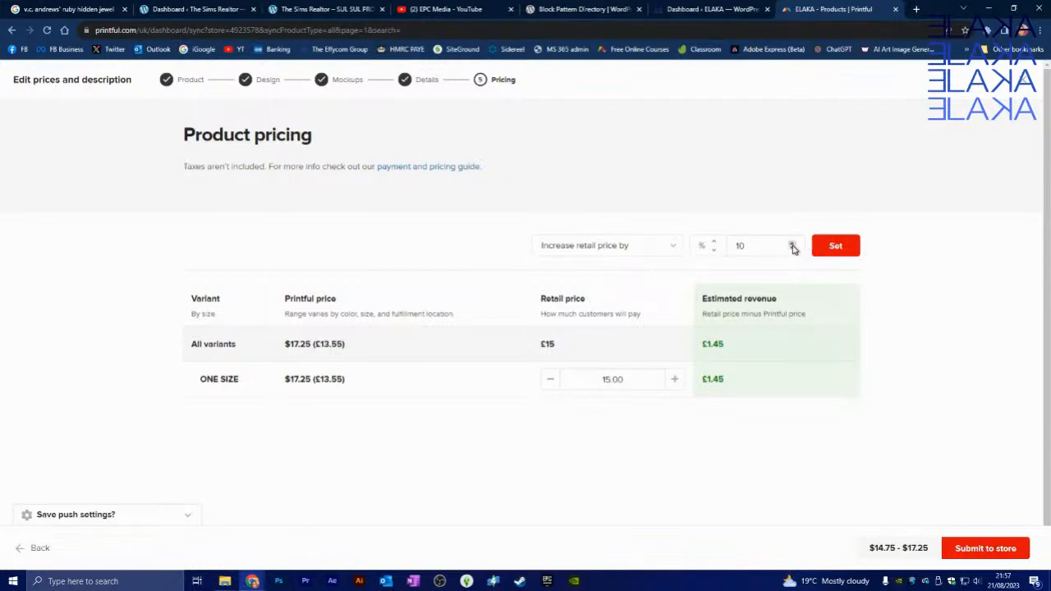
Increase the retail price by 18% and submit the tote bag to the store.
double_click(793, 244)
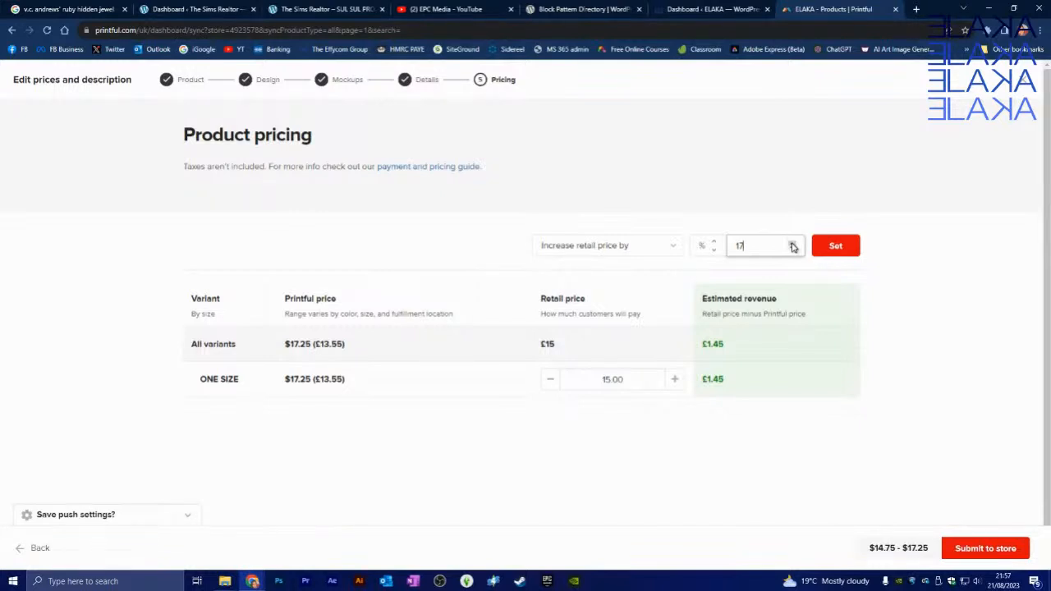
left_click(792, 243)
left_click(837, 252)
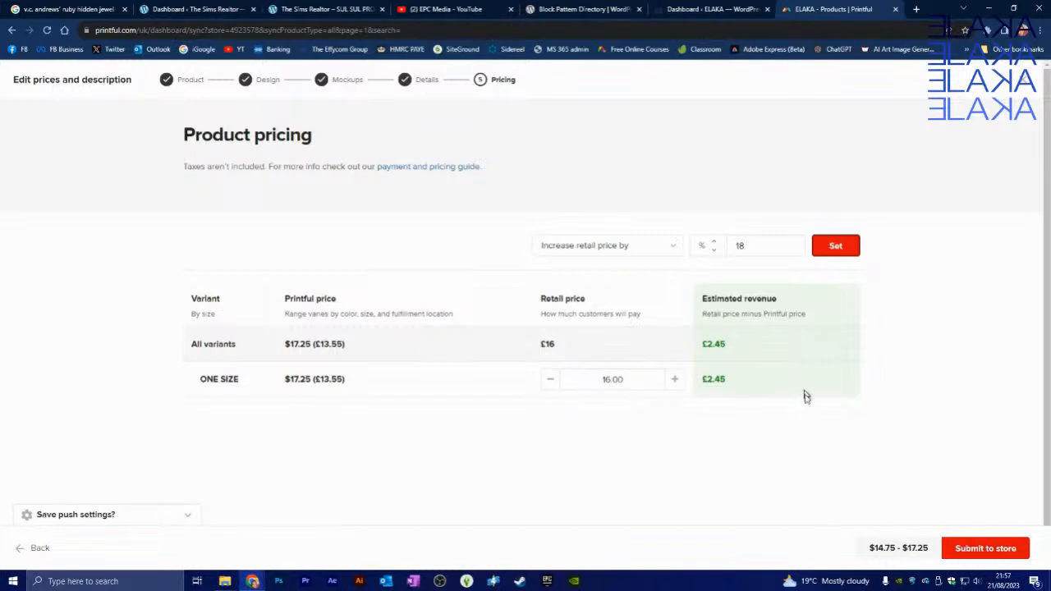
left_click(985, 550)
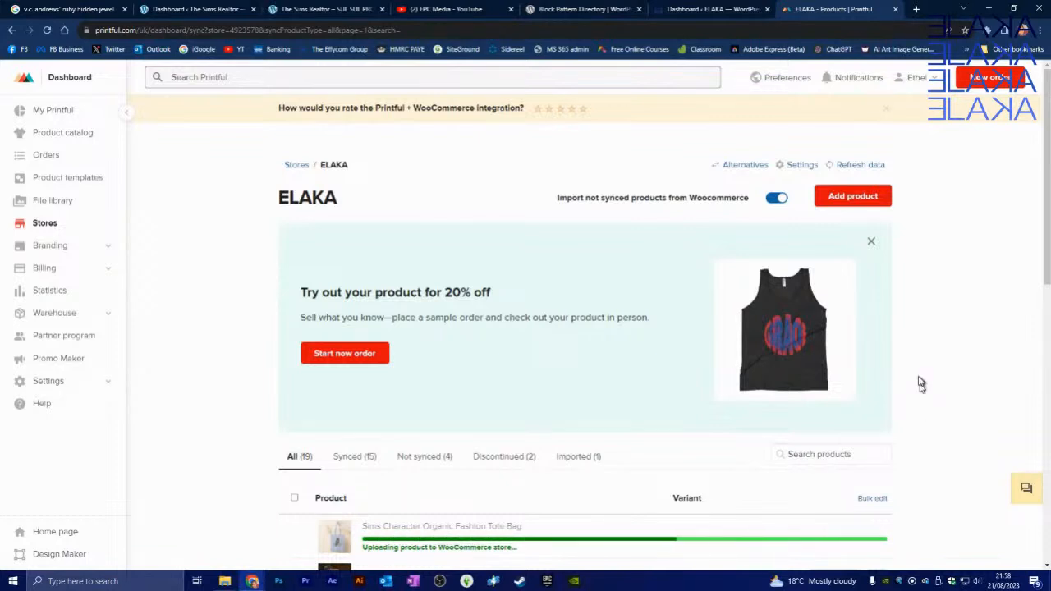
Open the new tote bag's product page in the WooCommerce store and examine its images, price and categories.
scroll(781, 437, "down", 2)
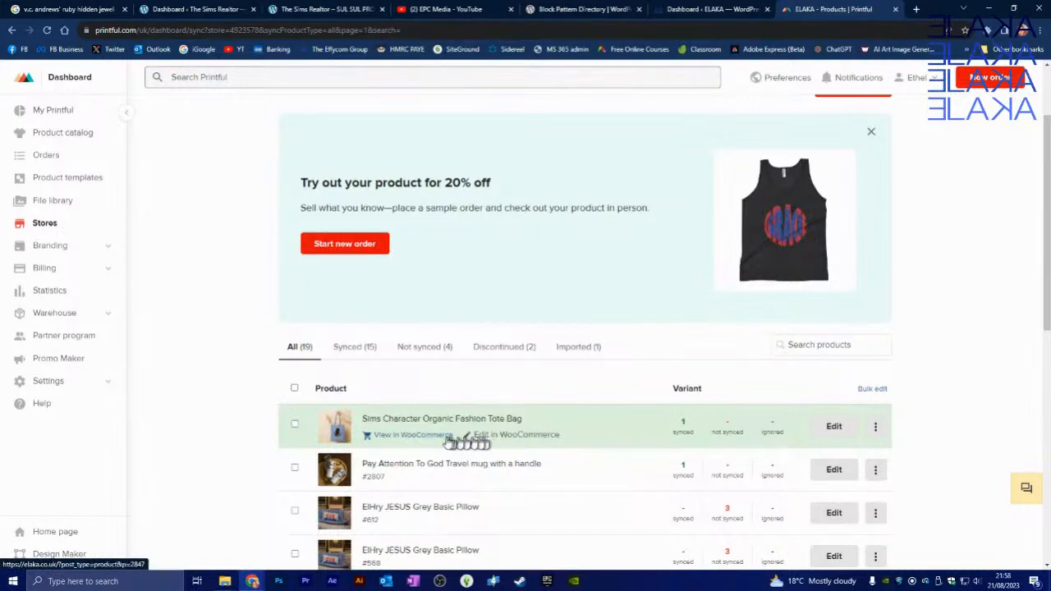
left_click(419, 442)
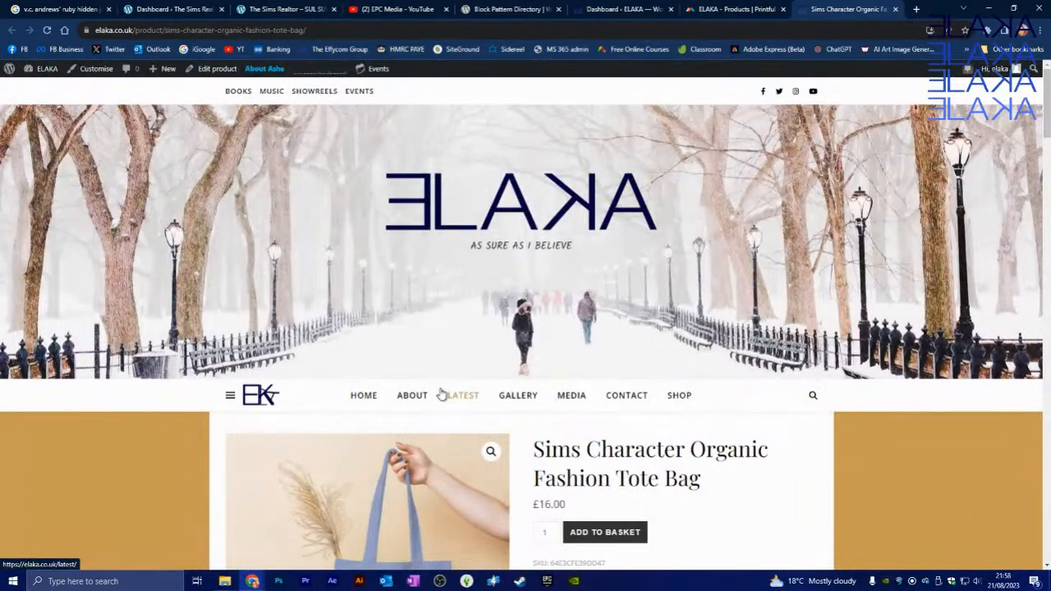
scroll(452, 394, "down", 3)
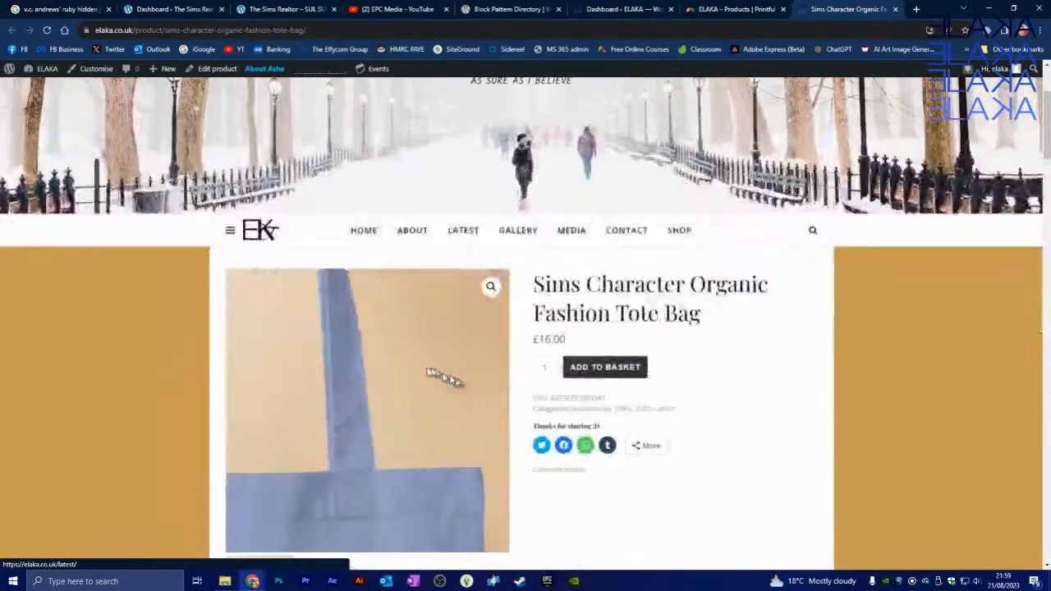
scroll(169, 332, "down", 1)
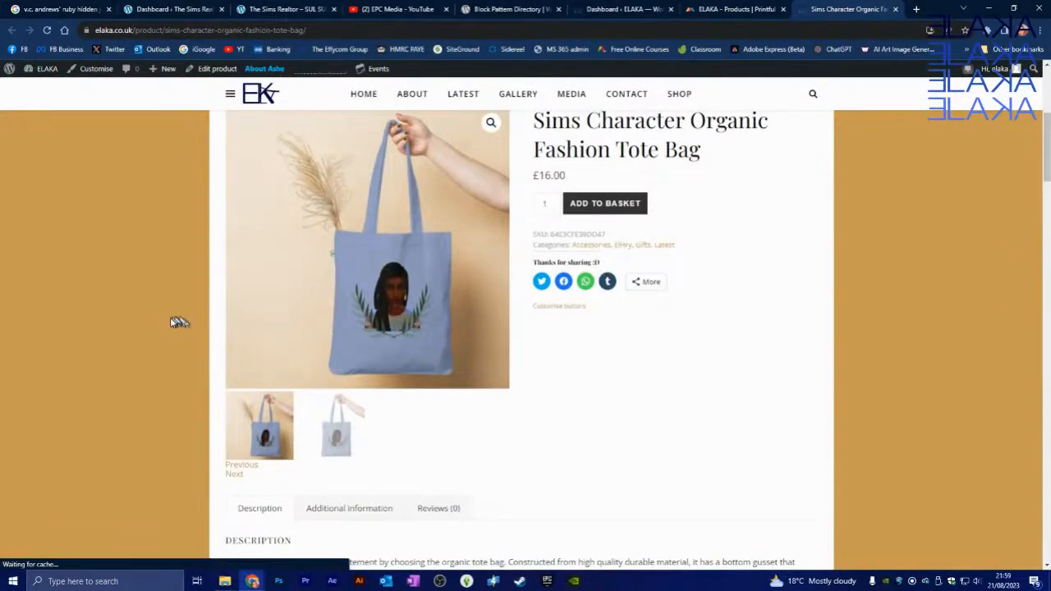
scroll(181, 327, "up", 1)
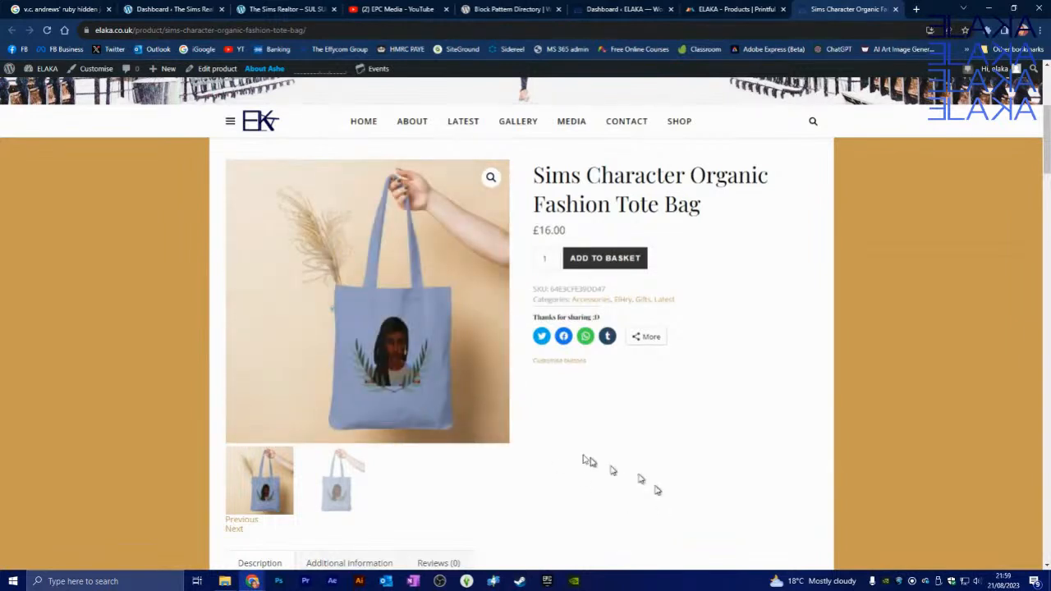
Examine the tote bag's second product image, description, additional information and reviews on its store page.
left_click(339, 501)
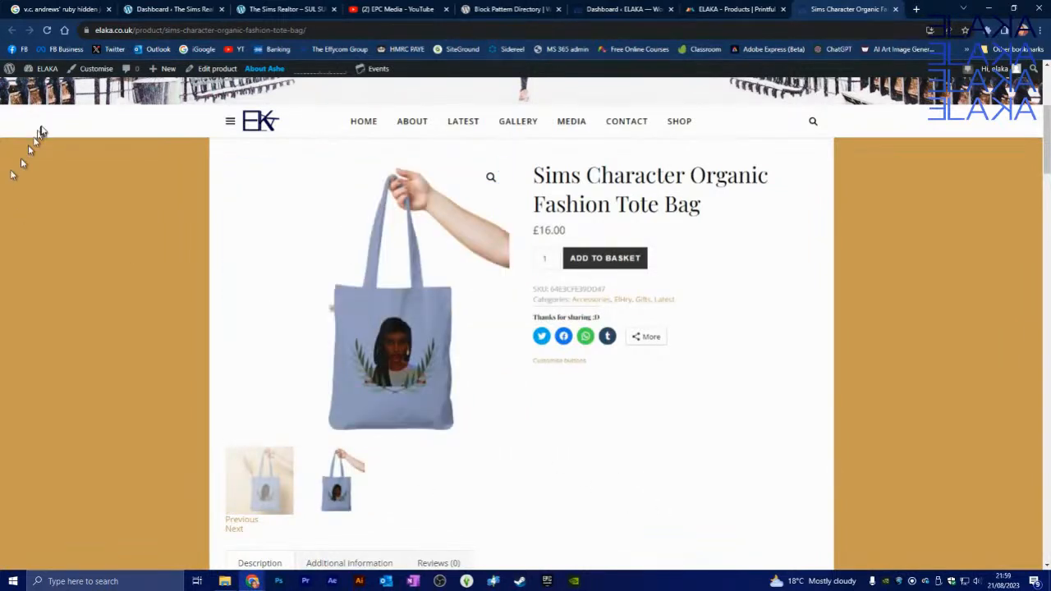
scroll(181, 406, "up", 2)
scroll(181, 402, "down", 6)
scroll(359, 285, "down", 2)
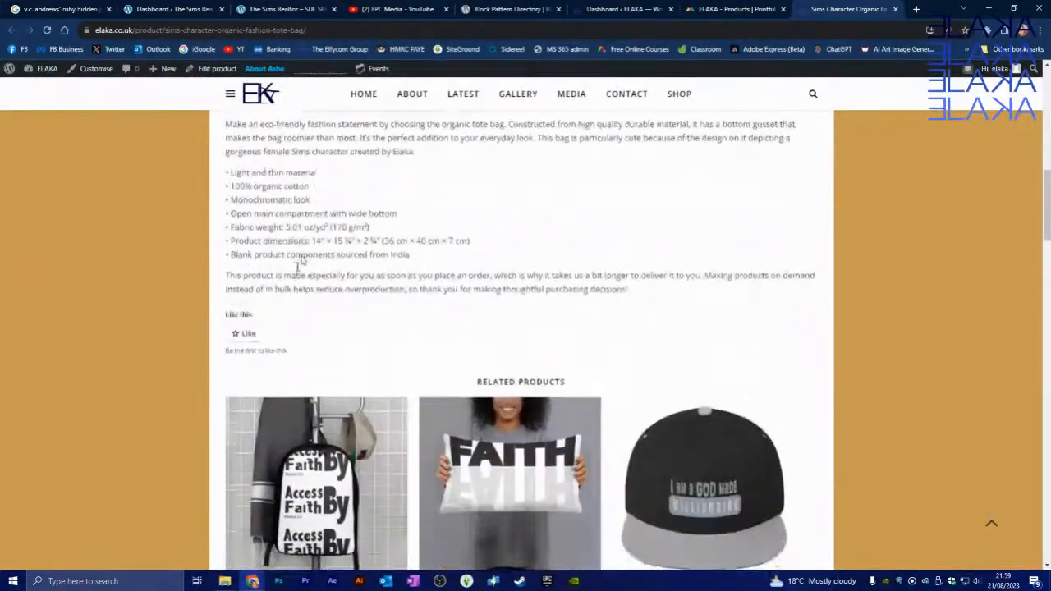
scroll(358, 246, "up", 3)
left_click(359, 238)
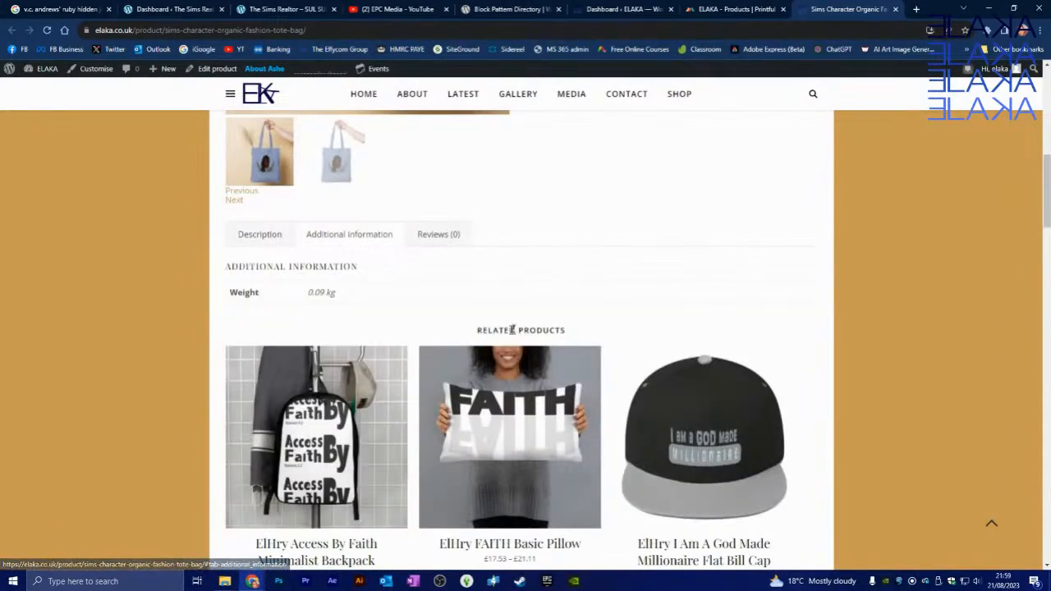
left_click(429, 239)
left_click(257, 236)
Look over the rest of the tote bag's description and the related products below it.
scroll(341, 285, "down", 3)
scroll(398, 261, "down", 2)
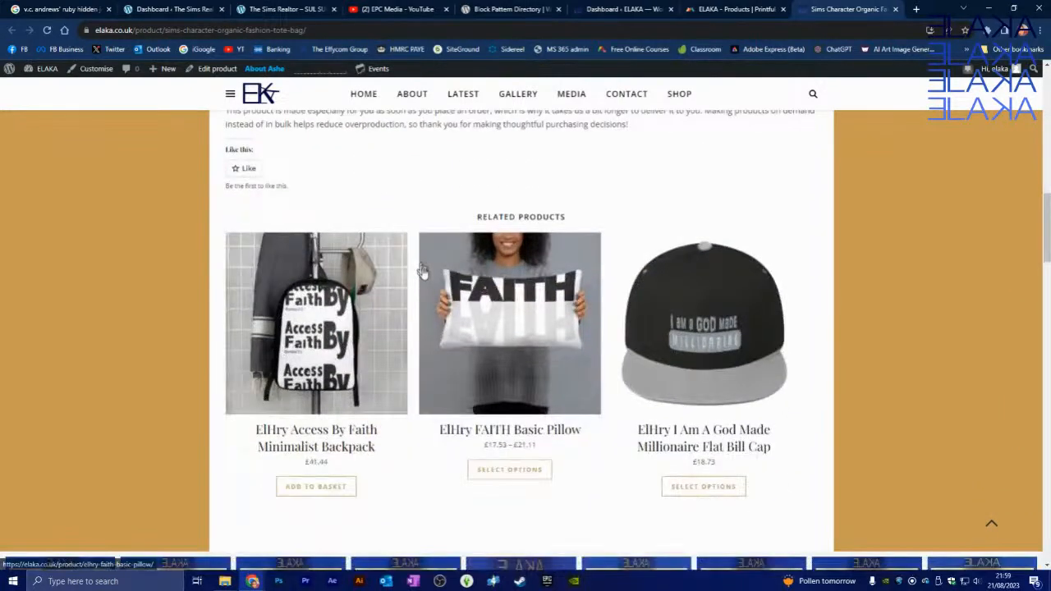
scroll(464, 283, "up", 3)
scroll(530, 302, "down", 3)
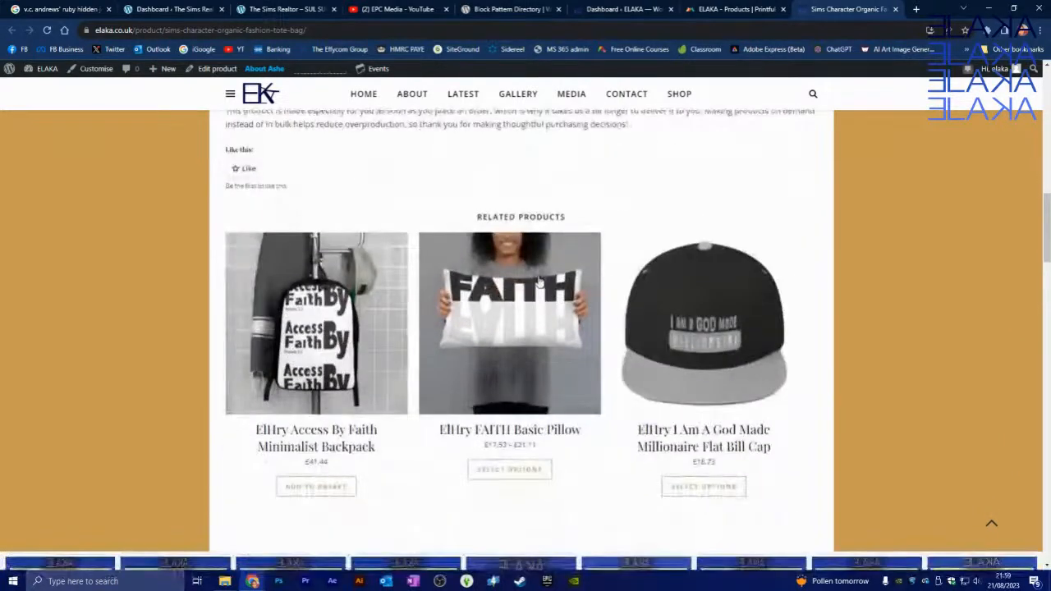
scroll(505, 328, "up", 10)
scroll(505, 329, "up", 3)
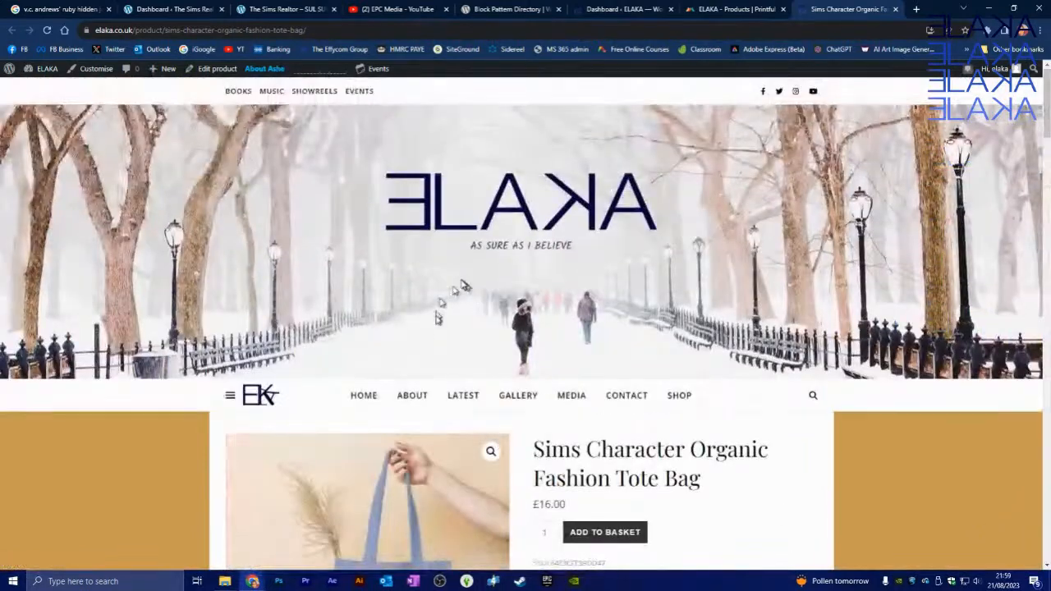
Browse the store's shop page and open the ElHry GRACE Short-Sleeve Unisex T-Shirt product.
left_click(677, 398)
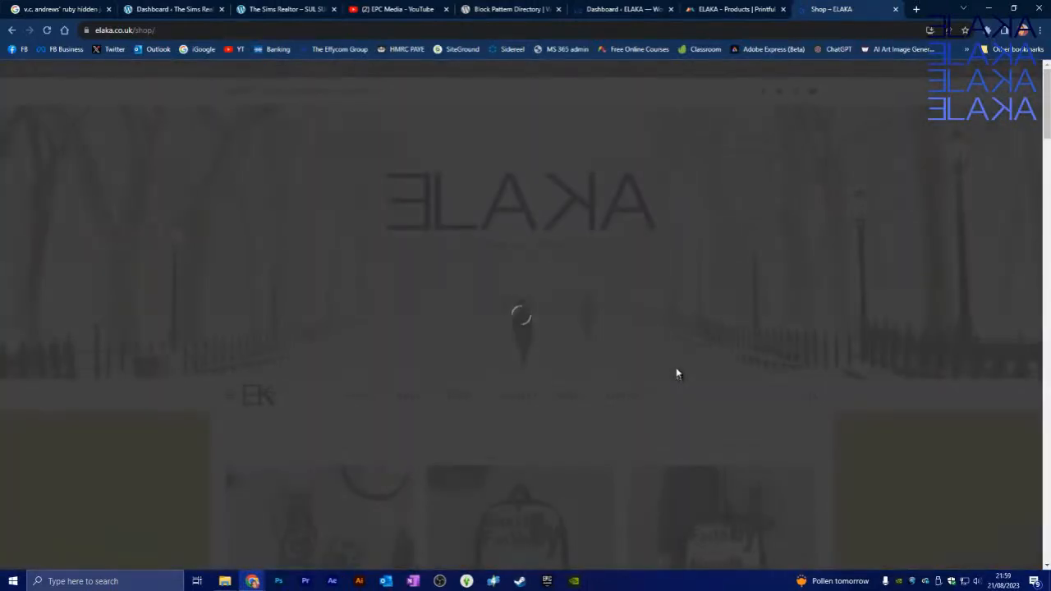
scroll(676, 371, "down", 4)
scroll(693, 362, "down", 7)
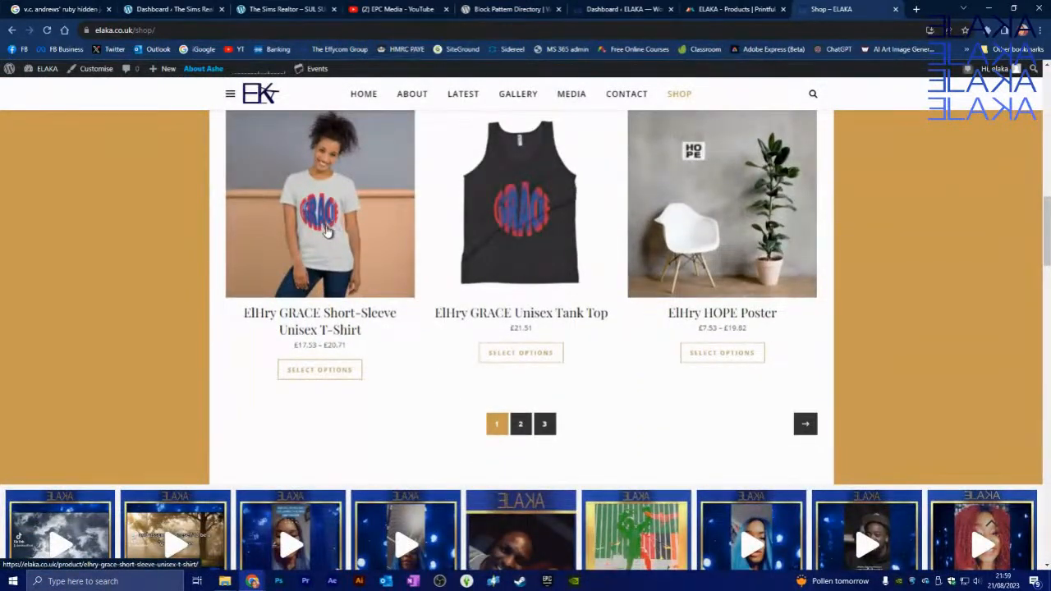
left_click(327, 233)
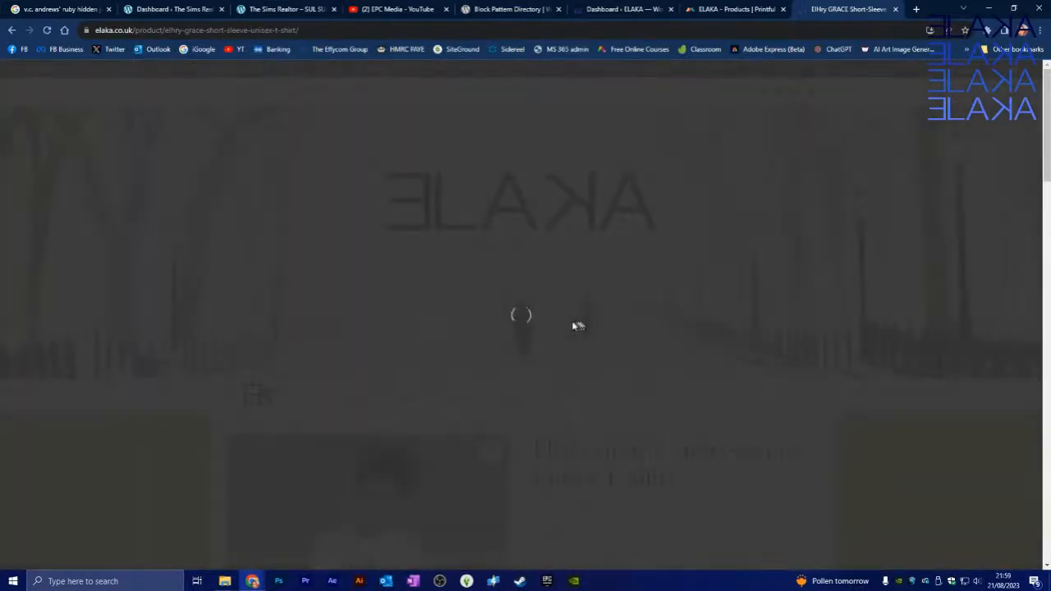
View the T-shirt's second, third and fourth gallery images at full size.
scroll(519, 277, "down", 7)
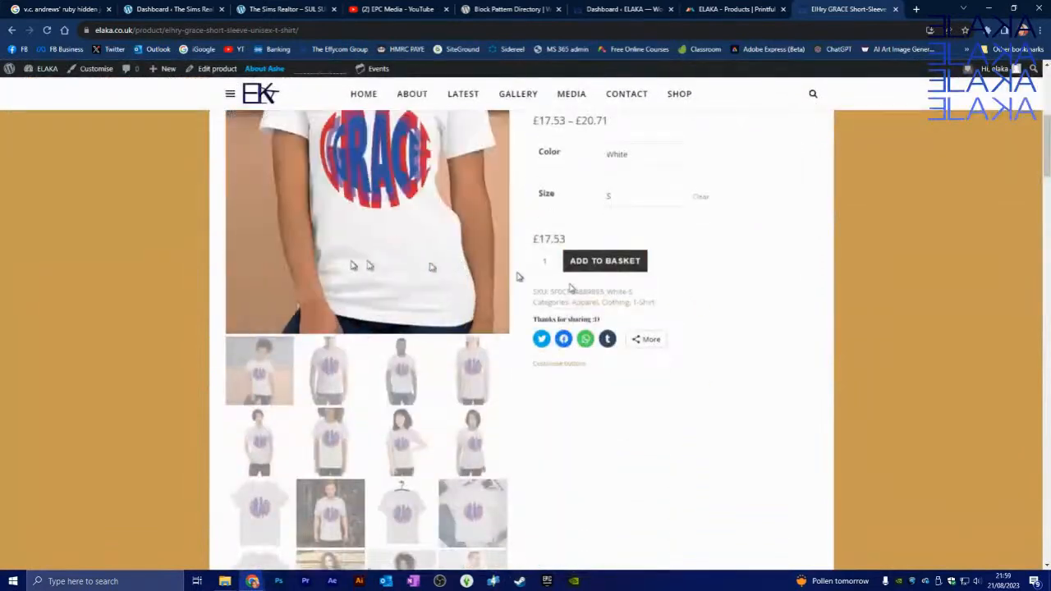
scroll(627, 362, "up", 3)
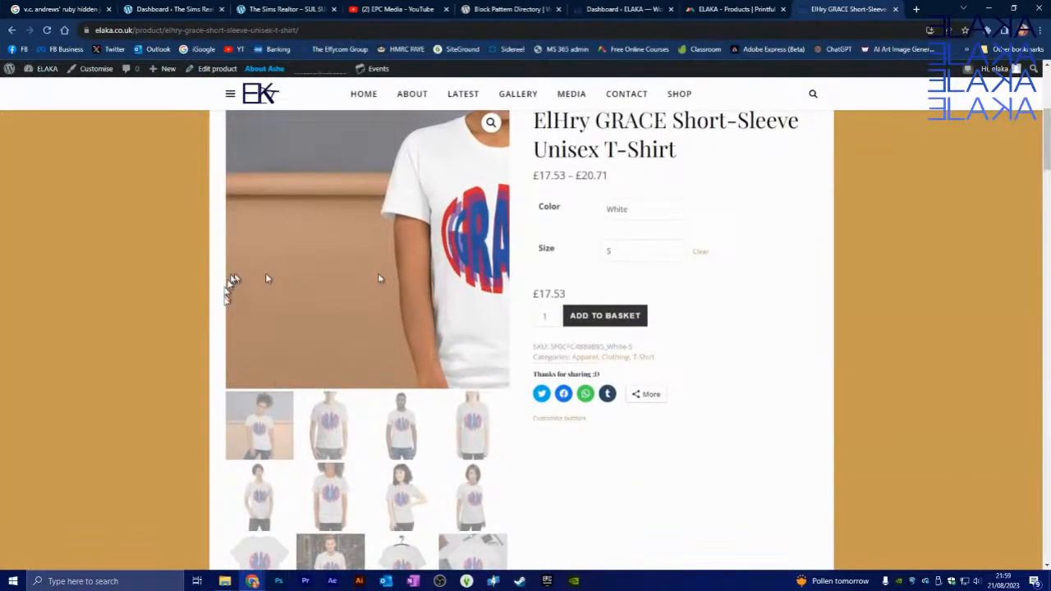
left_click(322, 425)
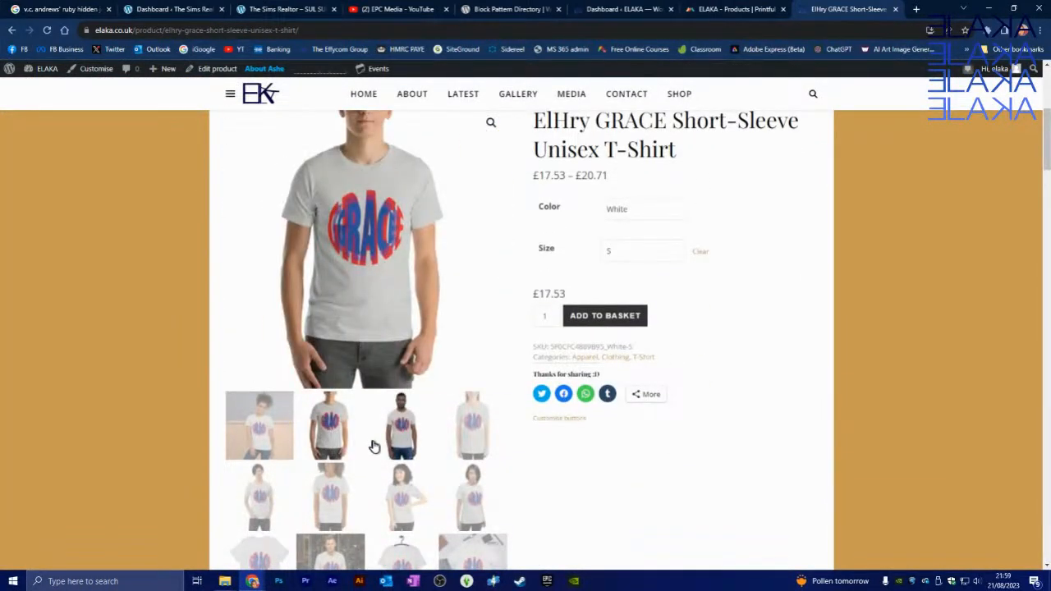
scroll(386, 439, "up", 1)
scroll(392, 436, "up", 1)
left_click(394, 532)
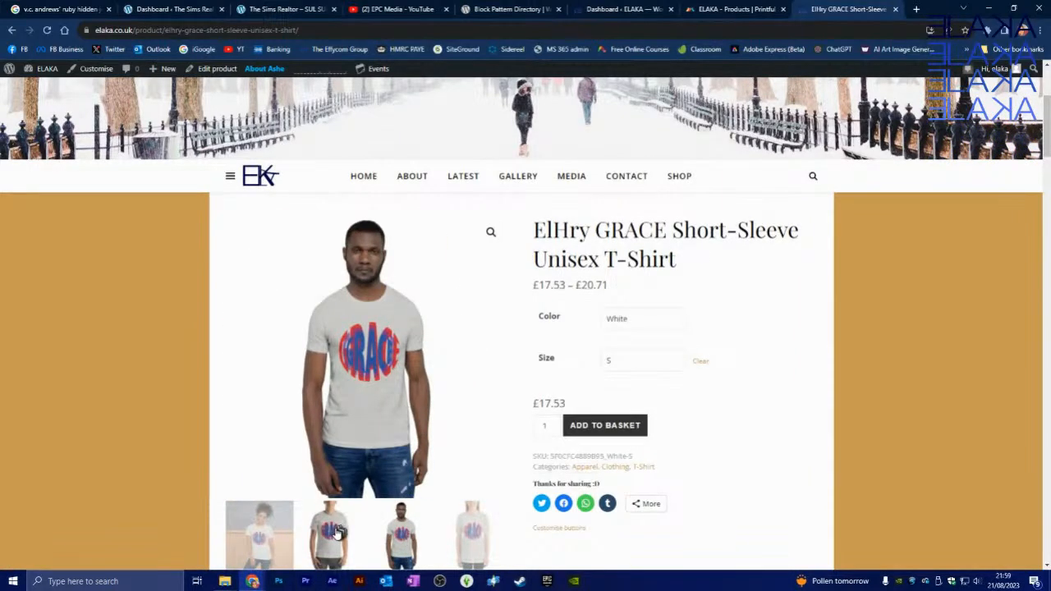
left_click(470, 536)
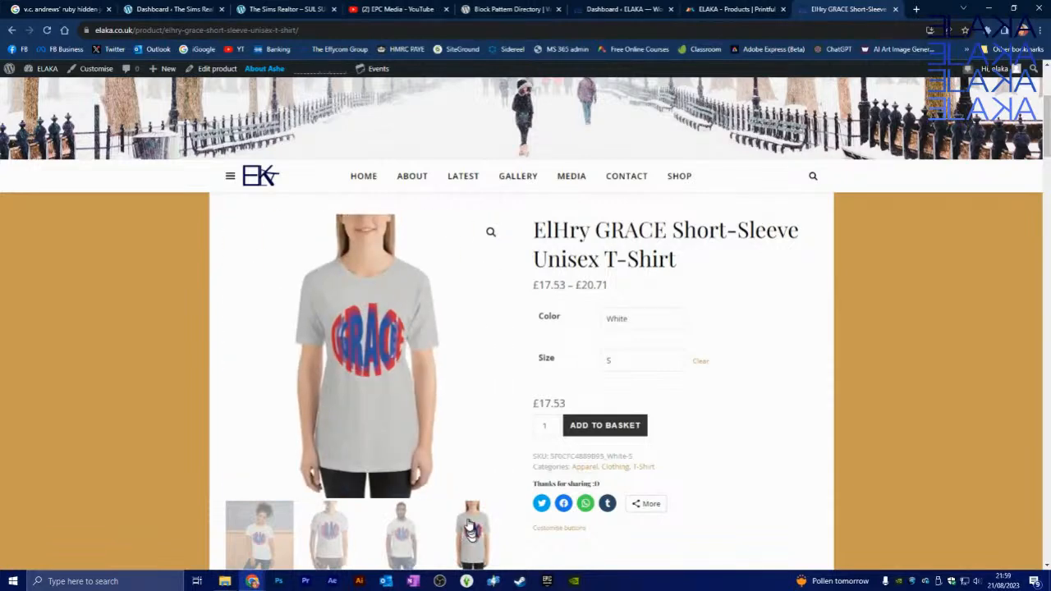
View more of the T-shirt's mockups, including the man against a dark background and the couple.
scroll(470, 535, "down", 3)
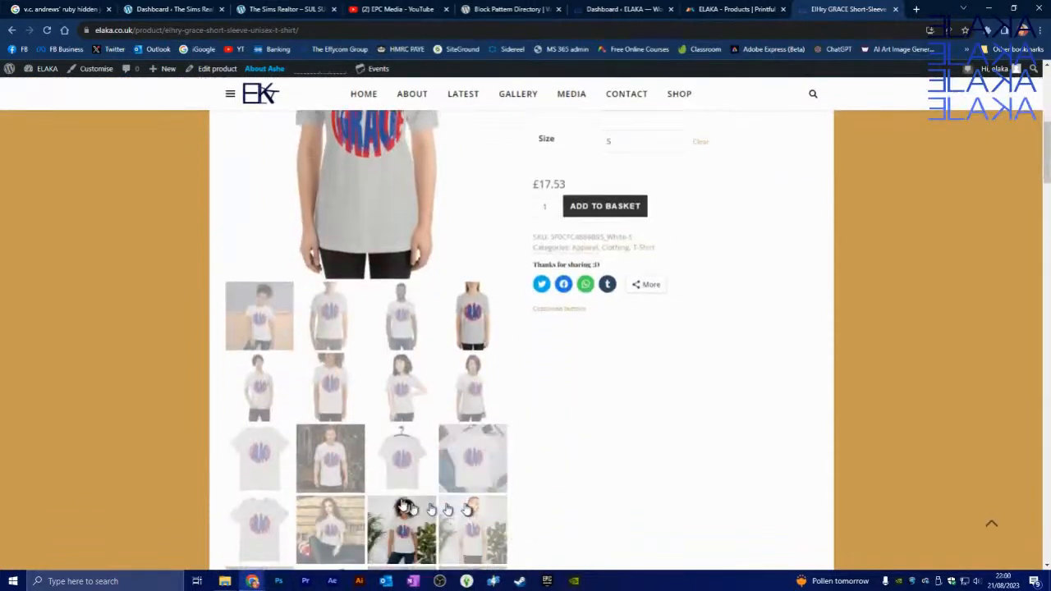
left_click(415, 405)
scroll(453, 444, "up", 3)
scroll(454, 446, "down", 3)
left_click(350, 433)
scroll(386, 440, "up", 3)
scroll(355, 403, "down", 5)
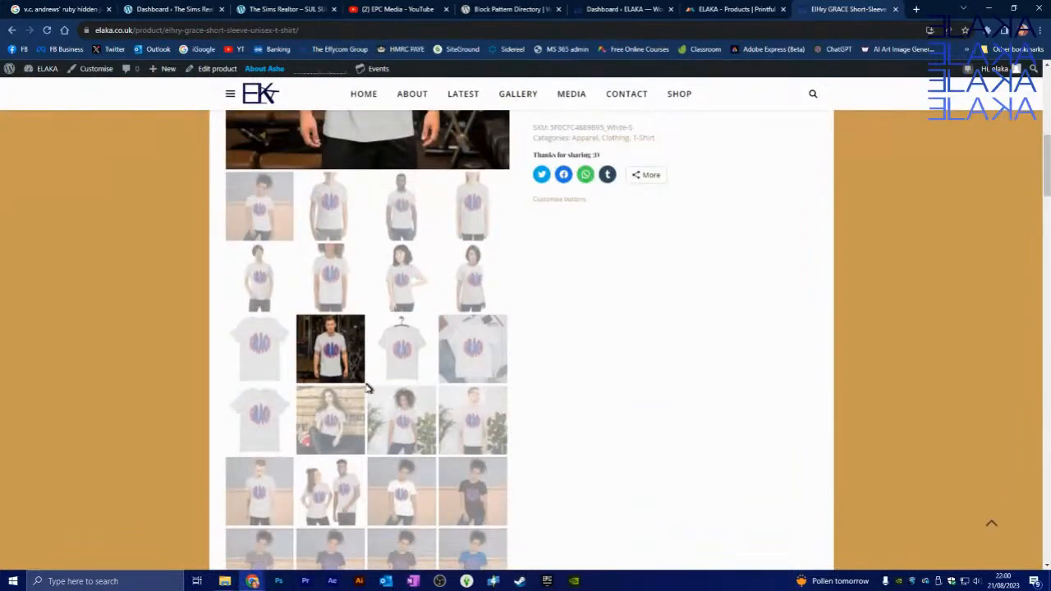
left_click(364, 398)
scroll(366, 401, "up", 4)
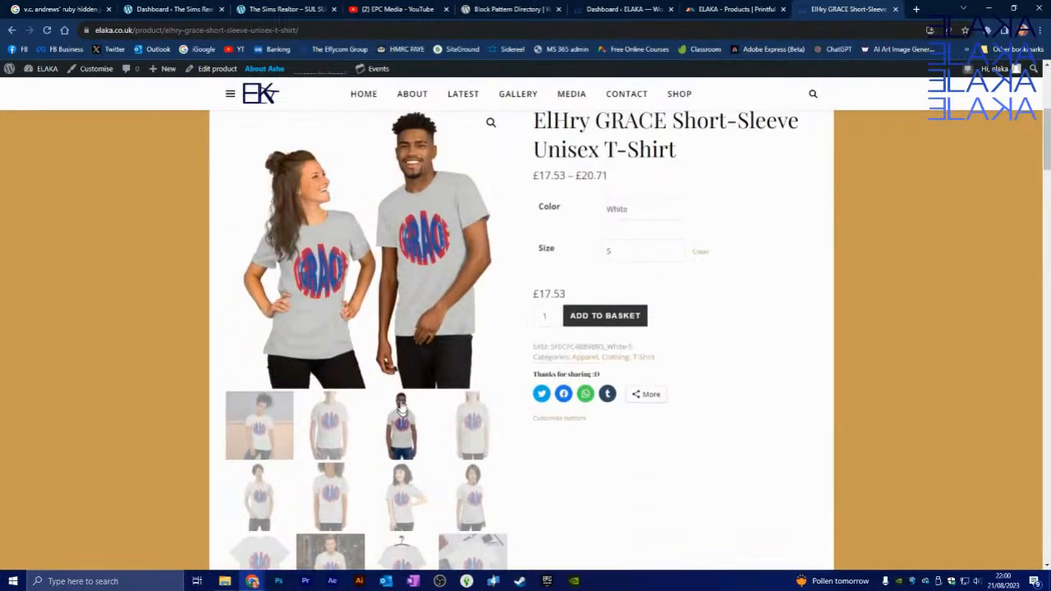
scroll(113, 351, "up", 1)
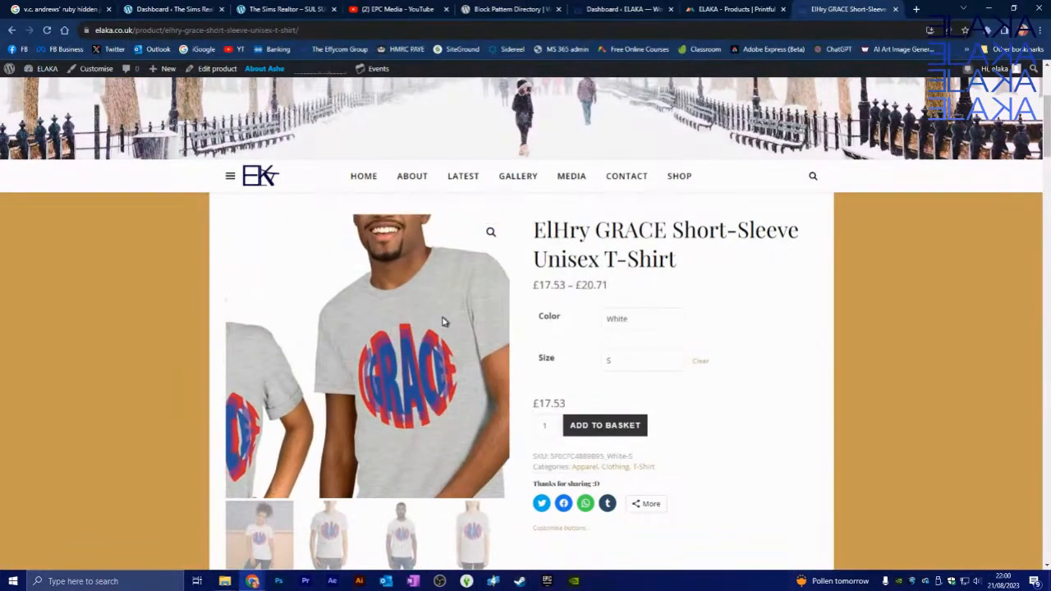
View the red and blue colour variants in the T-shirt's image gallery.
scroll(439, 329, "down", 5)
scroll(423, 349, "down", 3)
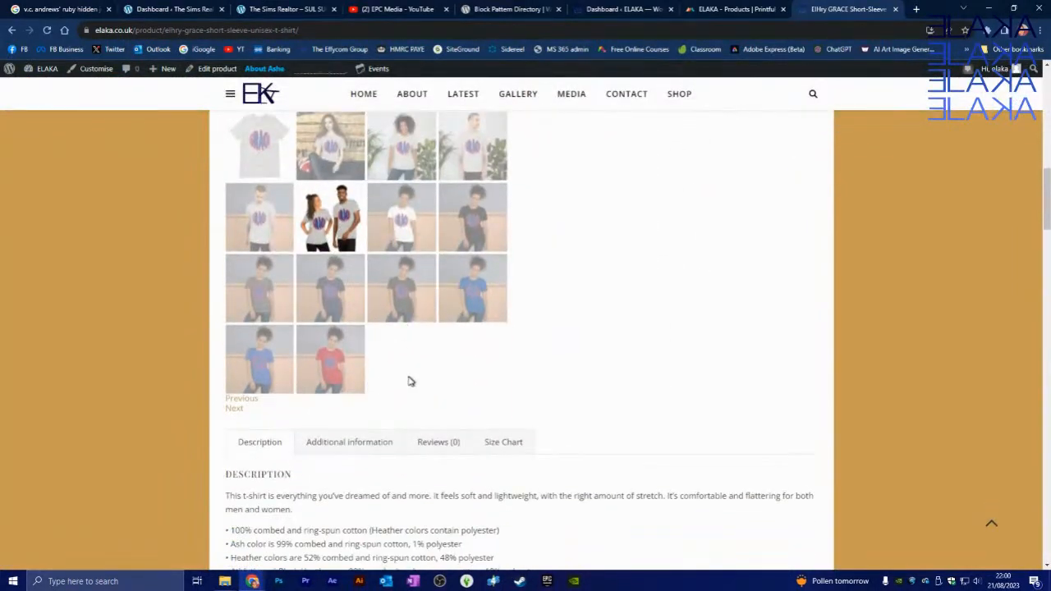
scroll(587, 369, "up", 7)
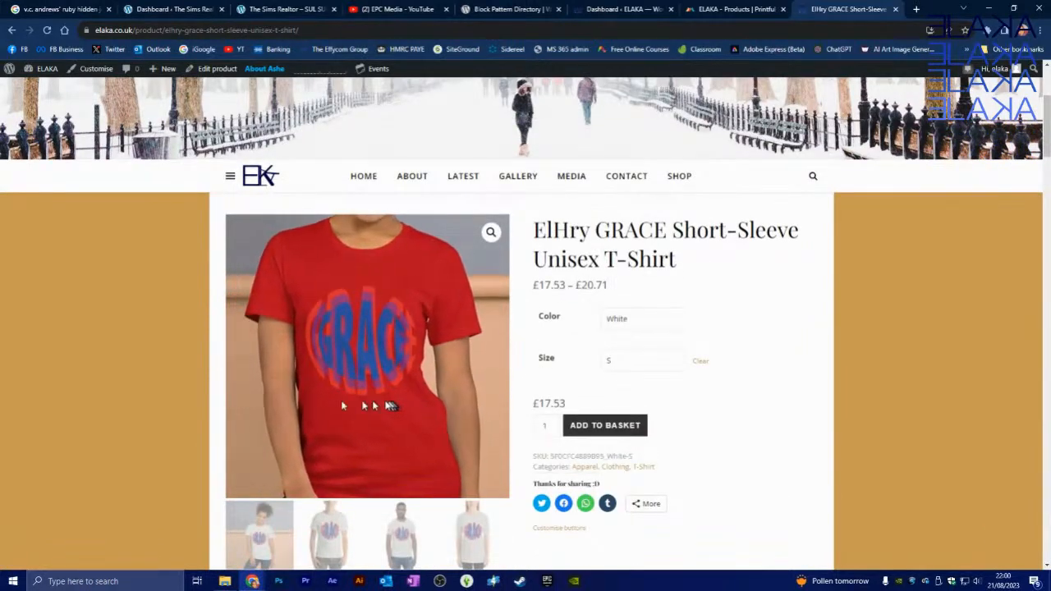
scroll(113, 413, "down", 8)
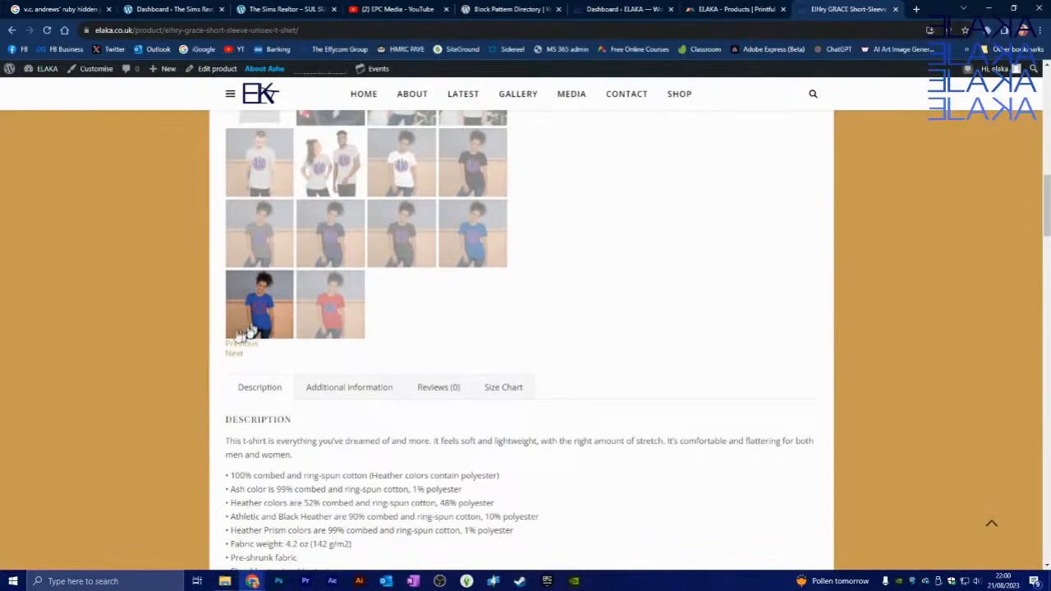
left_click(253, 328)
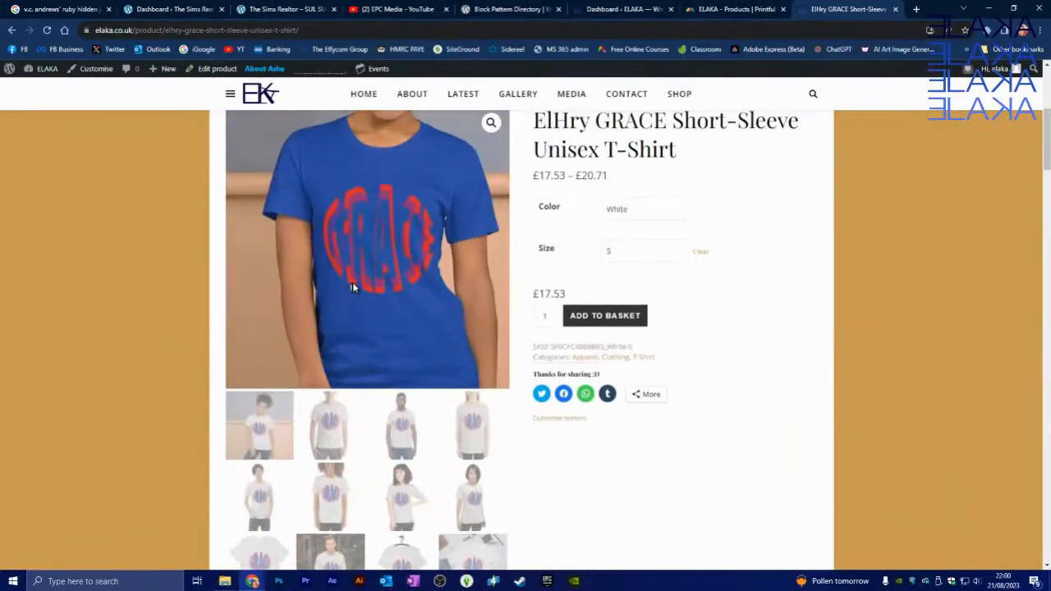
scroll(153, 347, "down", 1)
scroll(124, 361, "down", 3)
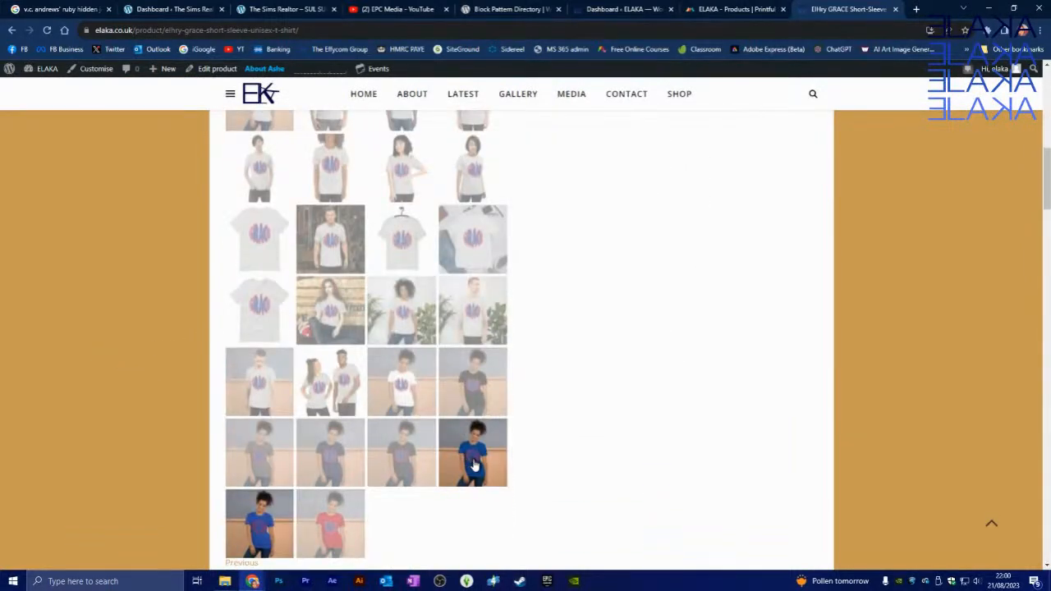
scroll(472, 410, "down", 3)
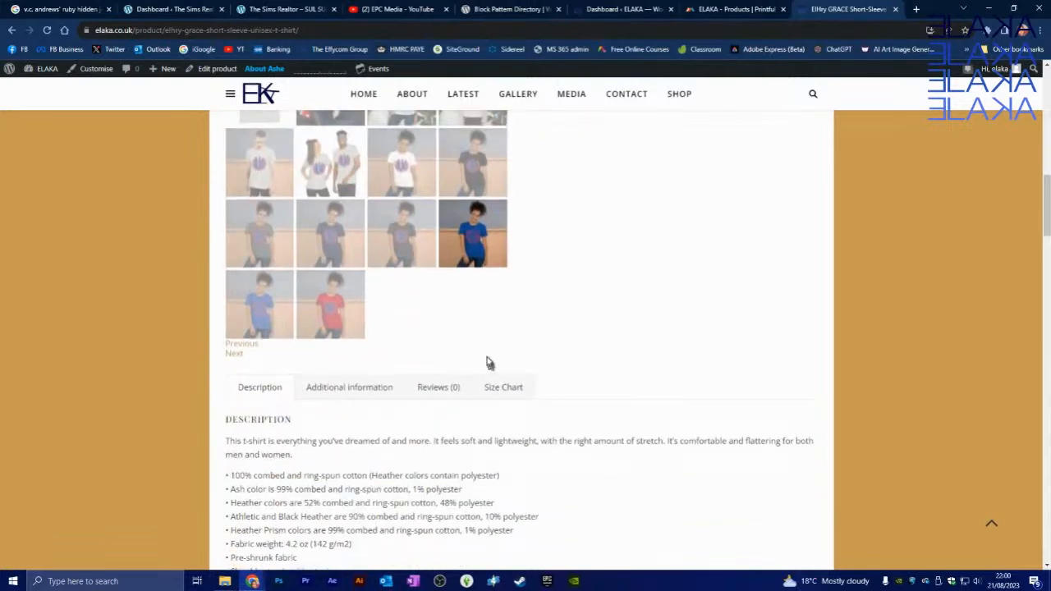
Examine the T-shirt's size chart in inches and centimetres.
scroll(493, 360, "down", 1)
left_click(507, 280)
scroll(608, 355, "down", 2)
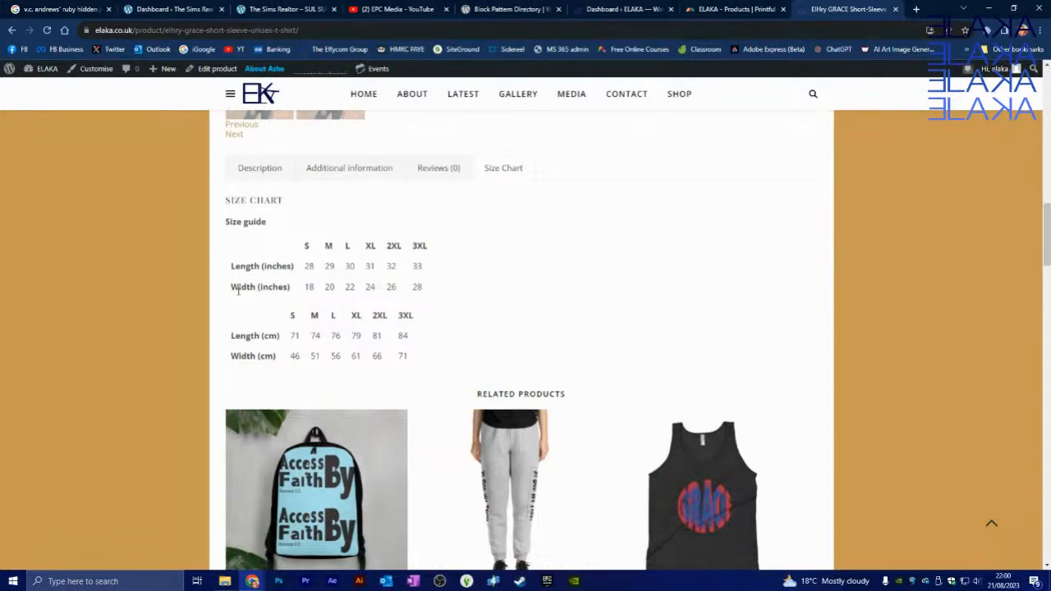
scroll(275, 261, "up", 10)
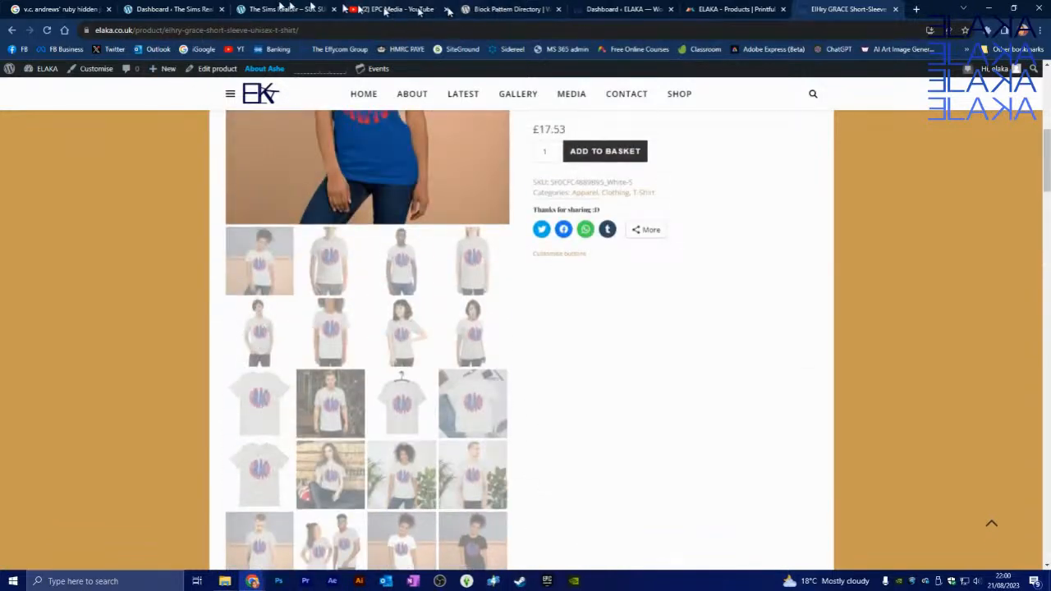
Switch to The Sims Realtor's WordPress admin dashboard.
left_click(196, 9)
scroll(215, 149, "up", 1)
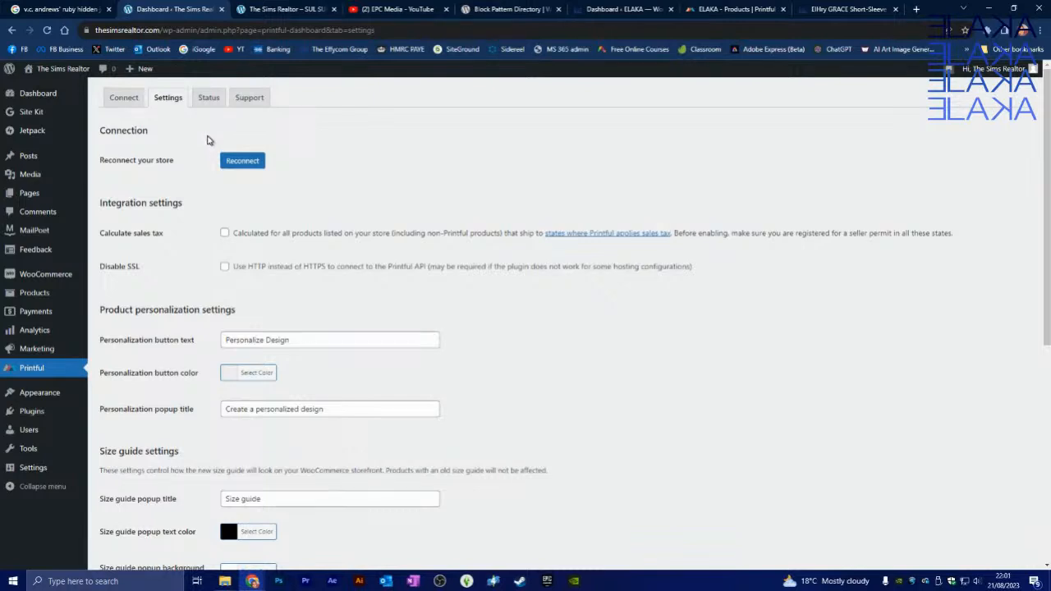
mouse_move(49, 394)
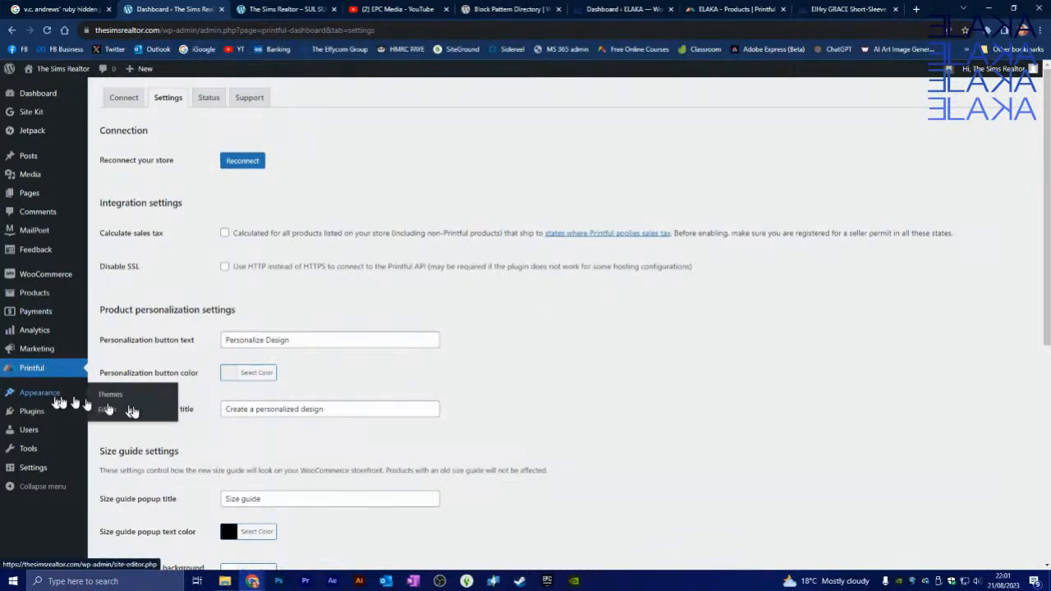
left_click(117, 415)
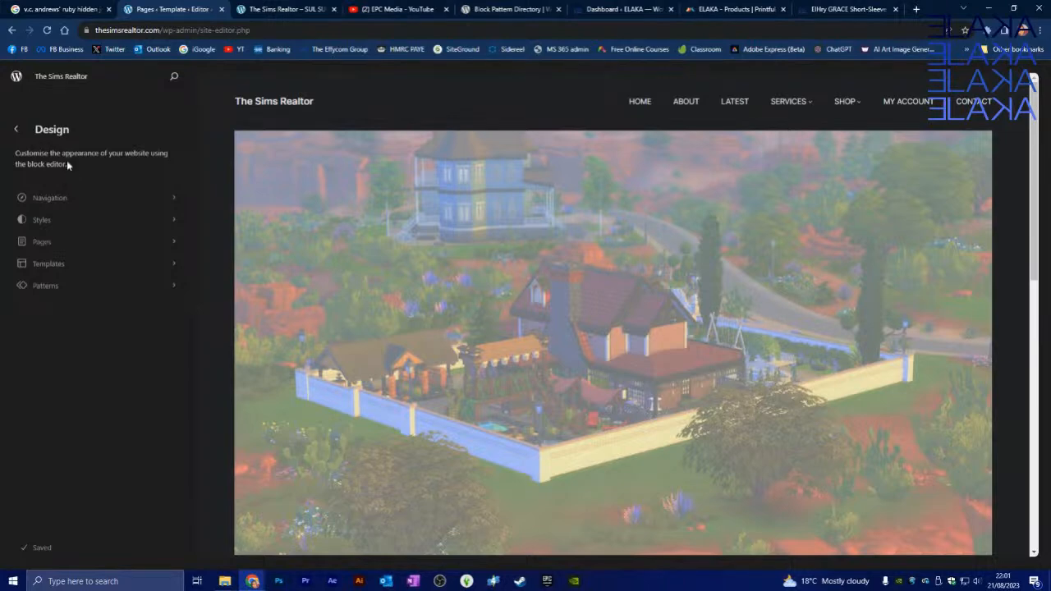
left_click(12, 30)
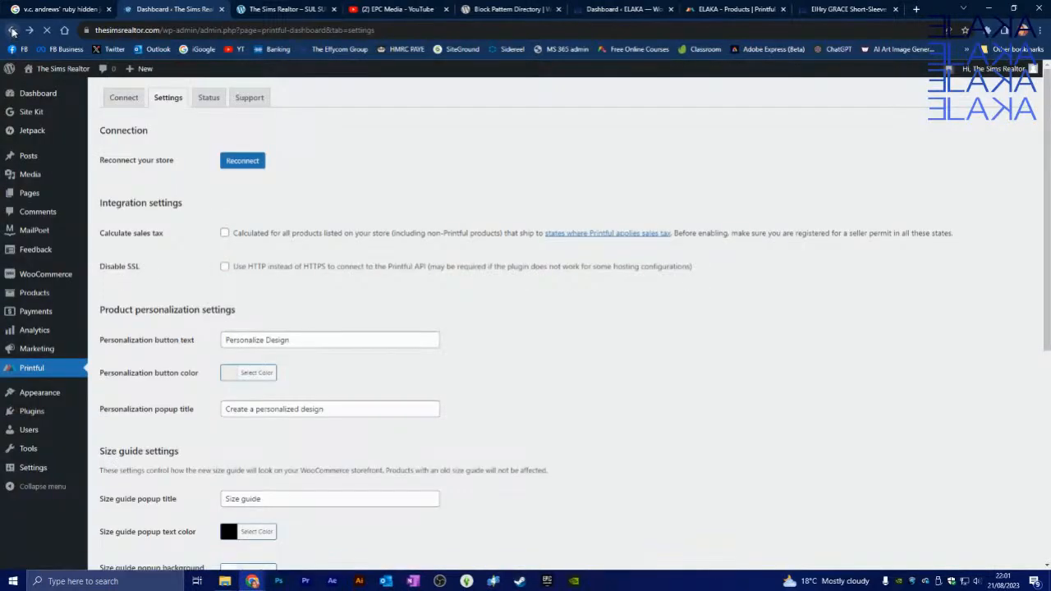
Open The Sims Realtor's navigation menu for editing in the site editor.
mouse_move(39, 394)
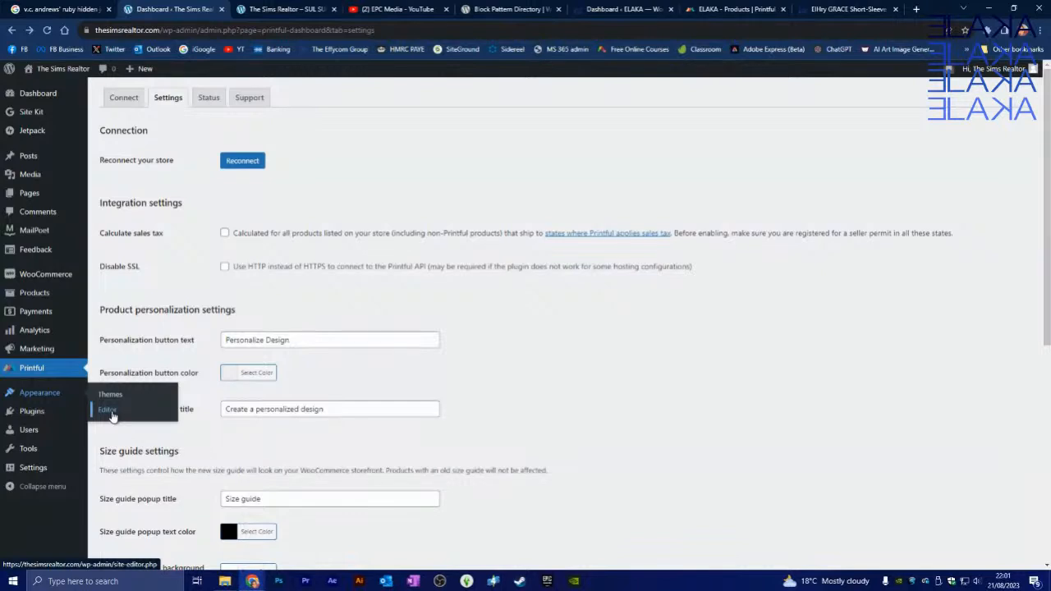
left_click(111, 414)
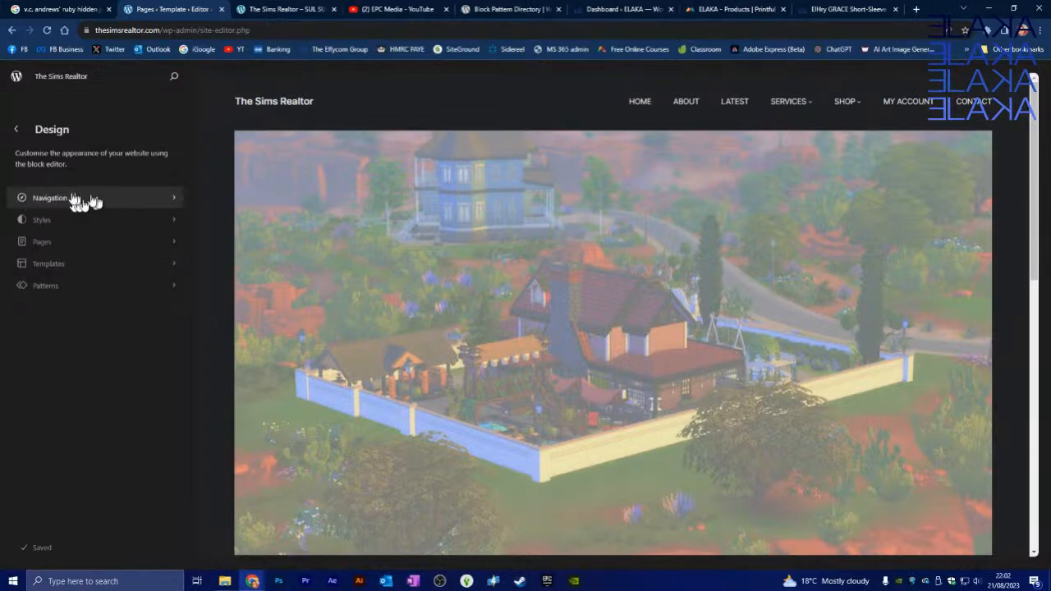
left_click(88, 197)
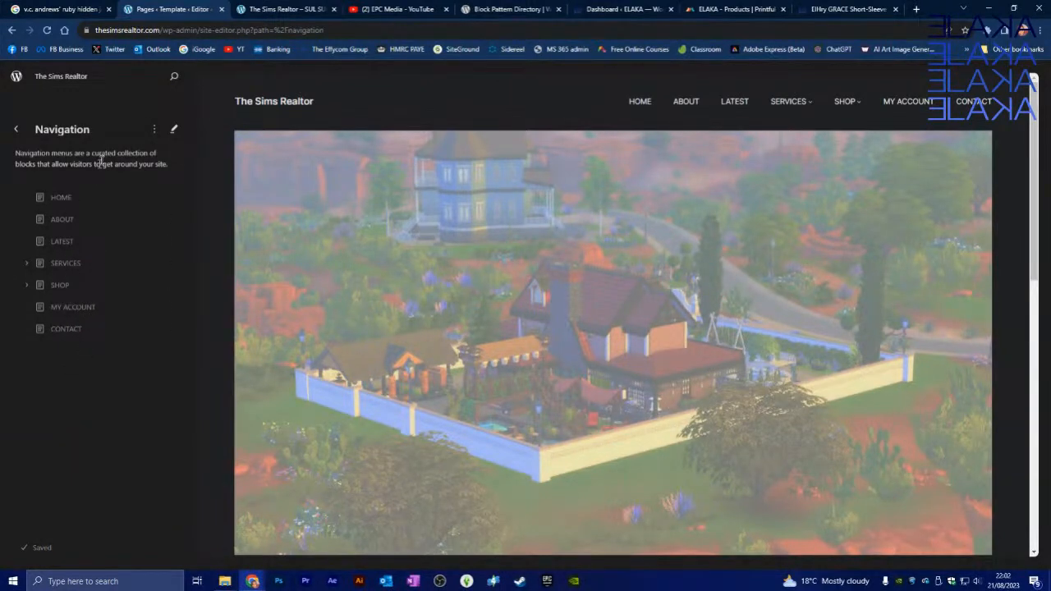
left_click(173, 134)
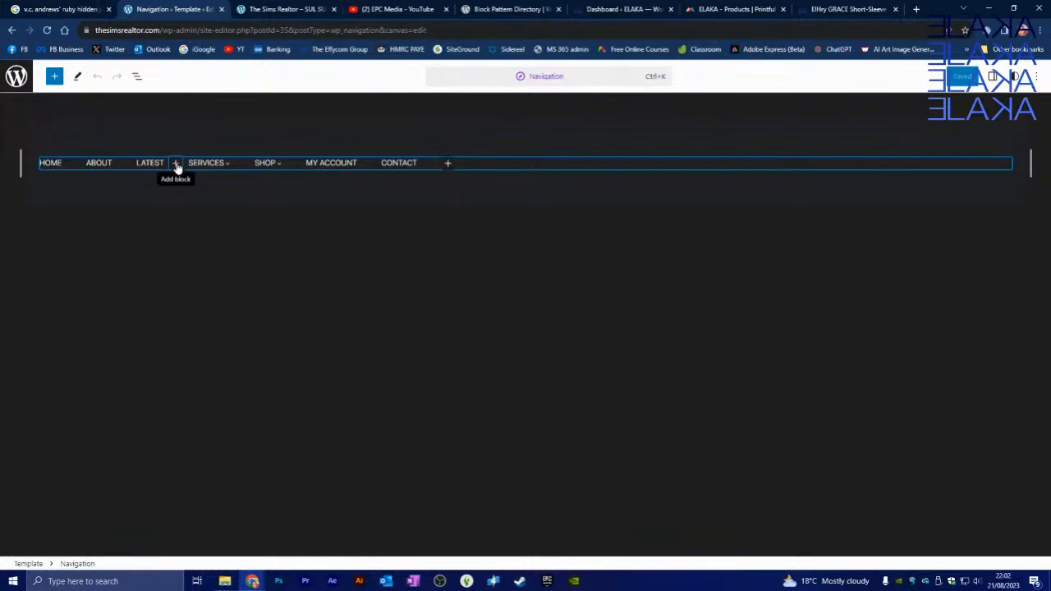
Insert an empty link placeholder after LATEST in the navigation menu and delete it again.
left_click(176, 163)
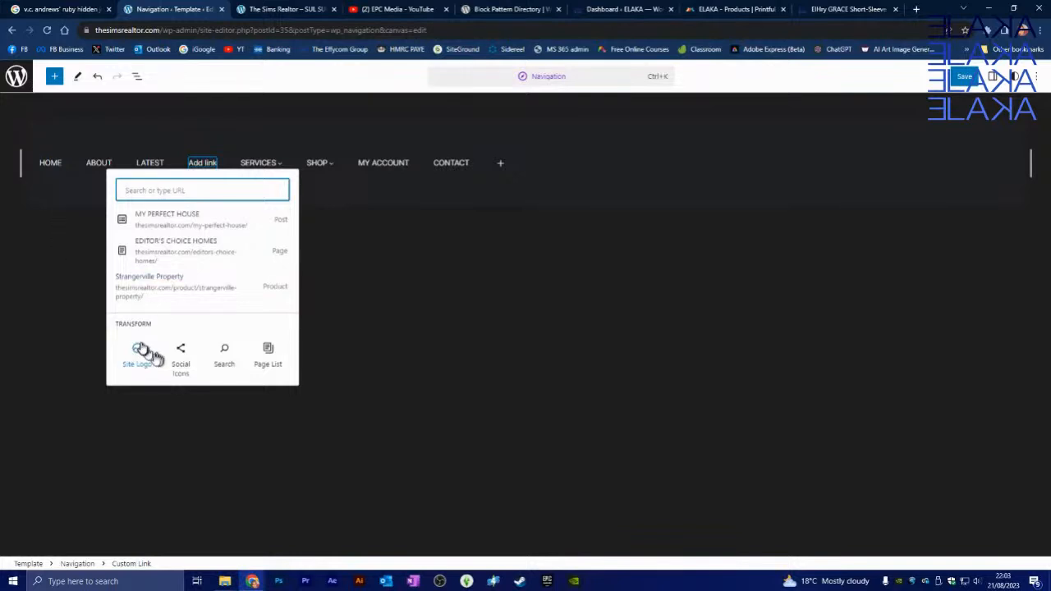
left_click(57, 193)
left_click(46, 290)
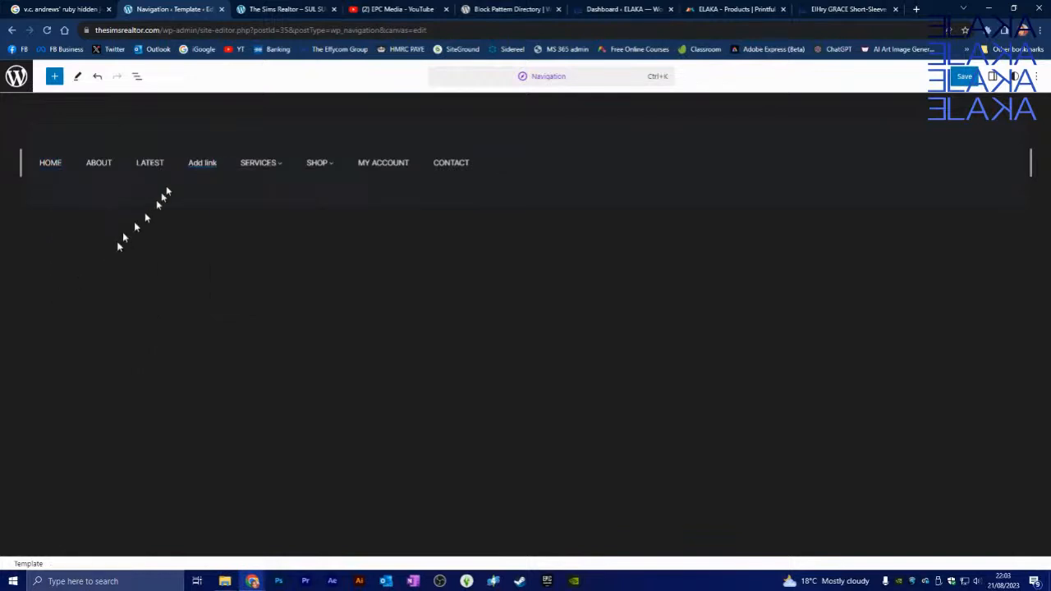
left_click(206, 169)
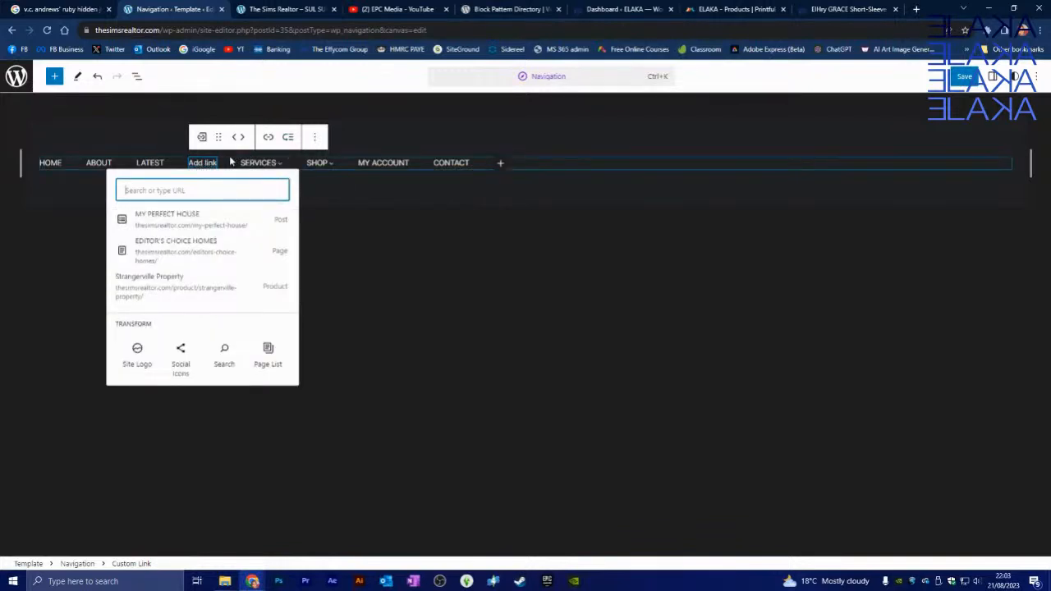
left_click(315, 139)
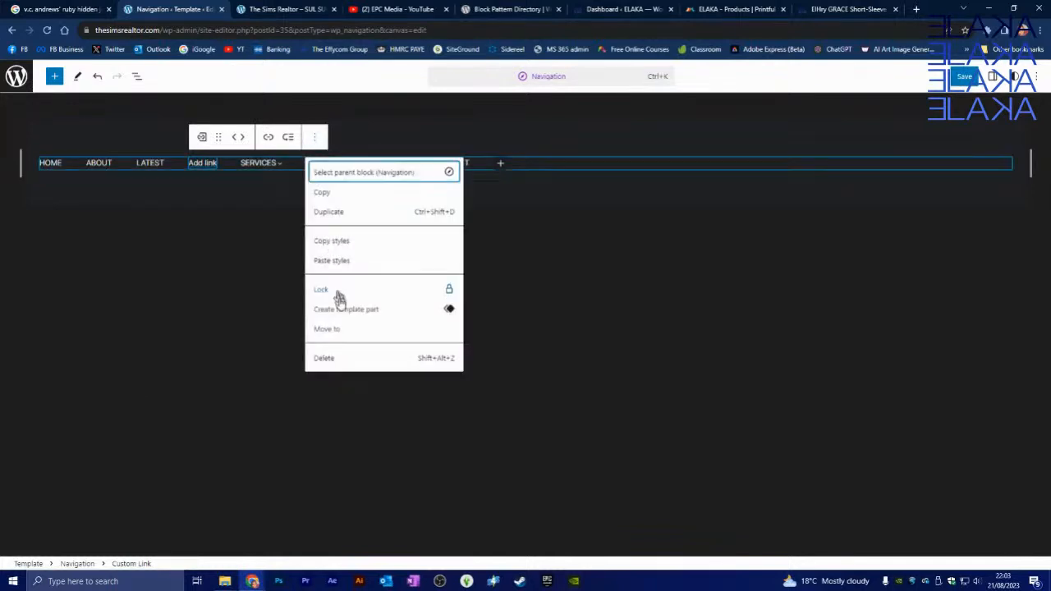
left_click(328, 359)
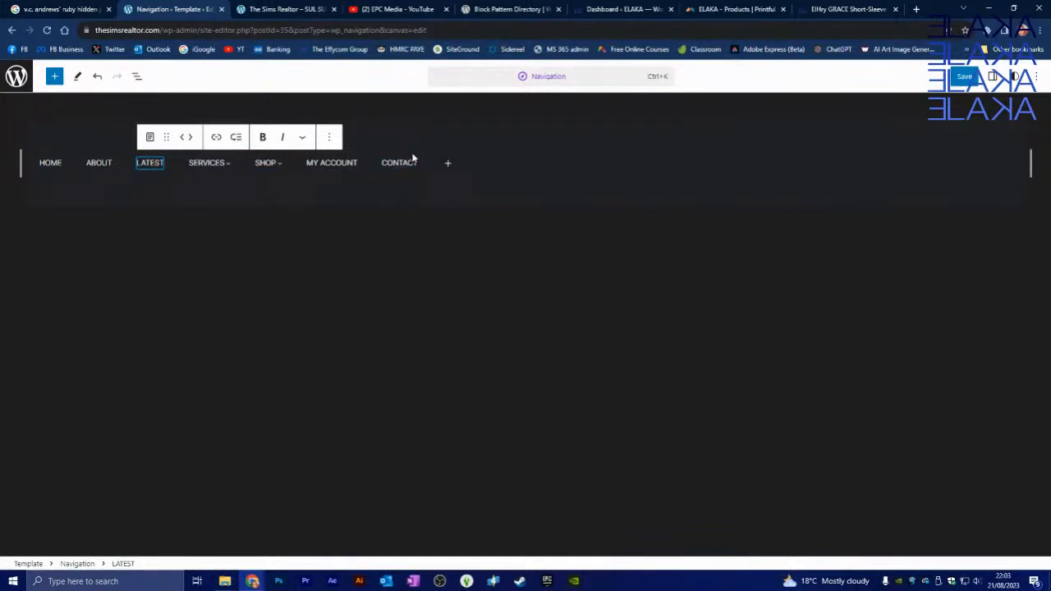
Examine the SERVICES and SHOP submenus and the block options available for the SHOP and MY ACCOUNT items.
mouse_move(228, 167)
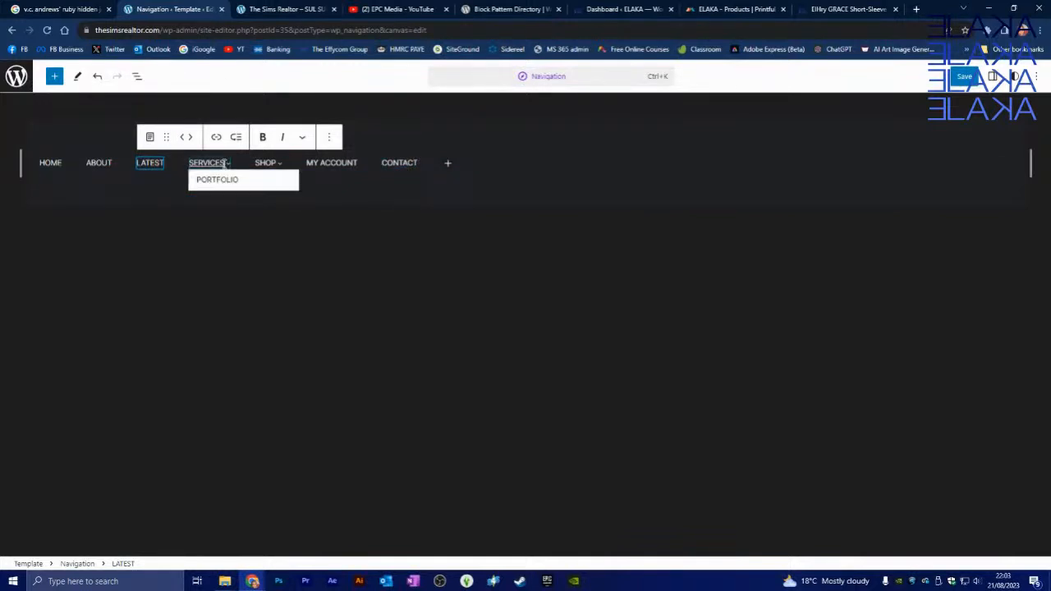
mouse_move(279, 167)
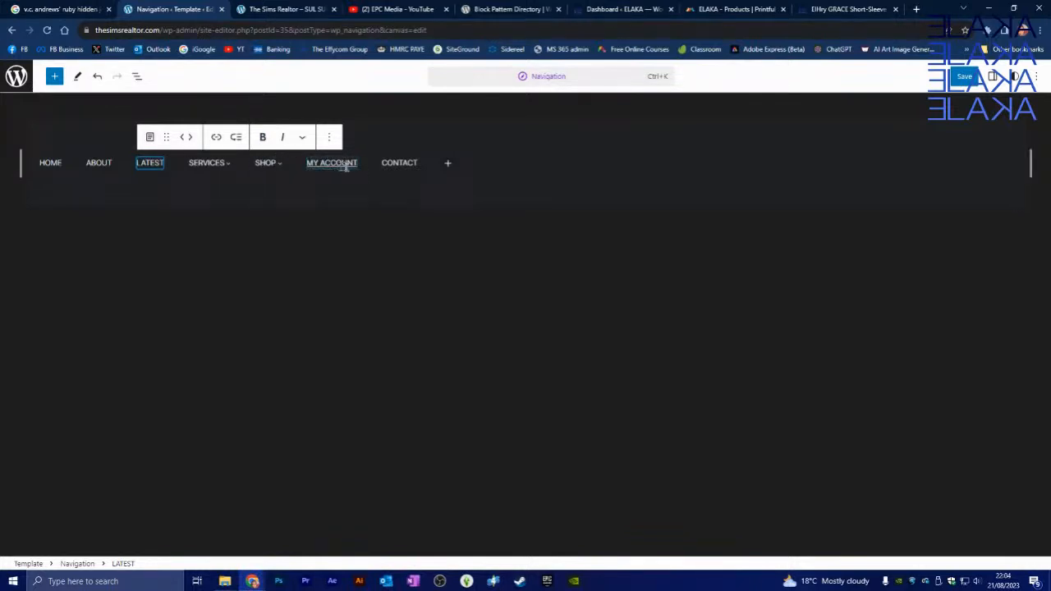
left_click(276, 163)
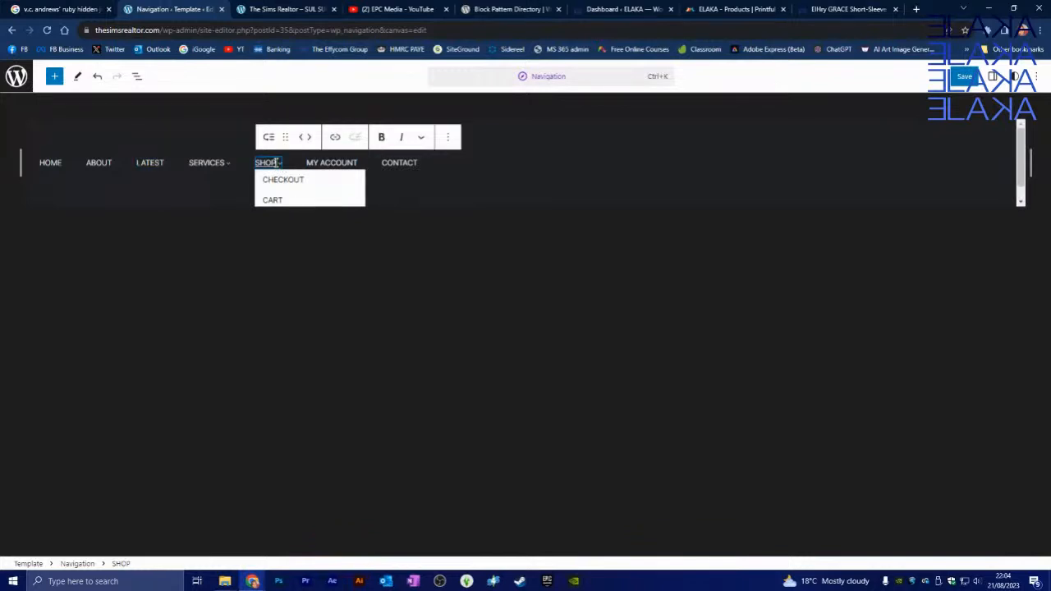
left_click(422, 137)
left_click(449, 139)
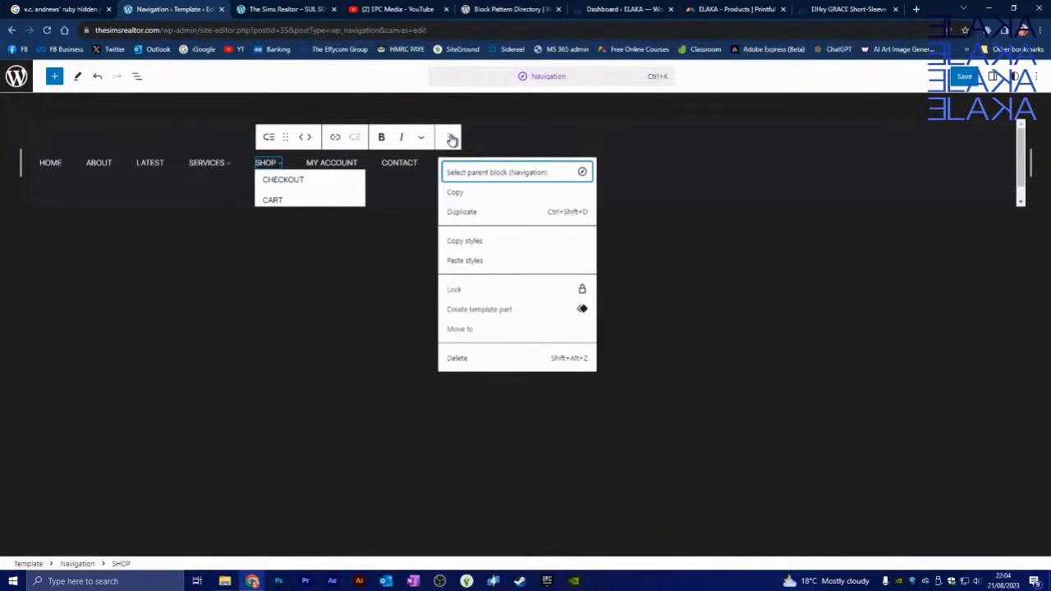
left_click(276, 141)
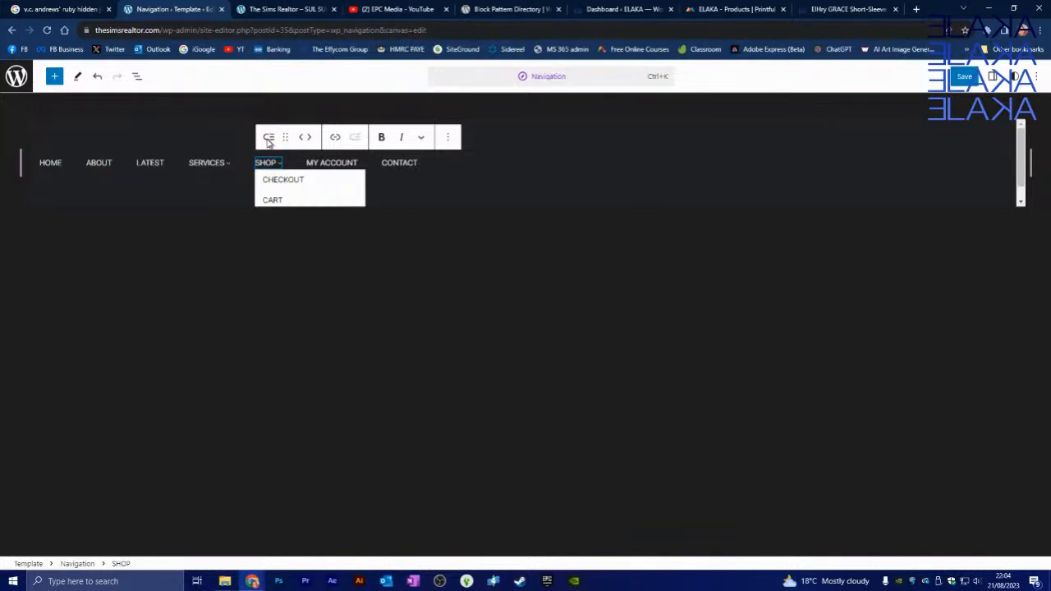
left_click(343, 163)
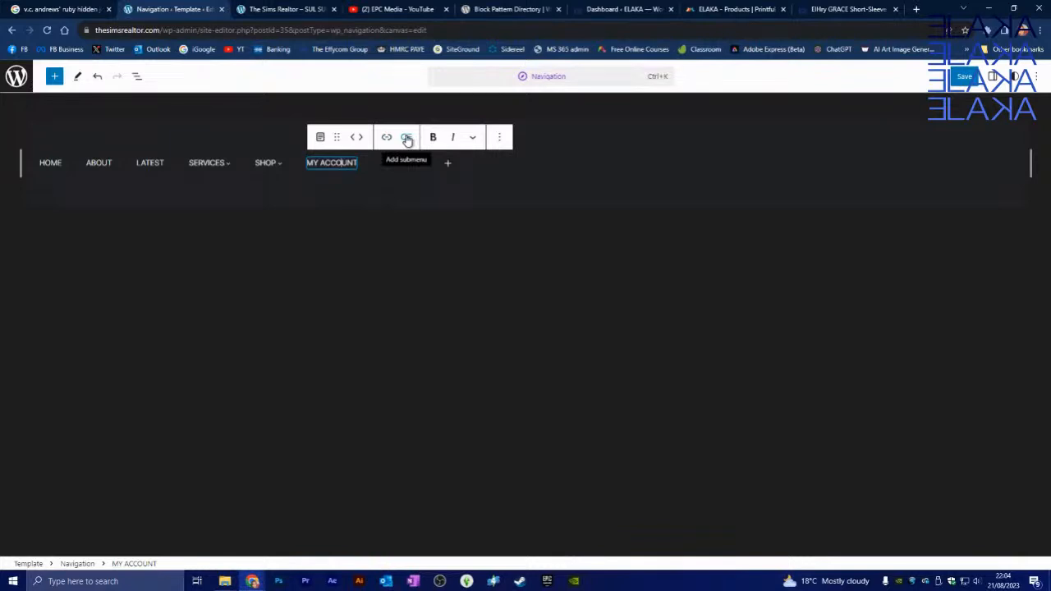
left_click(267, 162)
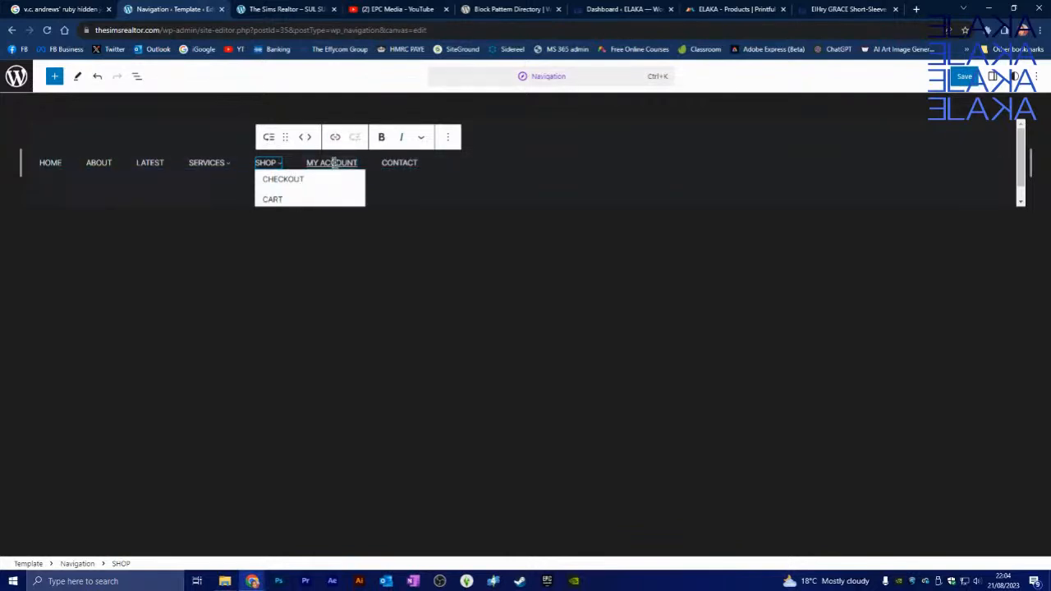
Add a submenu to the MY ACCOUNT item, leaving its link placeholder empty.
left_click(340, 161)
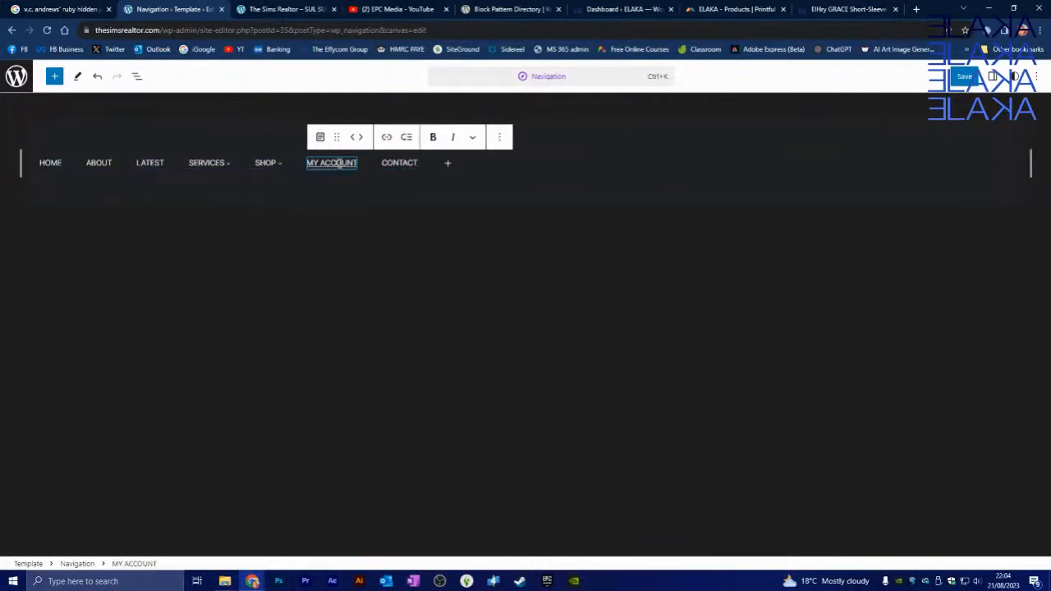
left_click(407, 138)
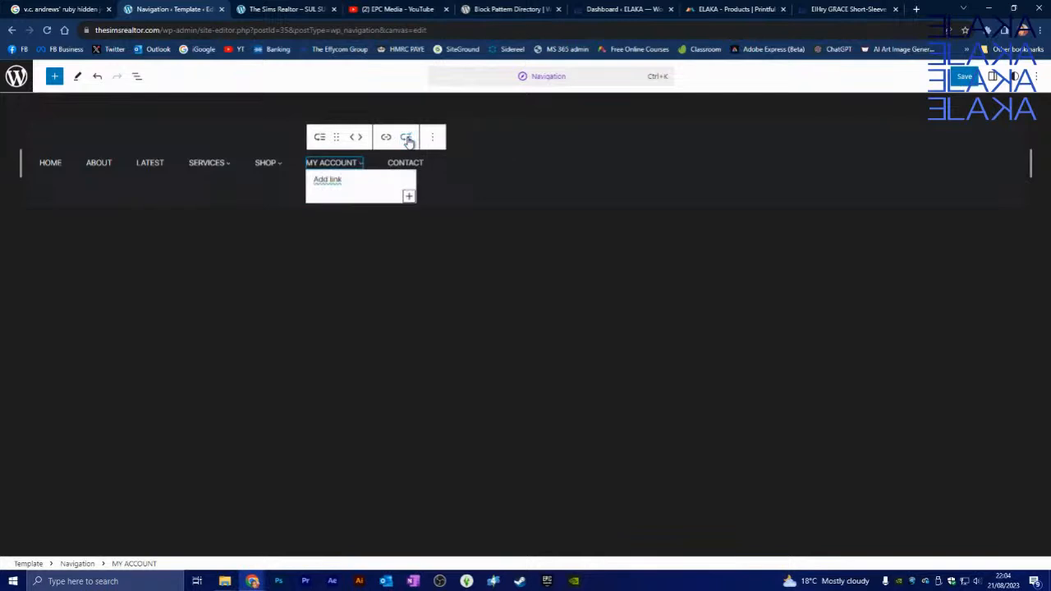
left_click(343, 184)
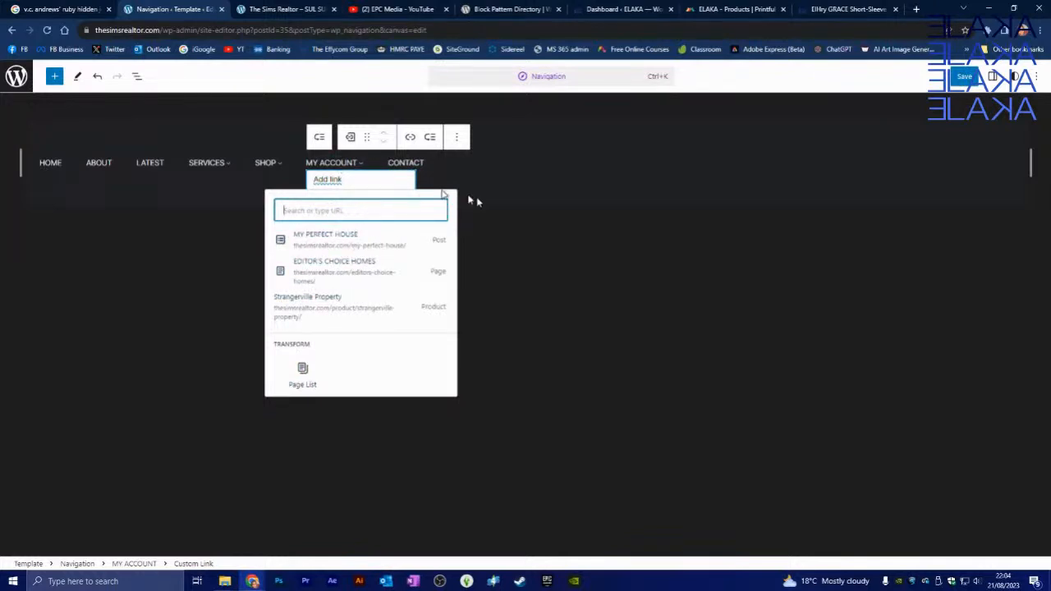
left_click(540, 193)
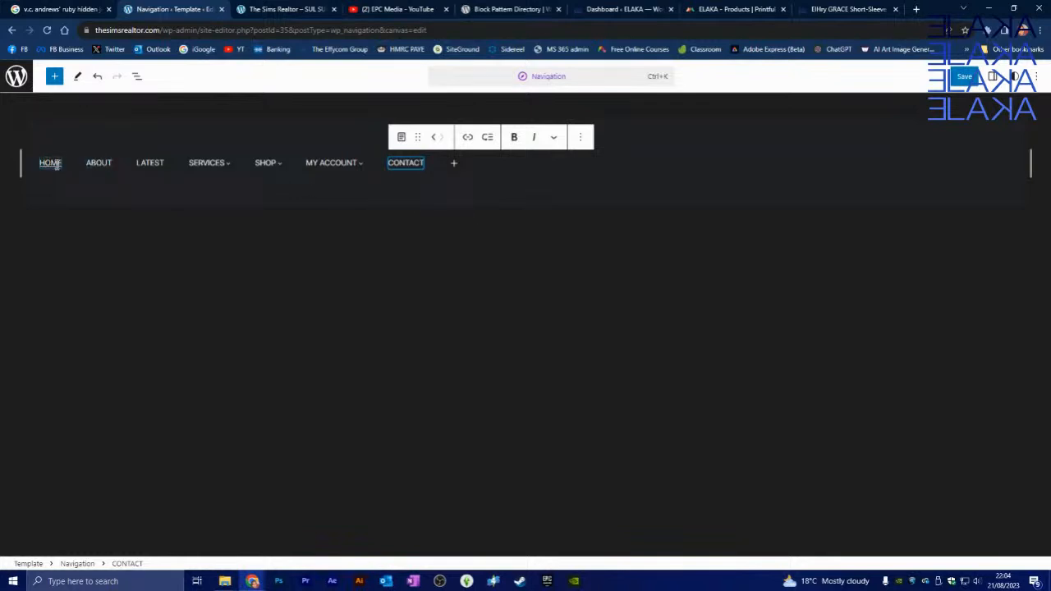
Move the ABOUT item ahead of HOME in the menu and return it to its original place.
left_click(98, 162)
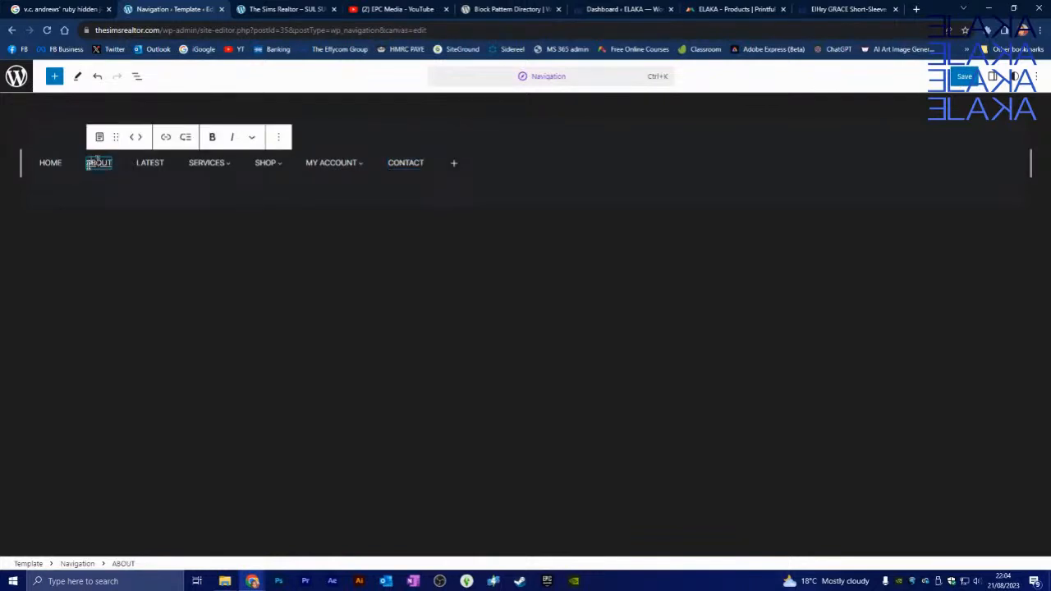
left_click(130, 140)
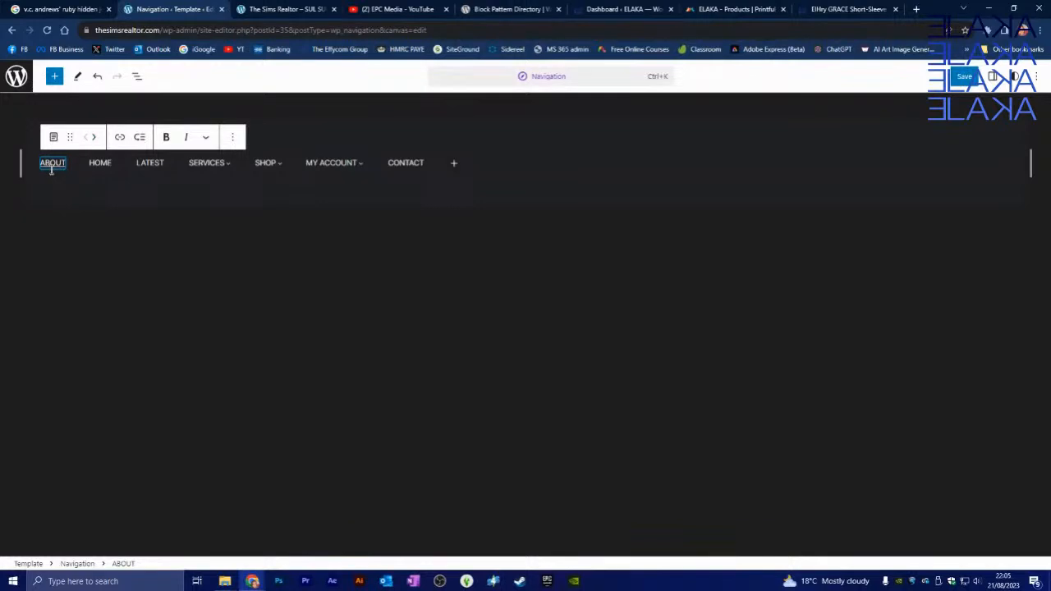
left_click(95, 138)
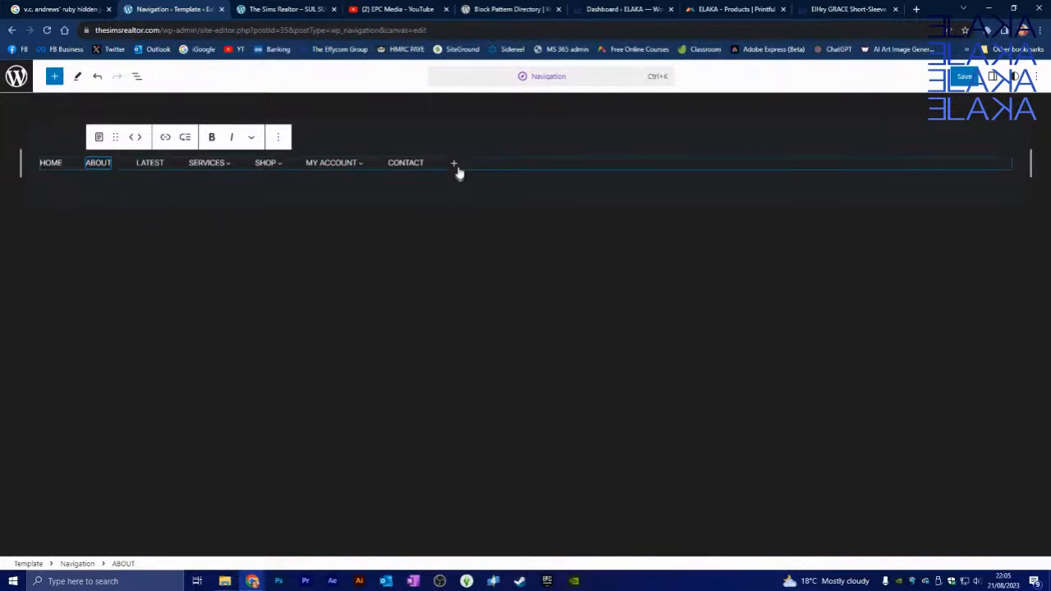
Add the EDITOR'S CHOICE HOMES page to the end of the navigation menu and save the changes.
left_click(454, 164)
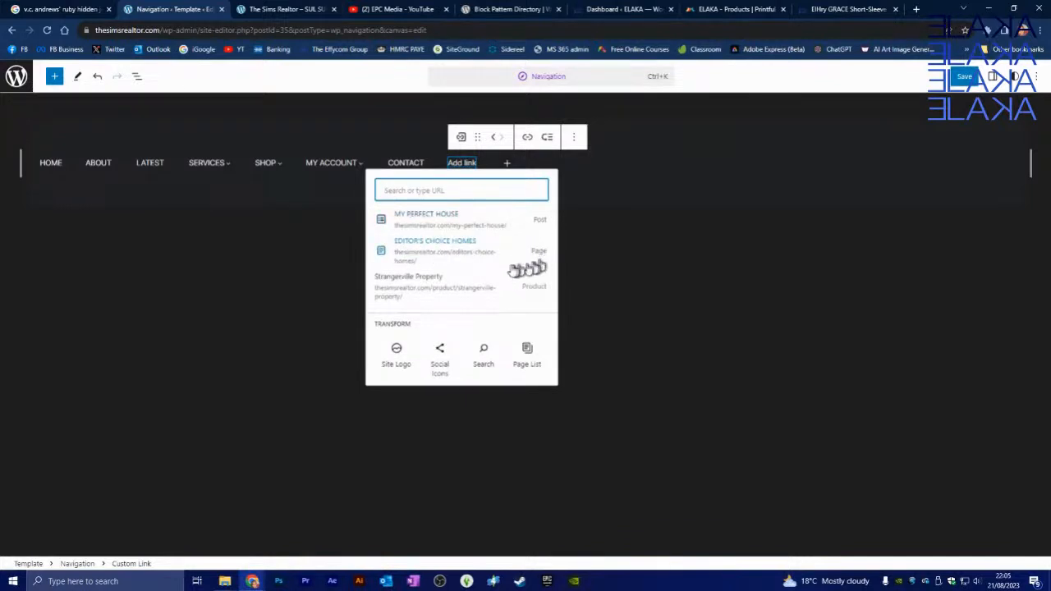
left_click(461, 245)
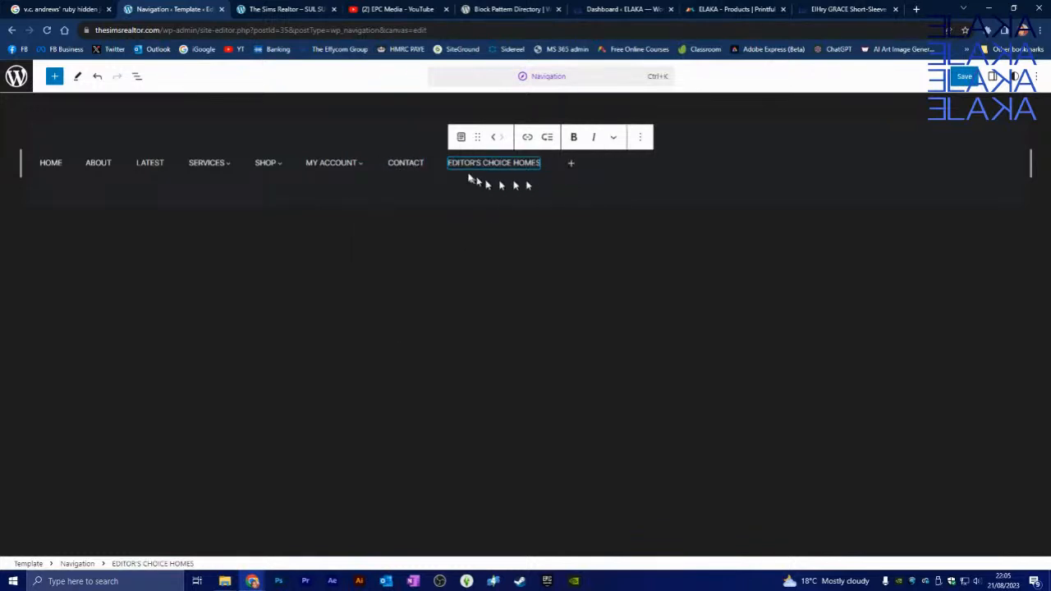
left_click(446, 238)
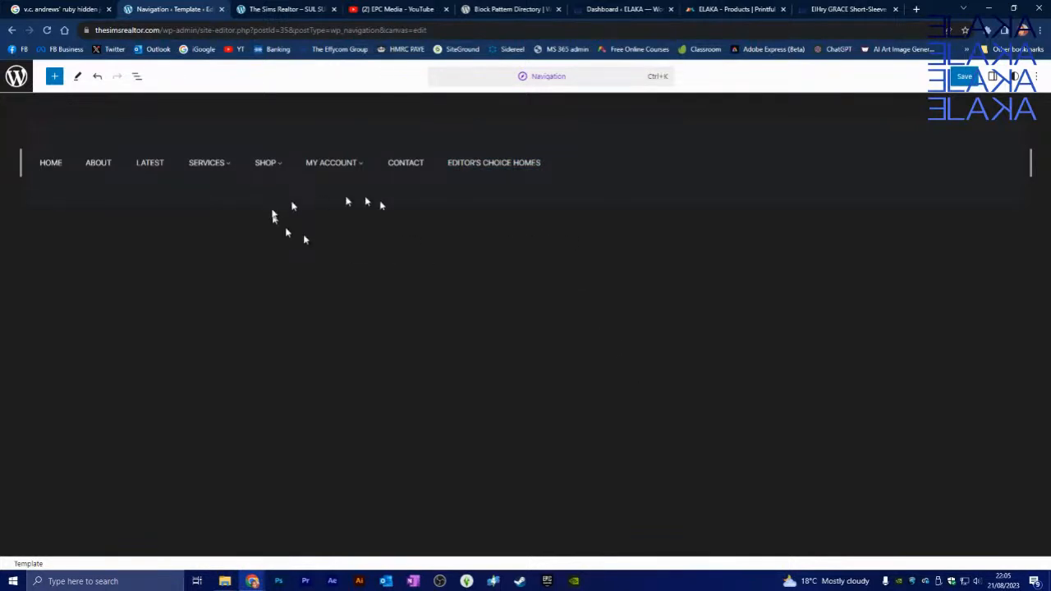
left_click(961, 77)
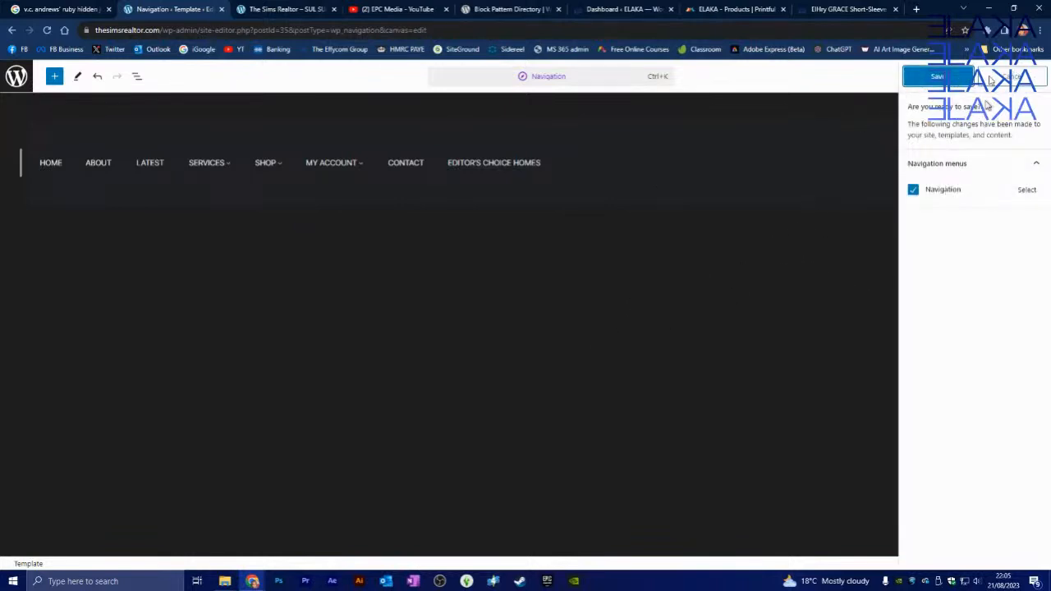
left_click(937, 76)
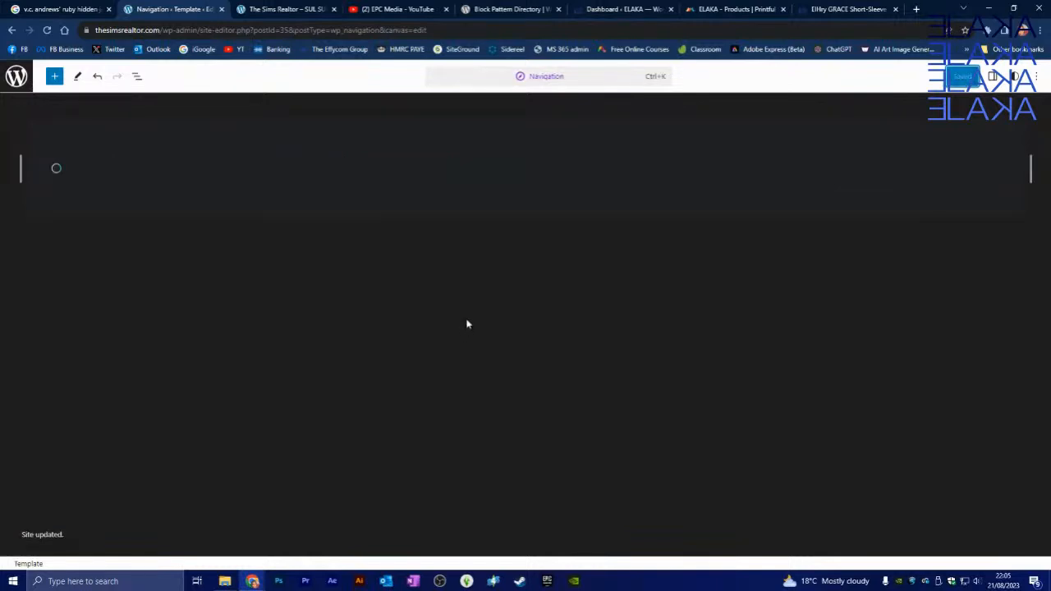
Leave the navigation editor and apply the Aubergine style combination to the site's theme.
left_click(23, 78)
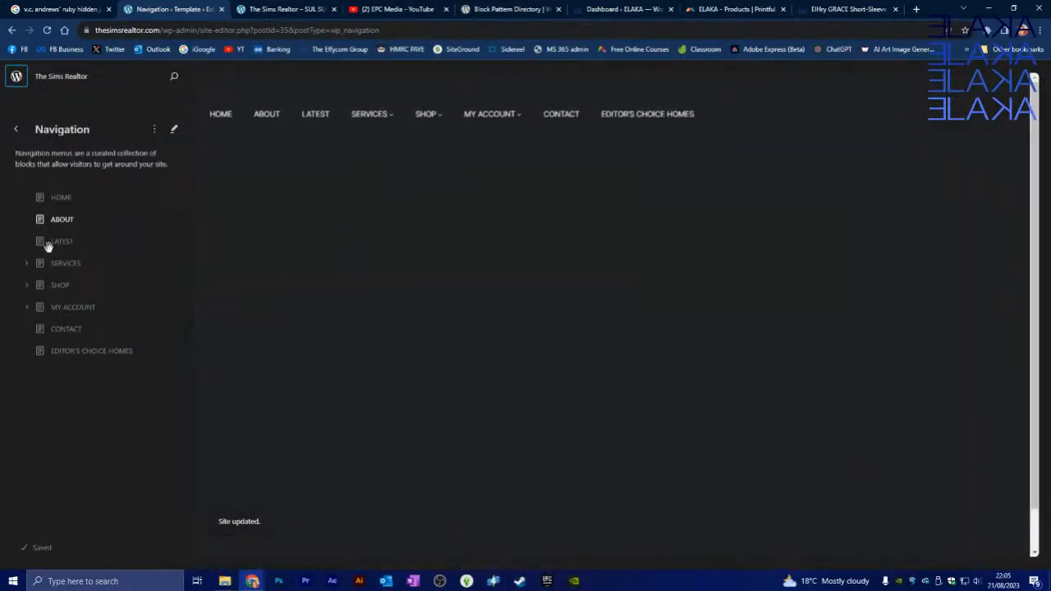
left_click(17, 134)
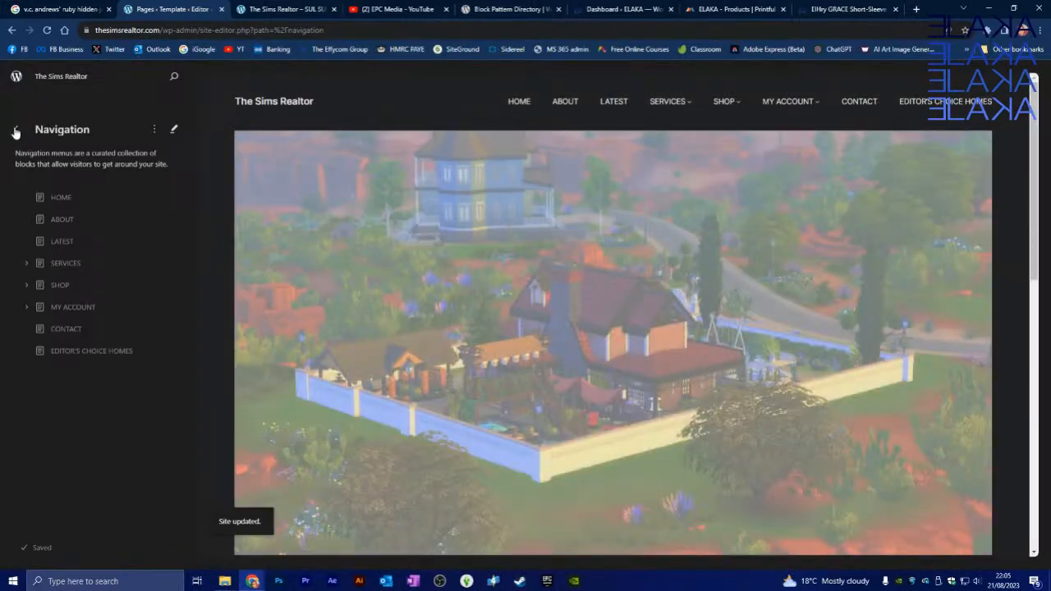
left_click(15, 132)
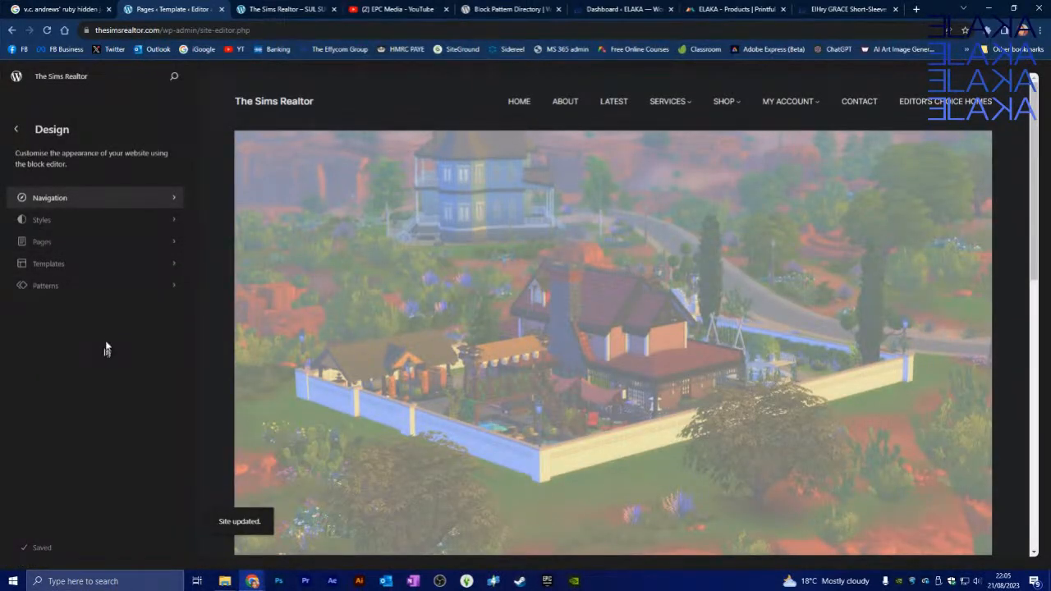
left_click(116, 221)
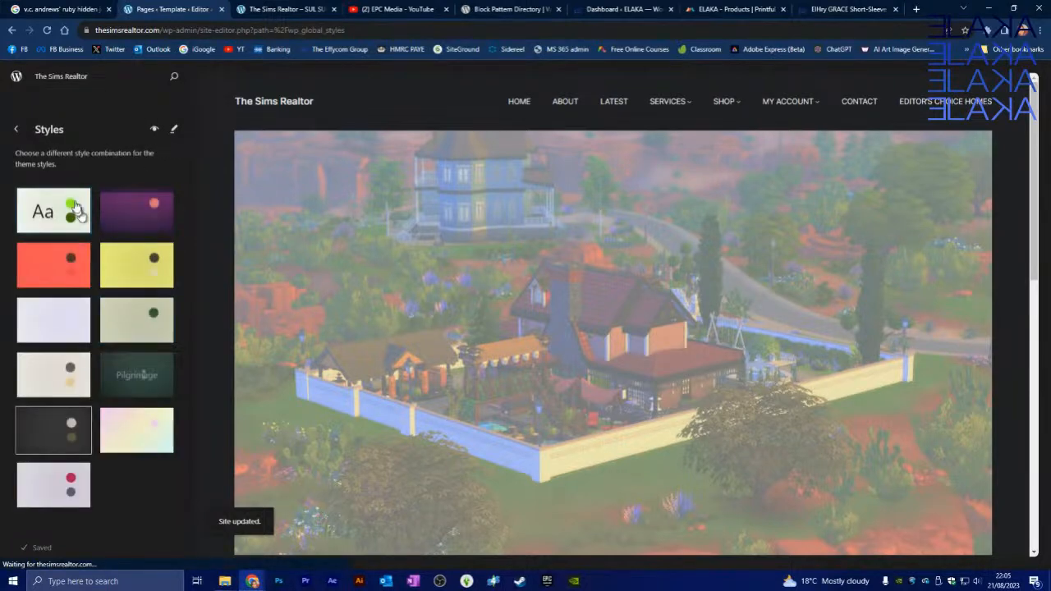
scroll(423, 277, "down", 2)
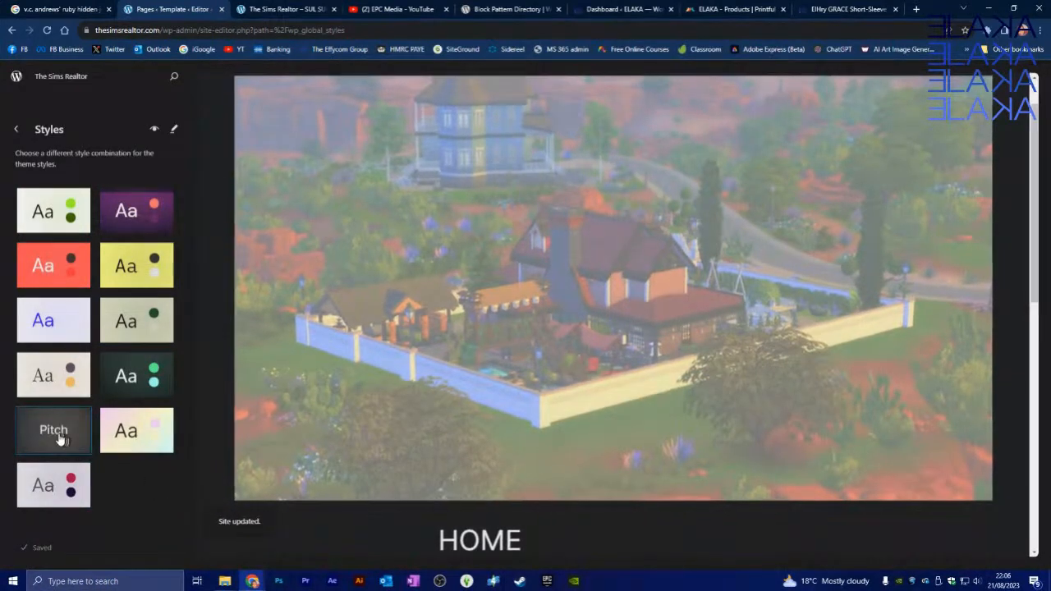
scroll(675, 265, "down", 7)
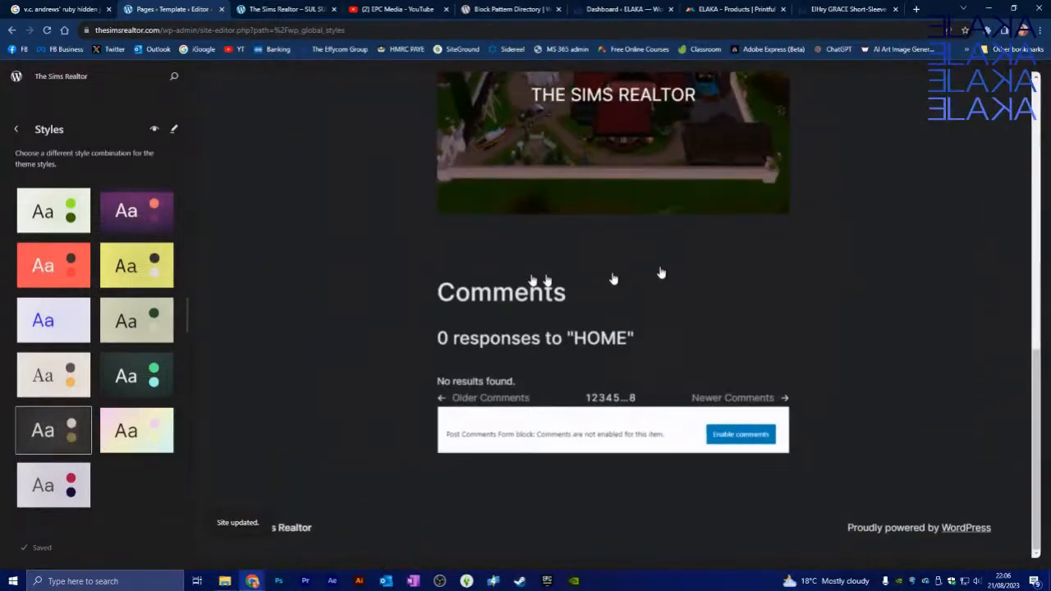
left_click(131, 215)
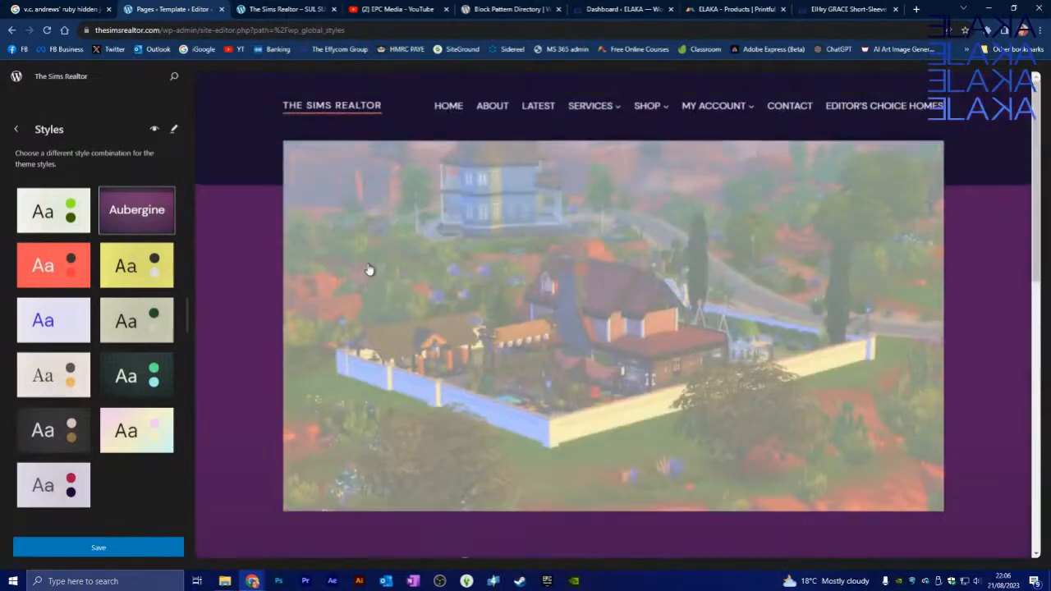
Try the Block out, Pilgrimage and Whisper style combinations on the theme, previewing the whole page in Whisper.
left_click(81, 275)
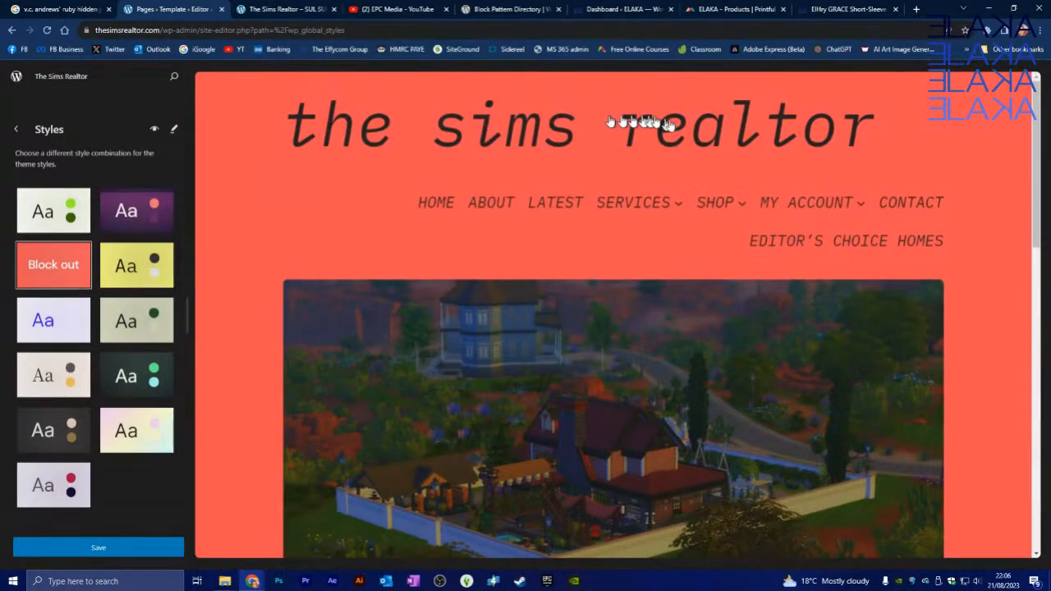
left_click(119, 385)
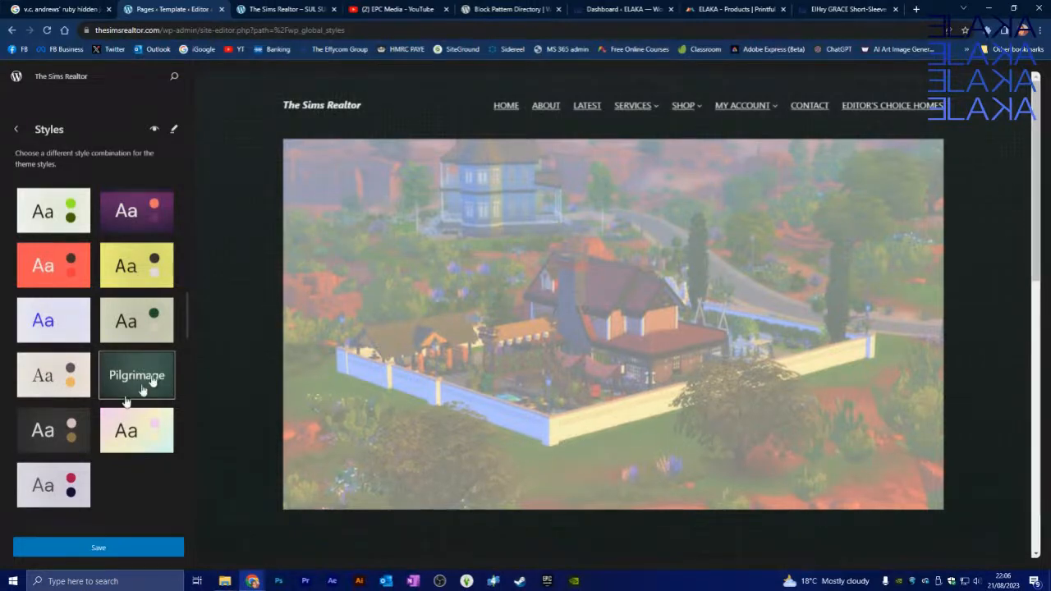
left_click(51, 486)
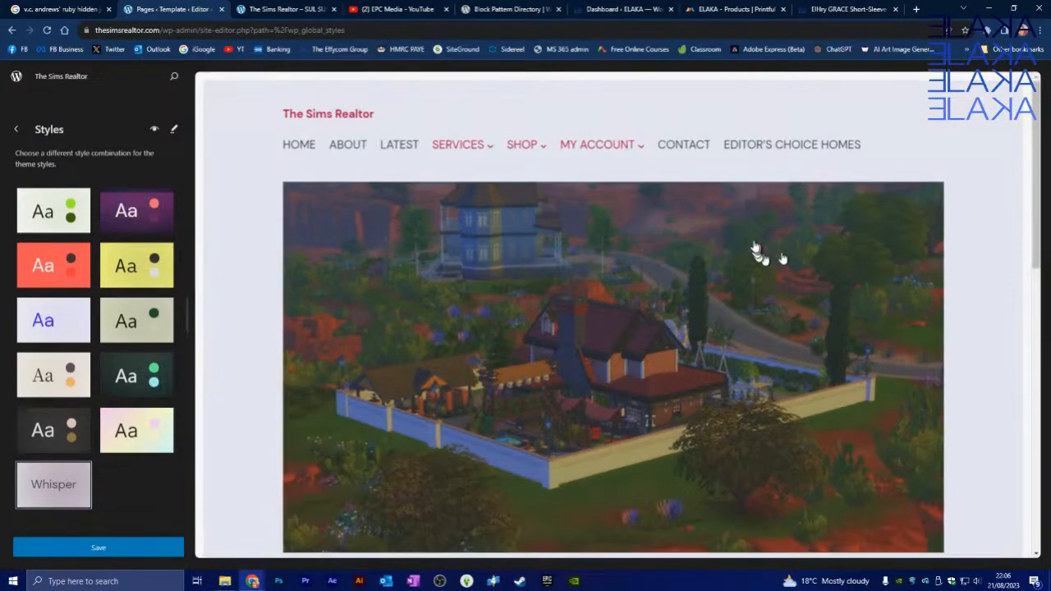
scroll(857, 176, "down", 15)
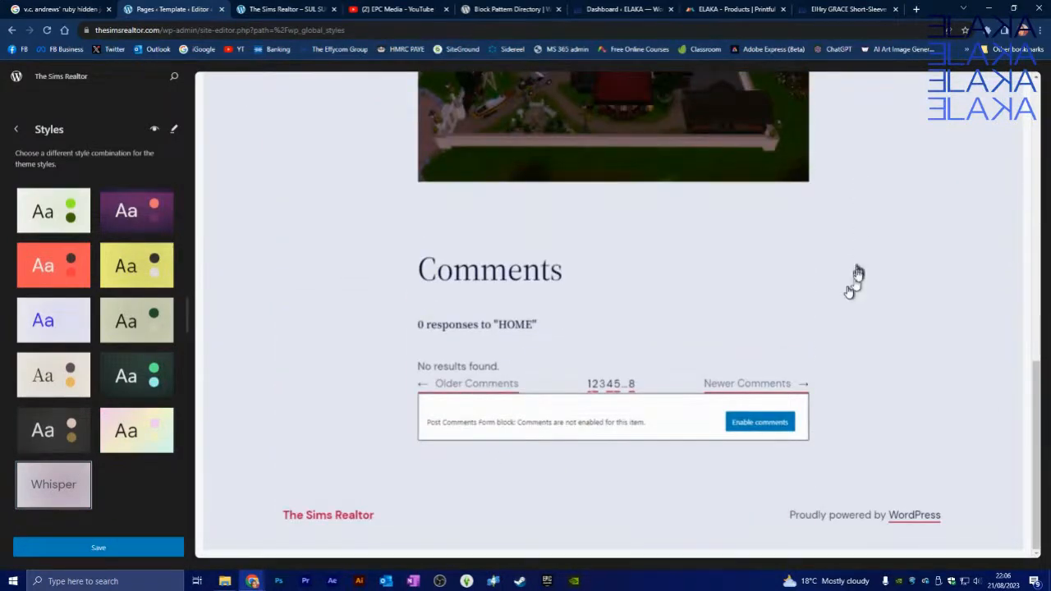
scroll(838, 293, "up", 15)
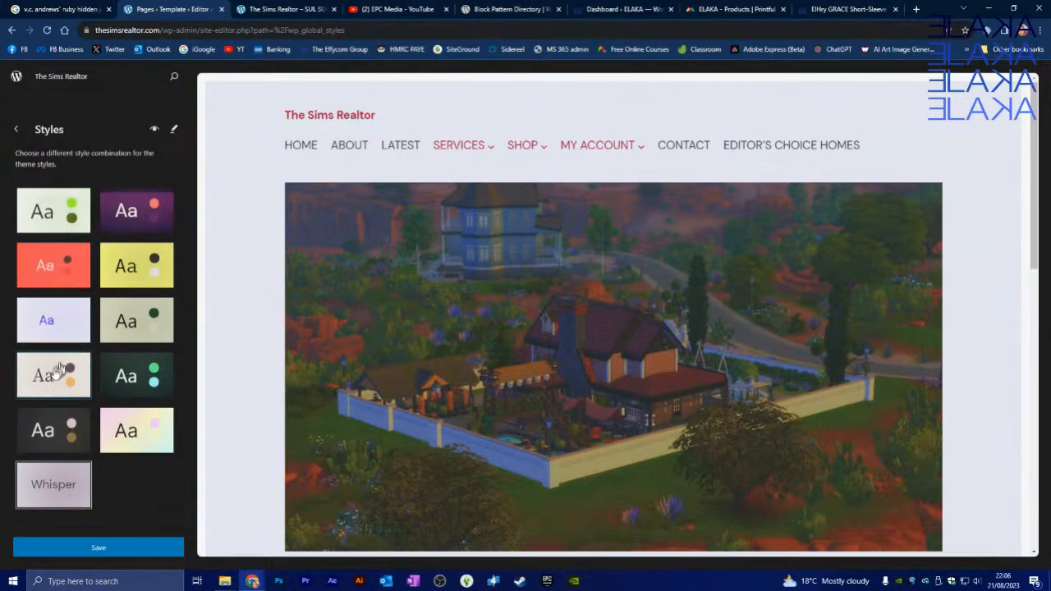
Switch the theme to the Pitch style combination and return to the Design overview.
left_click(39, 434)
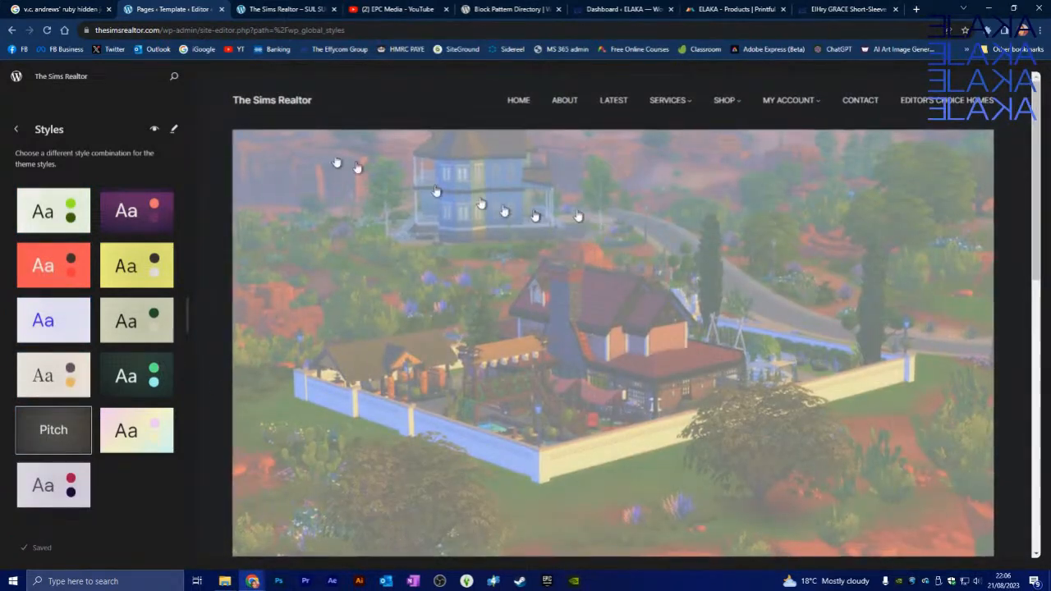
left_click(17, 133)
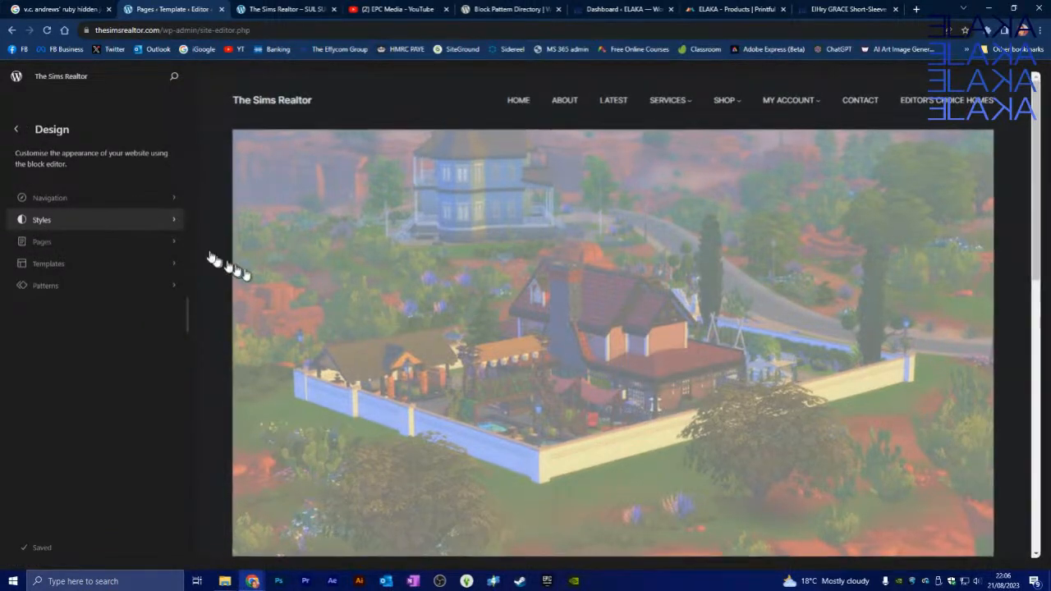
Review the site's list of pages and its list of templates.
left_click(91, 243)
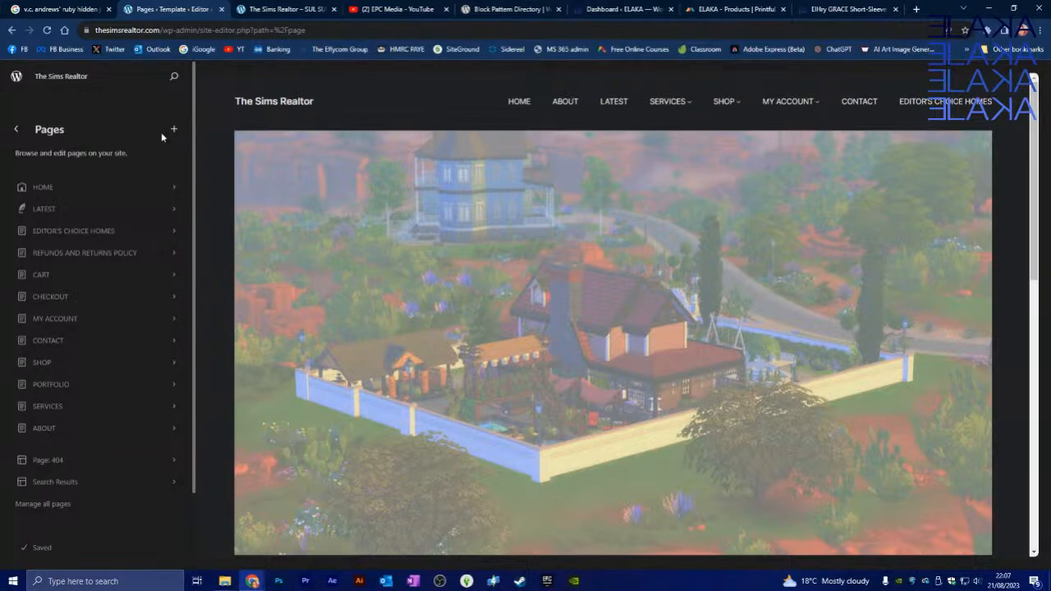
left_click(15, 131)
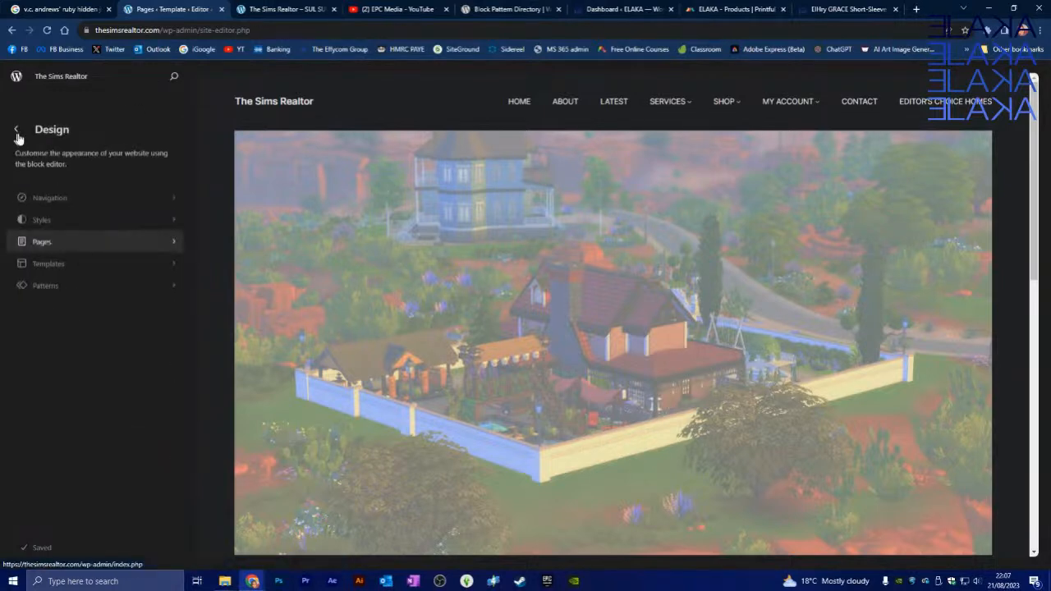
left_click(141, 267)
scroll(150, 196, "down", 3)
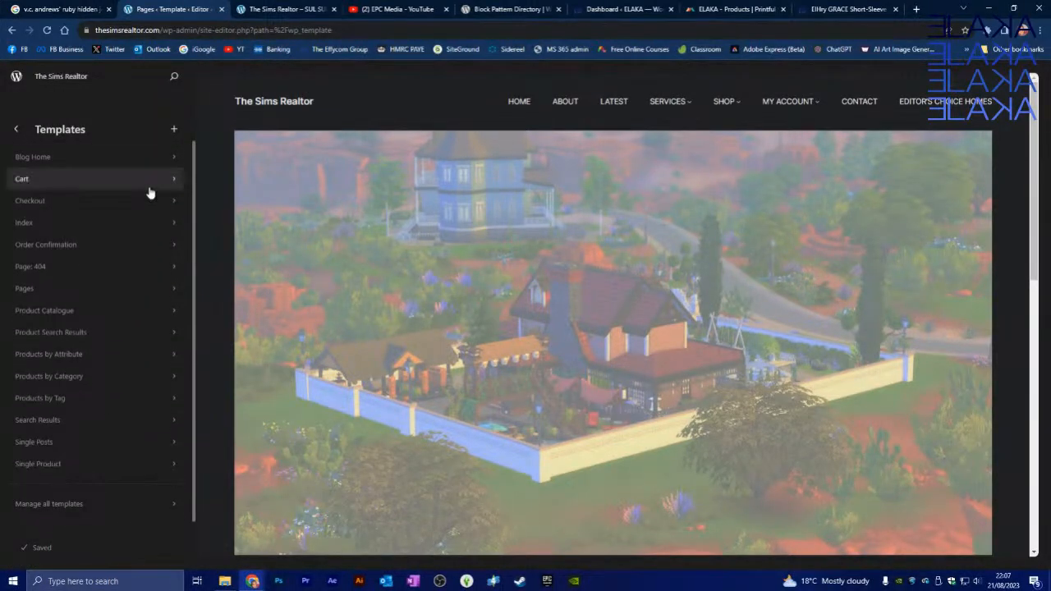
scroll(144, 221, "up", 3)
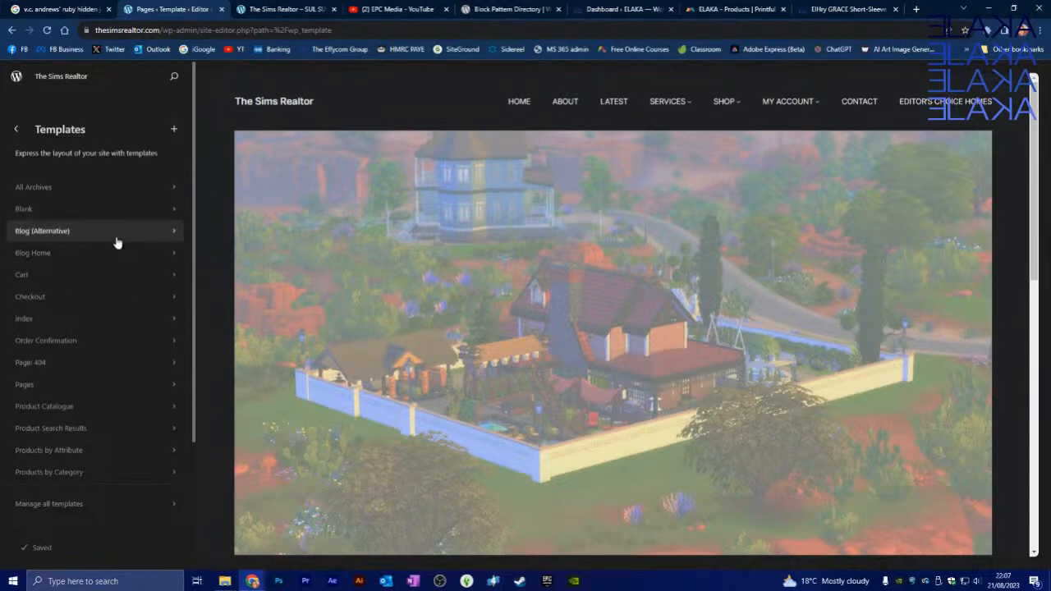
Preview the Blog Home template down to its footer and return to the template list.
left_click(114, 254)
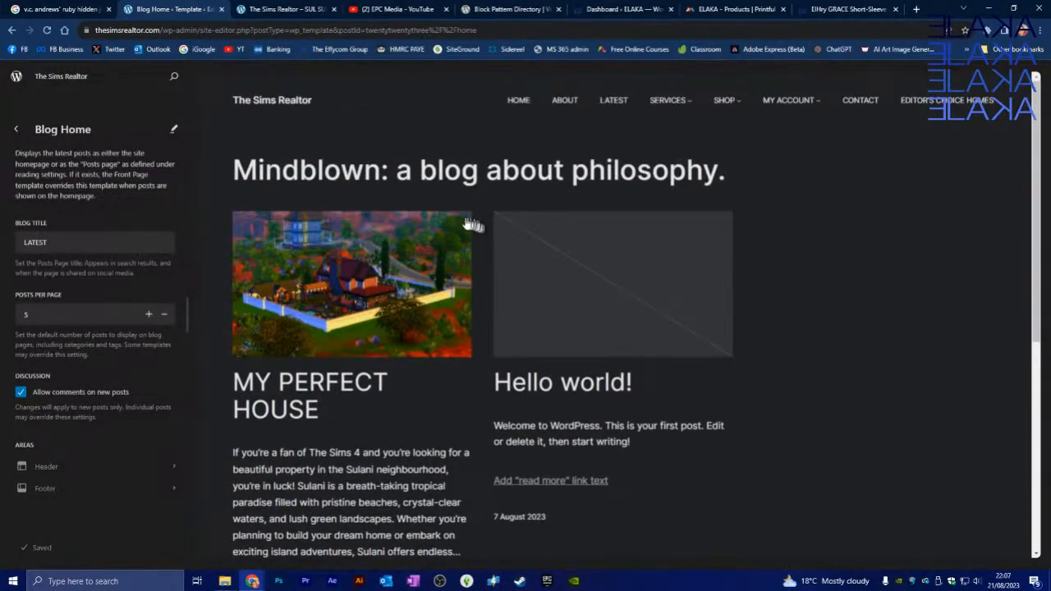
scroll(493, 279, "down", 2)
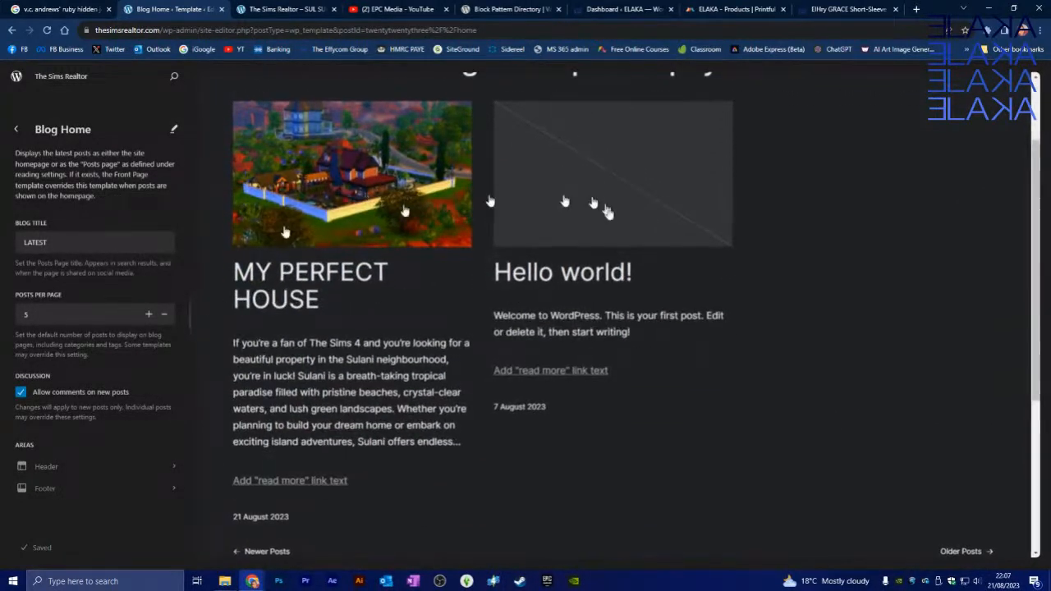
scroll(515, 285, "up", 2)
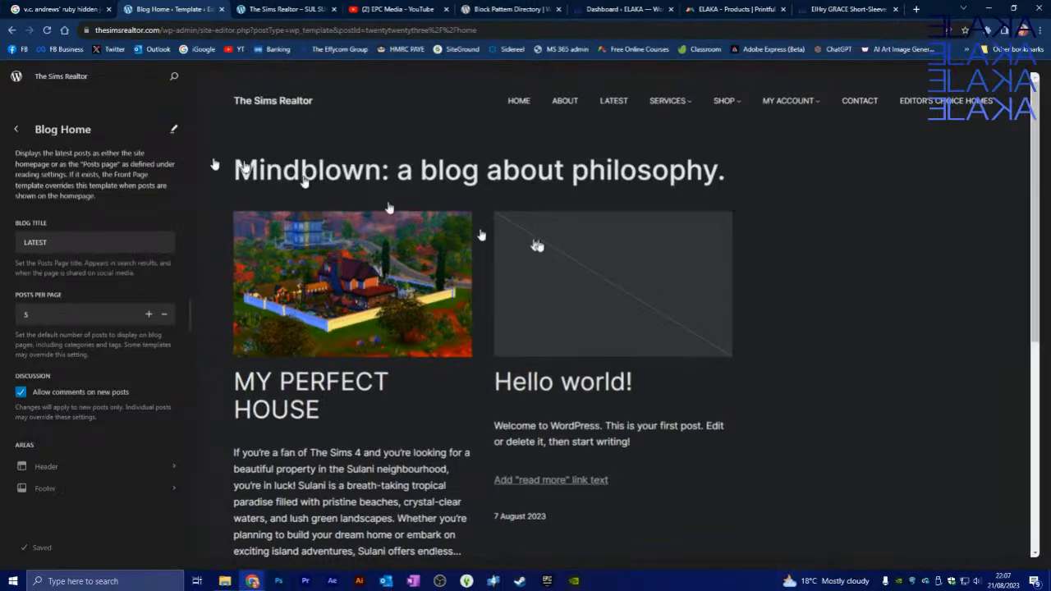
scroll(678, 399, "down", 5)
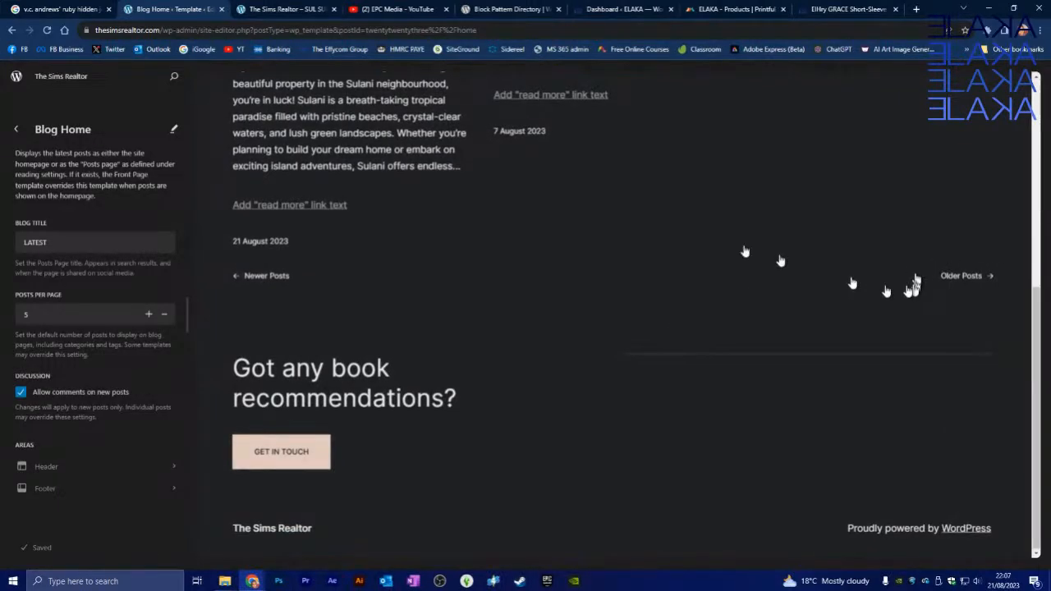
scroll(746, 254, "up", 5)
left_click(16, 131)
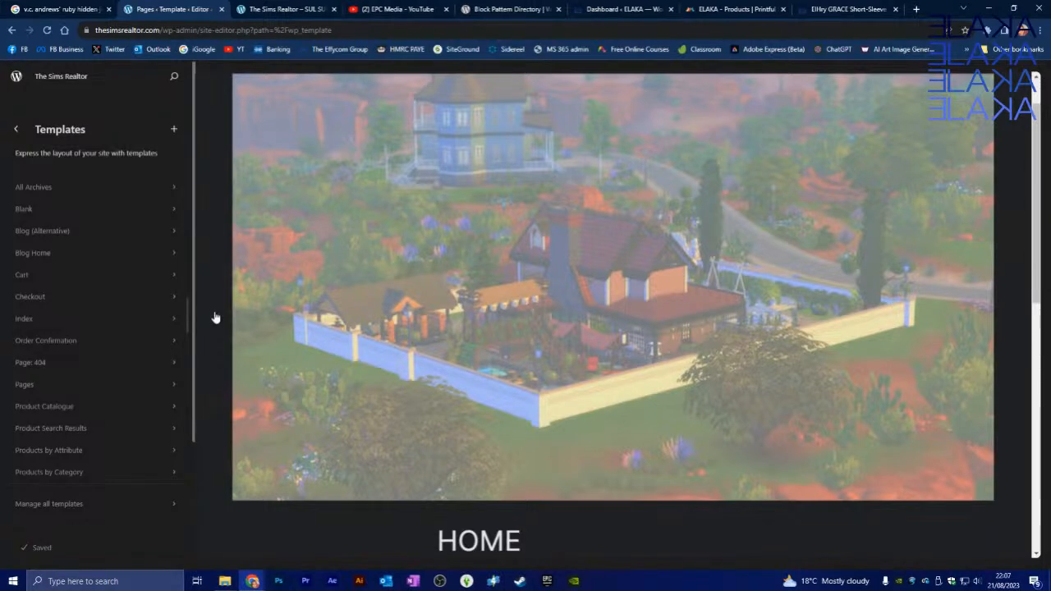
Preview the Blog (Alternative) and Single Posts templates, then return to the Design overview.
left_click(115, 238)
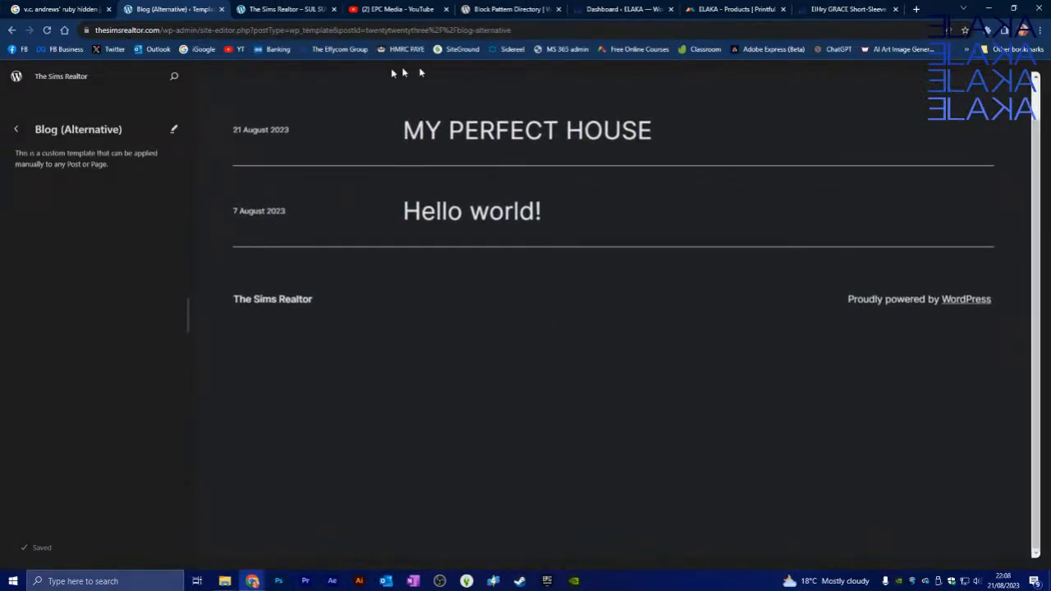
left_click(14, 129)
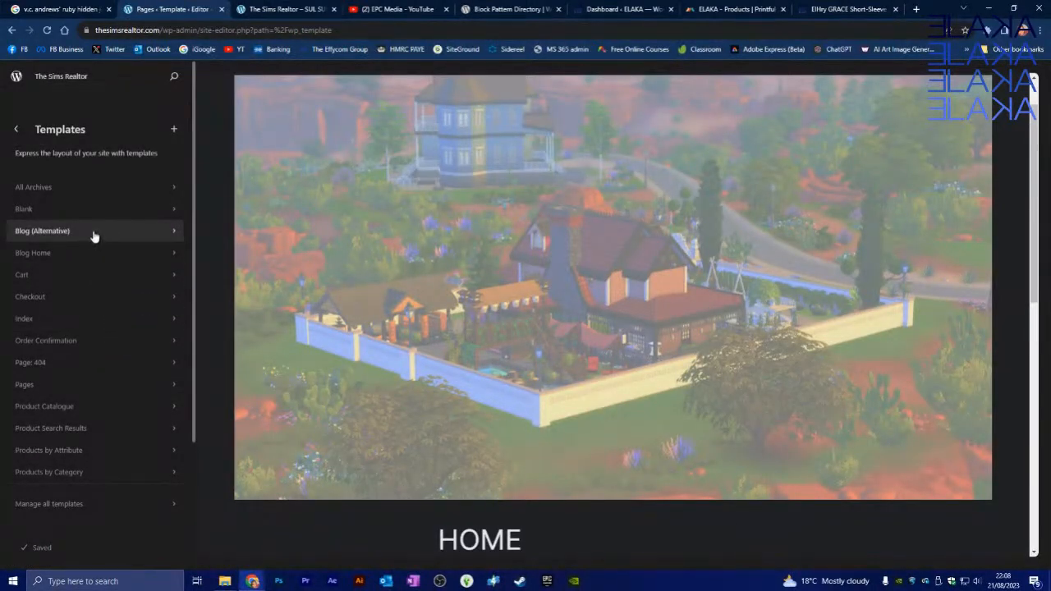
scroll(92, 259, "down", 2)
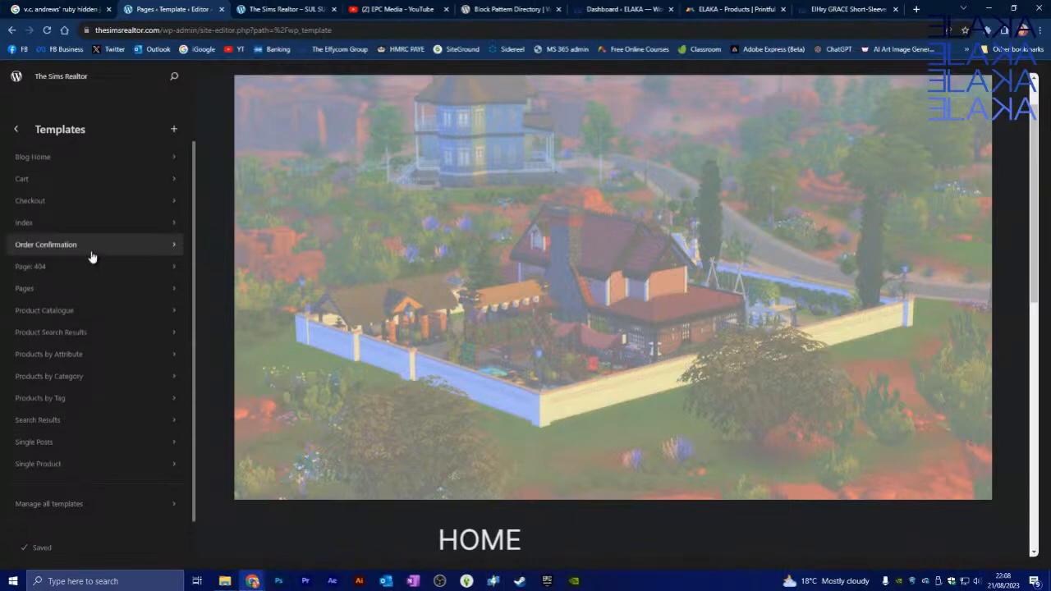
left_click(70, 447)
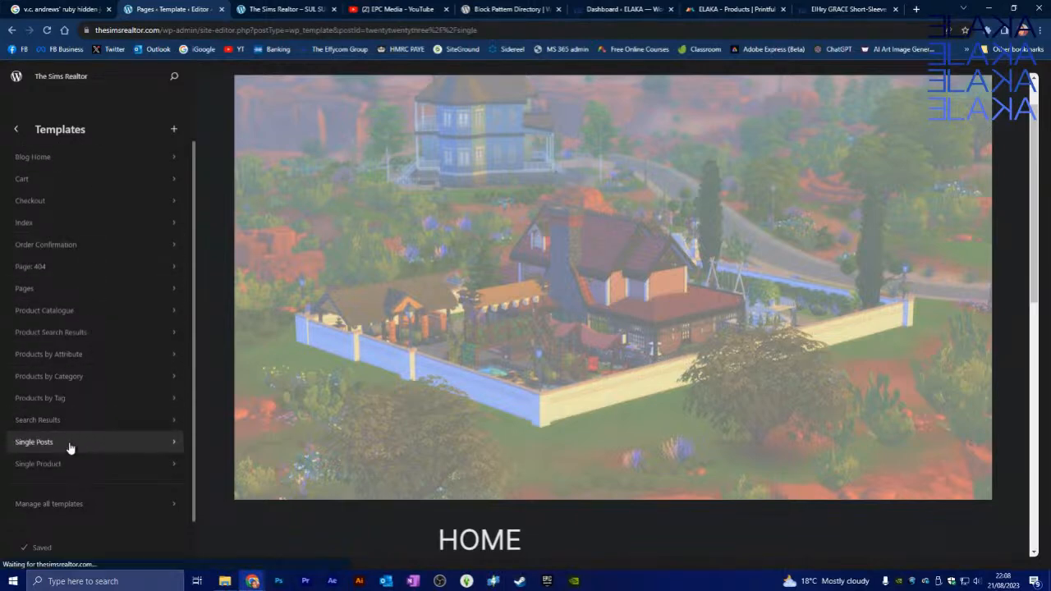
scroll(394, 244, "down", 3)
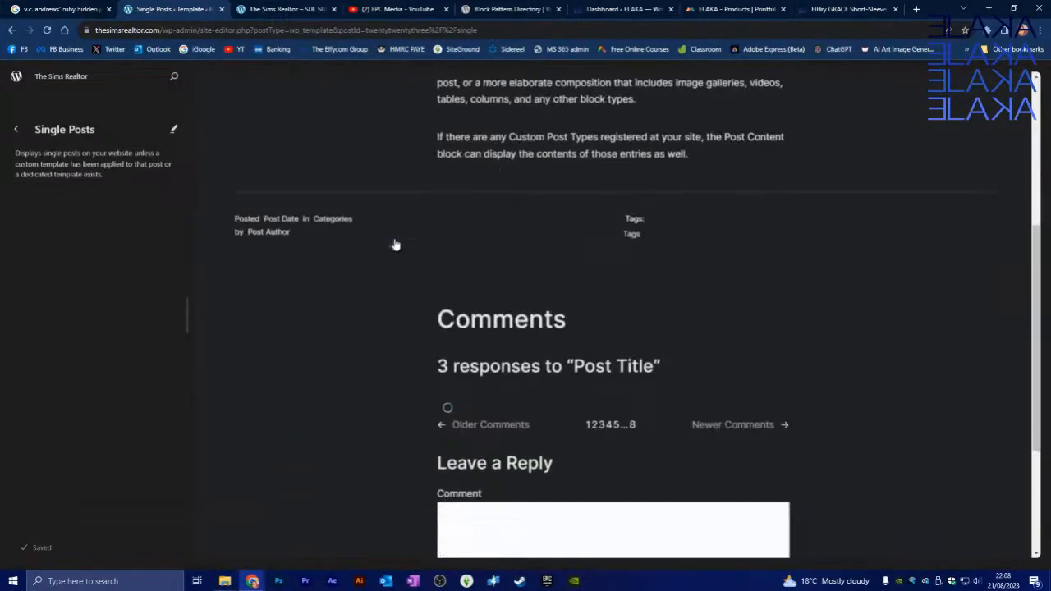
scroll(417, 263, "down", 3)
scroll(386, 291, "up", 7)
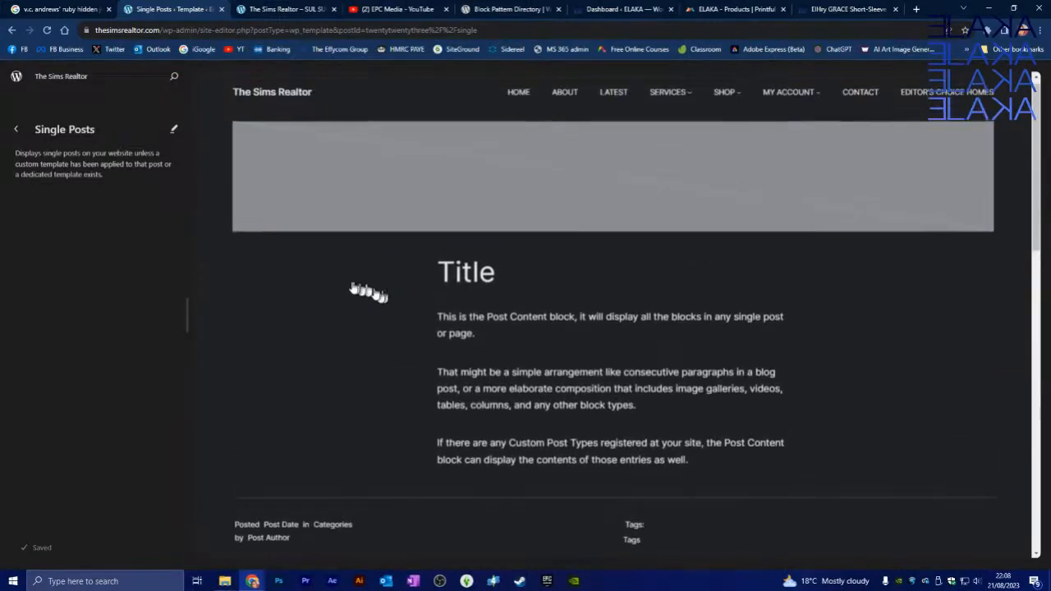
left_click(16, 129)
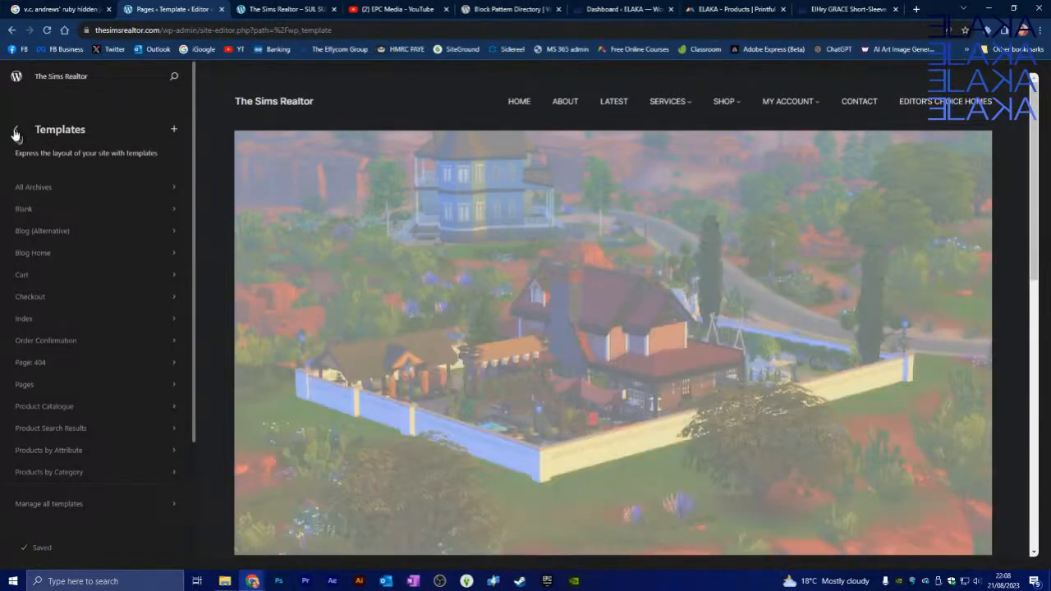
left_click(16, 131)
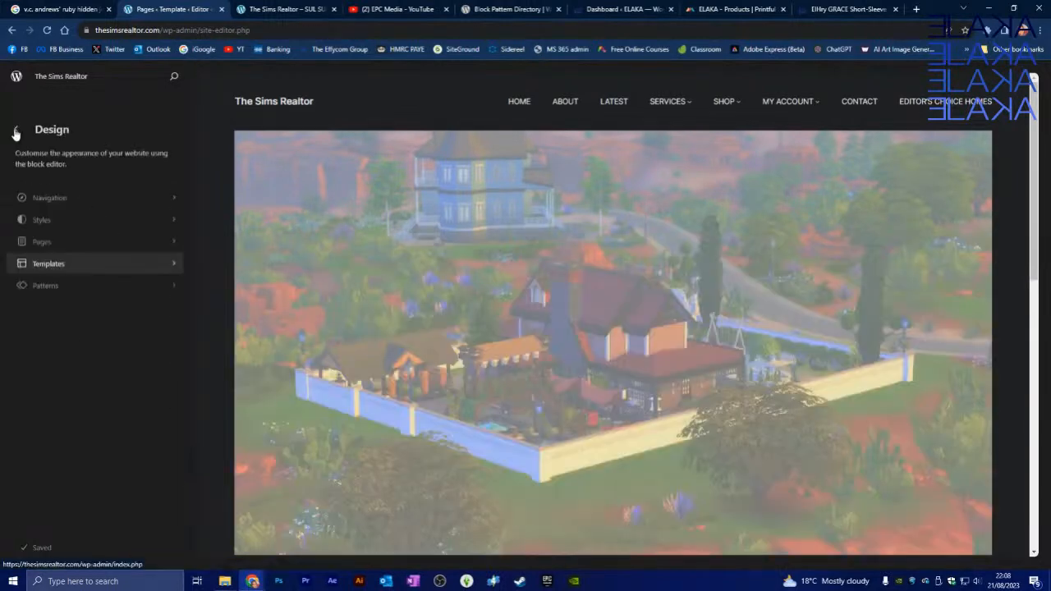
Browse the Featured, Posts and Footers pattern categories and return to the Design overview.
left_click(154, 292)
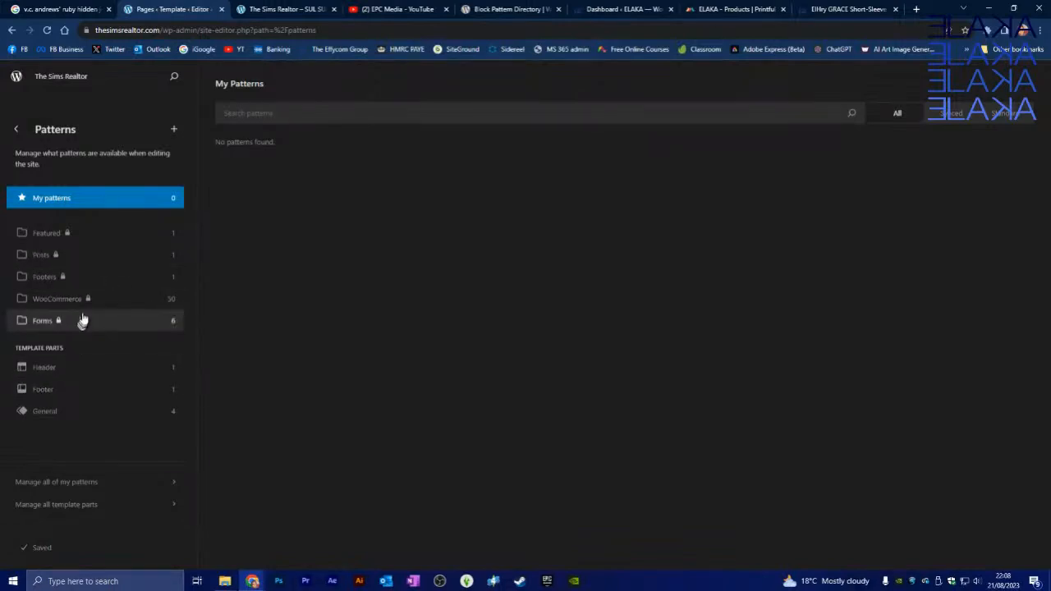
mouse_move(87, 302)
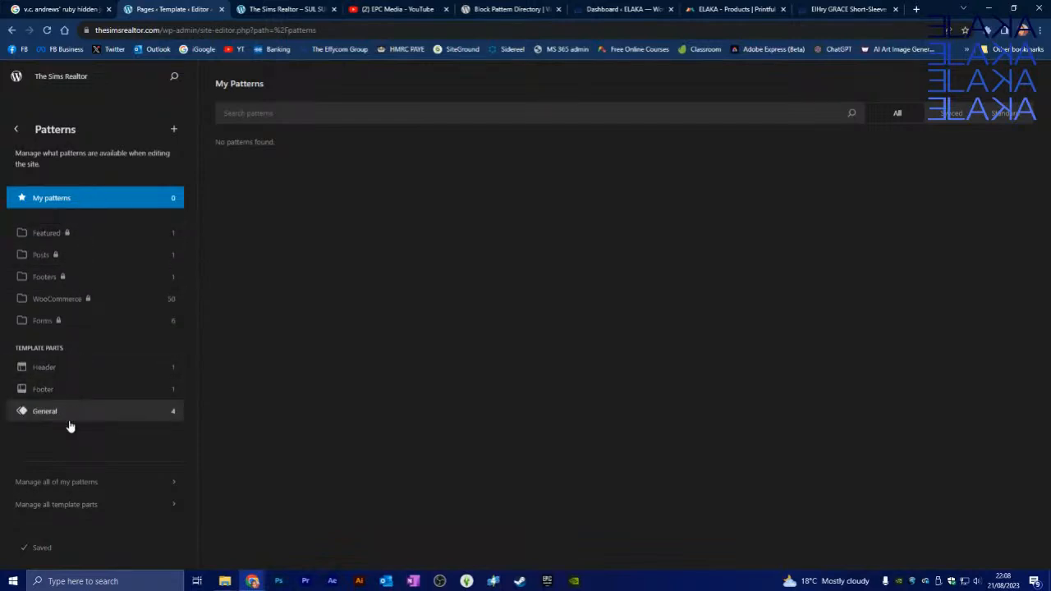
left_click(50, 233)
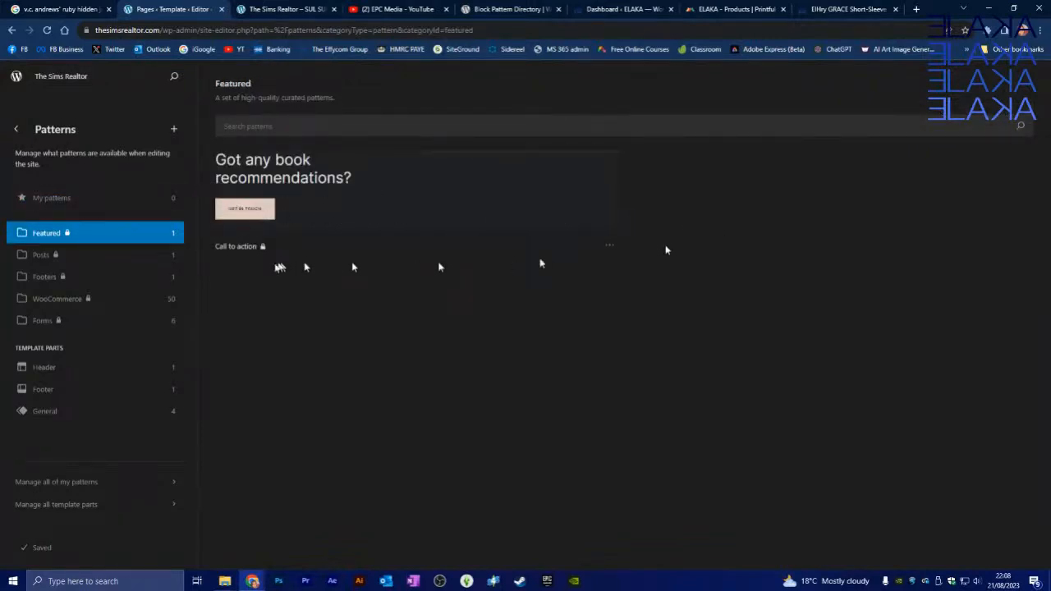
left_click(40, 256)
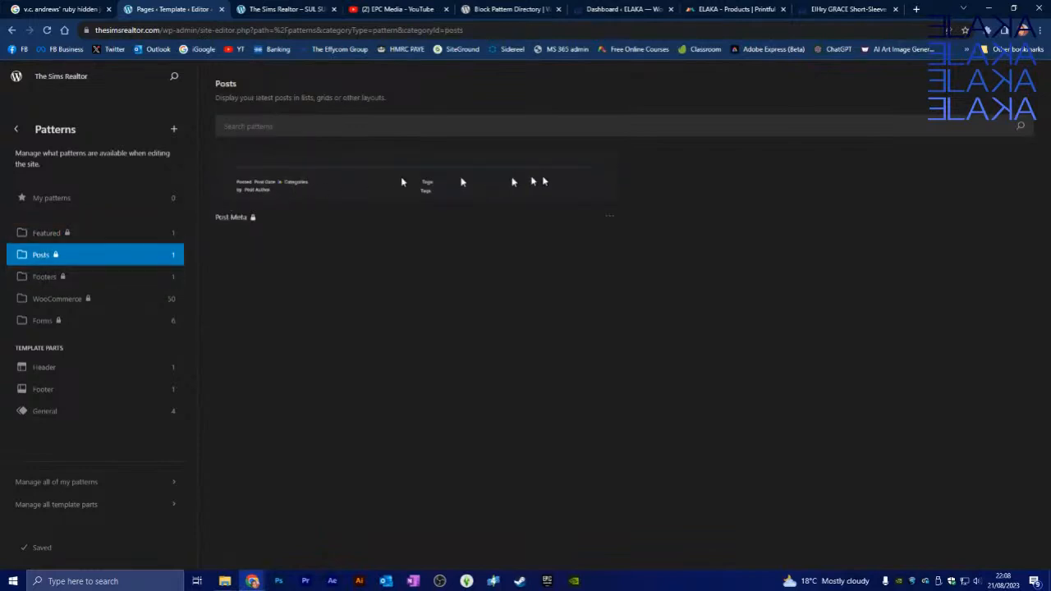
left_click(70, 281)
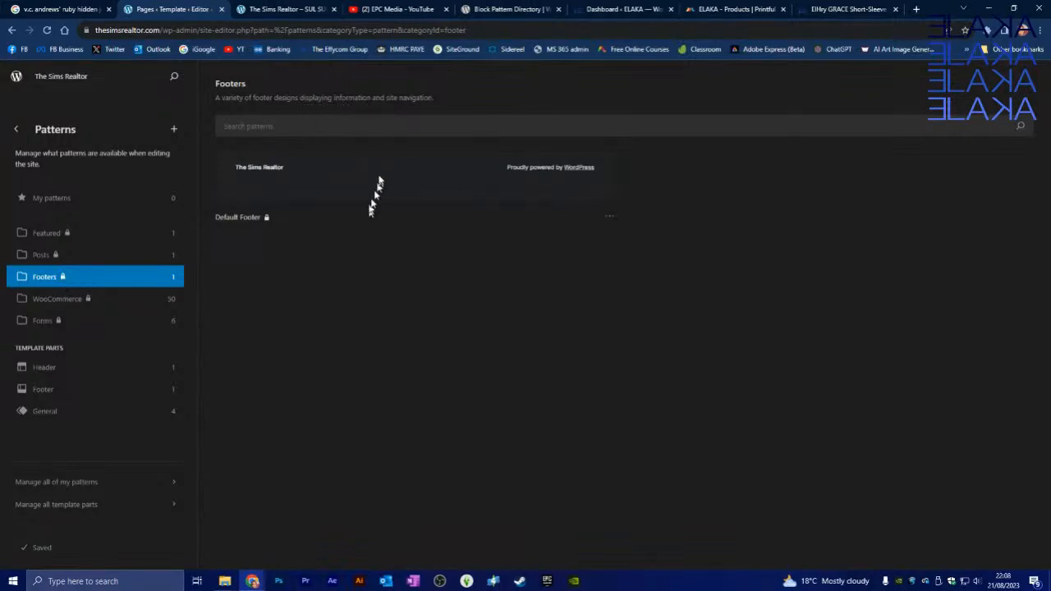
left_click(16, 132)
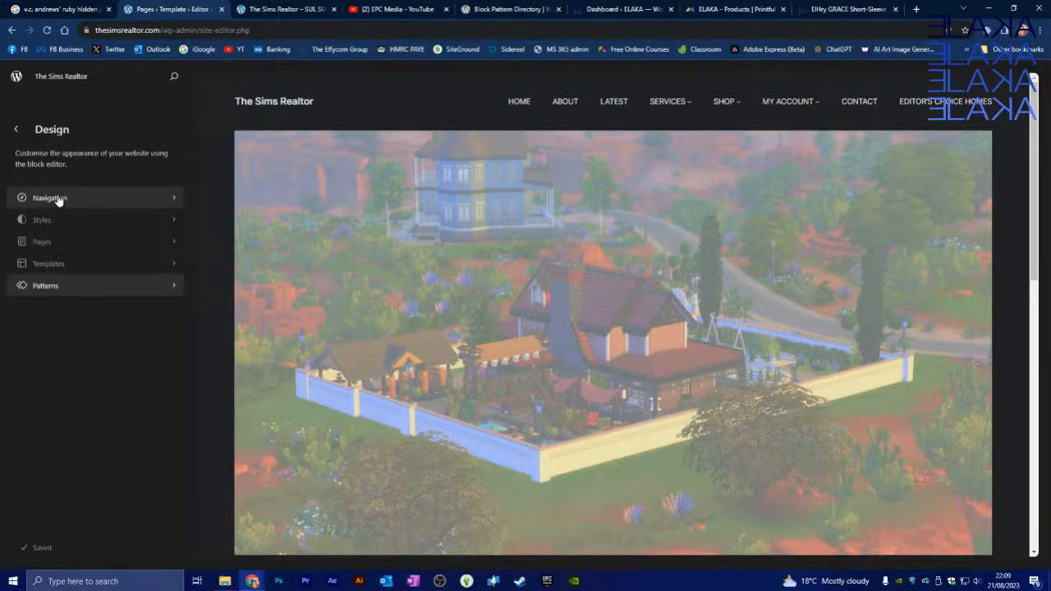
Look through the HOME page preview down to its footer and exit the site editor.
scroll(283, 227, "down", 5)
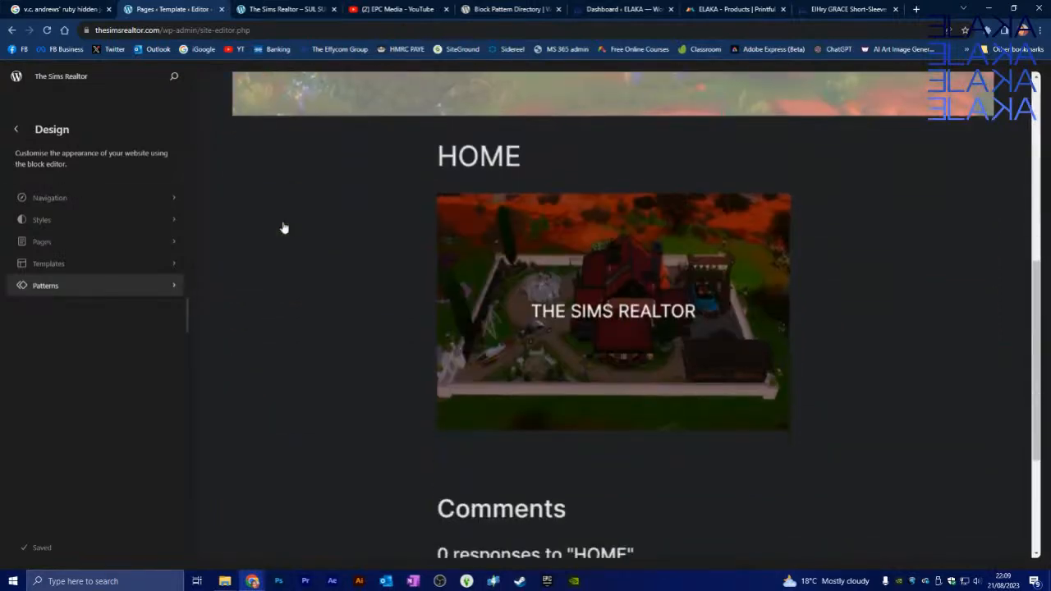
scroll(283, 227, "down", 3)
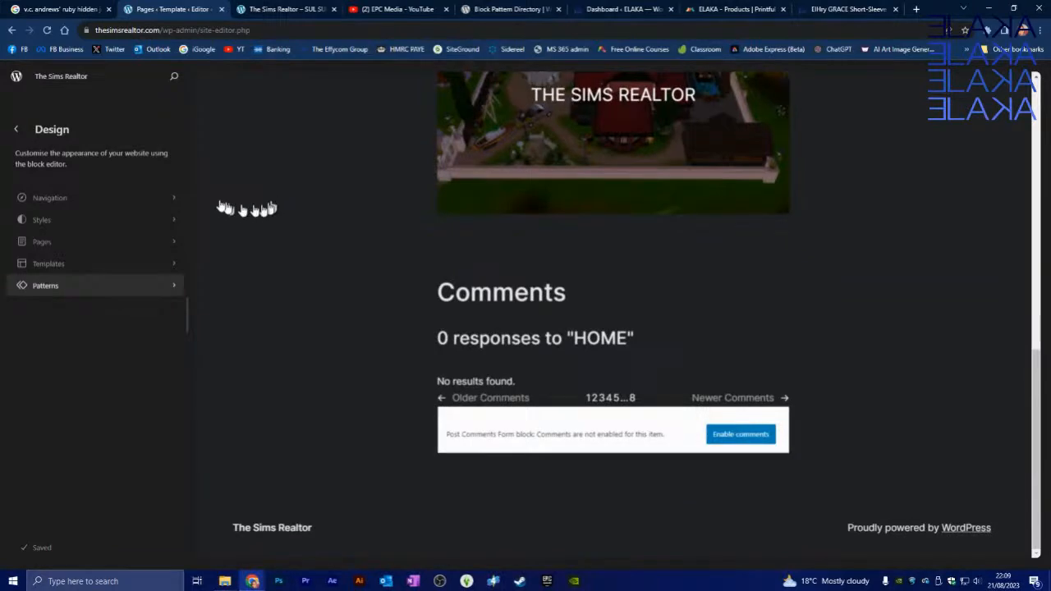
scroll(444, 312, "up", 10)
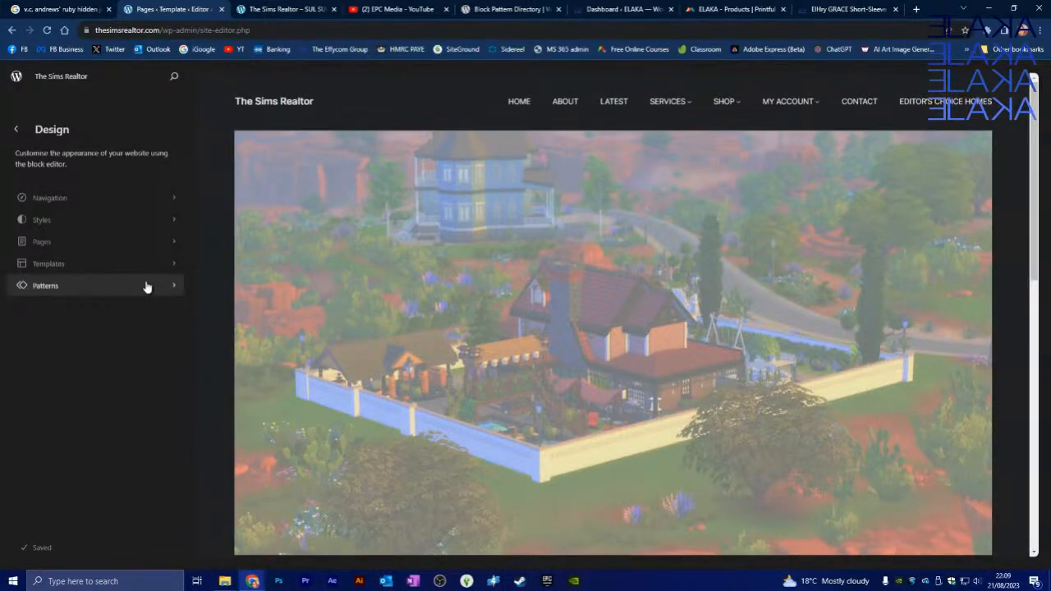
left_click(16, 130)
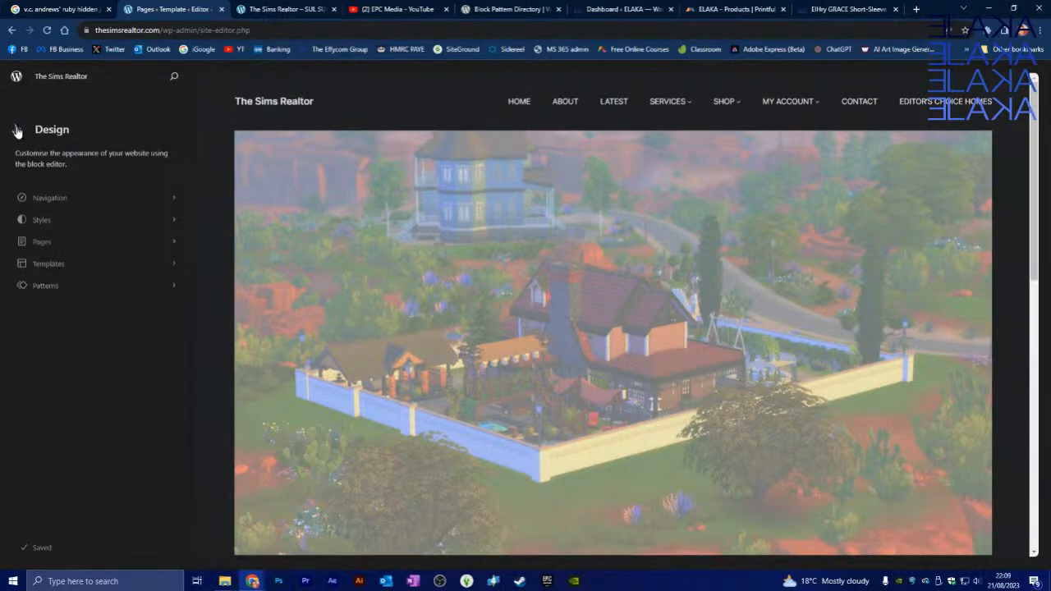